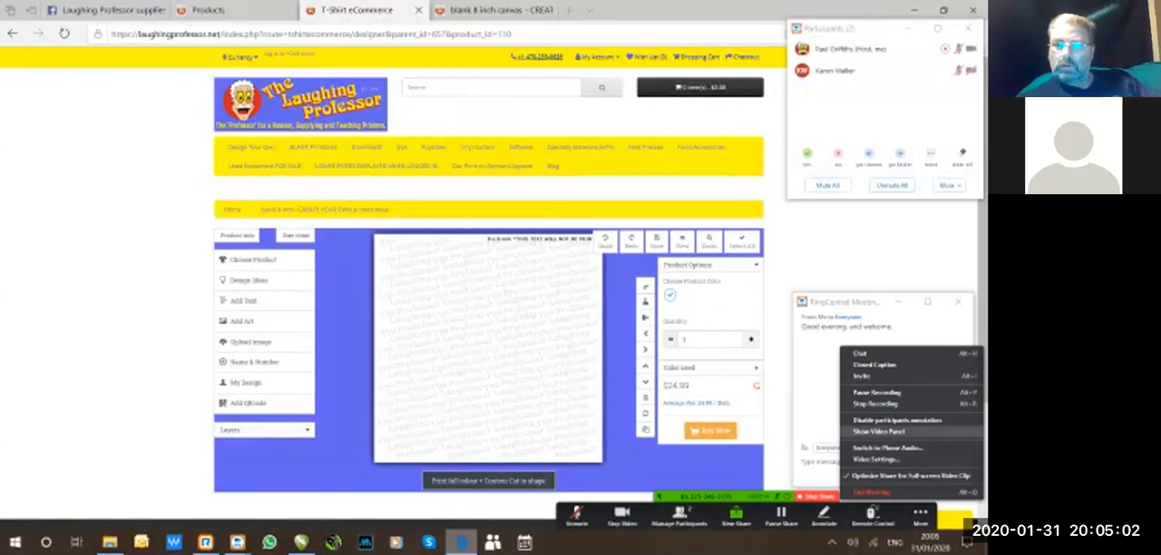
Show the meeting's video panel and unmute the host's microphone in the participants list.
{"action": "left_click", "coordinate": [879, 432]}
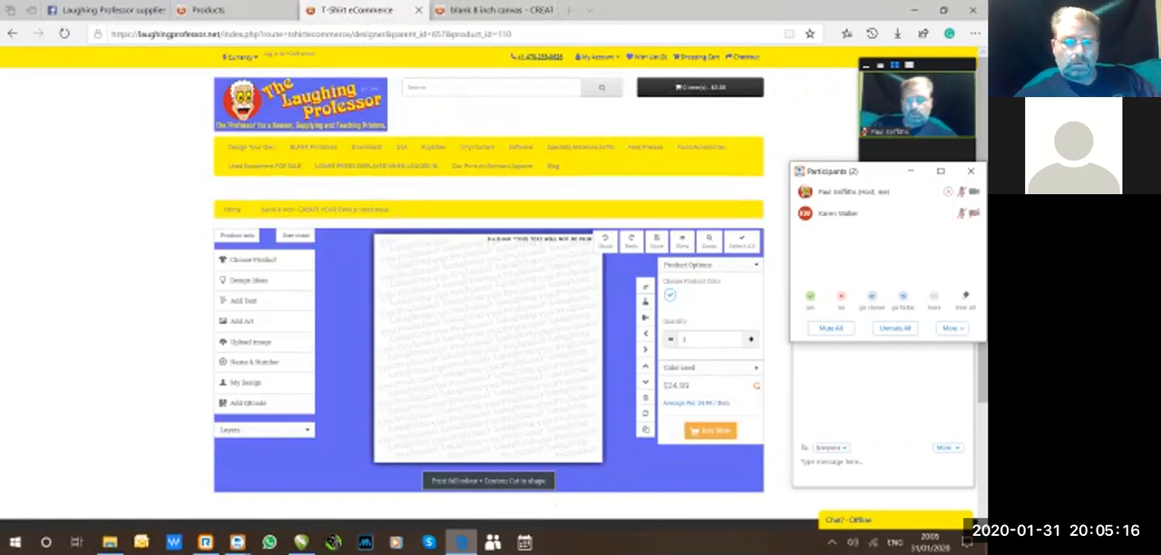
{"action": "mouse_move", "coordinate": [926, 192]}
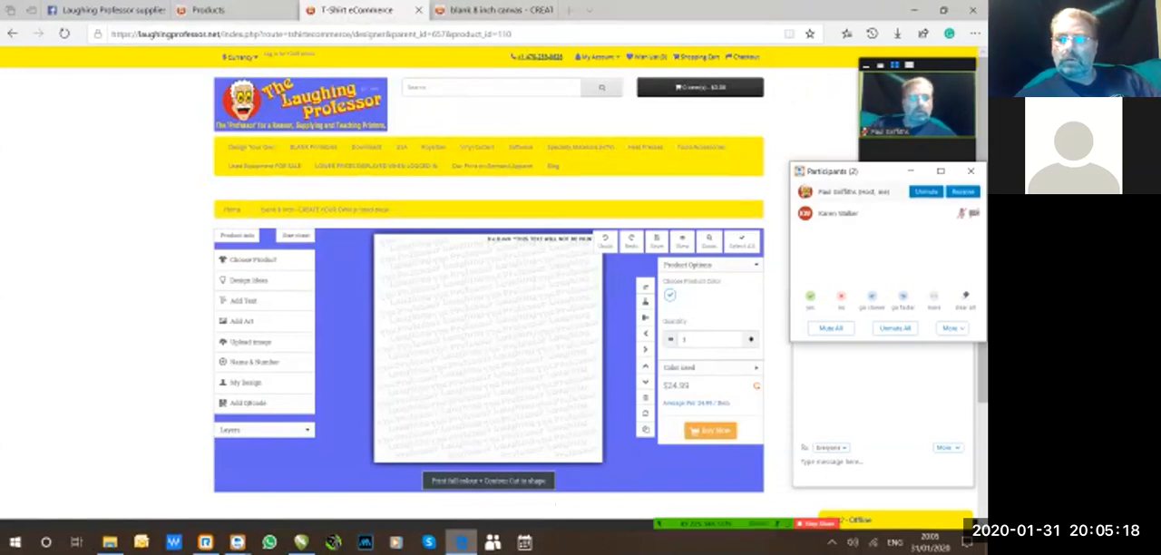
{"action": "left_click", "coordinate": [926, 191]}
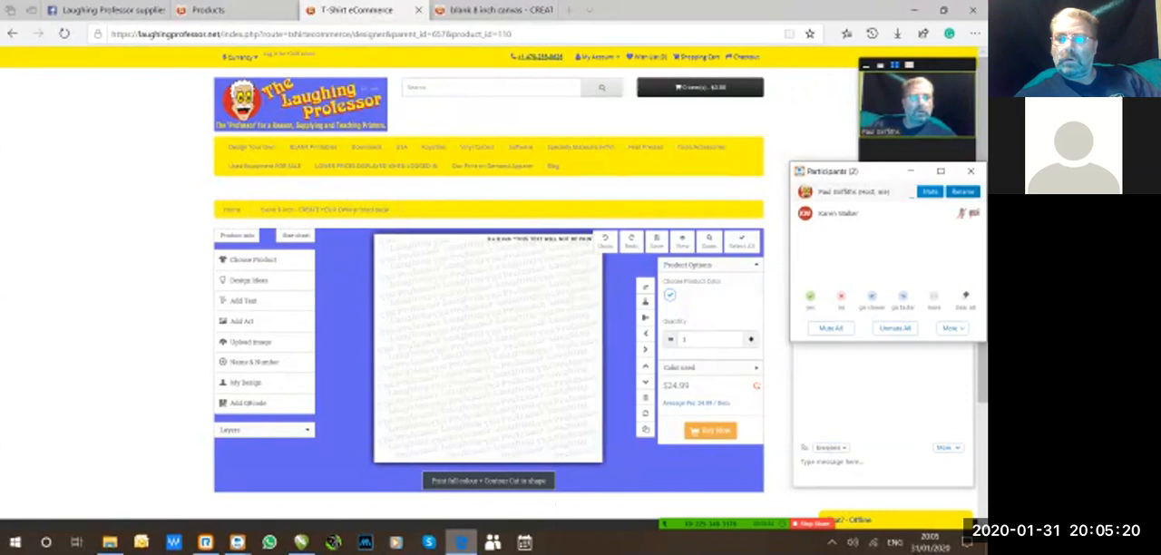
Test the other participant's microphone by muting, unmuting and muting it again.
{"action": "mouse_move", "coordinate": [928, 213]}
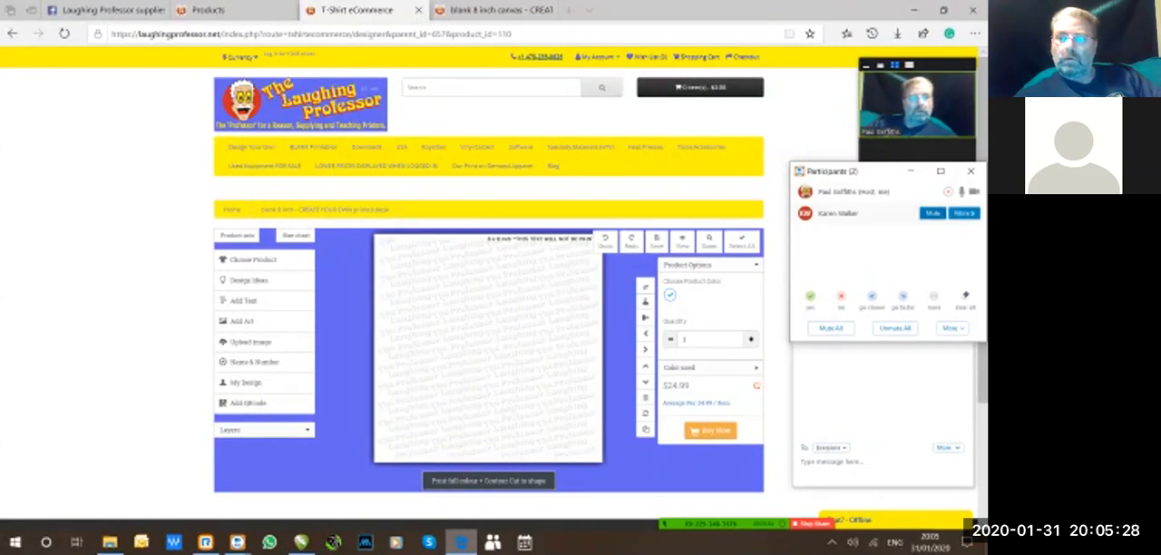
{"action": "left_click", "coordinate": [927, 213]}
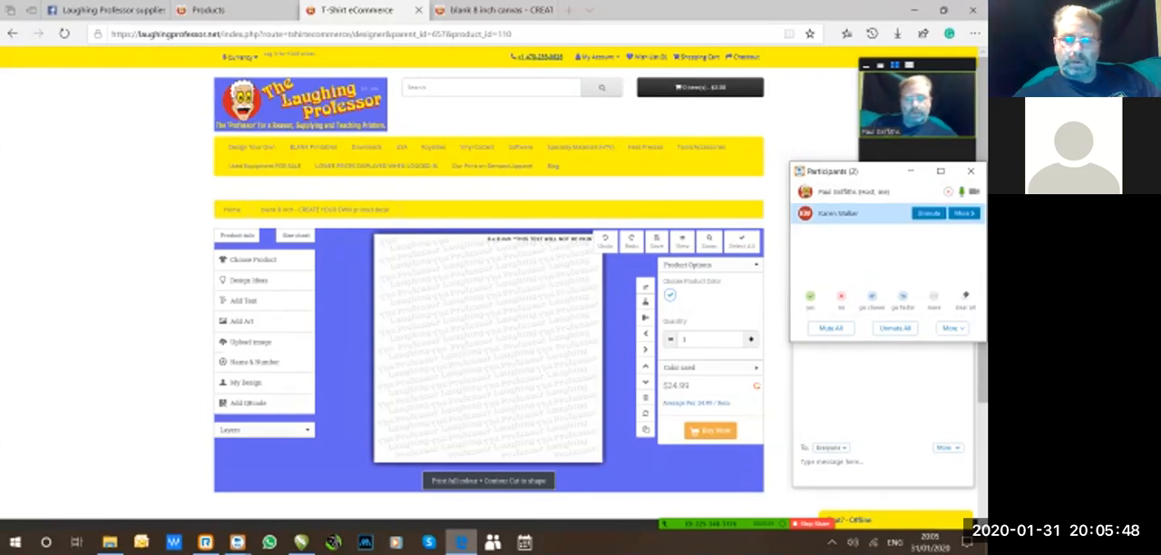
{"action": "left_click", "coordinate": [777, 211]}
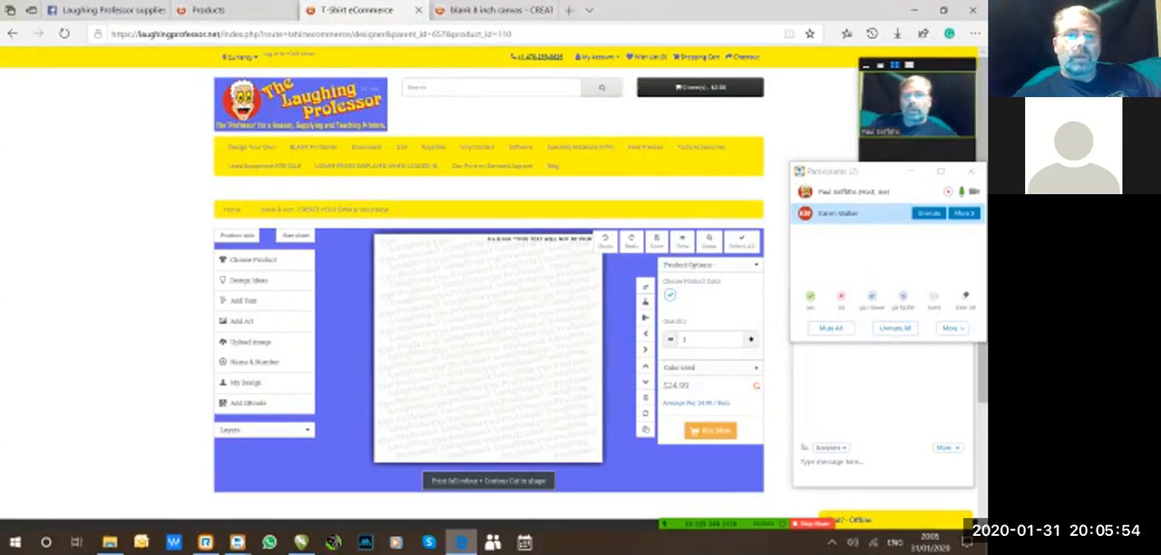
{"action": "left_click", "coordinate": [873, 172]}
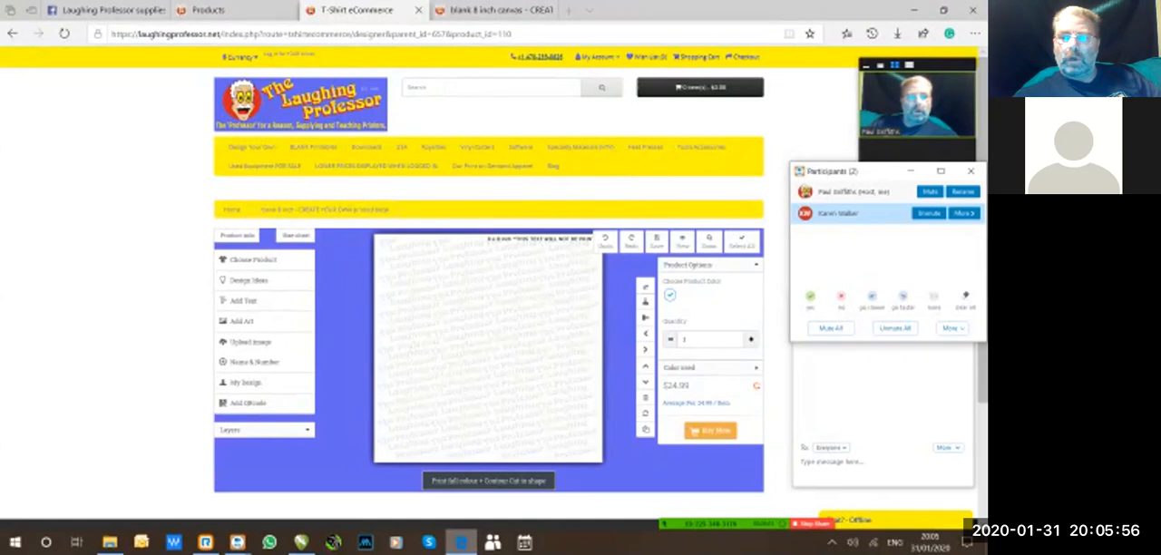
{"action": "left_click", "coordinate": [930, 213]}
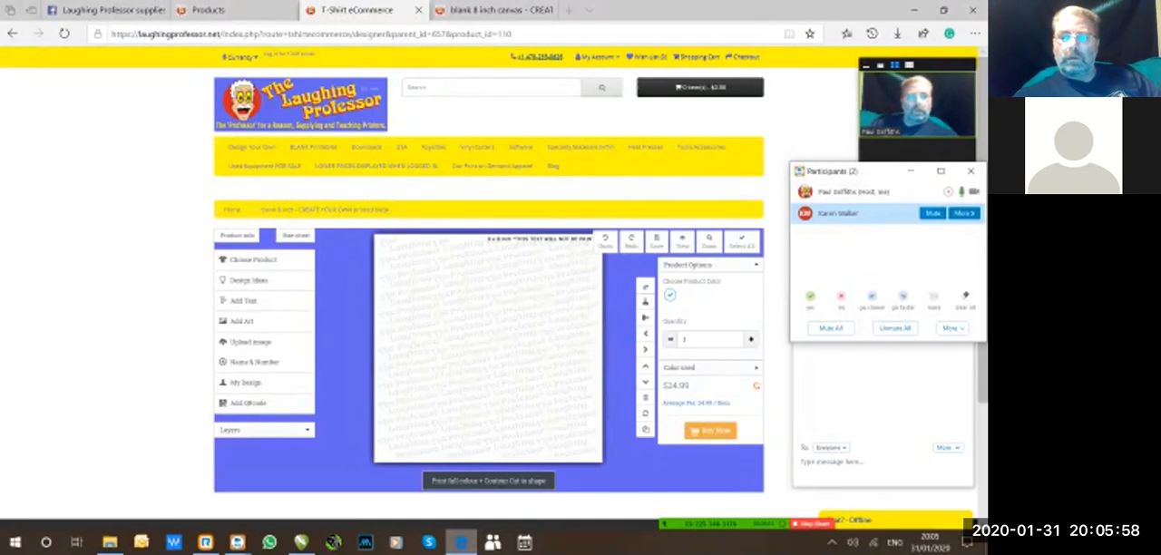
{"action": "left_click", "coordinate": [156, 167]}
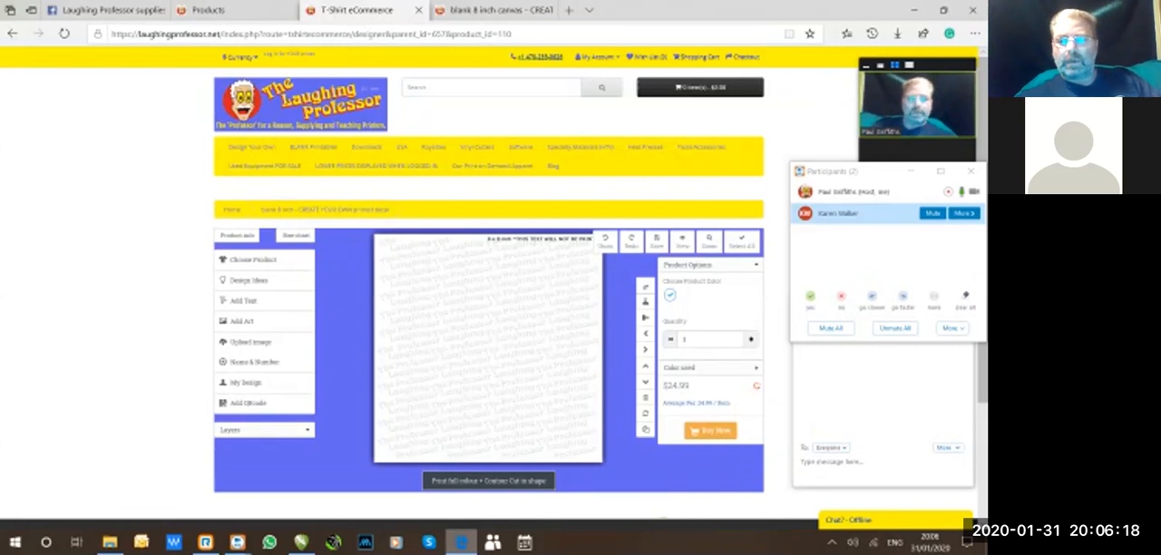
{"action": "left_click", "coordinate": [932, 213]}
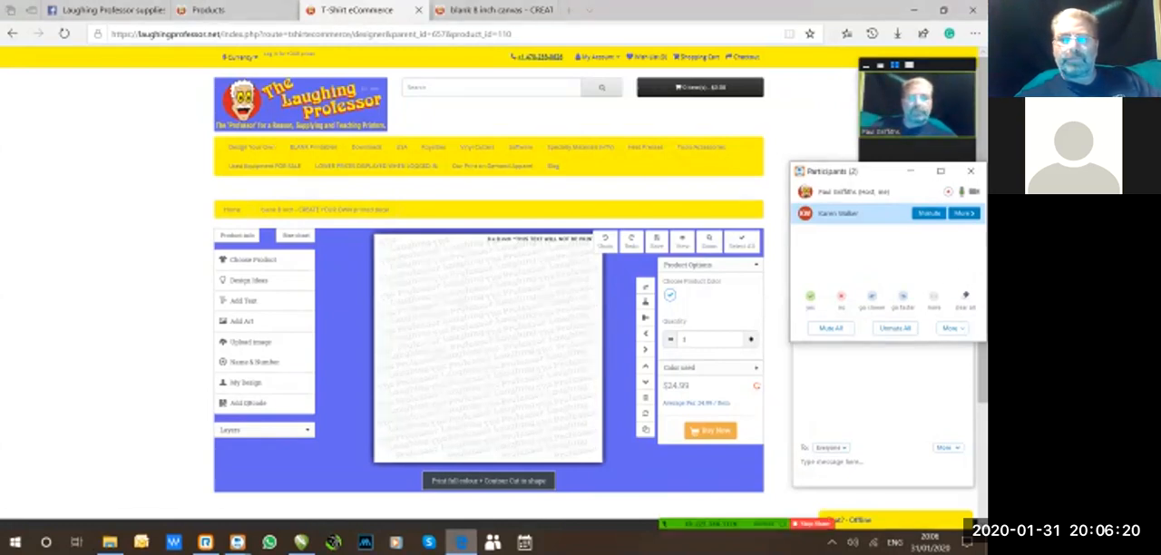
Bring up the store's admin Products list and unmute the other participant.
{"action": "left_click", "coordinate": [435, 343]}
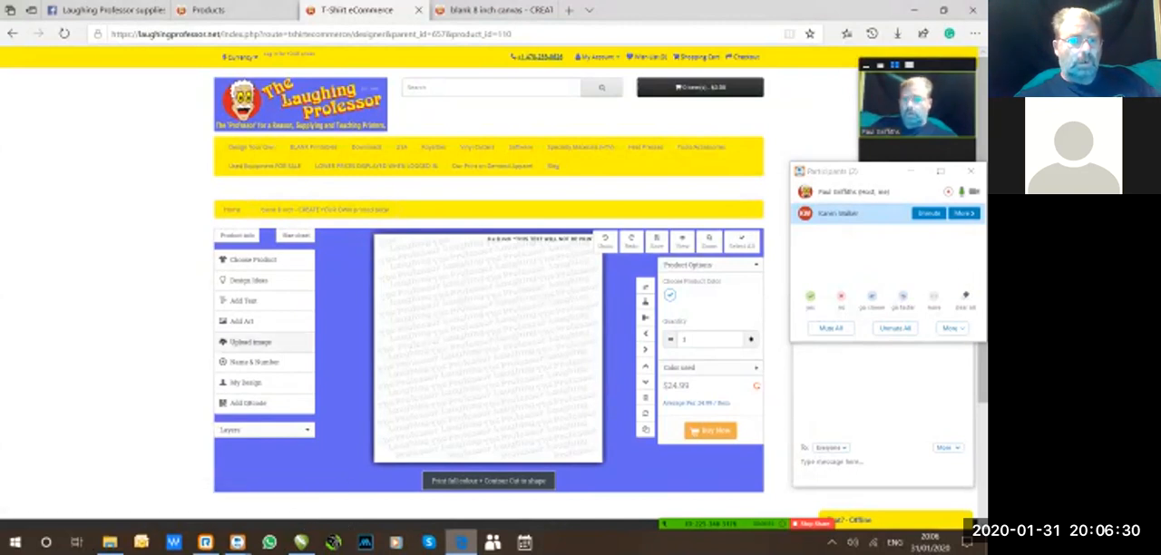
{"action": "left_click", "coordinate": [209, 10]}
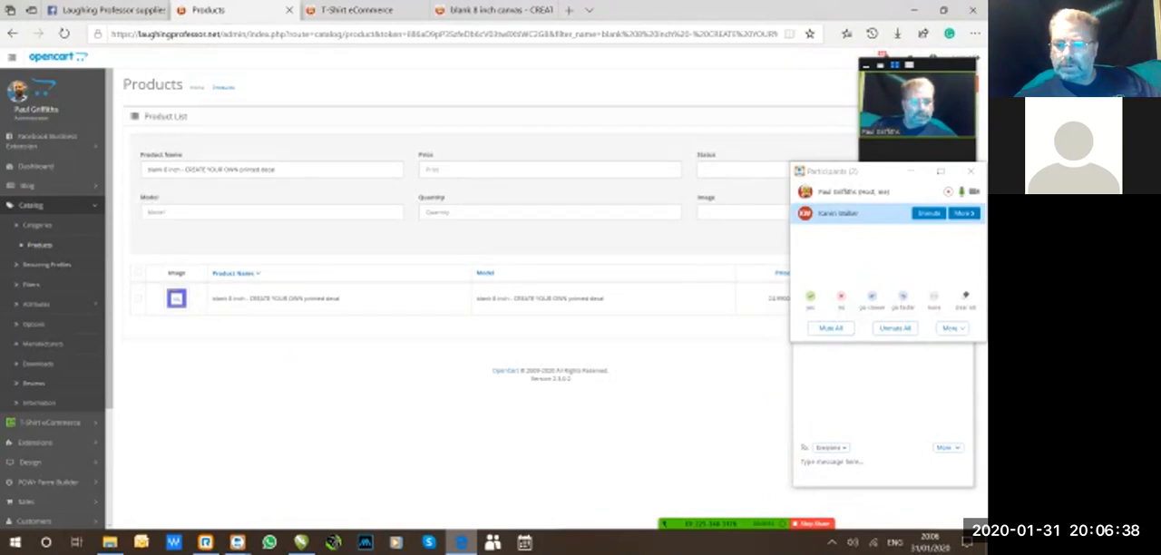
{"action": "left_click", "coordinate": [929, 214]}
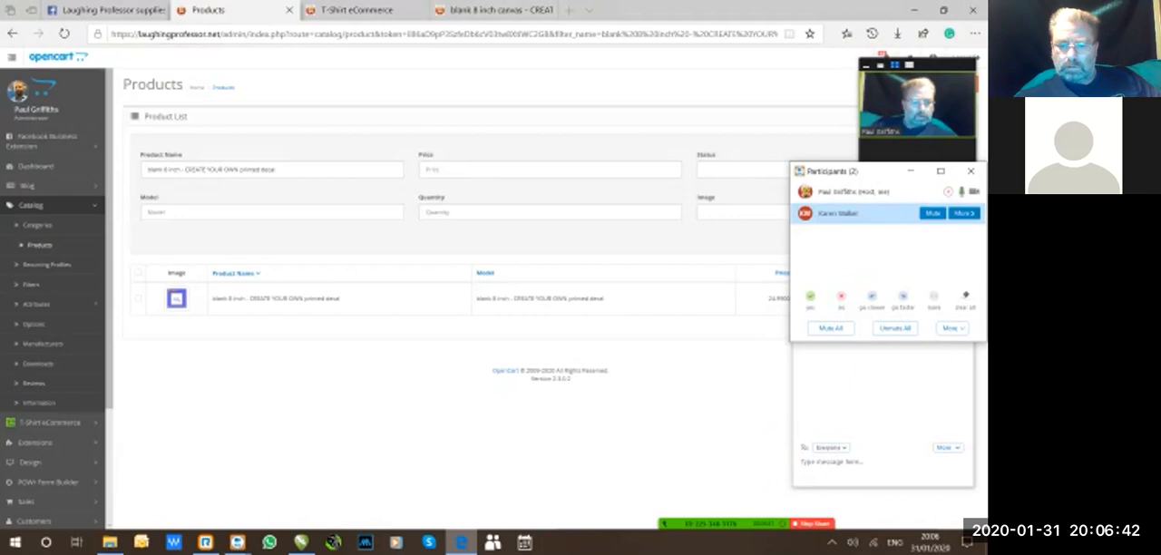
Minimize the participants and chat windows and move the video panel down clear of the product list and its filters.
{"action": "mouse_move", "coordinate": [680, 523]}
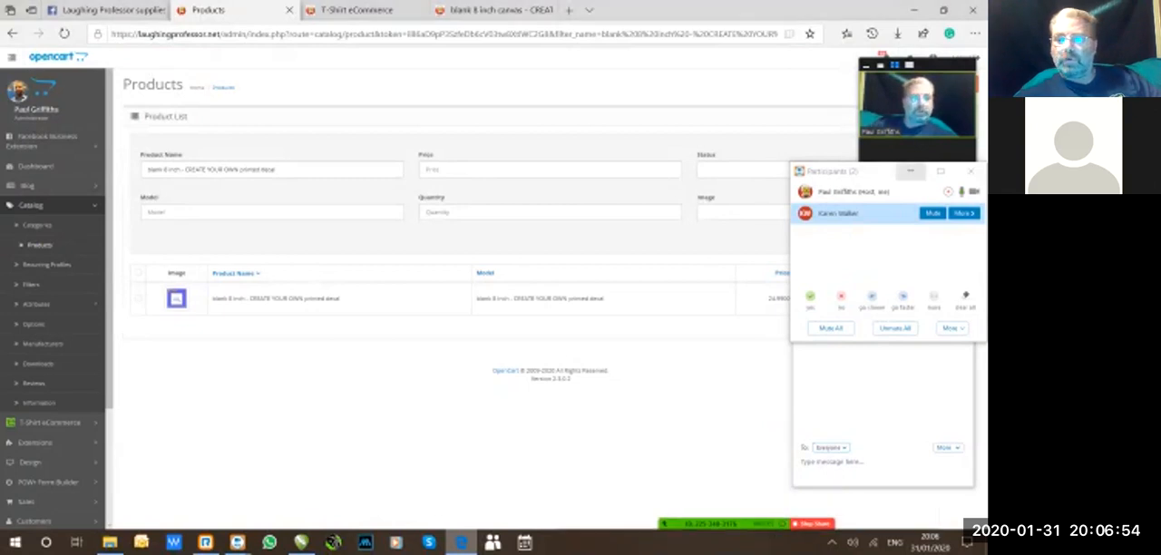
{"action": "left_click", "coordinate": [911, 171]}
{"action": "left_click", "coordinate": [898, 302]}
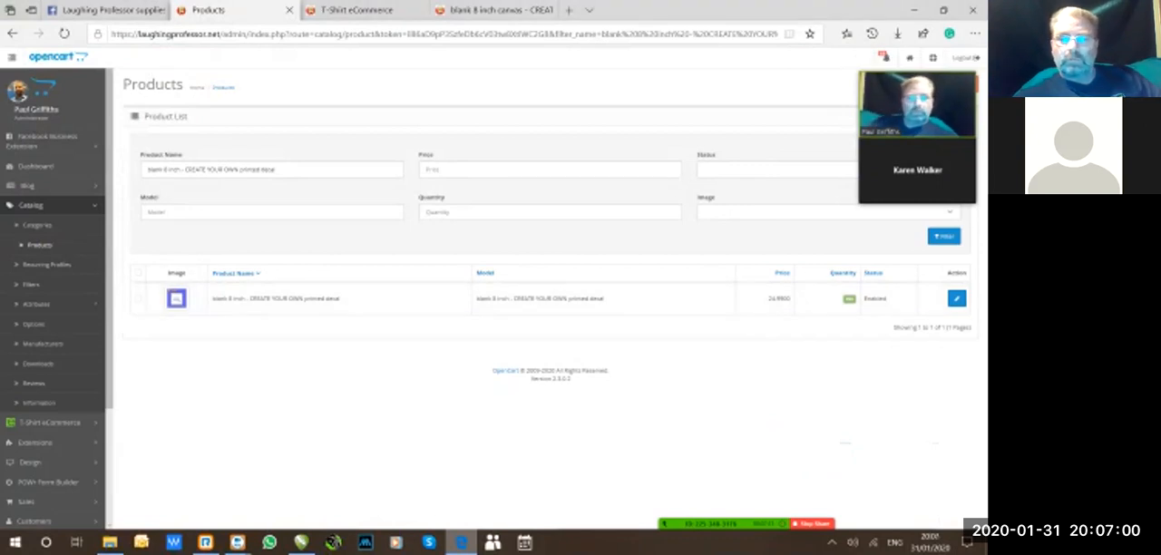
{"action": "mouse_move", "coordinate": [917, 118]}
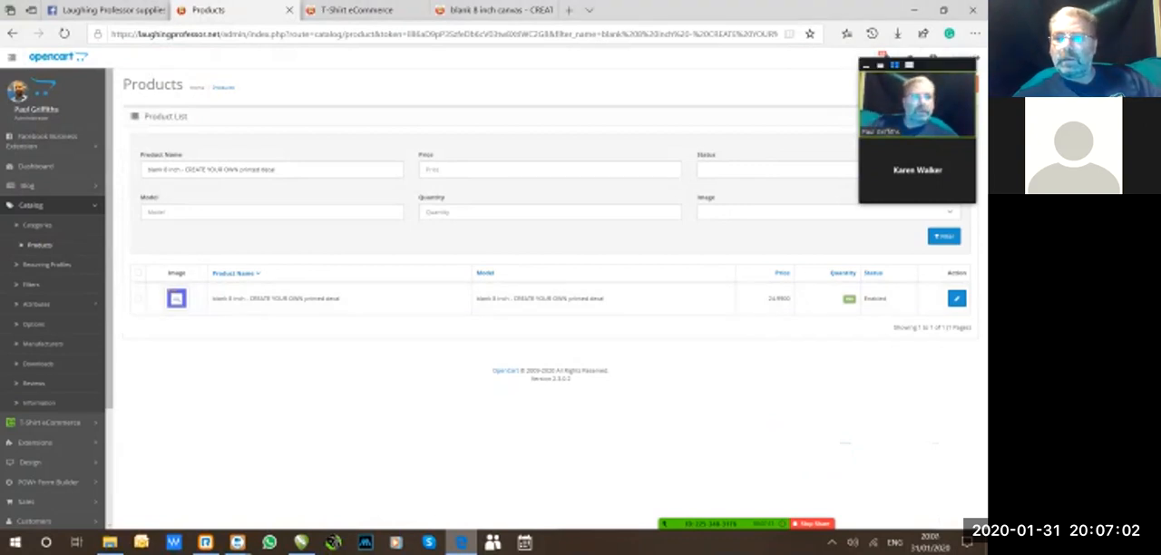
{"action": "left_click_drag", "start_coordinate": [917, 118], "coordinate": [918, 420]}
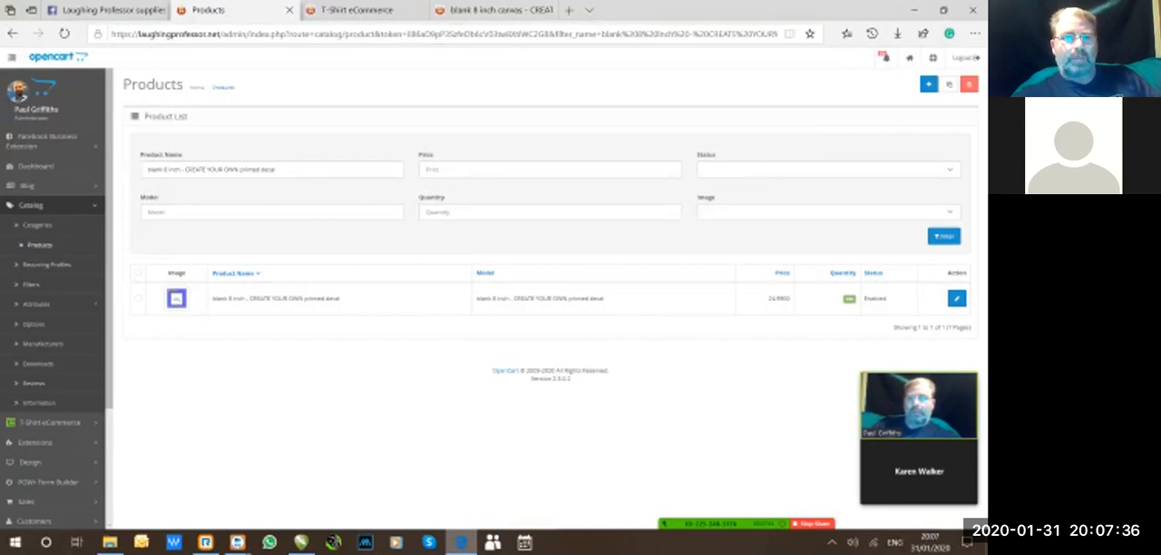
Review the 8 inch decal's product page and online designer, and switch to CorelDRAW with the whole custom decal drawing in view.
{"action": "left_click", "coordinate": [497, 10]}
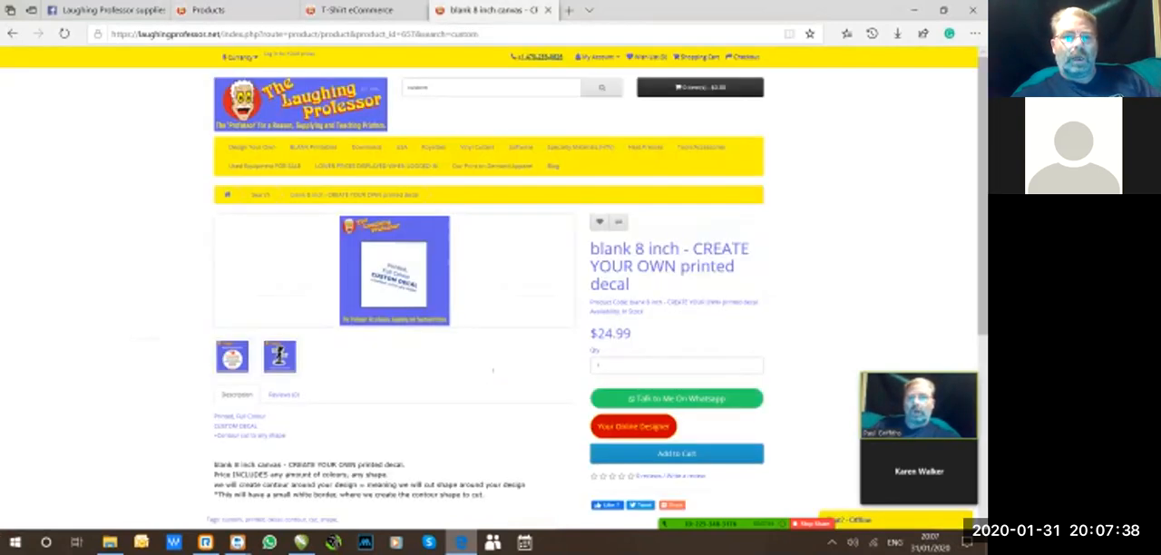
{"action": "left_click", "coordinate": [356, 10]}
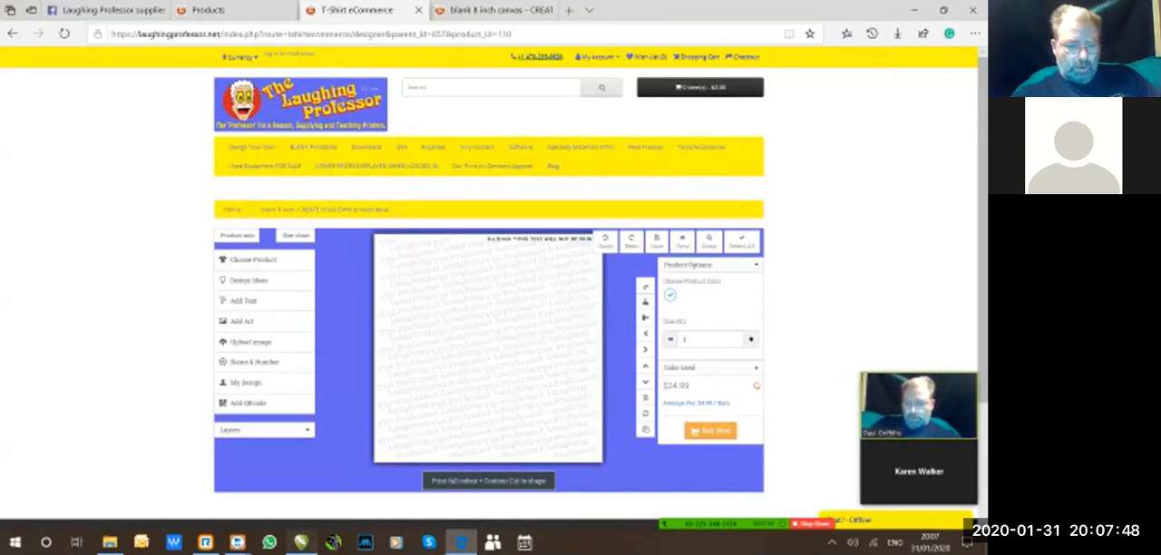
{"action": "left_click", "coordinate": [301, 541]}
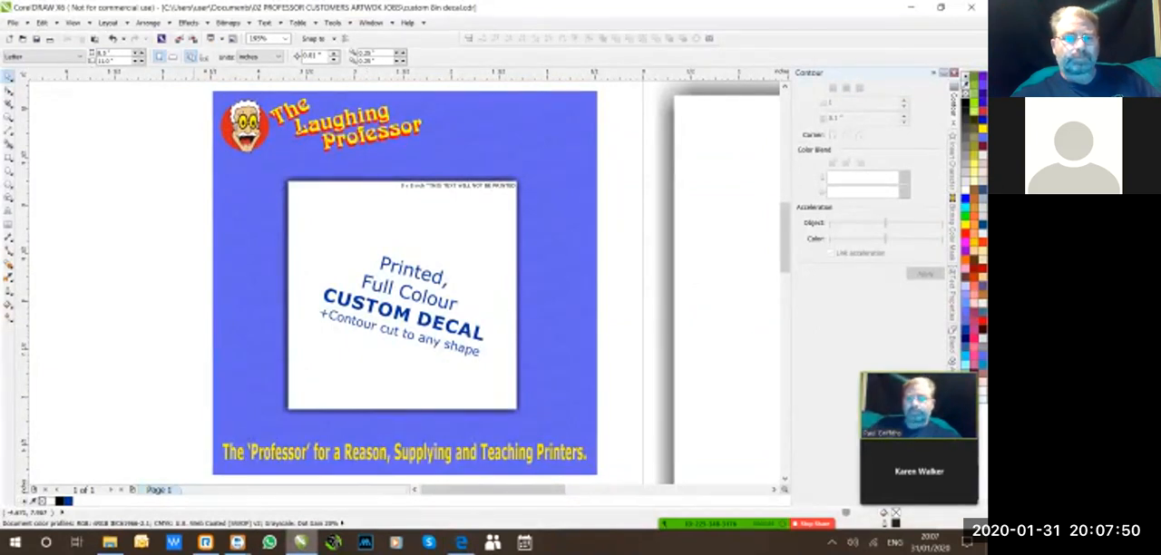
{"action": "left_click", "coordinate": [285, 39]}
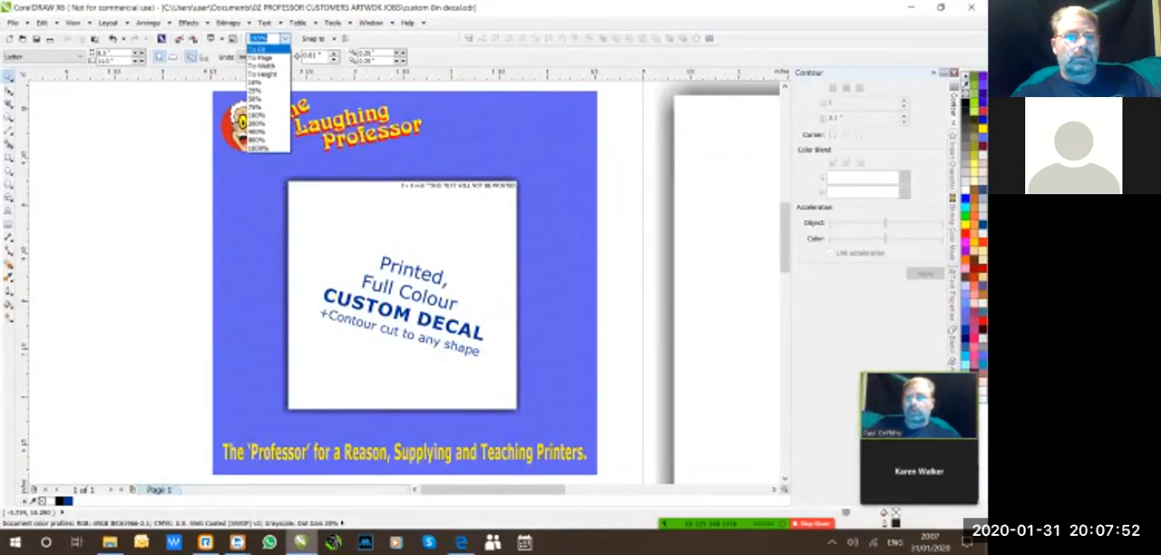
{"action": "left_click", "coordinate": [258, 49]}
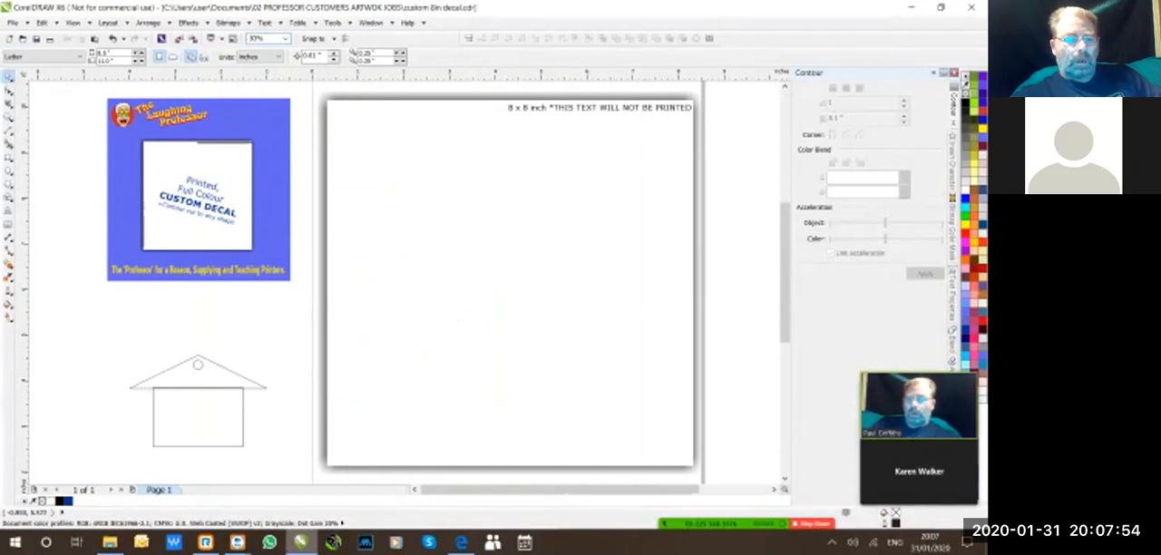
Weld the triangular roof and the rectangle of the house drawing into a single outline, leaving the small circle separate.
{"action": "left_click_drag", "start_coordinate": [94, 332], "coordinate": [270, 461]}
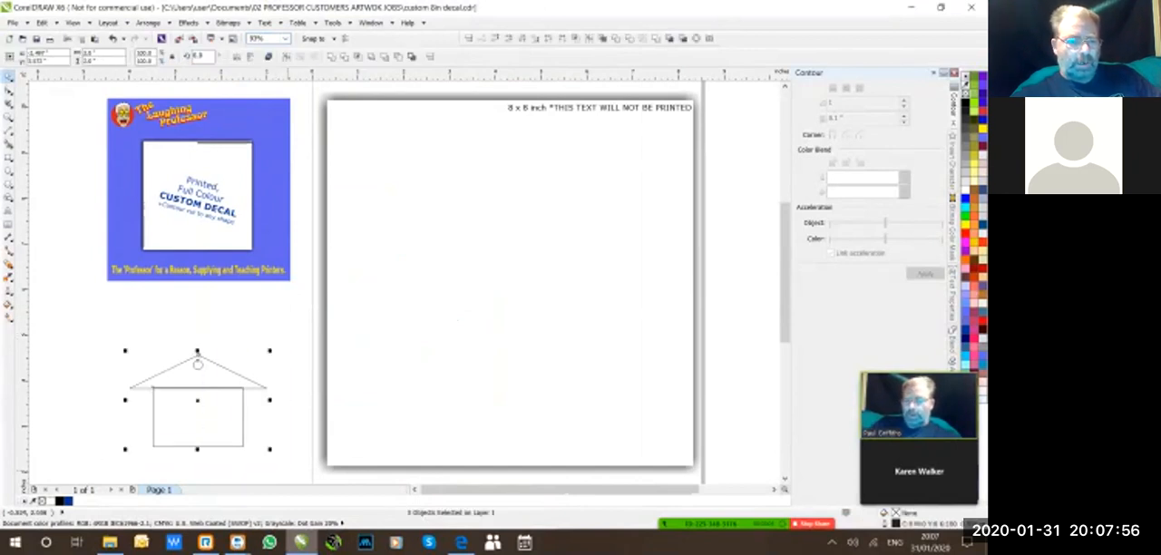
{"action": "left_click", "coordinate": [284, 39]}
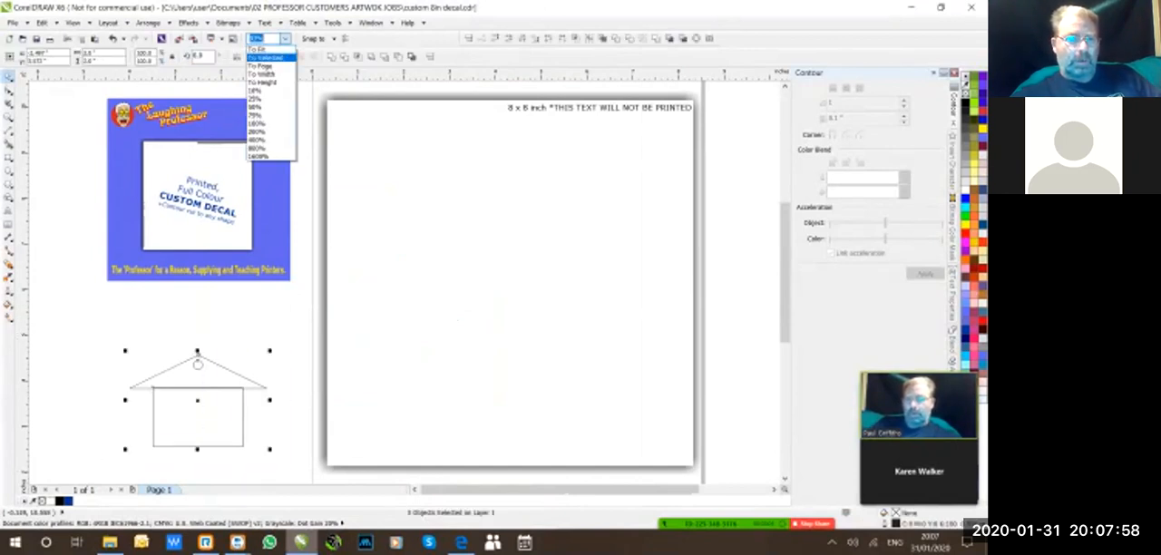
{"action": "left_click", "coordinate": [266, 57]}
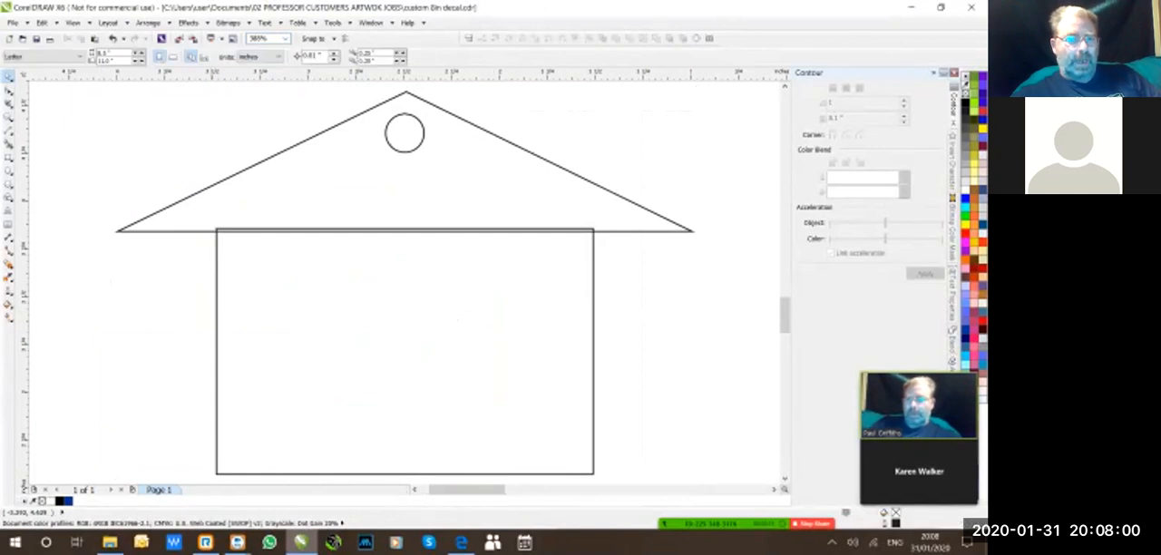
{"action": "left_click", "coordinate": [285, 39]}
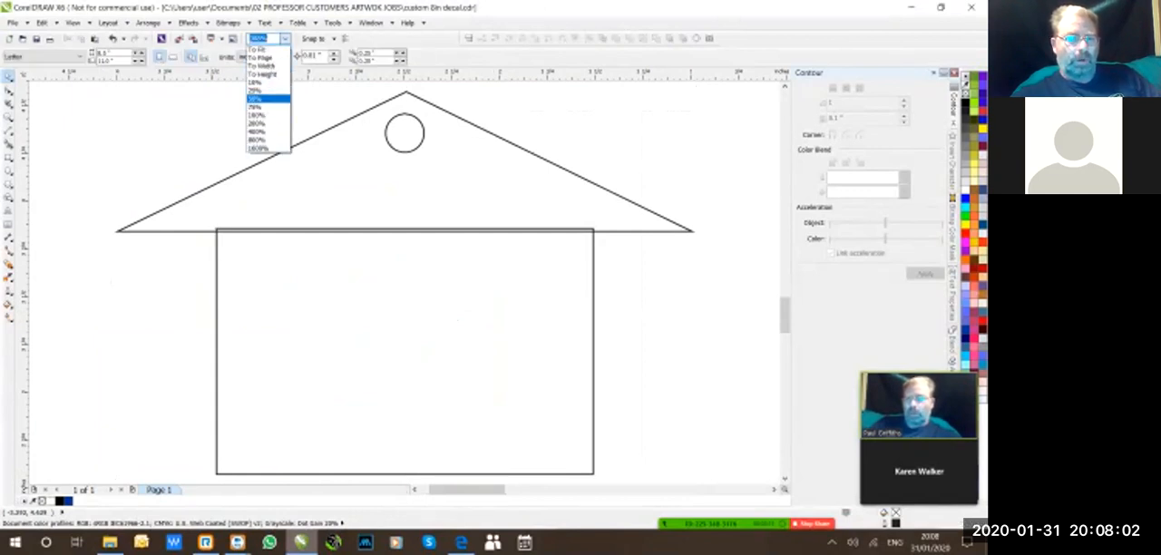
{"action": "left_click", "coordinate": [256, 114]}
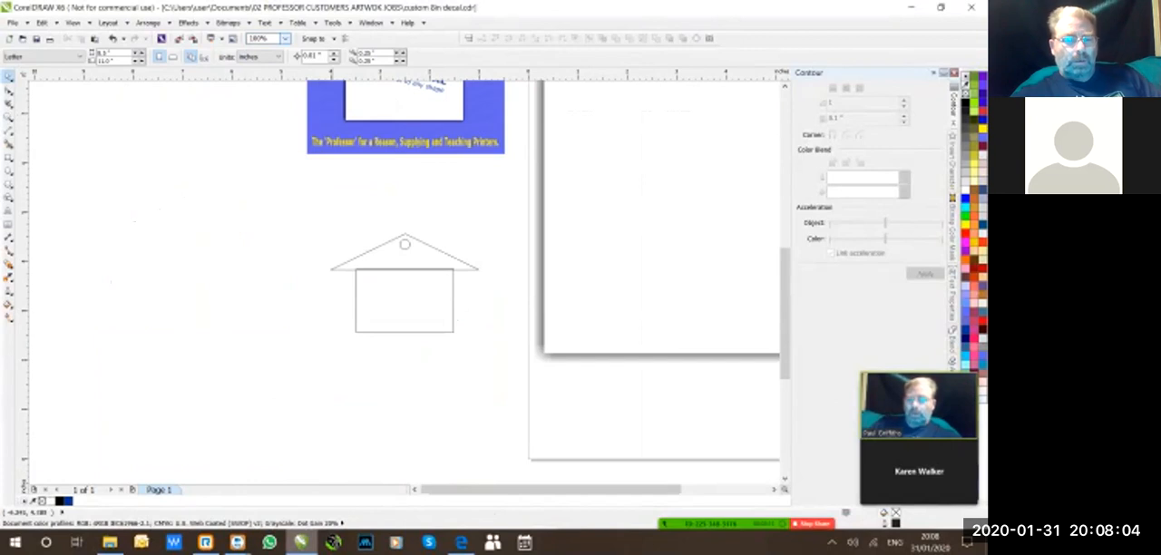
{"action": "left_click", "coordinate": [388, 302]}
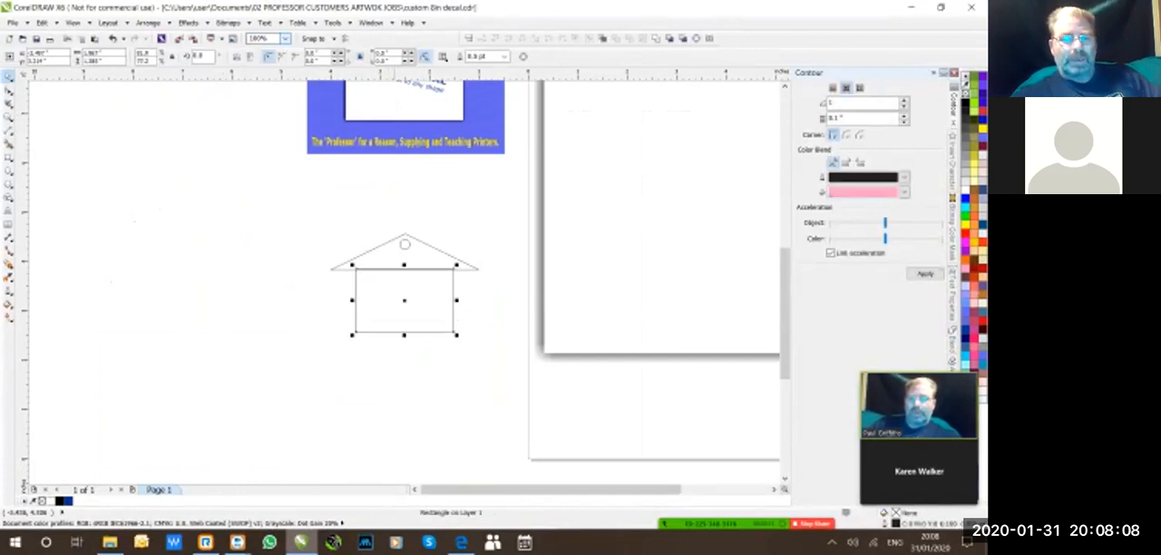
{"action": "left_click_drag", "start_coordinate": [325, 210], "coordinate": [498, 342]}
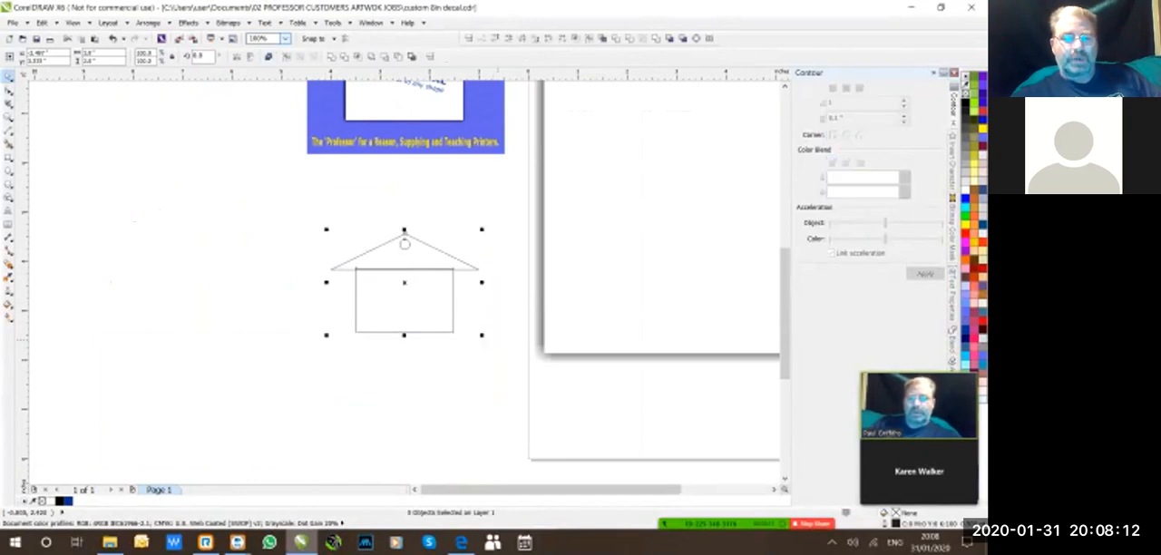
{"action": "left_click", "coordinate": [490, 317]}
{"action": "left_click", "coordinate": [452, 308]}
{"action": "left_click", "coordinate": [669, 38]}
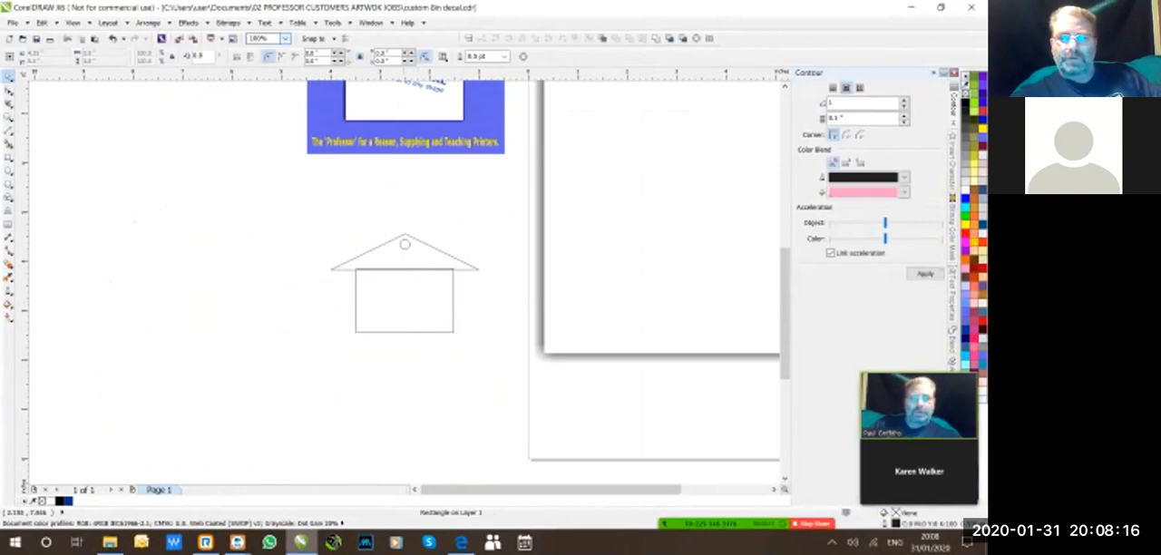
{"action": "left_click", "coordinate": [440, 304]}
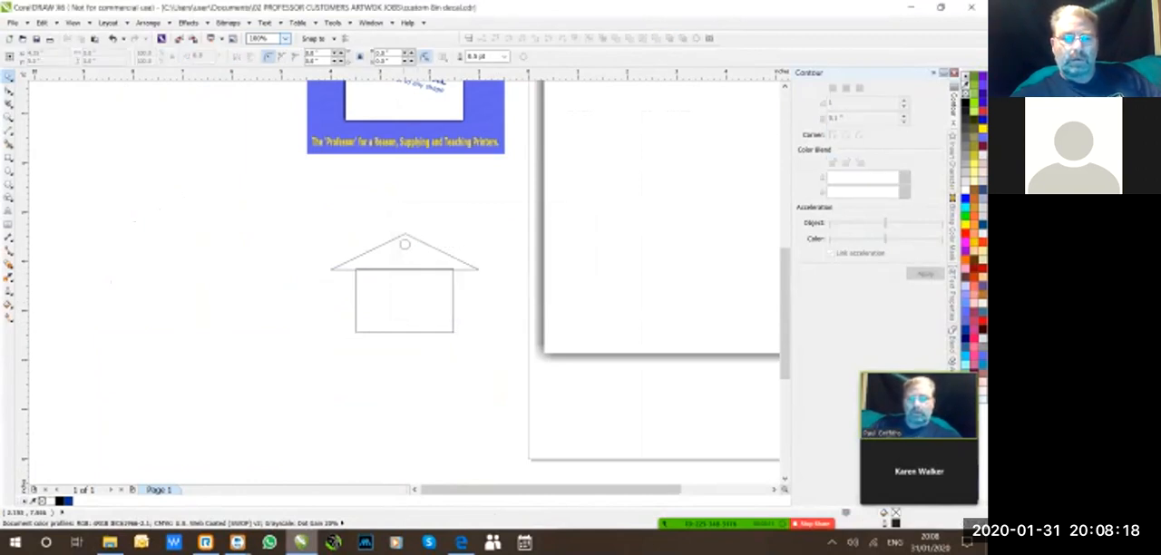
{"action": "left_click", "coordinate": [405, 243]}
Combine the small circle with the welded house outline into one curve and fill it with white.
{"action": "left_click_drag", "start_coordinate": [292, 205], "coordinate": [504, 380]}
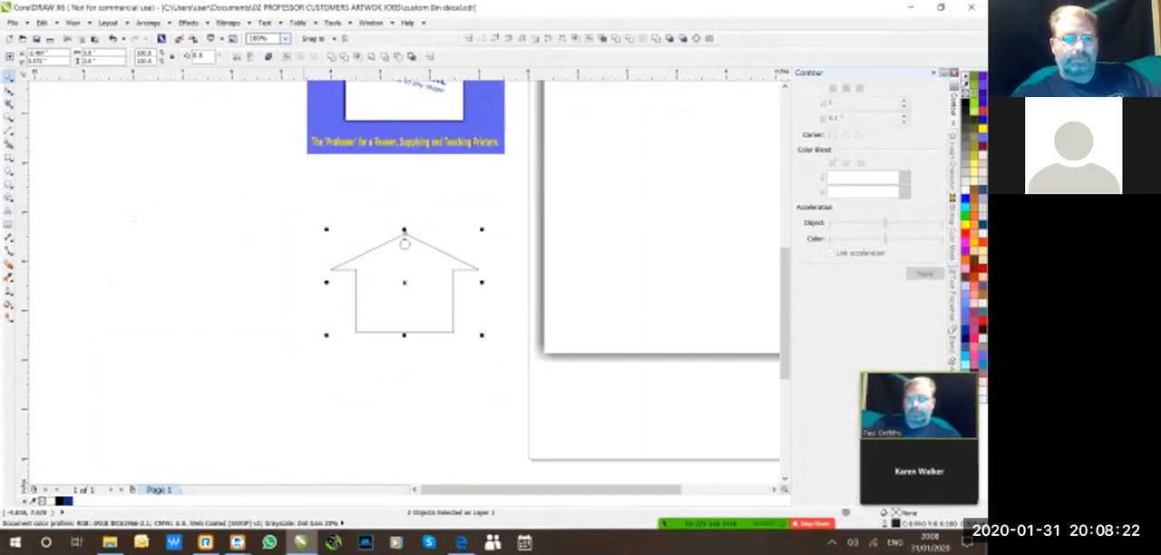
{"action": "left_click", "coordinate": [268, 56]}
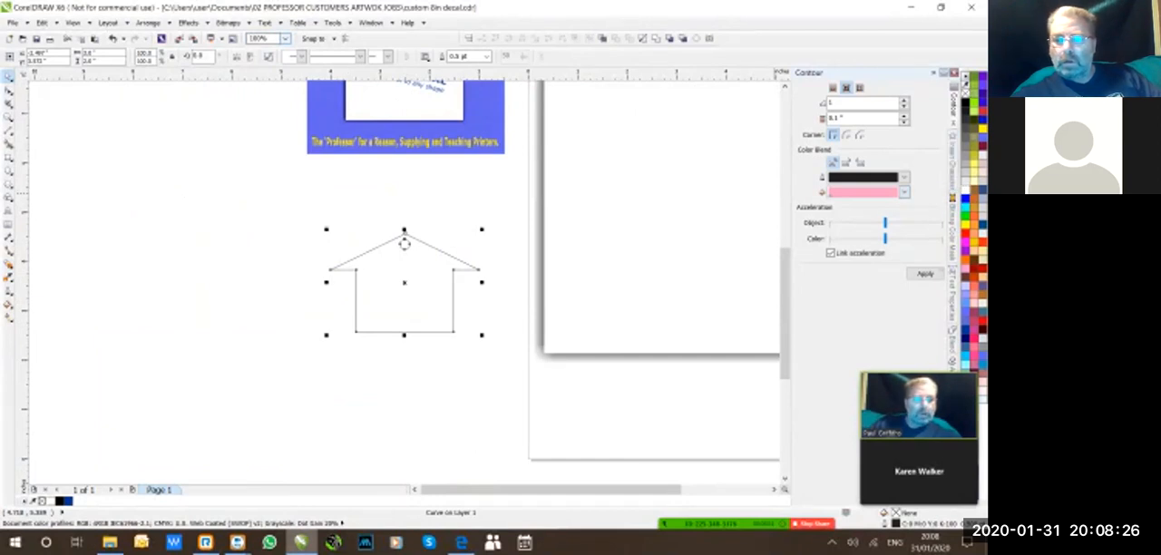
{"action": "double_click", "coordinate": [966, 189]}
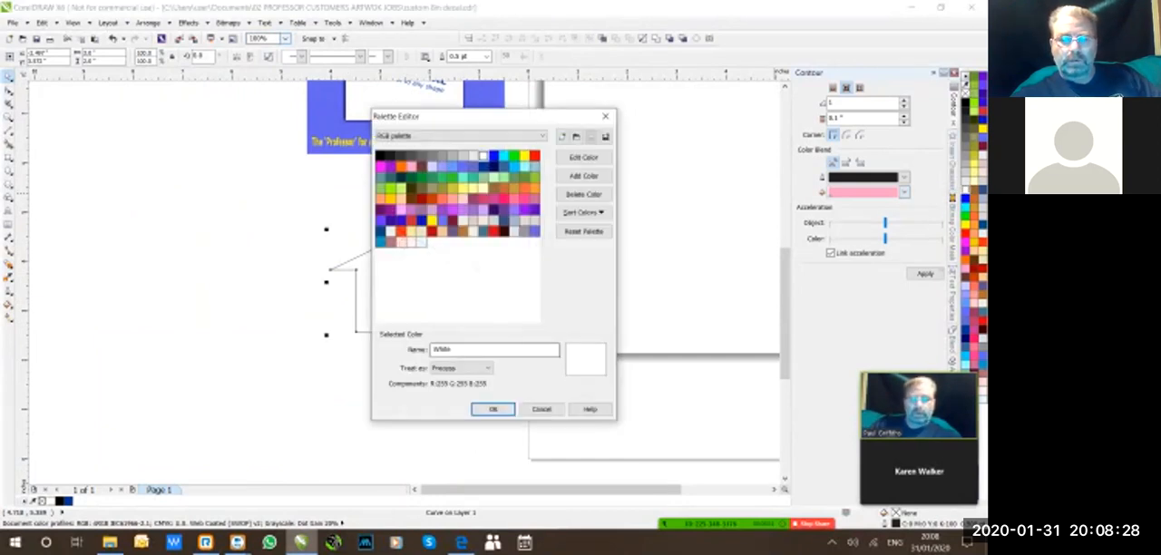
{"action": "left_click", "coordinate": [542, 409]}
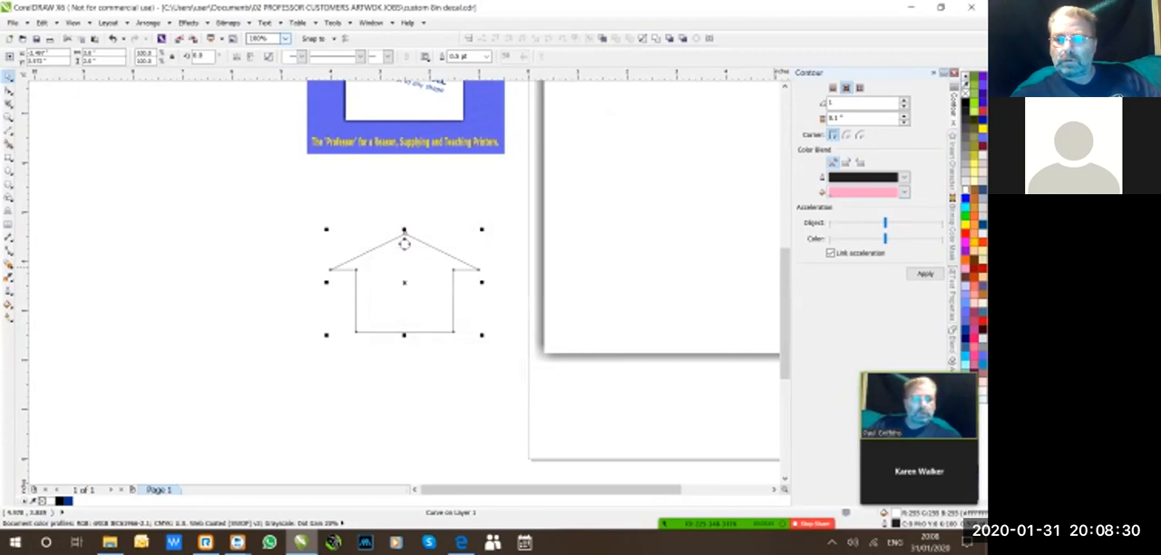
Draw a rectangle about 2.8 by 3.8 inches overlapping most of the house outline and fill it with orange.
{"action": "left_click", "coordinate": [399, 321]}
{"action": "left_click", "coordinate": [399, 360]}
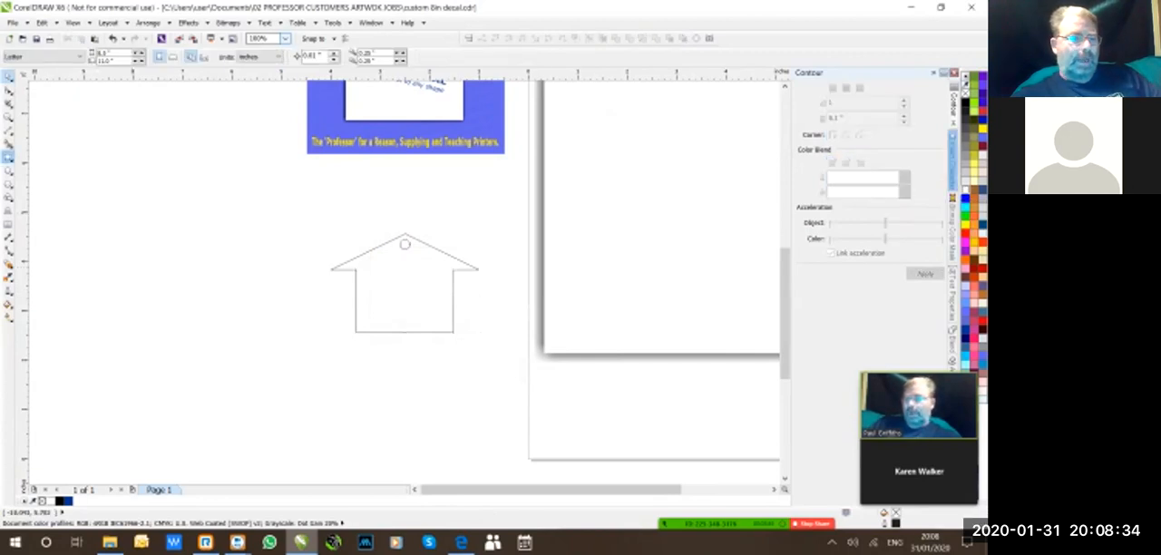
{"action": "left_click", "coordinate": [8, 156]}
{"action": "left_click_drag", "start_coordinate": [301, 221], "coordinate": [442, 410]}
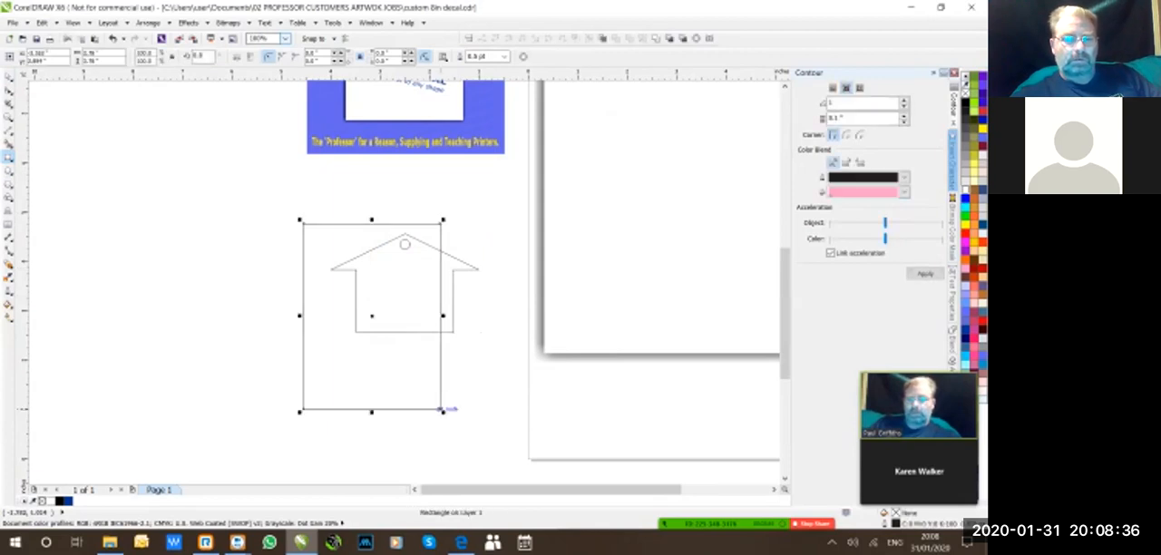
{"action": "left_click", "coordinate": [974, 216]}
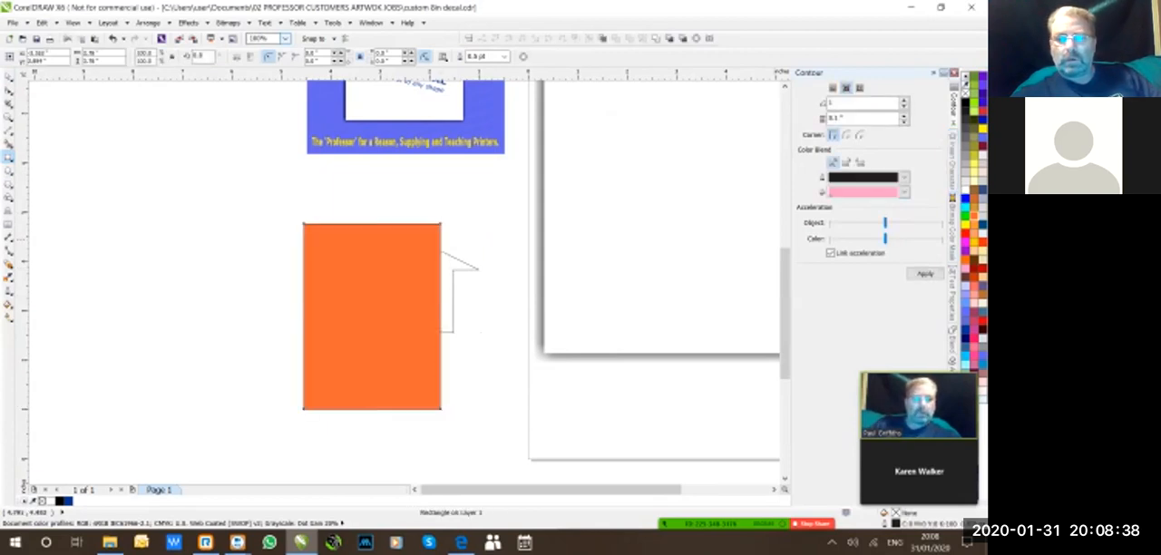
Send the orange rectangle to the back of the page, behind the white house.
{"action": "right_click", "coordinate": [327, 346]}
{"action": "key", "text": "Up"}
{"action": "key", "text": "Up"}
{"action": "key", "text": "Up"}
{"action": "key", "text": "Up"}
{"action": "key", "text": "Right"}
{"action": "key", "text": "Down"}
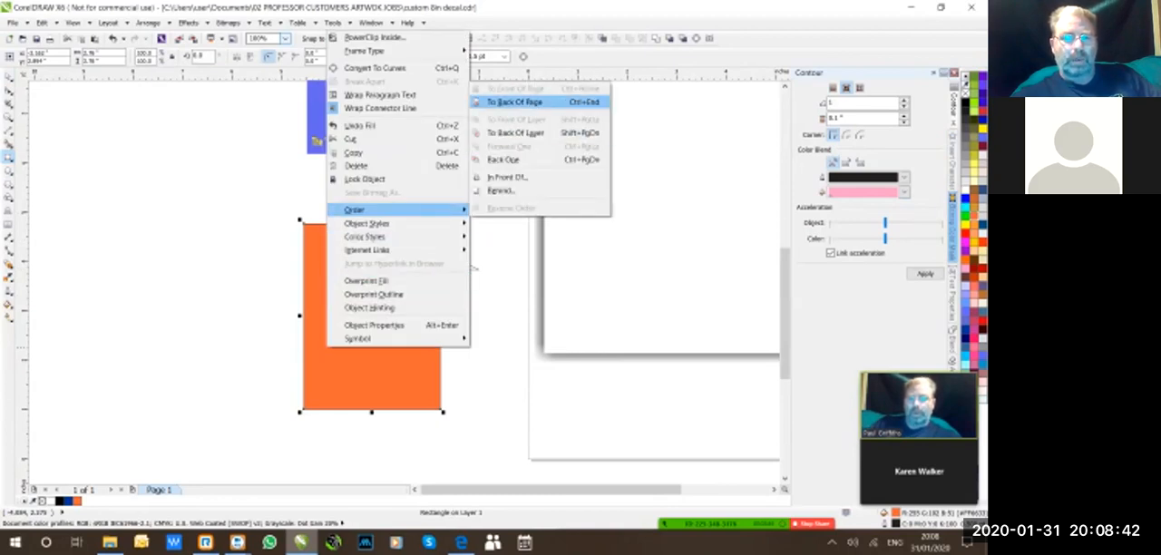
{"action": "key", "text": "Return"}
Move the white house so its small round hole straddles the right edge of the orange rectangle.
{"action": "left_click", "coordinate": [8, 77]}
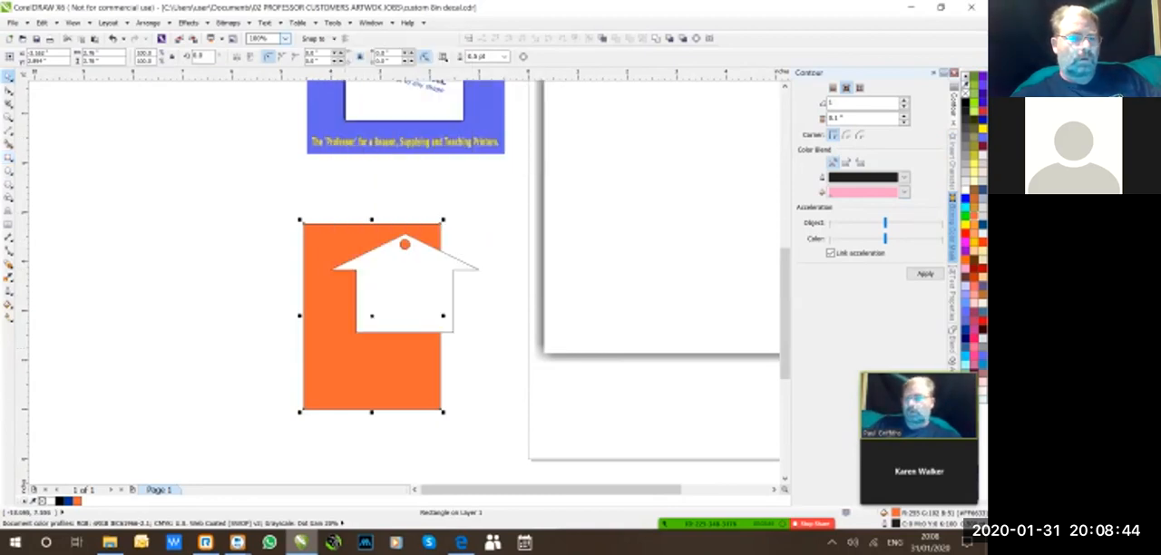
{"action": "left_click", "coordinate": [351, 200]}
{"action": "left_click_drag", "start_coordinate": [370, 278], "coordinate": [405, 313]}
{"action": "left_click_drag", "start_coordinate": [418, 280], "coordinate": [438, 277]}
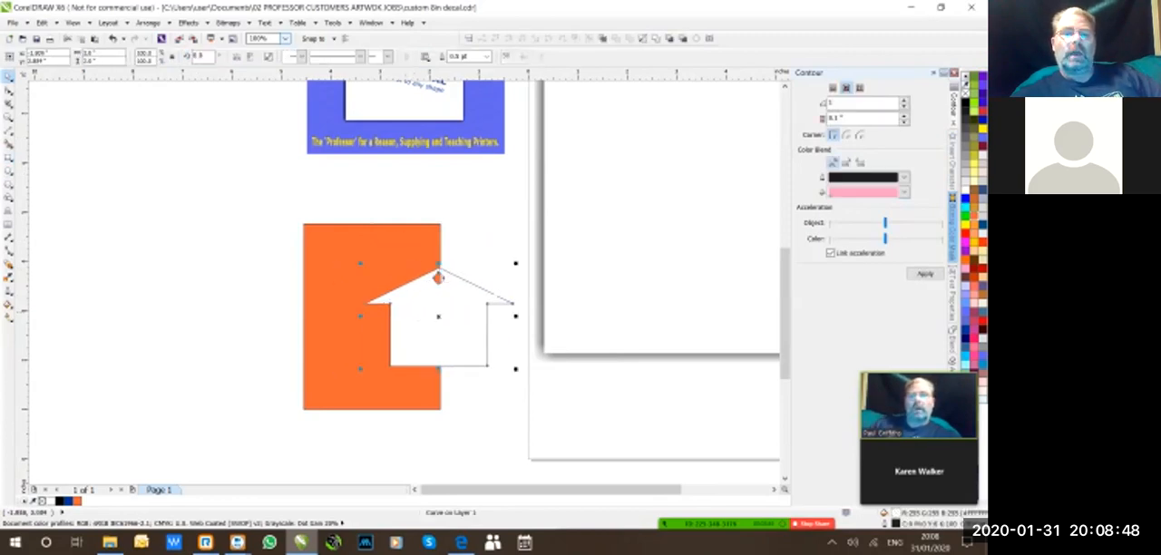
{"action": "mouse_move", "coordinate": [438, 278]}
{"action": "left_mouse_down"}
{"action": "mouse_move", "coordinate": [444, 251]}
{"action": "mouse_move", "coordinate": [440, 275]}
{"action": "left_mouse_up"}
{"action": "left_click", "coordinate": [438, 275]}
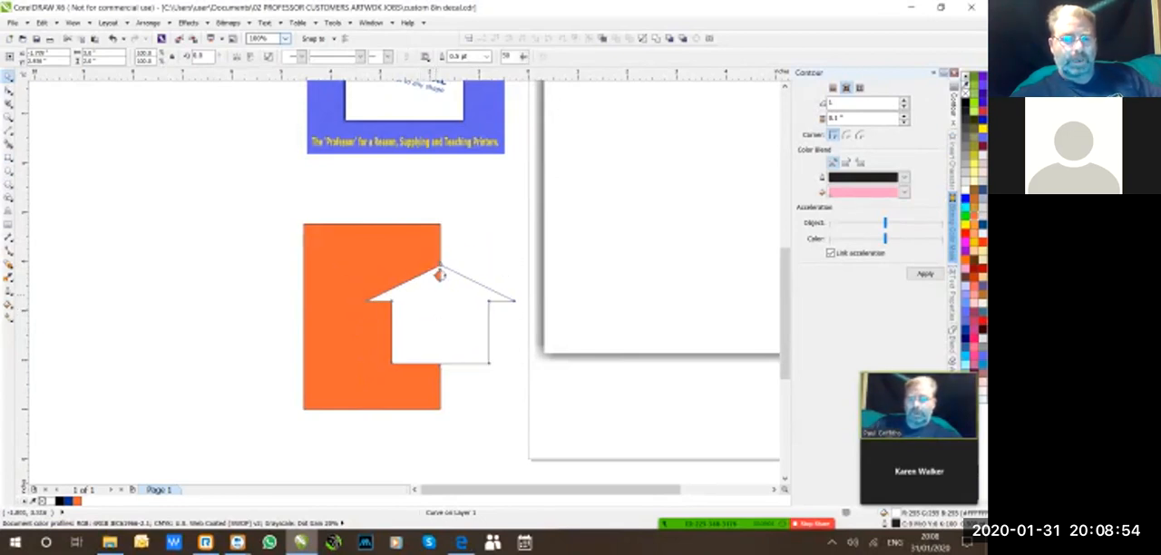
{"action": "key", "text": "F10"}
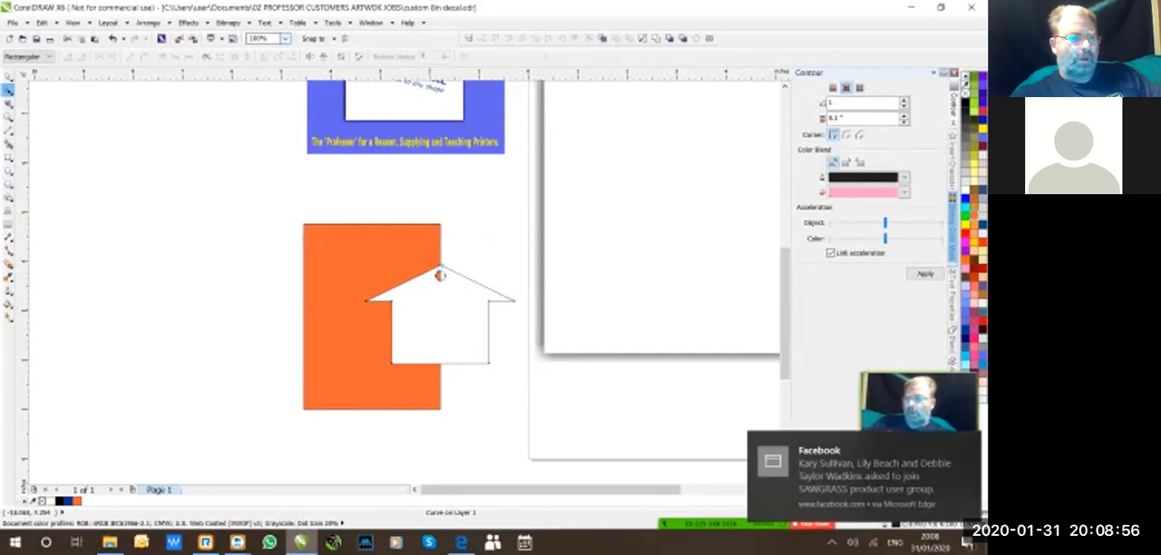
{"action": "key", "text": "space"}
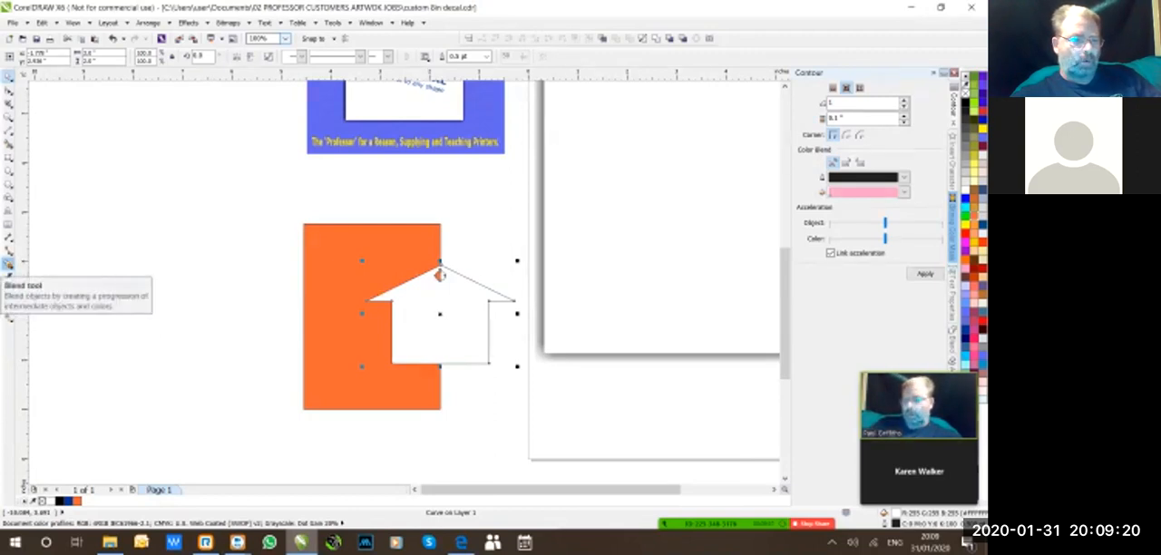
Add a drop shadow to the white house using the Small Glow preset.
{"action": "left_click", "coordinate": [8, 264]}
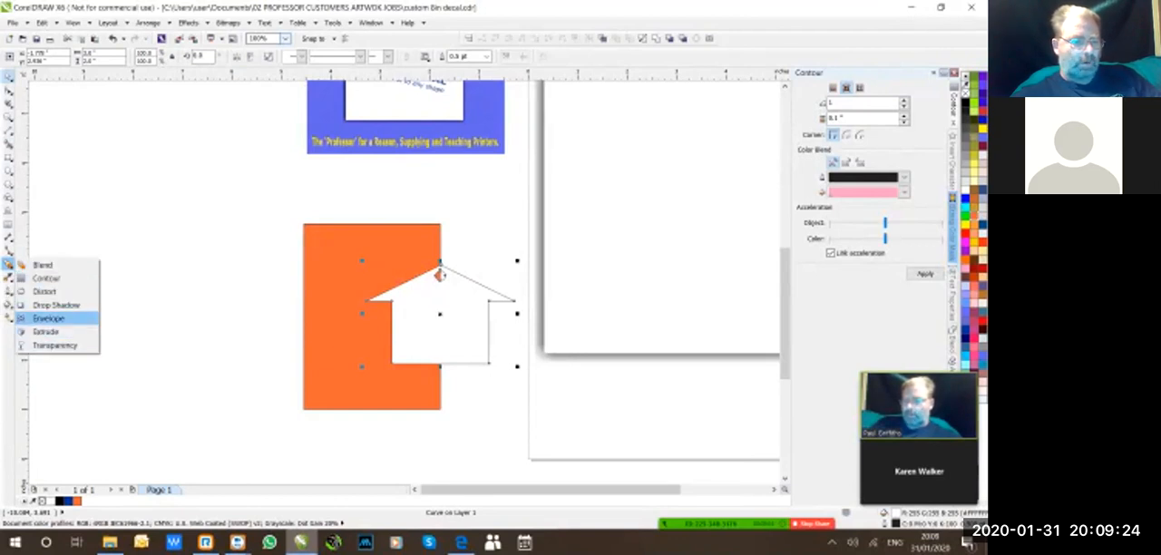
{"action": "left_click", "coordinate": [54, 305]}
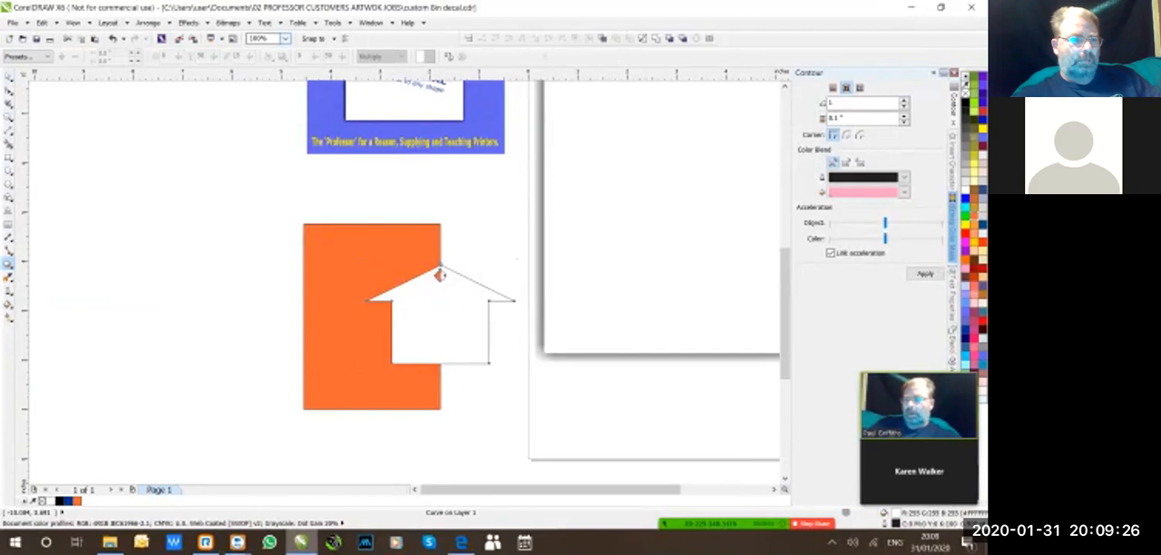
{"action": "left_click", "coordinate": [27, 57]}
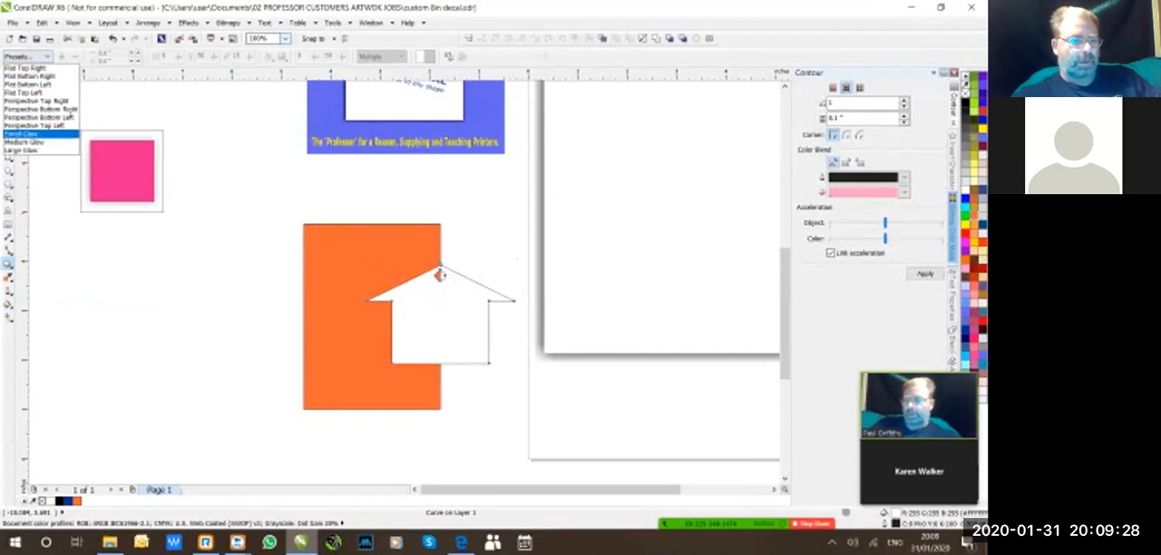
{"action": "left_click_drag", "start_coordinate": [439, 313], "coordinate": [513, 313]}
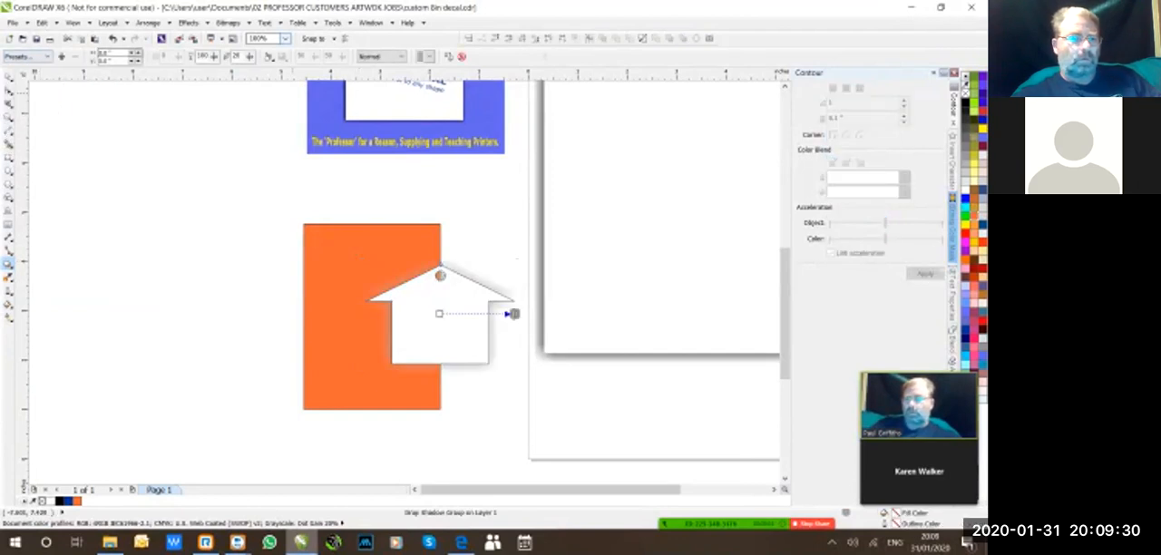
Set the house's drop shadow feathering to 5 and its colour to black.
{"action": "left_click", "coordinate": [28, 56]}
{"action": "left_click", "coordinate": [199, 127]}
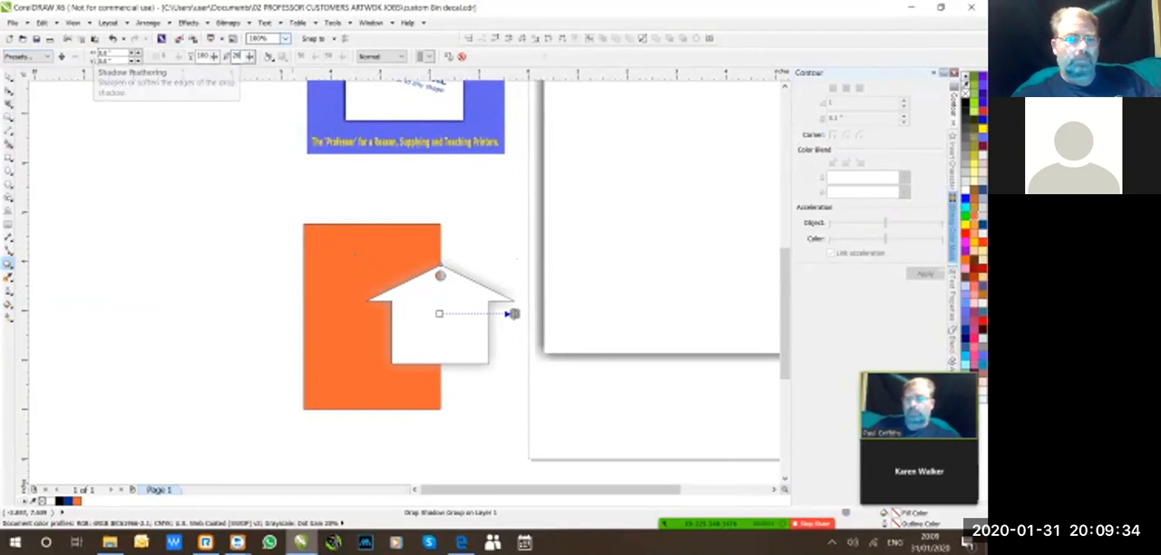
{"action": "type", "text": "5"}
{"action": "key", "text": "Return"}
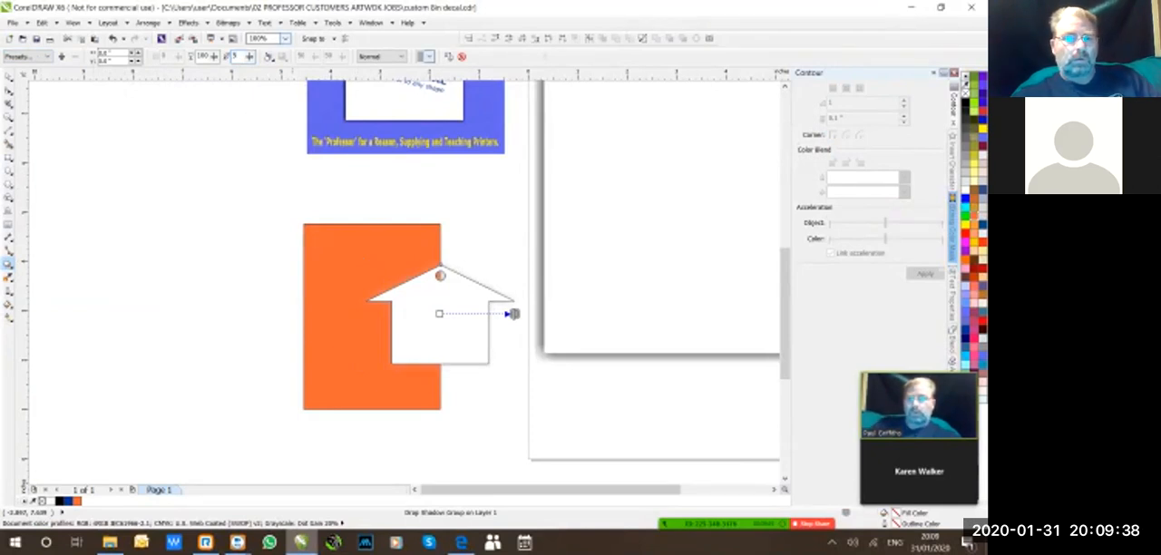
{"action": "left_click", "coordinate": [420, 56]}
{"action": "left_click", "coordinate": [421, 73]}
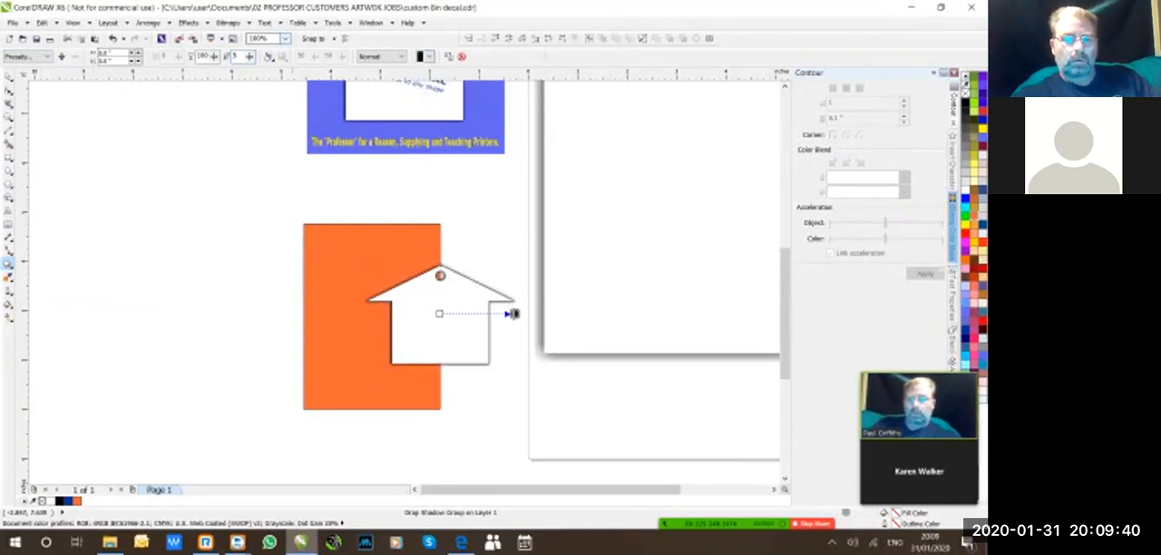
Move the shadowed house further onto the orange rectangle so its round hole lies entirely over the orange.
{"action": "left_click", "coordinate": [9, 77]}
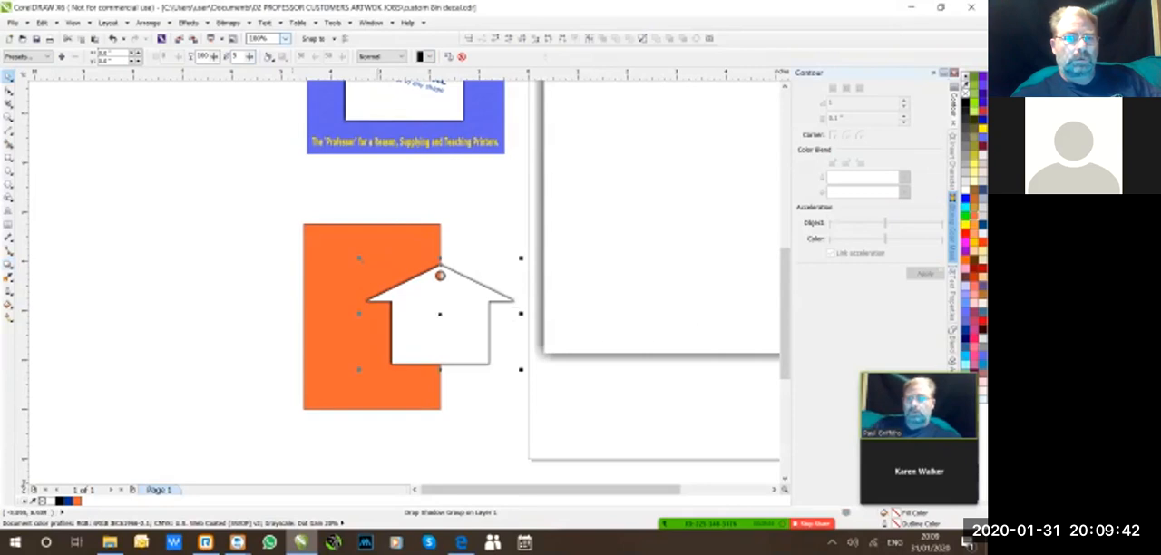
{"action": "left_click", "coordinate": [285, 39]}
{"action": "left_click", "coordinate": [270, 49]}
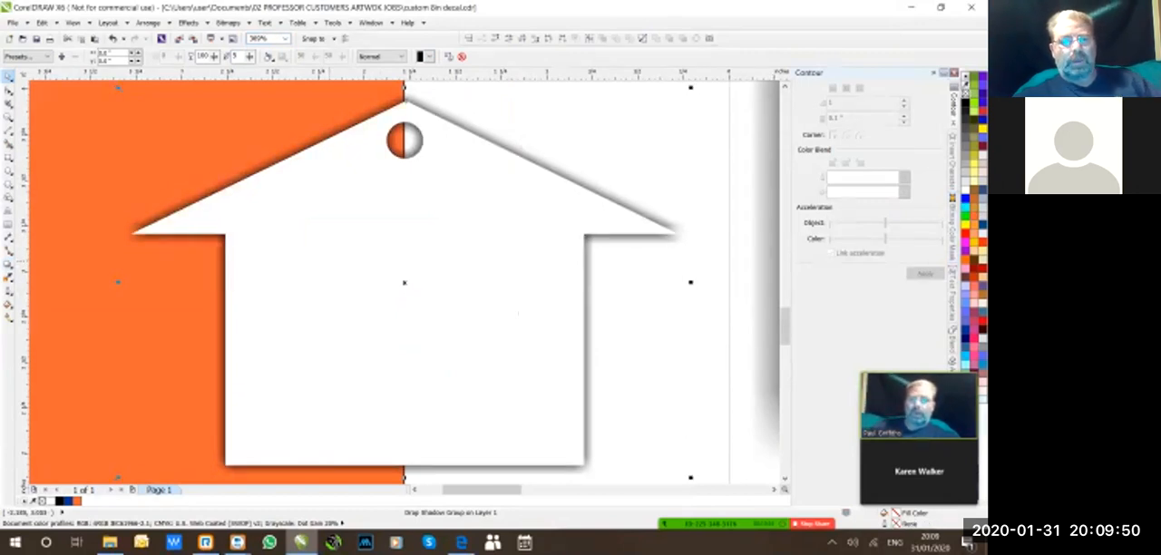
{"action": "mouse_move", "coordinate": [311, 262]}
{"action": "left_mouse_down"}
{"action": "mouse_move", "coordinate": [231, 271]}
{"action": "mouse_move", "coordinate": [330, 271]}
{"action": "mouse_move", "coordinate": [299, 267]}
{"action": "mouse_move", "coordinate": [328, 258]}
{"action": "left_mouse_up"}
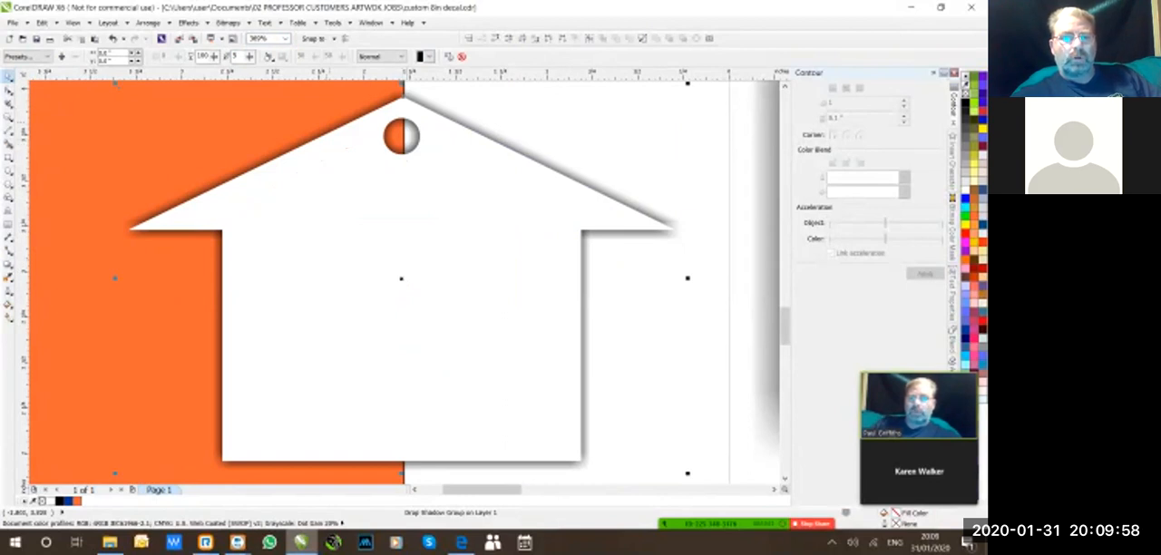
{"action": "left_click_drag", "start_coordinate": [377, 110], "coordinate": [379, 120]}
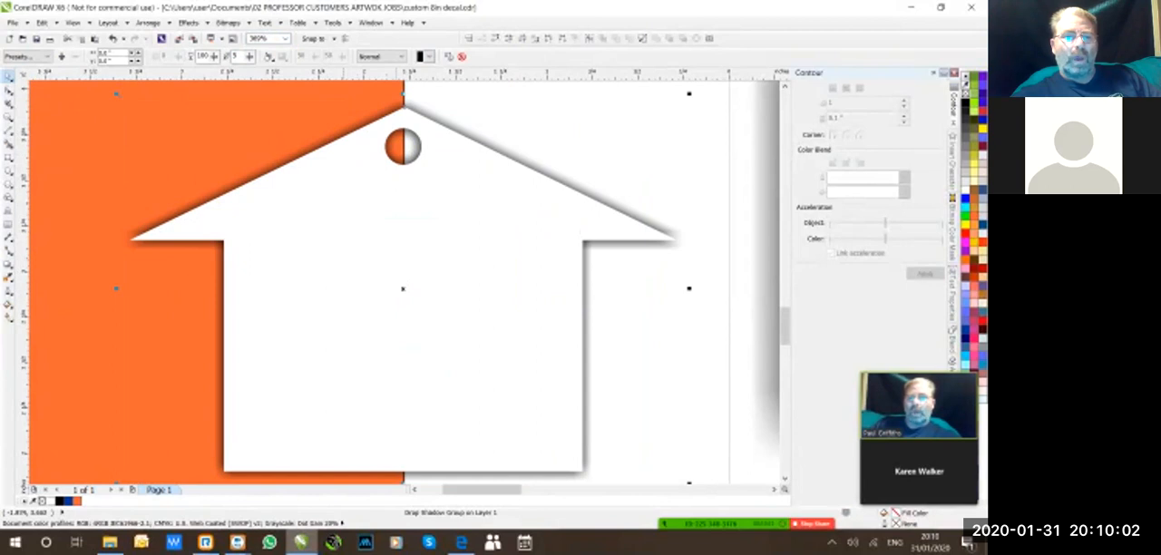
{"action": "left_click_drag", "start_coordinate": [404, 107], "coordinate": [339, 80]}
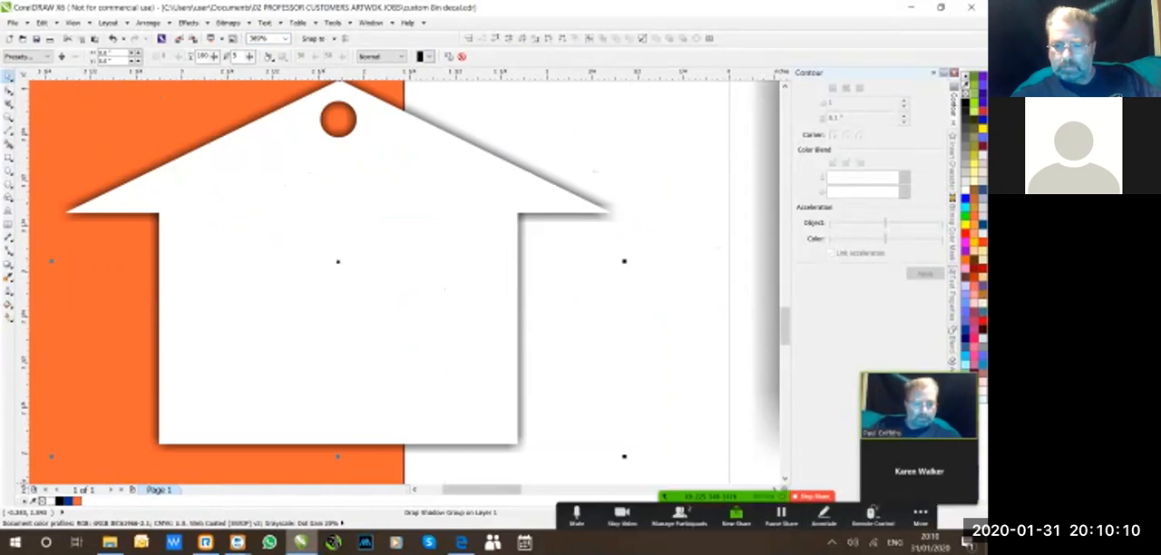
Bring up the meeting controls and mute the other participant.
{"action": "left_click", "coordinate": [921, 513]}
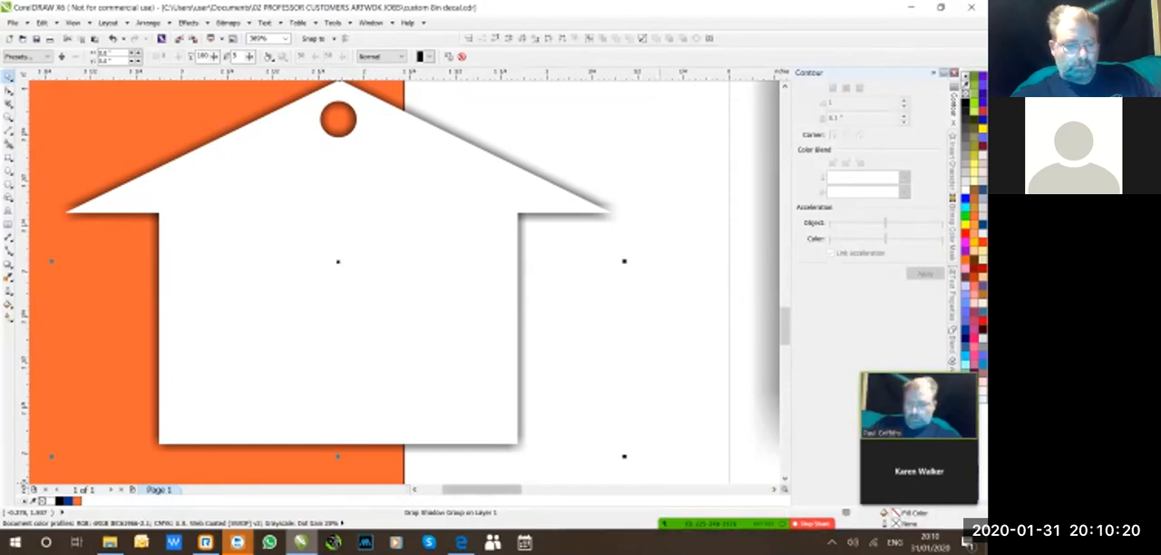
{"action": "left_click", "coordinate": [238, 543]}
{"action": "left_click", "coordinate": [169, 488]}
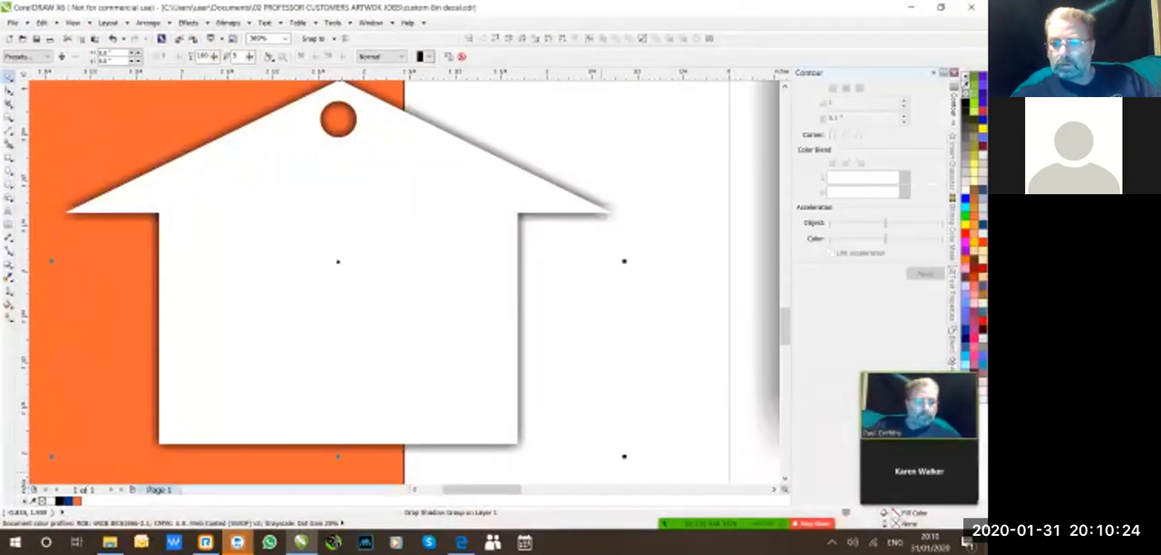
{"action": "left_click", "coordinate": [952, 446]}
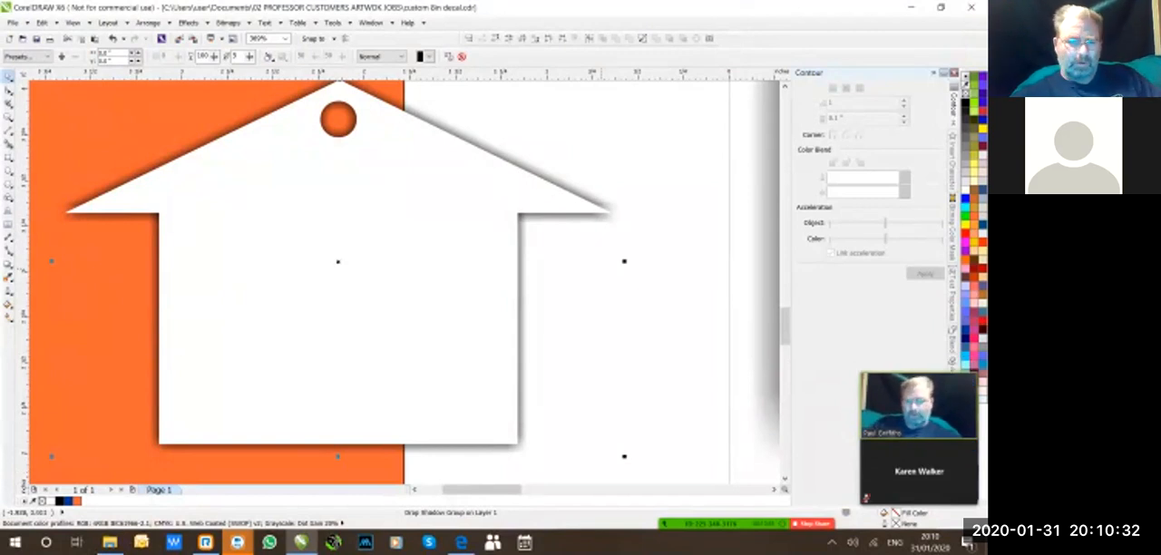
Move the house back so its hole straddles the rectangle's edge, and select its control curve to check the drop shadow.
{"action": "left_click_drag", "start_coordinate": [307, 221], "coordinate": [366, 239]}
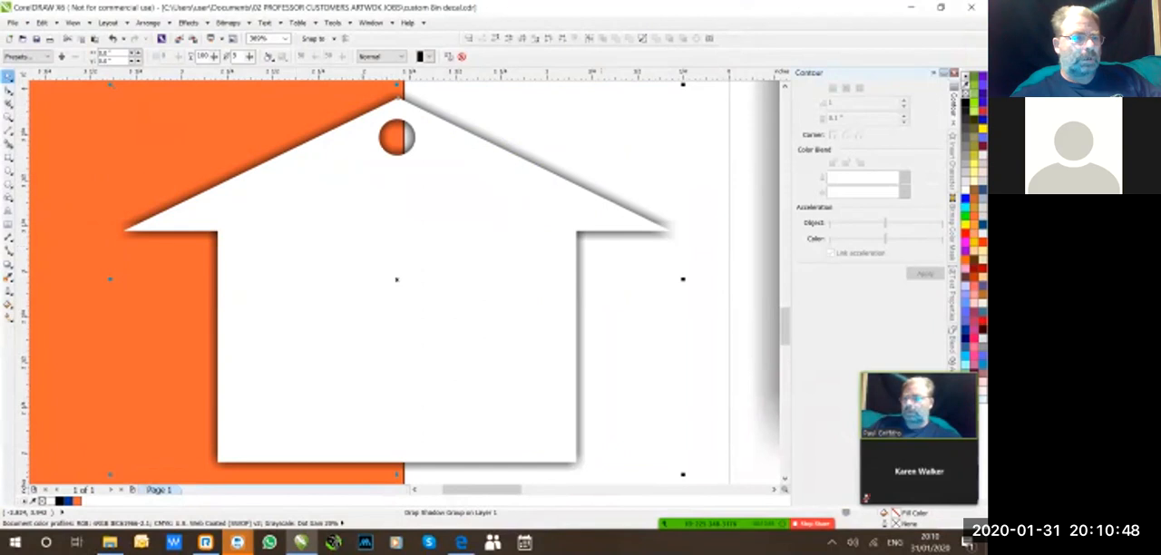
{"action": "left_click", "coordinate": [214, 102]}
{"action": "left_click", "coordinate": [272, 213]}
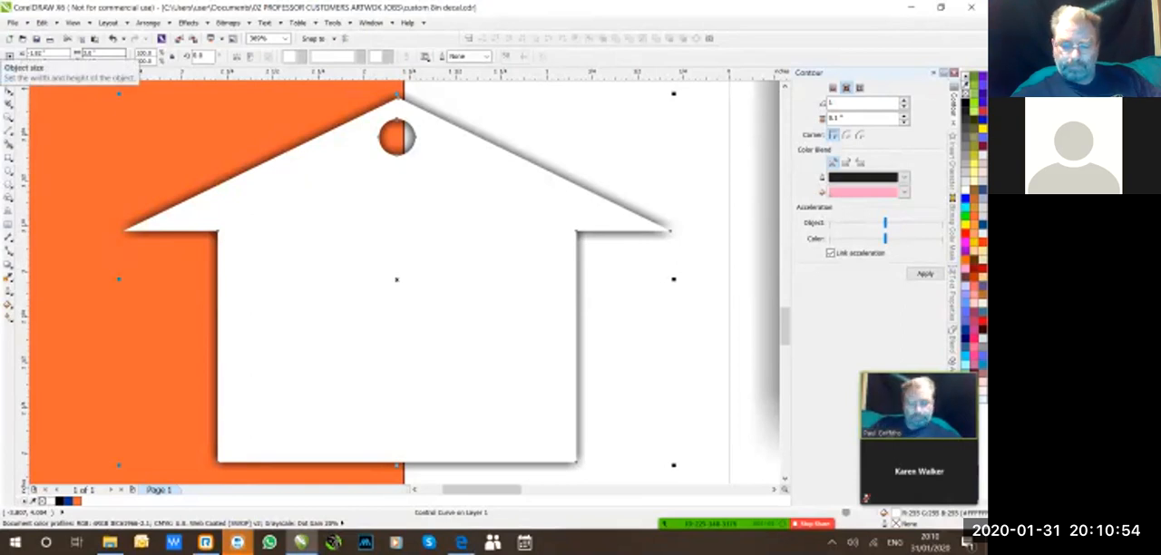
{"action": "left_click", "coordinate": [9, 264]}
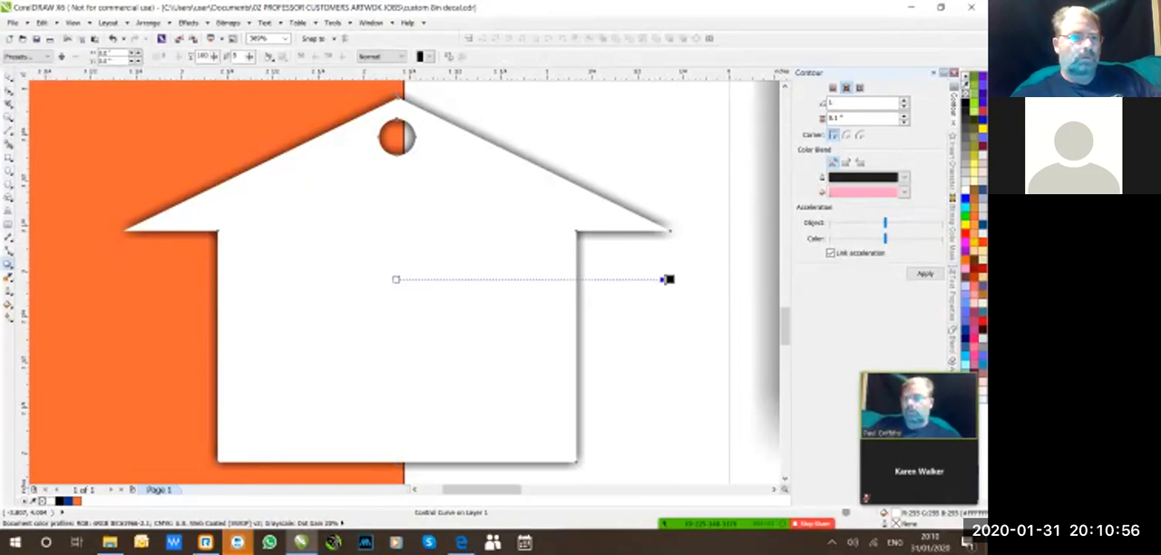
{"action": "left_click", "coordinate": [9, 76]}
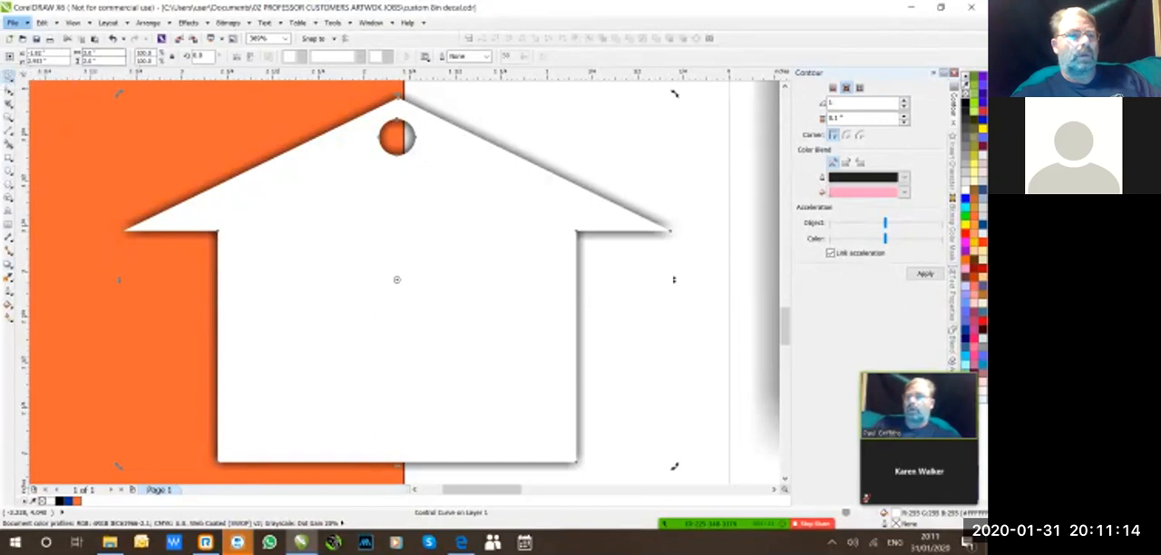
{"action": "left_click", "coordinate": [12, 23]}
{"action": "left_click", "coordinate": [37, 118]}
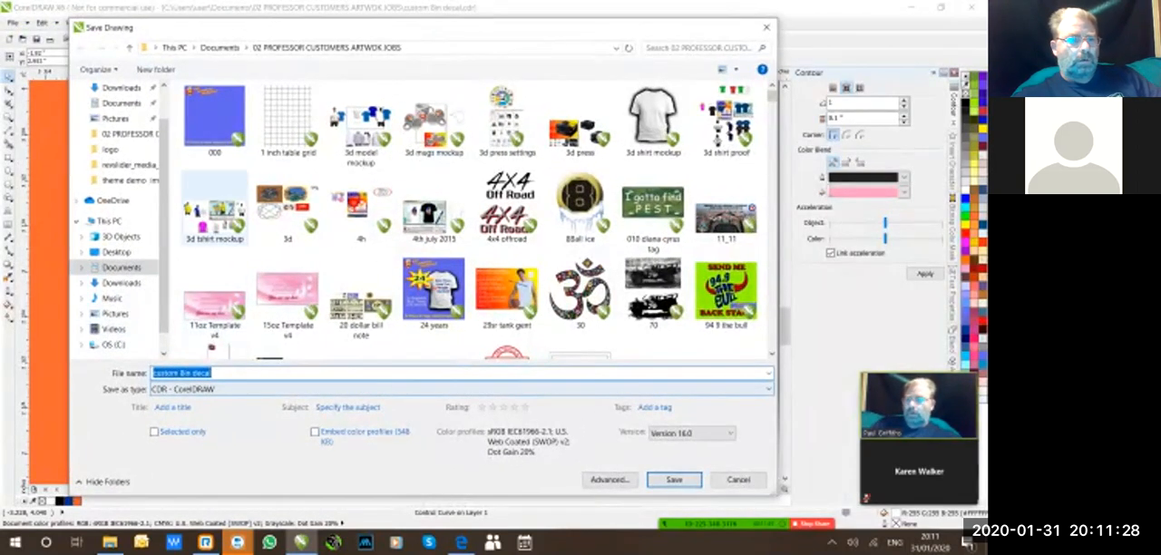
{"action": "left_click", "coordinate": [767, 27]}
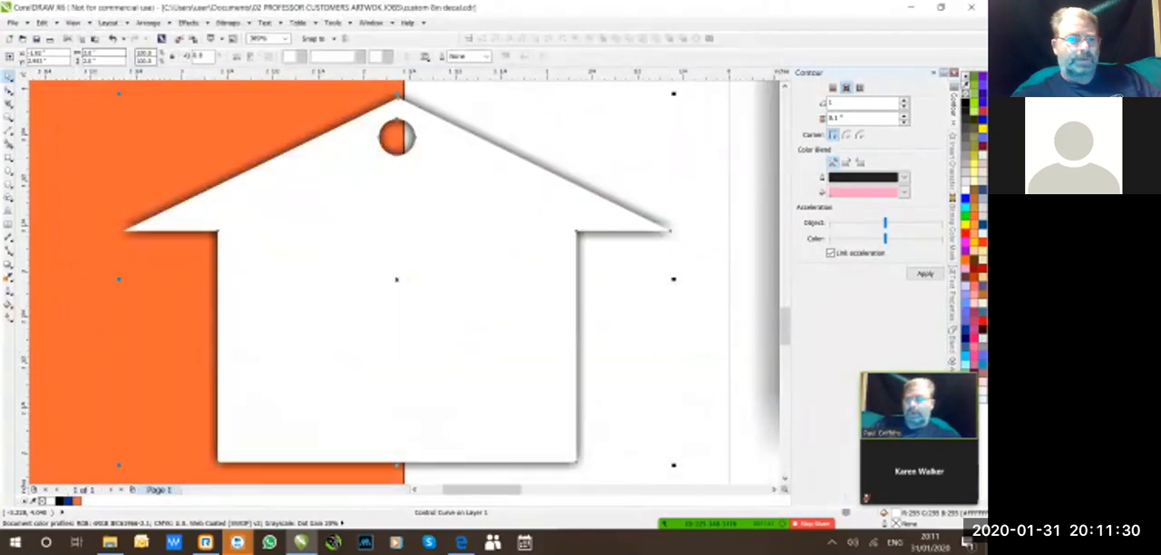
Start exporting only the selected house curve and choose SVG - Scalable Vector Graphics as the file format.
{"action": "left_click", "coordinate": [14, 23]}
{"action": "left_click", "coordinate": [34, 202]}
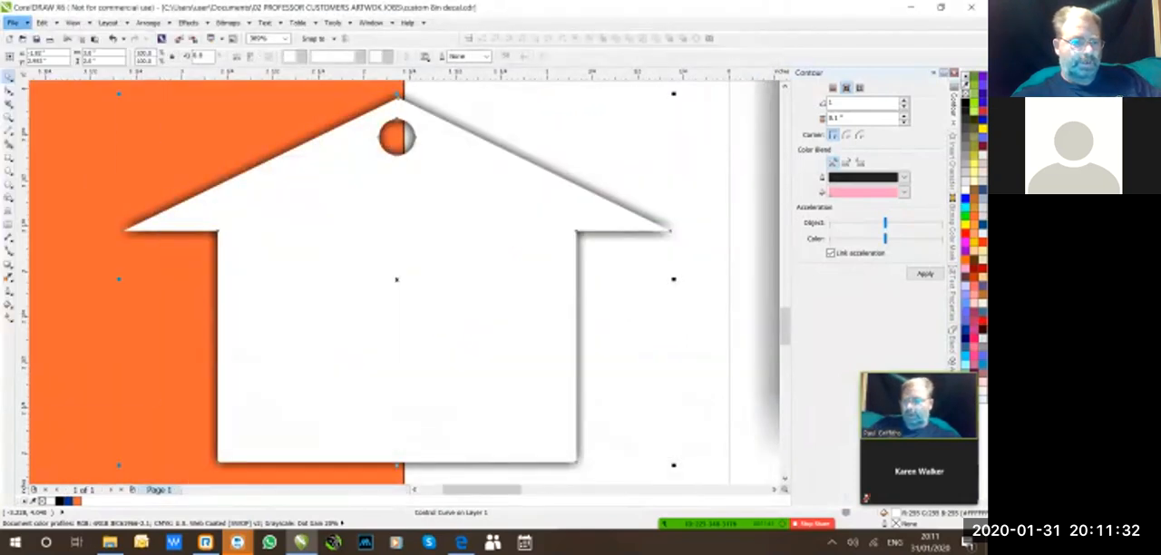
{"action": "left_click", "coordinate": [209, 389]}
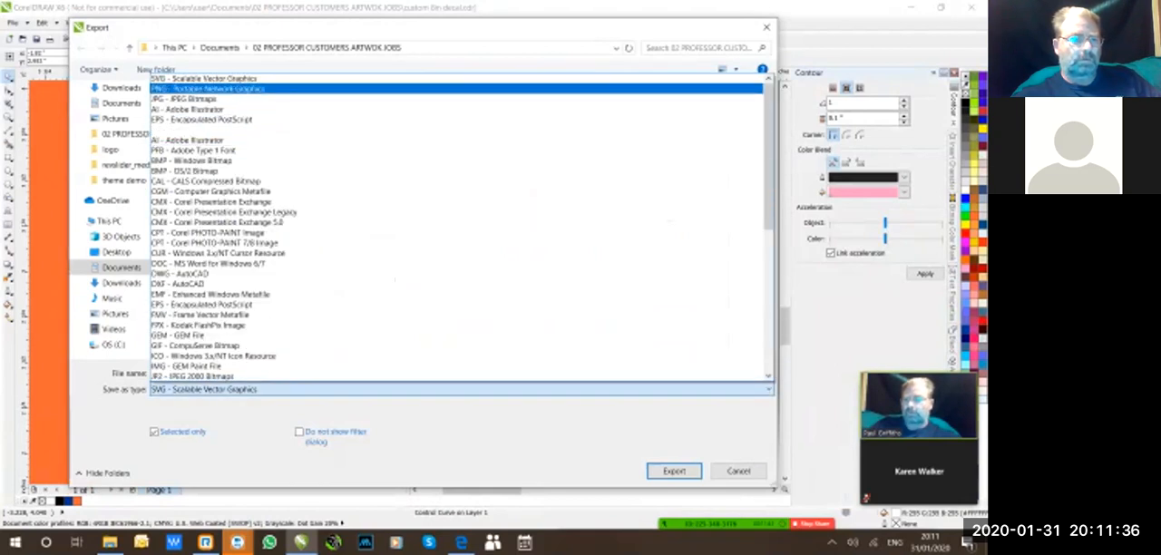
{"action": "left_click", "coordinate": [206, 88]}
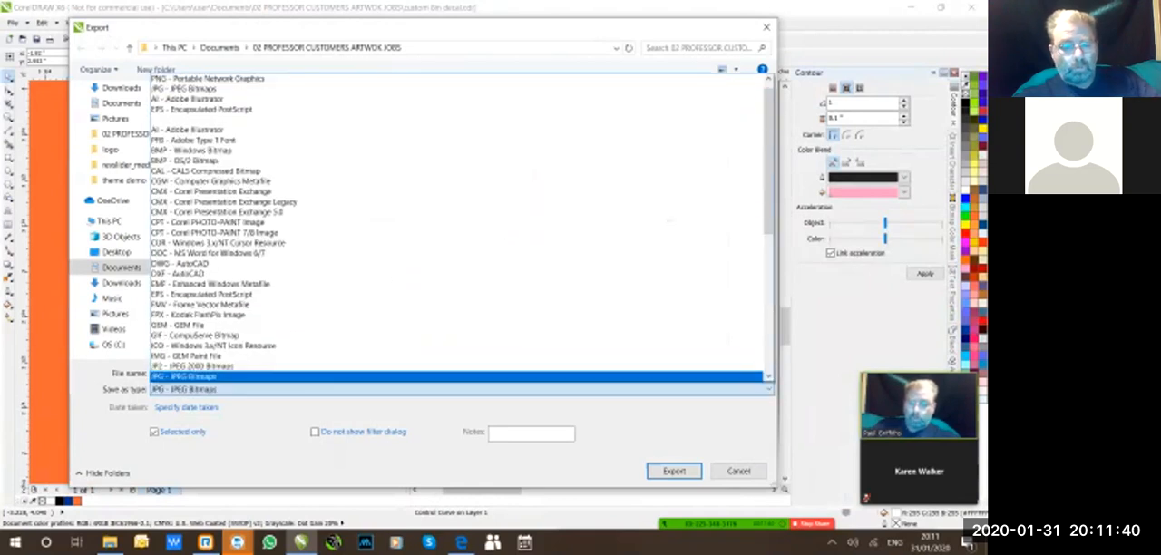
{"action": "key", "text": "s"}
{"action": "left_click", "coordinate": [461, 389]}
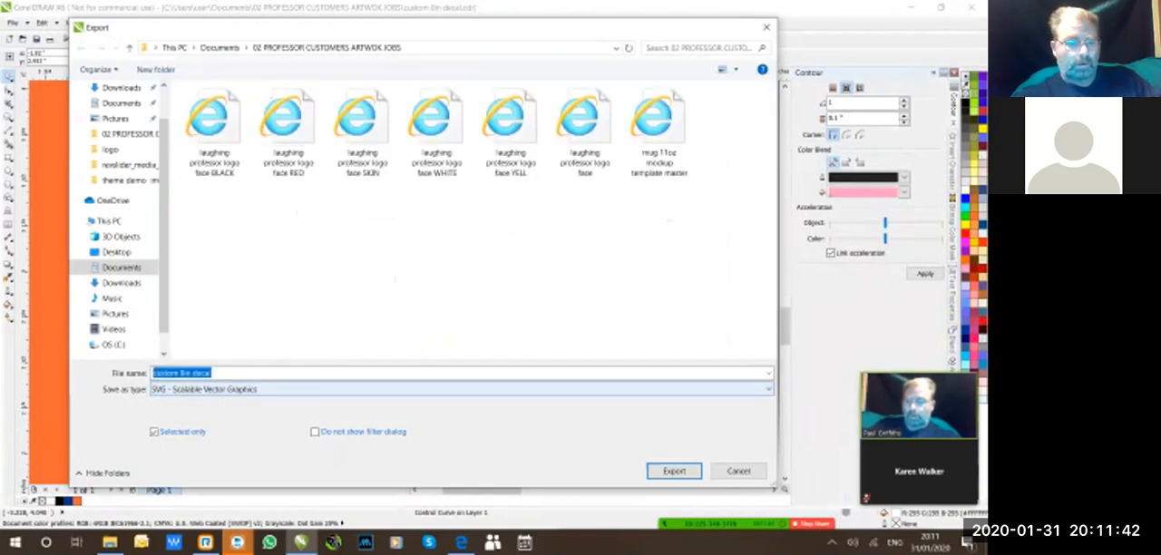
{"action": "left_click", "coordinate": [461, 389]}
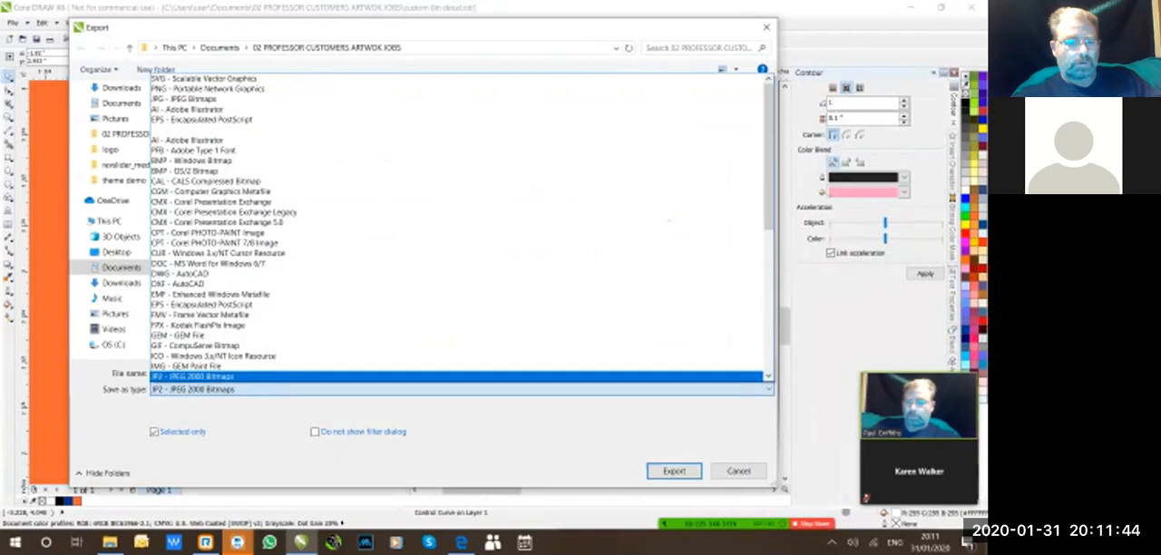
{"action": "left_click", "coordinate": [204, 79]}
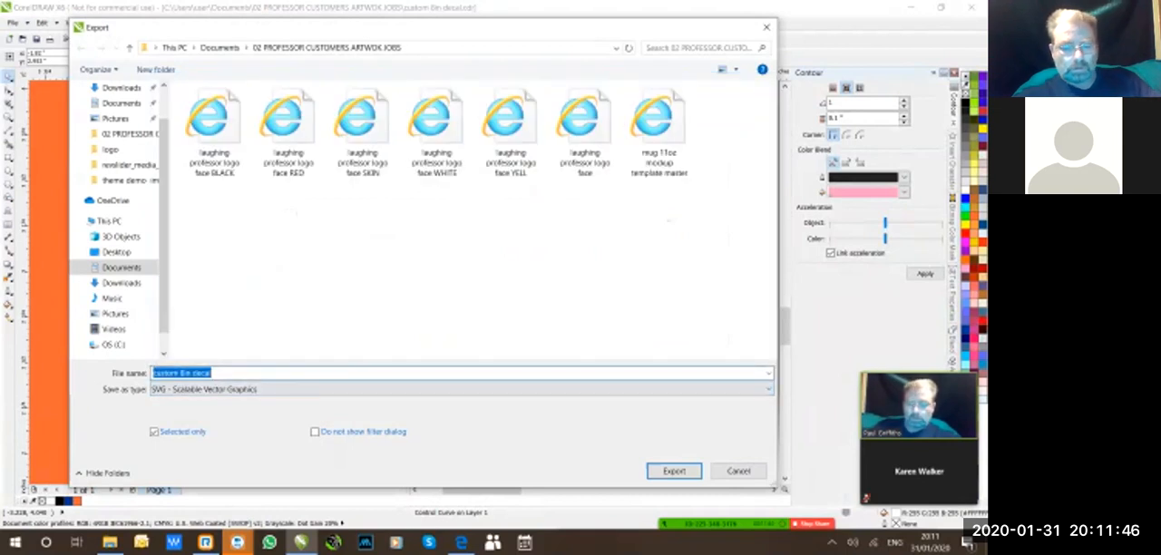
Name the SVG export file "house3in blank", keeping the SVG - Scalable Vector Graphics format.
{"action": "type", "text": "house"}
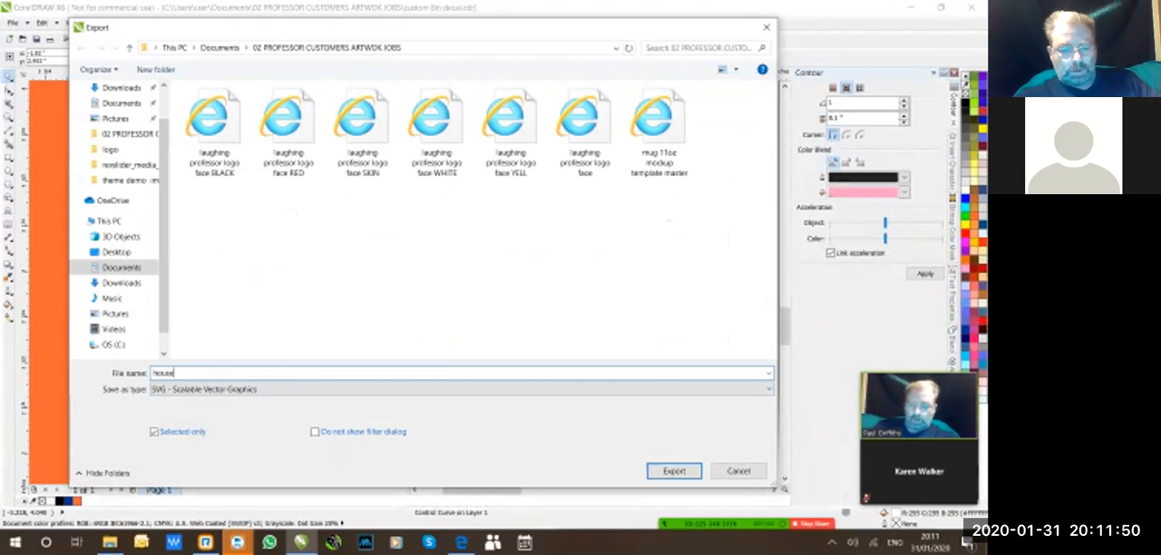
{"action": "type", "text": "3in"}
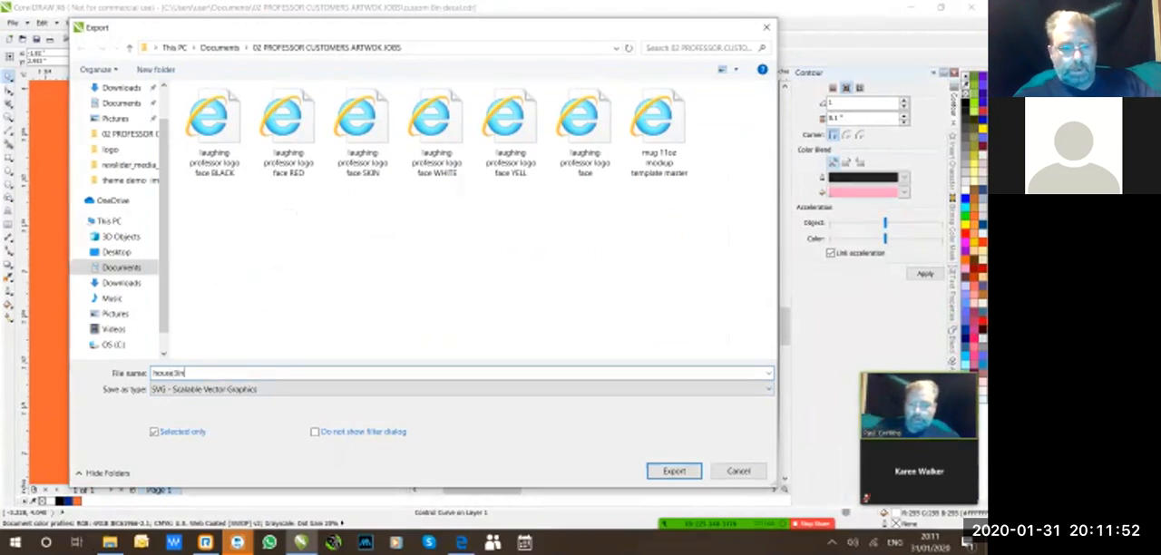
{"action": "type", "text": " blank"}
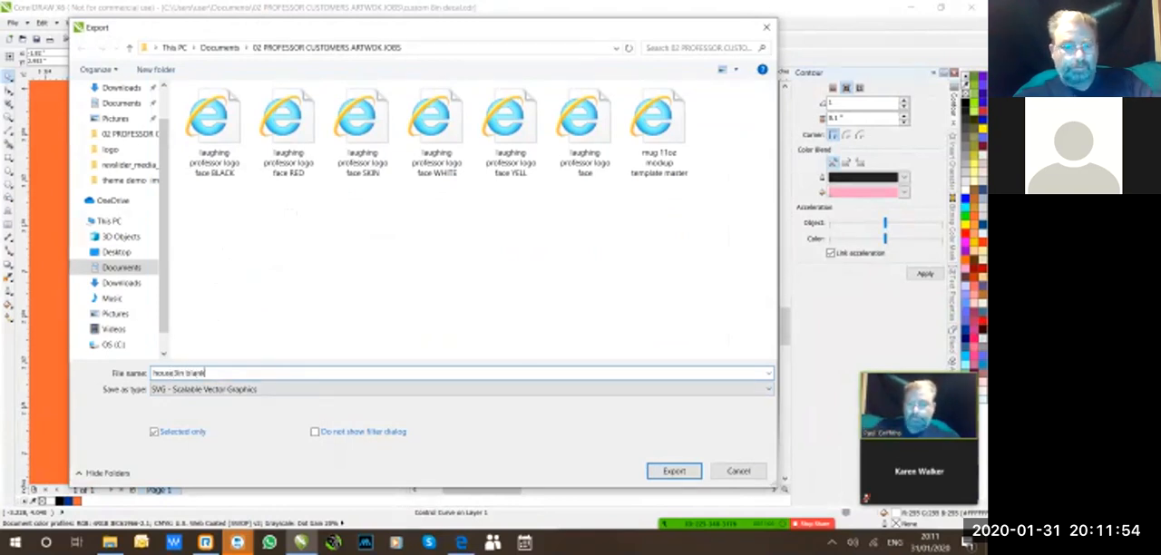
{"action": "left_click", "coordinate": [461, 389]}
{"action": "left_click", "coordinate": [461, 389]}
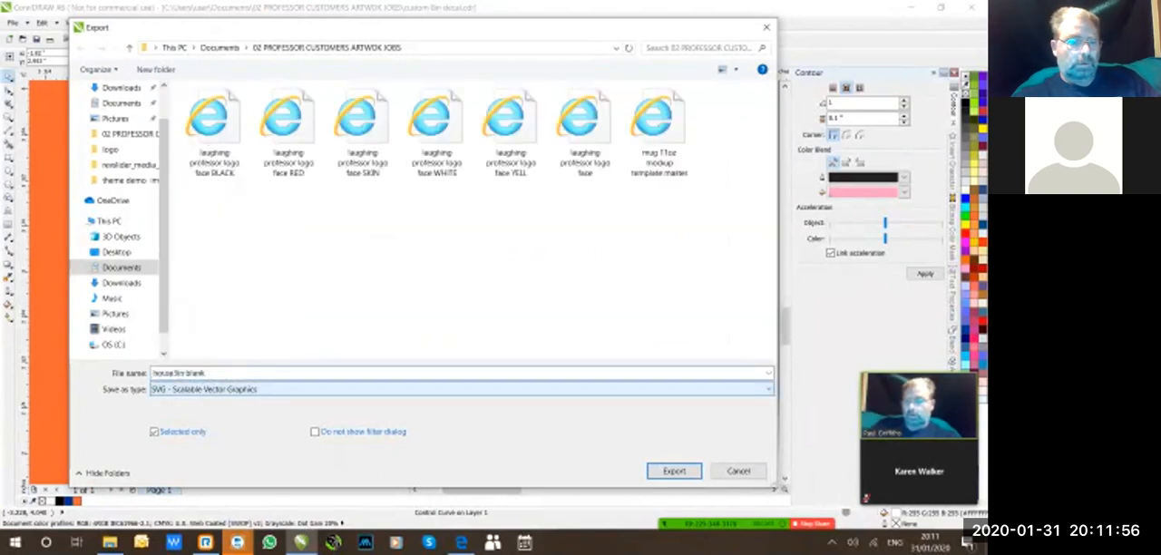
{"action": "left_click", "coordinate": [461, 389]}
{"action": "left_click", "coordinate": [461, 389]}
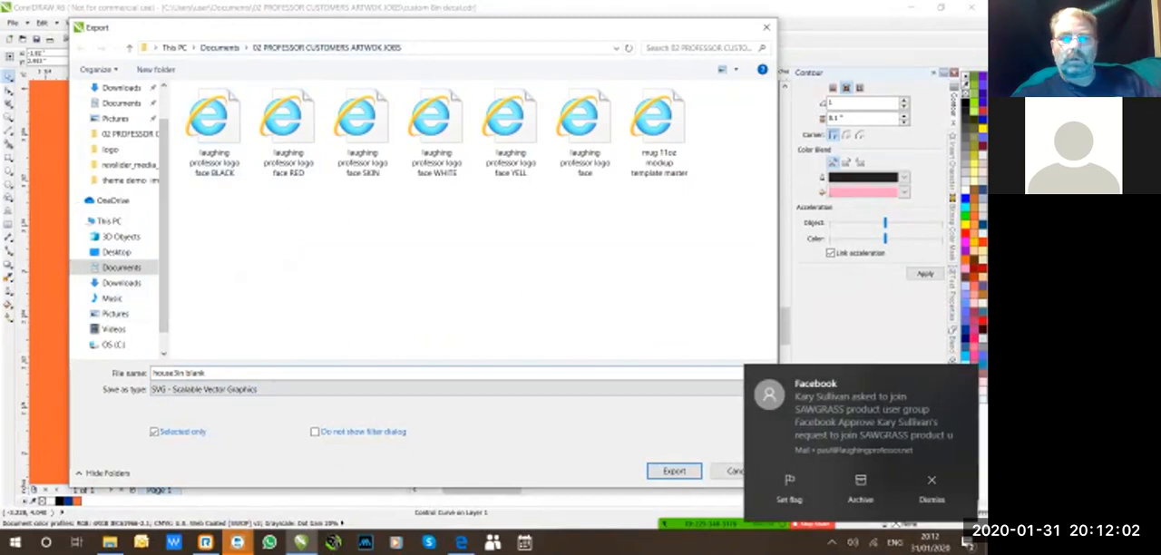
Export the SVG into the 02 PROFESSOR CUSTOMERS ARTWOK JOBS folder in Documents, accepting the current SVG export settings.
{"action": "left_click", "coordinate": [219, 48]}
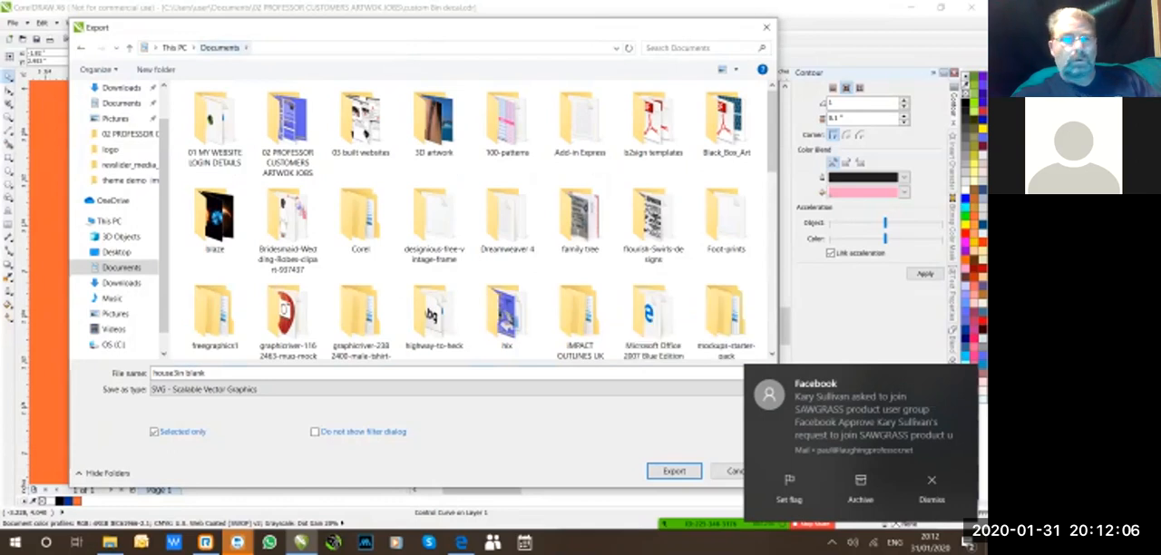
{"action": "double_click", "coordinate": [287, 127]}
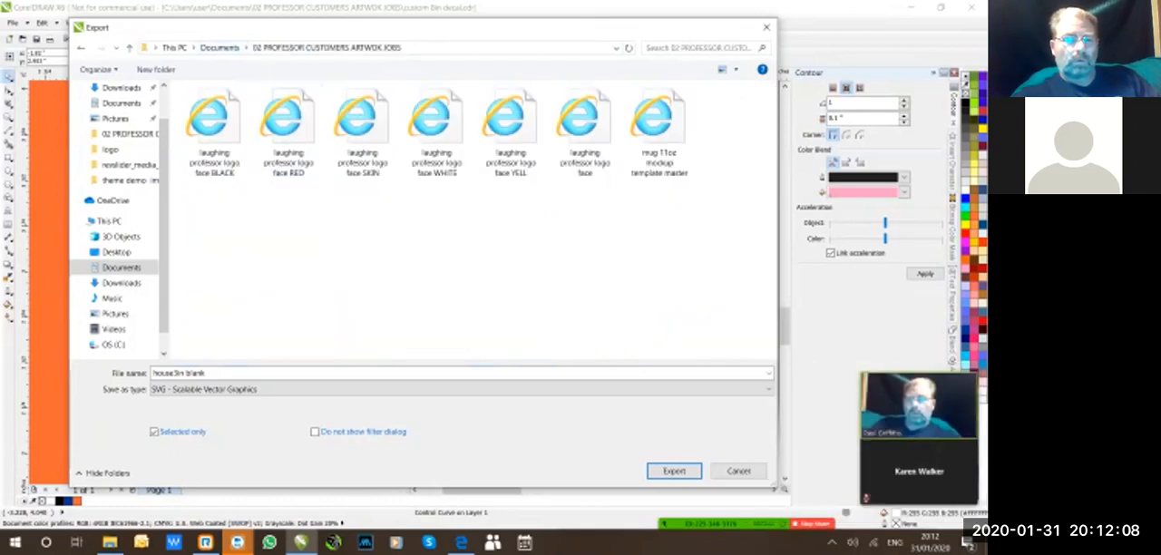
{"action": "key", "text": "Return"}
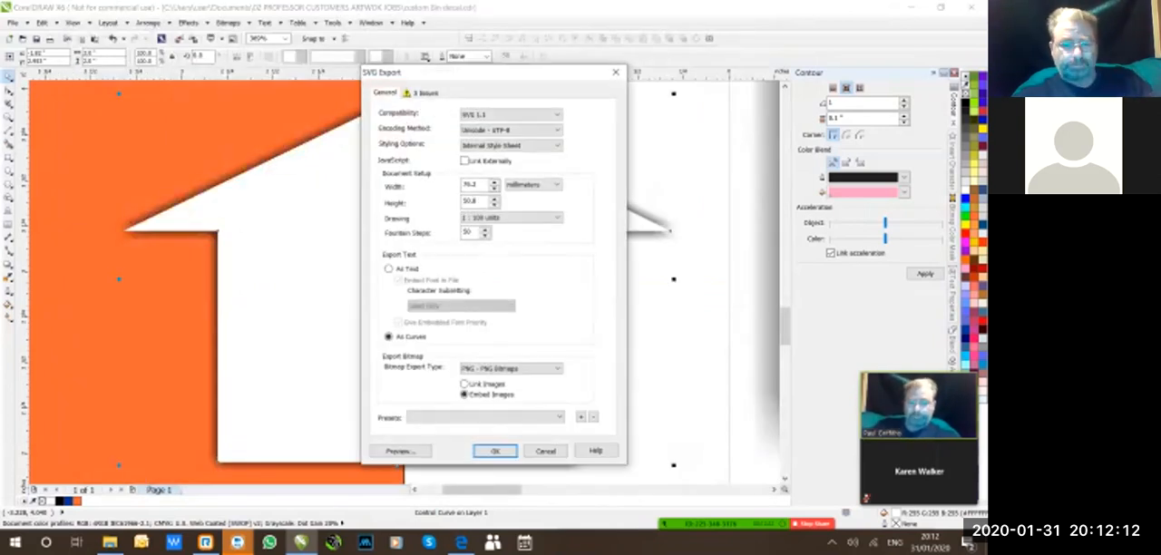
{"action": "key", "text": "Return"}
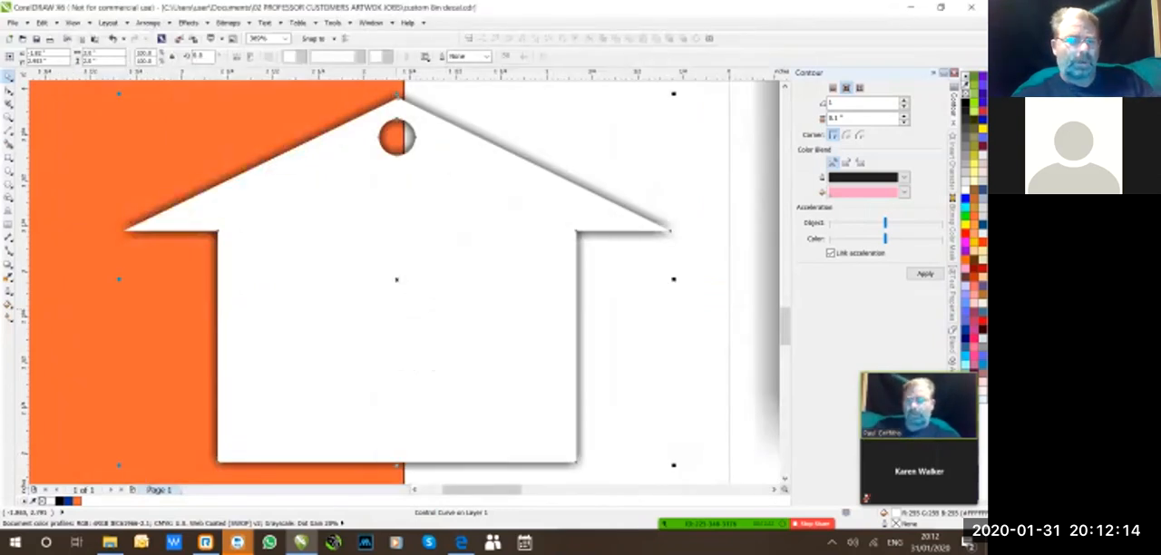
Export the selected house curve without its shadow as a PNG named "house 3in blank", accepting the current PNG settings.
{"action": "left_click", "coordinate": [14, 22]}
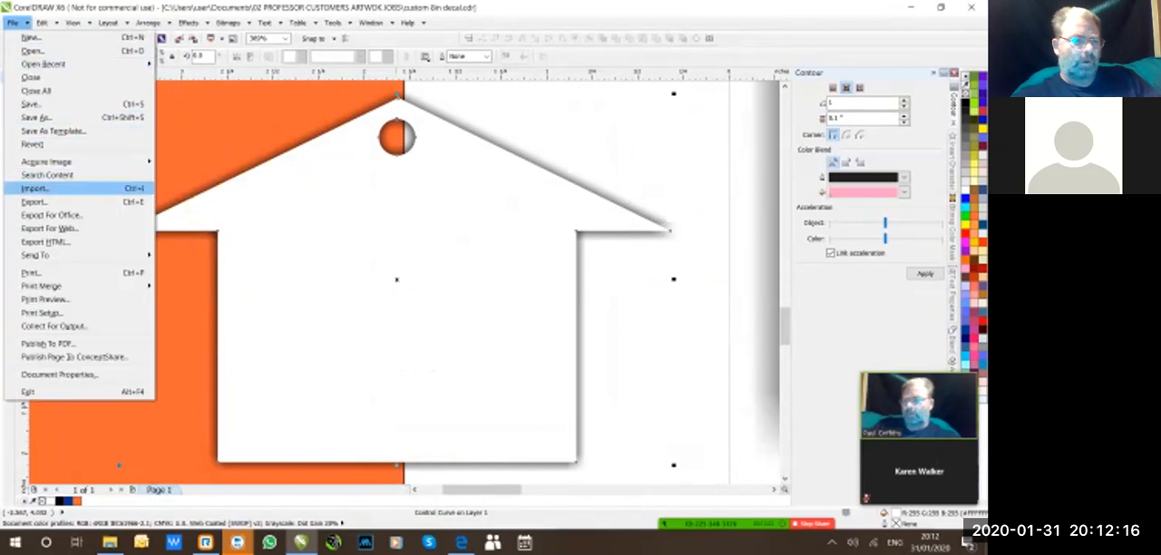
{"action": "left_click", "coordinate": [34, 201]}
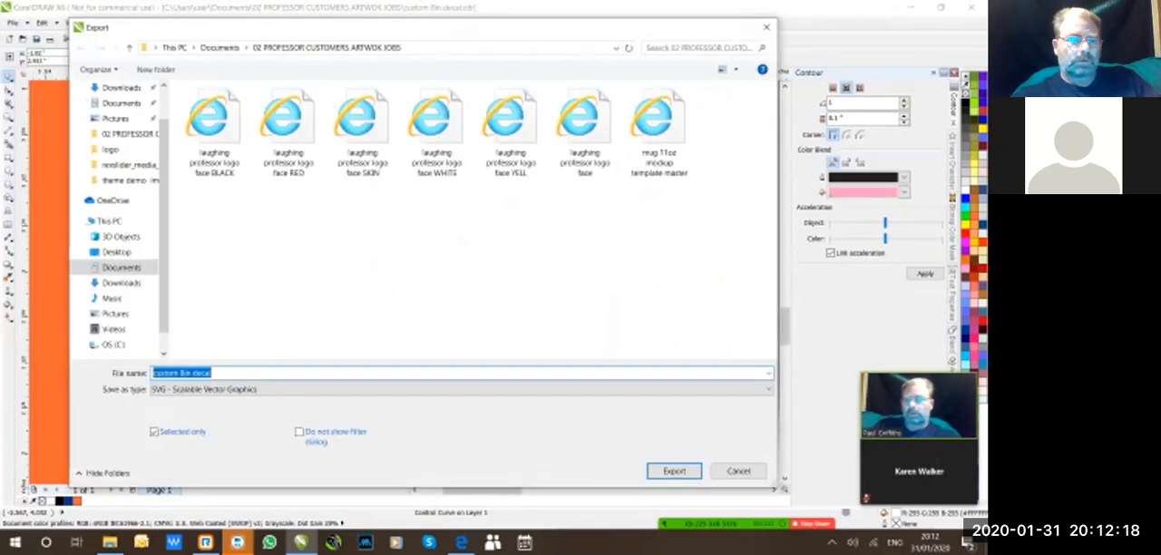
{"action": "left_click", "coordinate": [263, 389]}
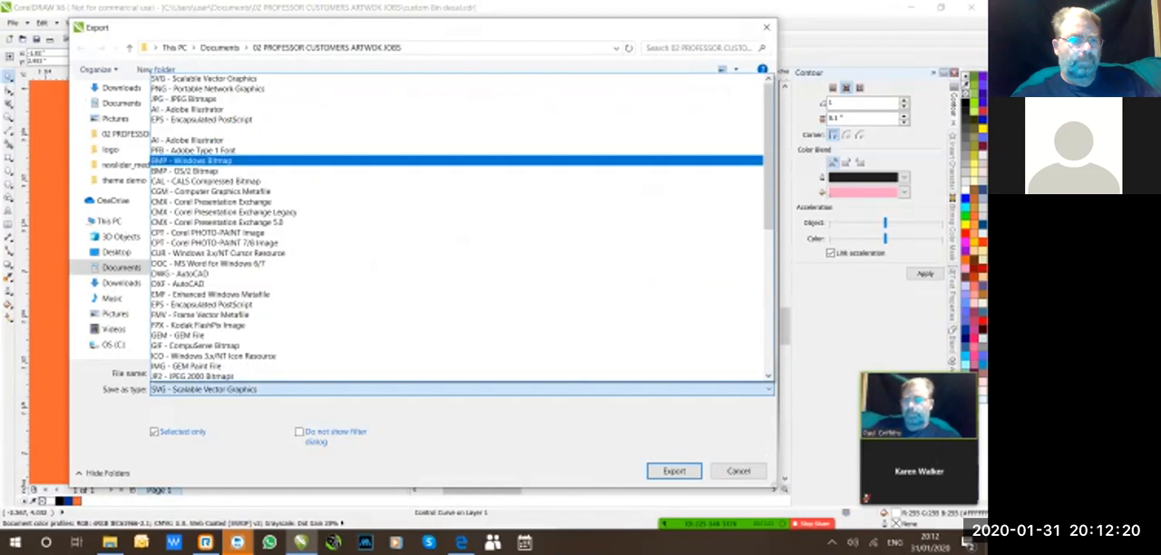
{"action": "left_click", "coordinate": [208, 89]}
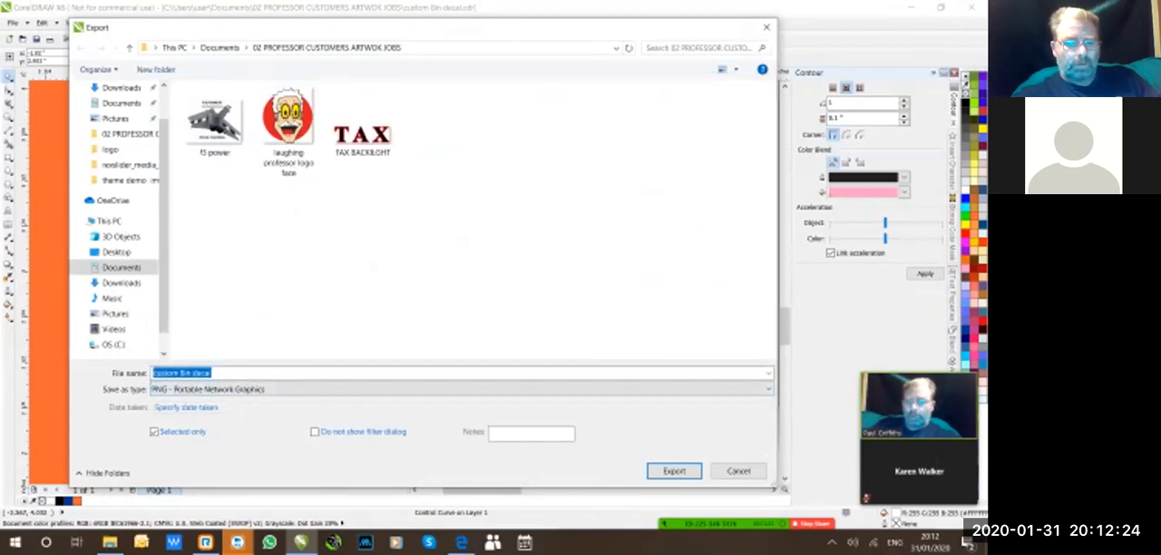
{"action": "type", "text": "hou"}
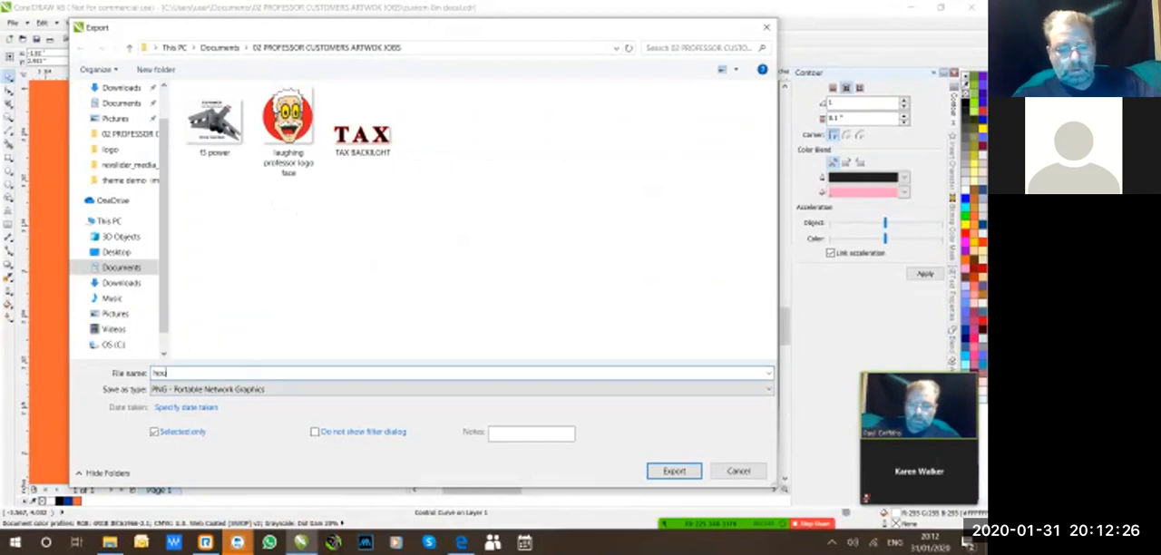
{"action": "type", "text": "se 3in blank"}
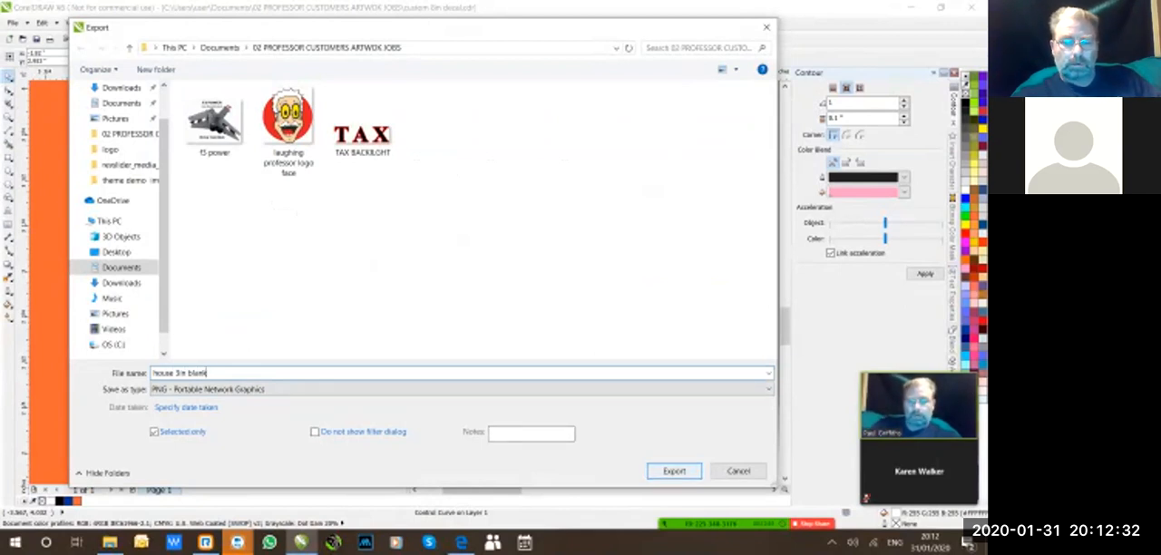
{"action": "key", "text": "Return"}
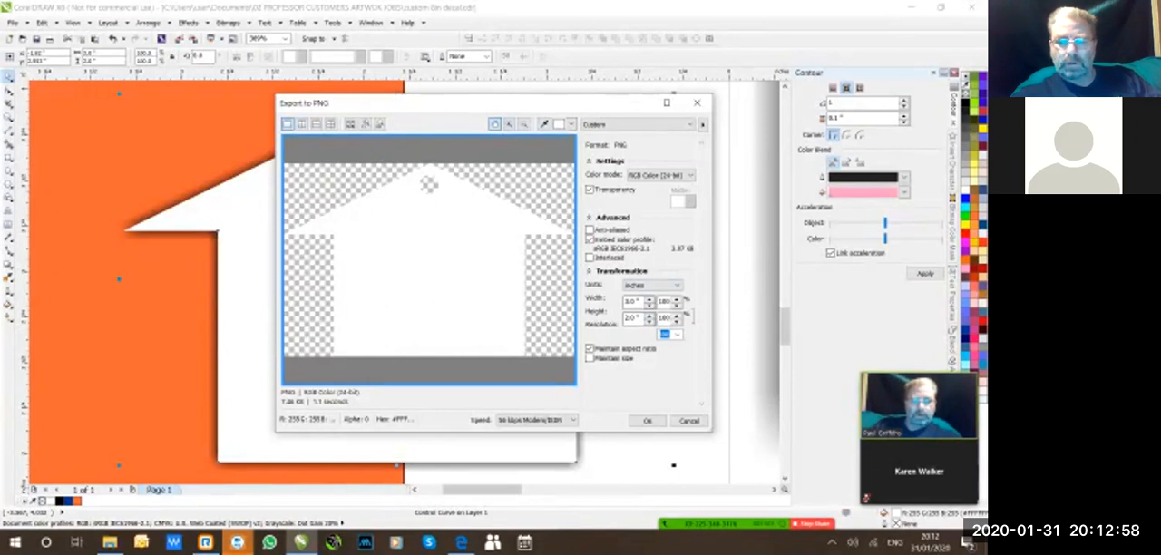
{"action": "left_click", "coordinate": [648, 421]}
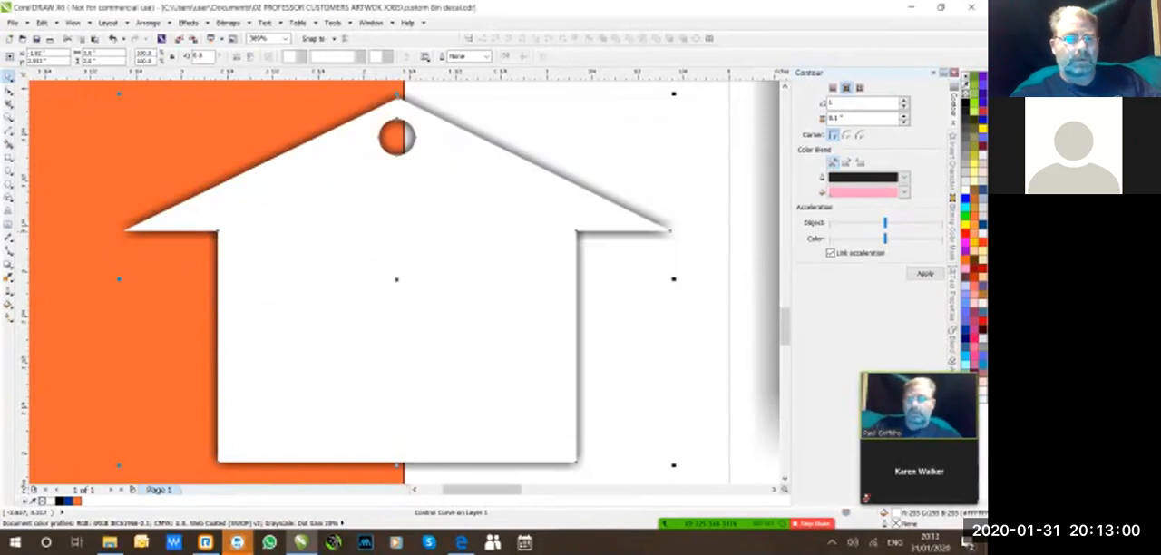
Delete the orange rectangle behind the house.
{"action": "left_click", "coordinate": [285, 39]}
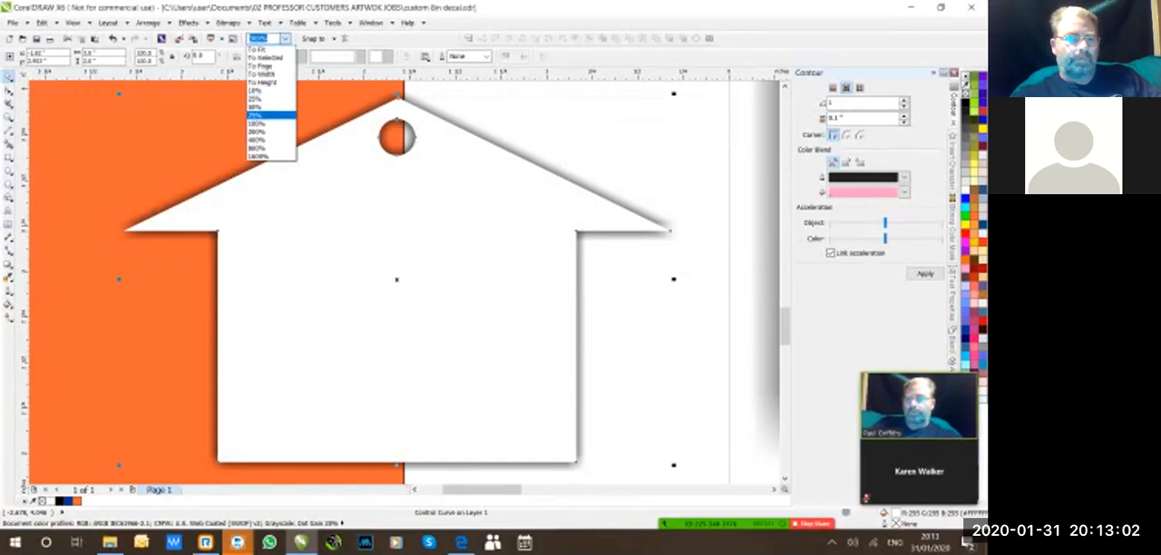
{"action": "left_click", "coordinate": [272, 126]}
{"action": "left_click", "coordinate": [287, 221]}
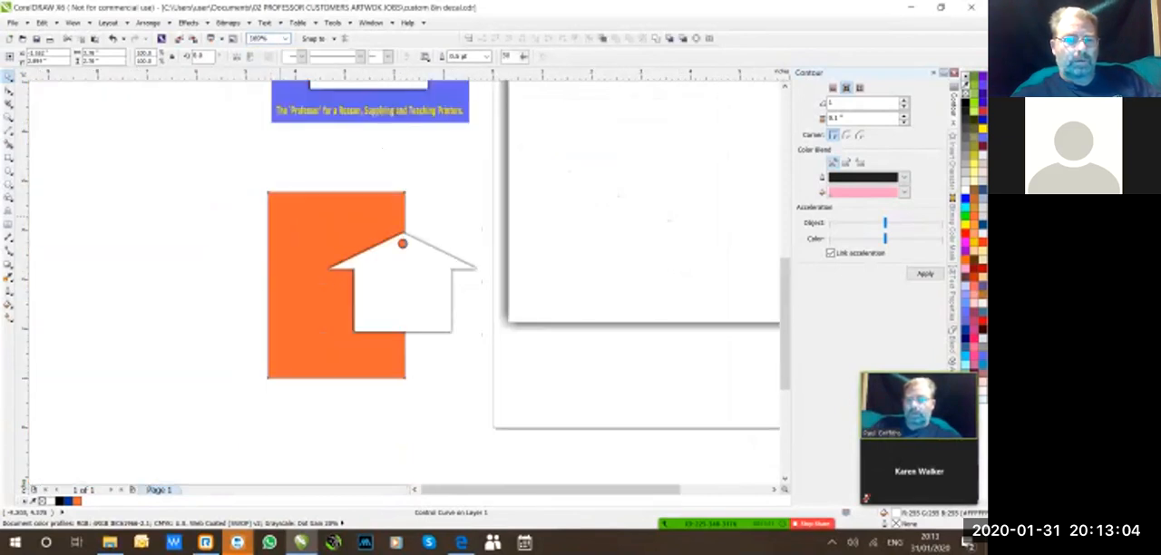
{"action": "key", "text": "Delete"}
Export the house together with its drop shadow as a PNG, replacing the existing "house 3in blank" file and accepting the current PNG settings.
{"action": "left_click_drag", "start_coordinate": [276, 181], "coordinate": [501, 435]}
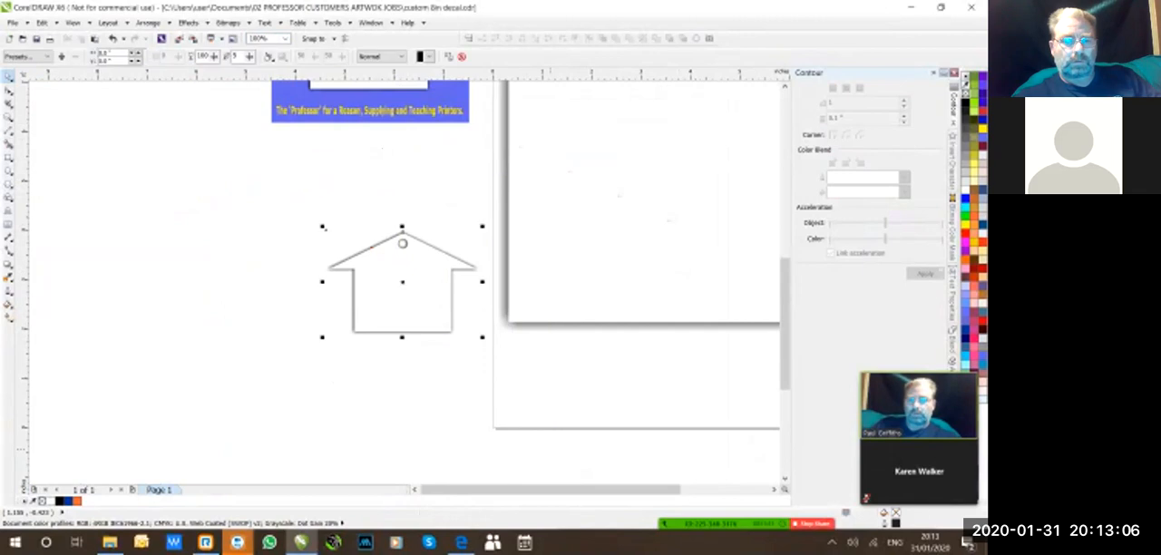
{"action": "left_click", "coordinate": [13, 22]}
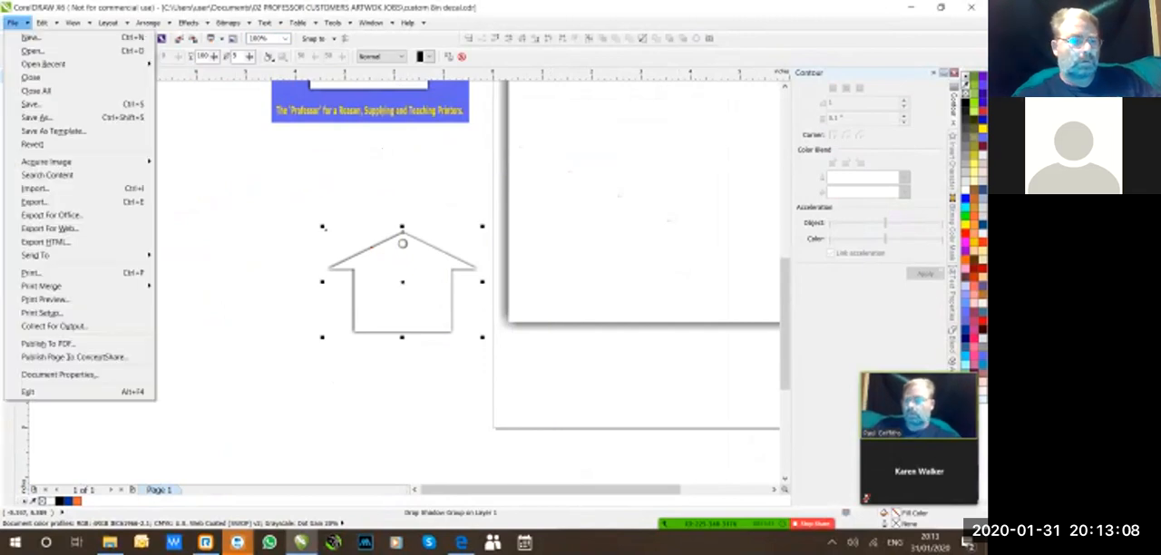
{"action": "left_click", "coordinate": [34, 201]}
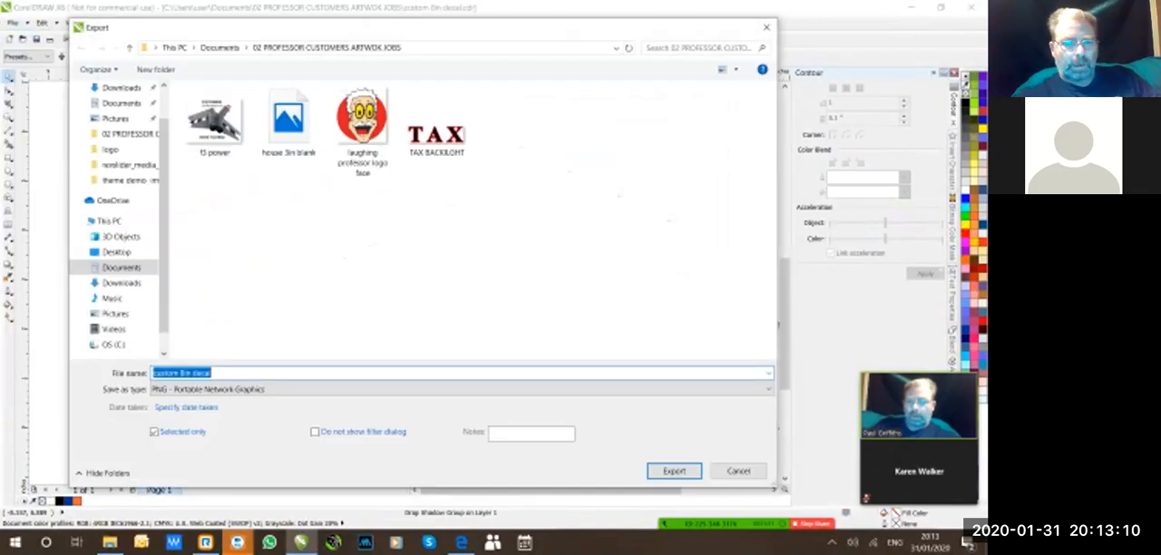
{"action": "left_click", "coordinate": [289, 125]}
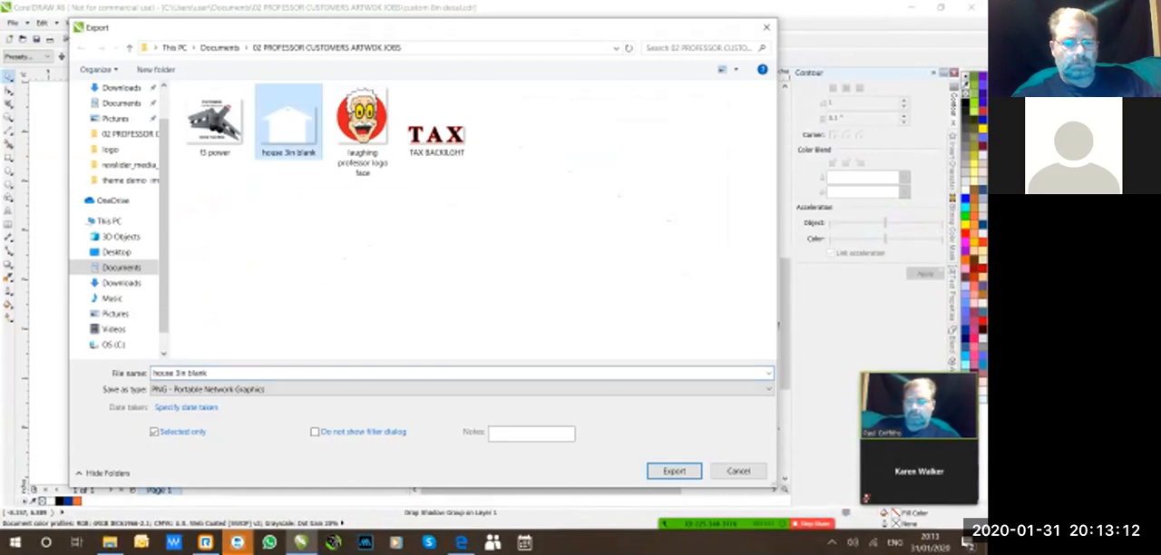
{"action": "left_click", "coordinate": [673, 470]}
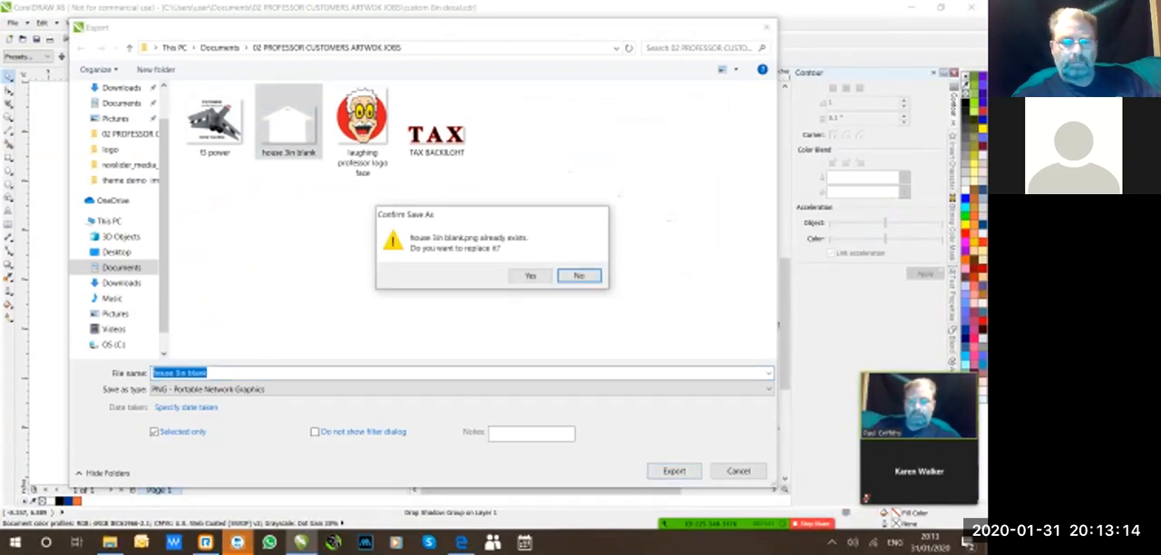
{"action": "left_click", "coordinate": [531, 276]}
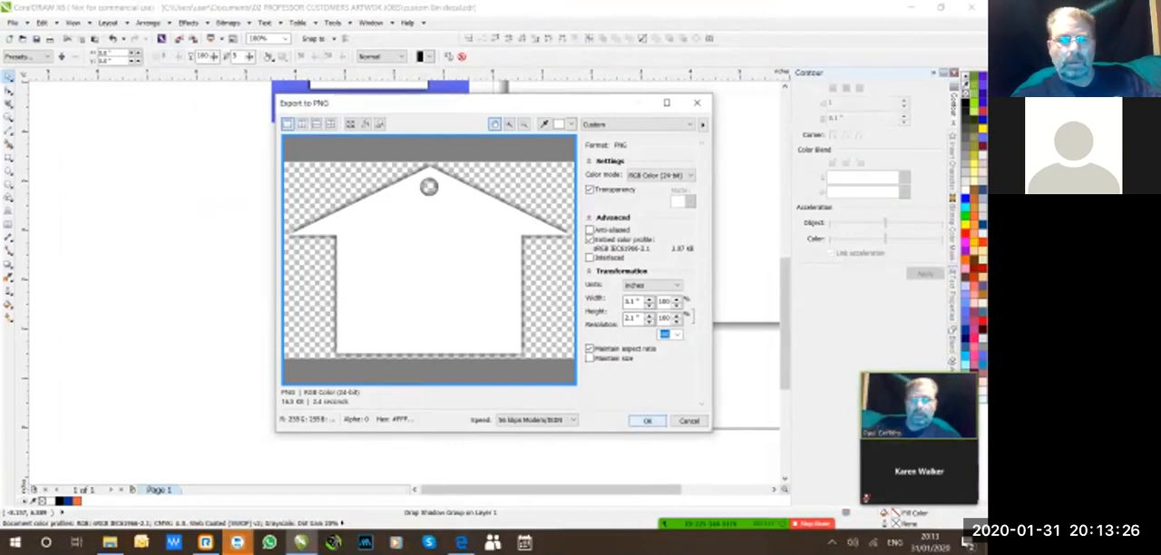
{"action": "key", "text": "Return"}
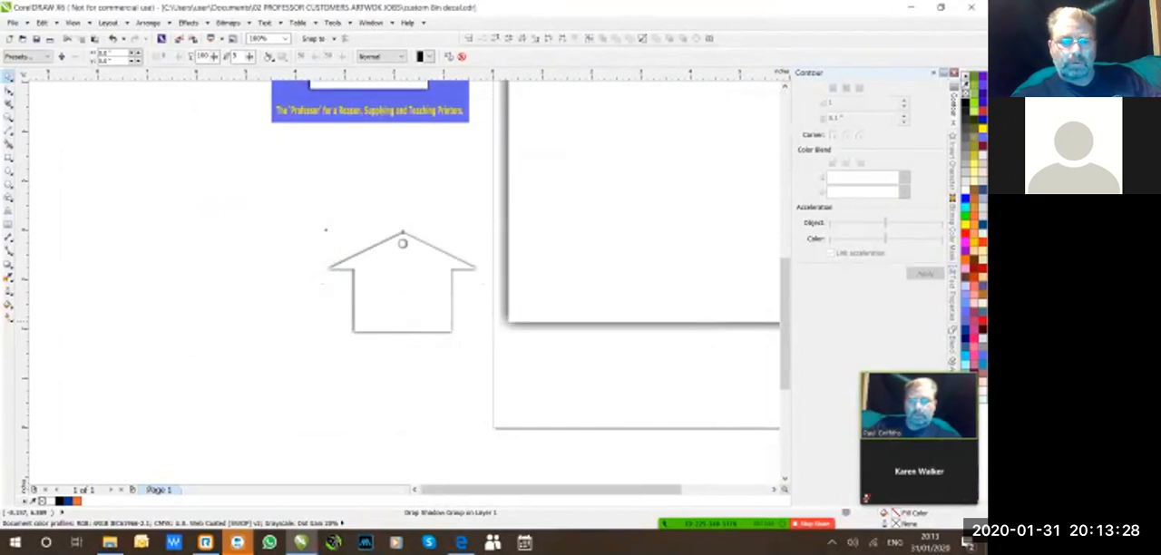
Switch to the OpenCart product list in the browser and open the "blank 8 inch - CREATE YOUR OWN printed decal" product for editing.
{"action": "left_click", "coordinate": [911, 7]}
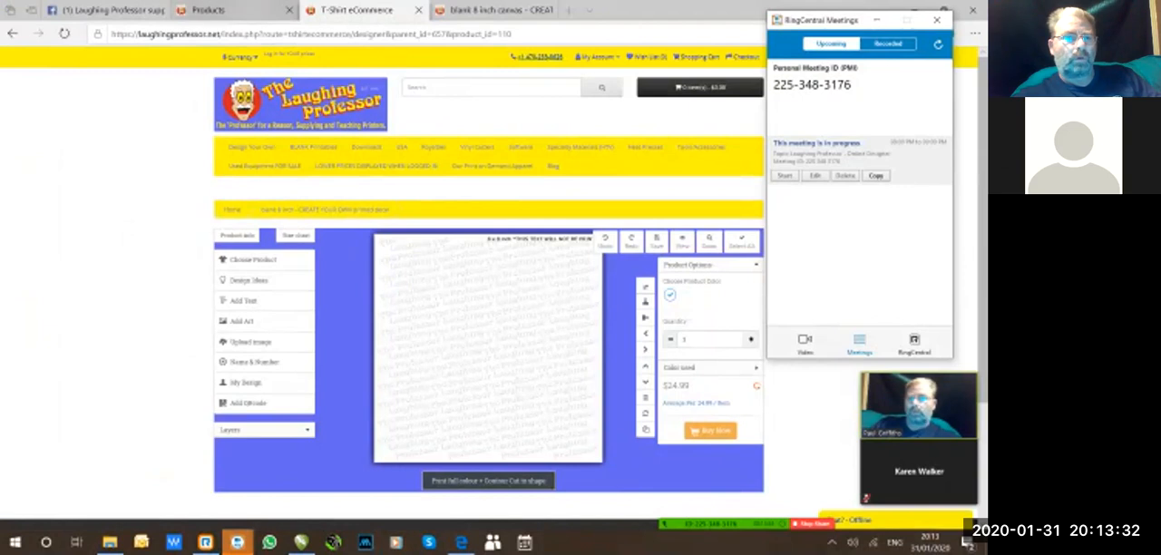
{"action": "left_click", "coordinate": [209, 10]}
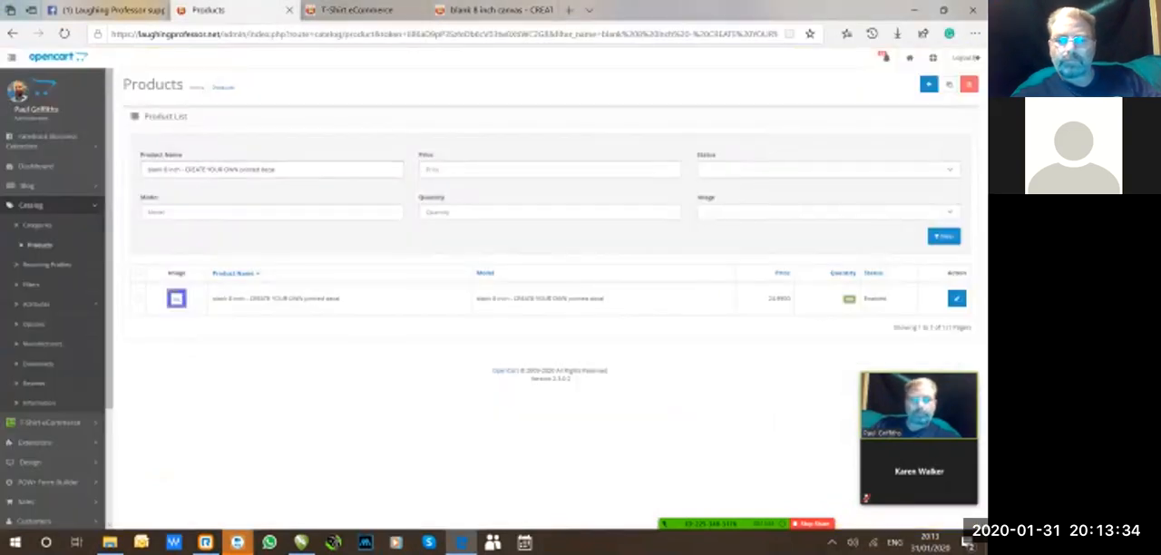
{"action": "left_click", "coordinate": [956, 298]}
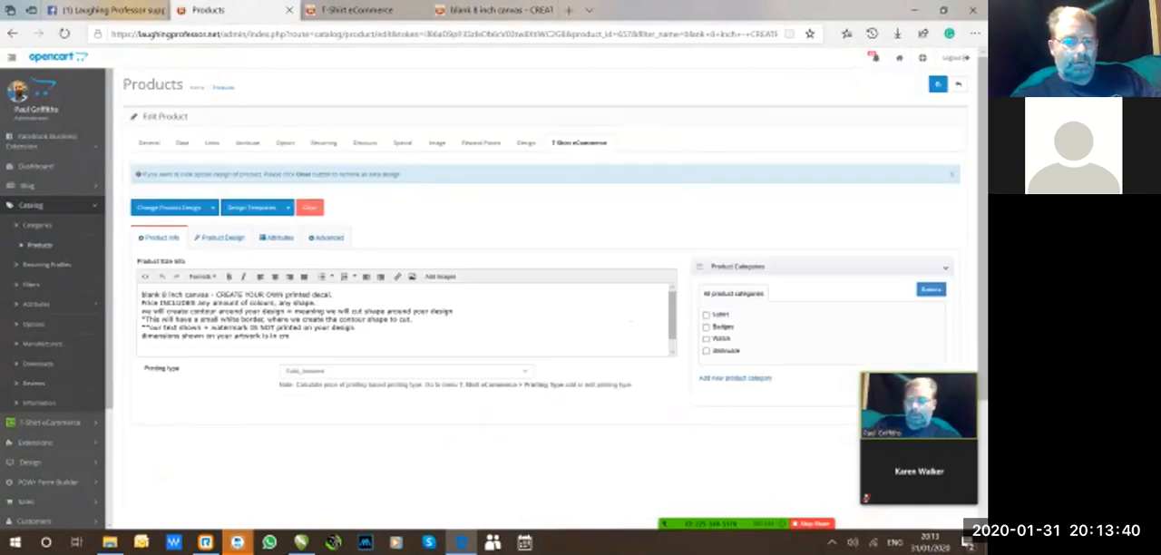
Add a new additional-image entry to the decal product and open the image manager for its placeholder.
{"action": "left_click", "coordinate": [149, 143]}
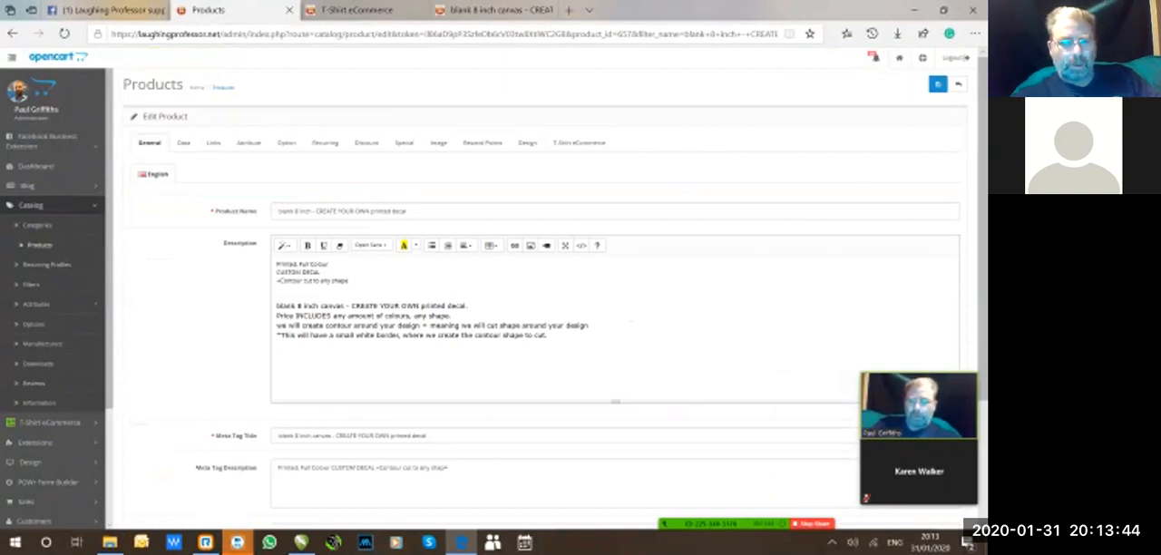
{"action": "left_click", "coordinate": [438, 142]}
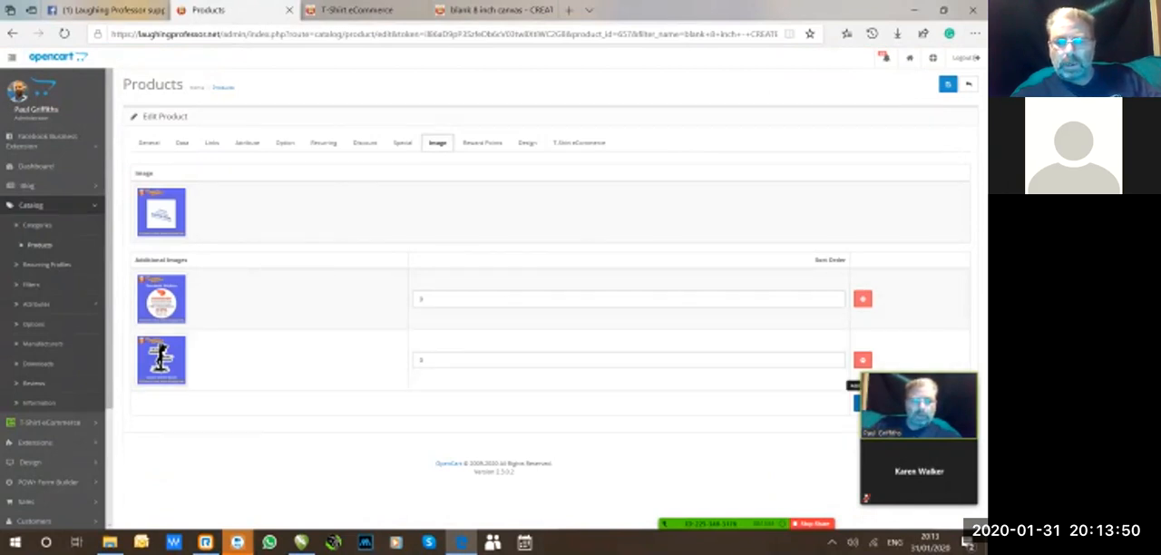
{"action": "left_click", "coordinate": [856, 401]}
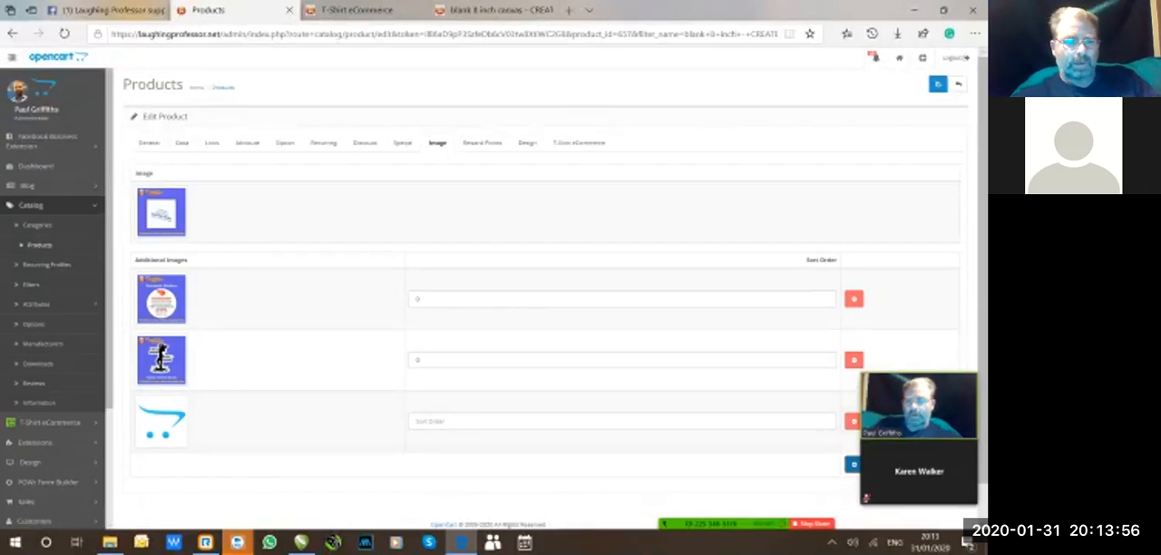
{"action": "key", "text": "ctrl"}
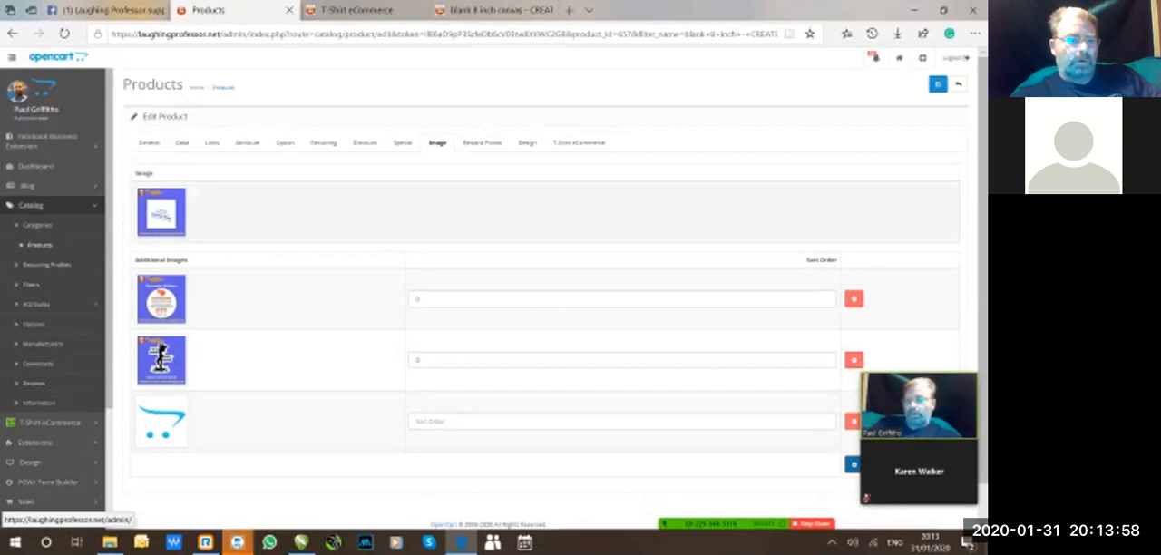
{"action": "left_click", "coordinate": [162, 423]}
{"action": "left_click", "coordinate": [209, 420]}
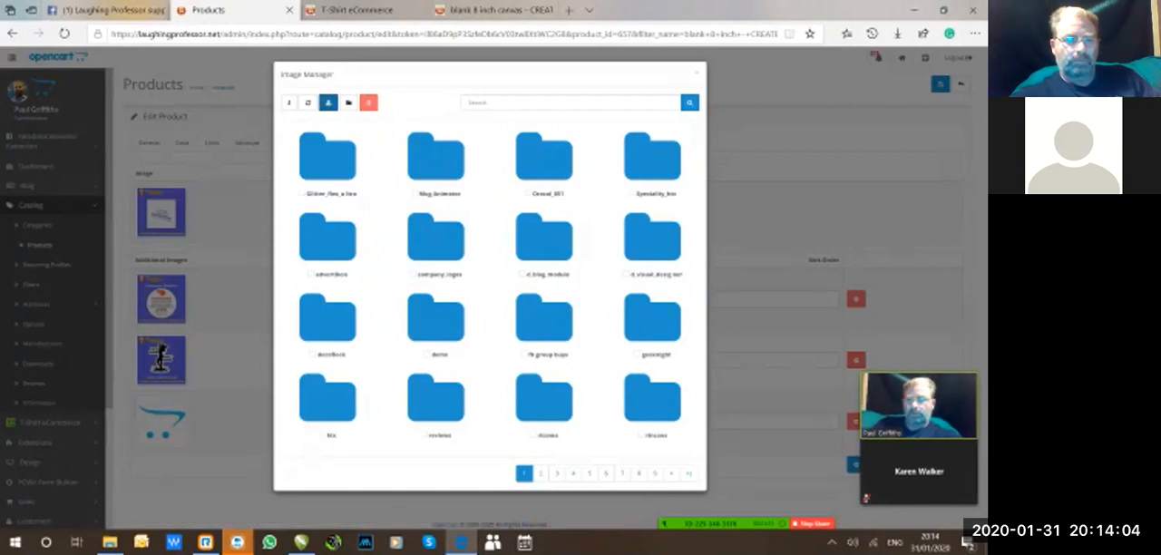
Upload "house 3in blank" to the image manager, searching for "house" in the Documents folder "02 PROFESSOR CUSTOMERS ARTWOK JOBS".
{"action": "left_click", "coordinate": [327, 103]}
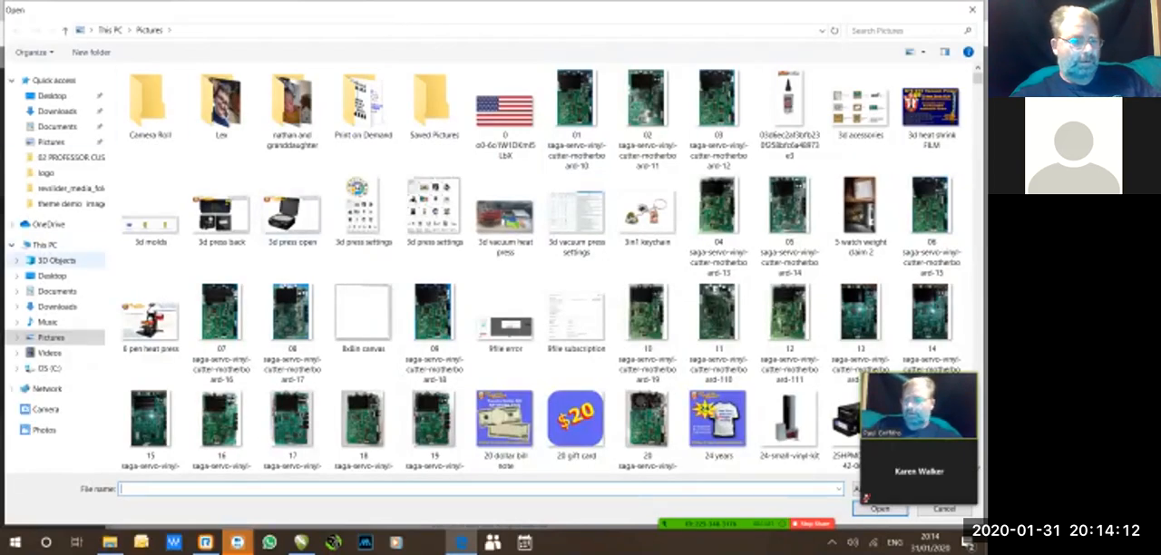
{"action": "left_click", "coordinate": [56, 291]}
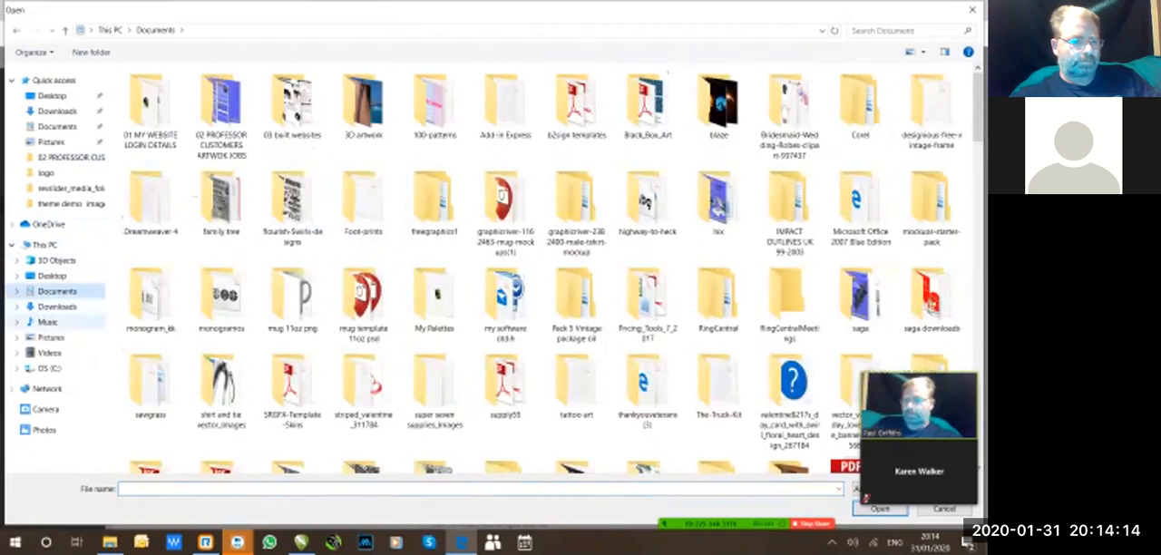
{"action": "left_click", "coordinate": [221, 107]}
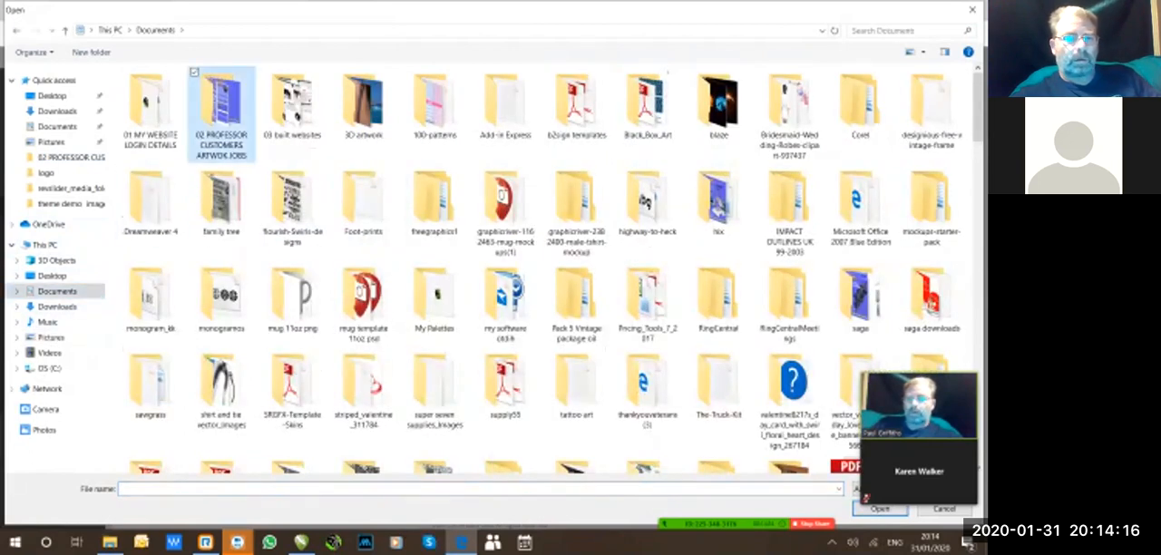
{"action": "double_click", "coordinate": [221, 109]}
{"action": "left_click", "coordinate": [906, 31]}
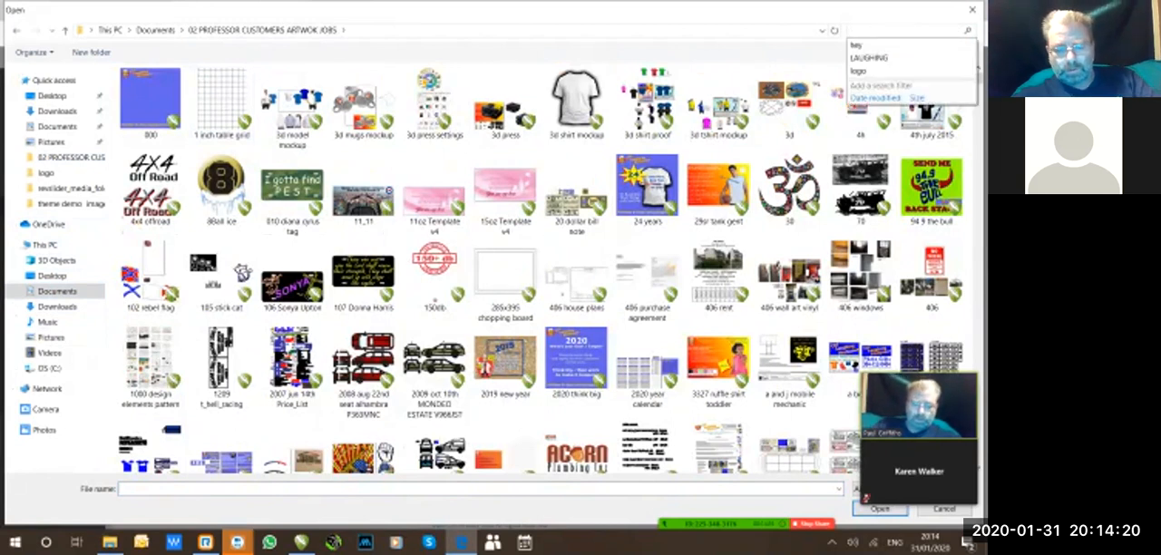
{"action": "type", "text": "house"}
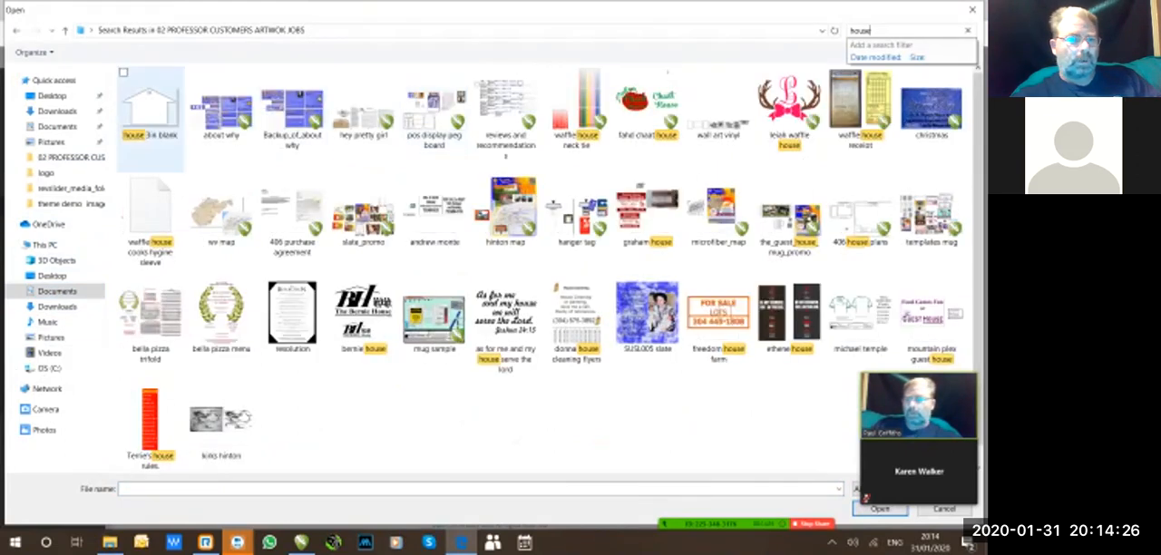
{"action": "left_click", "coordinate": [150, 109]}
{"action": "left_click", "coordinate": [880, 509]}
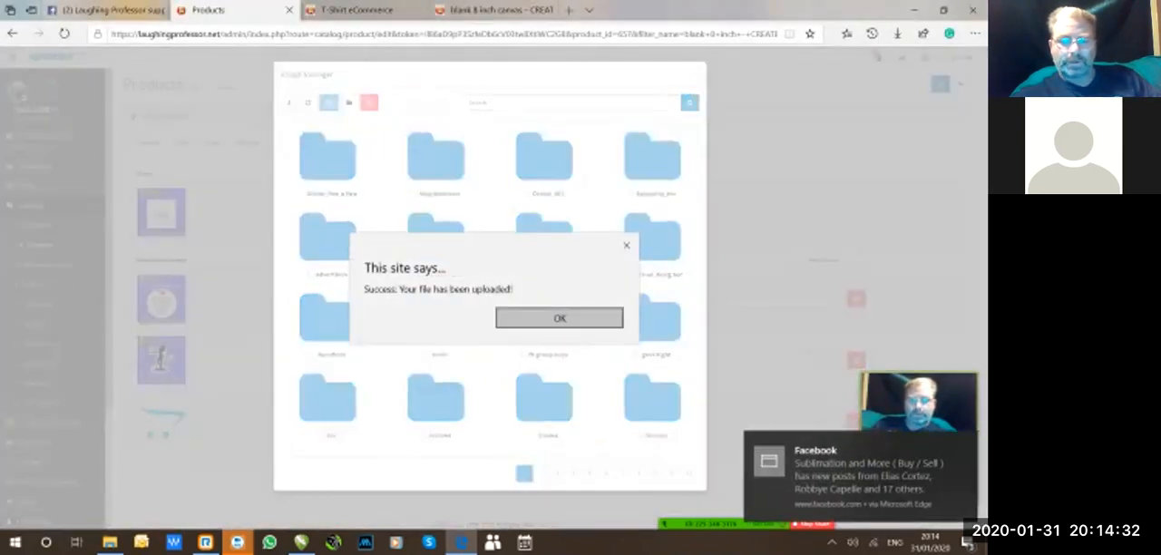
{"action": "left_click", "coordinate": [560, 317]}
Browse the image manager to the uploaded "house 3in blank.png" and assign it to the new additional-image entry.
{"action": "left_click", "coordinate": [540, 474]}
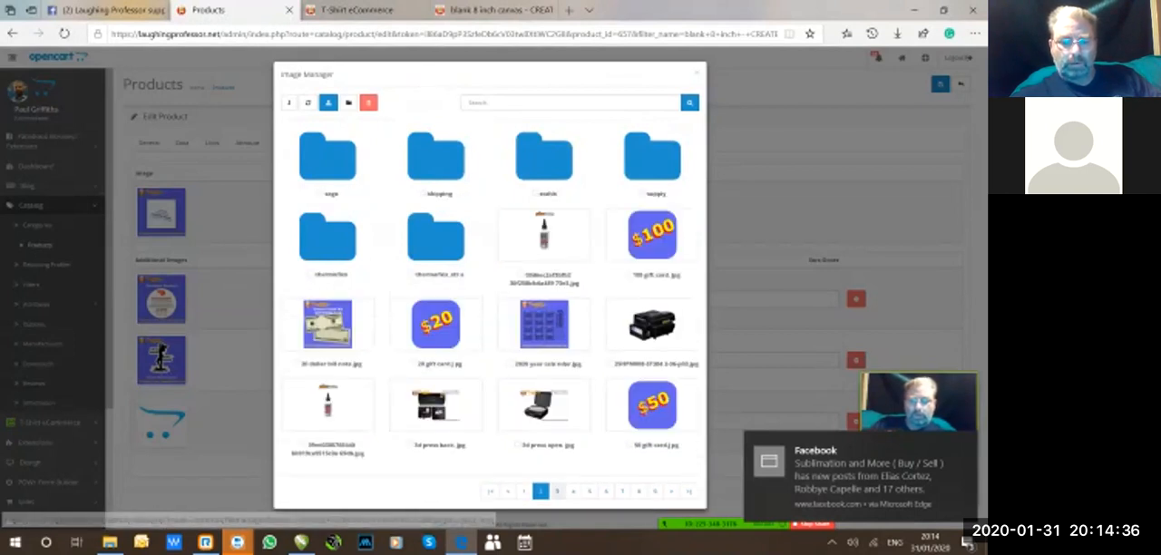
{"action": "left_click", "coordinate": [557, 490]}
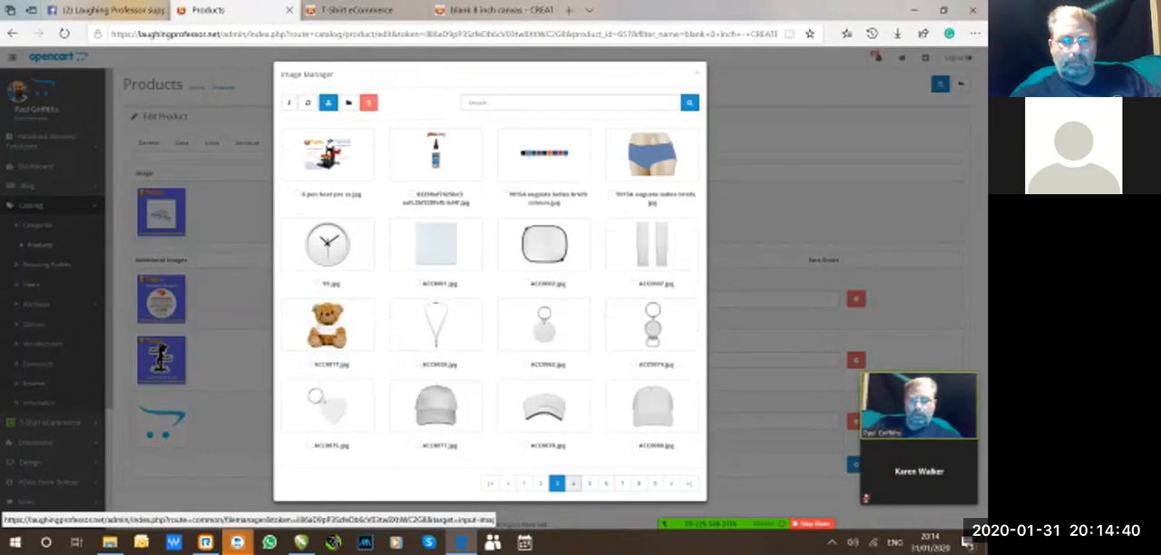
{"action": "left_click", "coordinate": [573, 483]}
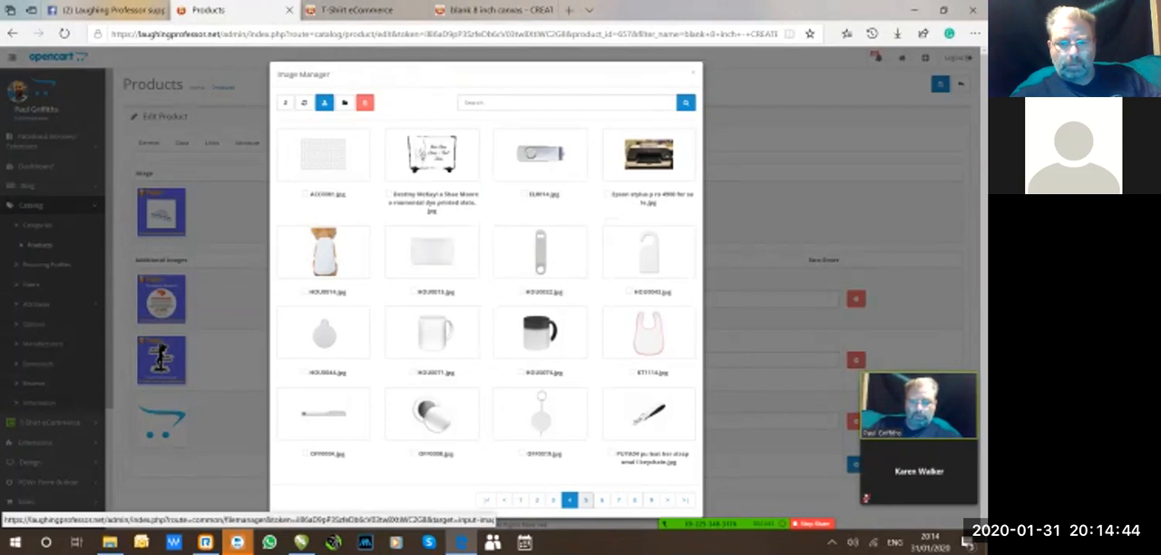
{"action": "left_click", "coordinate": [585, 500]}
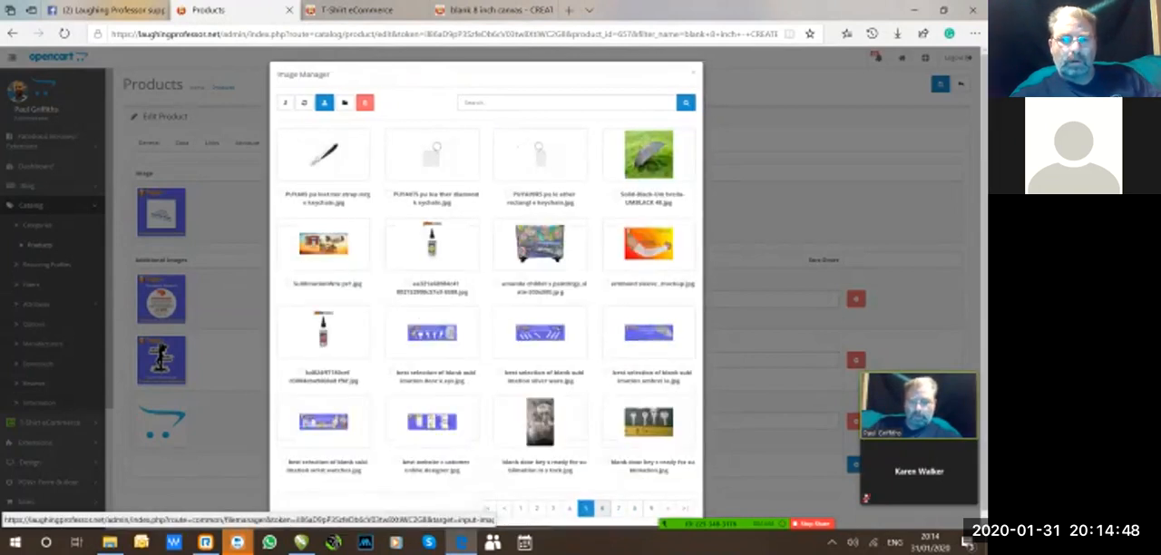
{"action": "left_click", "coordinate": [601, 508]}
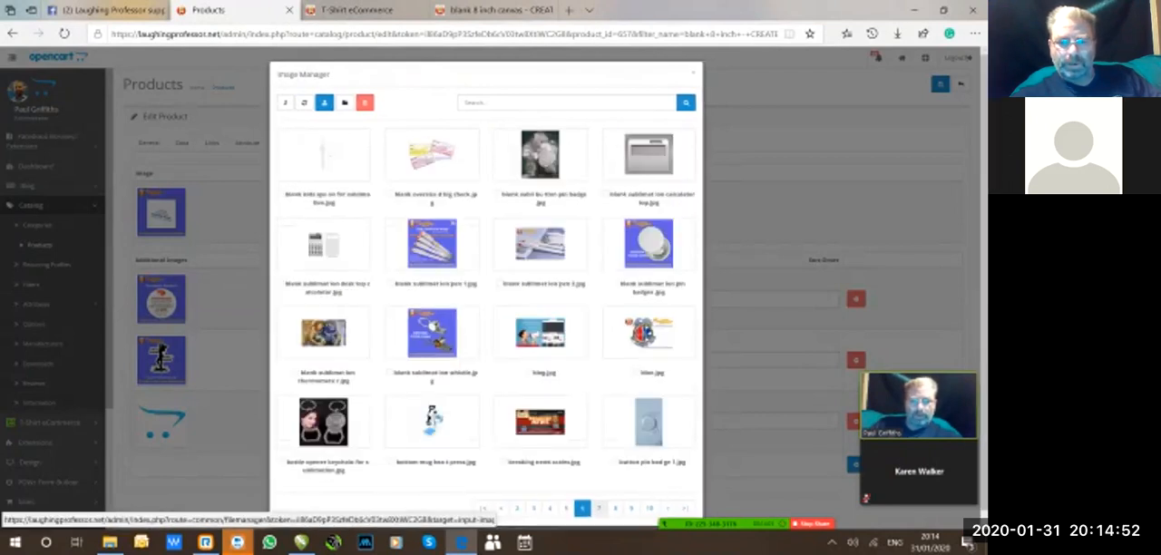
{"action": "left_click", "coordinate": [599, 508]}
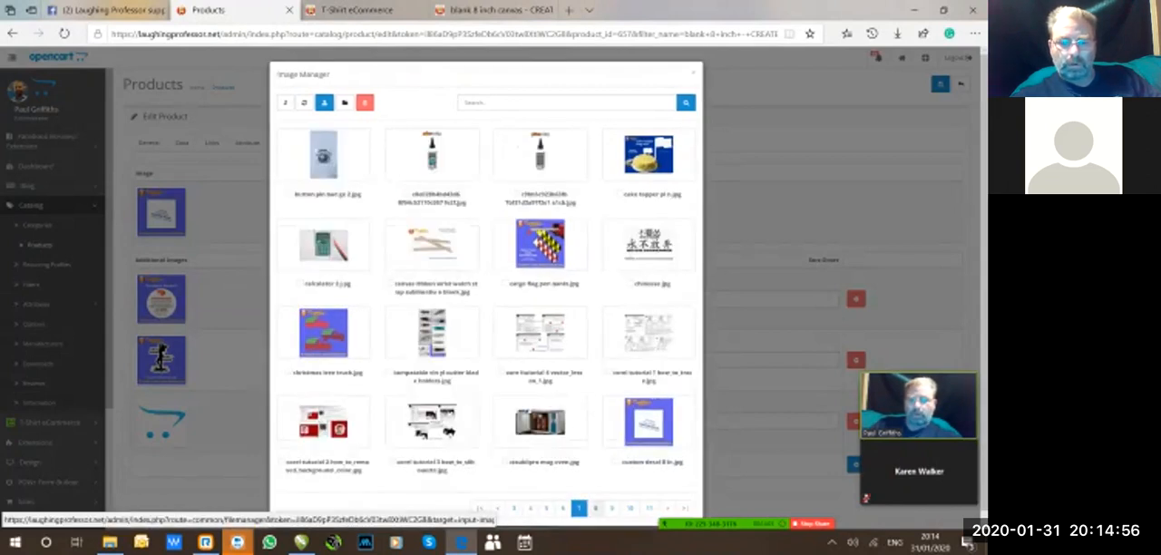
{"action": "left_click", "coordinate": [595, 508]}
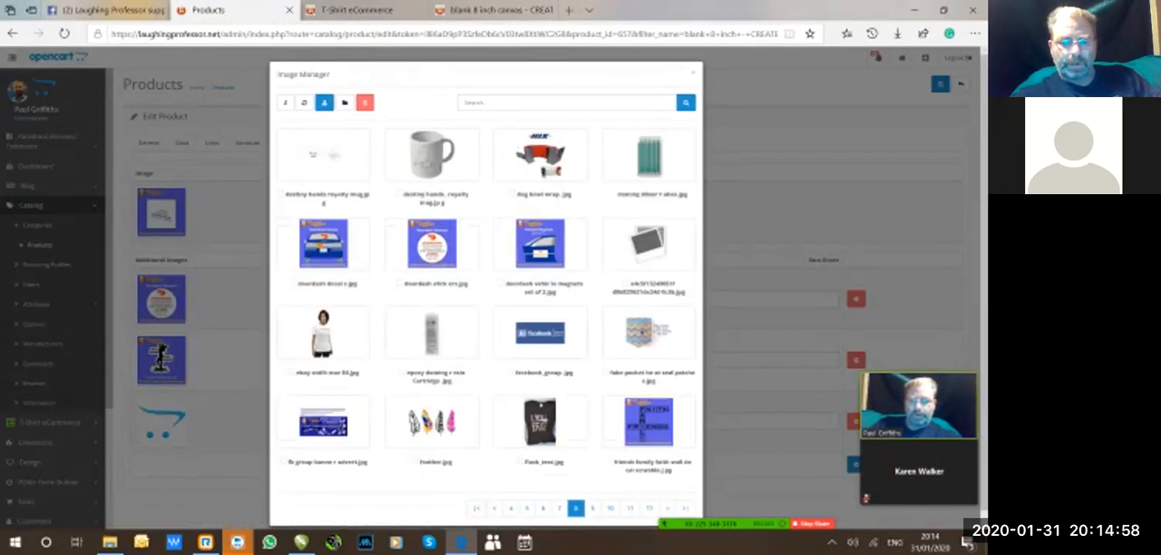
{"action": "left_click", "coordinate": [593, 509]}
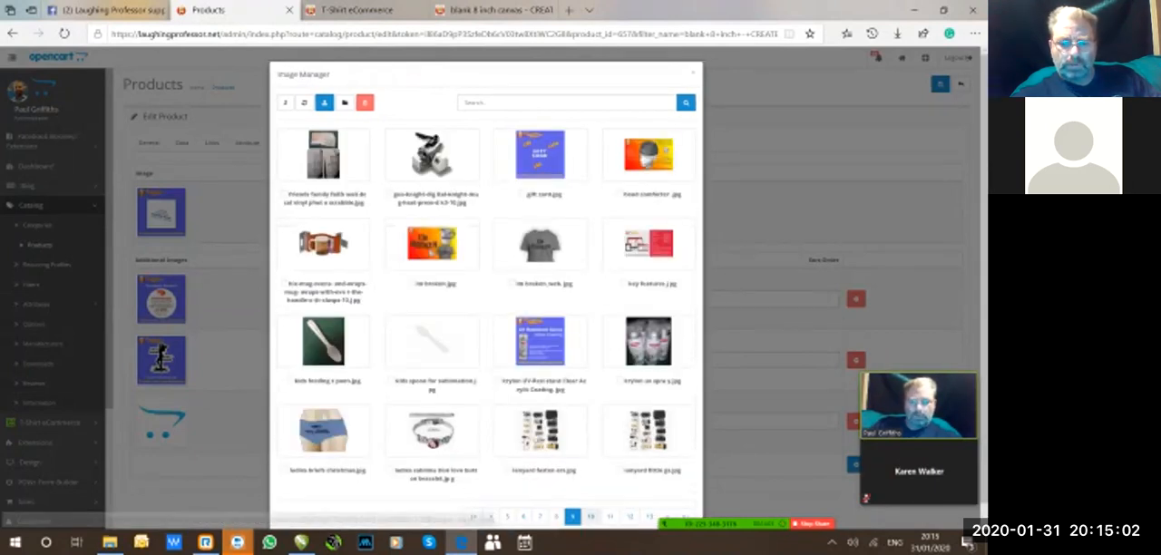
{"action": "left_click", "coordinate": [590, 515]}
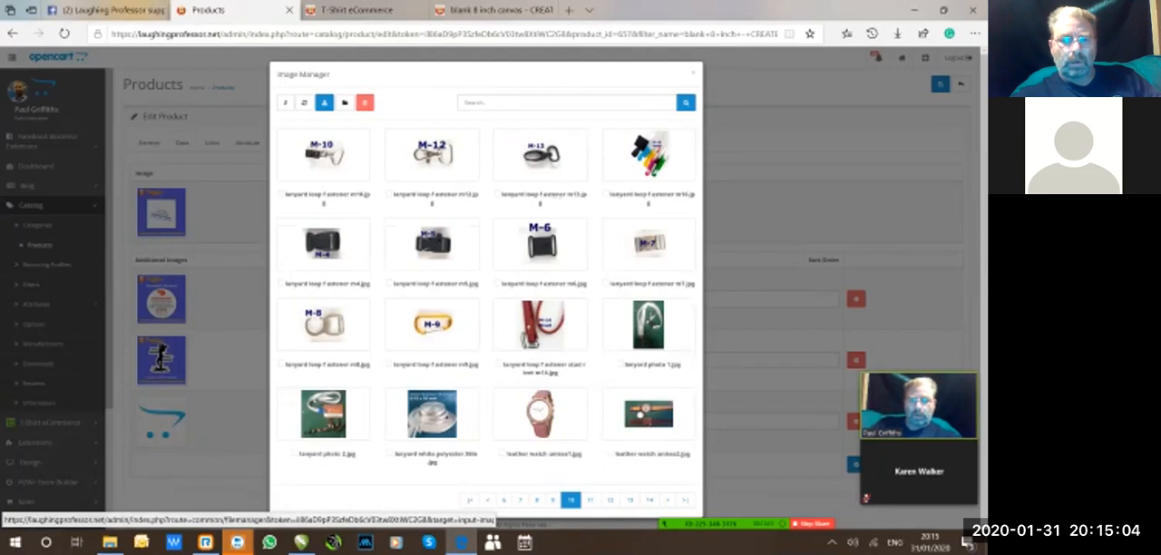
{"action": "left_click", "coordinate": [591, 500]}
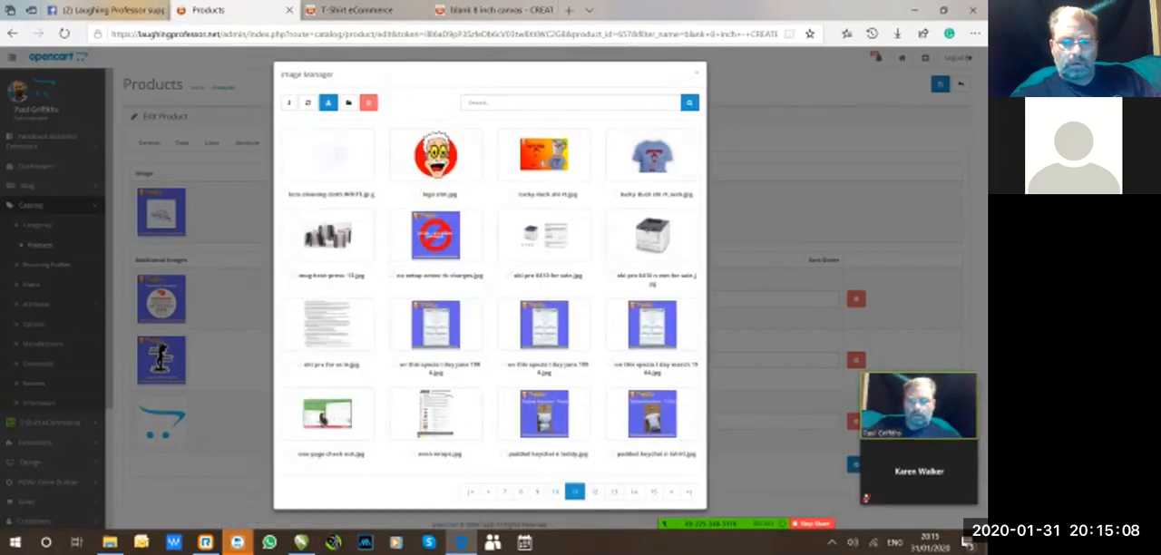
{"action": "left_click", "coordinate": [595, 490]}
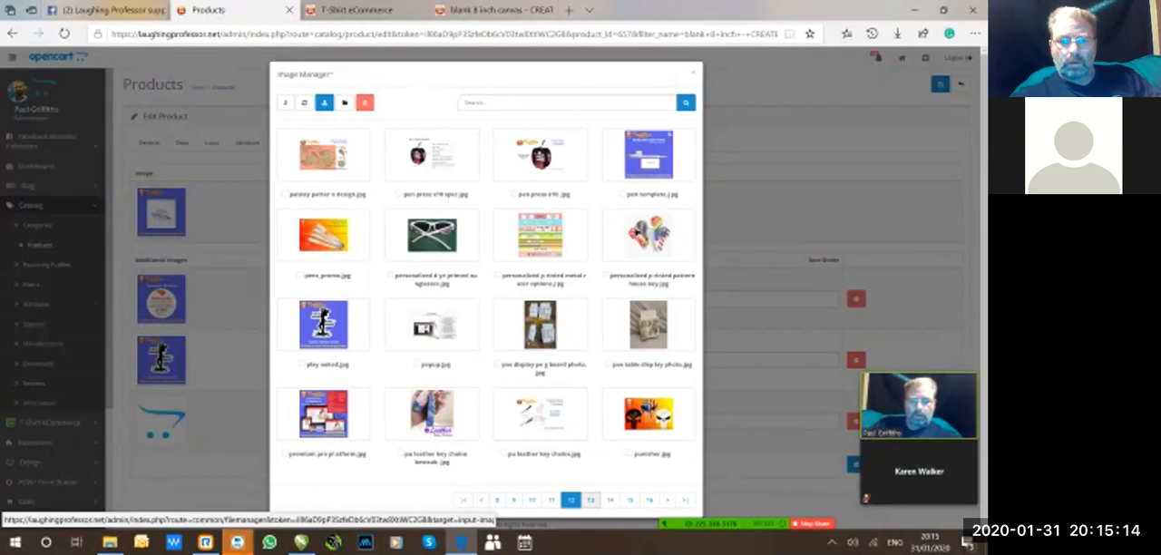
{"action": "left_click", "coordinate": [591, 500]}
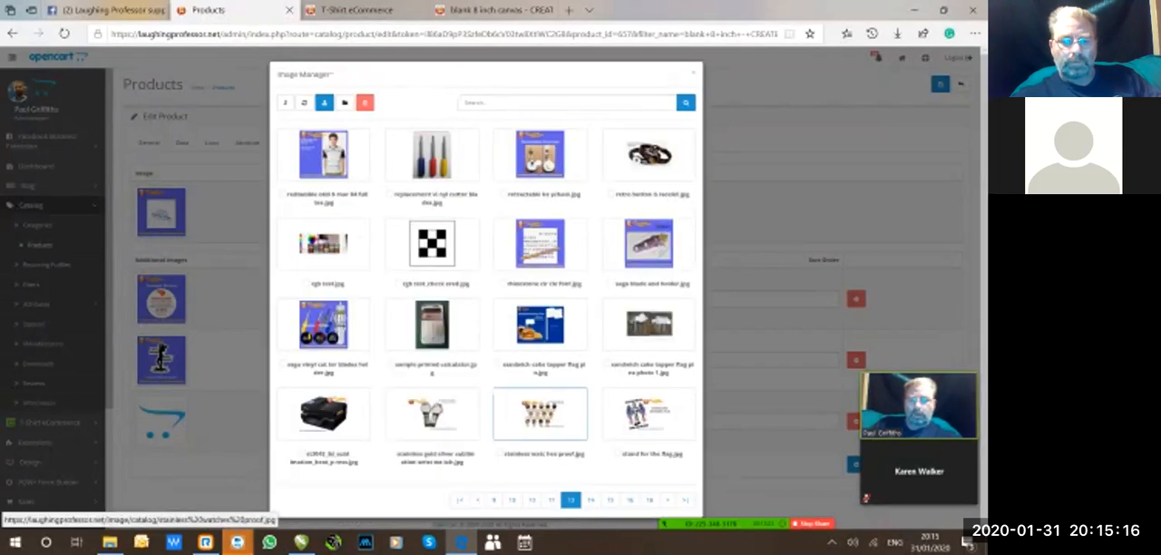
{"action": "left_click", "coordinate": [590, 499]}
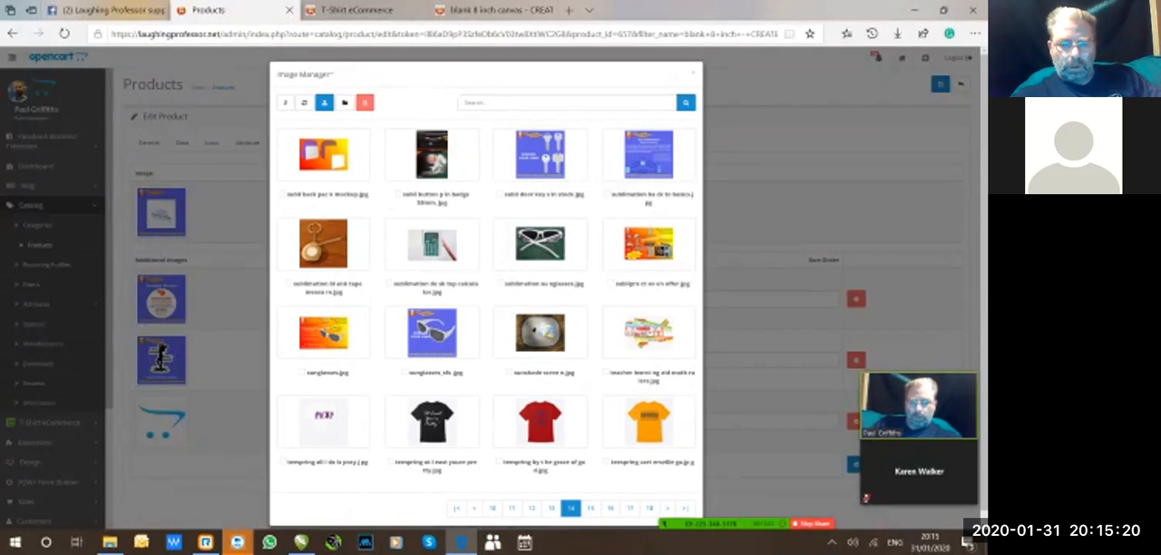
{"action": "left_click", "coordinate": [591, 508]}
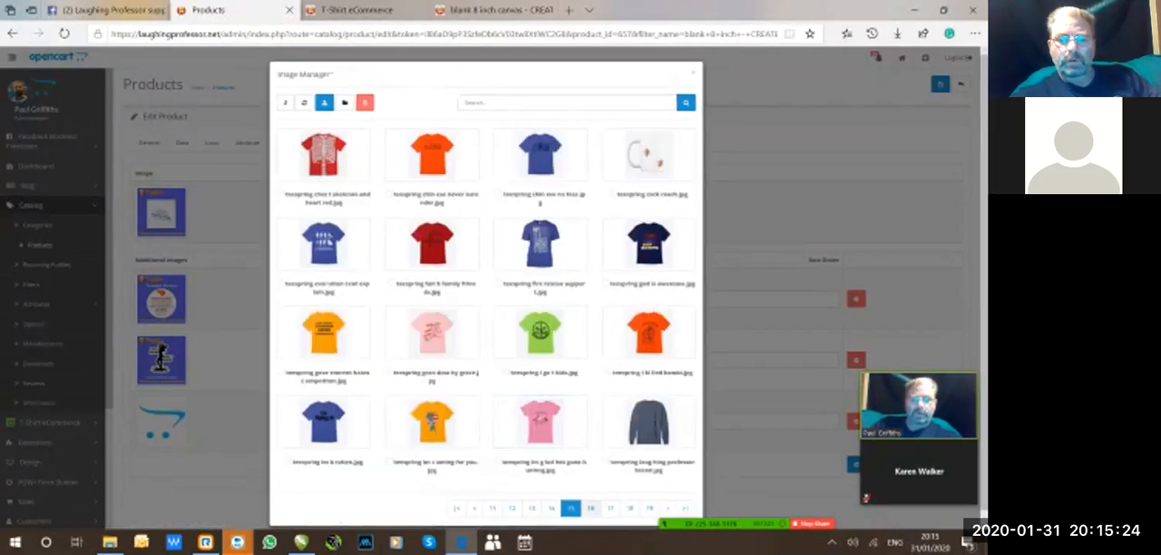
{"action": "left_click", "coordinate": [590, 508]}
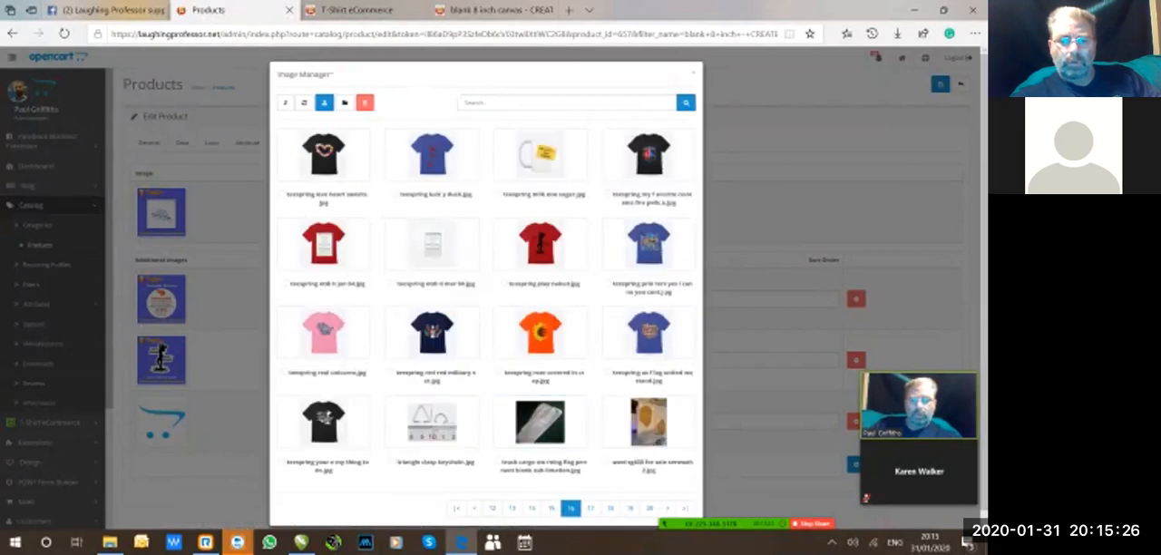
{"action": "left_click", "coordinate": [591, 508]}
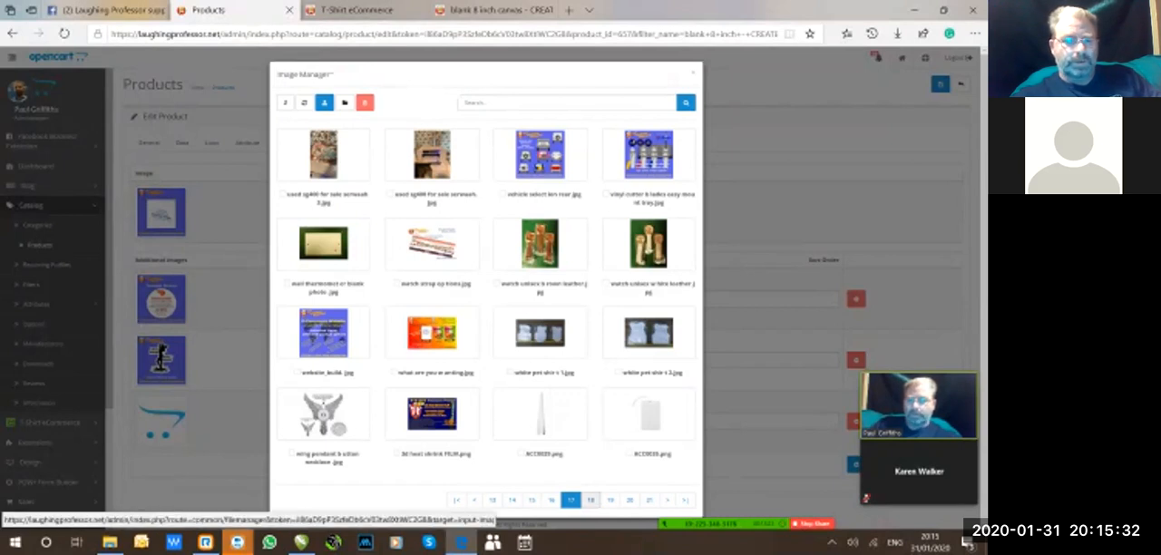
{"action": "left_click", "coordinate": [590, 500]}
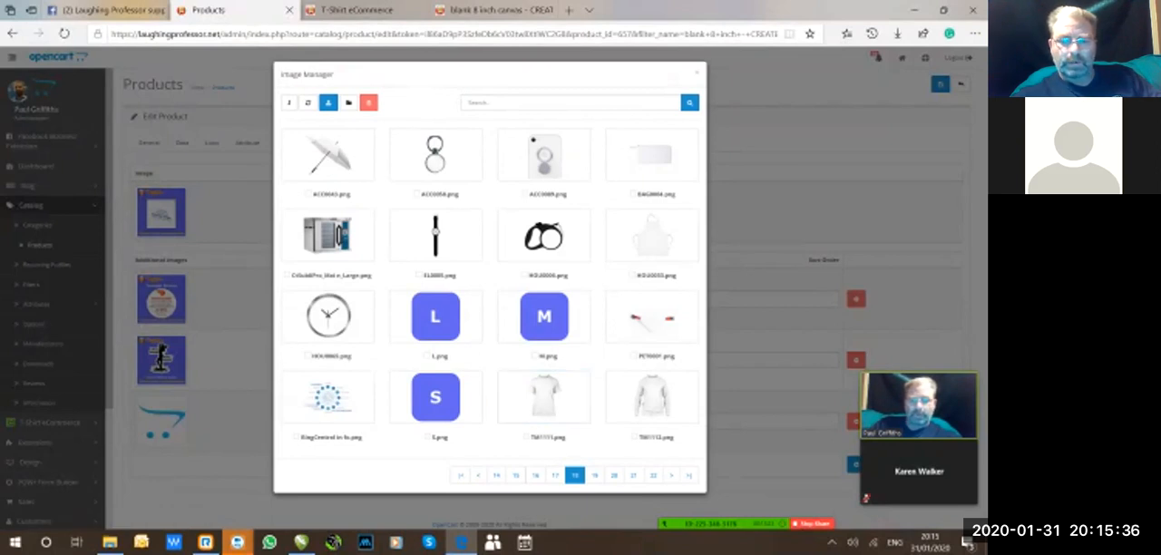
{"action": "left_click", "coordinate": [595, 475]}
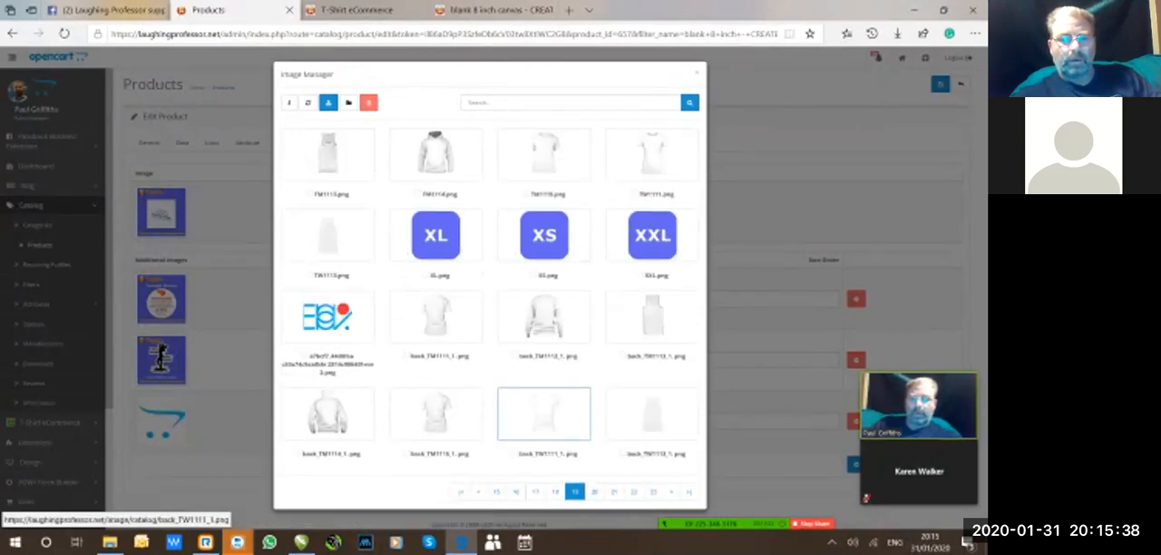
{"action": "left_click", "coordinate": [595, 491]}
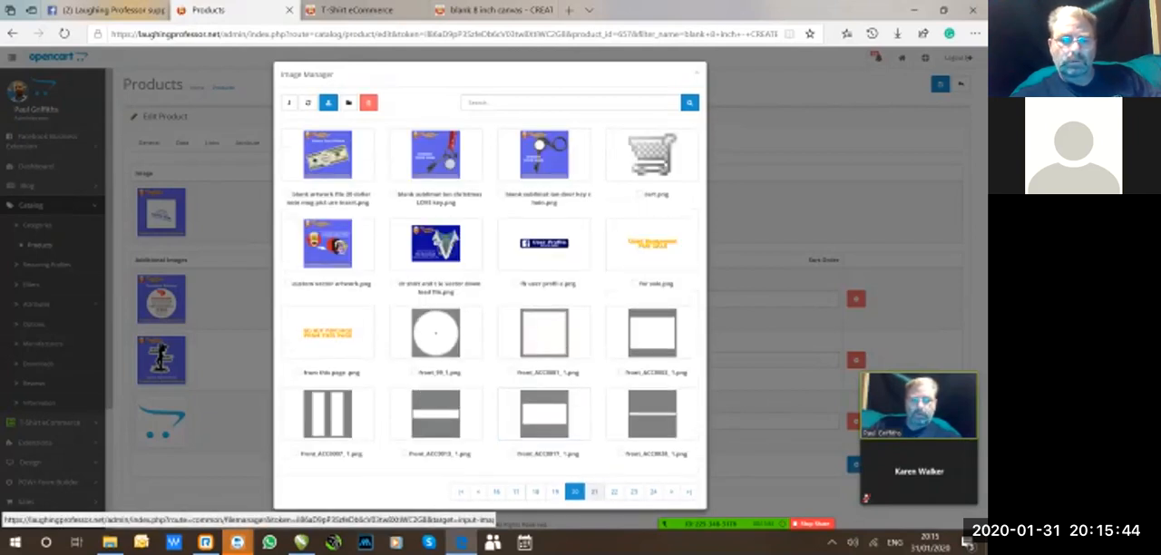
{"action": "left_click", "coordinate": [594, 492]}
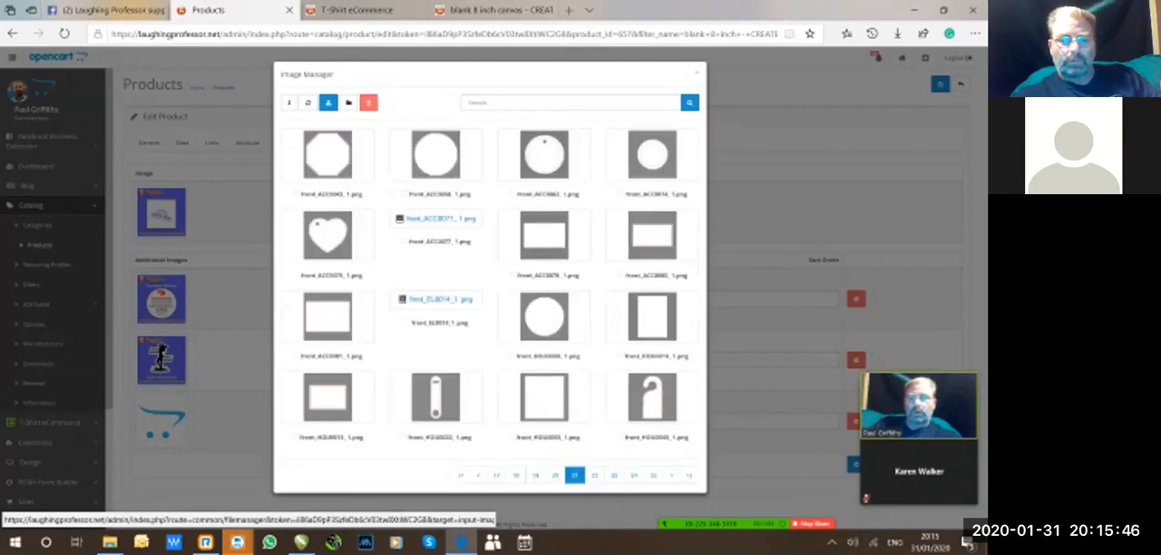
{"action": "left_click", "coordinate": [594, 475]}
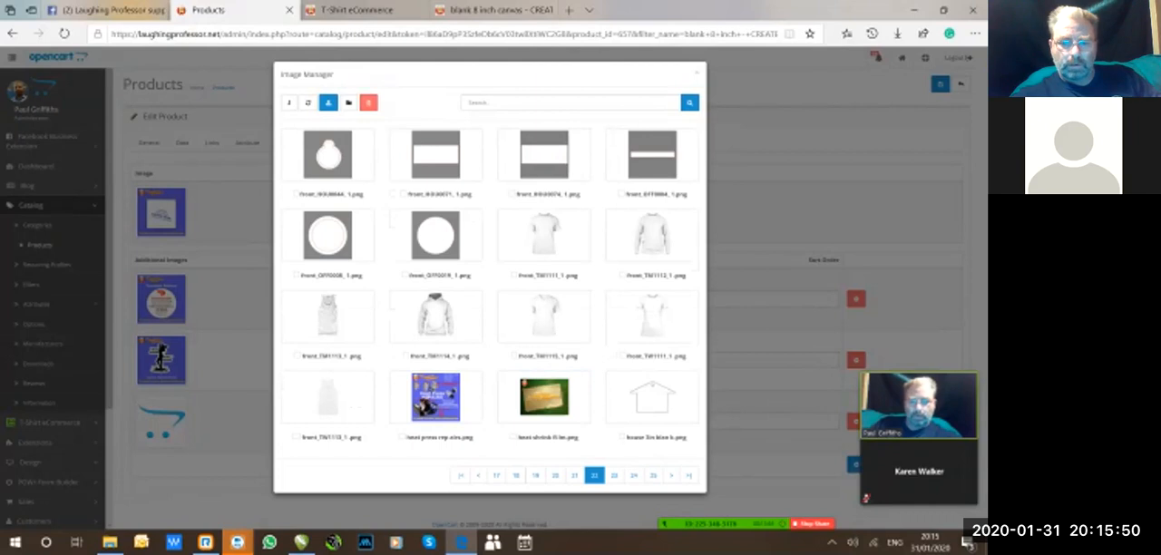
{"action": "left_click", "coordinate": [651, 397]}
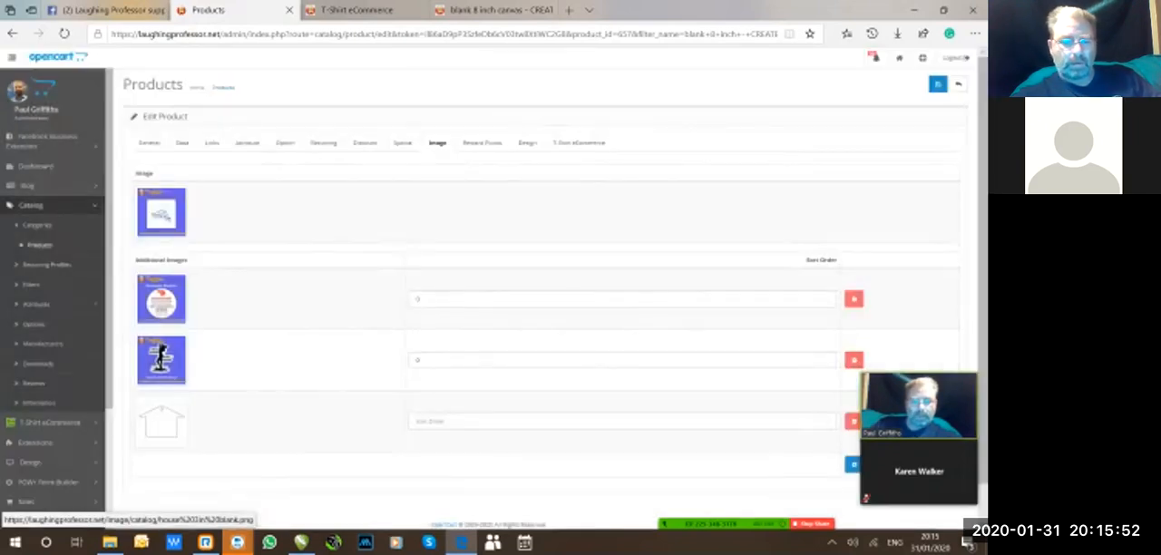
Save the product with its added house image and reopen it for editing from the product list.
{"action": "left_click", "coordinate": [938, 83]}
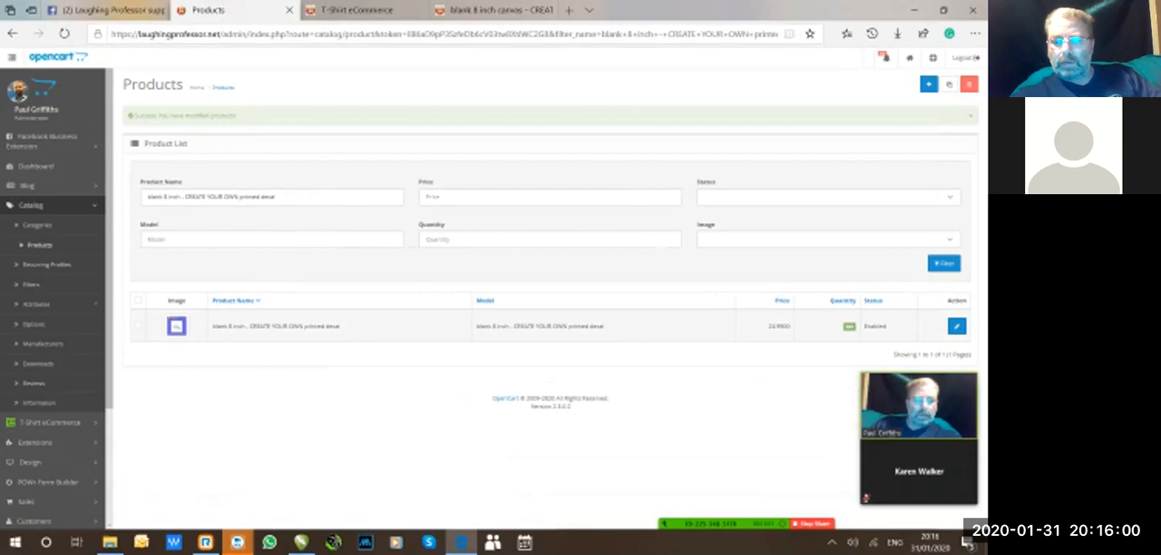
{"action": "left_click", "coordinate": [957, 326]}
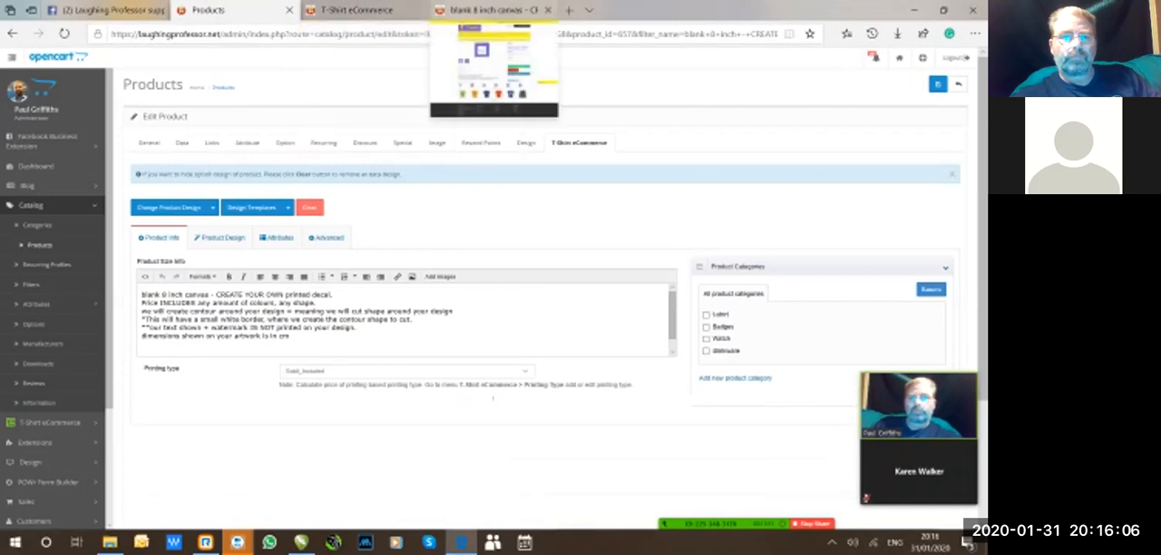
Reload the decal's storefront page, view the added house image enlarged, and look over the product page.
{"action": "left_click", "coordinate": [494, 10]}
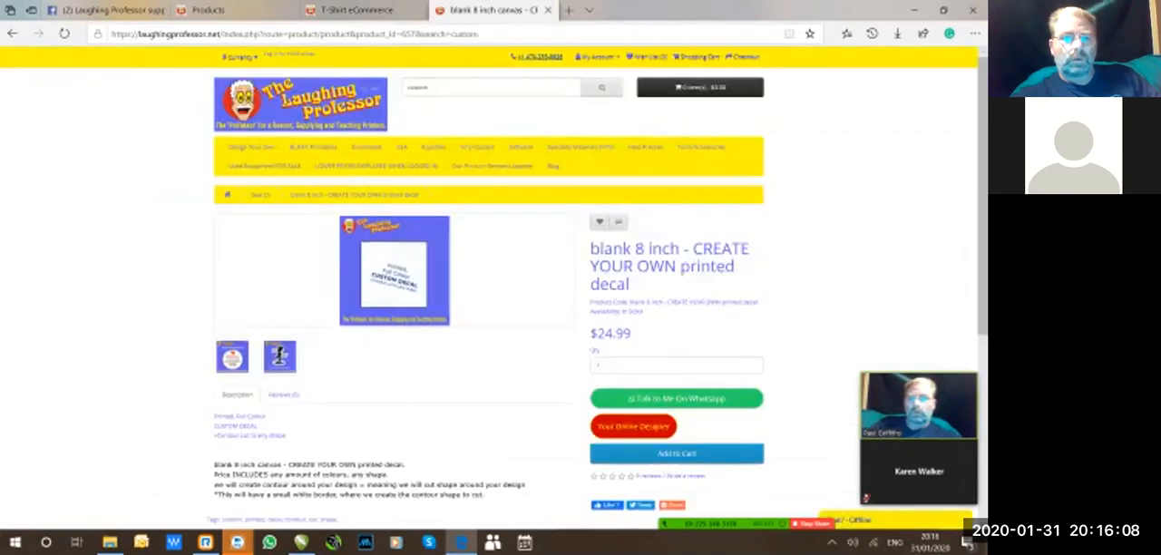
{"action": "left_click", "coordinate": [399, 34]}
{"action": "key", "text": "Return"}
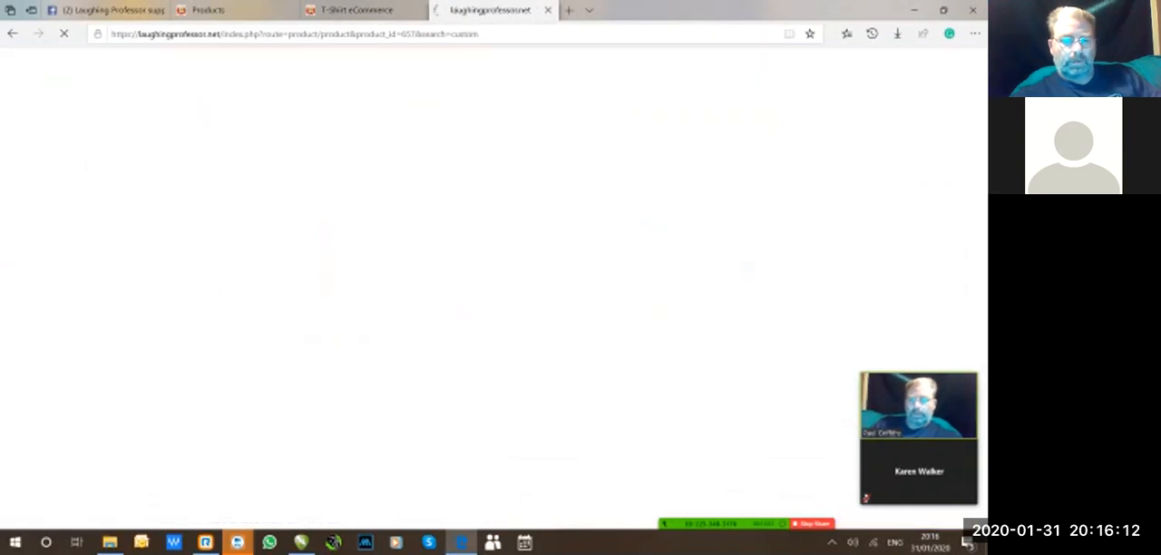
{"action": "left_click", "coordinate": [233, 356]}
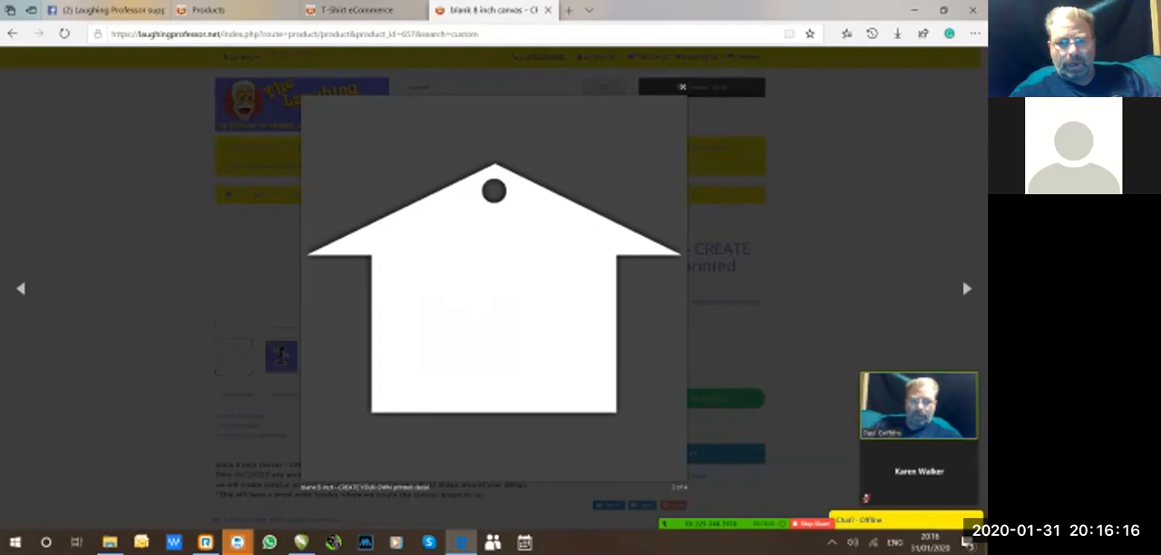
{"action": "key", "text": "Escape"}
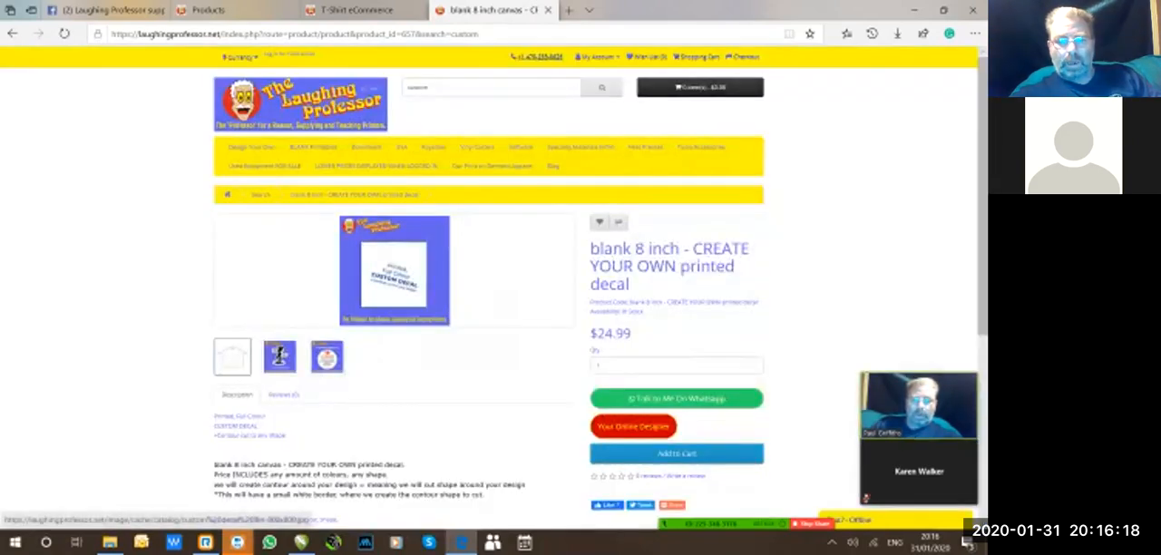
{"action": "scroll", "coordinate": [495, 289], "scroll_direction": "down", "scroll_amount": 1}
{"action": "scroll", "coordinate": [494, 289], "scroll_direction": "down", "scroll_amount": 3}
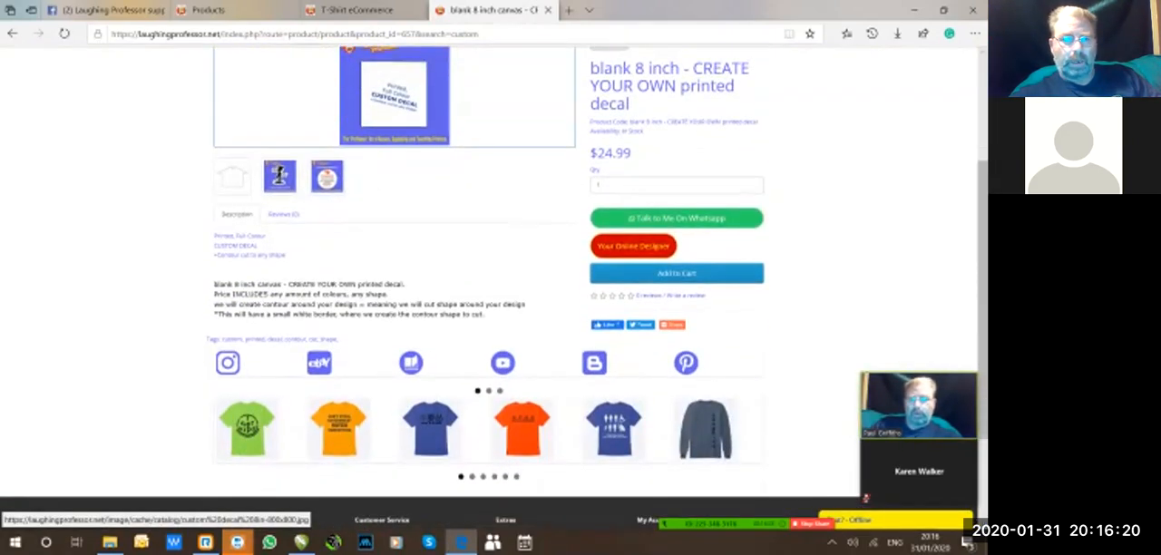
Return to the product being edited and review the description text in its general details.
{"action": "left_click", "coordinate": [226, 10]}
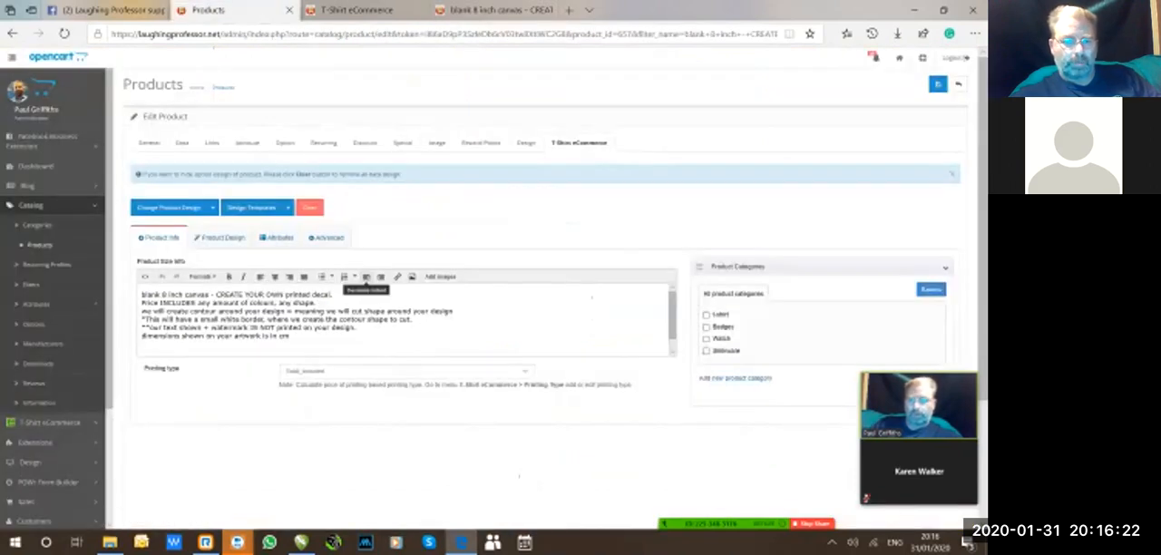
{"action": "left_click", "coordinate": [148, 143]}
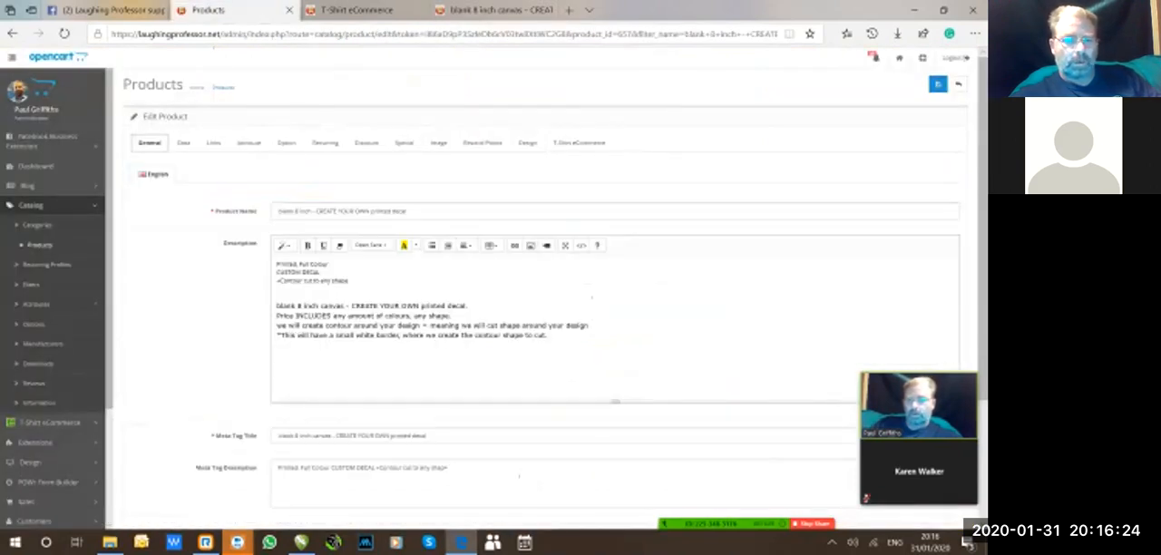
{"action": "left_click_drag", "start_coordinate": [277, 306], "coordinate": [550, 335]}
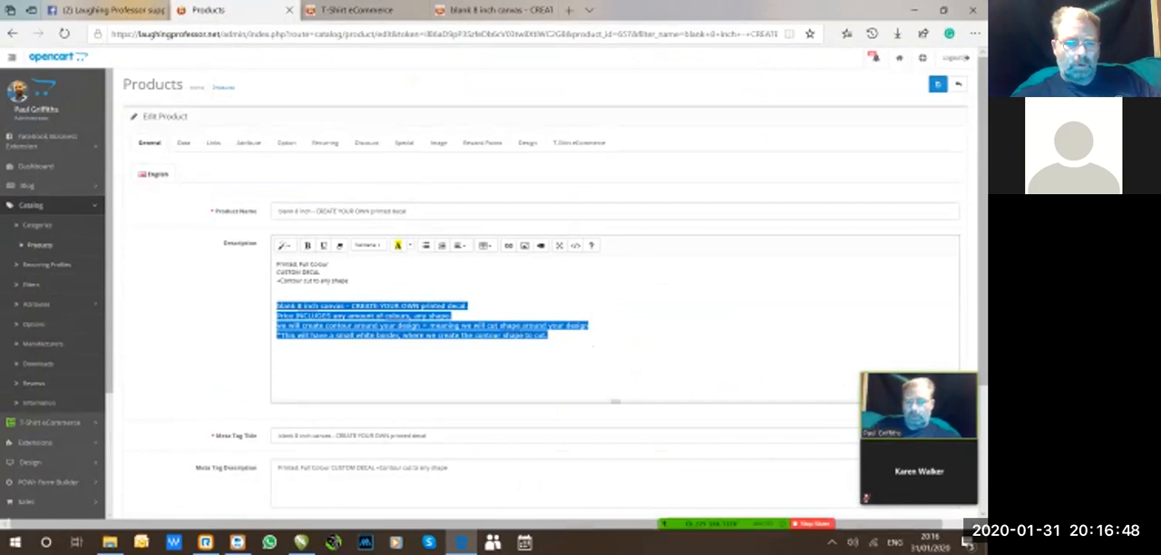
{"action": "left_click", "coordinate": [635, 375]}
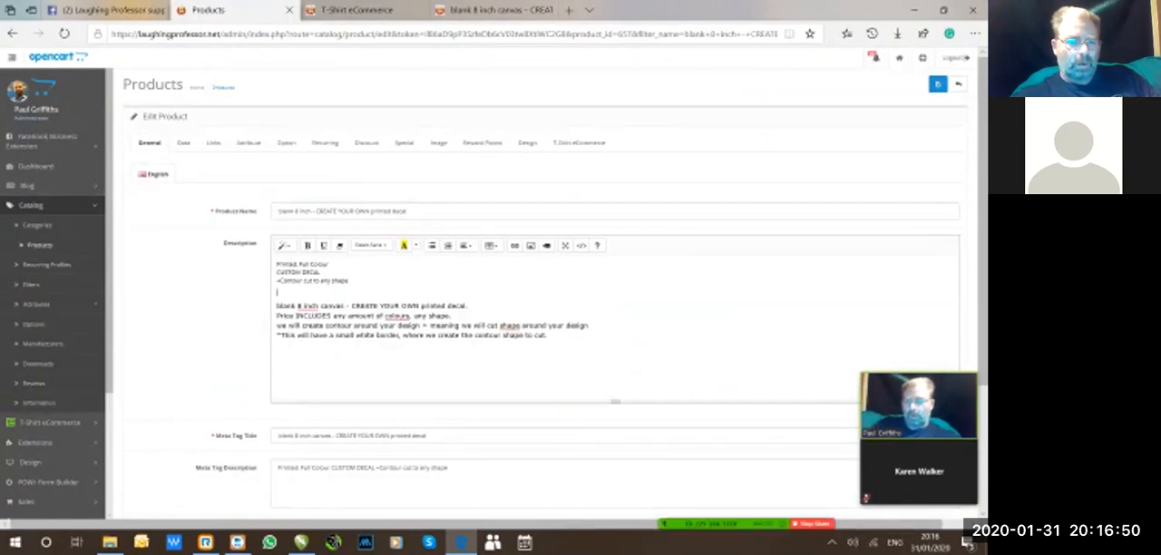
{"action": "left_click_drag", "start_coordinate": [277, 264], "coordinate": [349, 281]}
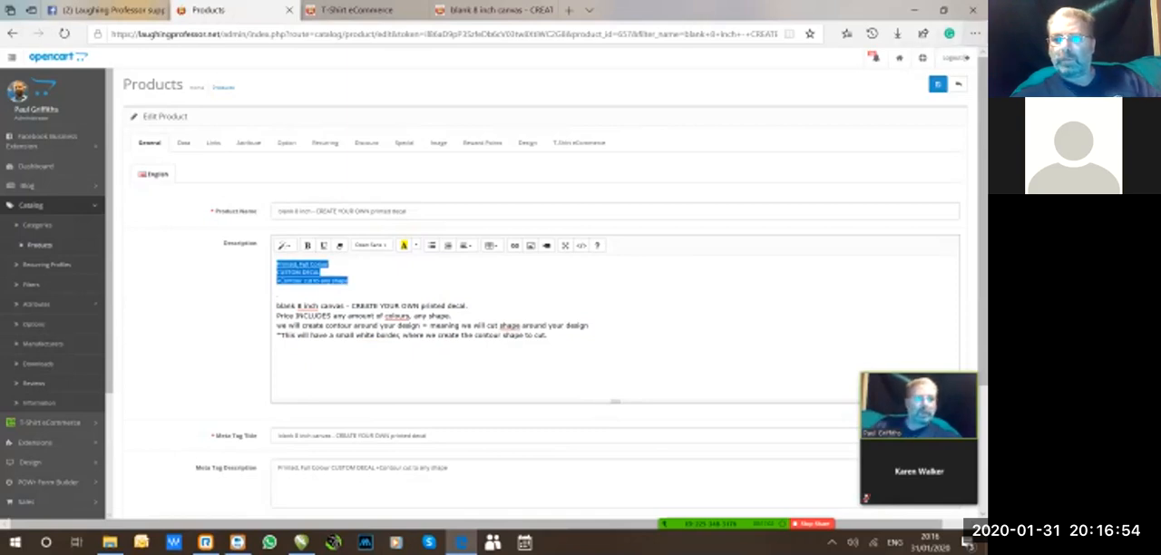
Set the browser zoom to 100% for the product editing page.
{"action": "left_click", "coordinate": [974, 34]}
{"action": "left_click", "coordinate": [947, 107]}
{"action": "left_click", "coordinate": [946, 107]}
{"action": "left_click", "coordinate": [947, 107]}
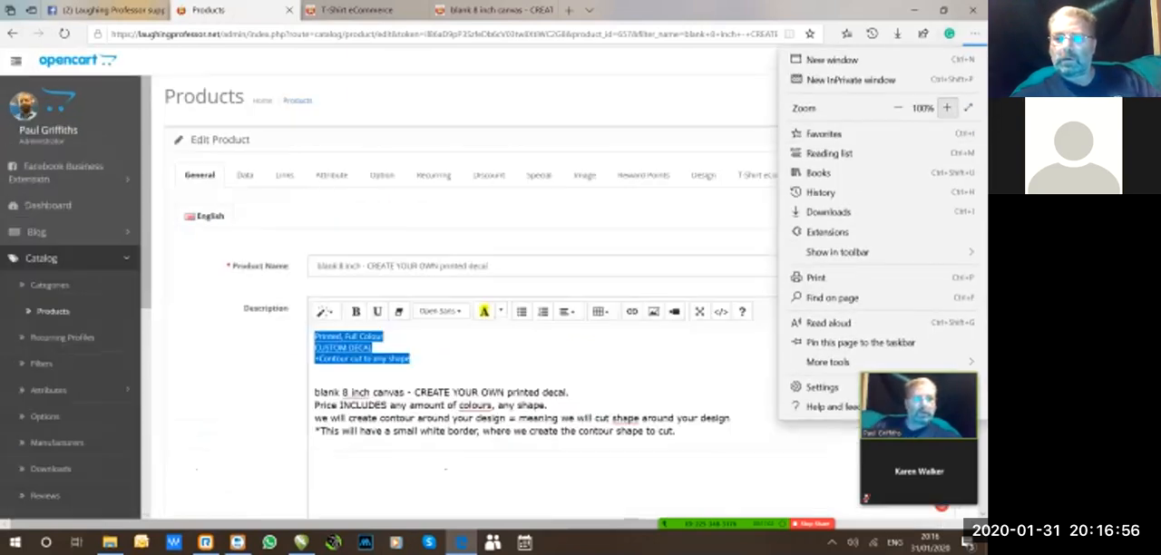
{"action": "left_click", "coordinate": [947, 107]}
{"action": "left_click", "coordinate": [947, 107]}
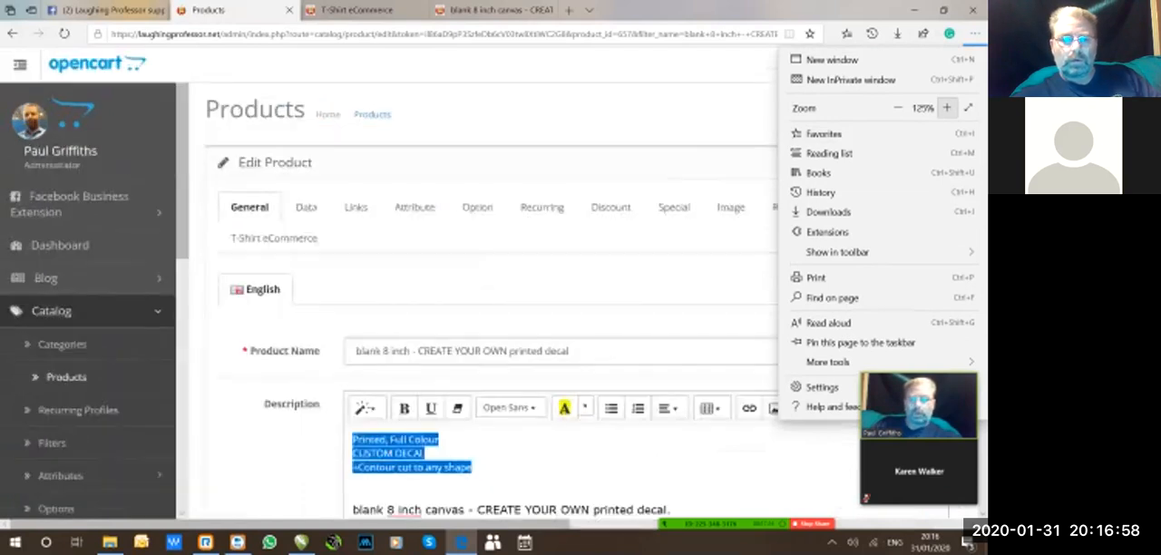
{"action": "left_click", "coordinate": [898, 108]}
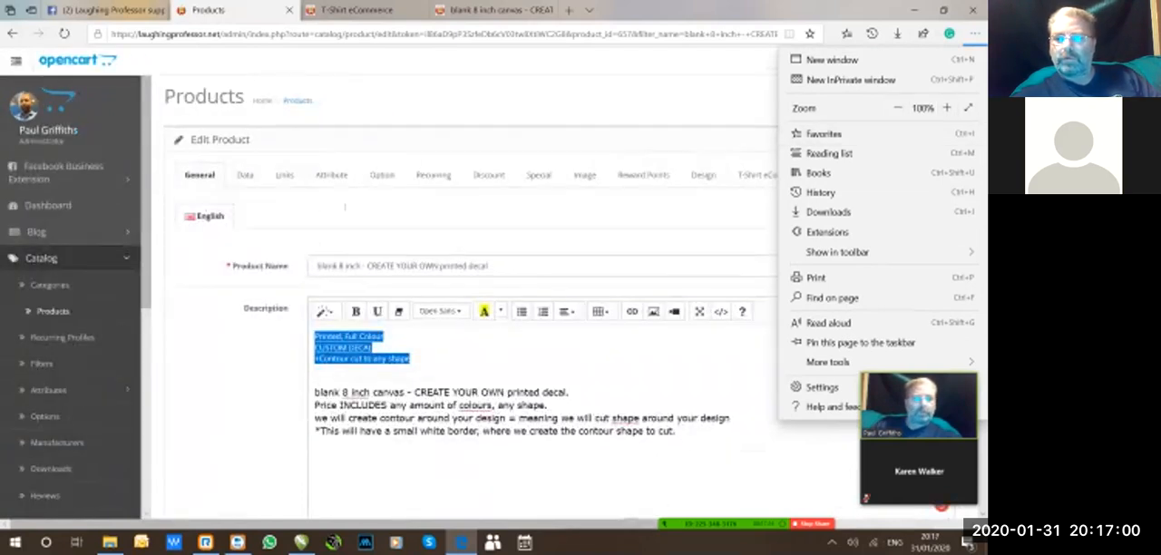
{"action": "left_click", "coordinate": [975, 34]}
{"action": "scroll", "coordinate": [952, 64], "scroll_direction": "down", "scroll_amount": 3}
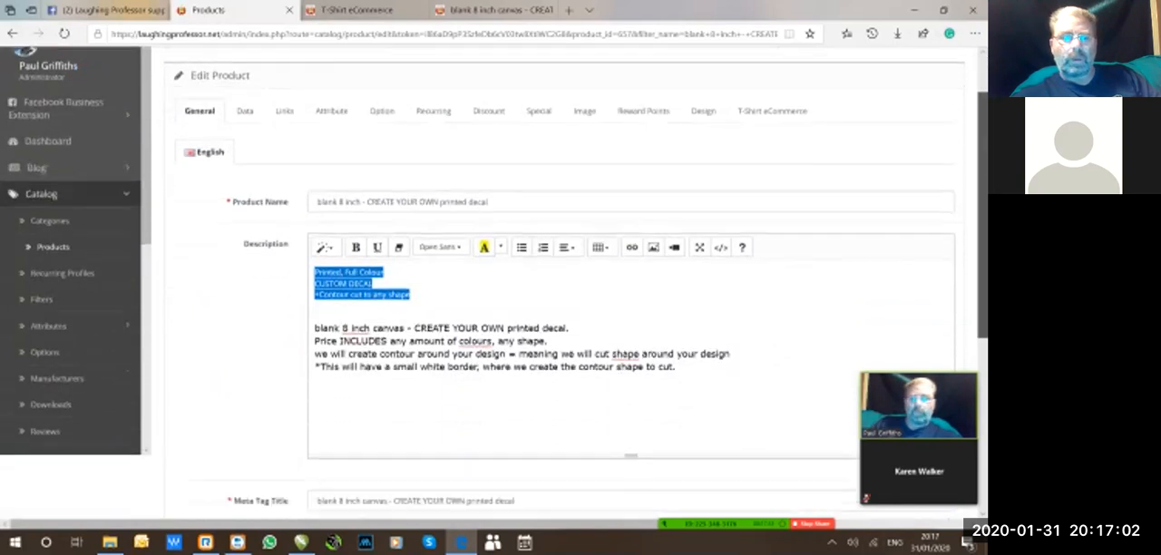
Go through the description's lines on price, contour cutting and the small white border.
{"action": "left_click", "coordinate": [411, 220]}
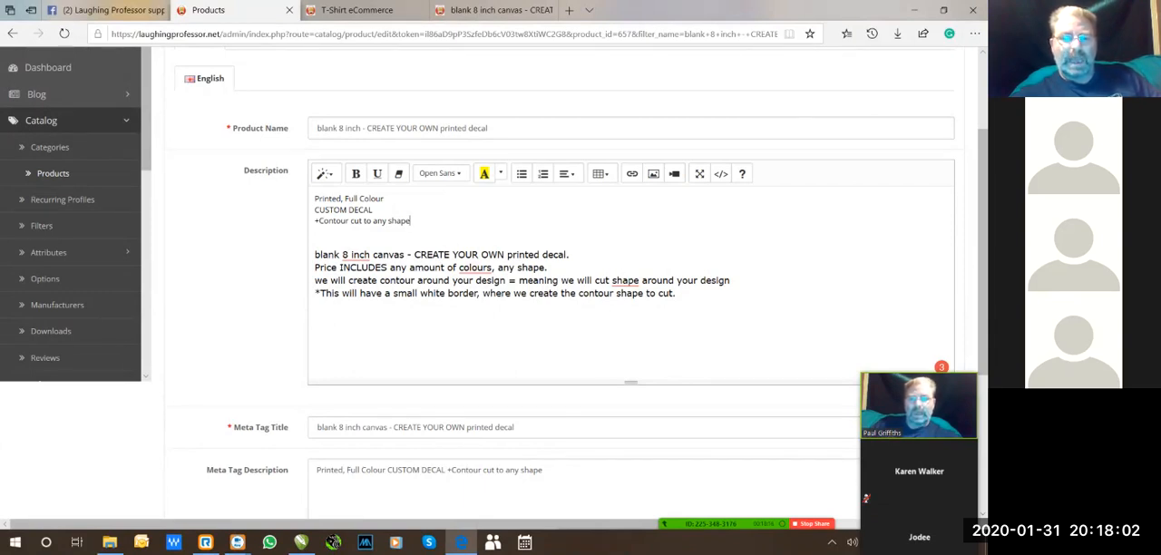
{"action": "left_click", "coordinate": [545, 268]}
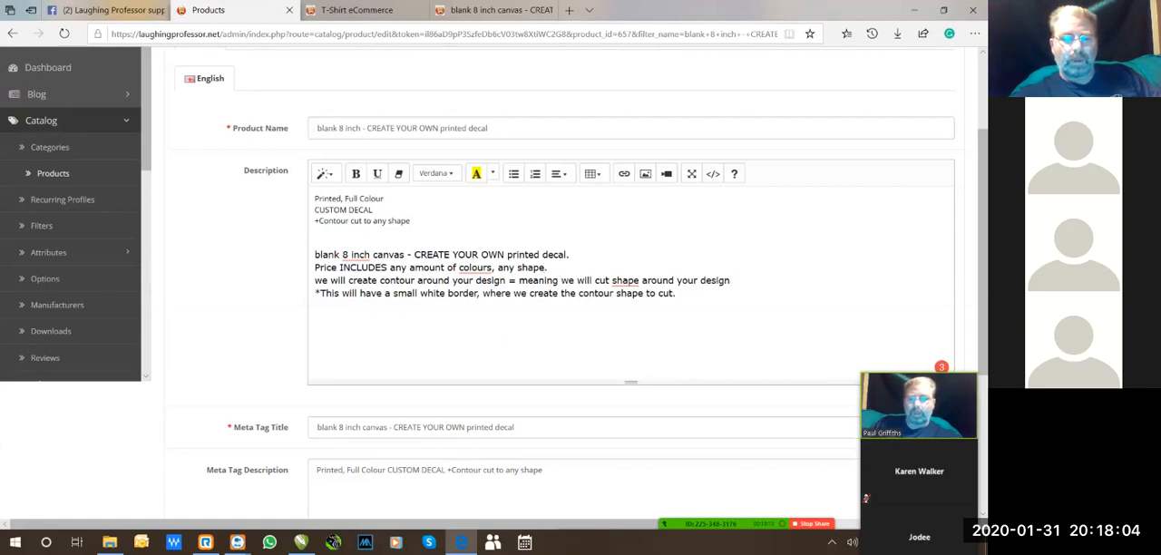
{"action": "left_click_drag", "start_coordinate": [314, 281], "coordinate": [677, 293]}
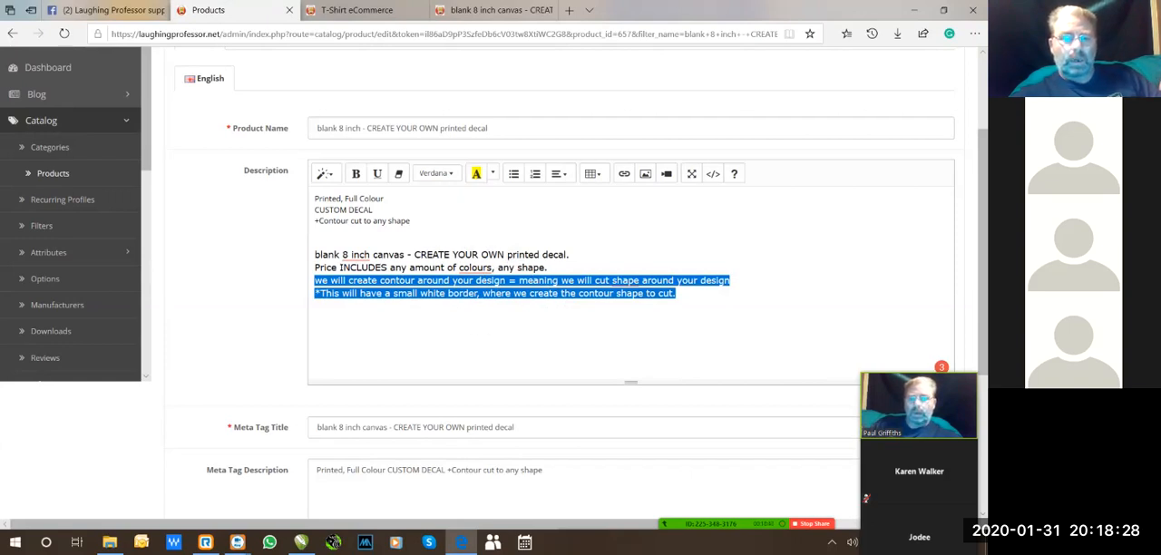
{"action": "left_click", "coordinate": [358, 294]}
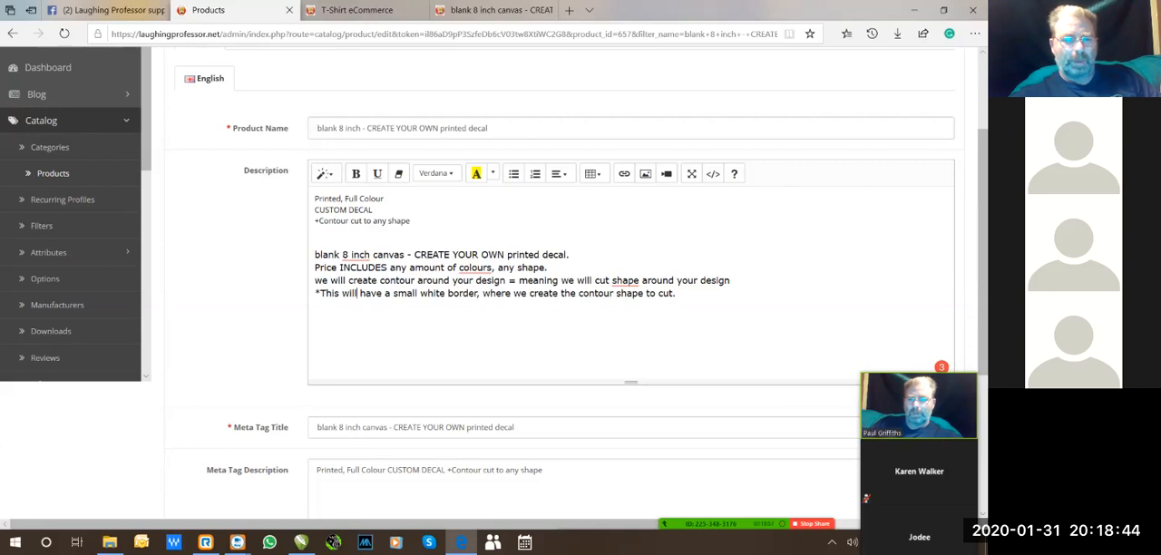
{"action": "right_click", "coordinate": [345, 264]}
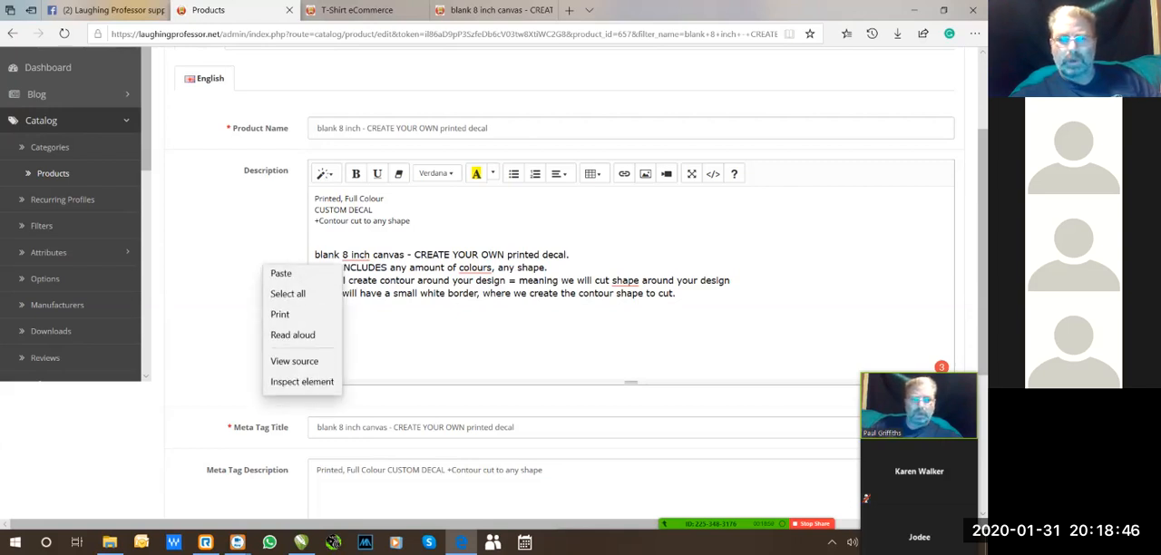
{"action": "key", "text": "Escape"}
{"action": "scroll", "coordinate": [544, 272], "scroll_direction": "up", "scroll_amount": 1}
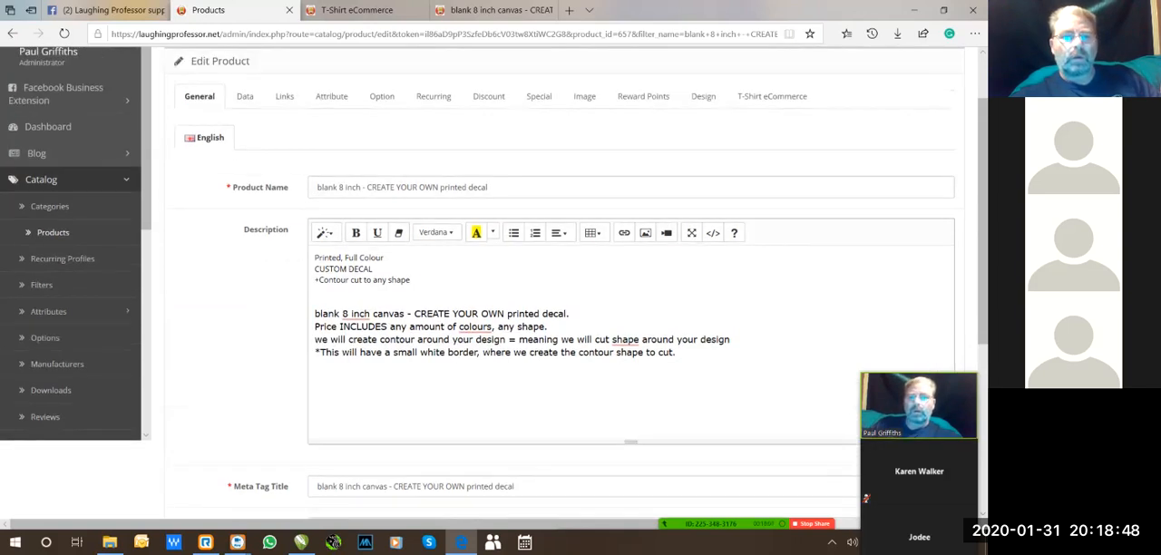
Copy the full Model text from the product's data settings.
{"action": "left_click", "coordinate": [245, 96]}
{"action": "left_click", "coordinate": [272, 273]}
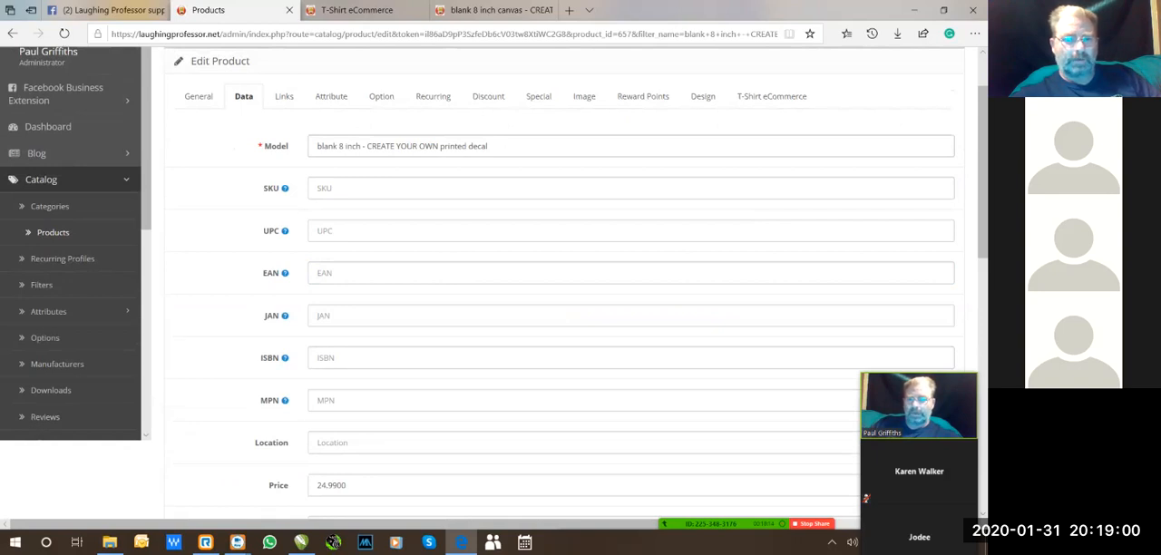
{"action": "left_click_drag", "start_coordinate": [317, 146], "coordinate": [499, 147]}
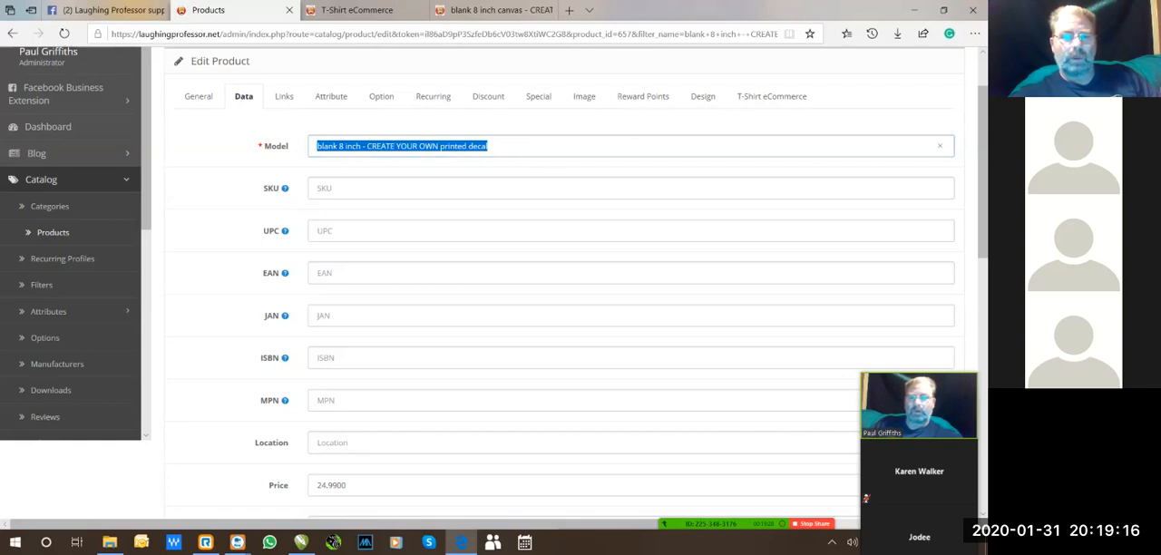
{"action": "key", "text": "ctrl+c"}
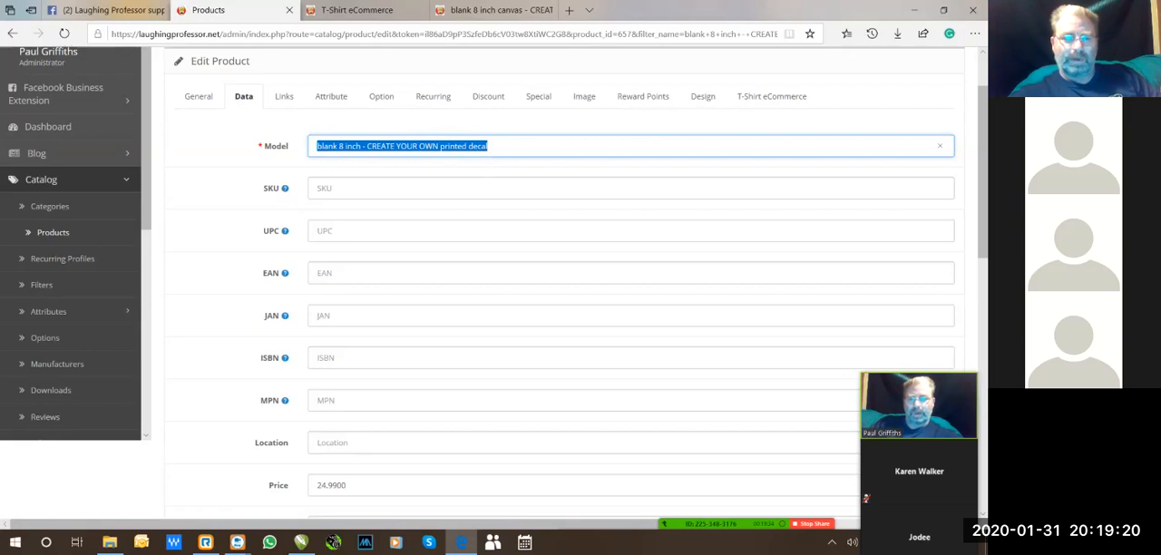
Review the product's main image and its additional images.
{"action": "left_click", "coordinate": [583, 96]}
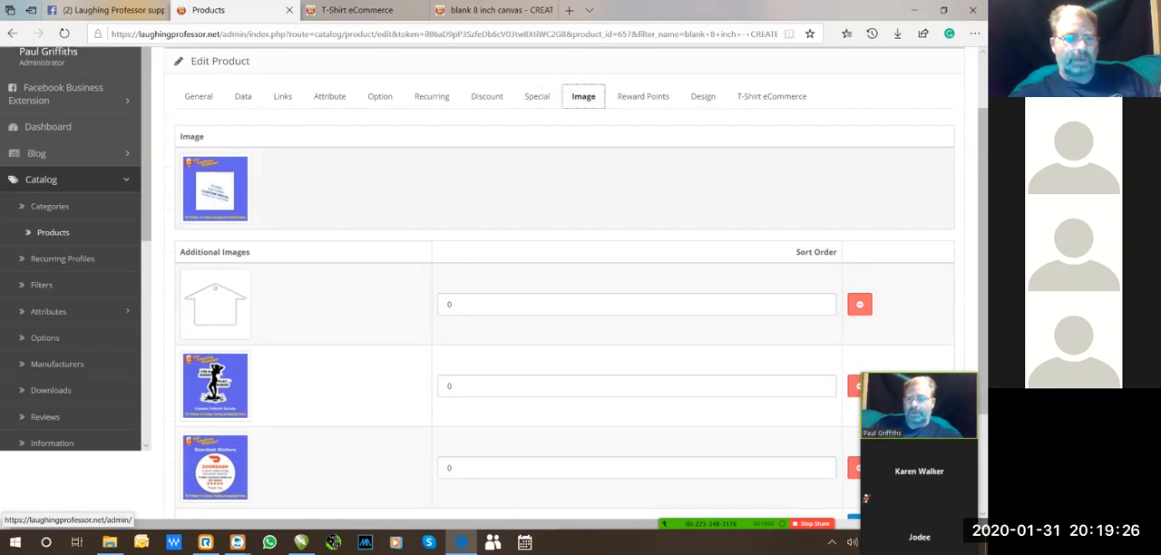
{"action": "key", "text": "ctrl"}
{"action": "key", "text": "ctrl"}
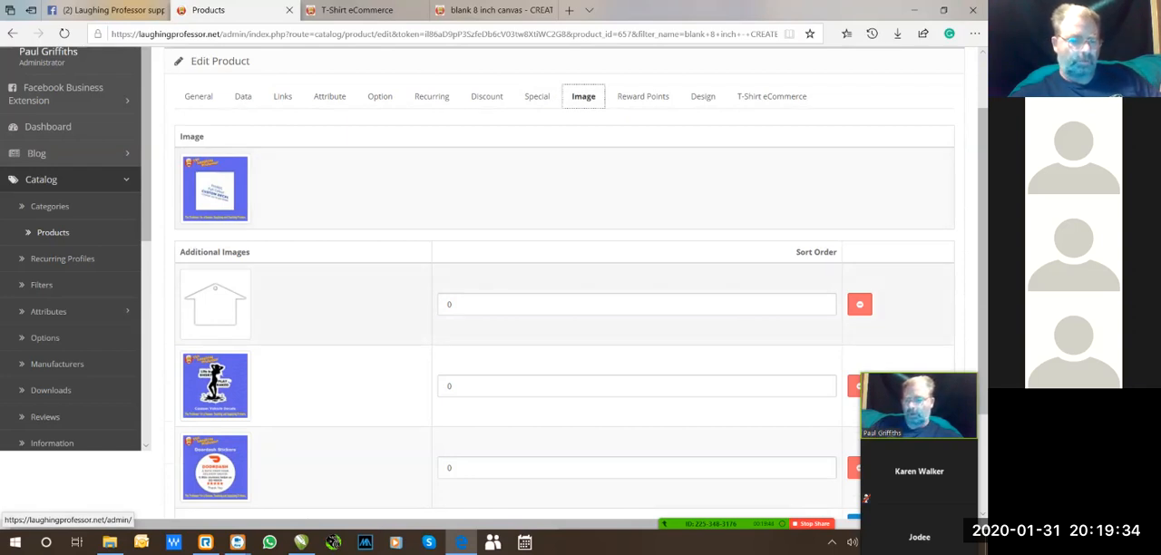
{"action": "key", "text": "ctrl"}
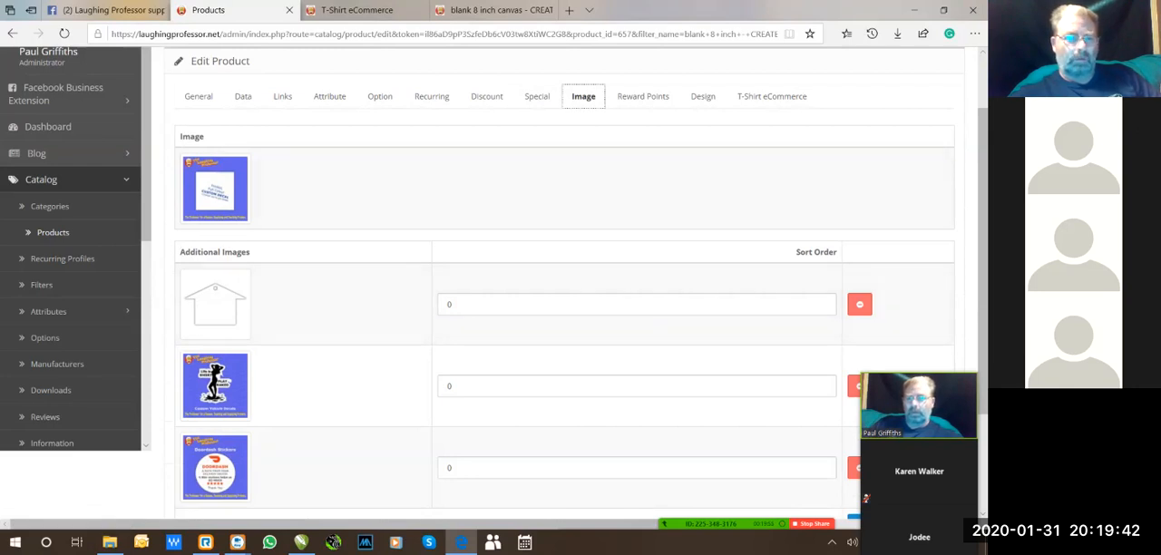
Recheck the general details and examine the data fields from Model down to price, quantity and stock settings.
{"action": "left_click", "coordinate": [198, 96]}
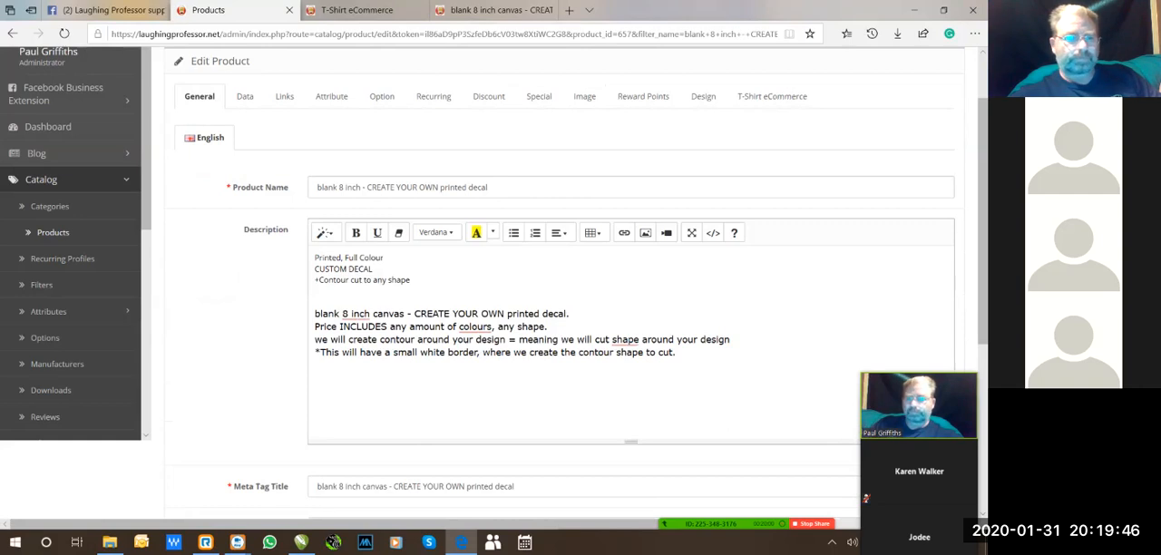
{"action": "left_click", "coordinate": [244, 96]}
{"action": "scroll", "coordinate": [544, 272], "scroll_direction": "down", "scroll_amount": 1}
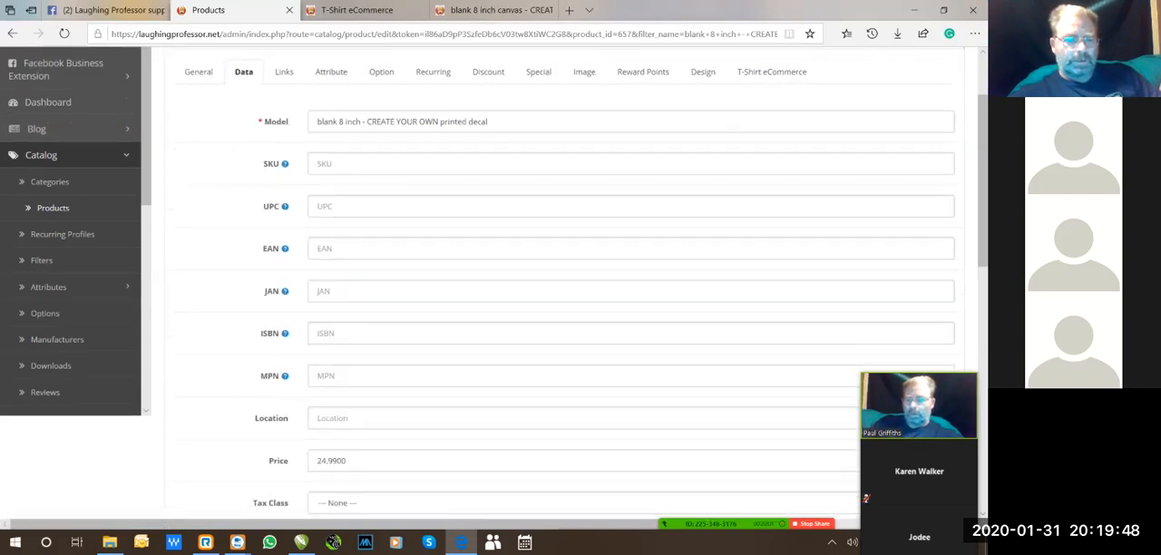
{"action": "scroll", "coordinate": [562, 299], "scroll_direction": "down", "scroll_amount": 3}
{"action": "scroll", "coordinate": [562, 300], "scroll_direction": "up", "scroll_amount": 1}
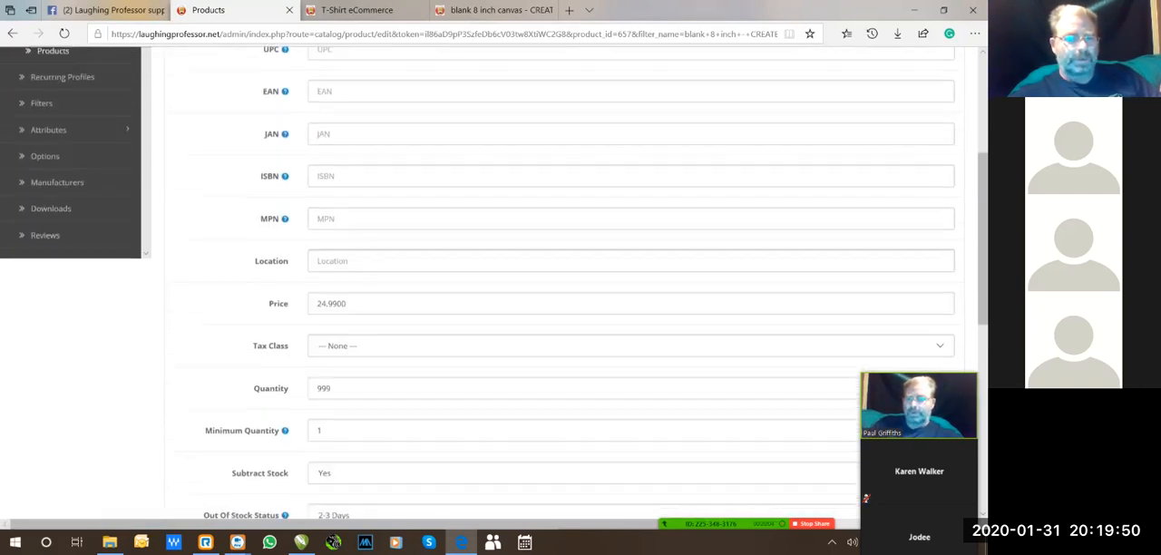
{"action": "scroll", "coordinate": [562, 299], "scroll_direction": "up", "scroll_amount": 4}
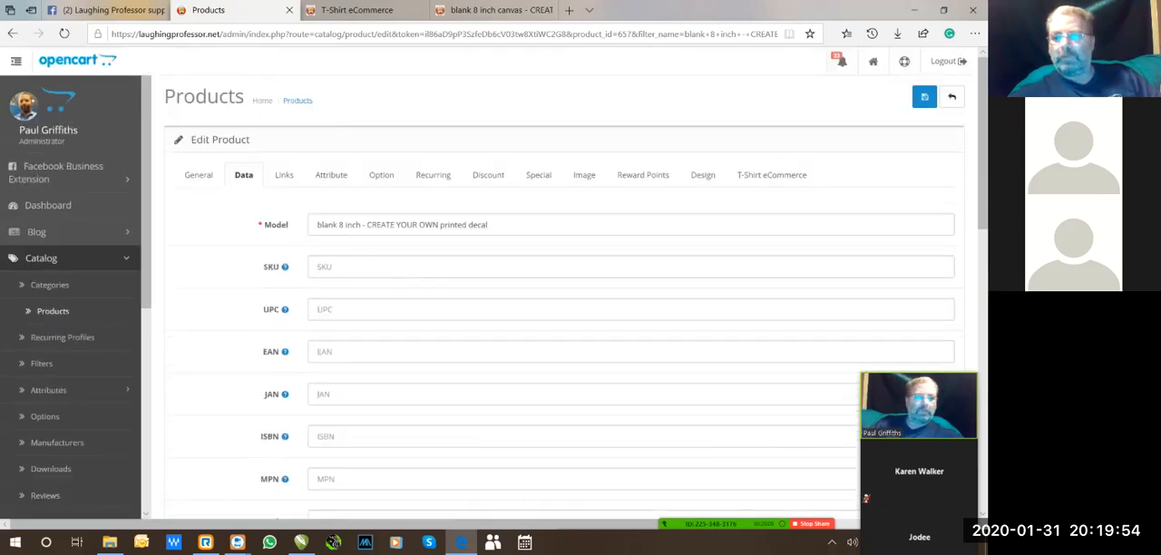
{"action": "scroll", "coordinate": [562, 300], "scroll_direction": "down", "scroll_amount": 3}
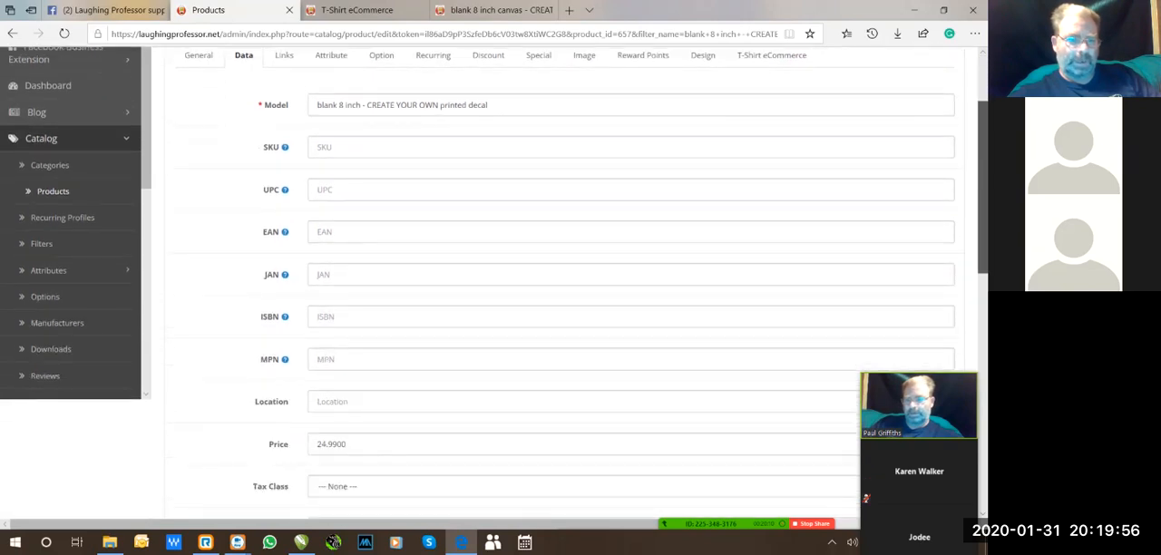
{"action": "scroll", "coordinate": [563, 300], "scroll_direction": "up", "scroll_amount": 3}
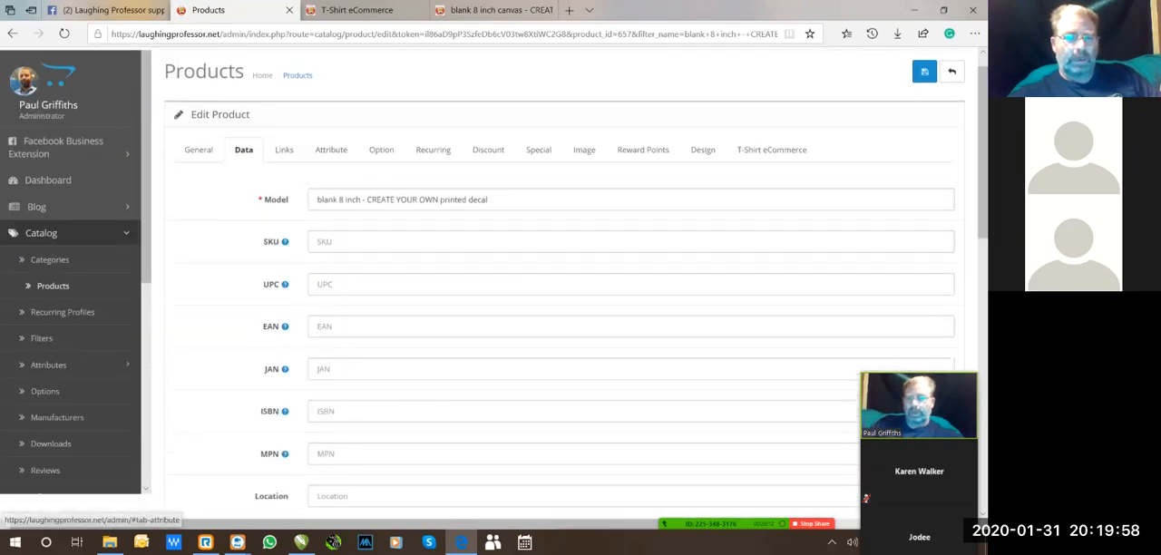
{"action": "scroll", "coordinate": [562, 299], "scroll_direction": "right", "scroll_amount": 1}
{"action": "left_click", "coordinate": [229, 160]}
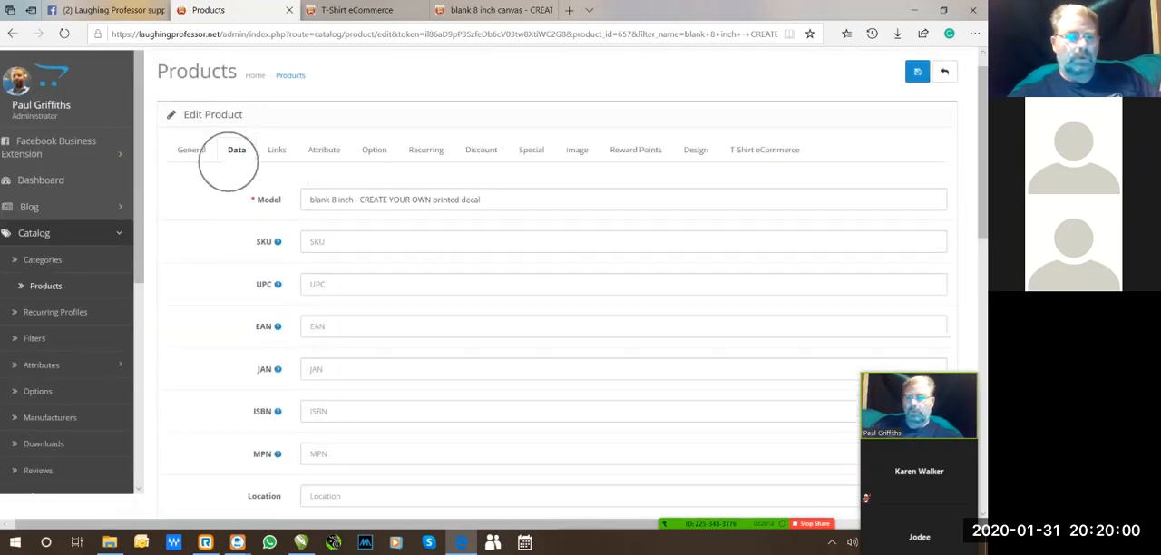
{"action": "left_click", "coordinate": [314, 199]}
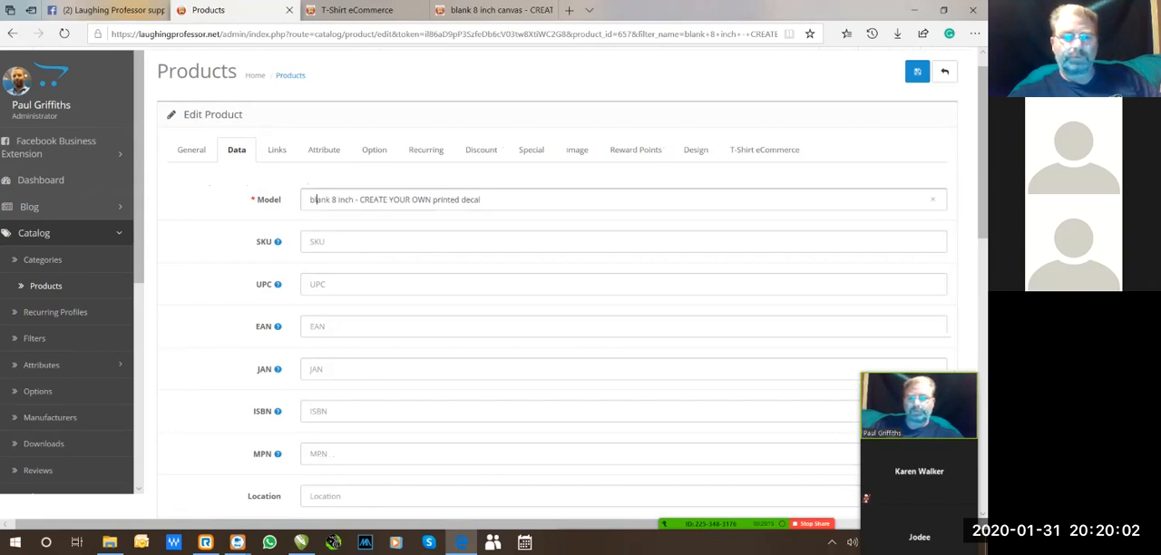
{"action": "scroll", "coordinate": [553, 299], "scroll_direction": "down", "scroll_amount": 4}
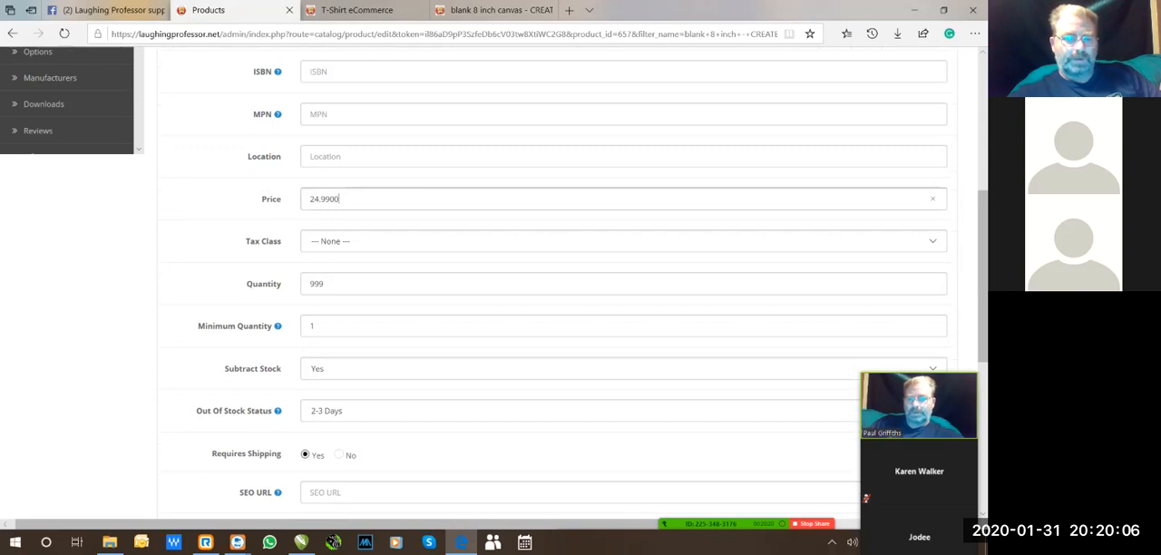
Set the product's price to 7.00.
{"action": "left_click", "coordinate": [339, 198]}
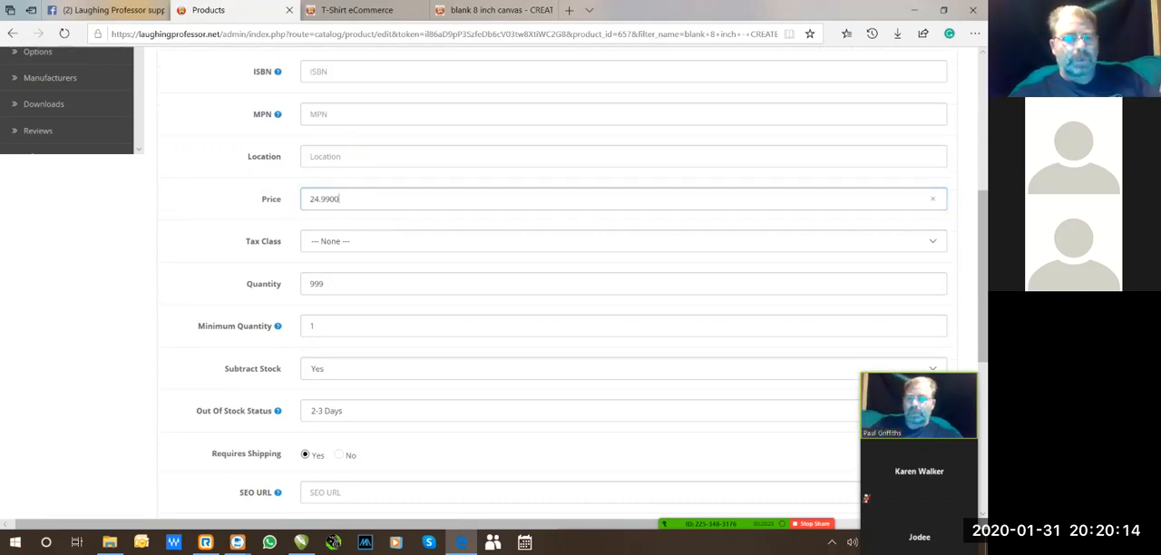
{"action": "key", "text": "ctrl+a"}
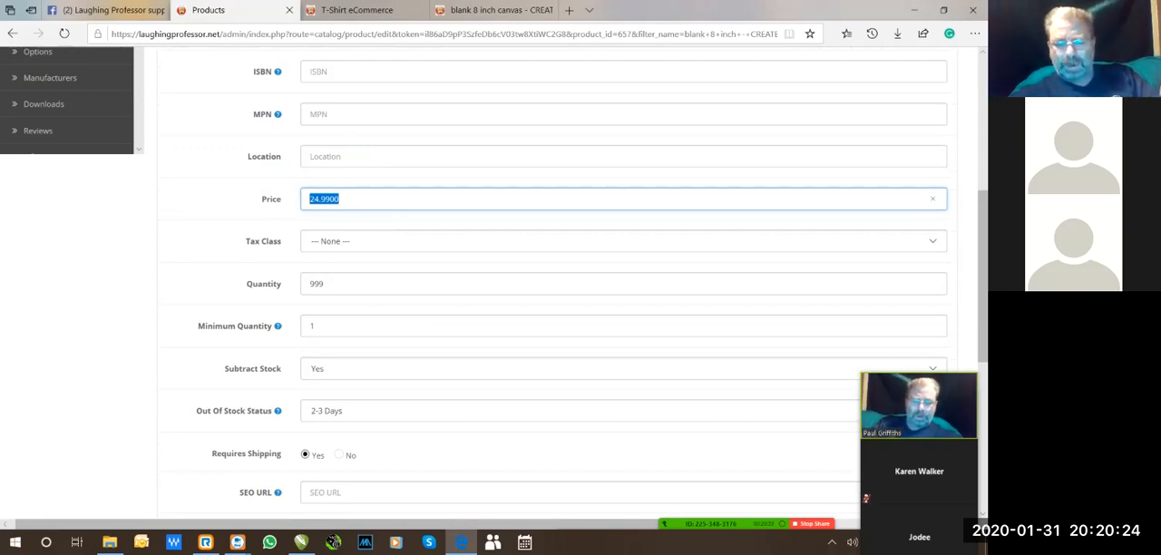
{"action": "type", "text": "7.00"}
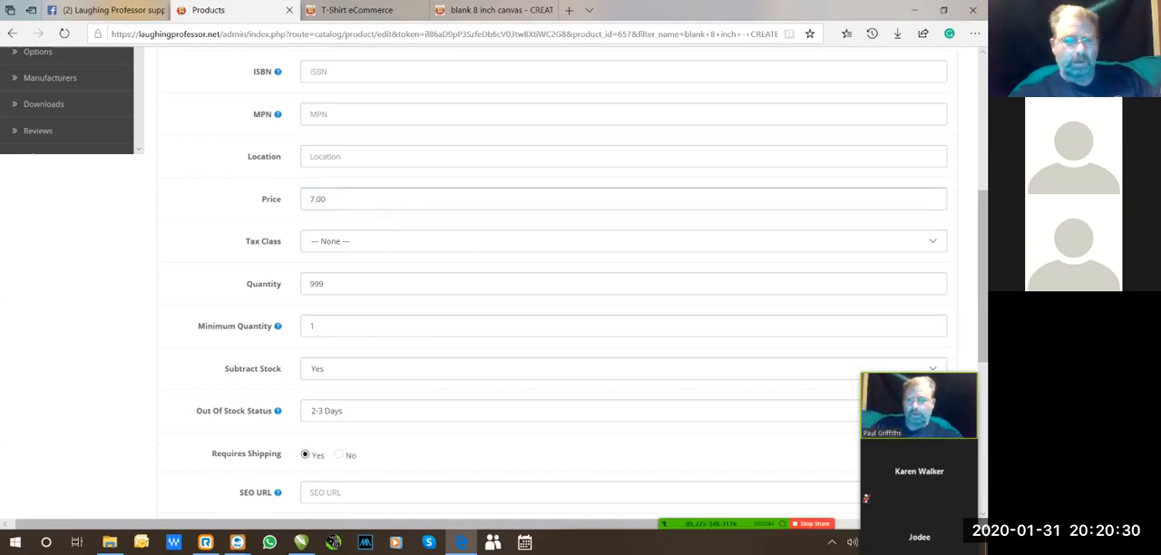
Set the product's price to 24.99.
{"action": "key", "text": "ctrl+a"}
{"action": "type", "text": "24"}
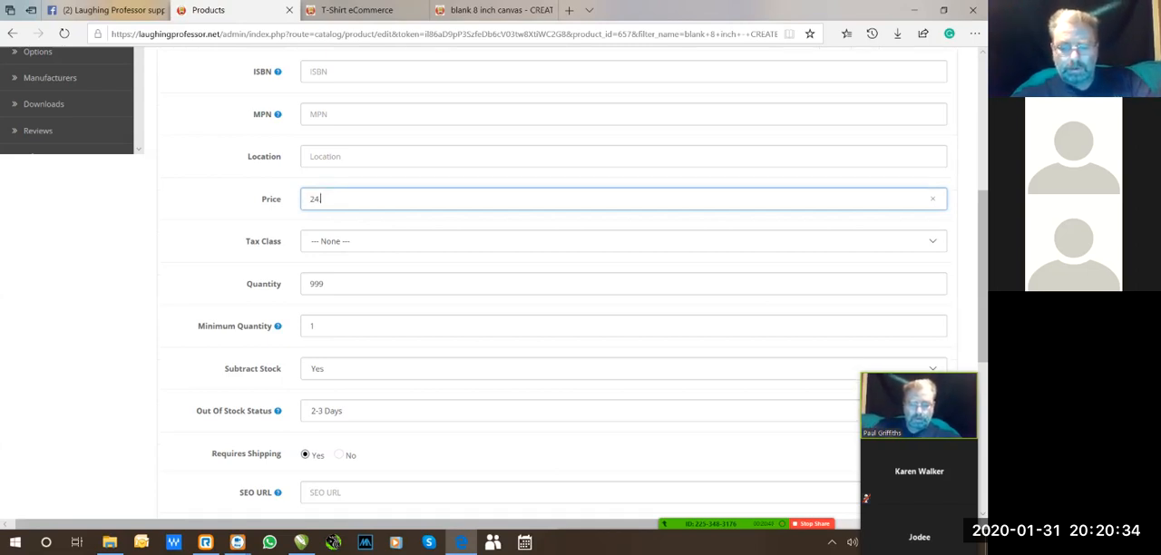
{"action": "type", "text": ".00"}
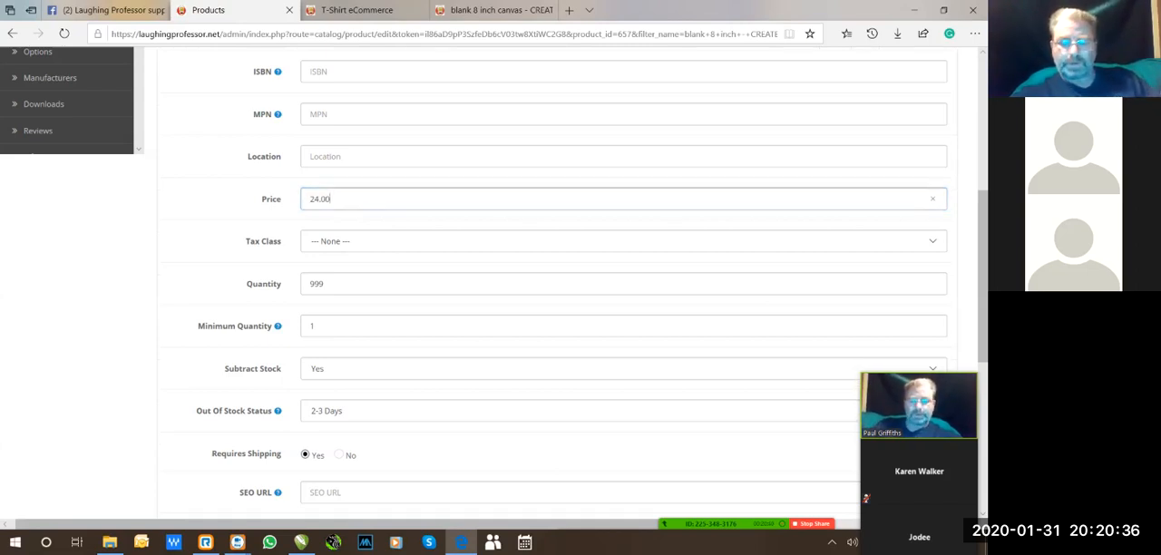
{"action": "key", "text": "BackSpace"}
{"action": "type", "text": ".99"}
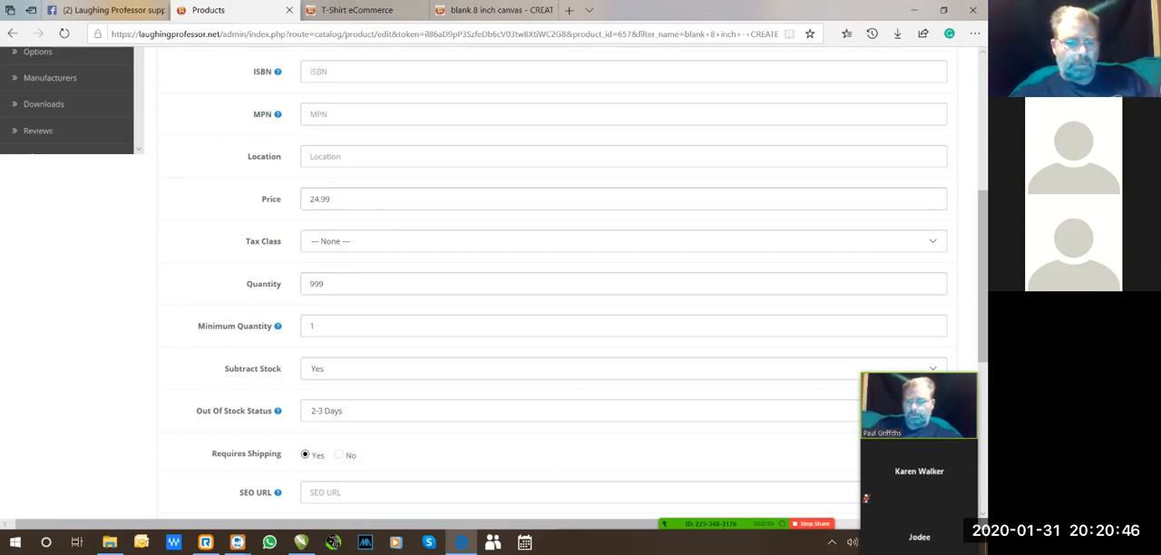
Set the Out Of Stock Status to Back Order upto 2 weeks and check the remaining data fields.
{"action": "left_click", "coordinate": [363, 411]}
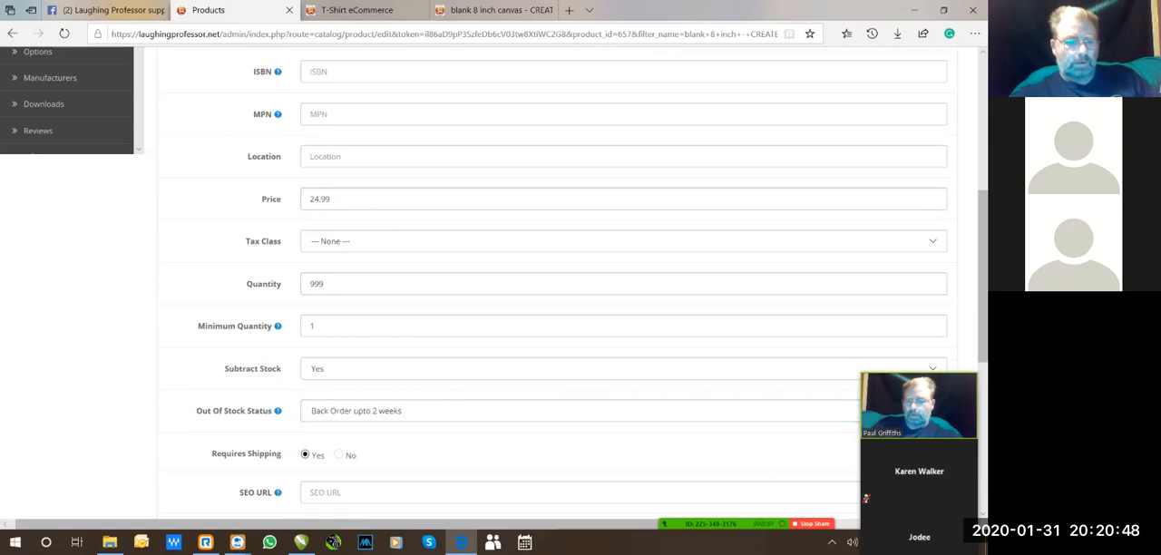
{"action": "scroll", "coordinate": [553, 290], "scroll_direction": "down", "scroll_amount": 3}
{"action": "scroll", "coordinate": [553, 290], "scroll_direction": "down", "scroll_amount": 2}
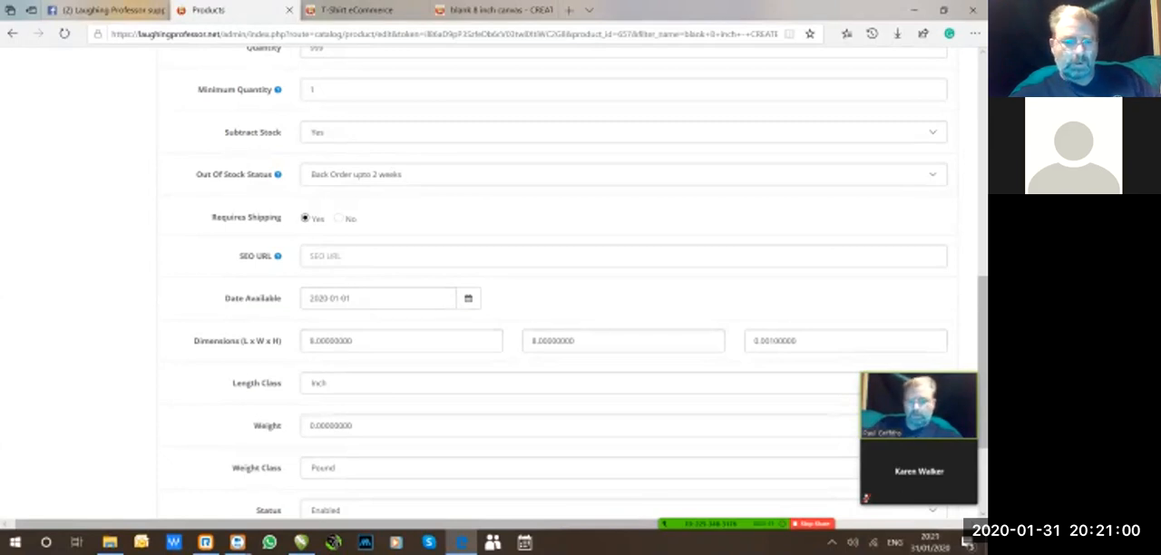
Check the product's options and general details, and save the product.
{"action": "scroll", "coordinate": [571, 272], "scroll_direction": "up", "scroll_amount": 6}
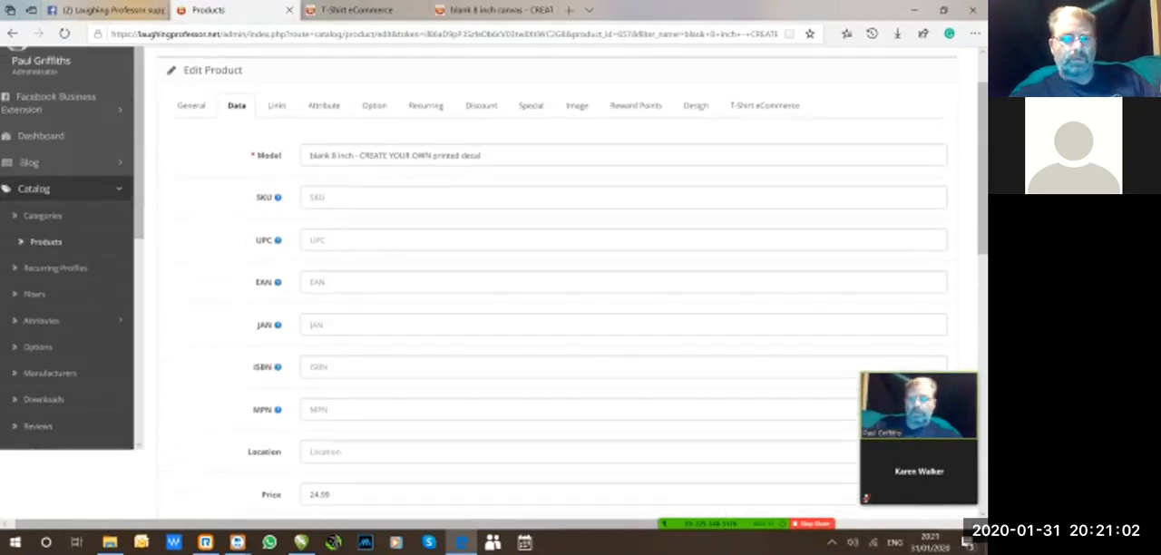
{"action": "left_click", "coordinate": [374, 105]}
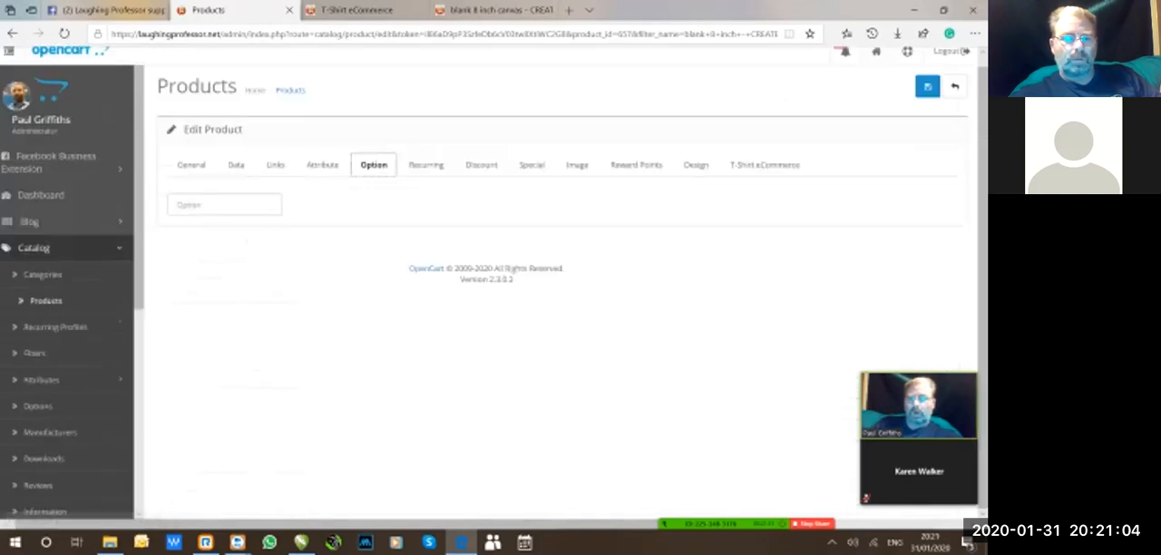
{"action": "left_click", "coordinate": [191, 164]}
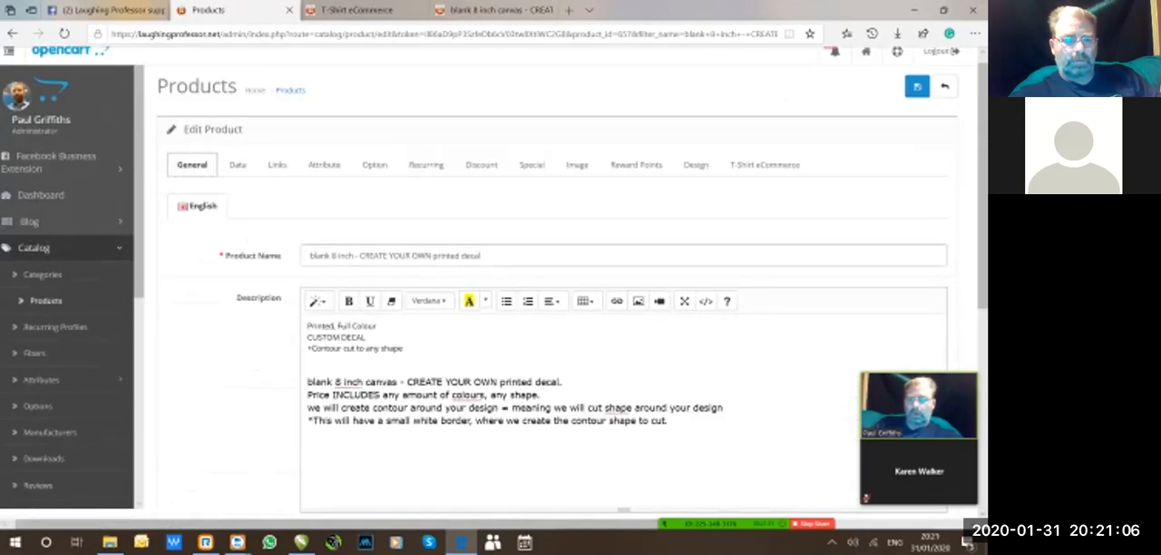
{"action": "scroll", "coordinate": [636, 165], "scroll_direction": "down", "scroll_amount": 3}
{"action": "scroll", "coordinate": [636, 166], "scroll_direction": "up", "scroll_amount": 3}
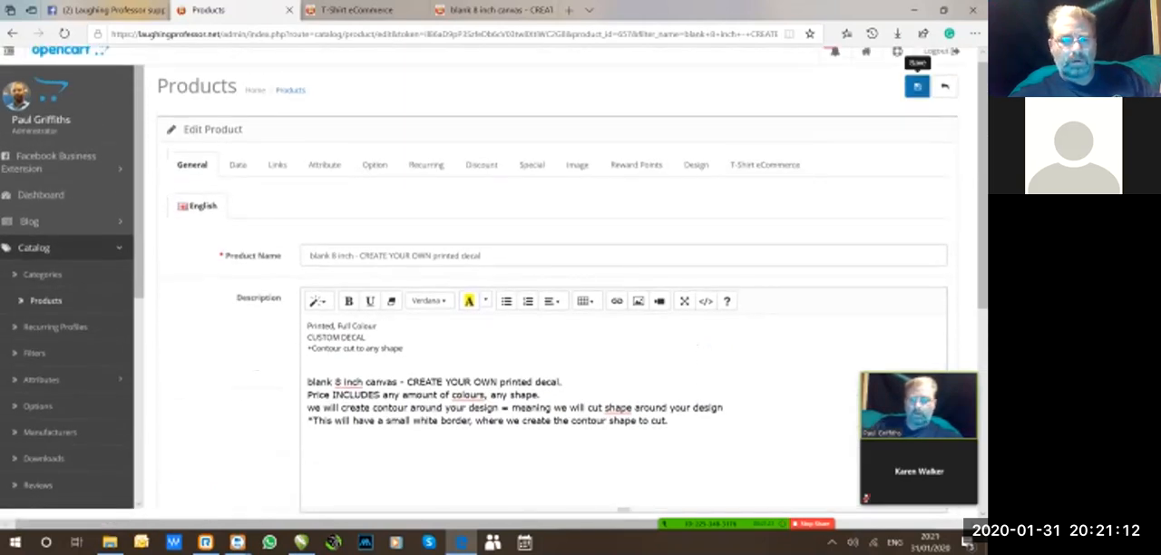
{"action": "left_click", "coordinate": [917, 86]}
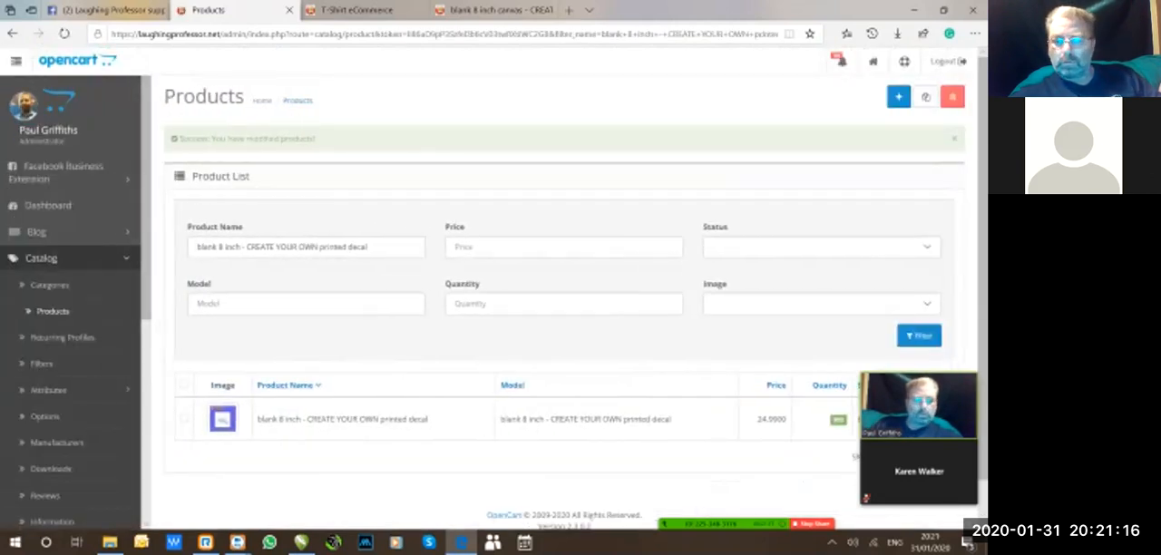
Reopen the blank 8 inch printed decal product for editing and show its general details.
{"action": "scroll", "coordinate": [570, 291], "scroll_direction": "down", "scroll_amount": 1}
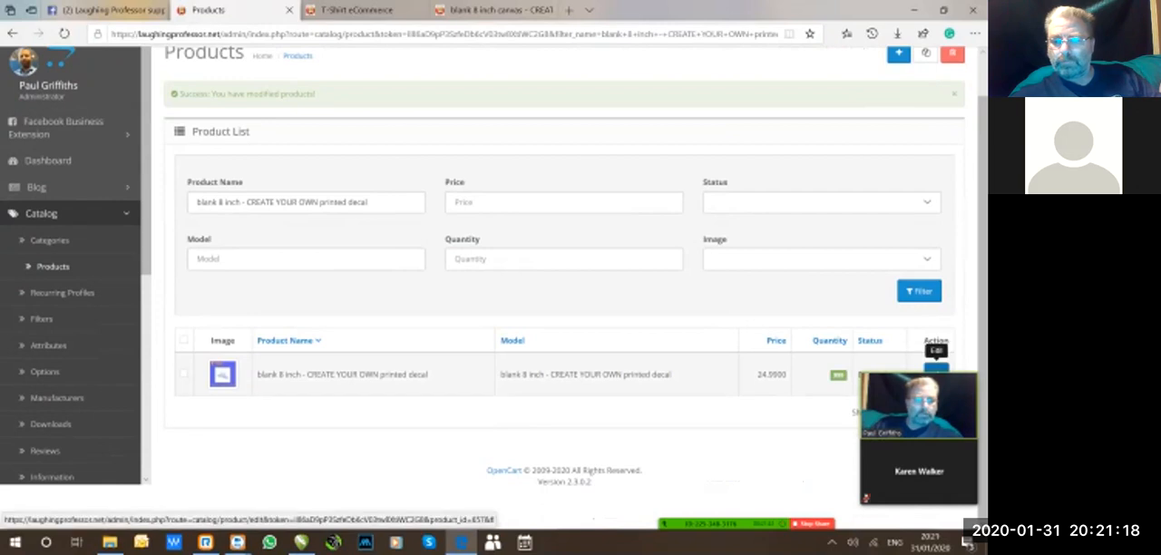
{"action": "left_click", "coordinate": [936, 369]}
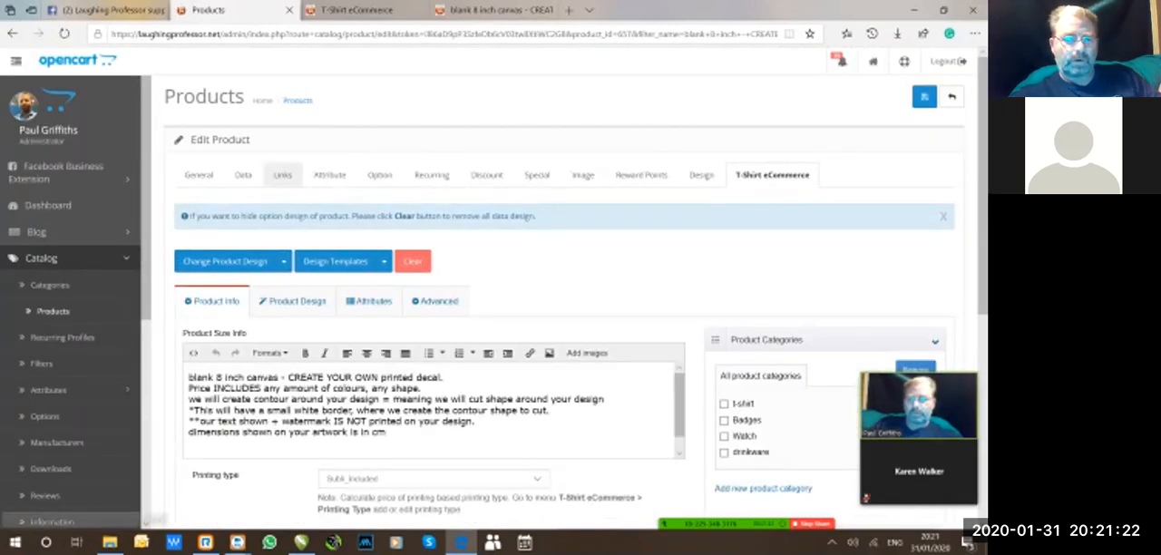
{"action": "scroll", "coordinate": [282, 175], "scroll_direction": "down", "scroll_amount": 1}
{"action": "left_click", "coordinate": [199, 114]}
{"action": "scroll", "coordinate": [199, 115], "scroll_direction": "up", "scroll_amount": 1}
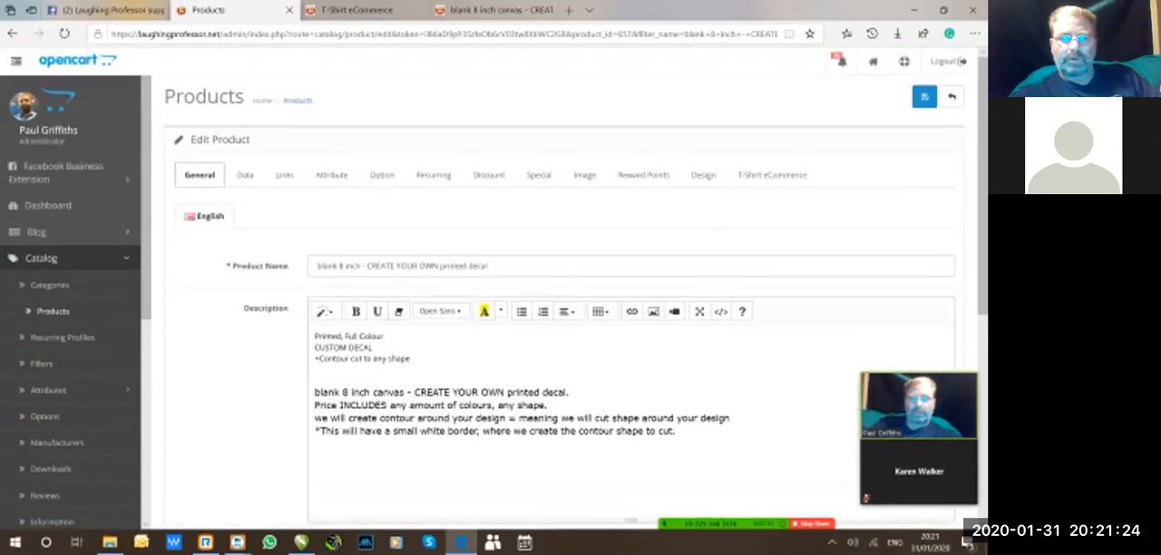
Compare the T-Shirt eCommerce Product Size Info text with the product's general description.
{"action": "left_click", "coordinate": [771, 175]}
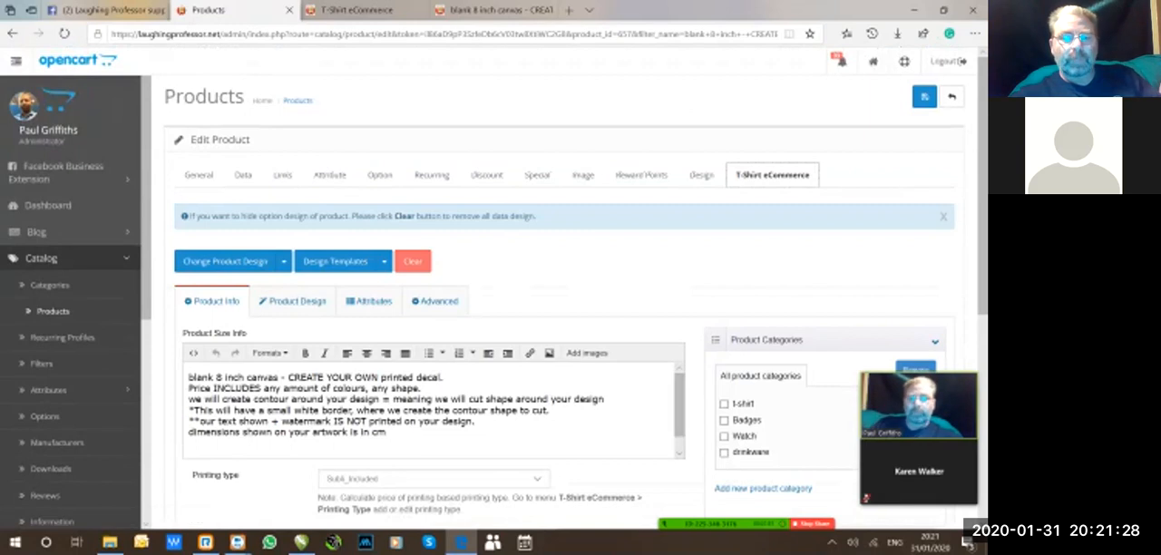
{"action": "scroll", "coordinate": [563, 290], "scroll_direction": "down", "scroll_amount": 2}
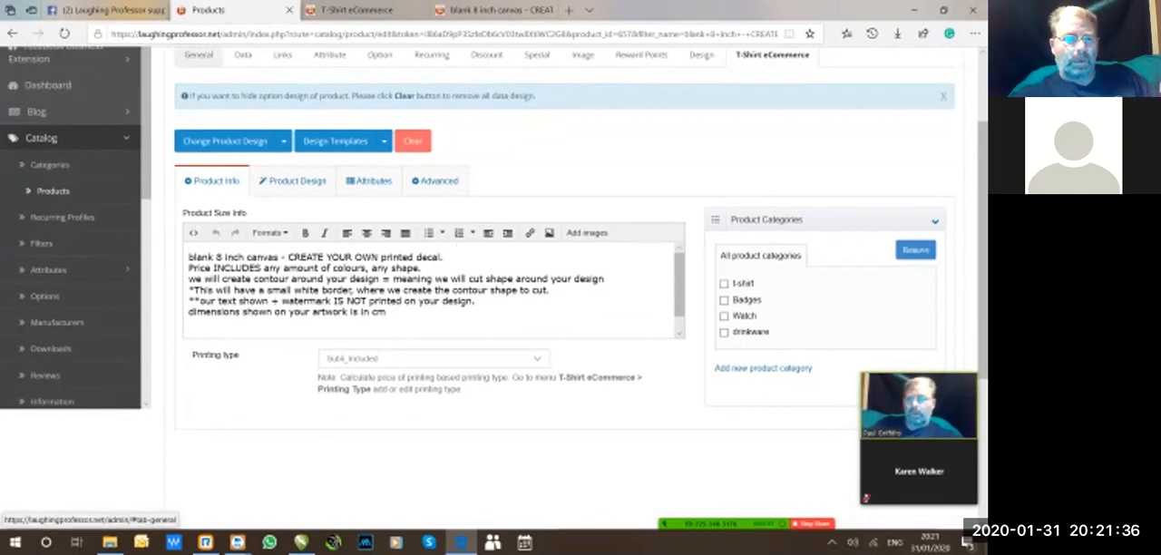
{"action": "left_click", "coordinate": [199, 55]}
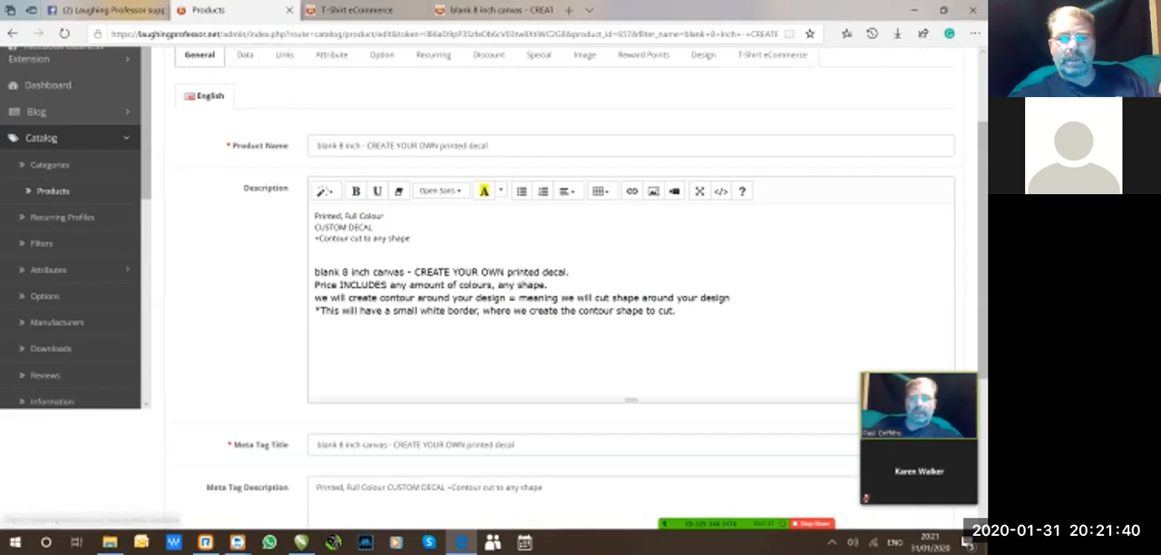
{"action": "left_click", "coordinate": [771, 54]}
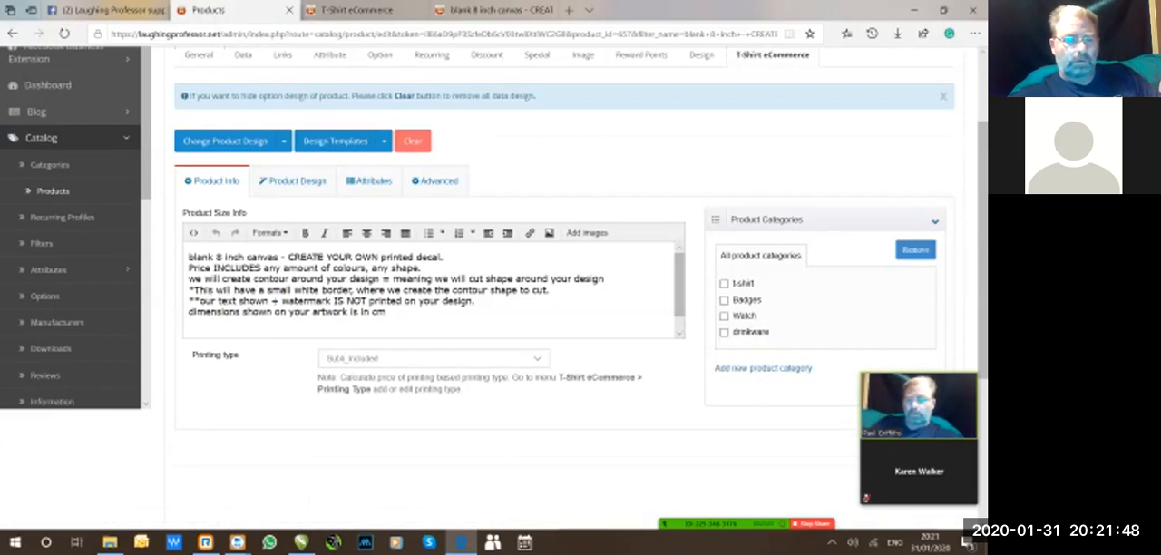
Copy the entire Product Size Info text and clear the product's design data.
{"action": "key", "text": "ctrl+a"}
{"action": "key", "text": "ctrl+c"}
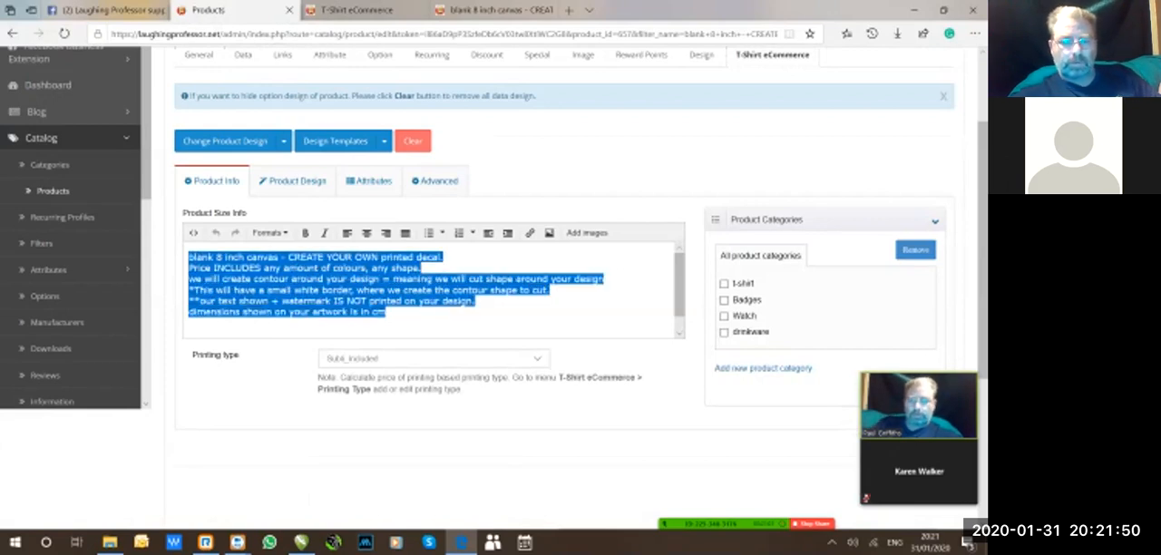
{"action": "left_click", "coordinate": [413, 140]}
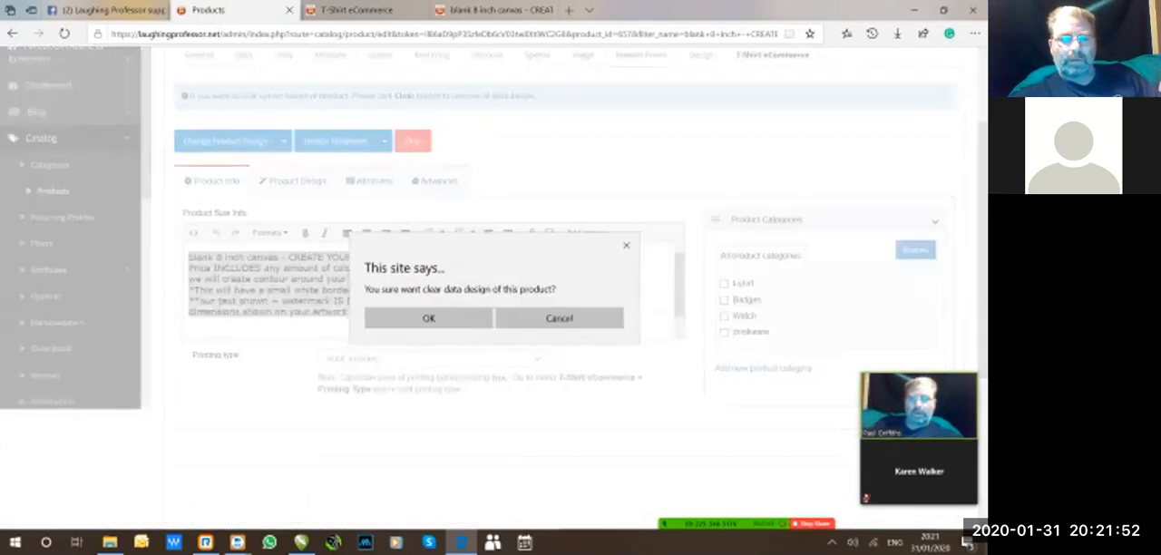
{"action": "left_click", "coordinate": [428, 318]}
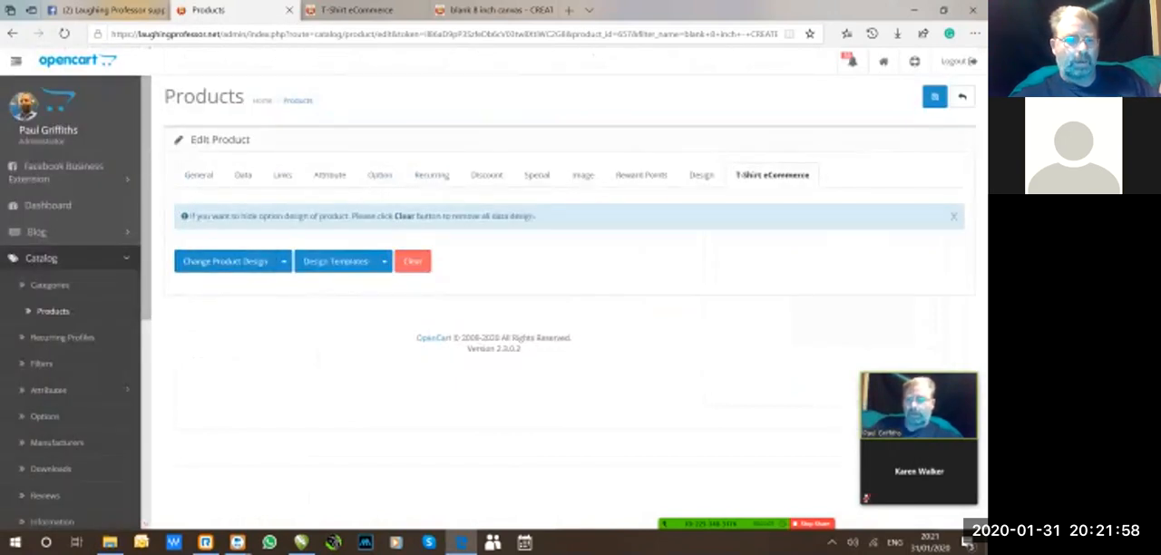
View the list of existing product designs.
{"action": "left_click", "coordinate": [283, 261]}
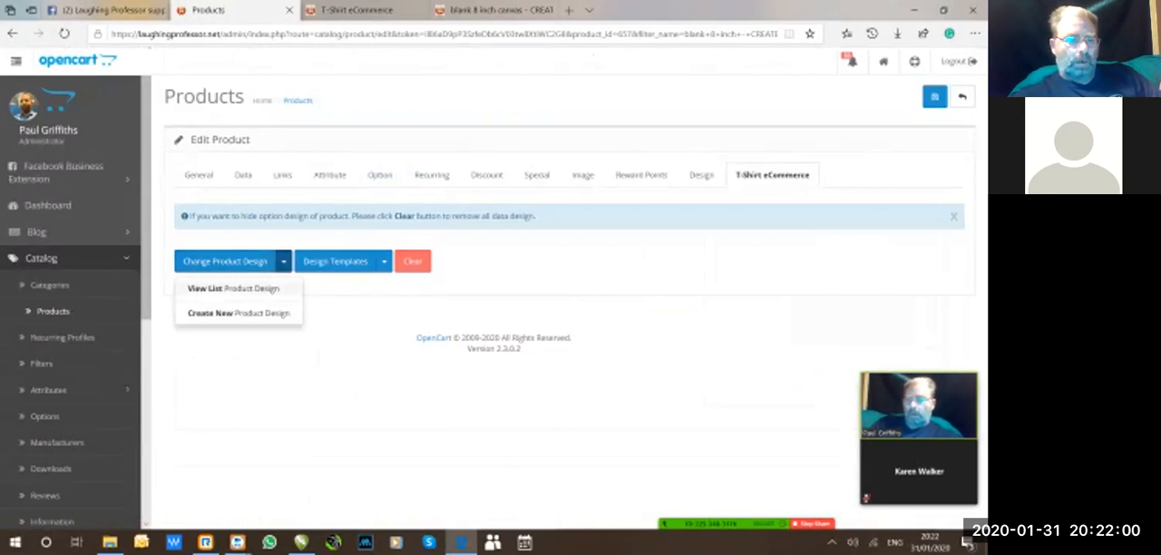
{"action": "left_click", "coordinate": [238, 288]}
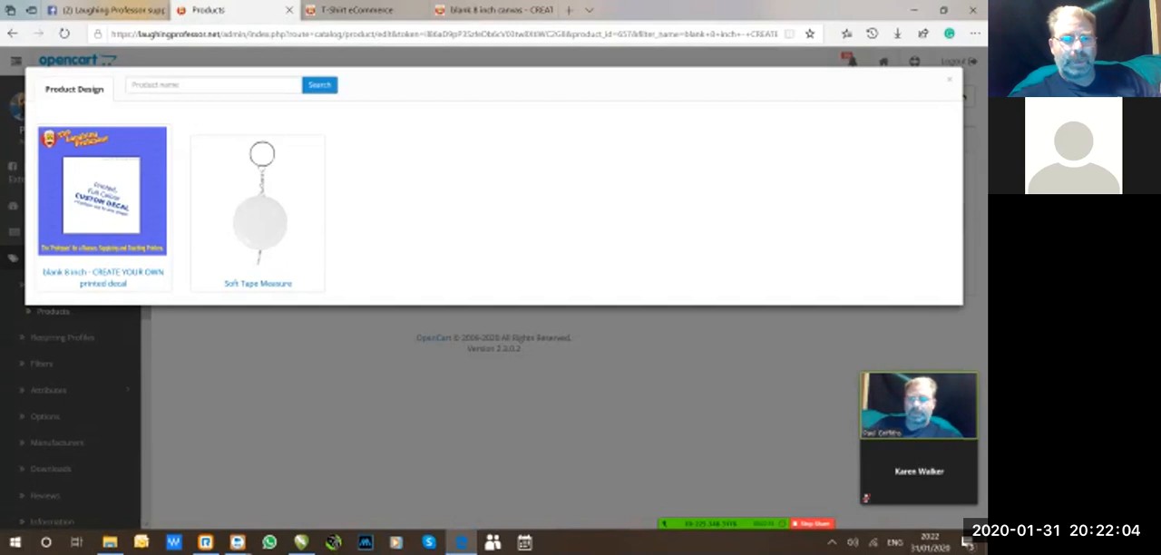
{"action": "left_click", "coordinate": [103, 192]}
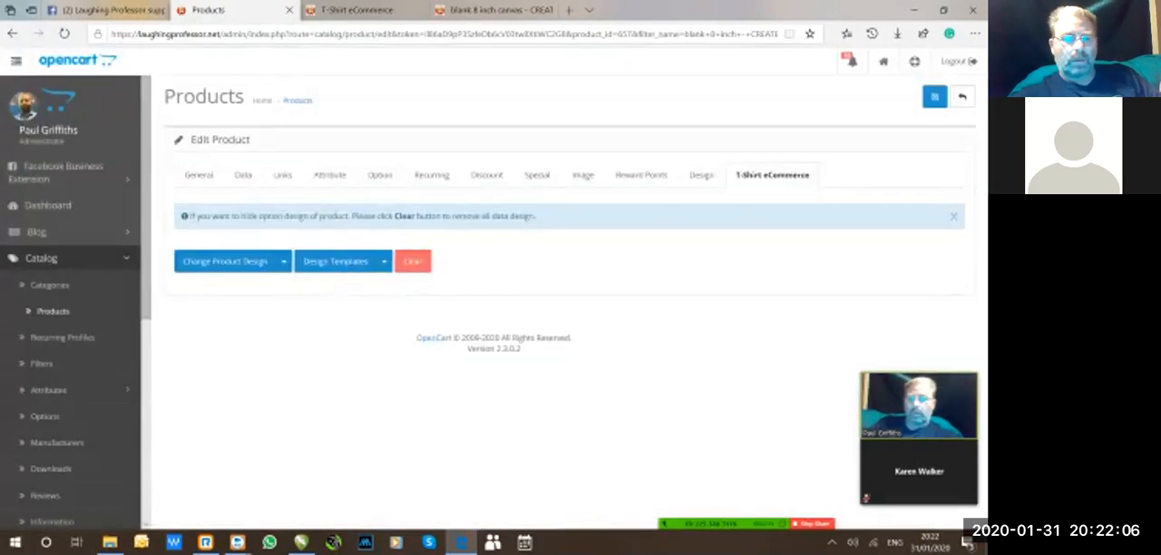
Create a new product design and paste the copied decal text into its Product Size Info.
{"action": "left_click", "coordinate": [283, 261]}
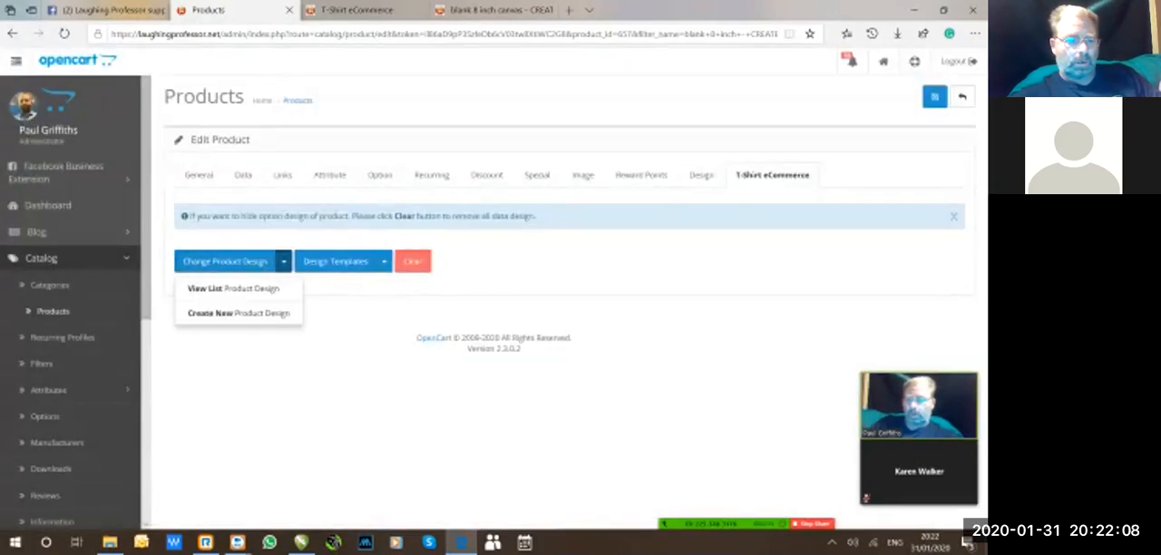
{"action": "left_click", "coordinate": [227, 313]}
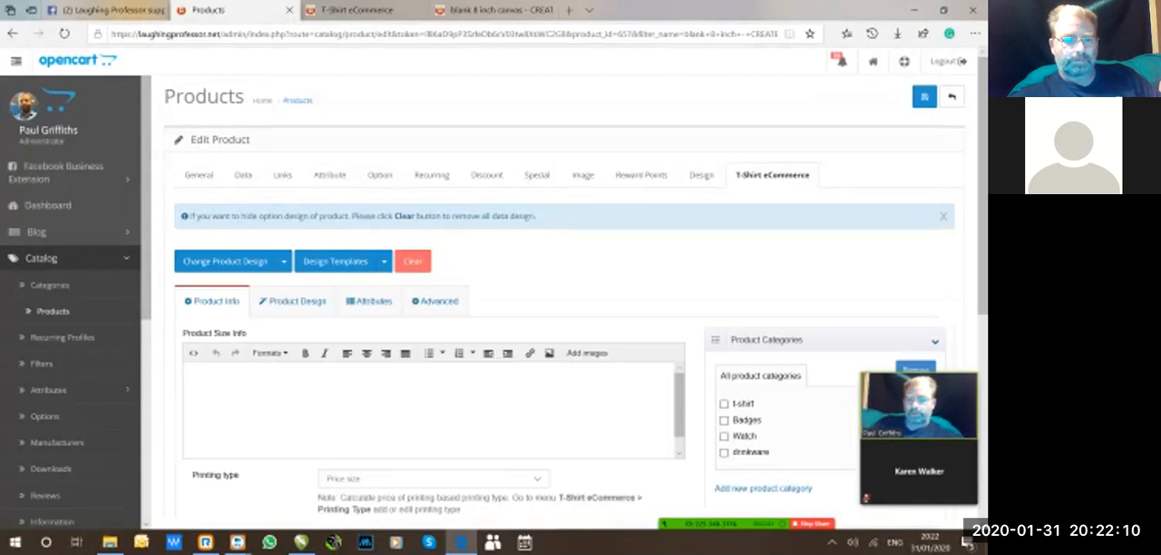
{"action": "scroll", "coordinate": [563, 299], "scroll_direction": "down", "scroll_amount": 2}
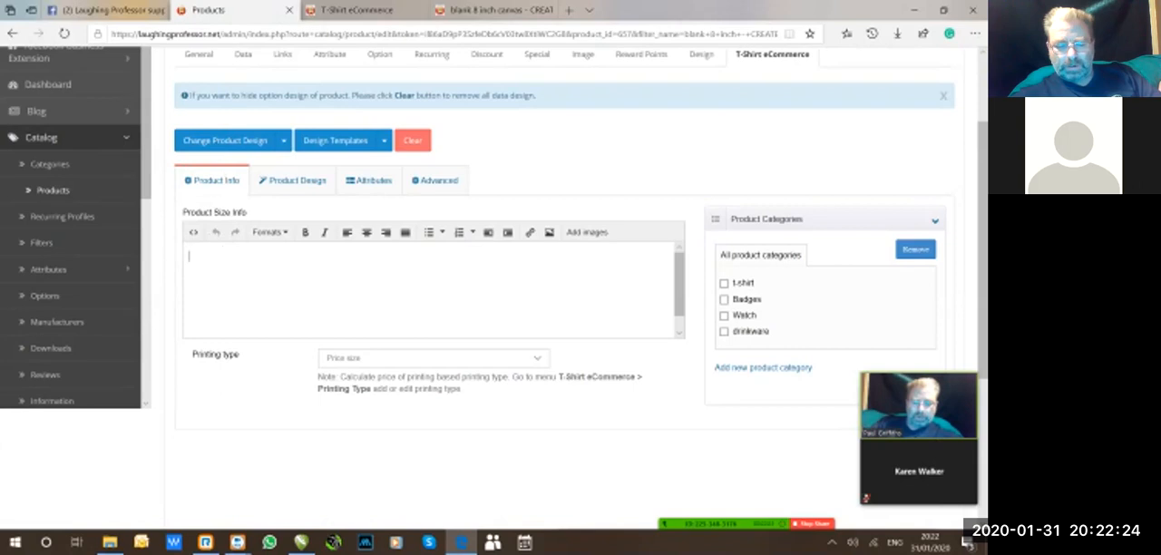
{"action": "key", "text": "ctrl+v"}
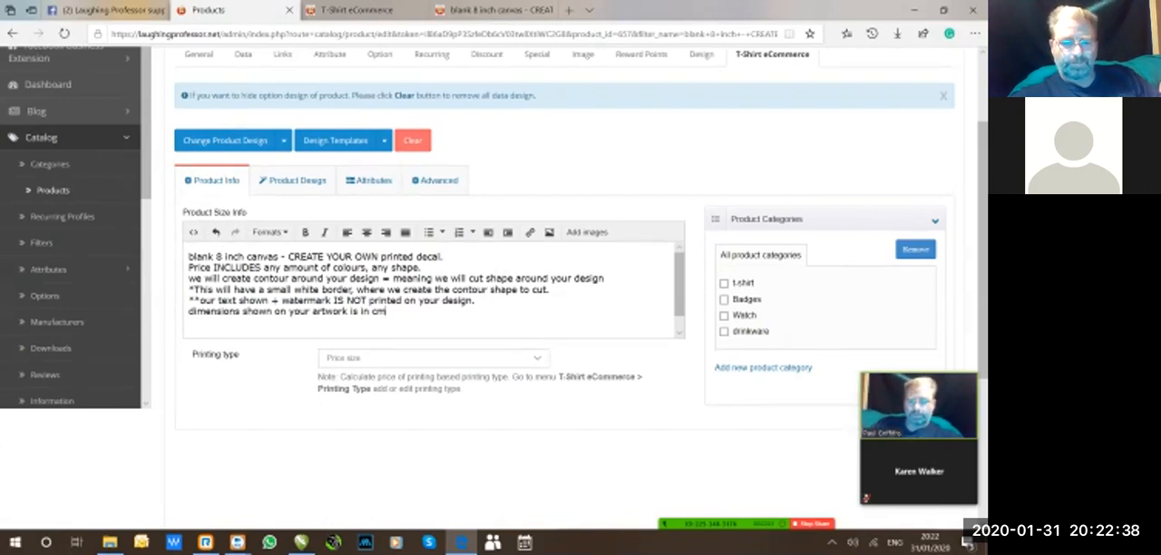
Set the design's printing type to Subli_Included.
{"action": "left_click", "coordinate": [537, 358]}
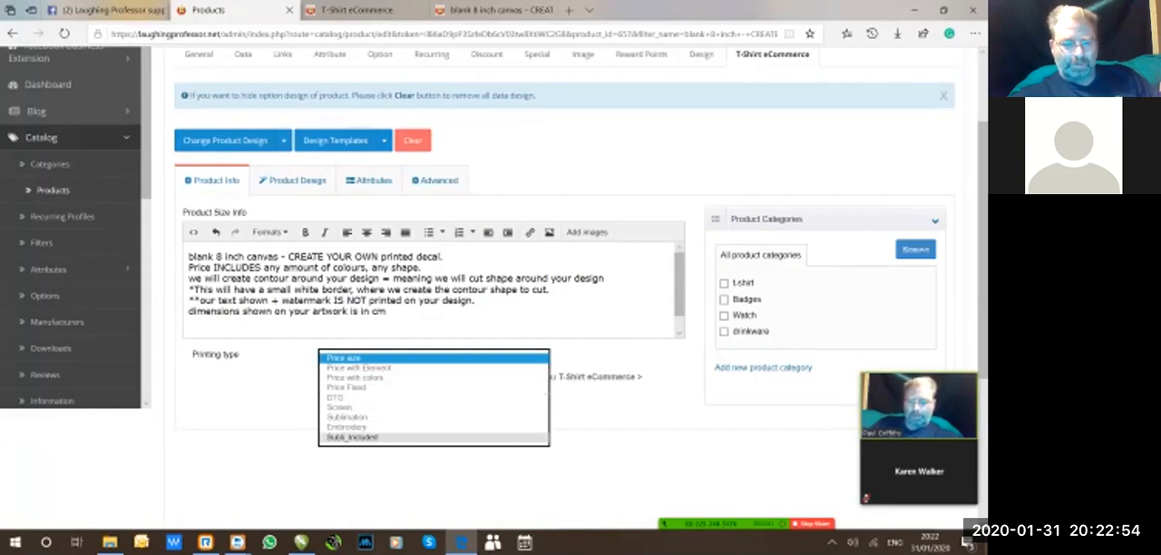
{"action": "left_click", "coordinate": [354, 437]}
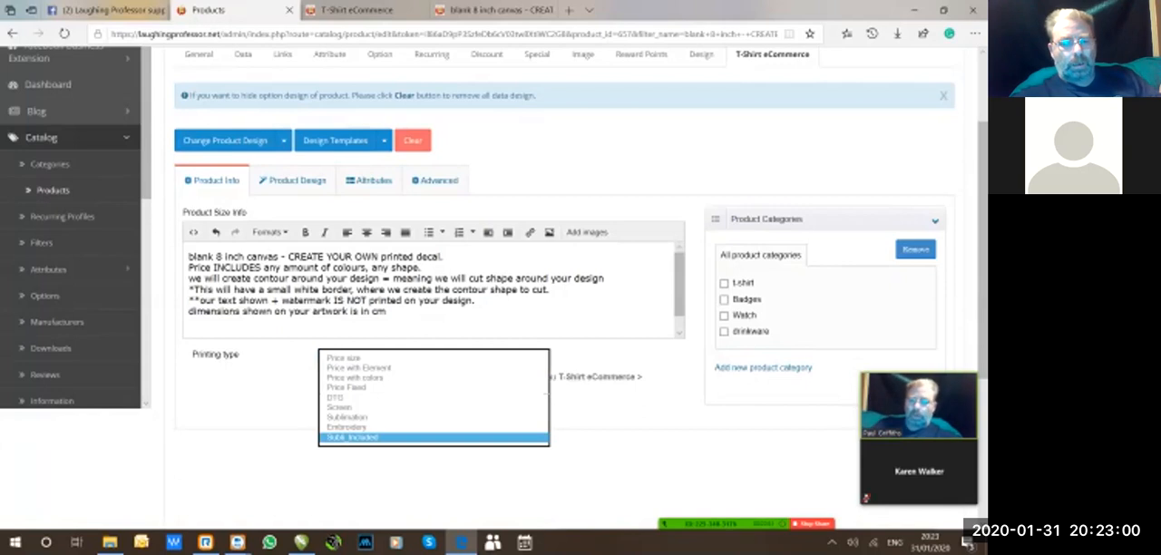
{"action": "left_click", "coordinate": [433, 437]}
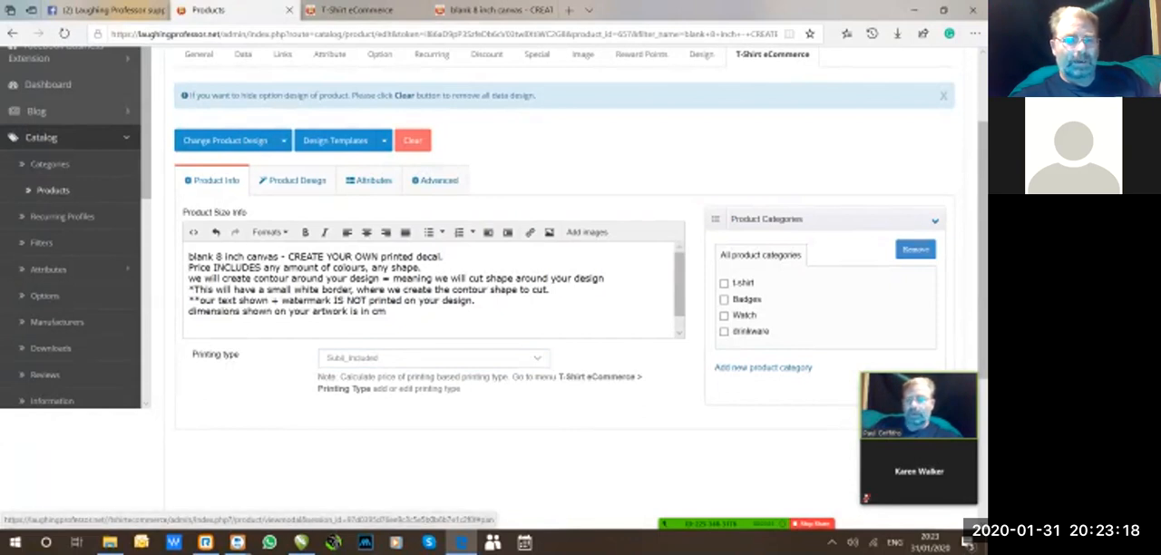
Recheck the price in the product's data settings.
{"action": "left_click", "coordinate": [243, 55]}
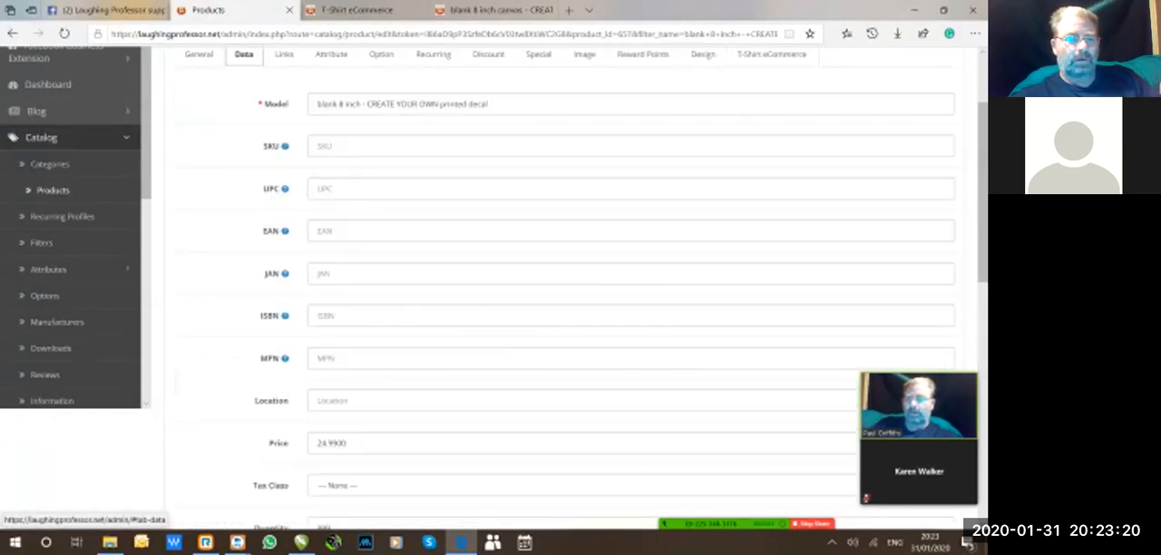
{"action": "left_click", "coordinate": [630, 316]}
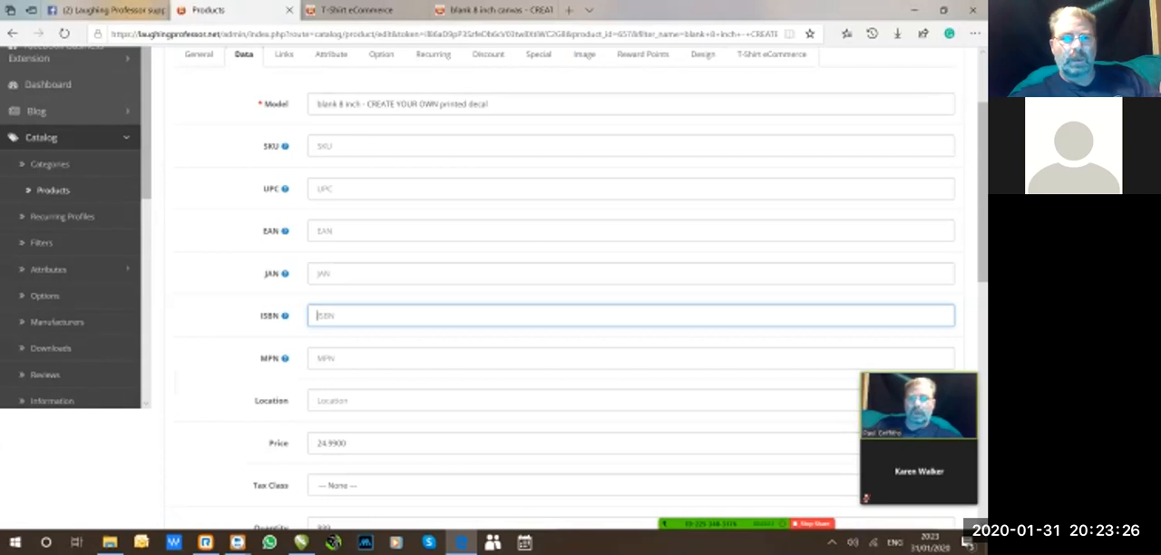
Open the image library to add an image to the front view of the T-Shirt eCommerce product design.
{"action": "left_click", "coordinate": [771, 54]}
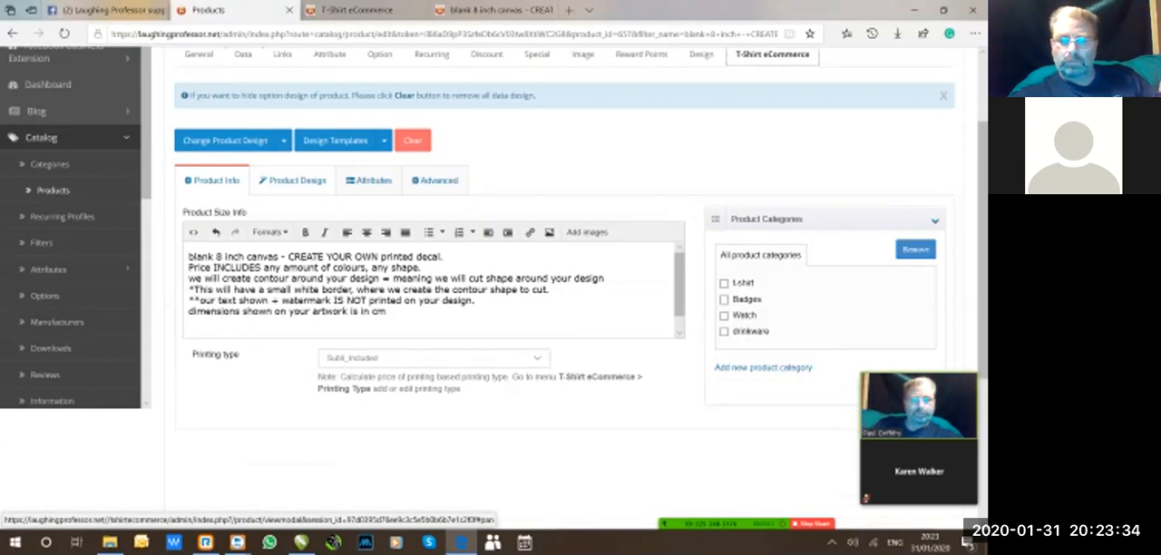
{"action": "left_click", "coordinate": [293, 181]}
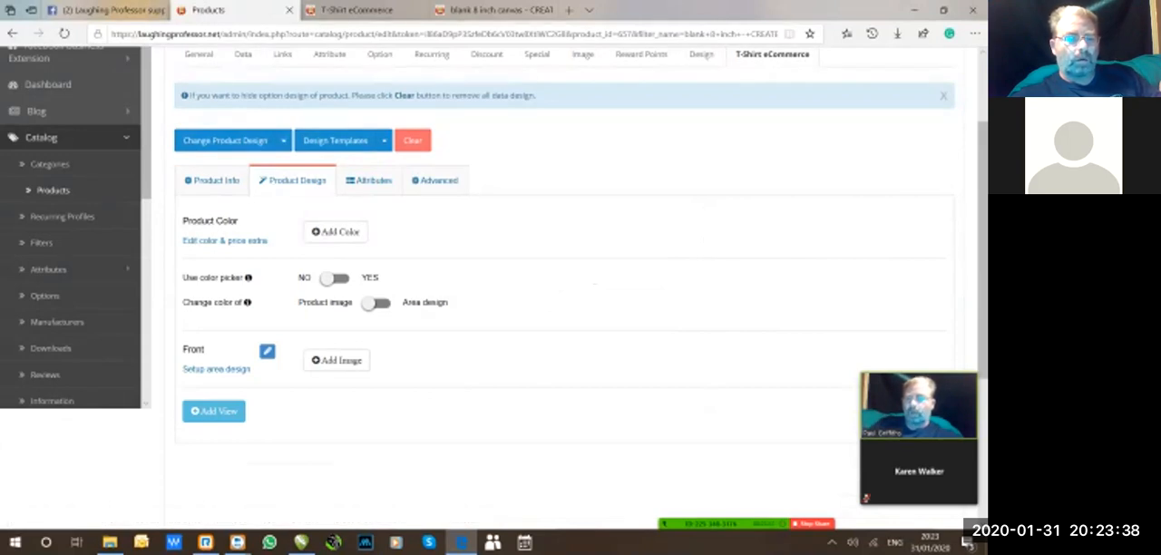
{"action": "left_click", "coordinate": [337, 360]}
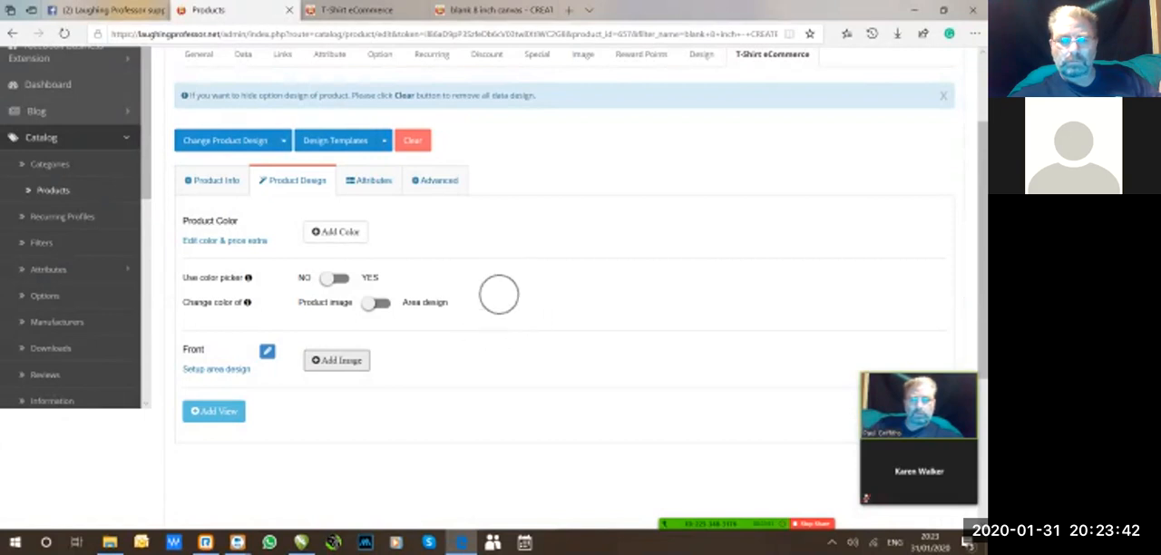
{"action": "scroll", "coordinate": [563, 273], "scroll_direction": "down", "scroll_amount": 1}
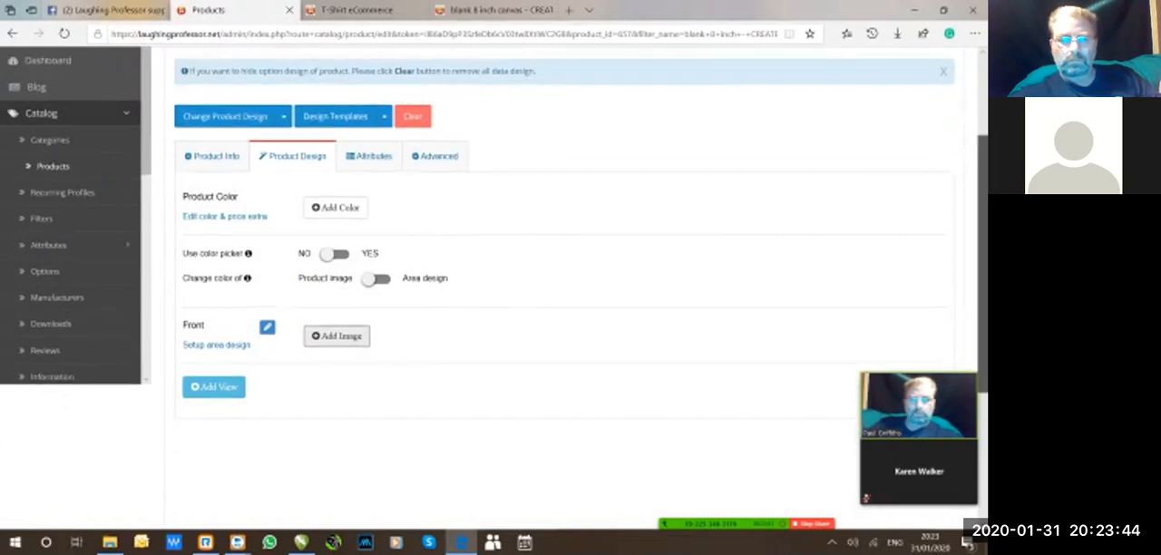
{"action": "left_click", "coordinate": [336, 277]}
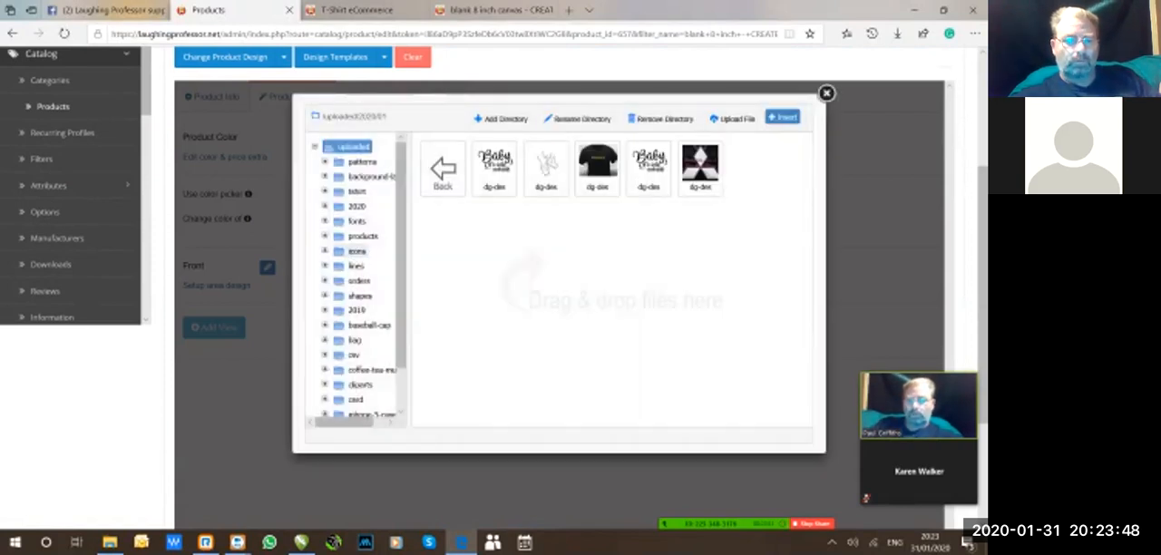
Browse the tshirt, fonts and products image folders for a suitable product blank.
{"action": "left_click", "coordinate": [362, 236]}
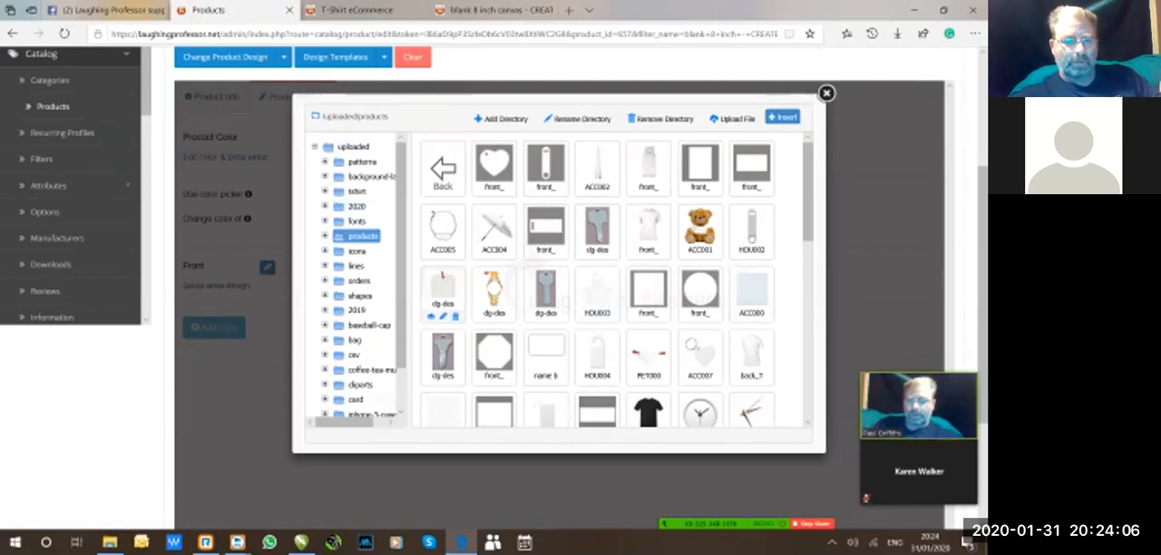
{"action": "left_click", "coordinate": [356, 191]}
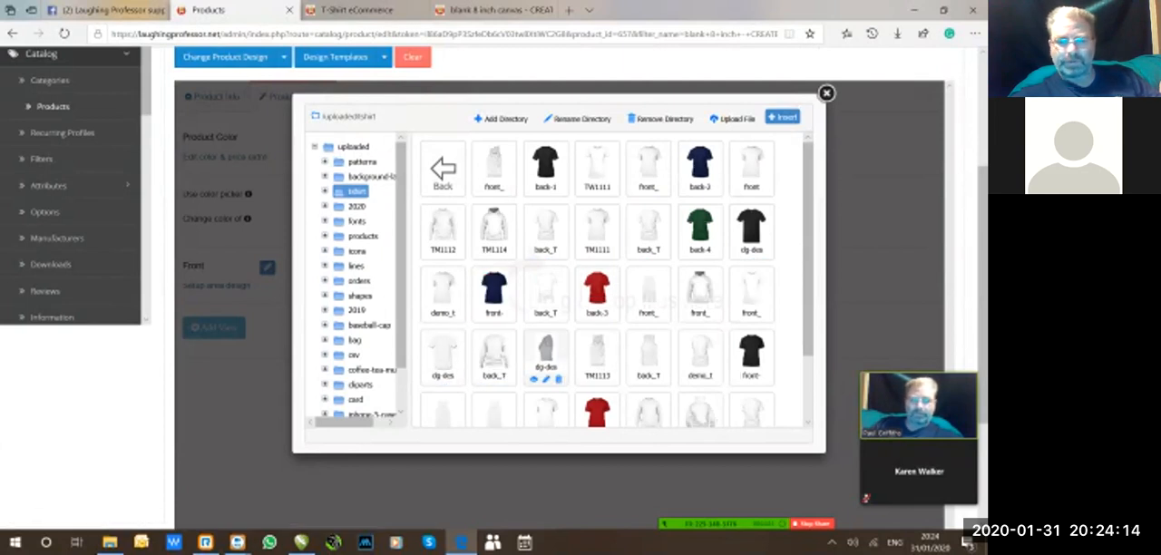
{"action": "left_click", "coordinate": [356, 220]}
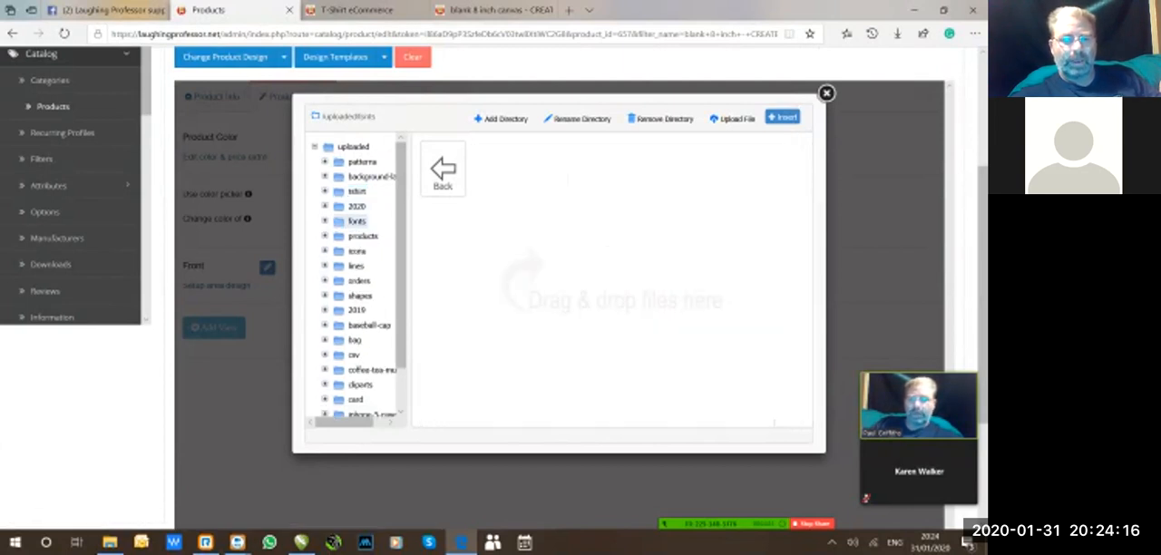
{"action": "left_click", "coordinate": [363, 236]}
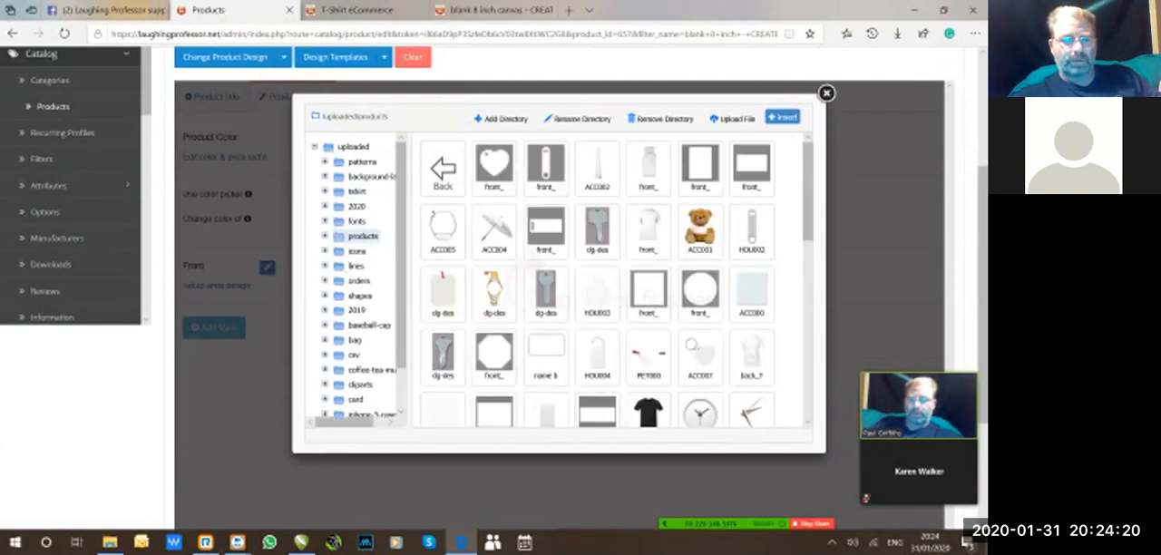
{"action": "key", "text": "ctrl"}
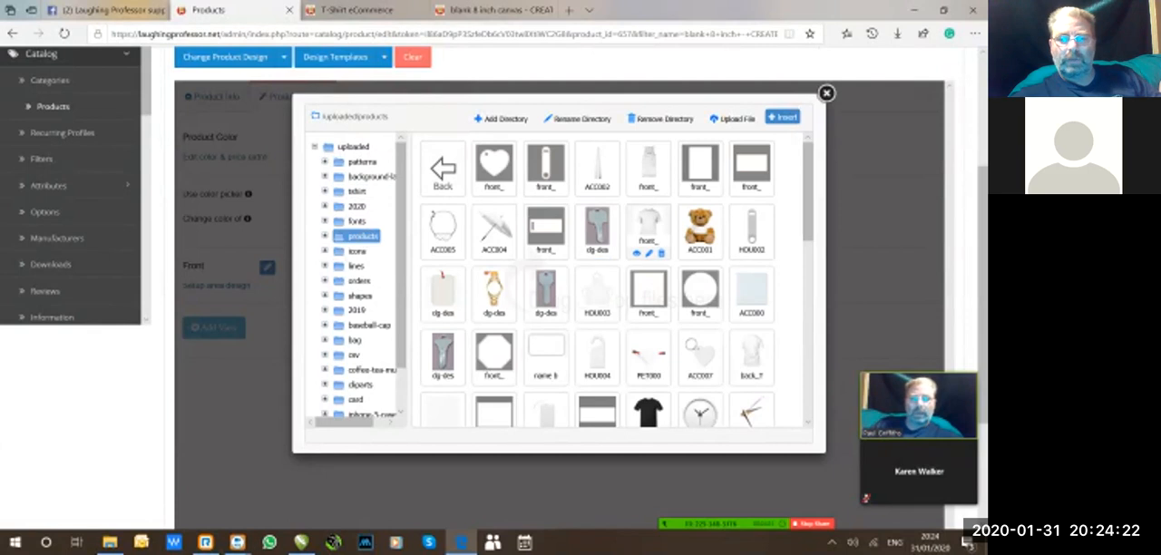
{"action": "scroll", "coordinate": [612, 272], "scroll_direction": "down", "scroll_amount": 10}
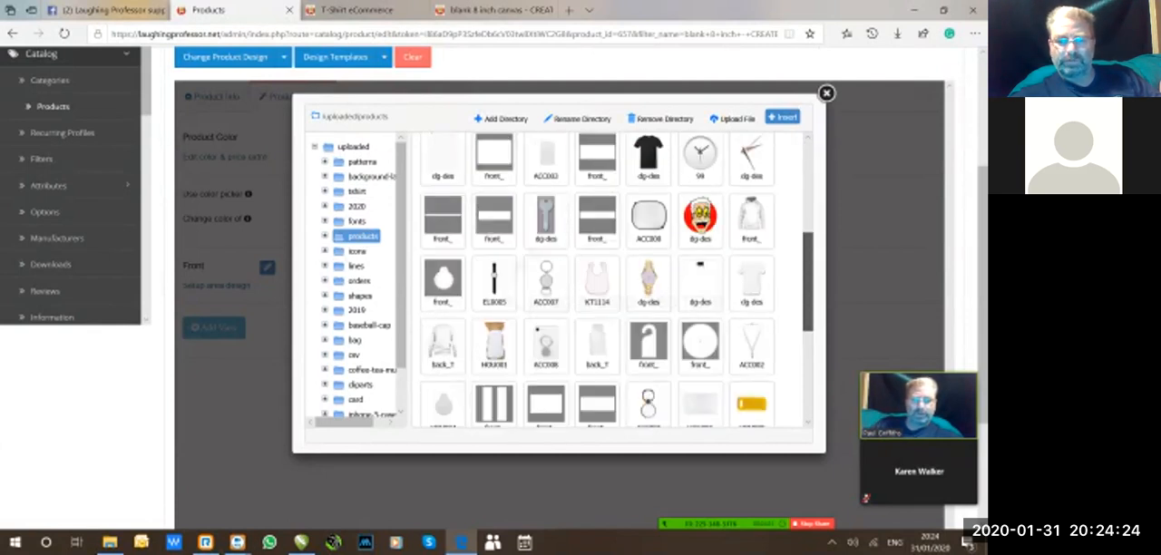
{"action": "scroll", "coordinate": [613, 276], "scroll_direction": "up", "scroll_amount": 6}
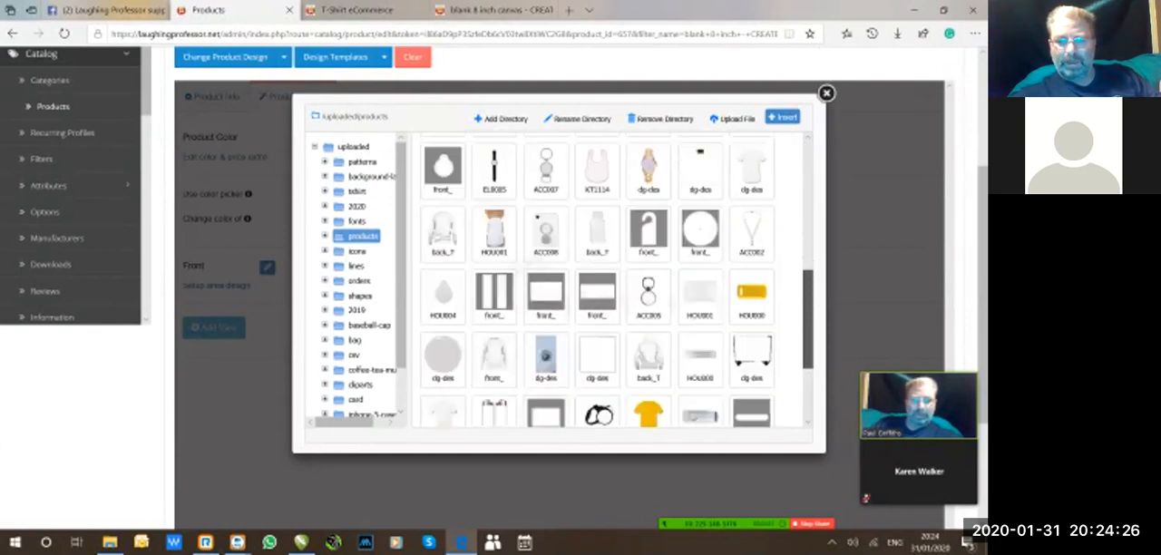
{"action": "scroll", "coordinate": [612, 277], "scroll_direction": "up", "scroll_amount": 3}
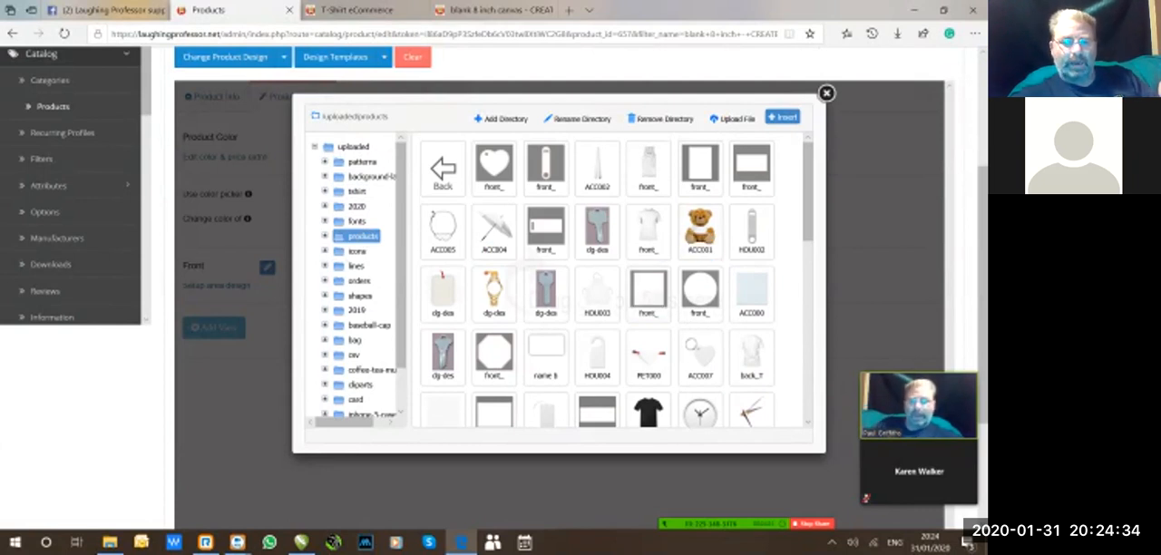
{"action": "key", "text": "ctrl"}
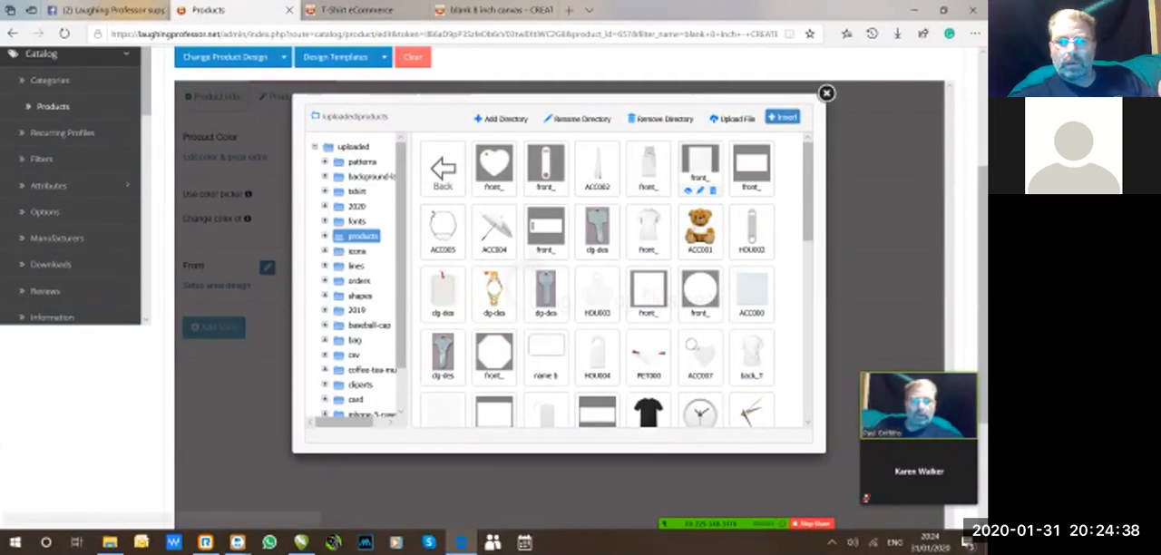
{"action": "scroll", "coordinate": [617, 281], "scroll_direction": "down", "scroll_amount": 5}
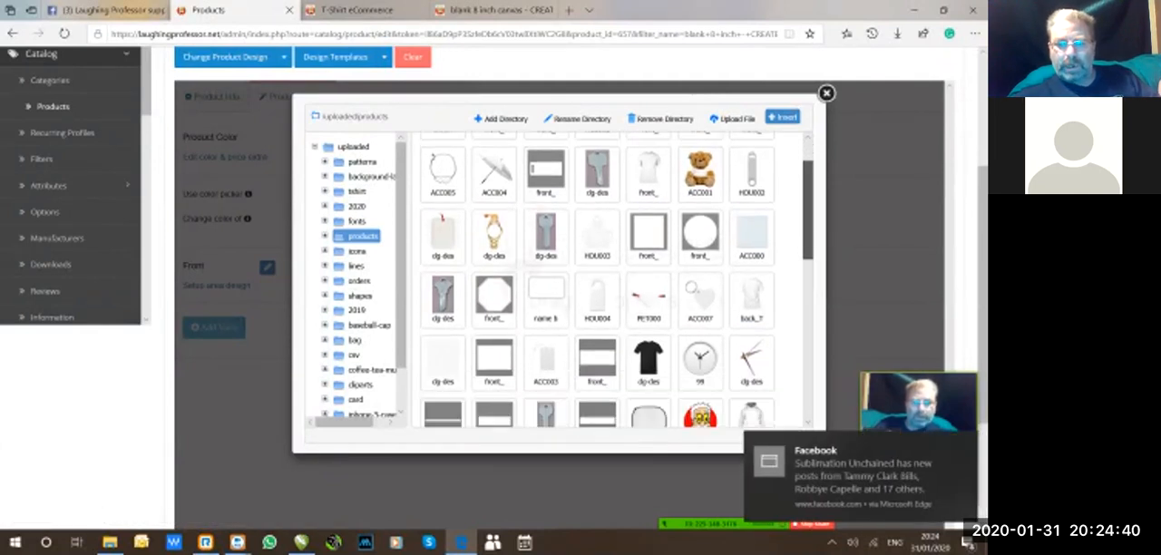
{"action": "scroll", "coordinate": [616, 282], "scroll_direction": "up", "scroll_amount": 5}
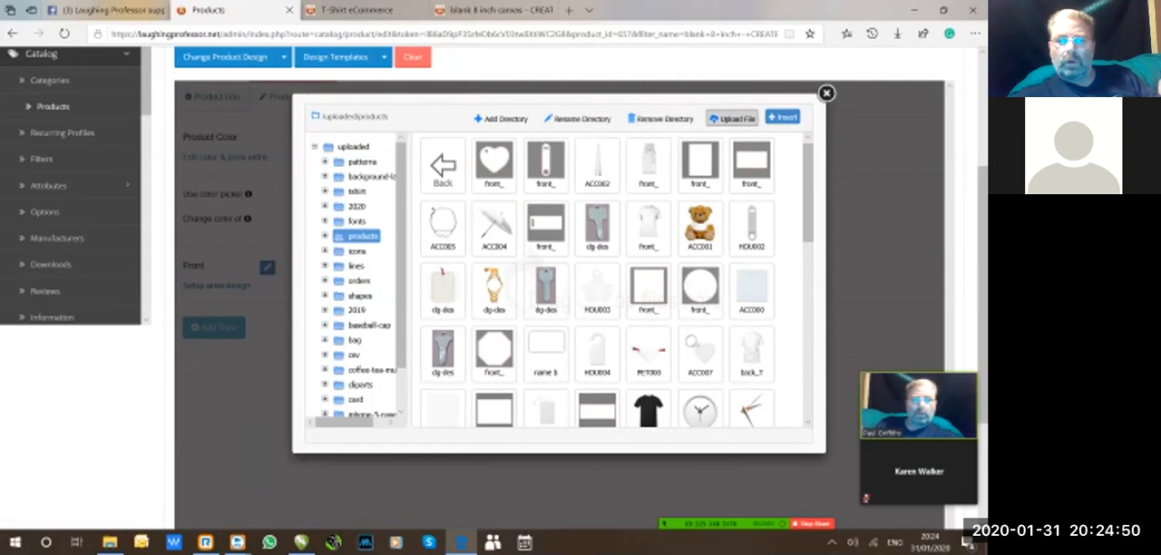
Find house 3in blank in the 02 PROFESSOR CUSTOMERS ARTWOK JOBS folder by searching for "house", and upload it to the products folder.
{"action": "left_click", "coordinate": [733, 118]}
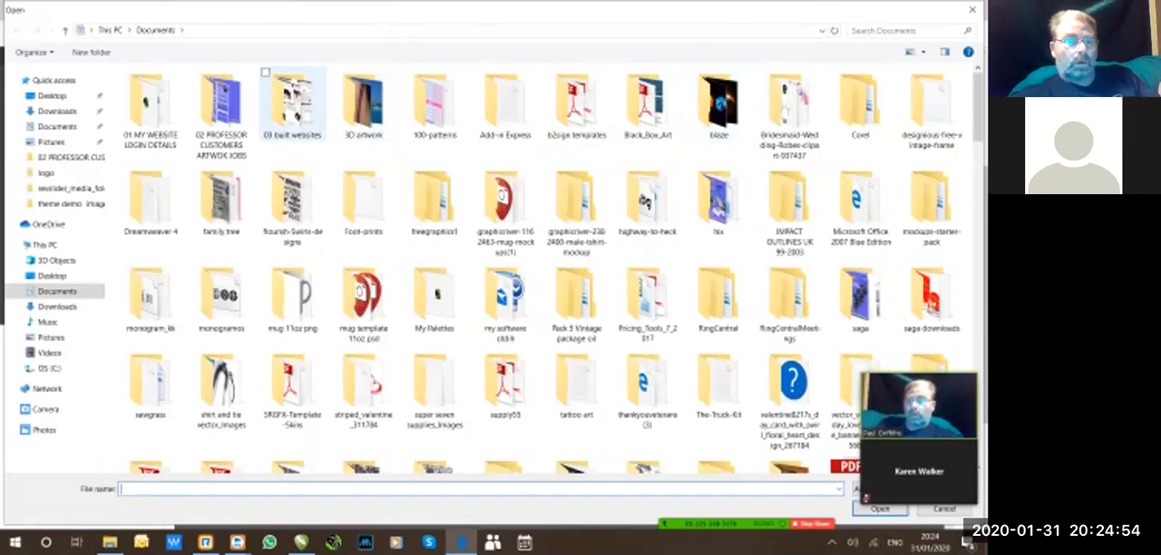
{"action": "double_click", "coordinate": [221, 104]}
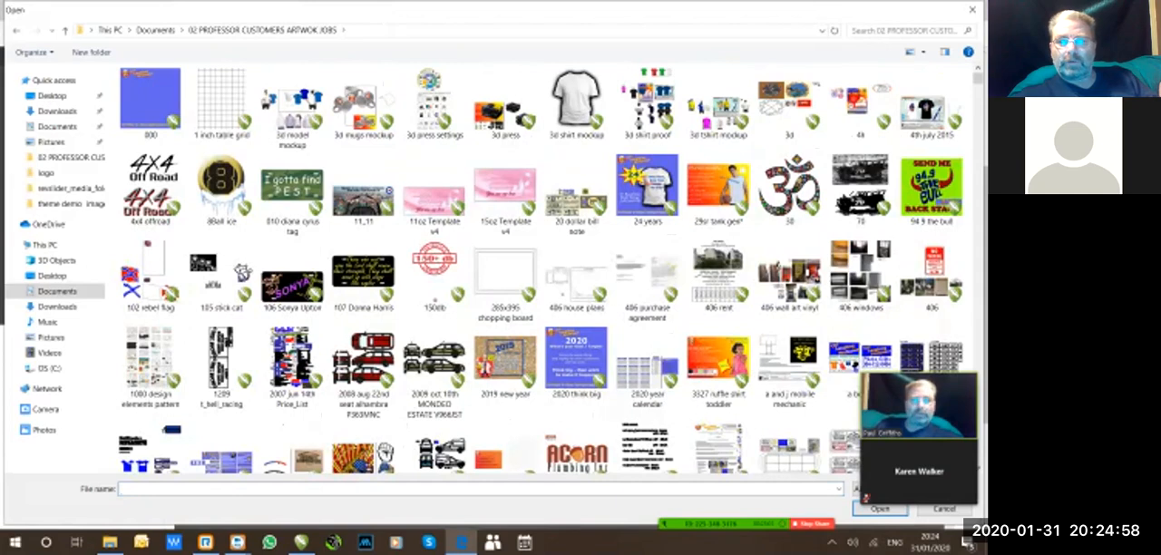
{"action": "left_click", "coordinate": [903, 31]}
{"action": "left_click", "coordinate": [859, 45]}
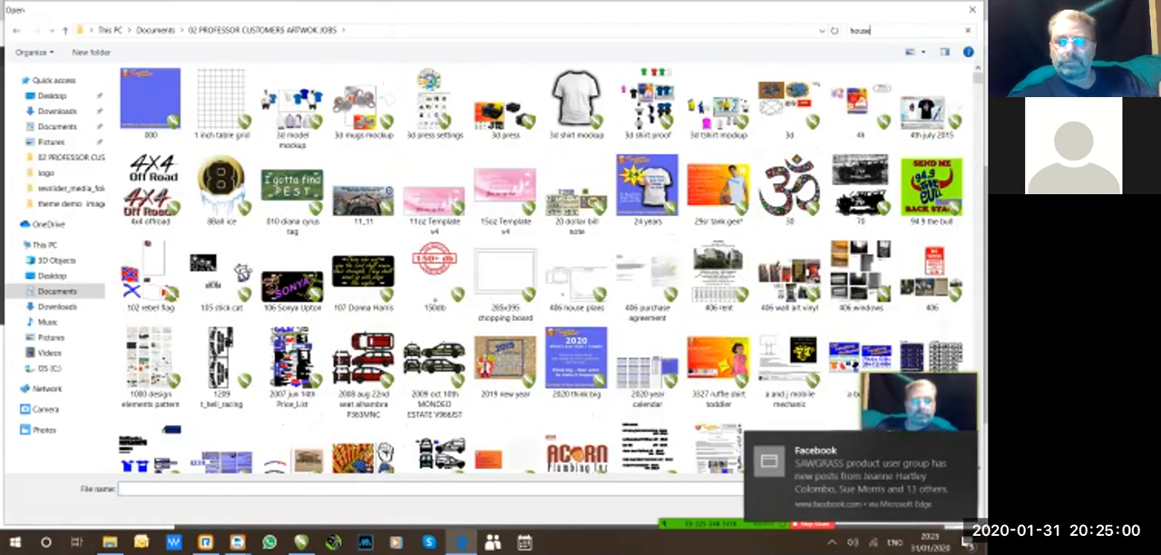
{"action": "left_click", "coordinate": [151, 108]}
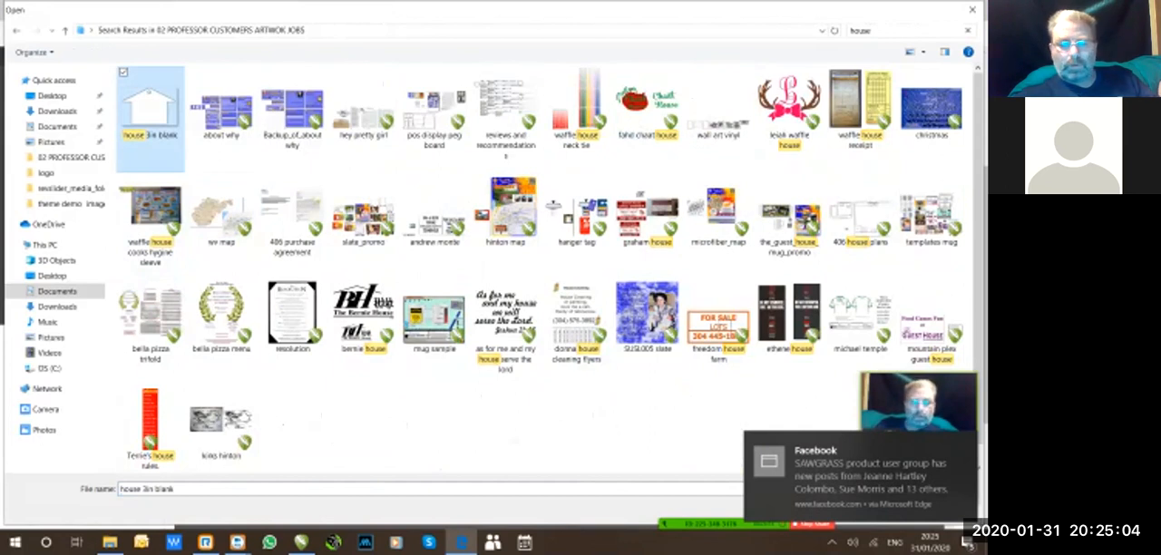
{"action": "left_click", "coordinate": [964, 445]}
{"action": "left_click", "coordinate": [880, 509]}
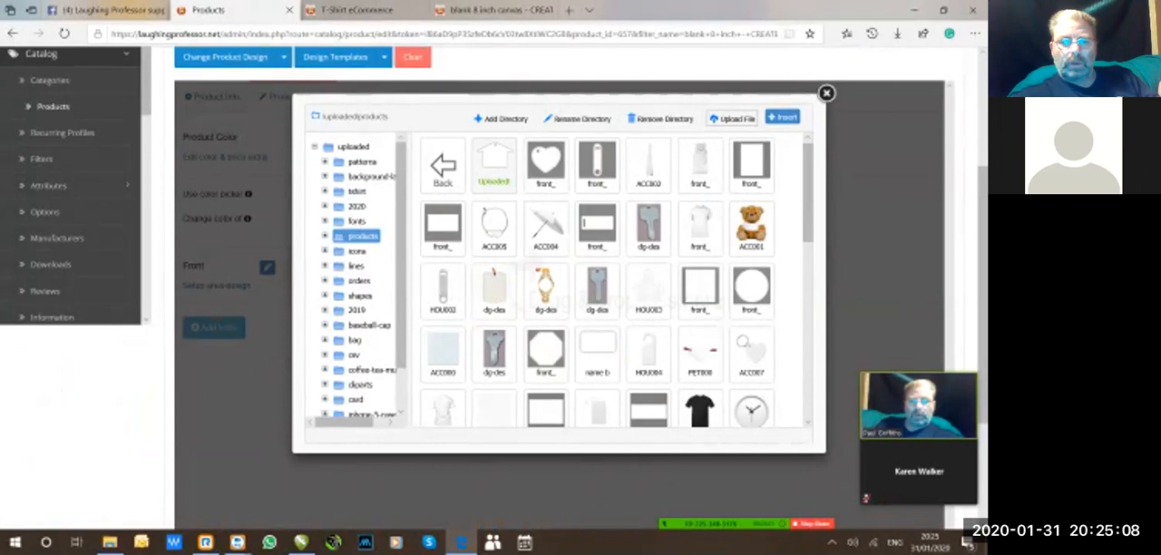
Insert the uploaded house blank as the front view's product image.
{"action": "left_click", "coordinate": [494, 166]}
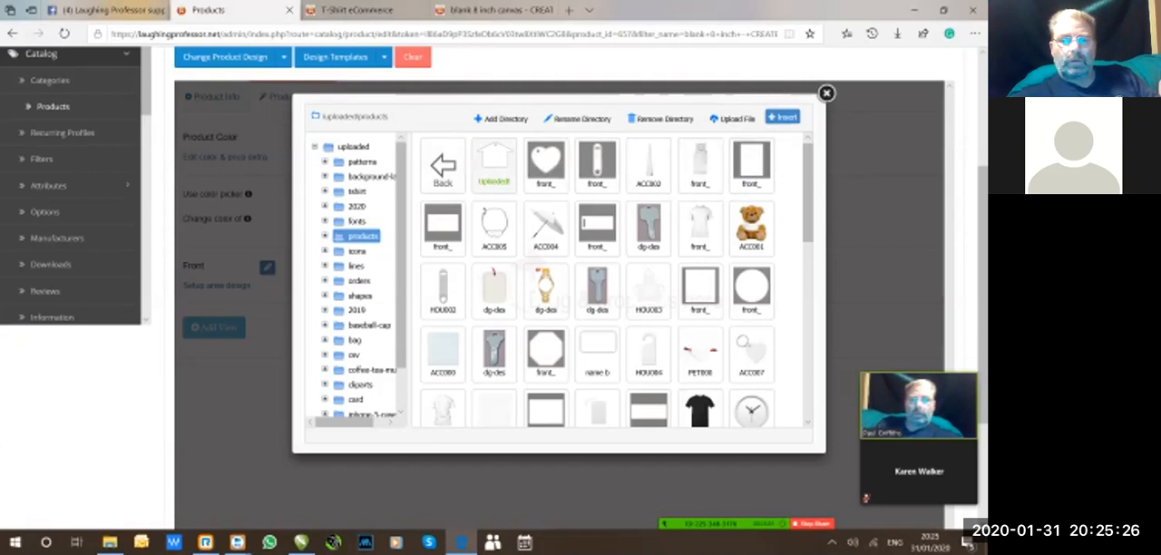
{"action": "left_click", "coordinate": [490, 167]}
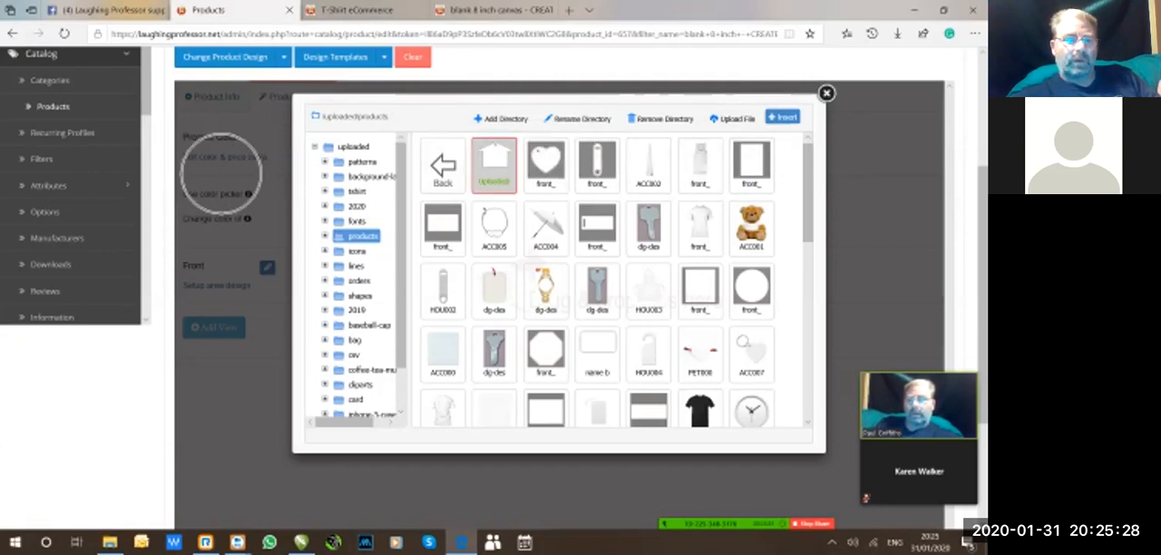
{"action": "key", "text": "ctrl"}
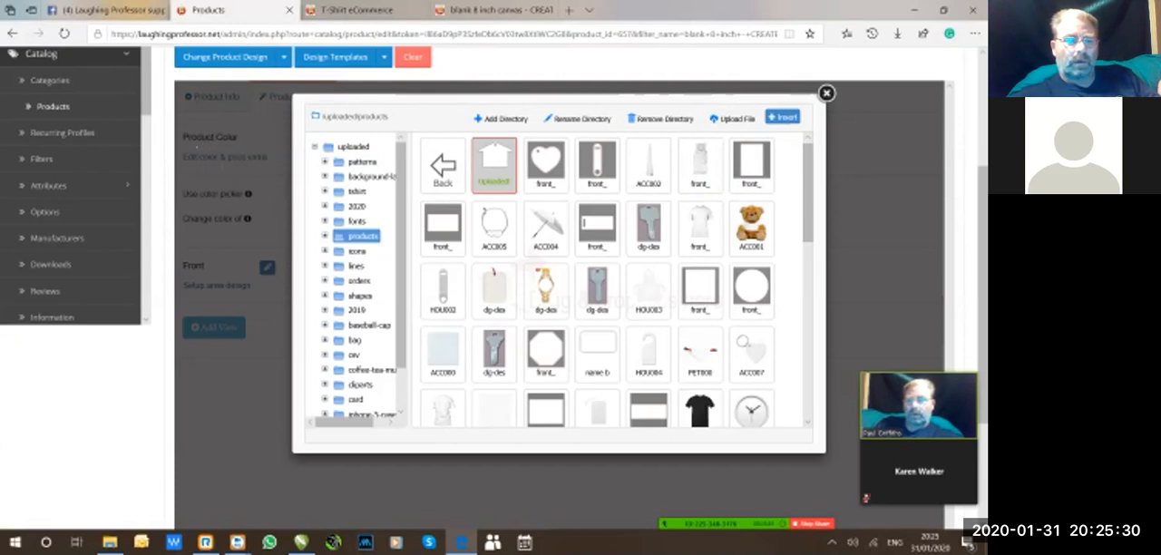
{"action": "key", "text": "ctrl"}
{"action": "key", "text": "ctrl"}
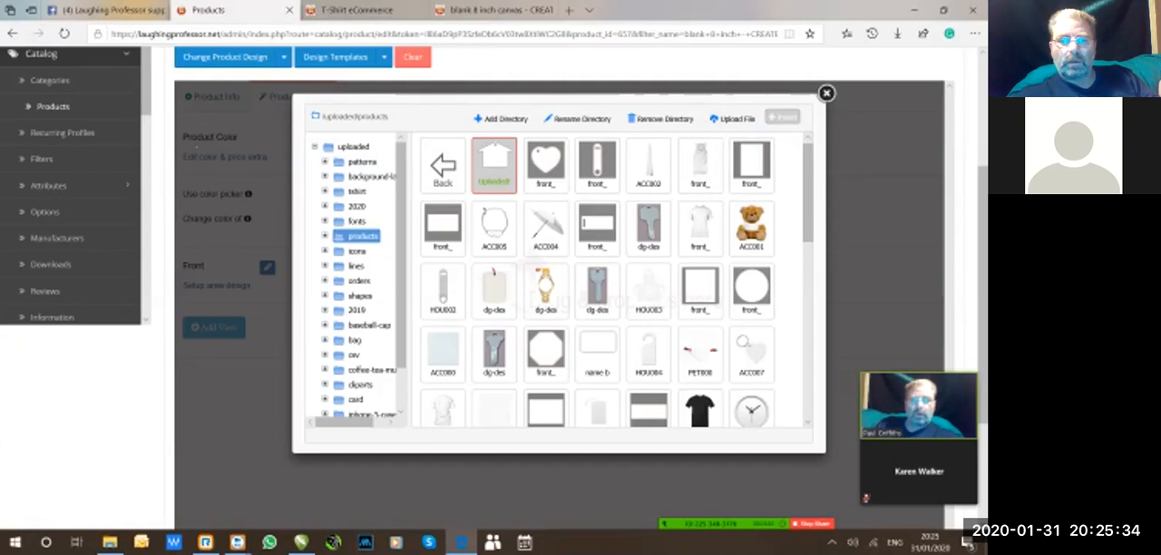
{"action": "left_click", "coordinate": [781, 117]}
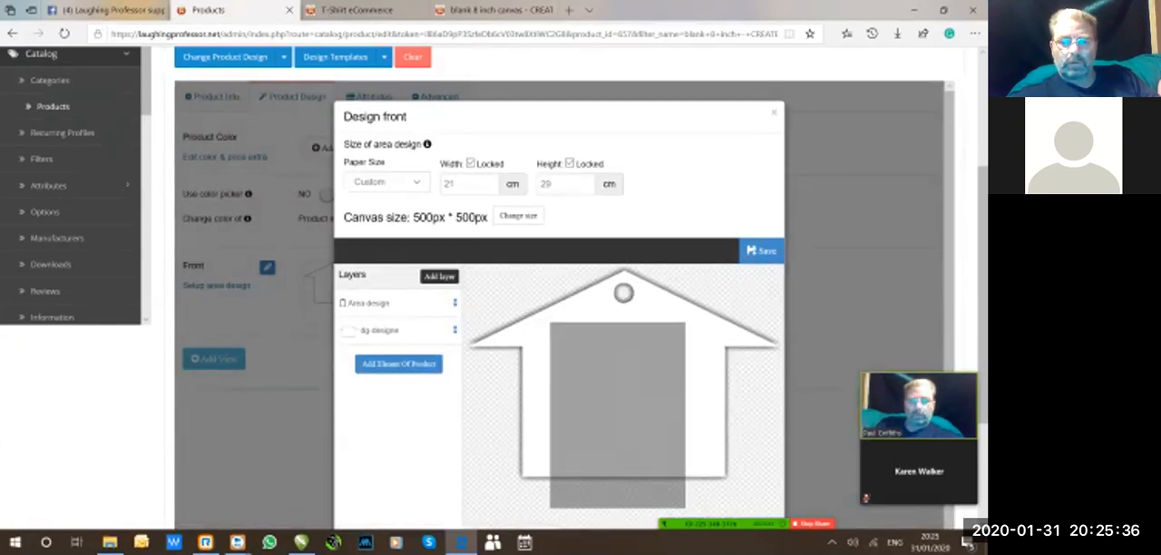
Reduce the browser page zoom to 75% to fit the whole Design front dialog, and clear the text selection.
{"action": "key", "text": "ctrl+a"}
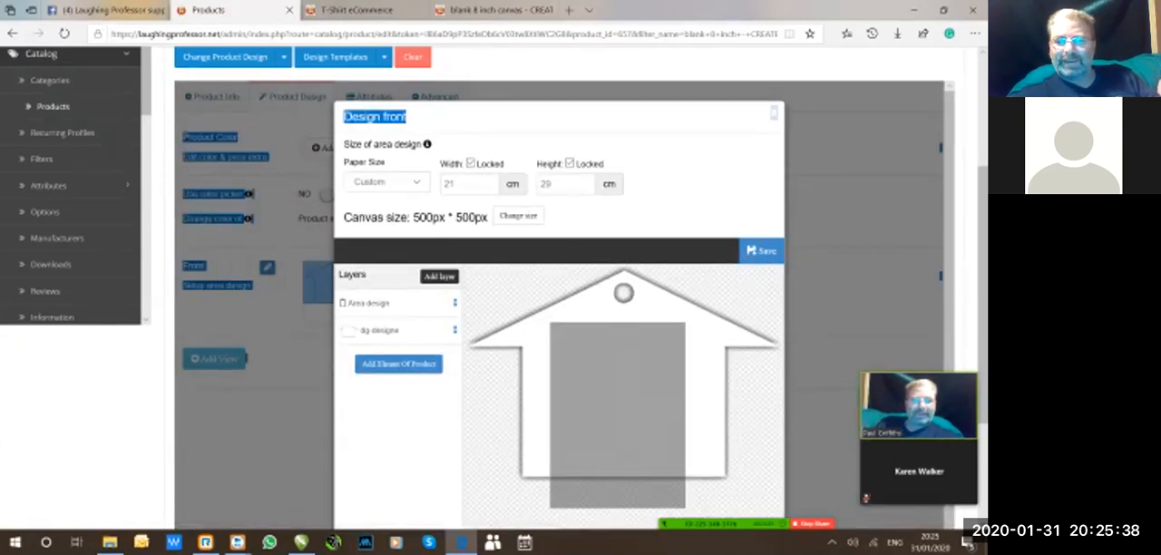
{"action": "scroll", "coordinate": [581, 290], "scroll_direction": "down", "scroll_amount": 1}
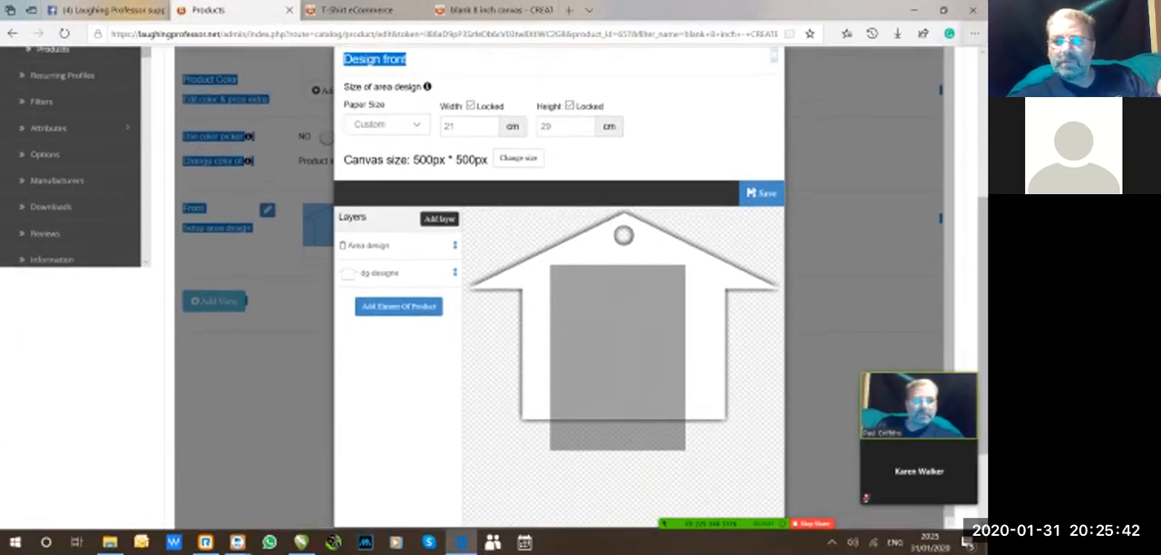
{"action": "left_click", "coordinate": [974, 33]}
{"action": "left_click", "coordinate": [897, 107]}
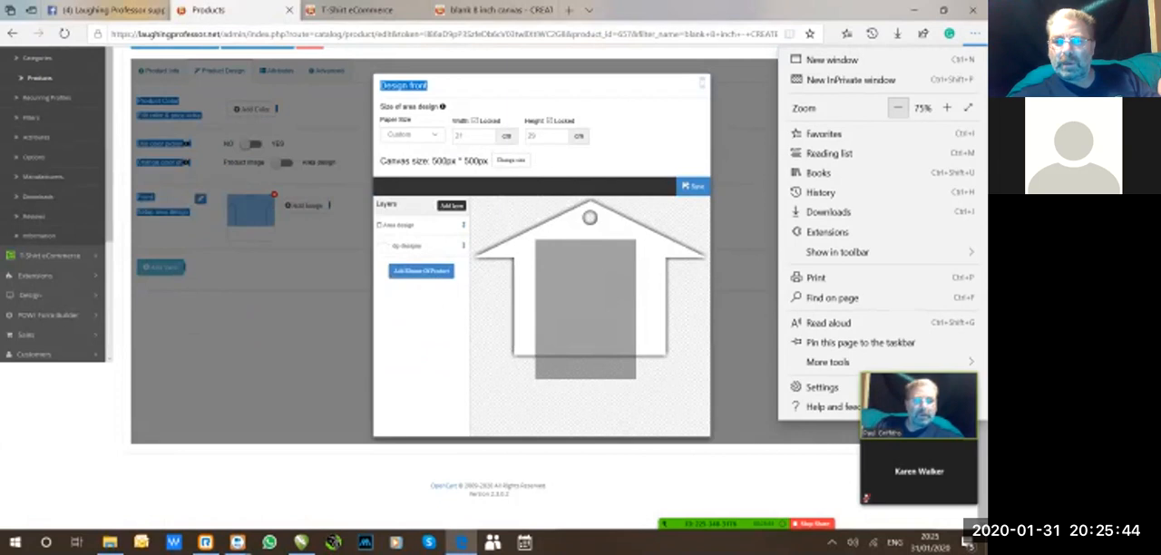
{"action": "left_click", "coordinate": [974, 33]}
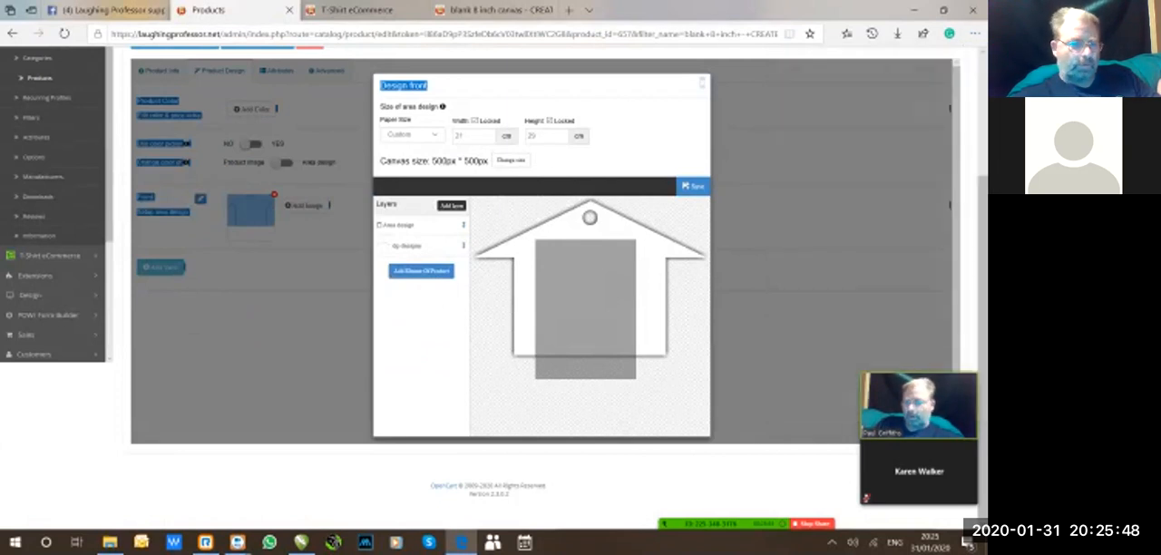
{"action": "left_click", "coordinate": [635, 136]}
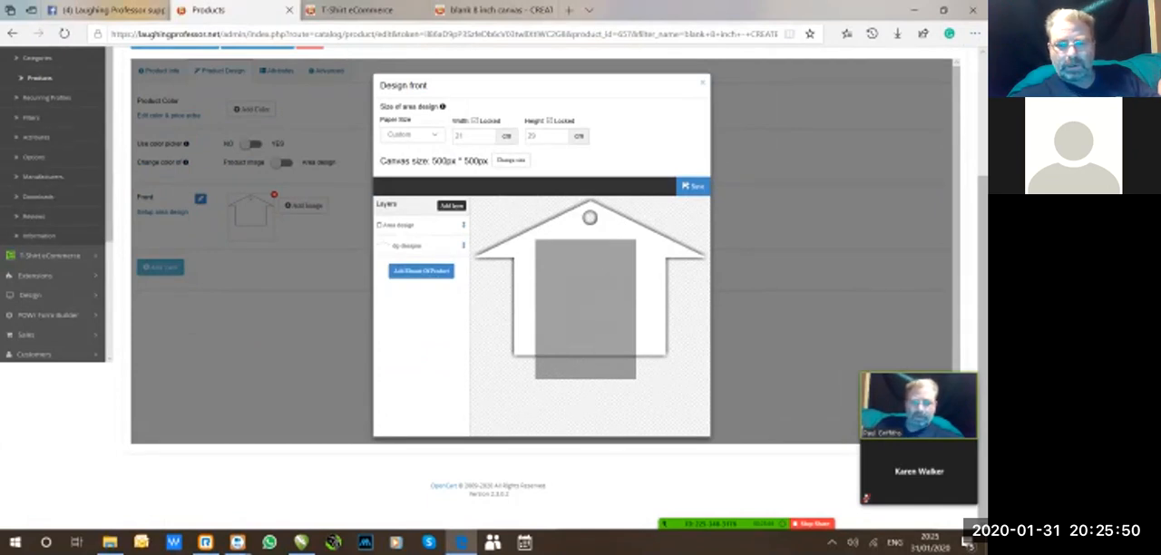
Shift the grey design area slightly down and to the right, and move the house image layer lower on the canvas.
{"action": "left_click", "coordinate": [585, 308]}
{"action": "left_click_drag", "start_coordinate": [585, 309], "coordinate": [599, 328]}
{"action": "left_click", "coordinate": [408, 246]}
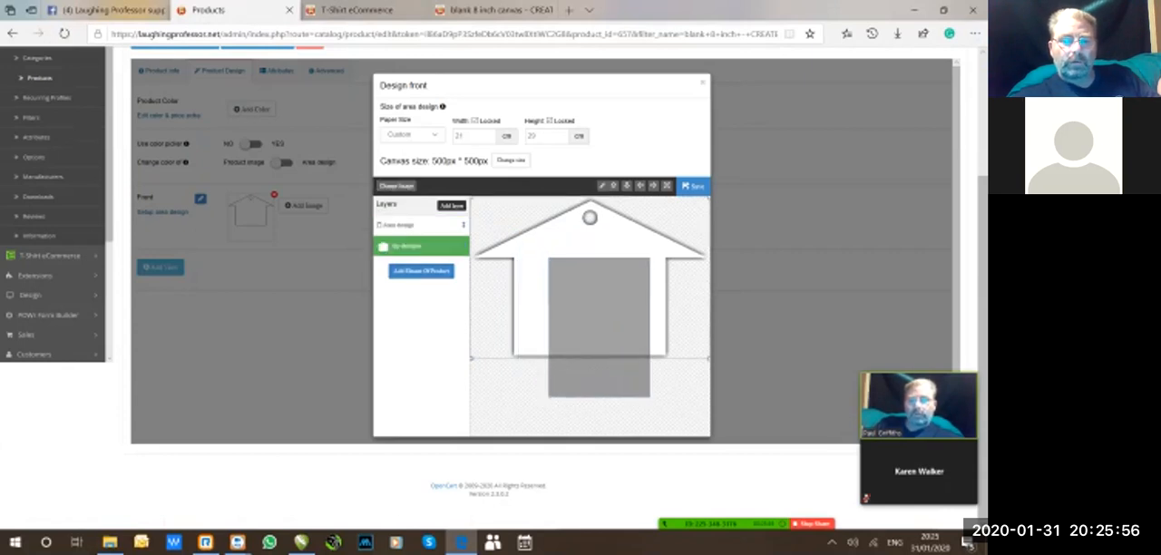
{"action": "mouse_move", "coordinate": [589, 281]}
{"action": "left_mouse_down"}
{"action": "mouse_move", "coordinate": [606, 366]}
{"action": "mouse_move", "coordinate": [584, 273]}
{"action": "mouse_move", "coordinate": [575, 312]}
{"action": "mouse_move", "coordinate": [590, 299]}
{"action": "left_mouse_up"}
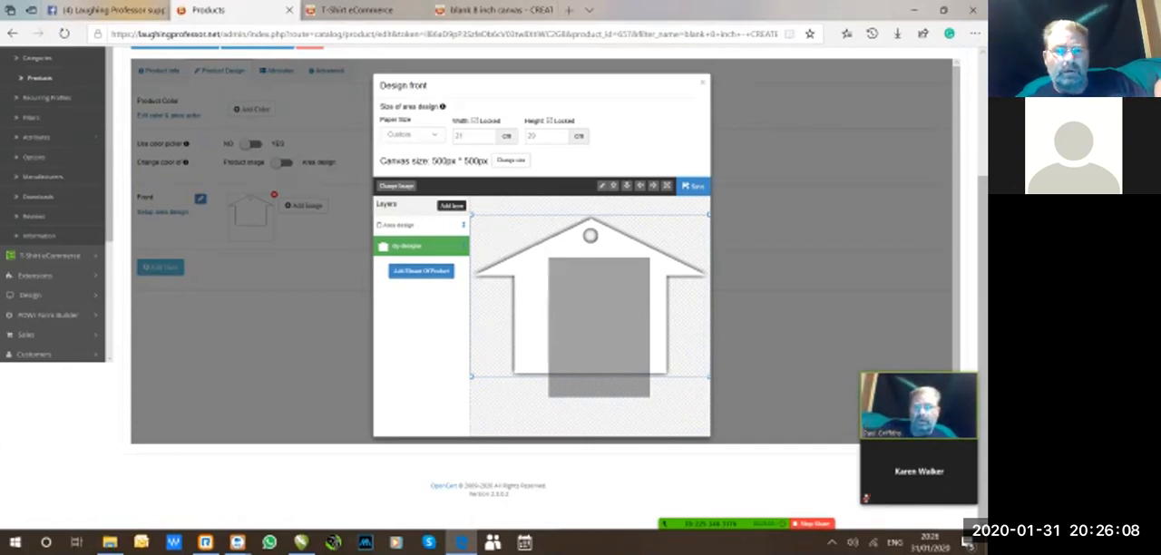
Unlock the width of the front design area.
{"action": "left_click", "coordinate": [474, 121]}
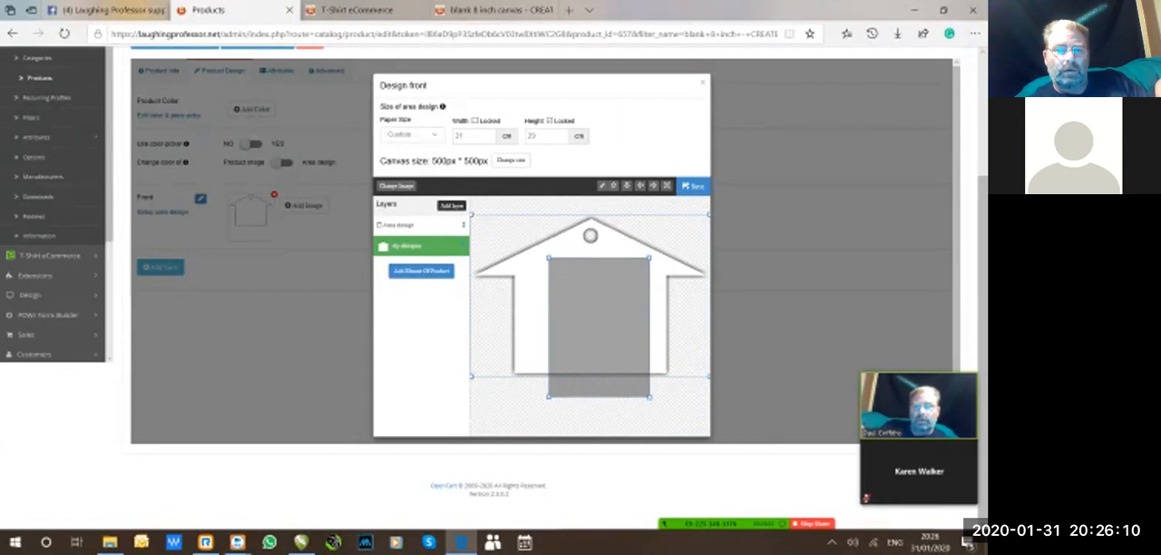
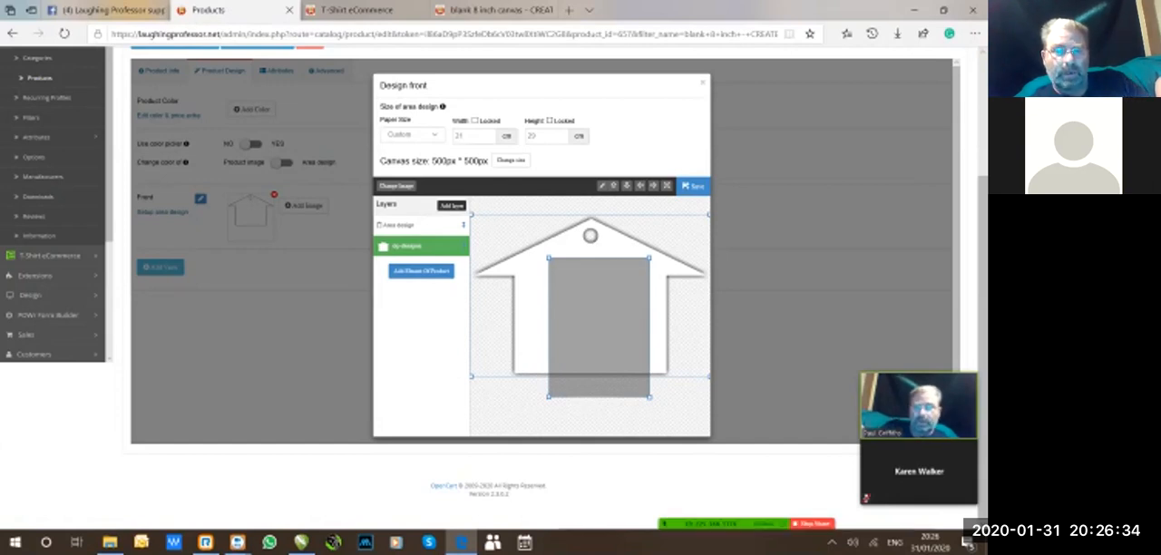
Set the front design area's width to 7.62 cm and lock it.
{"action": "left_click_drag", "start_coordinate": [466, 136], "coordinate": [435, 135]}
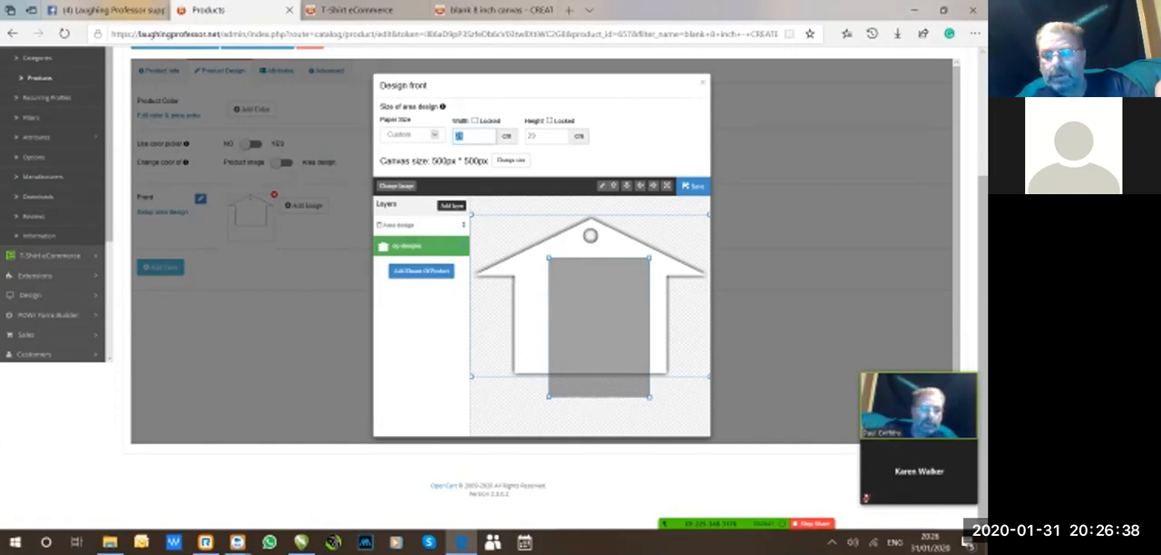
{"action": "type", "text": "7.62"}
{"action": "key", "text": "Tab"}
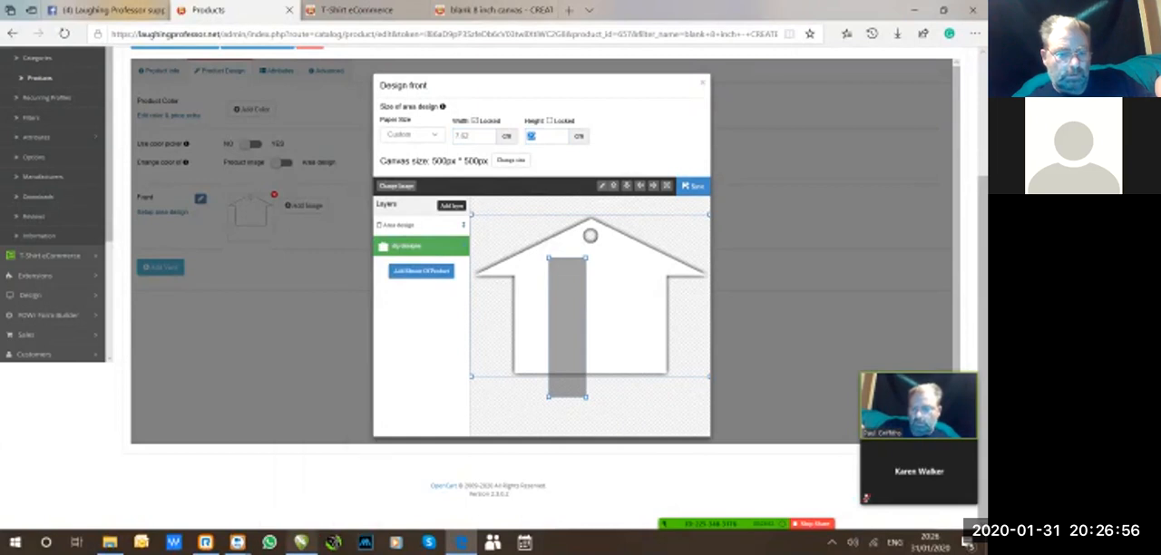
Switch to CorelDRAW, select the house outline to check its dimensions, and return to the browser.
{"action": "left_click", "coordinate": [301, 542]}
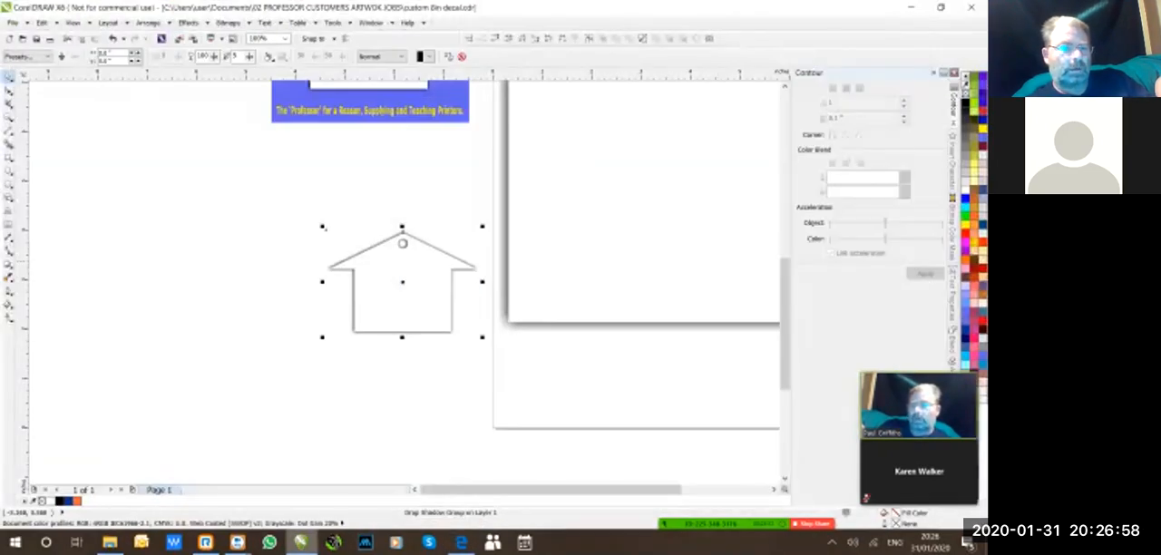
{"action": "left_click", "coordinate": [366, 251]}
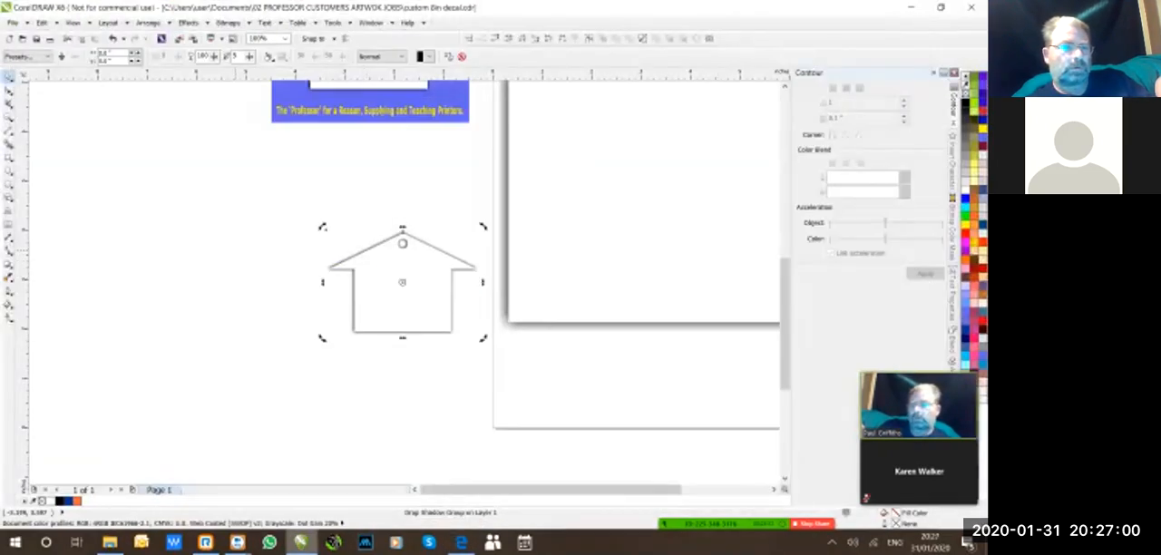
{"action": "key", "text": "Escape"}
{"action": "left_click", "coordinate": [403, 243]}
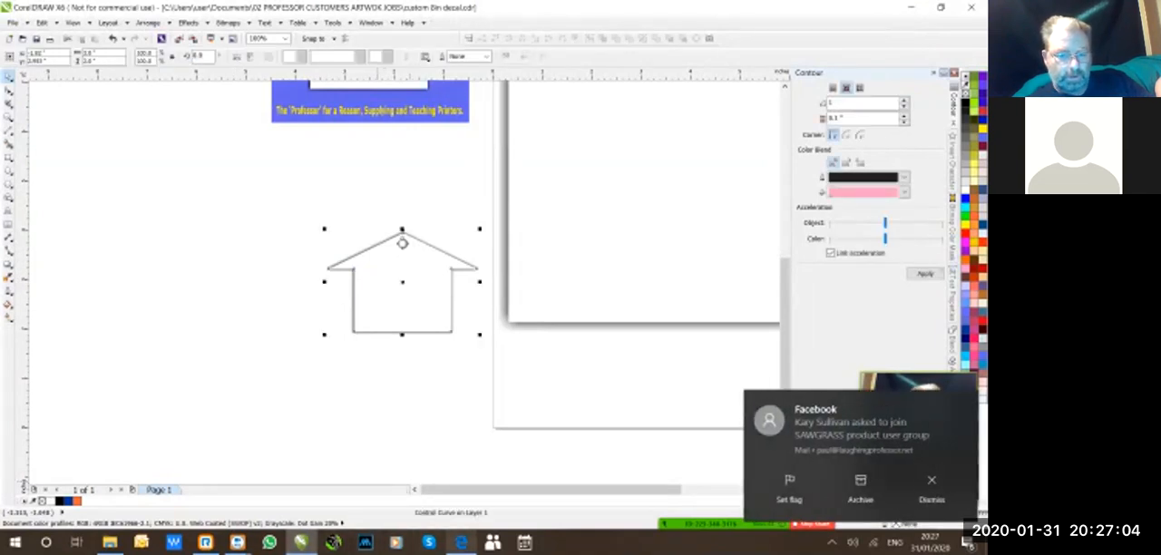
{"action": "left_click", "coordinate": [462, 543]}
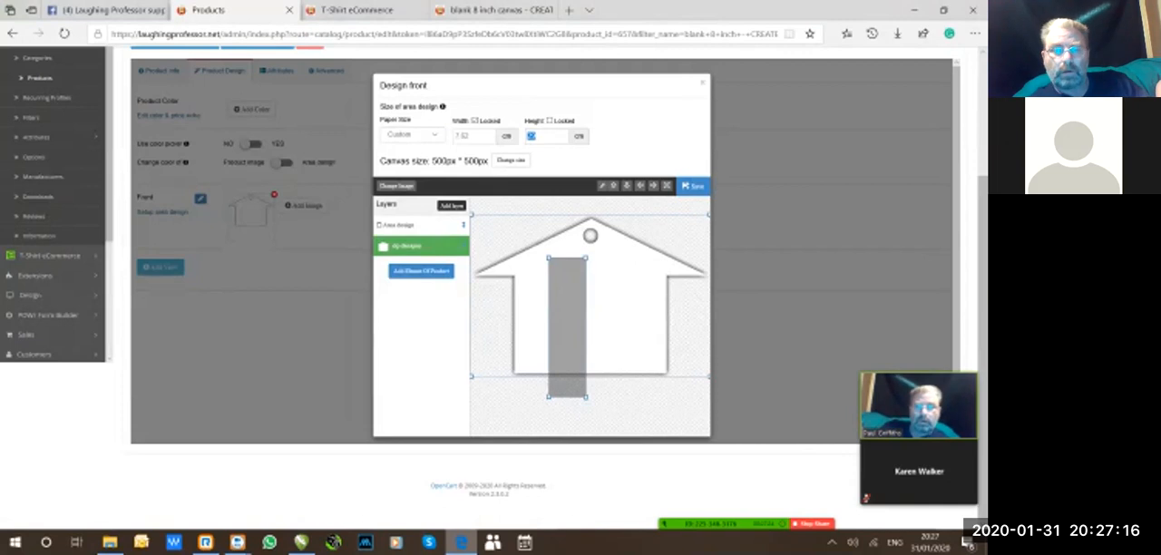
Set the front design area's height to 5.08 cm.
{"action": "type", "text": "20"}
{"action": "double_click", "coordinate": [532, 136]}
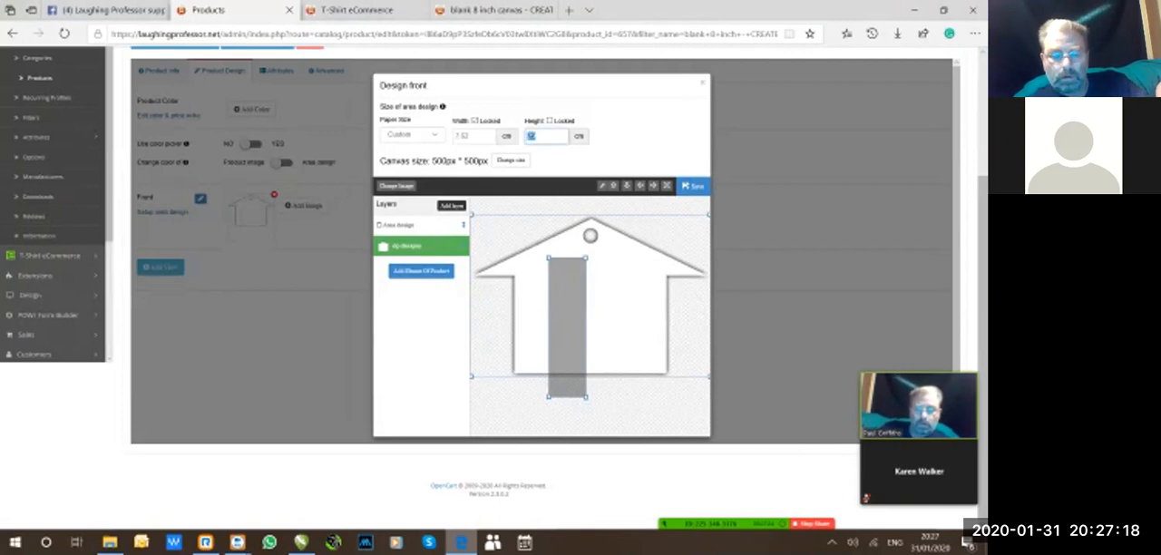
{"action": "type", "text": "5.08"}
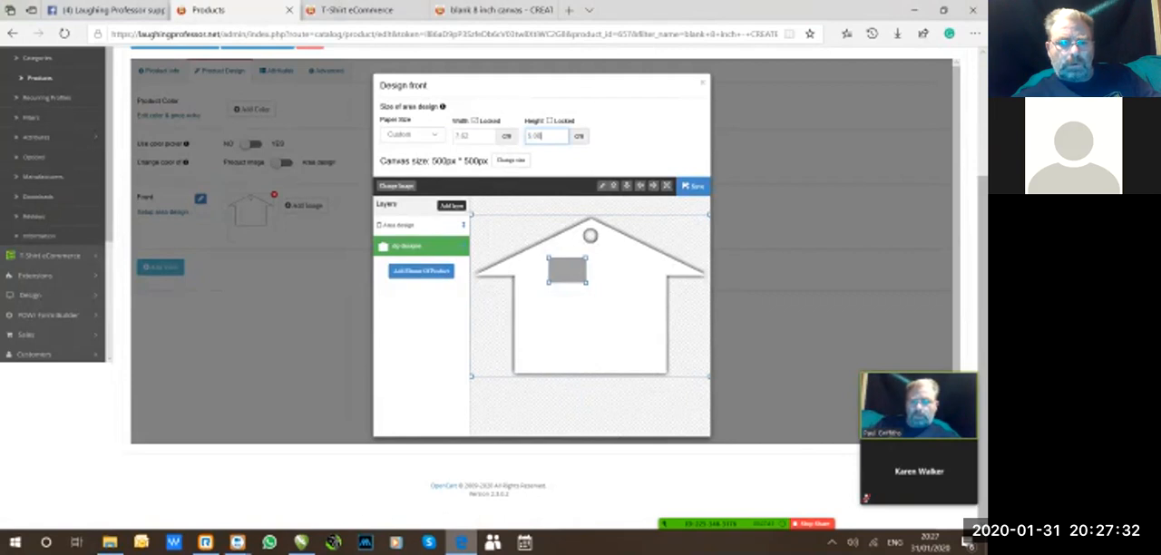
Move and enlarge the grey design area until it covers the entire house blank, from roof peak to base and across both eaves.
{"action": "left_click", "coordinate": [399, 225]}
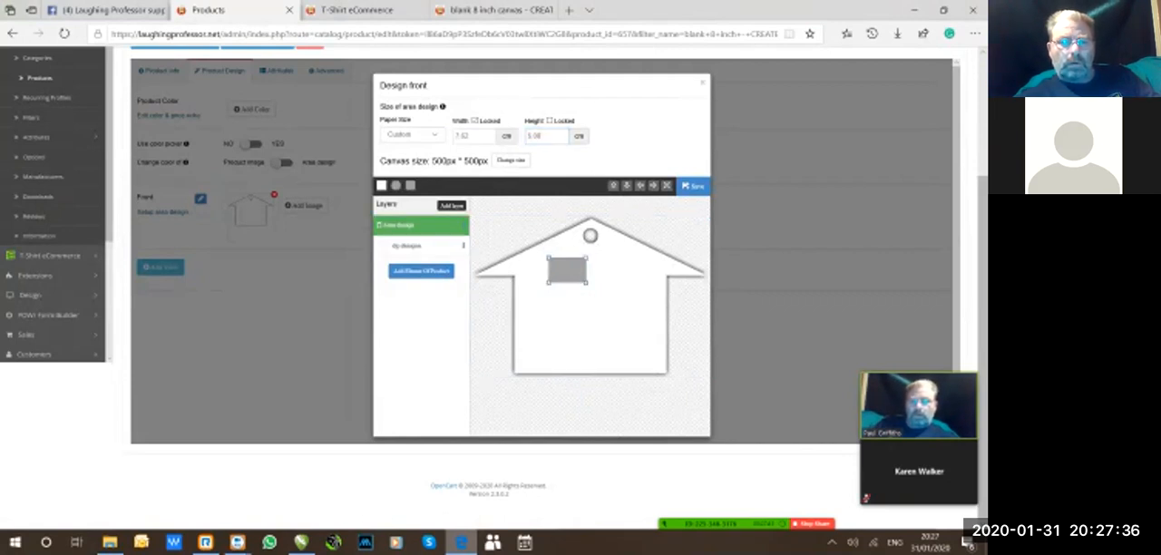
{"action": "left_click", "coordinate": [406, 246]}
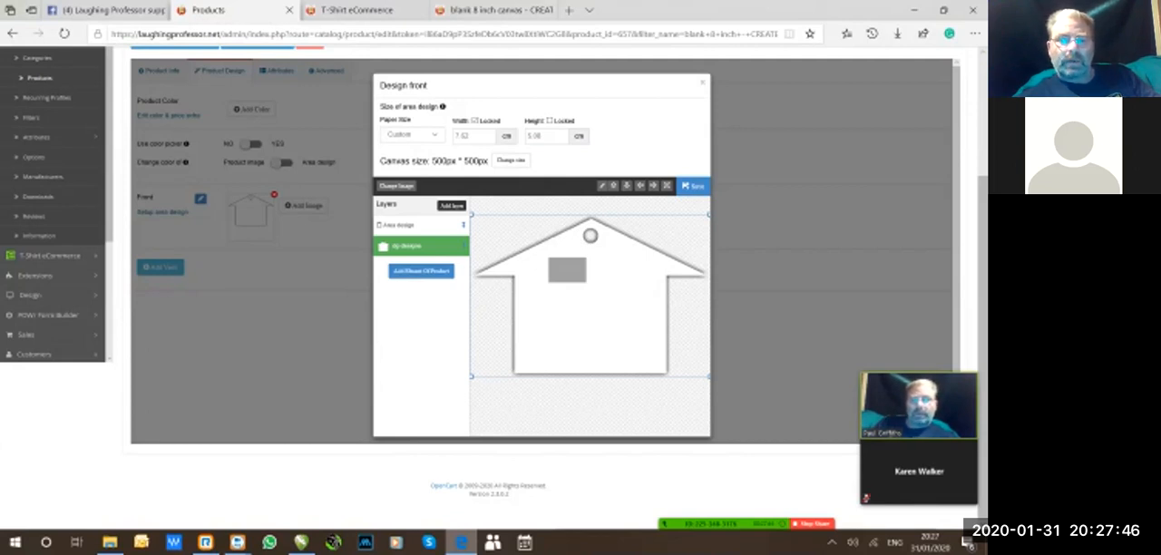
{"action": "double_click", "coordinate": [467, 136]}
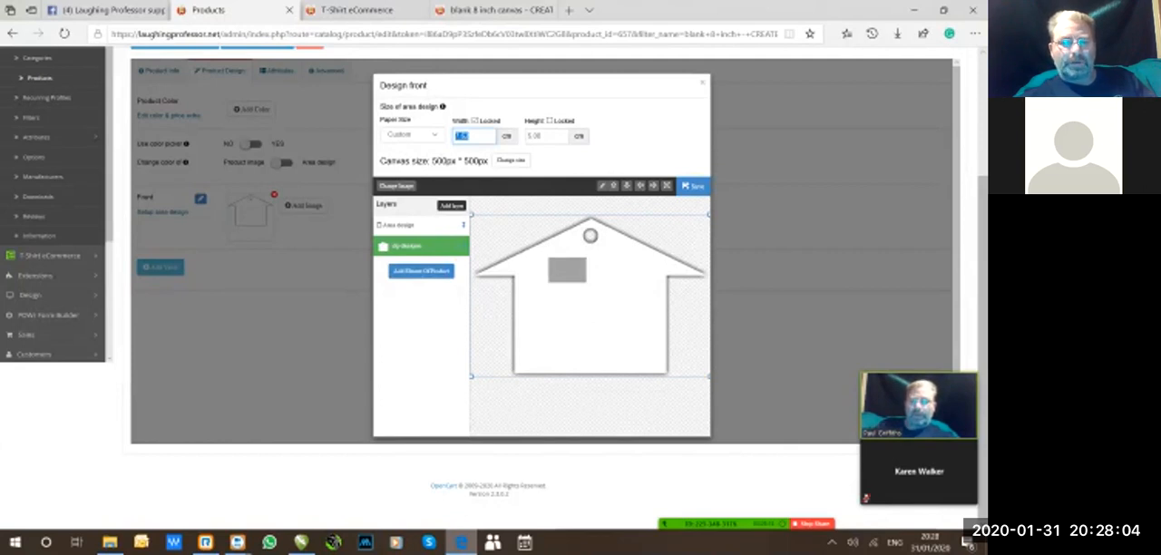
{"action": "left_click", "coordinate": [567, 270]}
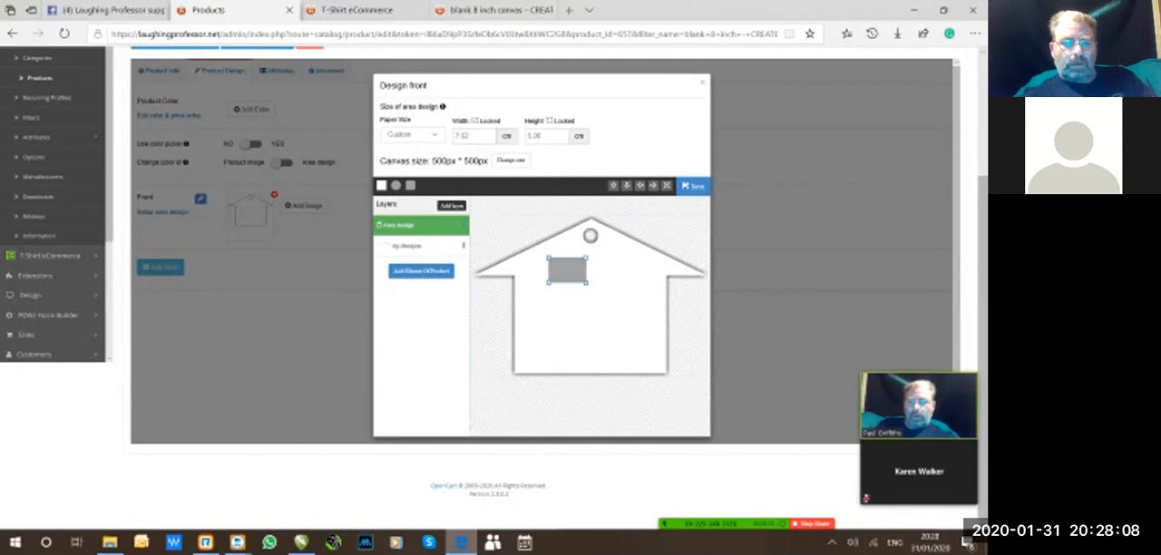
{"action": "left_click_drag", "start_coordinate": [567, 270], "coordinate": [706, 217]}
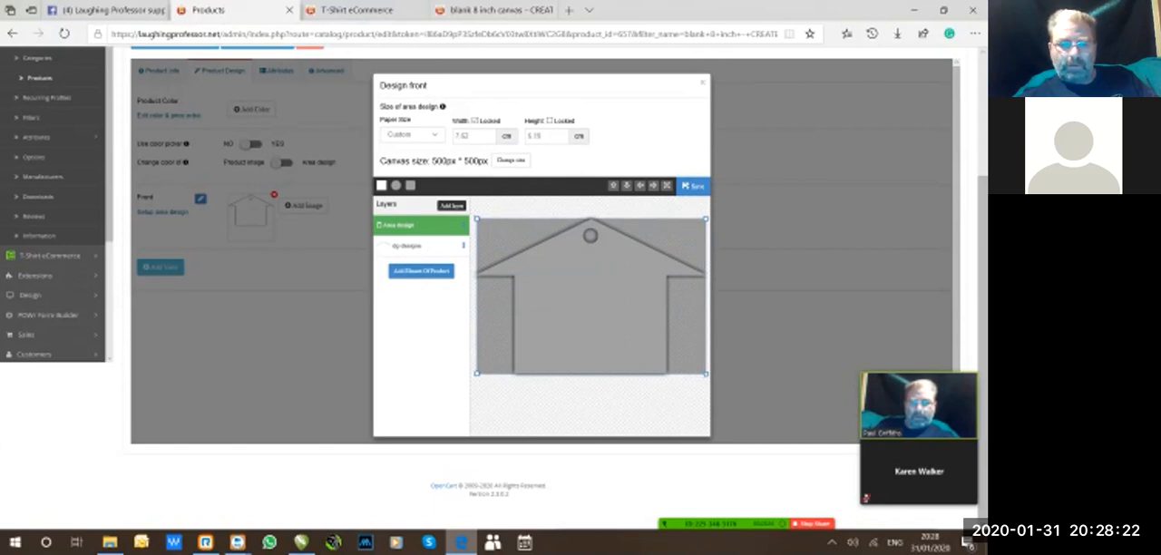
{"action": "left_click_drag", "start_coordinate": [477, 373], "coordinate": [475, 374]}
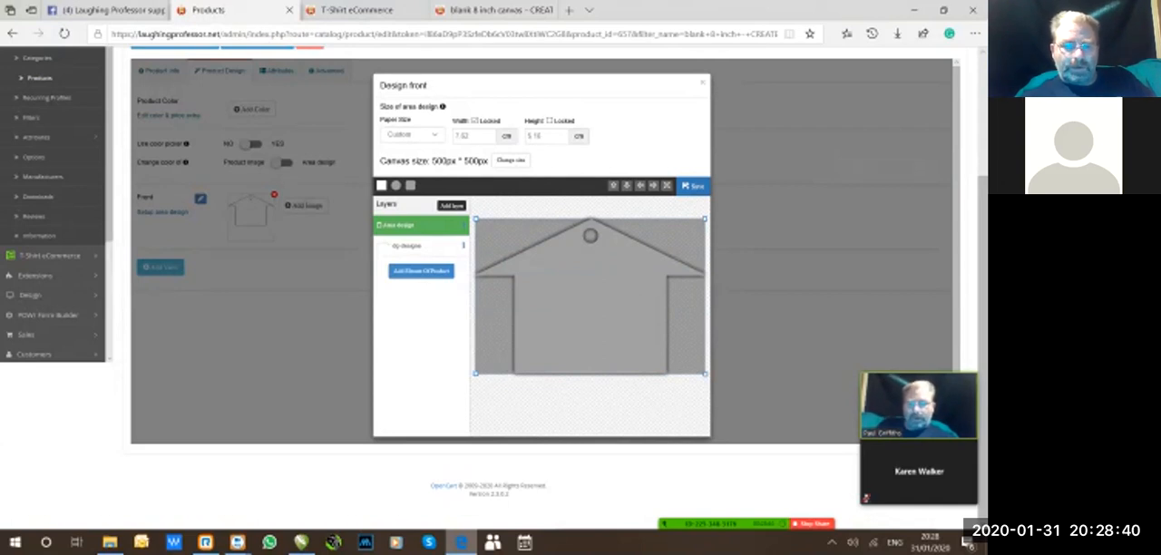
Add the faint watermark image from the uploaded products library as a new layer in the front design.
{"action": "left_click", "coordinate": [451, 206]}
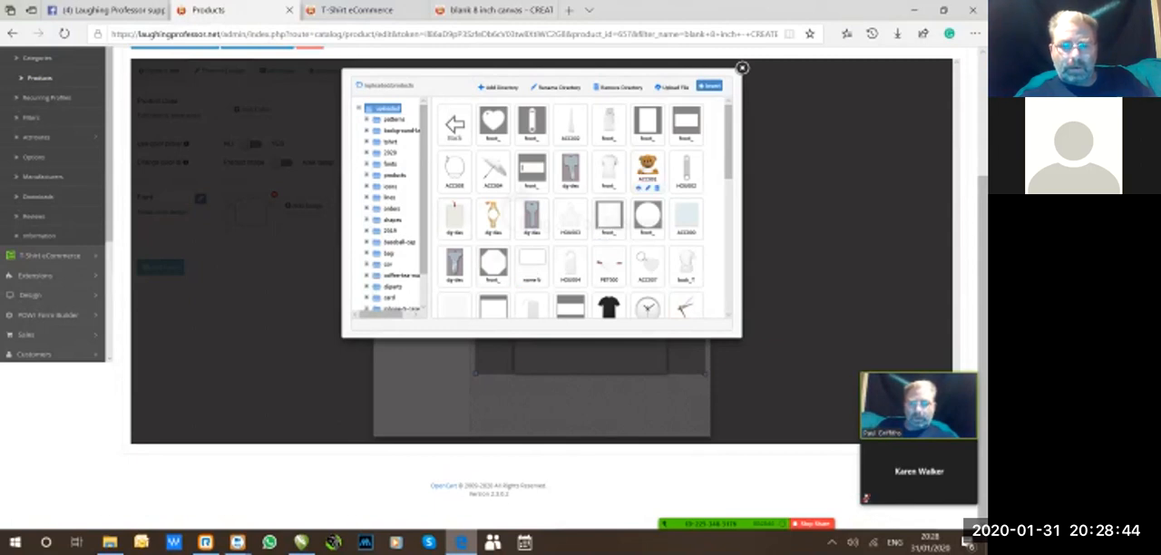
{"action": "scroll", "coordinate": [581, 209], "scroll_direction": "down", "scroll_amount": 1}
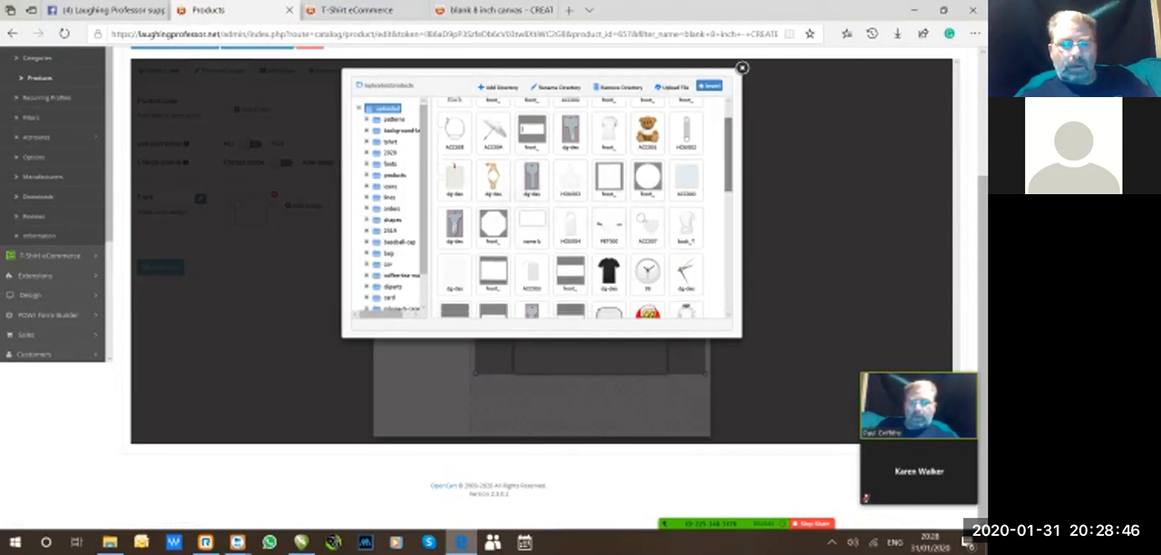
{"action": "left_click", "coordinate": [454, 270]}
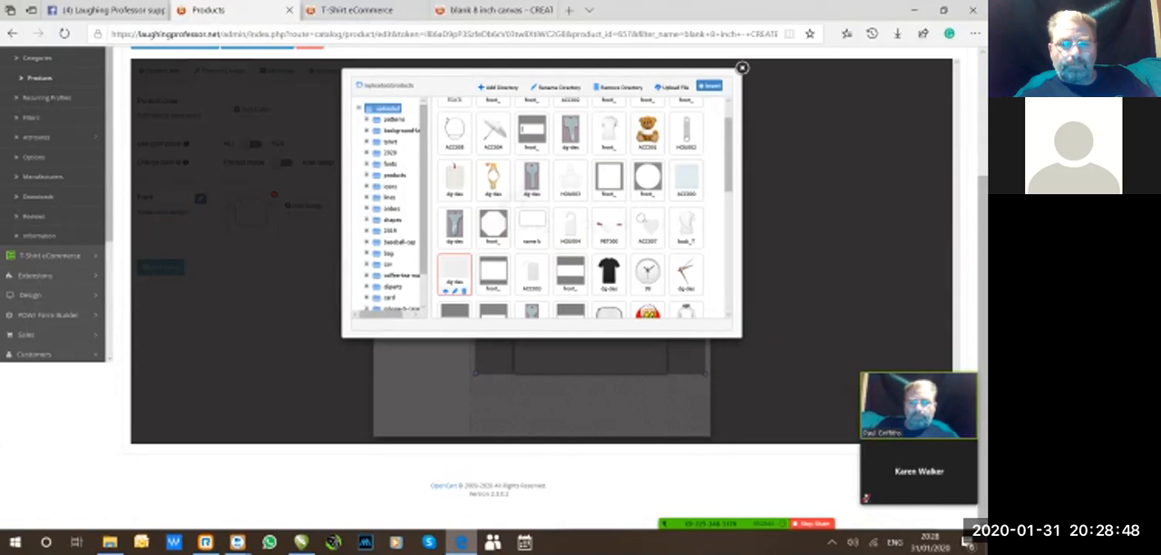
{"action": "left_click", "coordinate": [709, 85]}
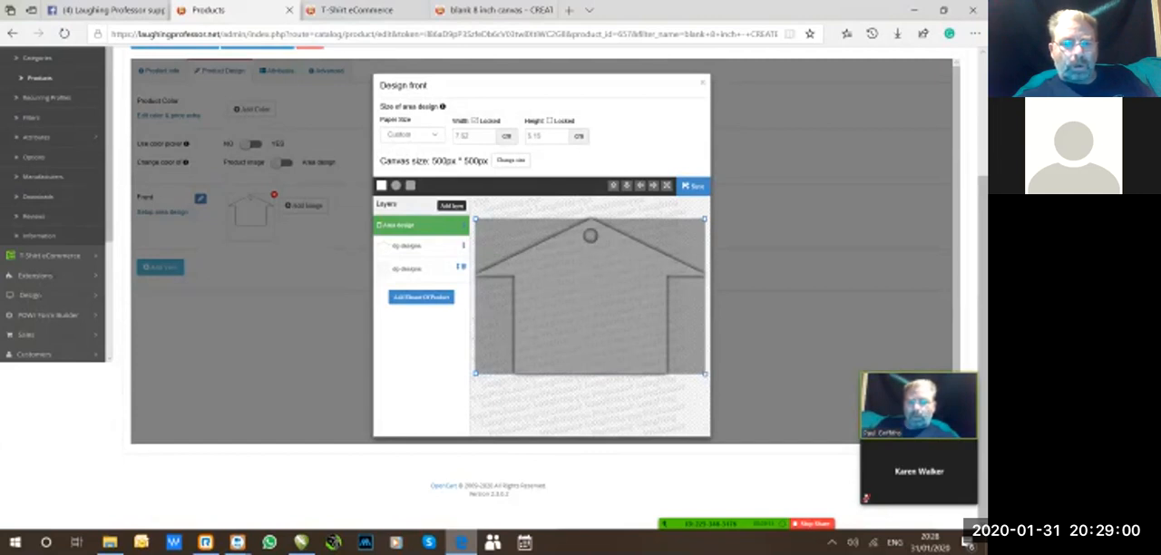
Place the watermark layer above the design area in the layer order, and resize and position it to cover the house.
{"action": "left_click", "coordinate": [408, 269]}
{"action": "left_click_drag", "start_coordinate": [461, 268], "coordinate": [461, 223]}
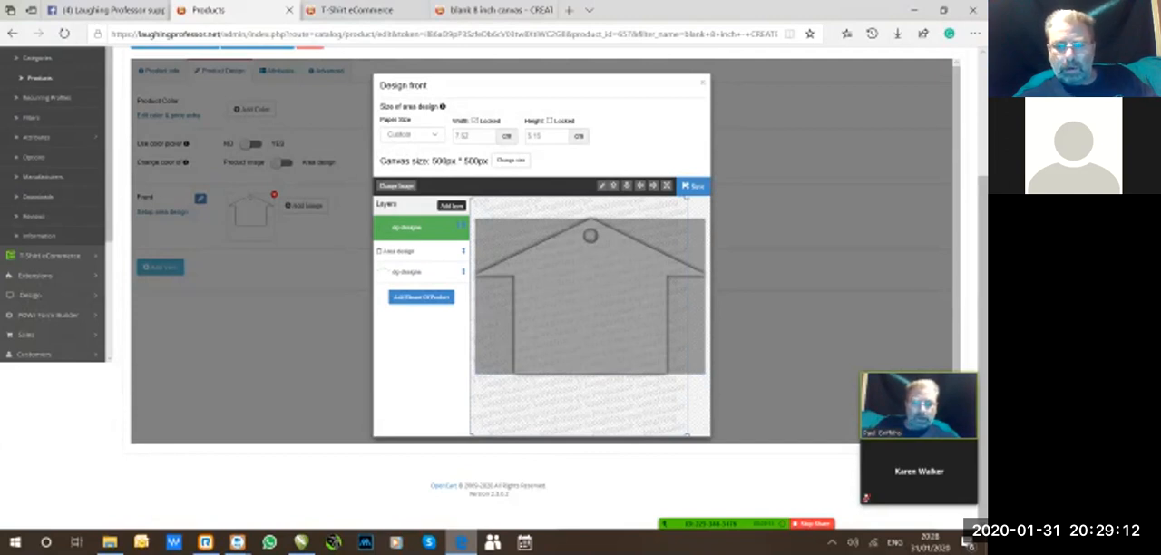
{"action": "left_click_drag", "start_coordinate": [687, 435], "coordinate": [708, 379]}
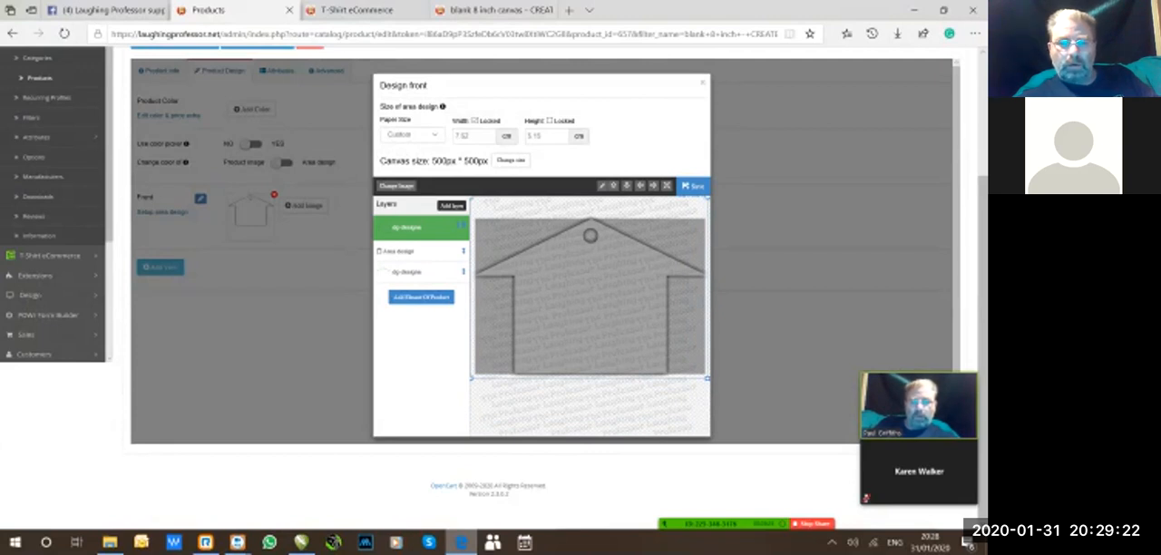
{"action": "left_click_drag", "start_coordinate": [590, 198], "coordinate": [590, 215]}
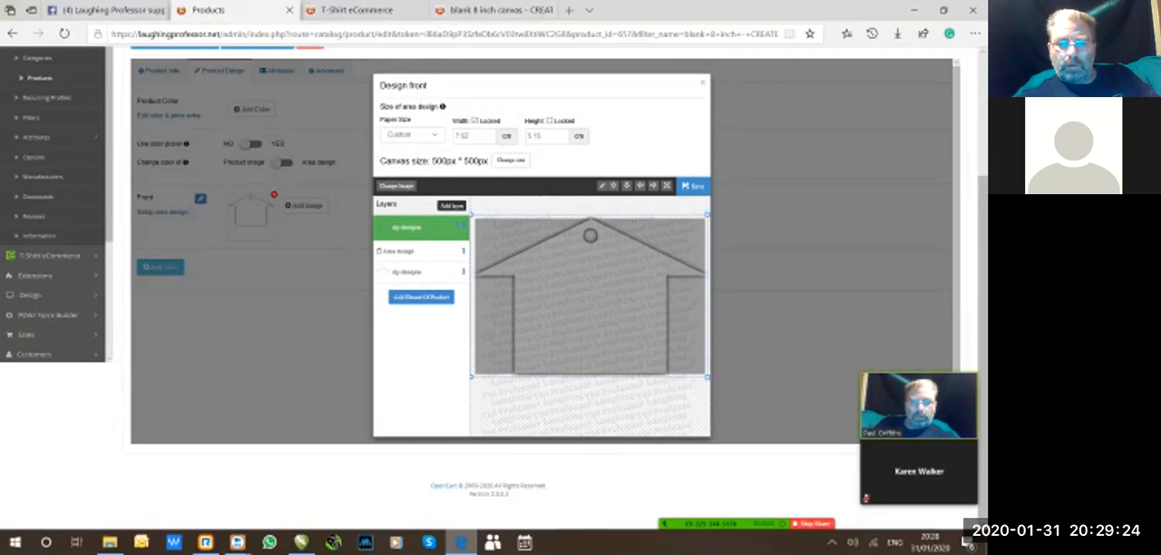
Unlock the design area's width and reselect the watermark layer.
{"action": "left_click", "coordinate": [474, 120]}
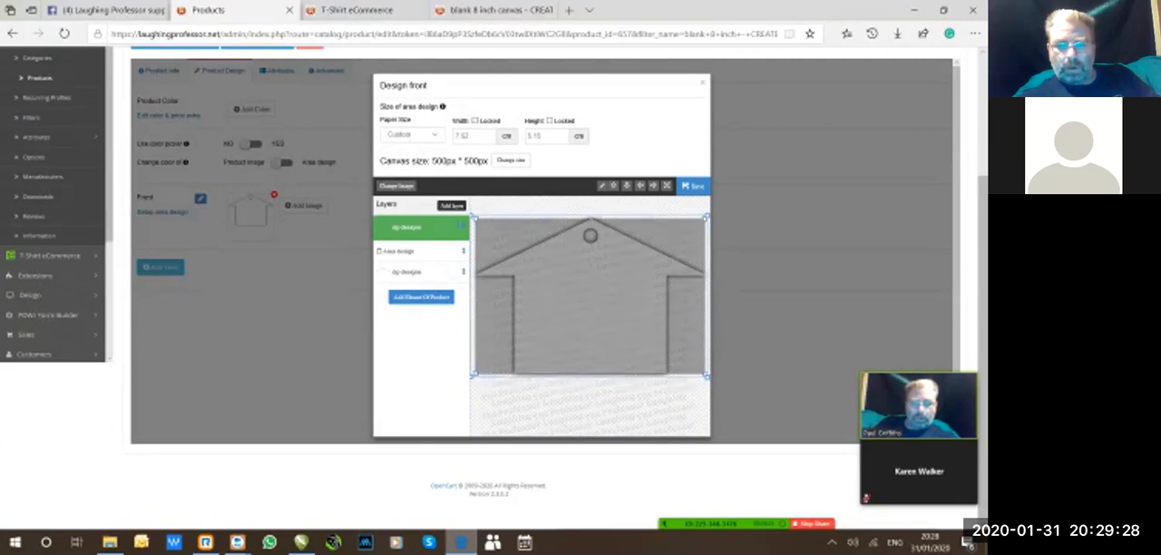
{"action": "left_click", "coordinate": [589, 297]}
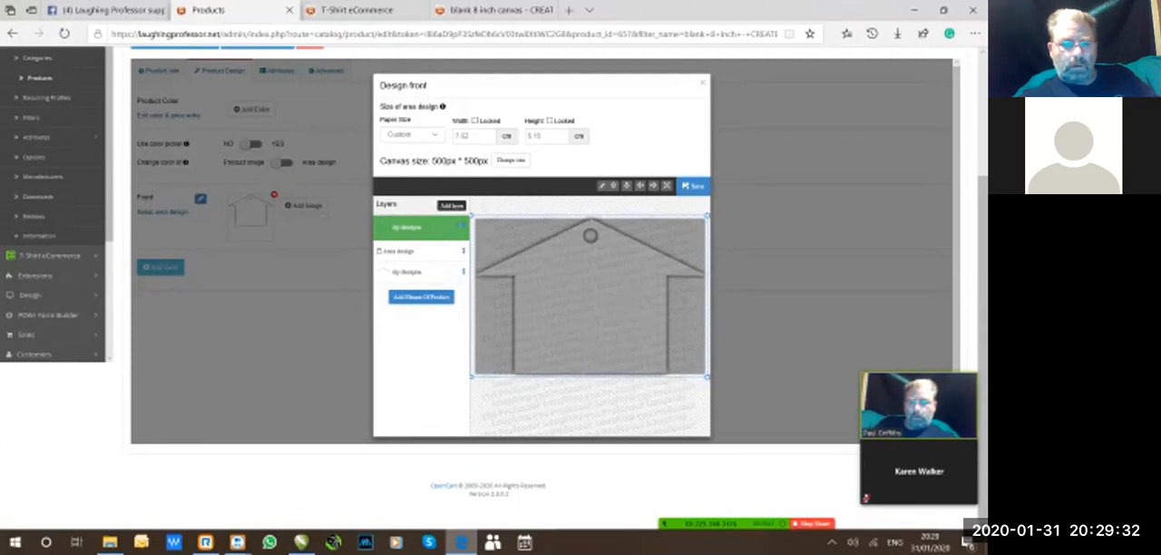
{"action": "left_click", "coordinate": [408, 227]}
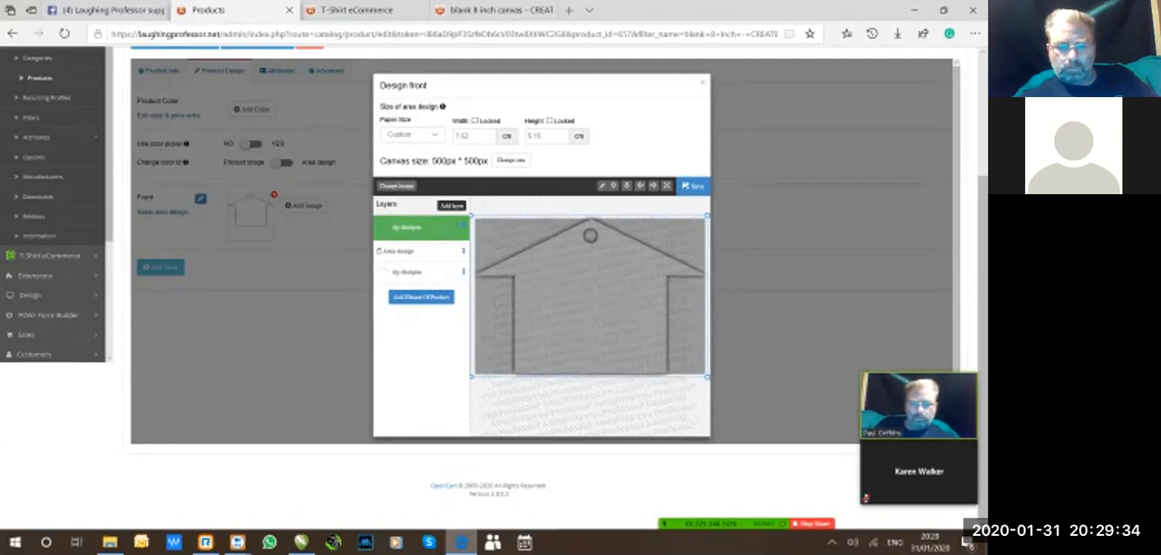
Shift the watermark up and back over the house, and select each layer in turn to review the stacking order.
{"action": "left_click_drag", "start_coordinate": [590, 296], "coordinate": [591, 268]}
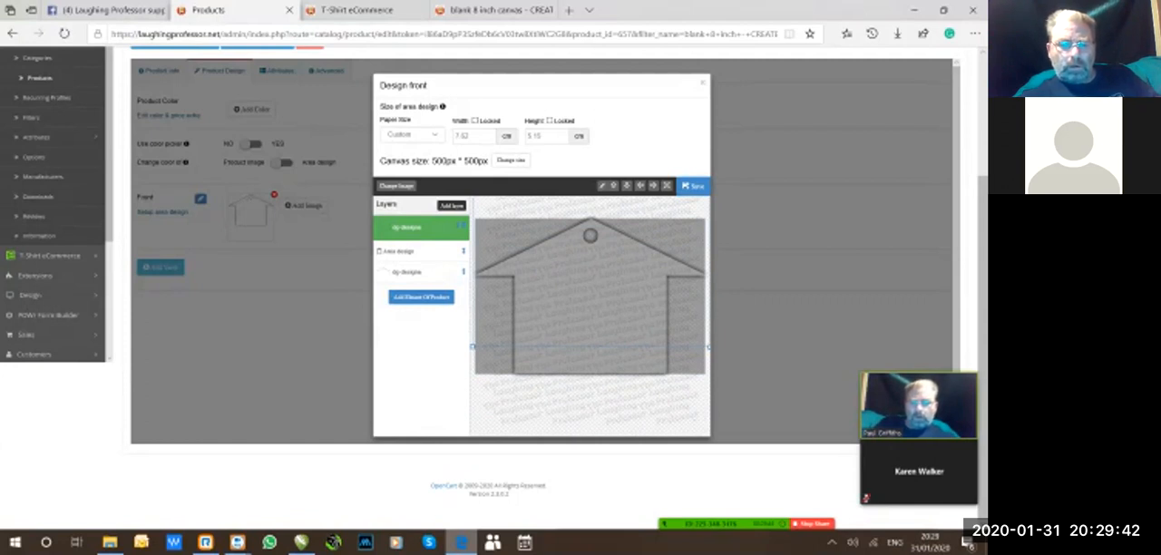
{"action": "left_click_drag", "start_coordinate": [590, 281], "coordinate": [591, 311]}
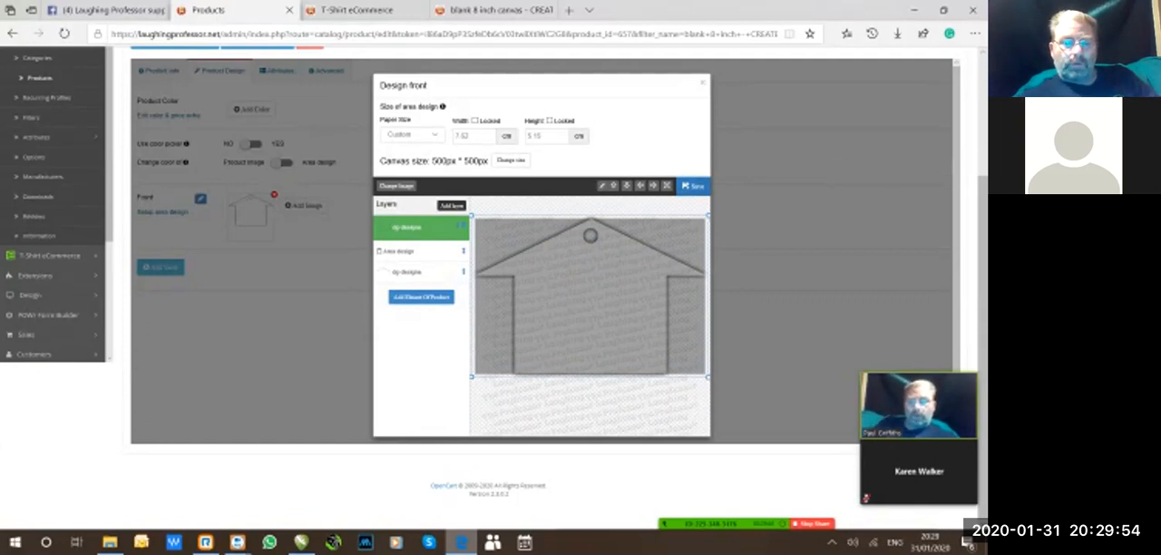
{"action": "left_click", "coordinate": [407, 272]}
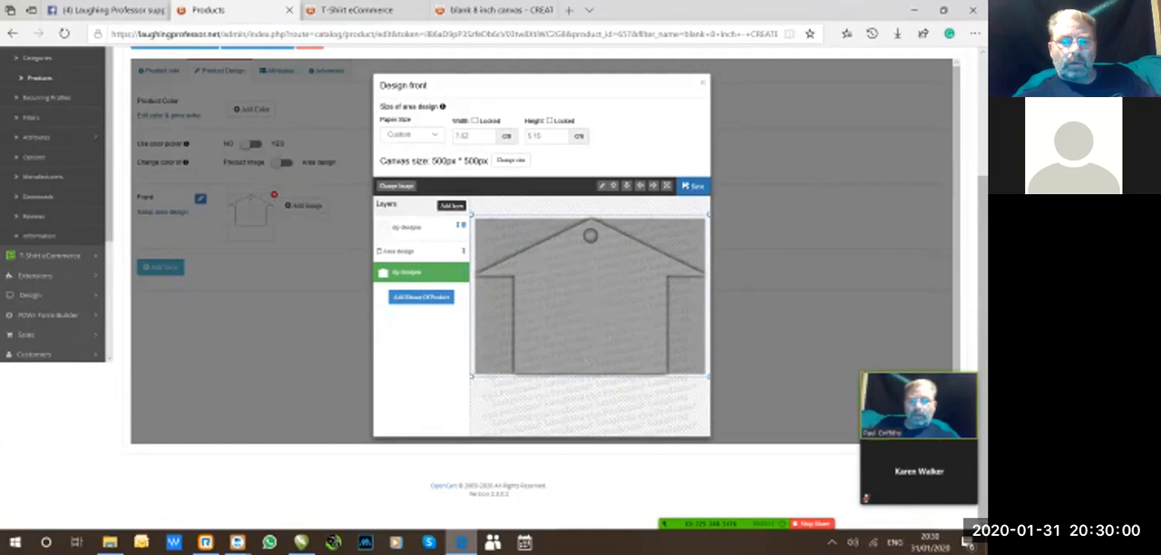
{"action": "left_click", "coordinate": [399, 251]}
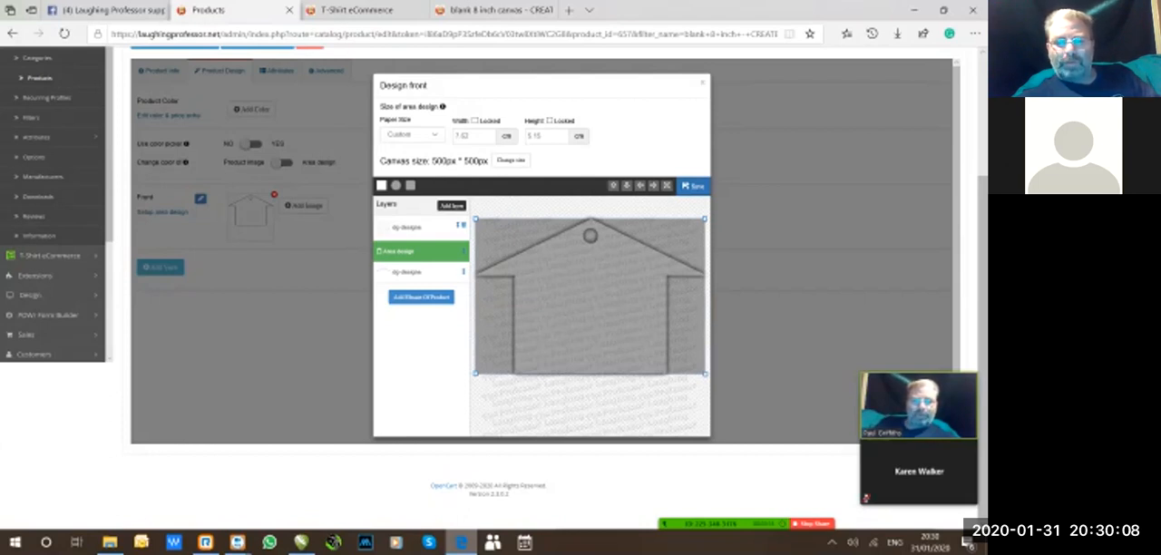
{"action": "key", "text": "ctrl"}
{"action": "key", "text": "ctrl"}
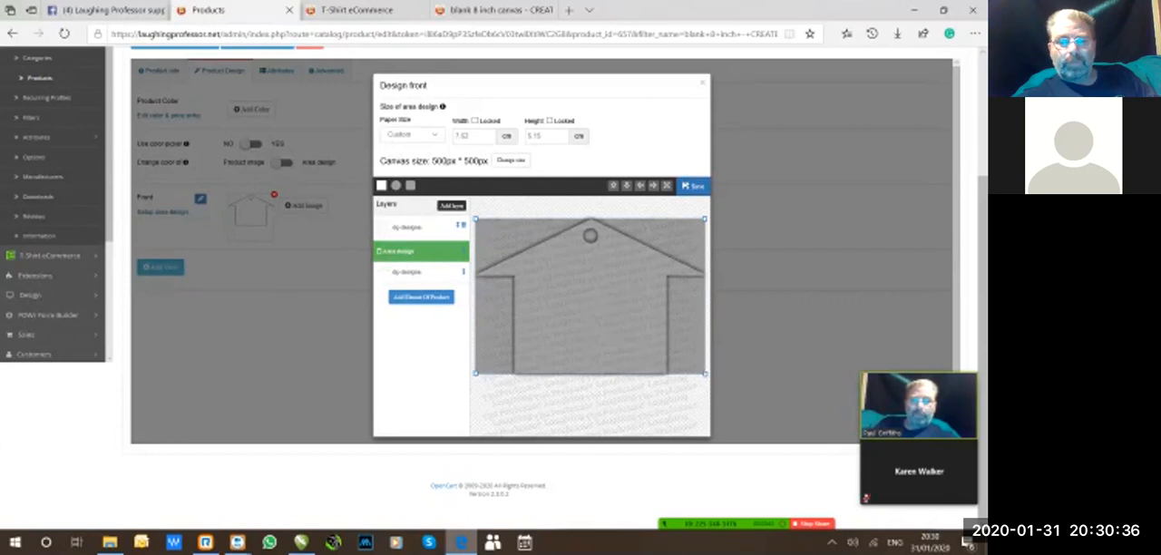
{"action": "left_click", "coordinate": [407, 227]}
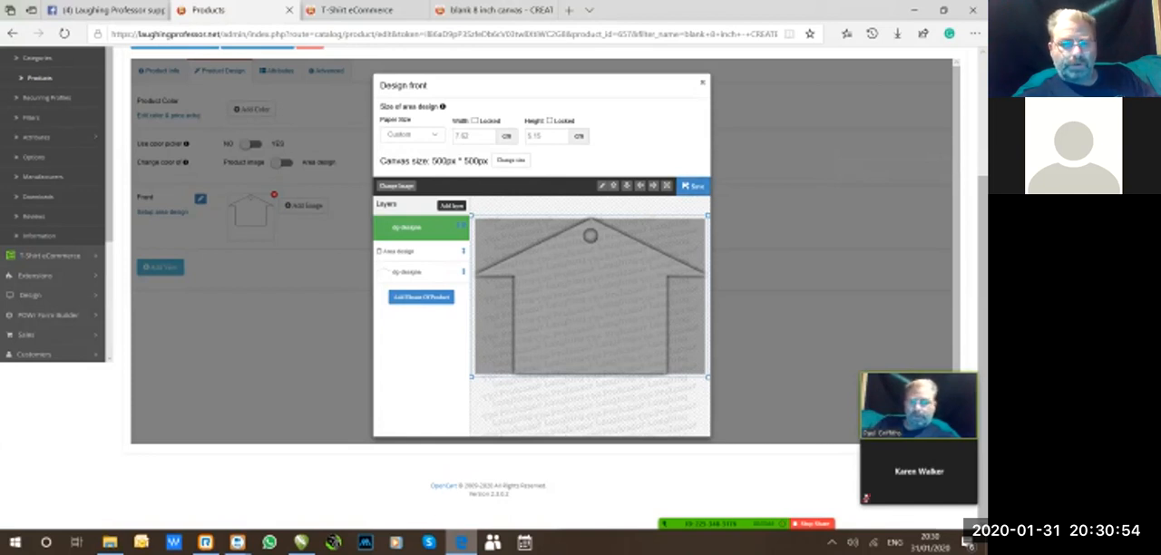
Save the front design and close its dialog.
{"action": "left_click", "coordinate": [693, 186]}
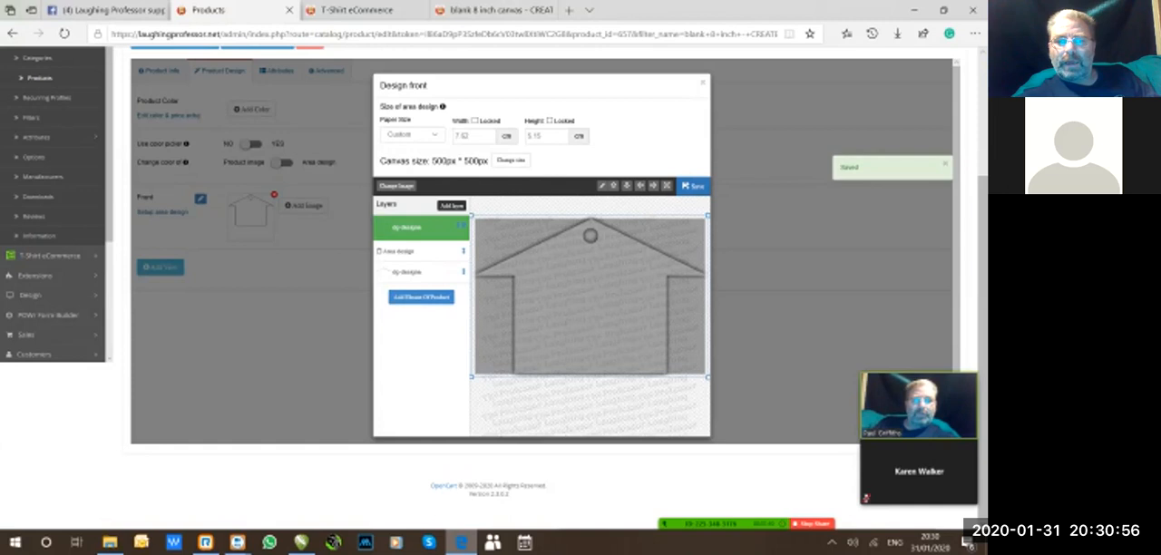
{"action": "left_click", "coordinate": [703, 83]}
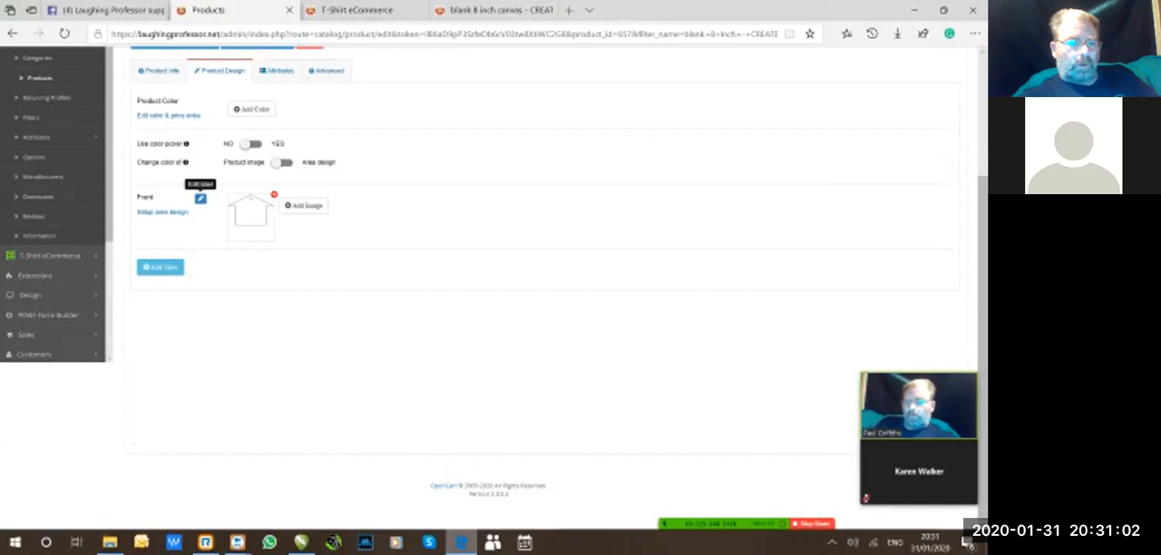
Rename the Front view's label to "Keychain 3x2in House shape".
{"action": "left_click", "coordinate": [200, 198]}
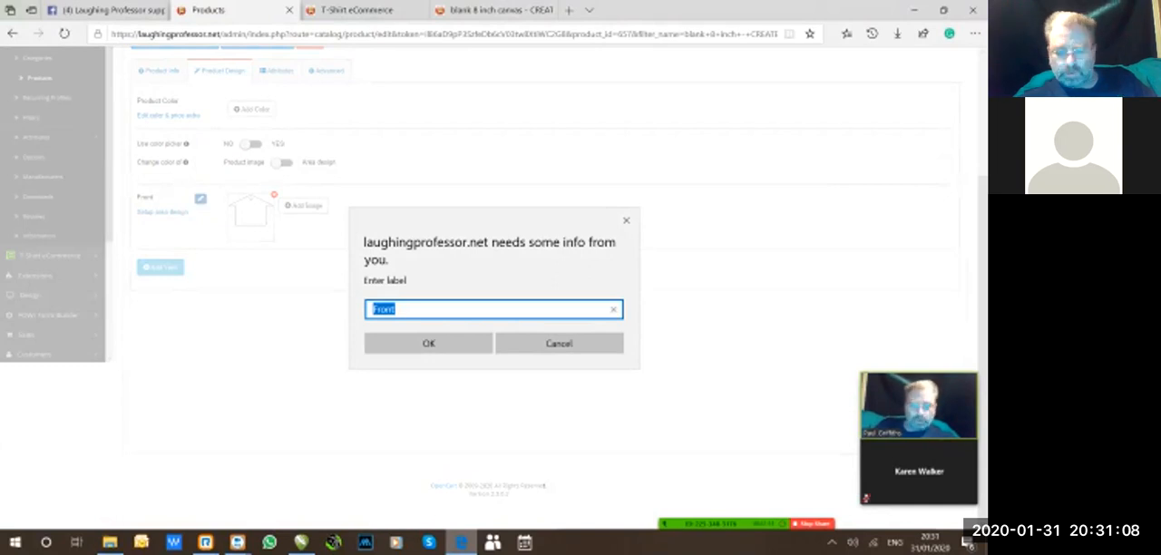
{"action": "type", "text": "H"}
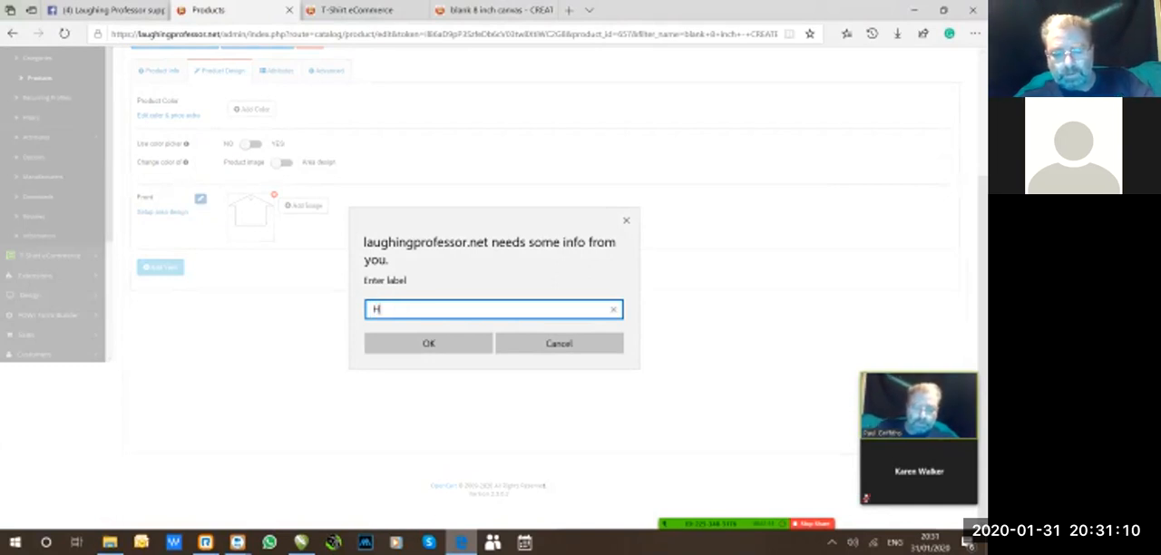
{"action": "type", "text": "ouse 3in"}
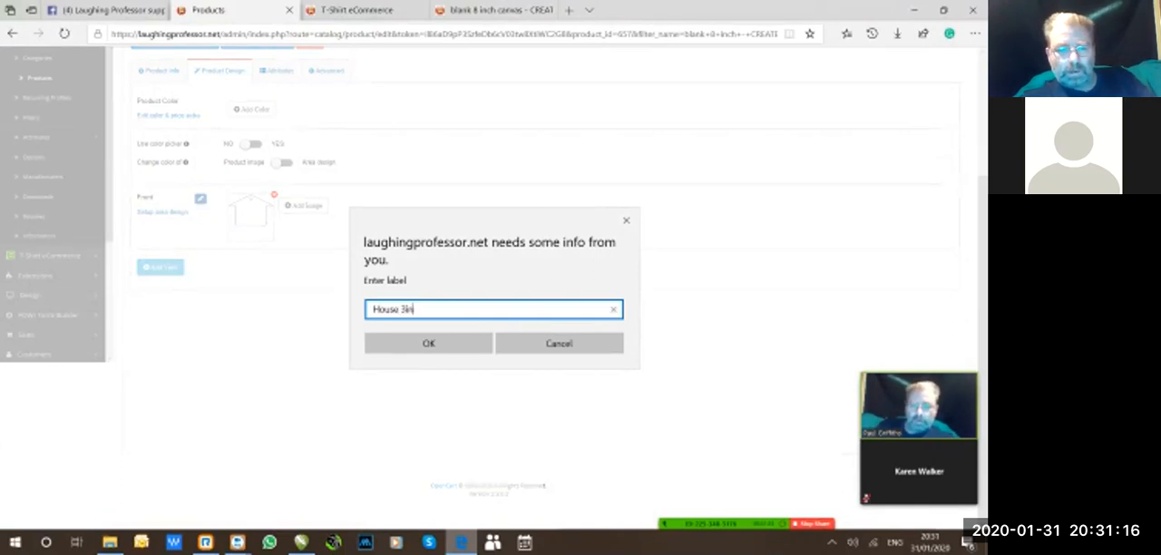
{"action": "key", "text": "ctrl+a"}
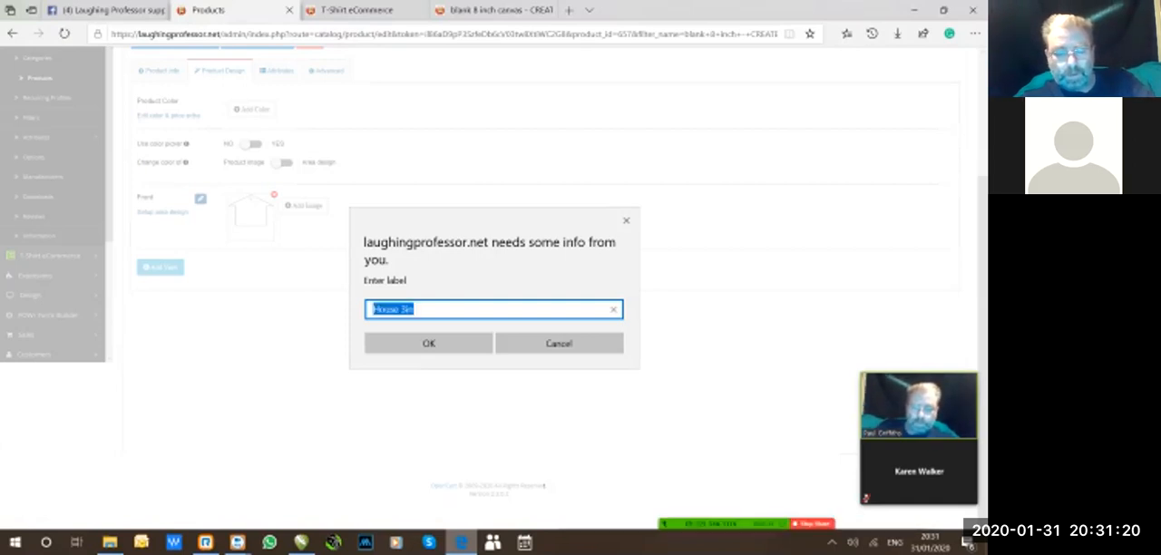
{"action": "type", "text": "Keychain"}
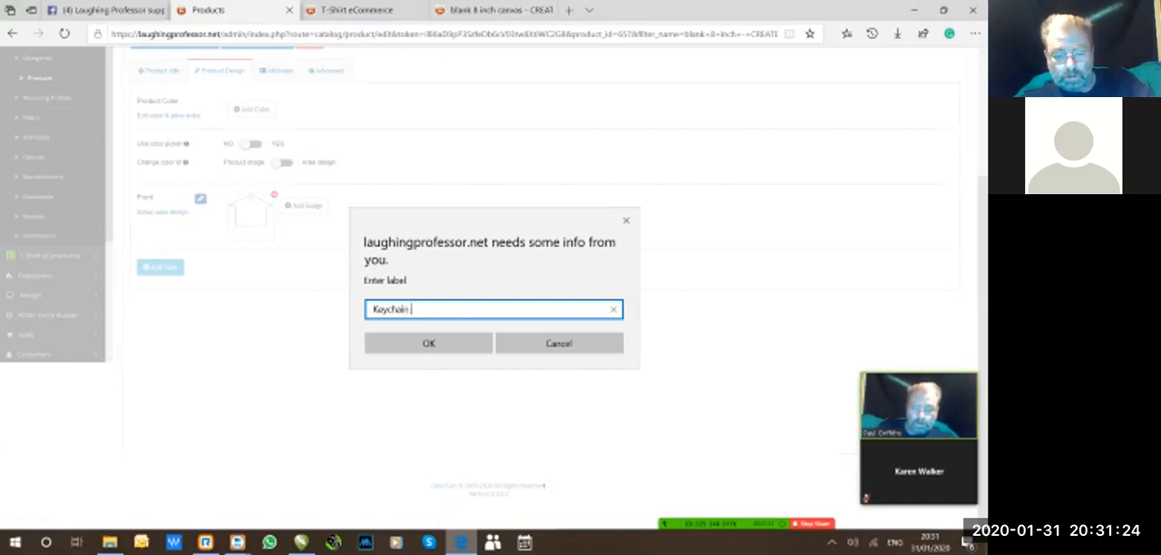
{"action": "type", "text": " 3x2in"}
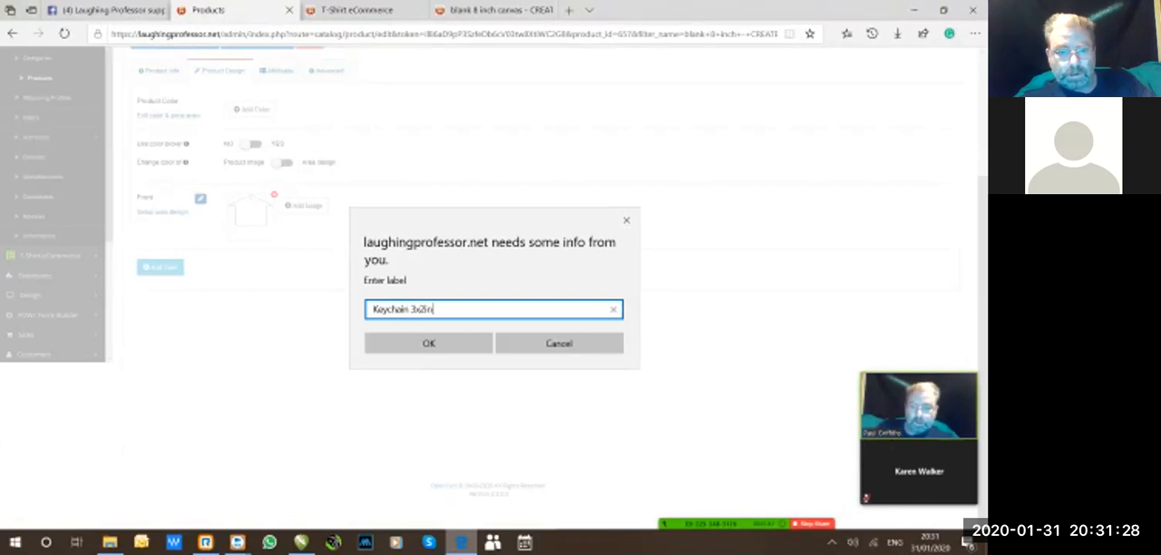
{"action": "type", "text": " House shape"}
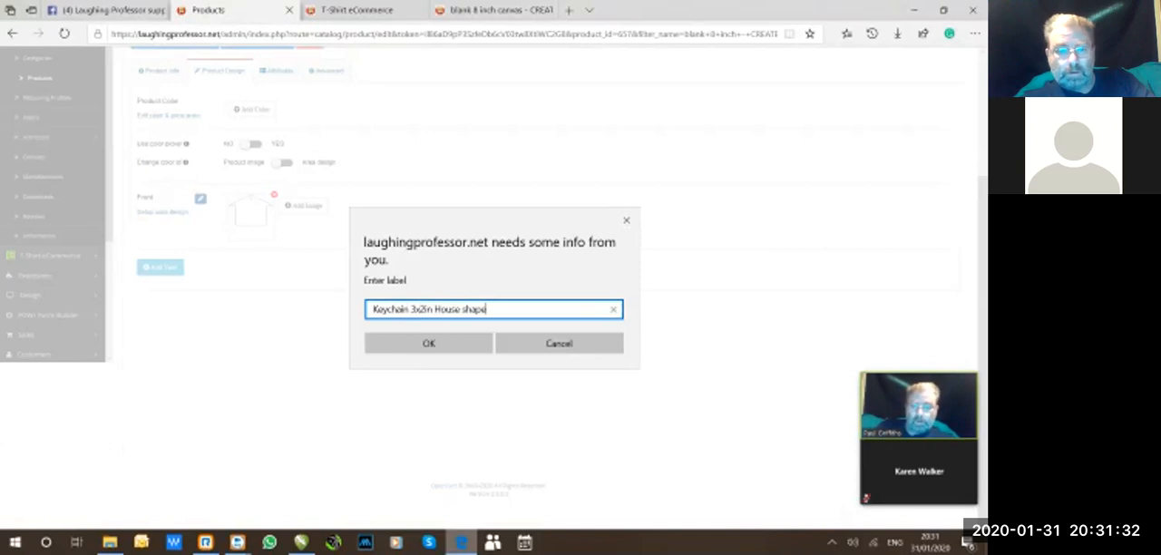
{"action": "left_click", "coordinate": [429, 343]}
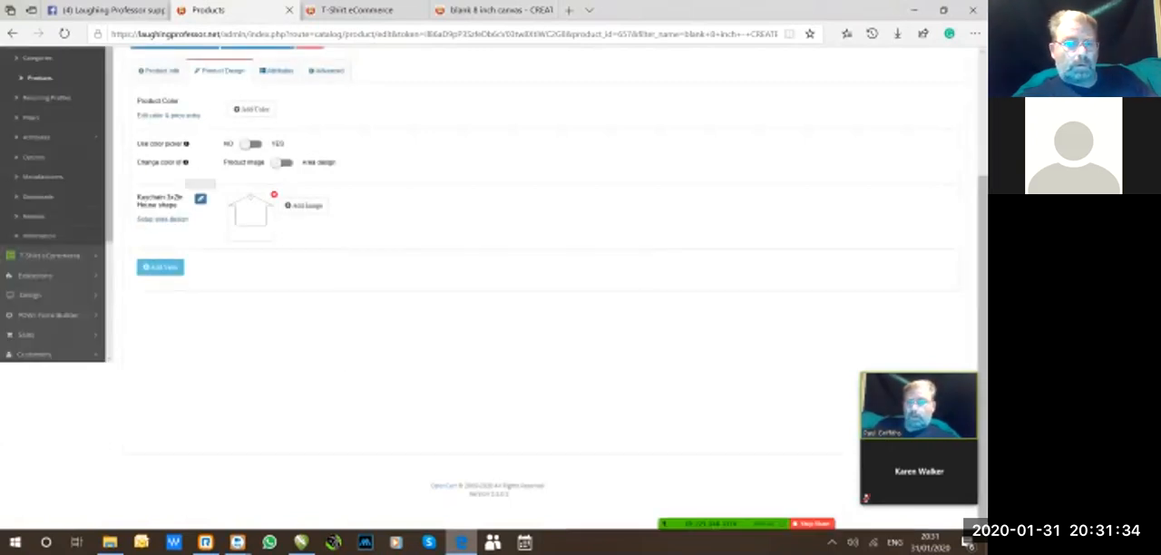
{"action": "key", "text": "ctrl"}
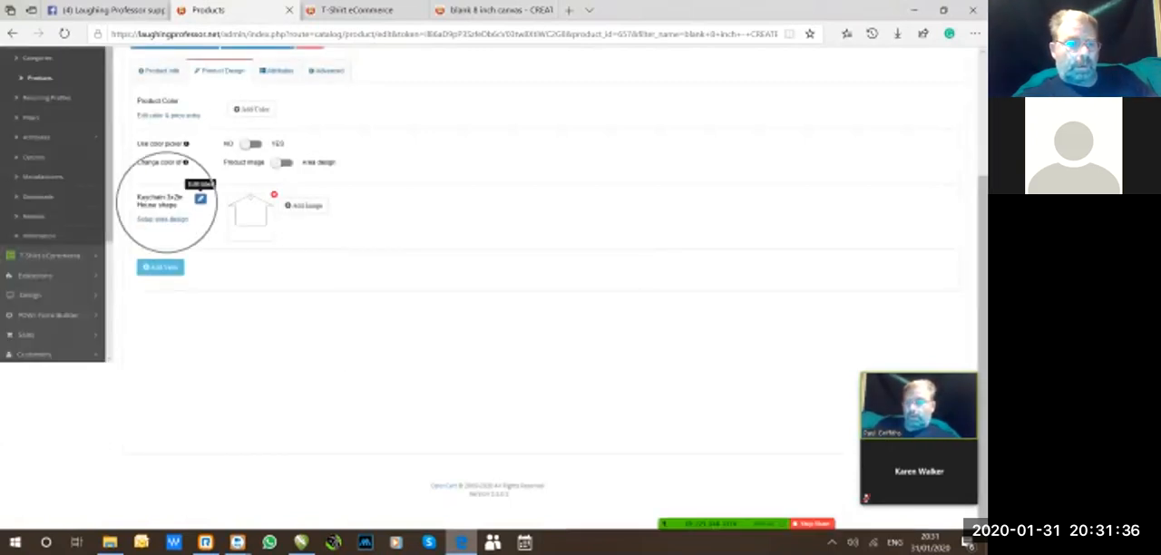
{"action": "key", "text": "ctrl"}
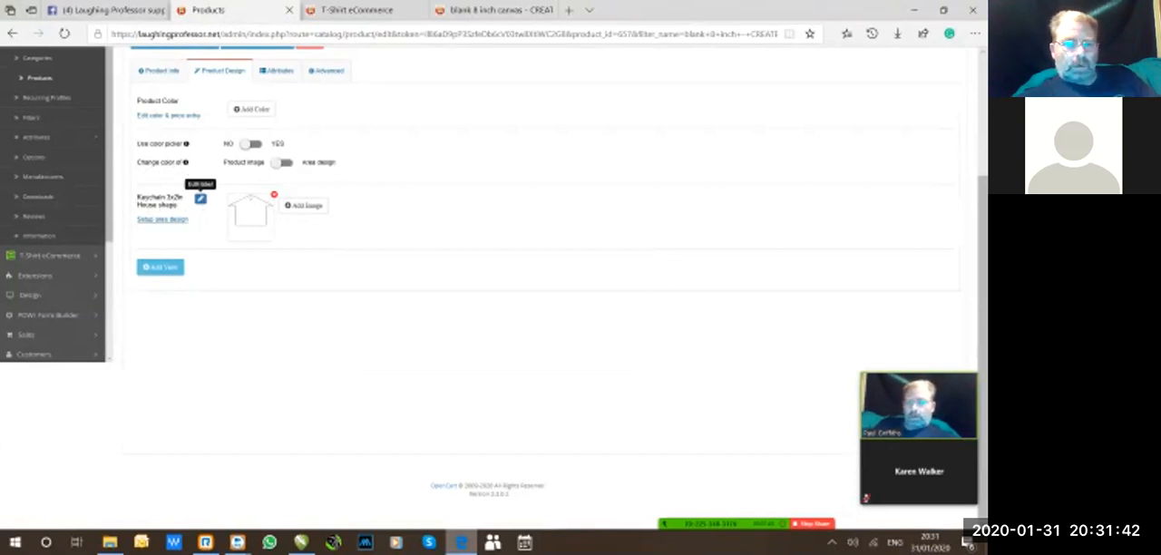
Review the keychain view's area design setup, then look over the product's attributes and advanced settings.
{"action": "left_click", "coordinate": [163, 219]}
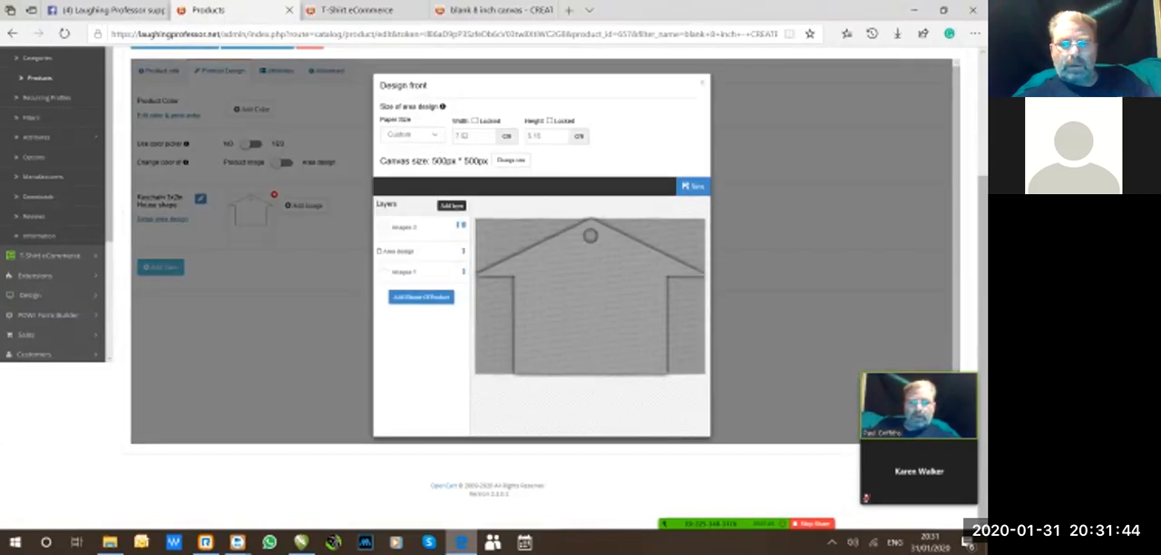
{"action": "key", "text": "Escape"}
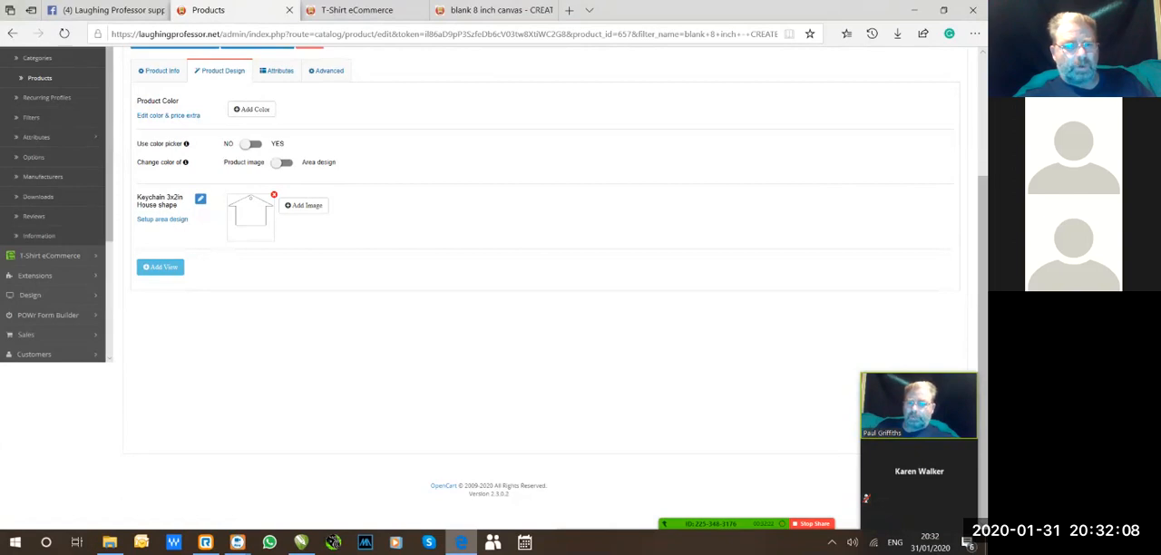
{"action": "left_click", "coordinate": [277, 71]}
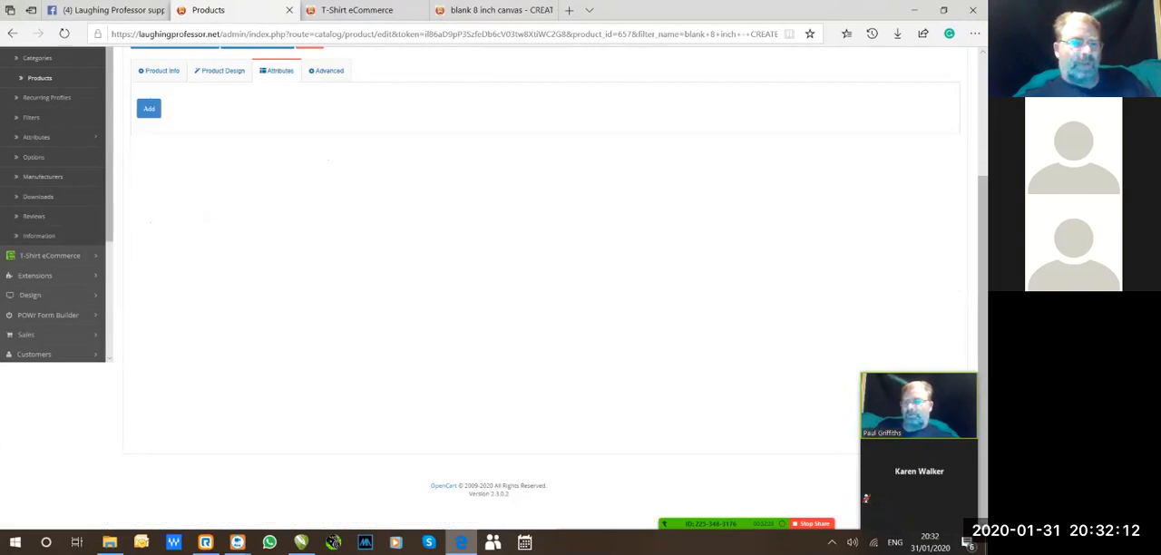
{"action": "left_click", "coordinate": [326, 71]}
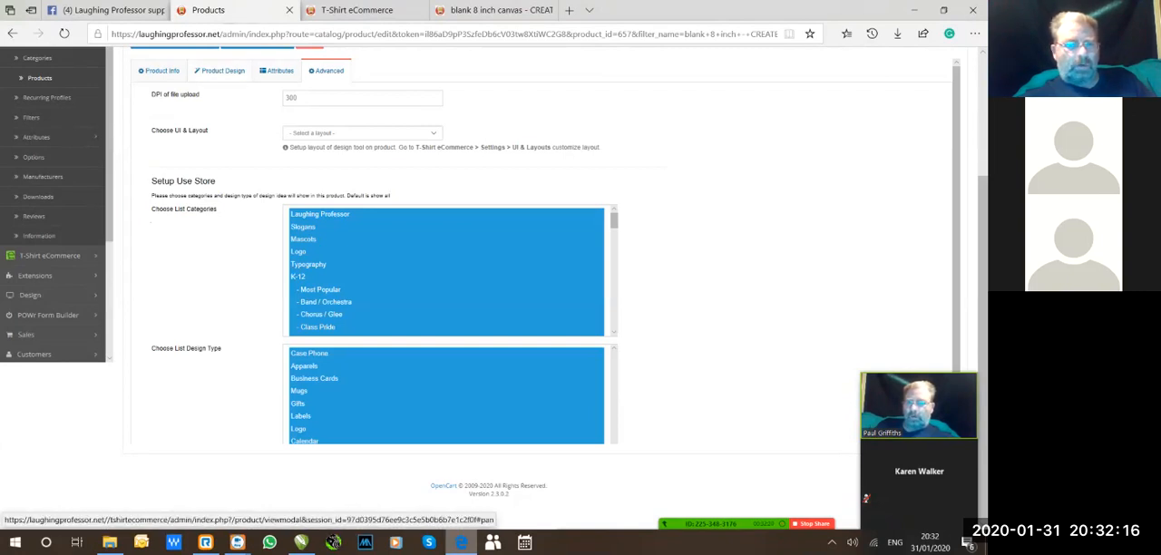
{"action": "left_click", "coordinate": [222, 71]}
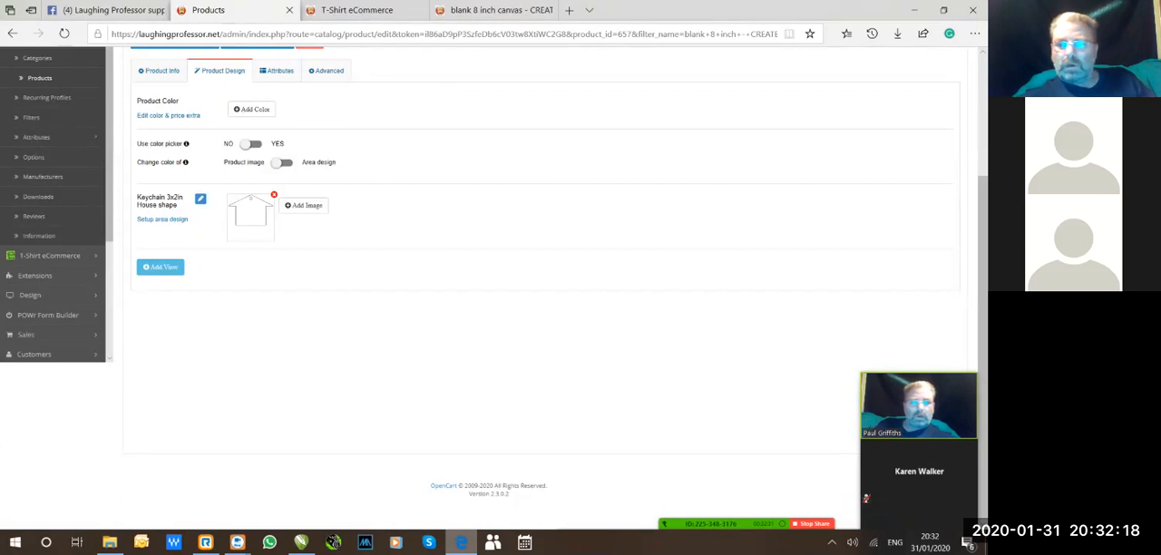
Save the product and reload its storefront page.
{"action": "scroll", "coordinate": [545, 272], "scroll_direction": "up", "scroll_amount": 3}
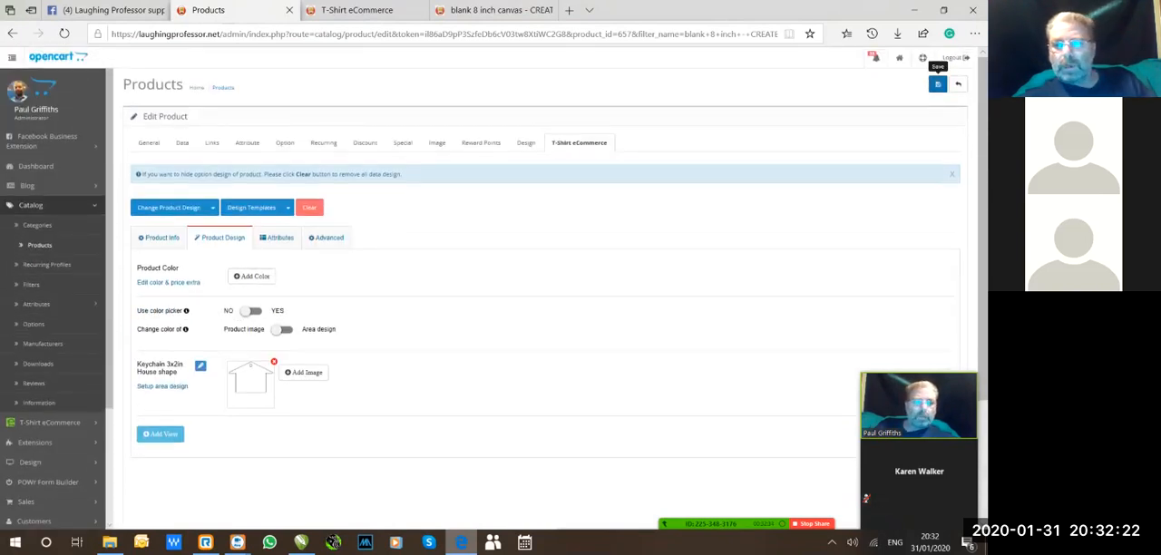
{"action": "left_click", "coordinate": [938, 84]}
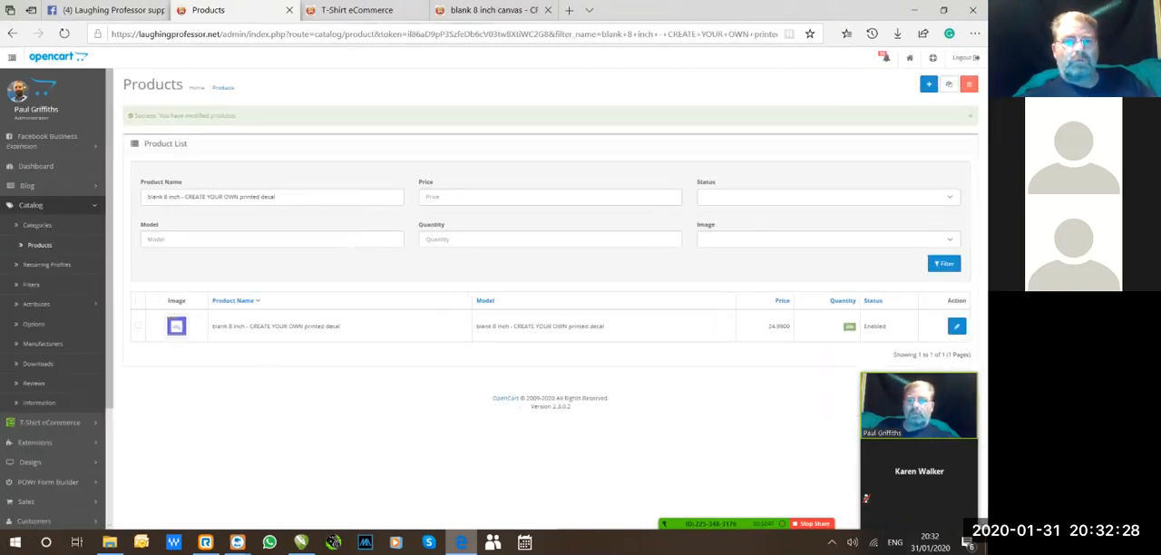
{"action": "left_click", "coordinate": [358, 10]}
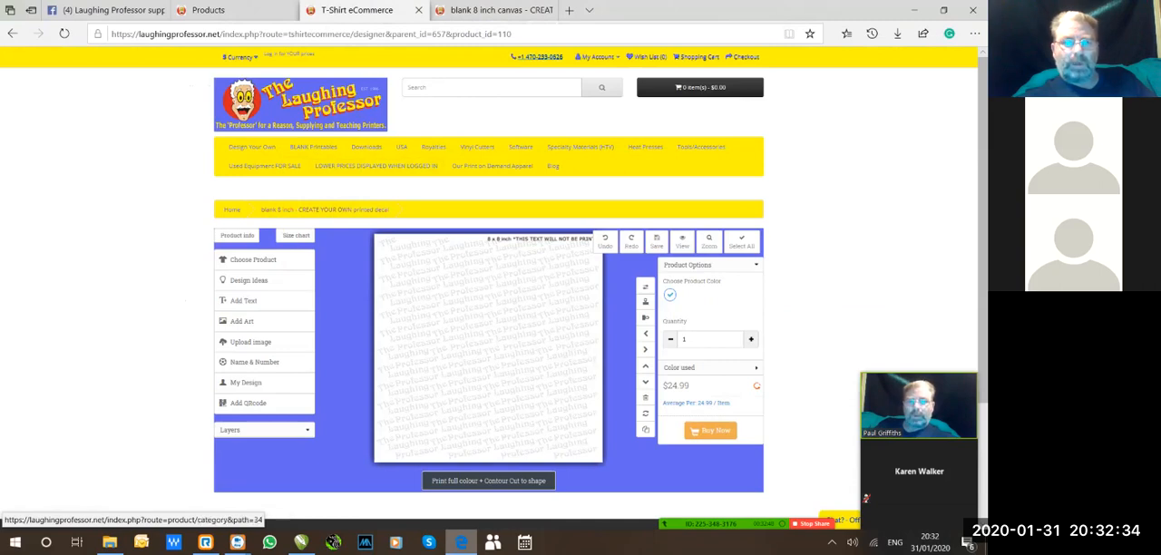
{"action": "left_click", "coordinate": [501, 10]}
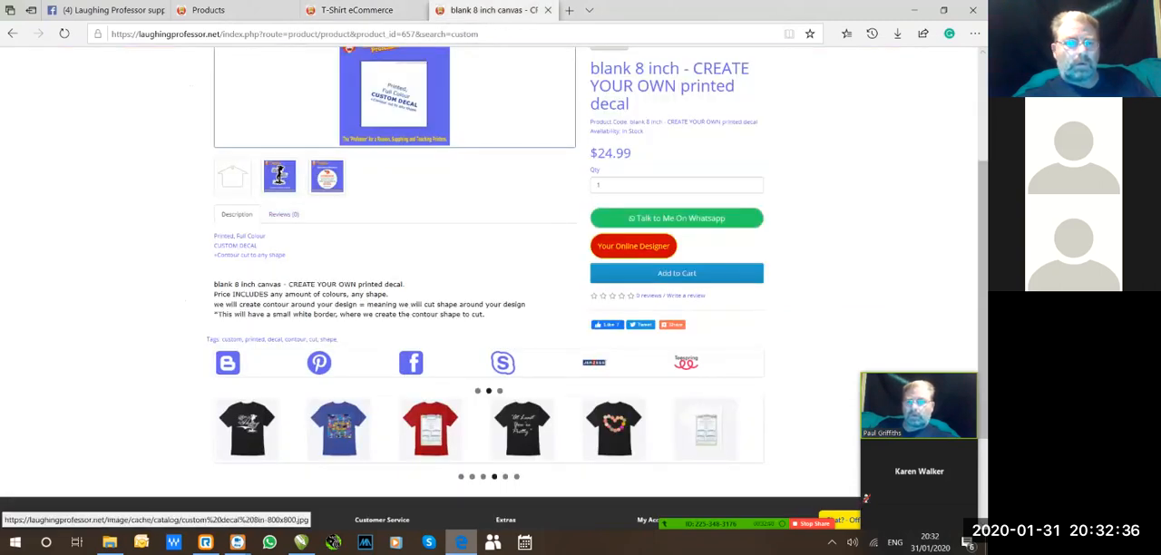
{"action": "key", "text": "ctrl+l"}
{"action": "key", "text": "Return"}
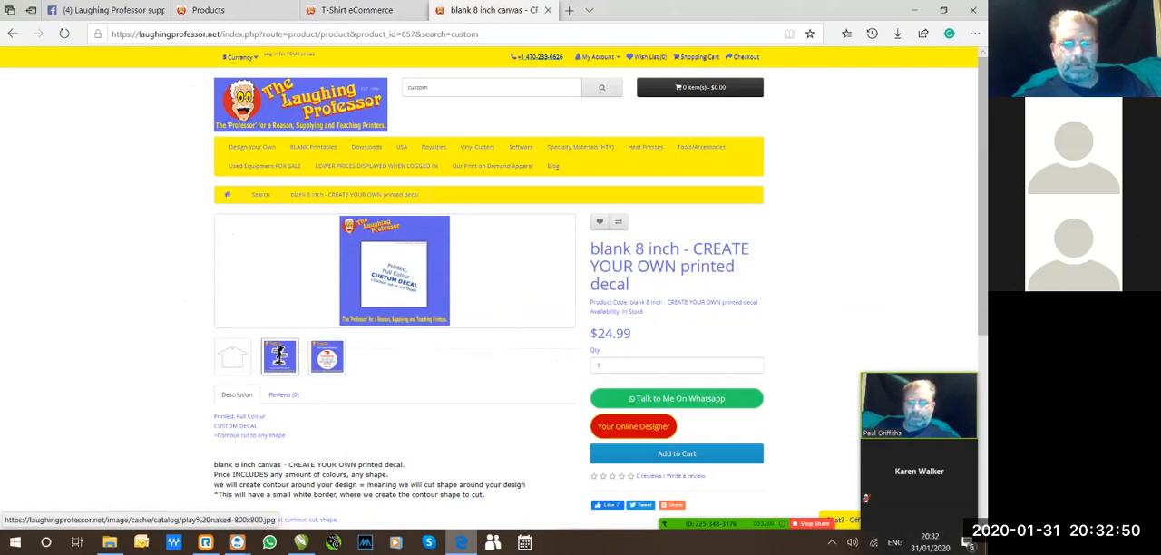
Enlarge the vehicle decal and house blank gallery images on the product page, closing each preview.
{"action": "left_click", "coordinate": [279, 356]}
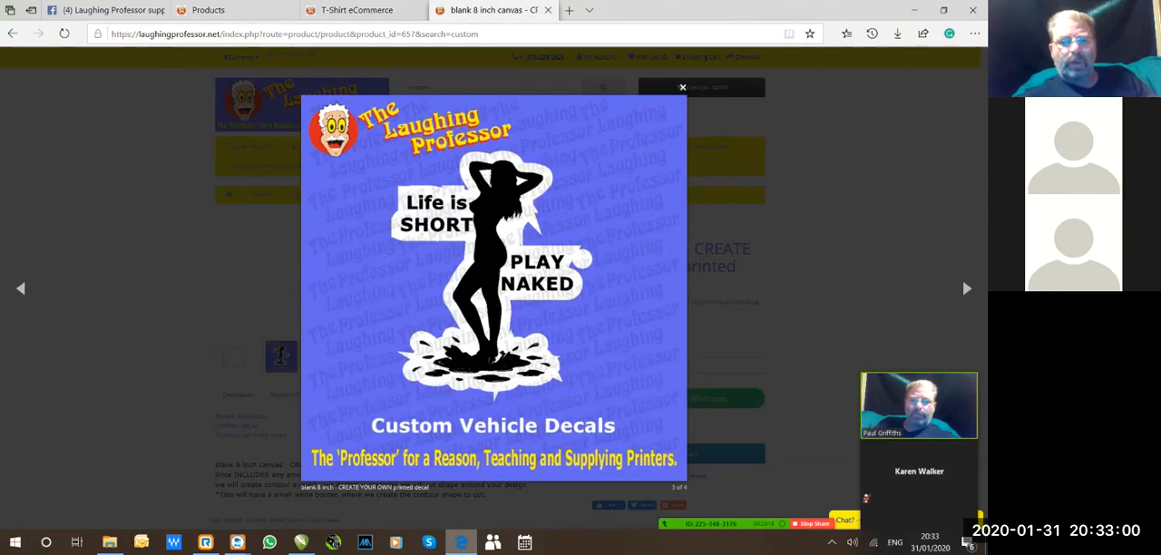
{"action": "left_click", "coordinate": [682, 88]}
{"action": "left_click", "coordinate": [231, 358]}
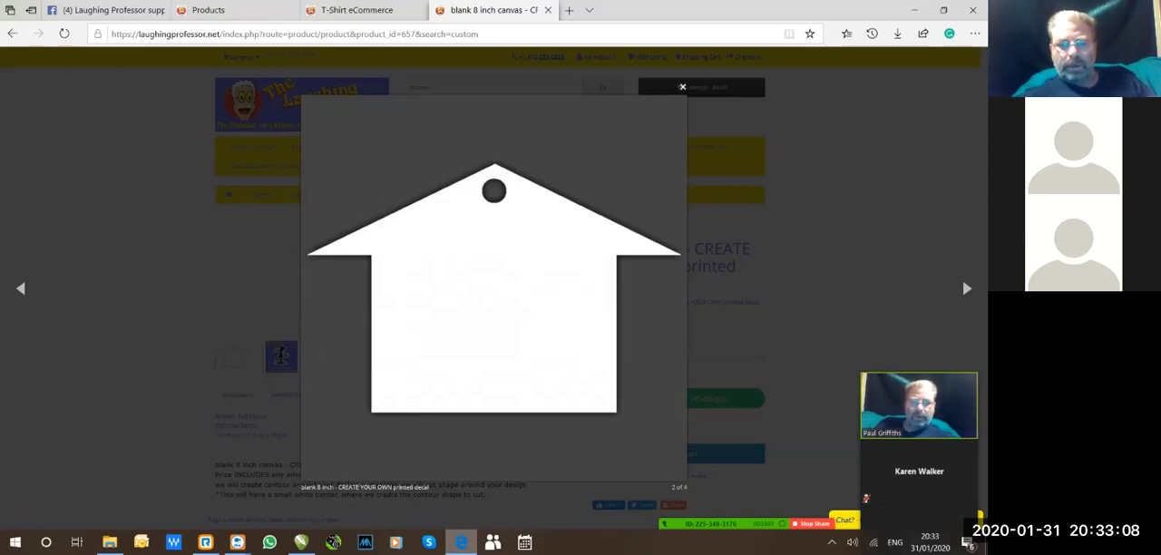
{"action": "left_click", "coordinate": [682, 87]}
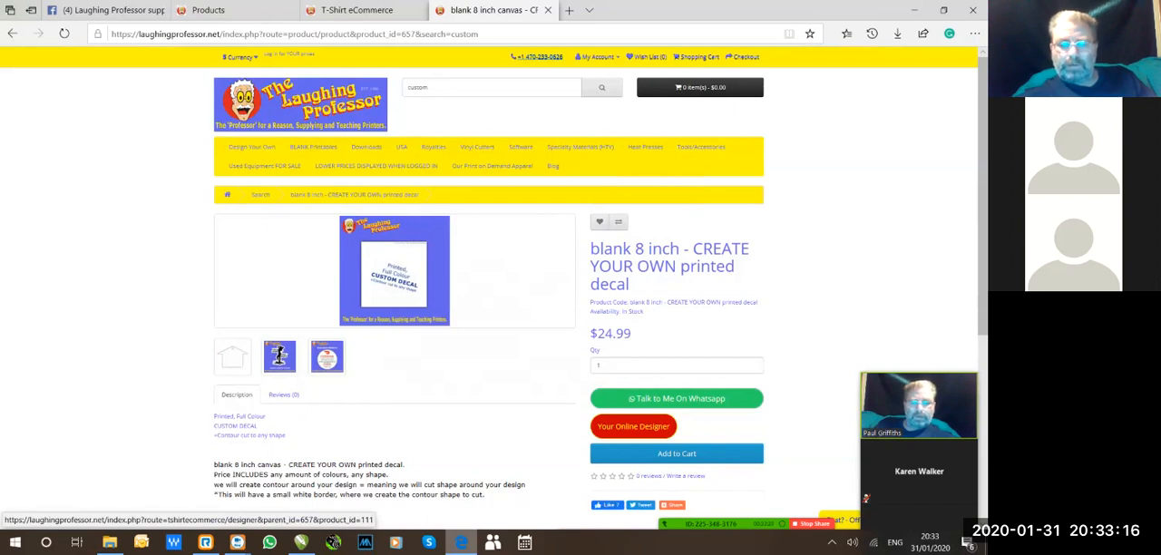
Open the product's online designer and read the product info notes on pricing, contour cut, watermark and dimensions.
{"action": "left_click", "coordinate": [279, 355]}
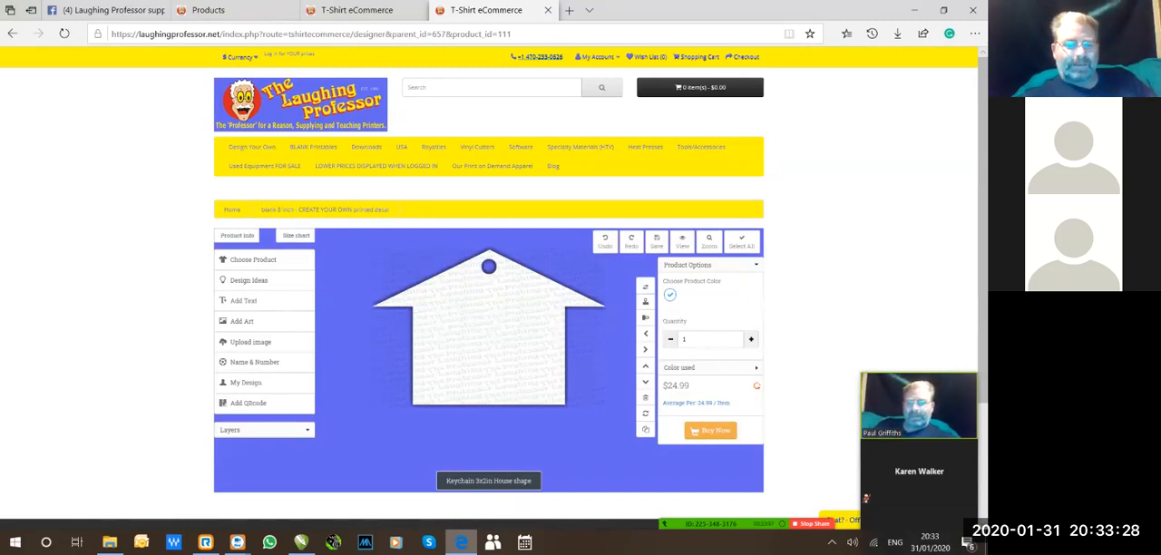
{"action": "scroll", "coordinate": [263, 221], "scroll_direction": "down", "scroll_amount": 2}
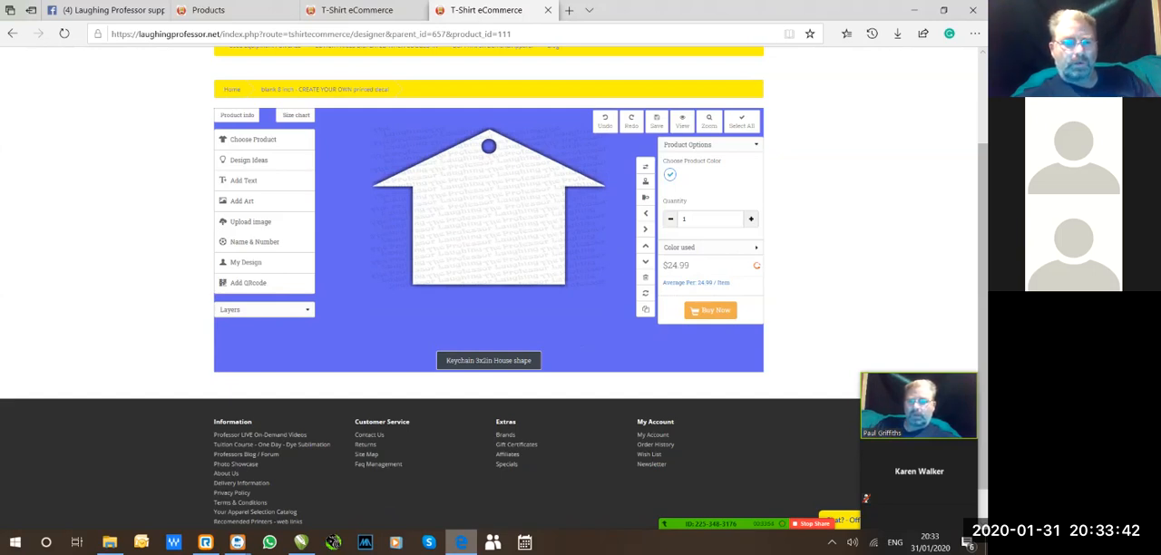
{"action": "left_click", "coordinate": [237, 115]}
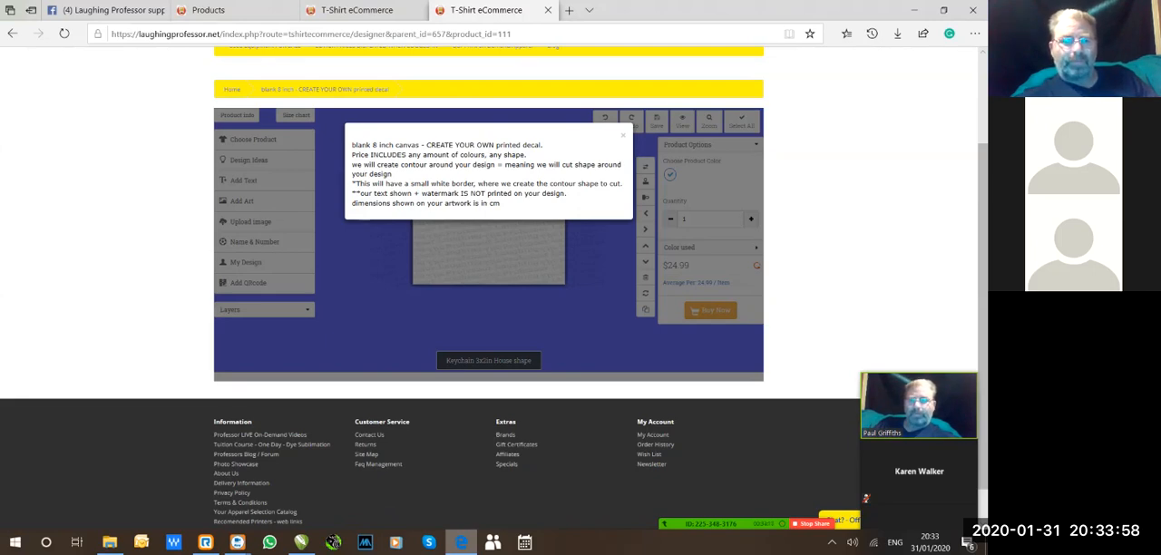
{"action": "left_click_drag", "start_coordinate": [353, 155], "coordinate": [502, 204]}
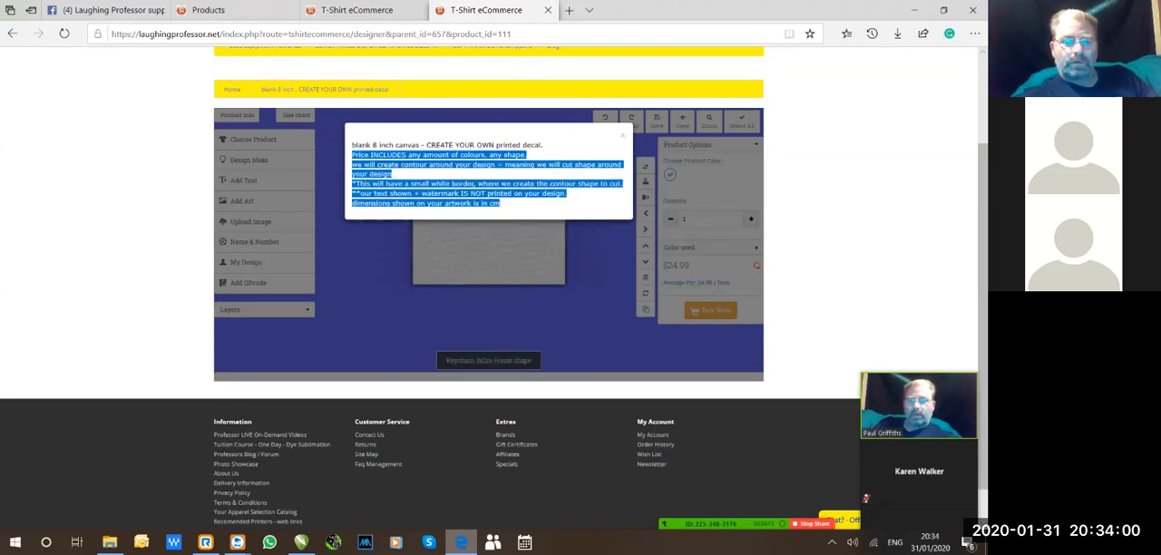
{"action": "left_click", "coordinate": [508, 204]}
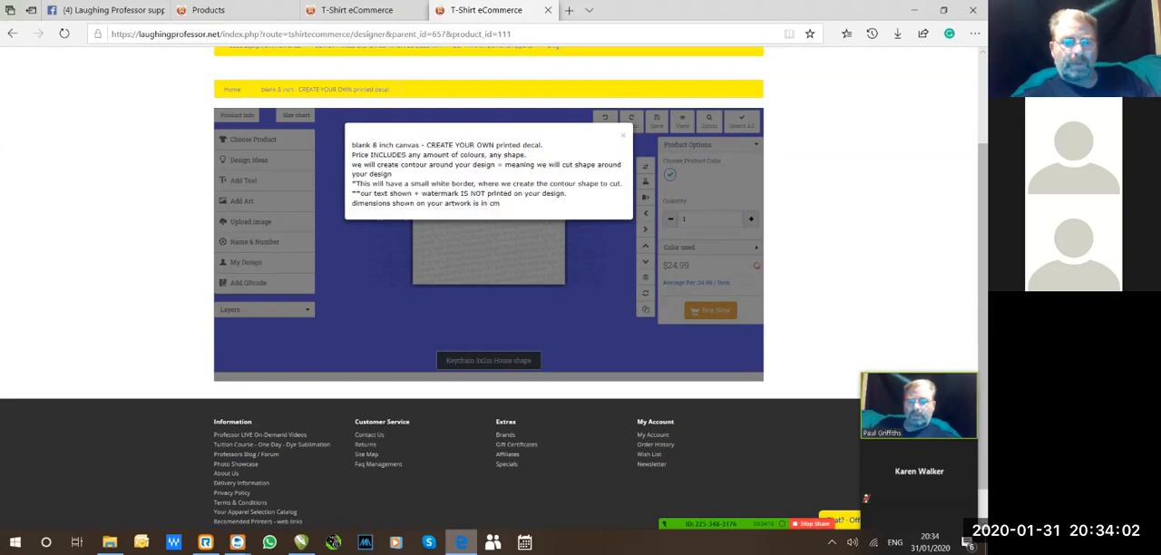
{"action": "left_click_drag", "start_coordinate": [504, 204], "coordinate": [352, 152]}
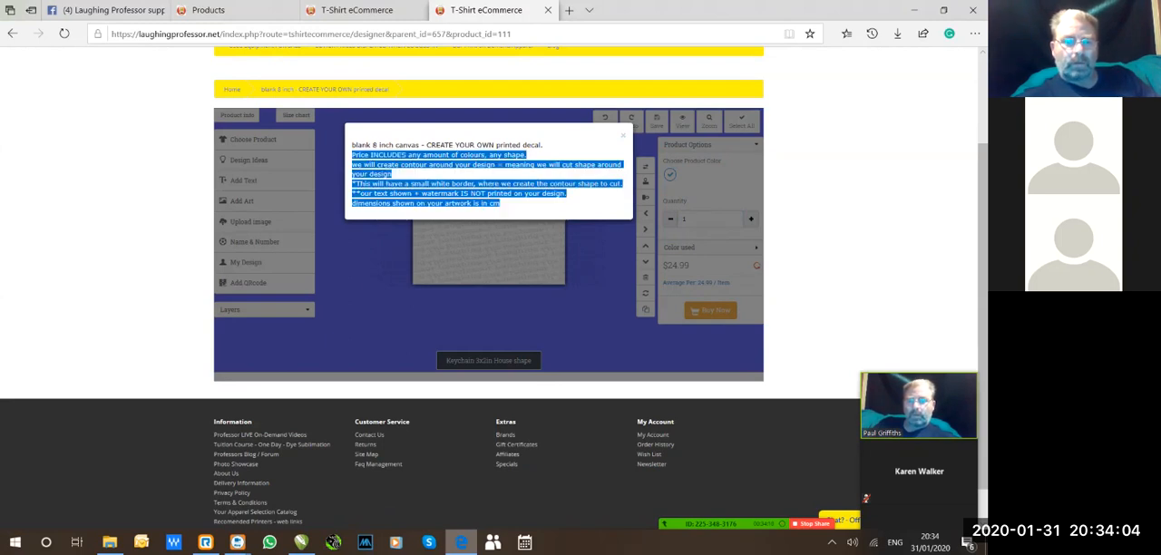
{"action": "left_click", "coordinate": [507, 204]}
{"action": "left_click_drag", "start_coordinate": [505, 204], "coordinate": [518, 155]}
{"action": "left_click", "coordinate": [508, 204]}
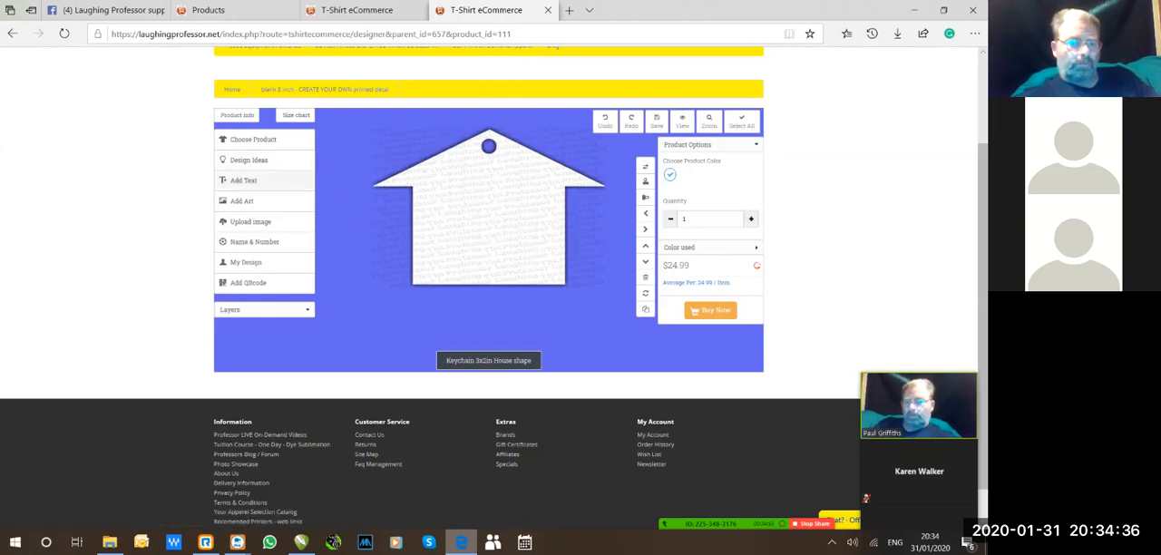
Add a "Hello" text to the house design, enlarge it to about 3.7 cm wide and centre it on the house.
{"action": "left_click", "coordinate": [243, 180]}
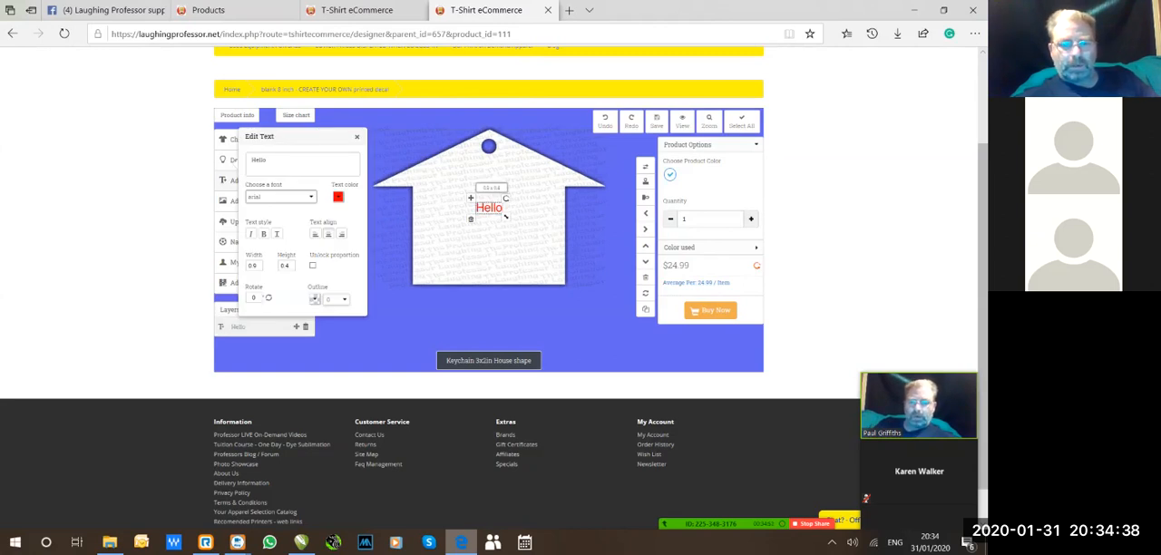
{"action": "left_click_drag", "start_coordinate": [506, 217], "coordinate": [593, 254]}
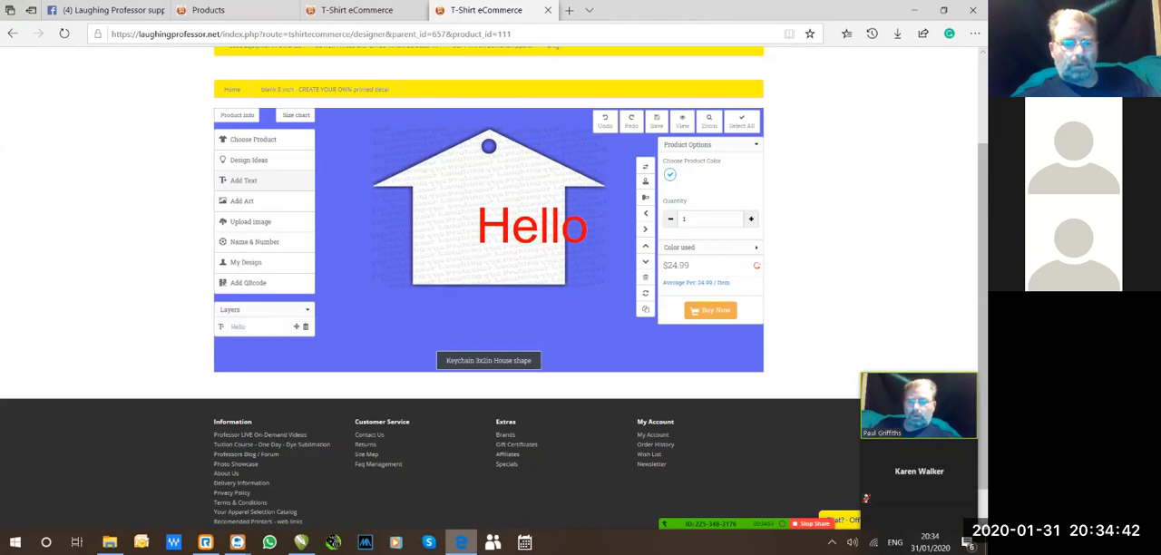
{"action": "left_click", "coordinate": [532, 227]}
{"action": "left_click_drag", "start_coordinate": [533, 227], "coordinate": [490, 216]}
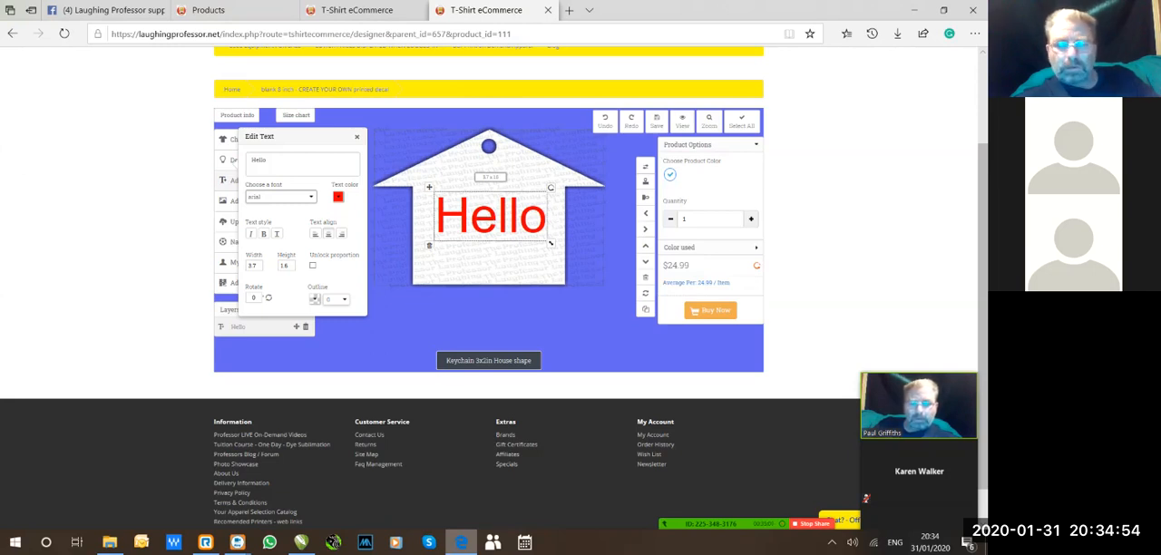
Enlarge the page zoom to 100% so the designer is easier to read.
{"action": "left_click", "coordinate": [975, 33]}
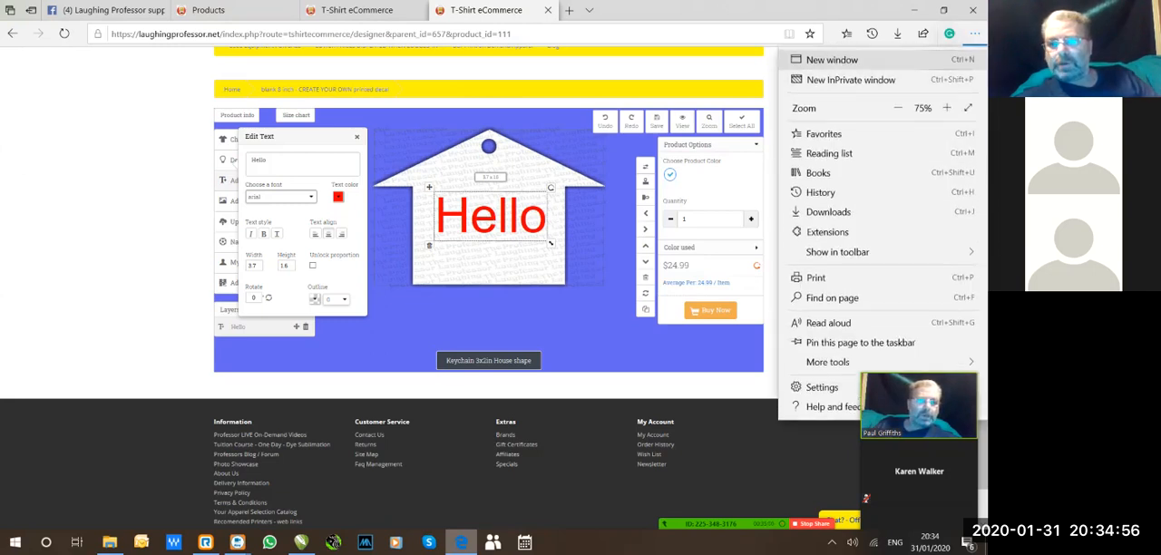
{"action": "left_click", "coordinate": [947, 108]}
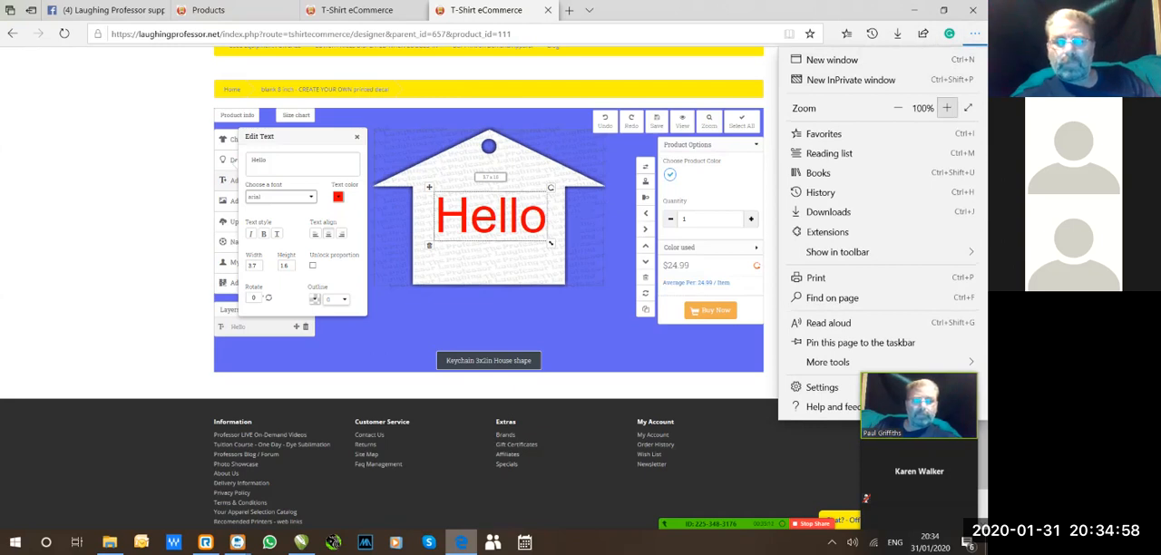
{"action": "key", "text": "Escape"}
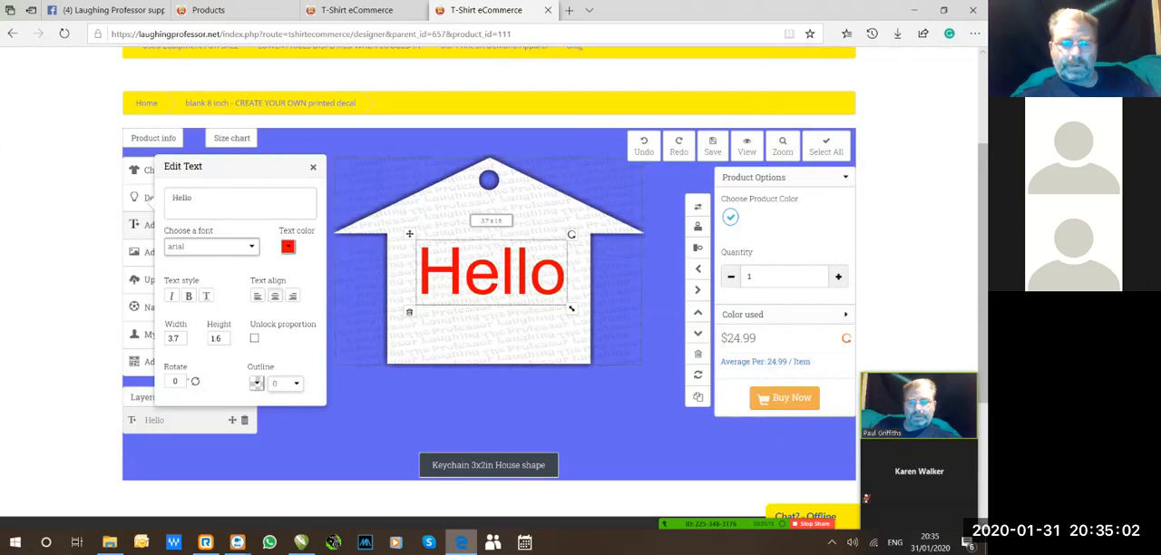
Open the product info notes, highlight the line about artwork dimensions in cm, and close the notes.
{"action": "left_click", "coordinate": [153, 139]}
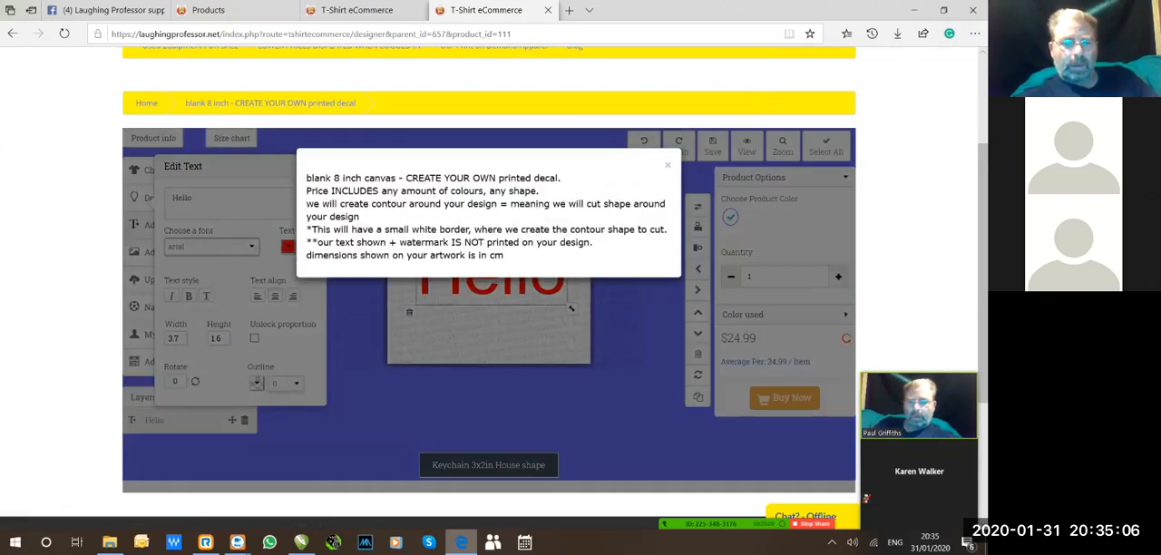
{"action": "left_click_drag", "start_coordinate": [323, 256], "coordinate": [504, 265]}
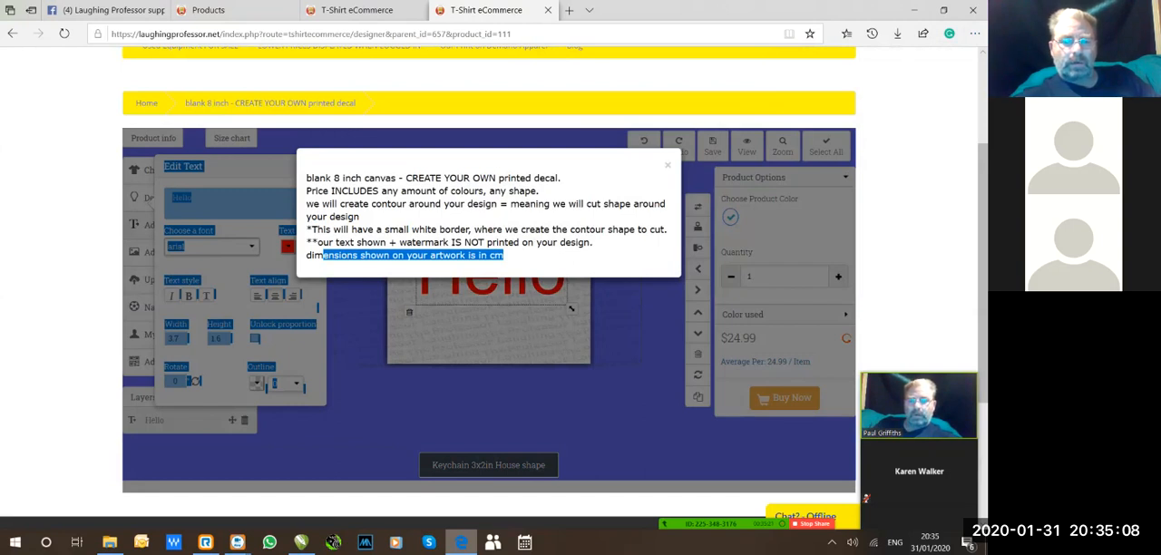
{"action": "left_click", "coordinate": [668, 165]}
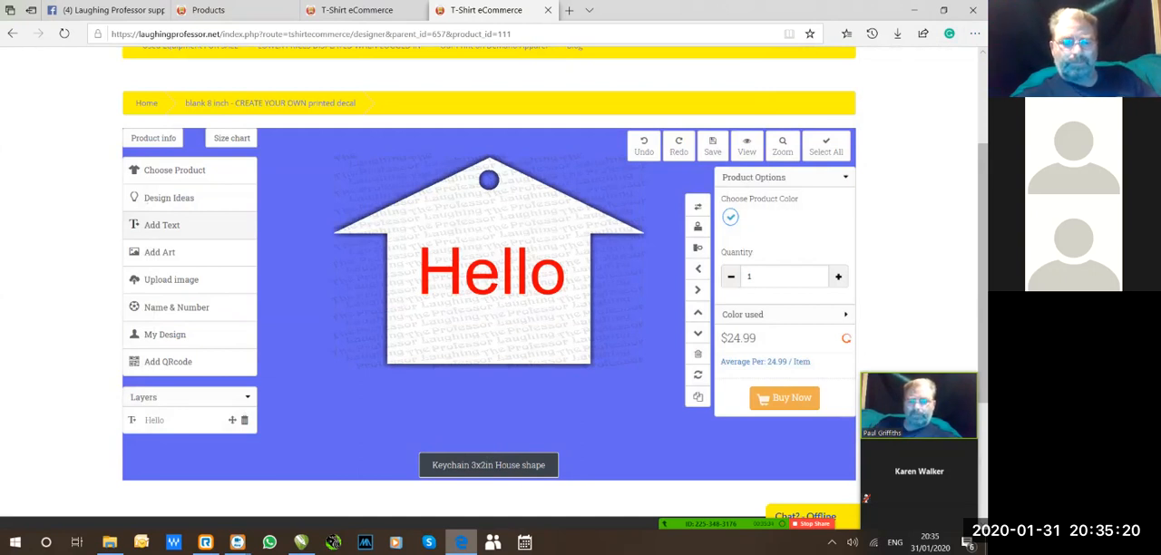
Change the Hello text's font to Akronim and enlarge it to about 3.4 x 2.7 cm.
{"action": "left_click", "coordinate": [491, 272]}
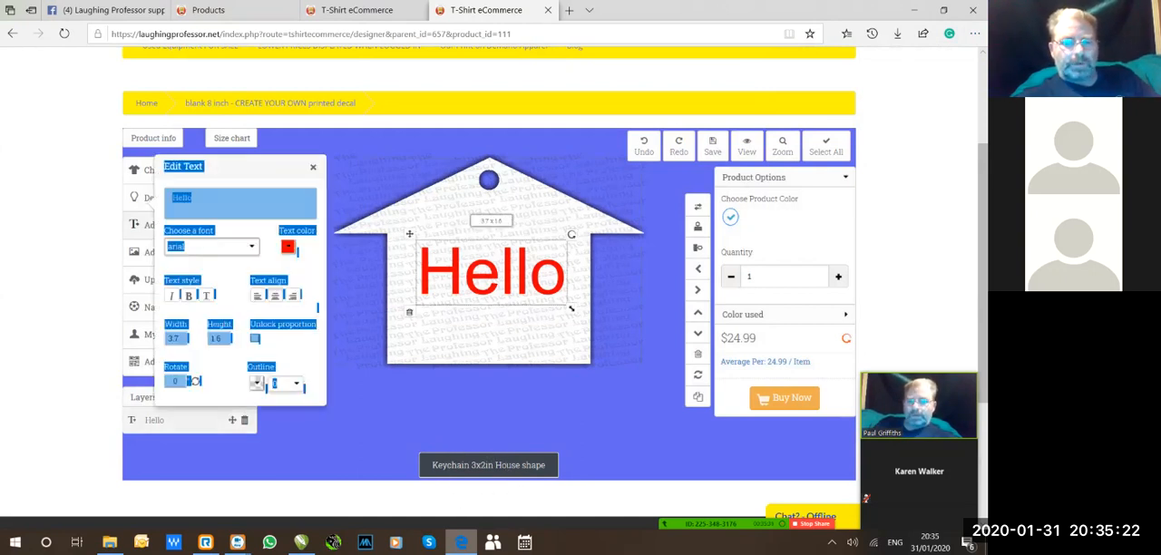
{"action": "left_click", "coordinate": [211, 247]}
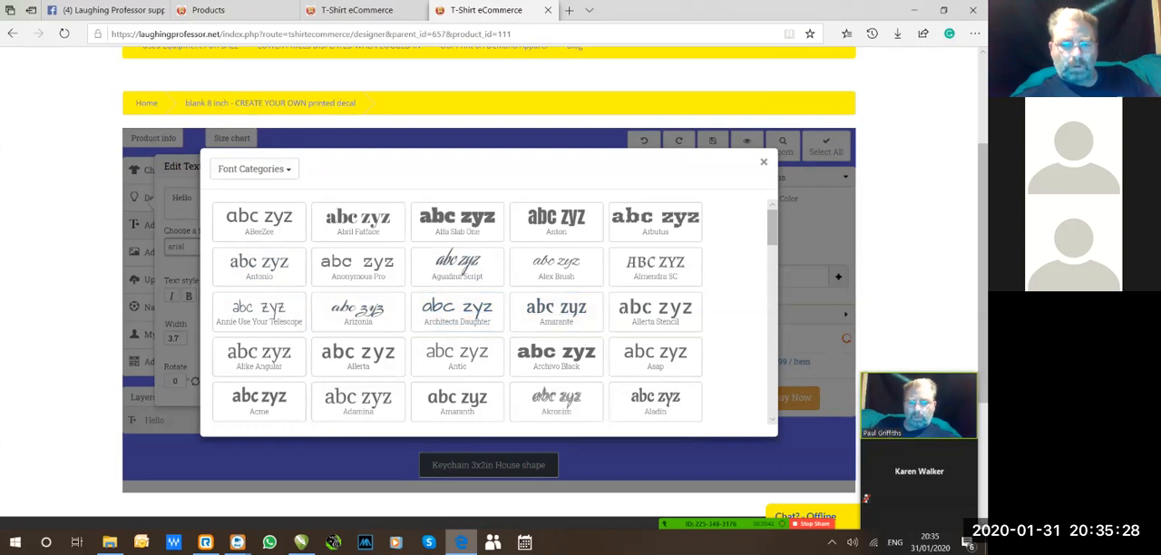
{"action": "left_click", "coordinate": [556, 401]}
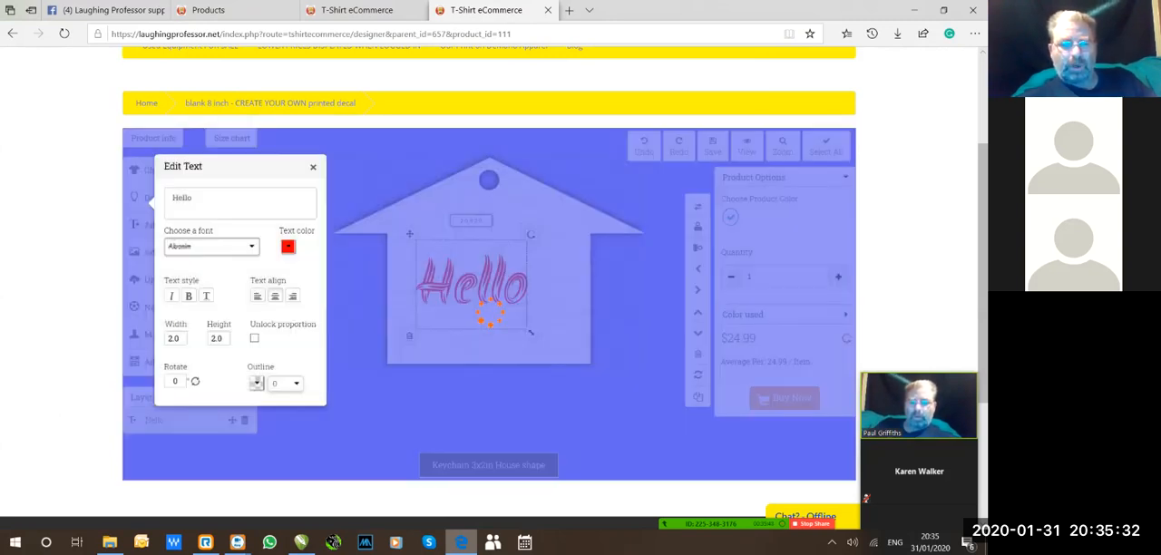
{"action": "left_click_drag", "start_coordinate": [532, 333], "coordinate": [558, 356]}
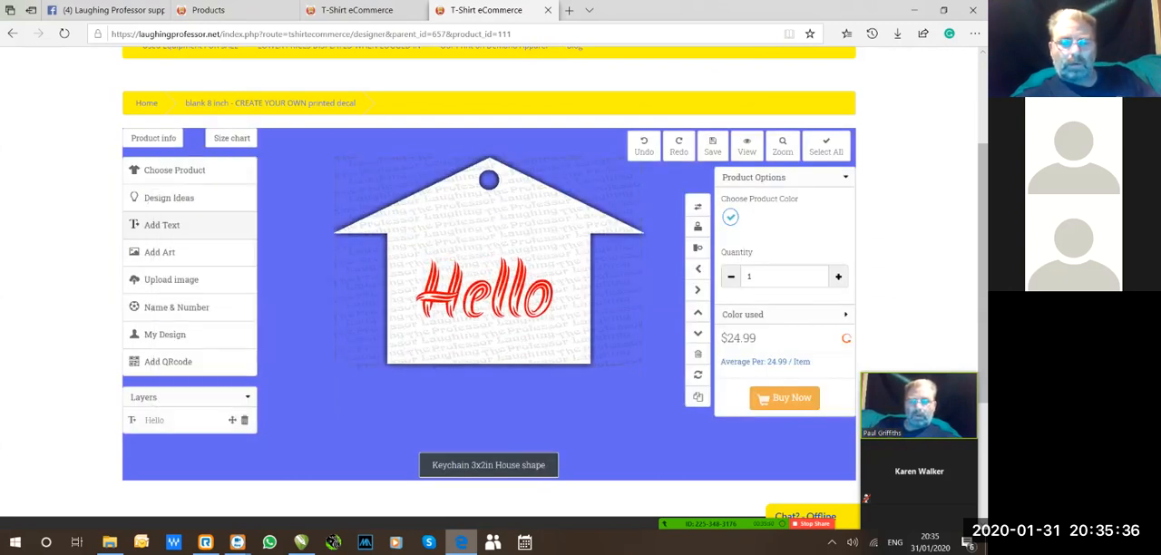
Browse the available fonts for the Hello text through a font category, choose Akronim again, and close the text editor.
{"action": "left_click", "coordinate": [485, 292]}
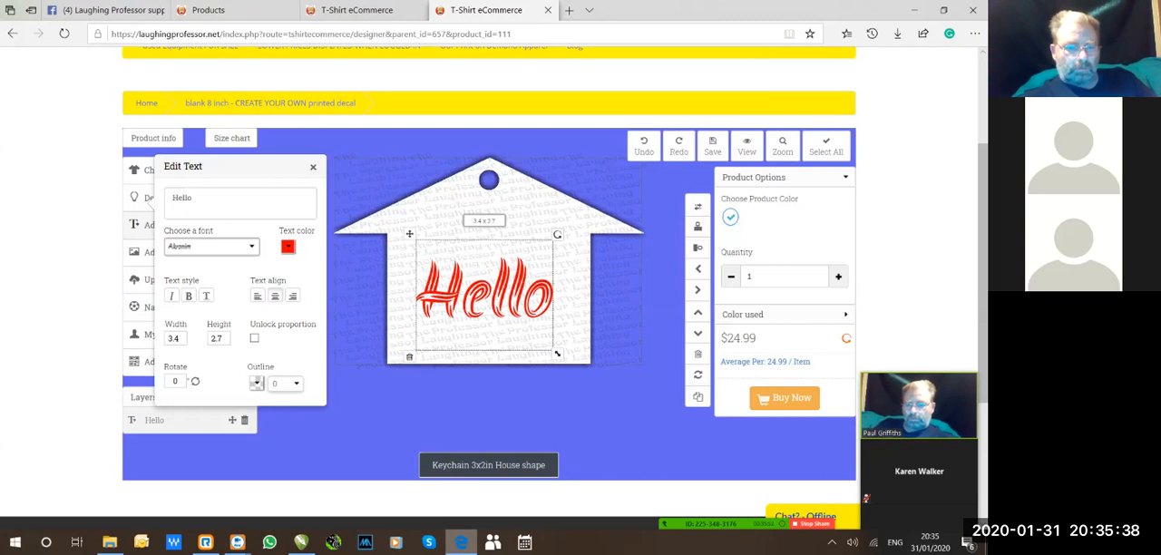
{"action": "left_click", "coordinate": [211, 246]}
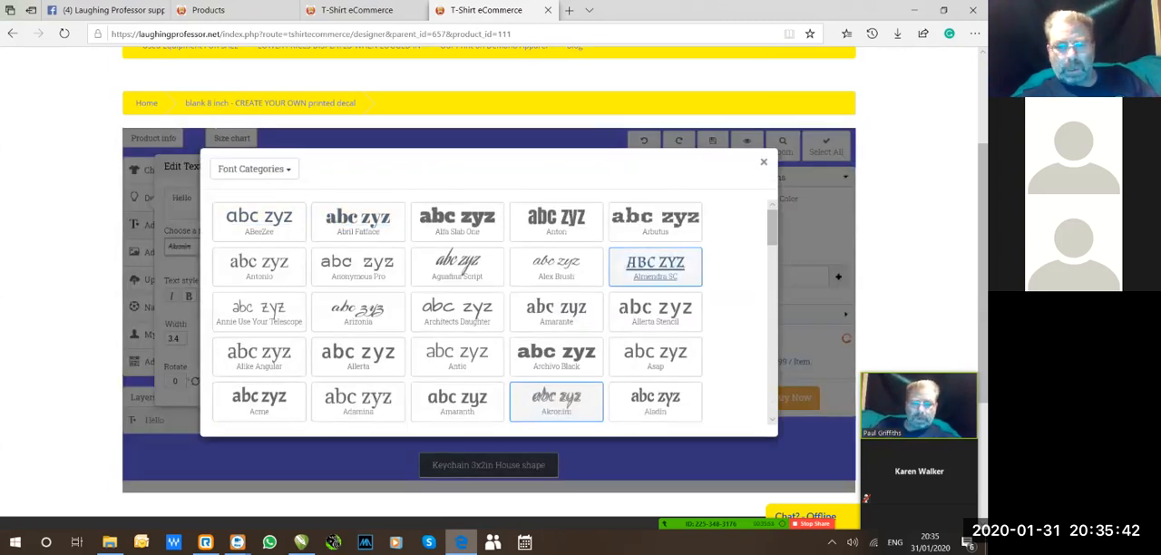
{"action": "mouse_move", "coordinate": [772, 227]}
{"action": "left_mouse_down"}
{"action": "mouse_move", "coordinate": [771, 397]}
{"action": "mouse_move", "coordinate": [772, 227]}
{"action": "left_mouse_up"}
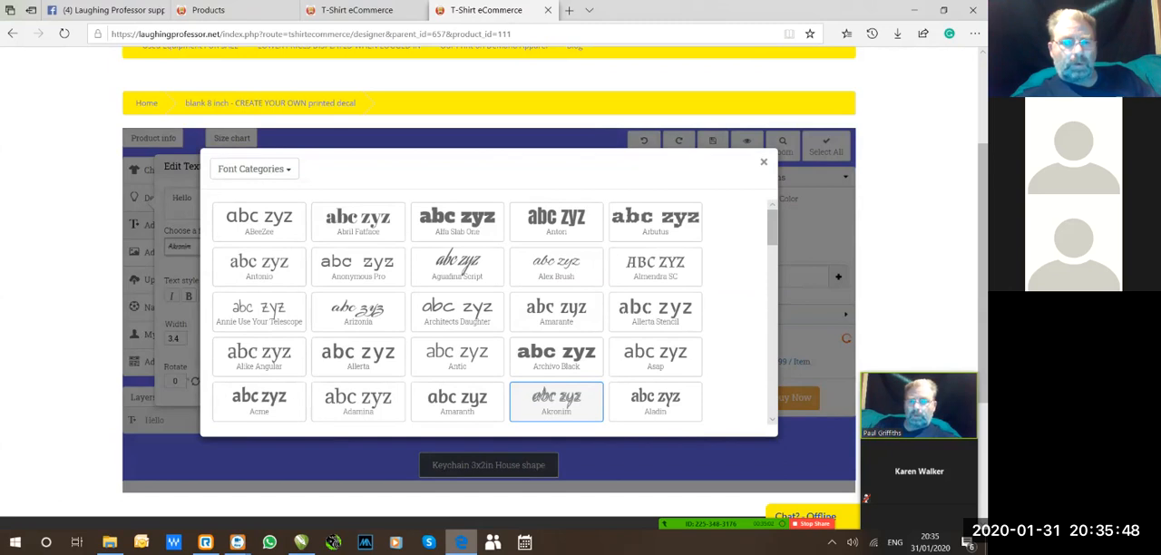
{"action": "left_click", "coordinate": [254, 168]}
{"action": "left_click", "coordinate": [251, 207]}
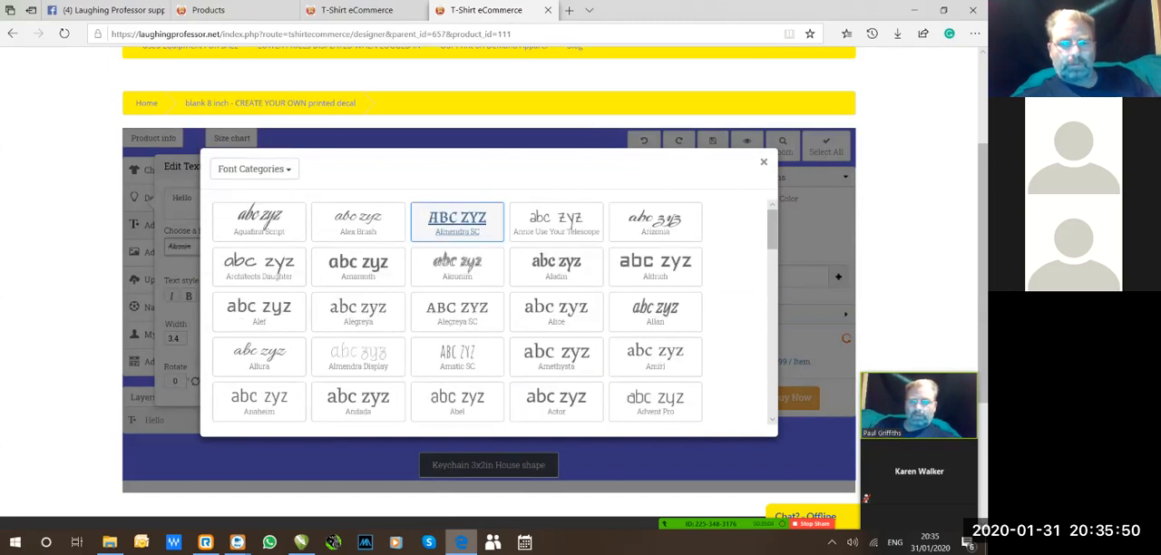
{"action": "left_click_drag", "start_coordinate": [772, 229], "coordinate": [772, 394]}
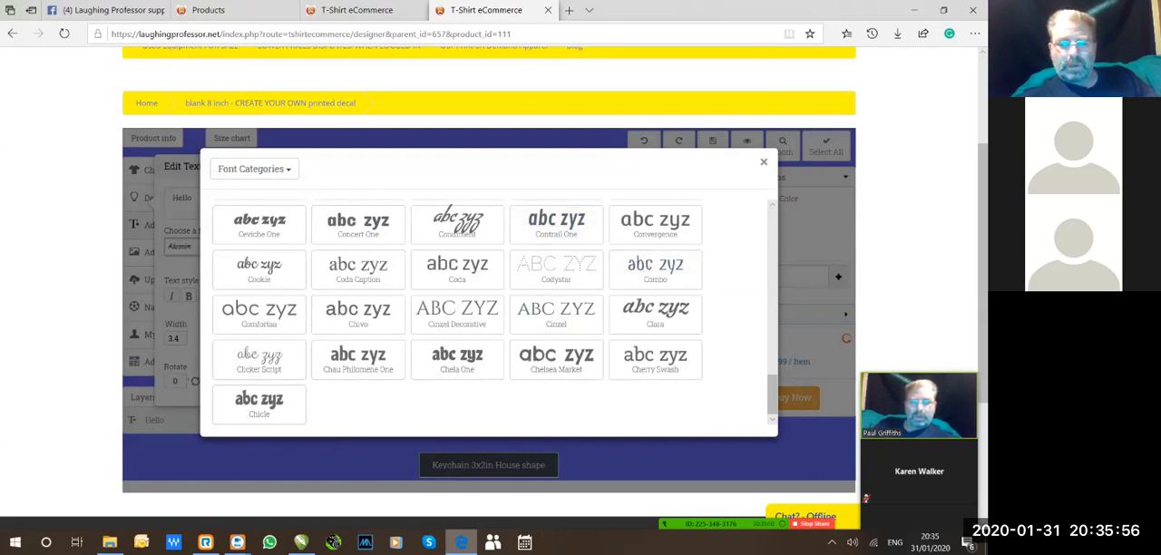
{"action": "scroll", "coordinate": [494, 309], "scroll_direction": "up", "scroll_amount": 10}
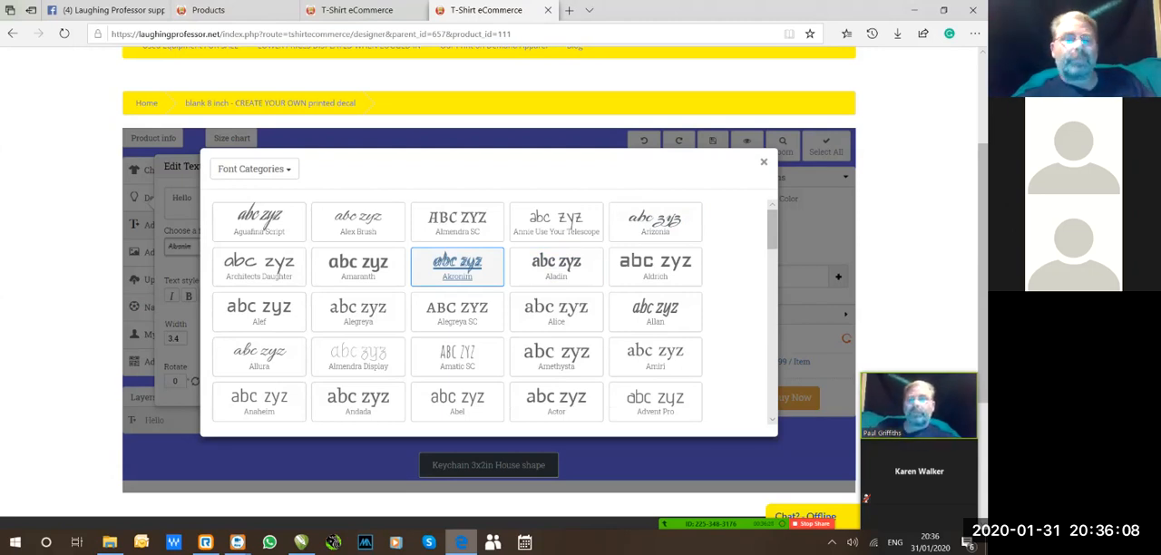
{"action": "left_click", "coordinate": [457, 266]}
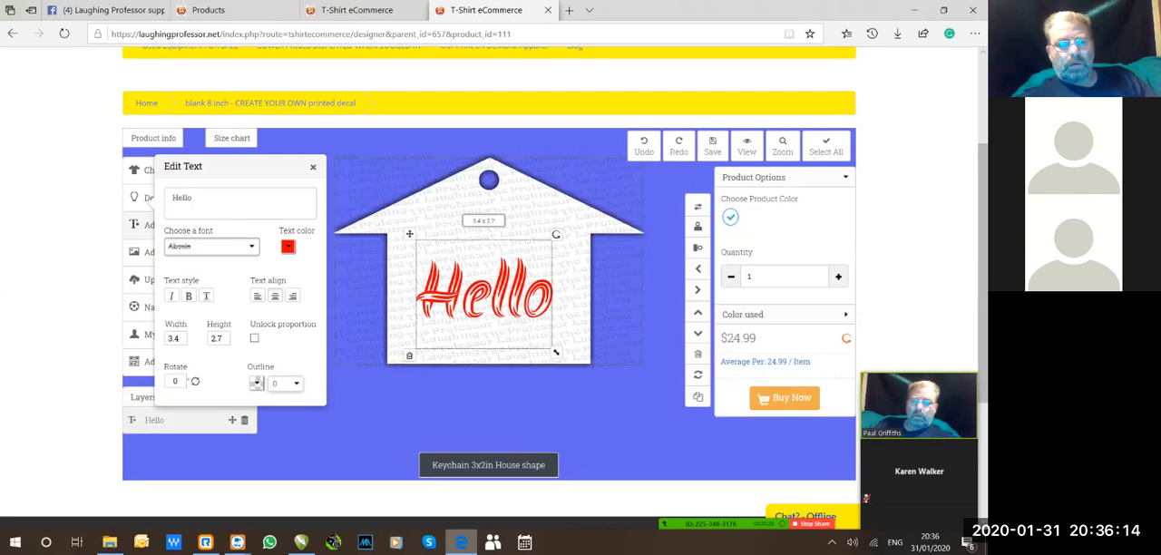
{"action": "left_click", "coordinate": [313, 167]}
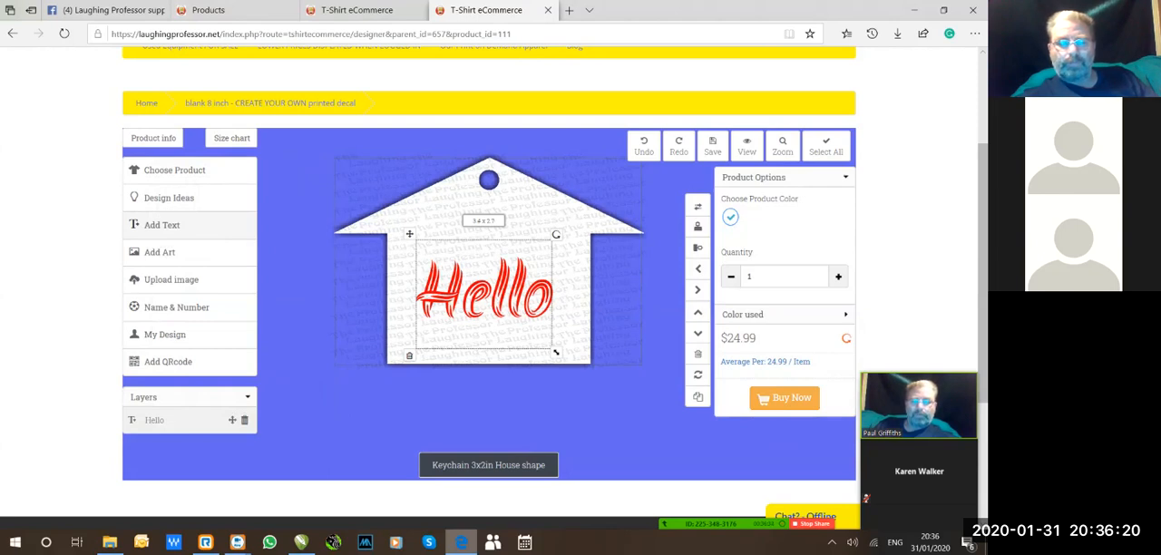
Rotate the Hello text to about 344° and recolour it dark blue.
{"action": "left_click_drag", "start_coordinate": [556, 235], "coordinate": [536, 217]}
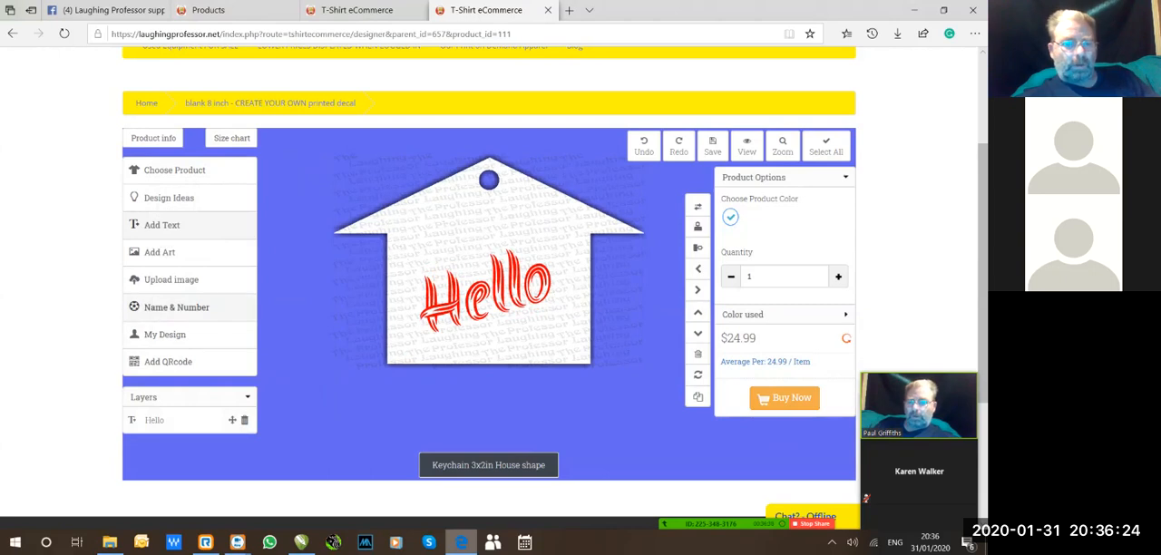
{"action": "left_click", "coordinate": [487, 292]}
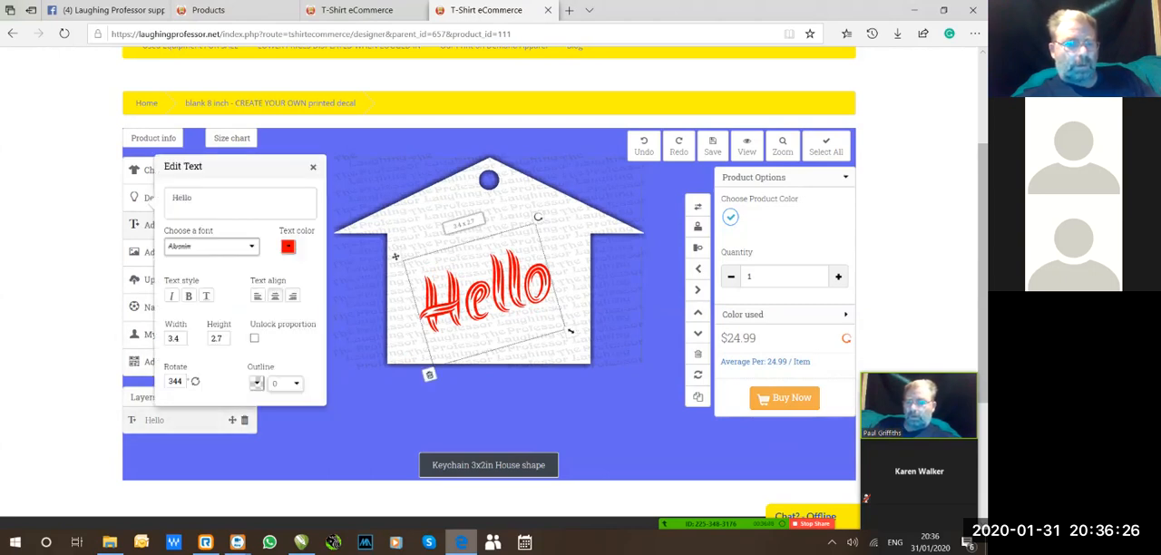
{"action": "left_click", "coordinate": [287, 246]}
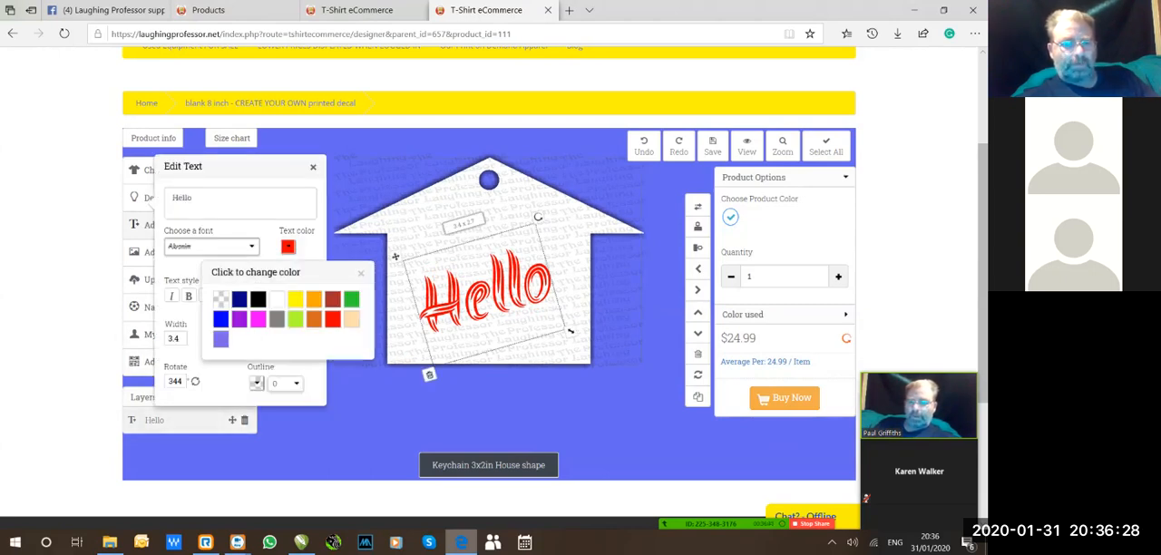
{"action": "left_click", "coordinate": [239, 298]}
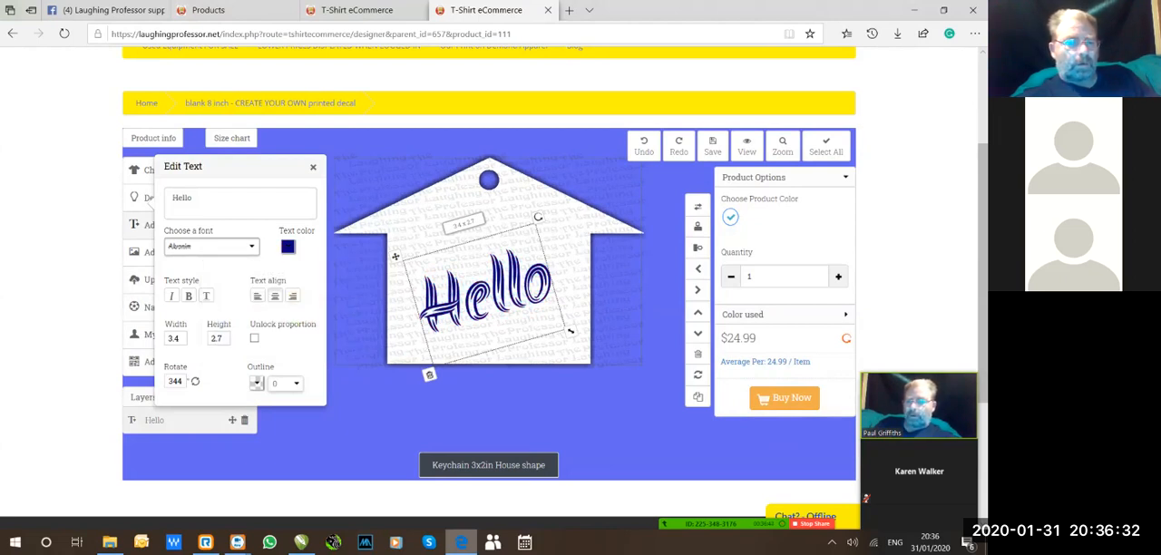
{"action": "left_click", "coordinate": [313, 166]}
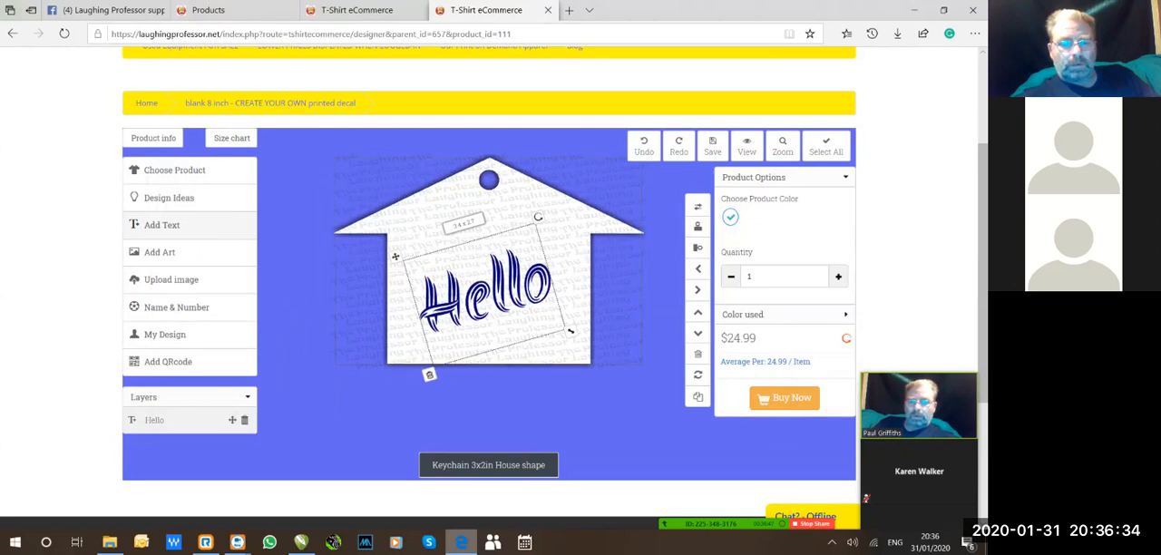
Enlarge the tilted Hello text to about 4.3 cm wide, move it up to the middle of the house, and deselect it.
{"action": "left_click_drag", "start_coordinate": [570, 332], "coordinate": [613, 356]}
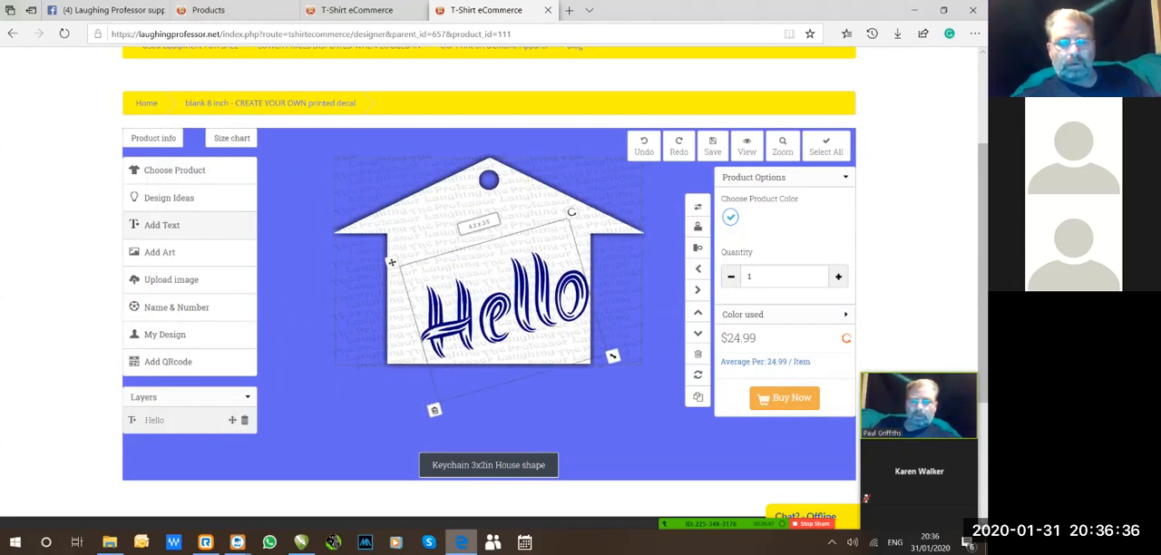
{"action": "left_click_drag", "start_coordinate": [505, 306], "coordinate": [490, 267]}
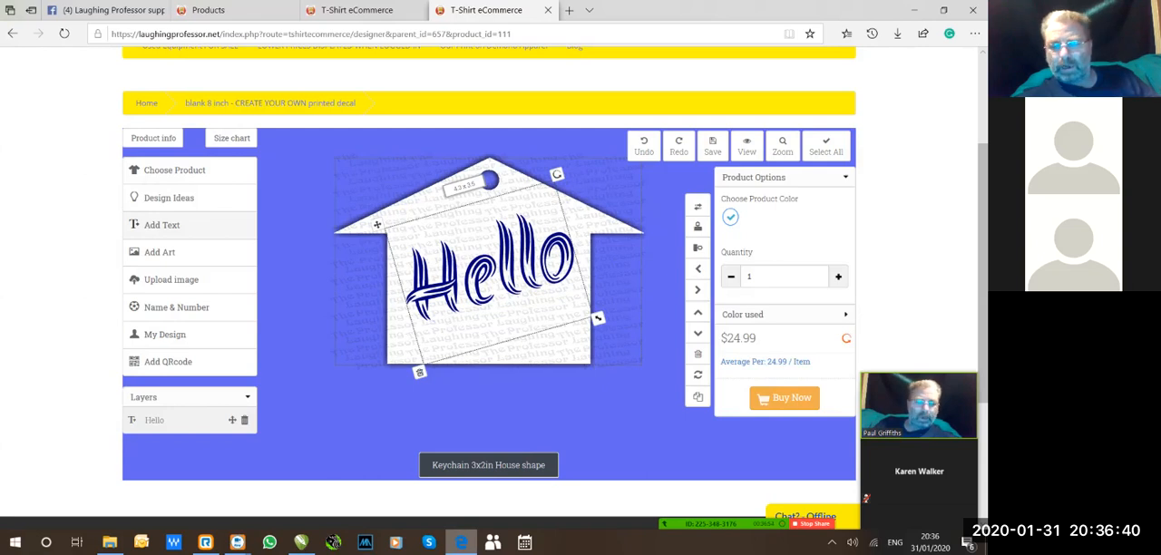
{"action": "key", "text": "Escape"}
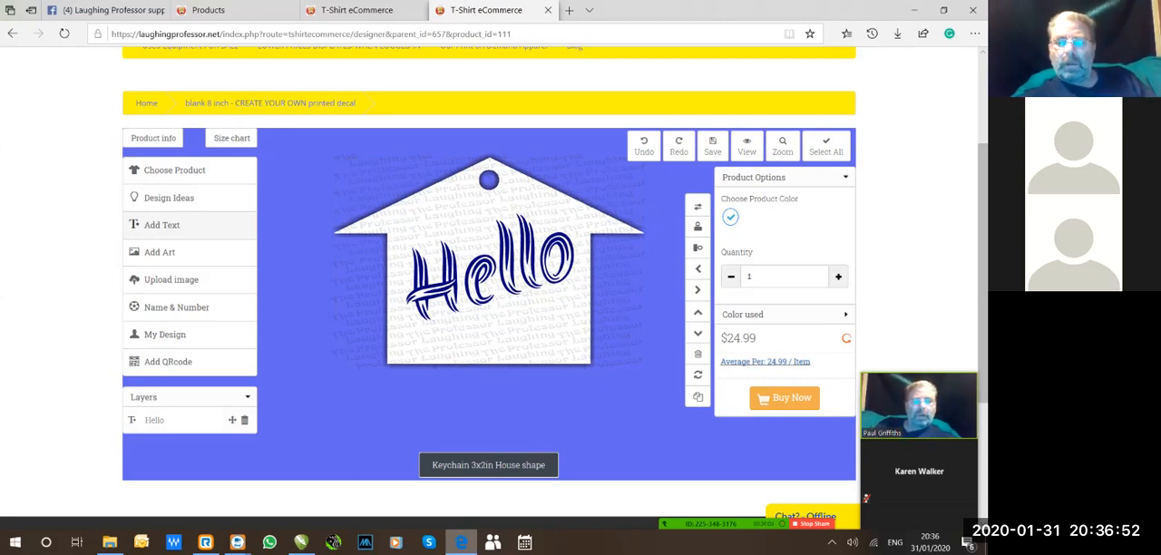
Open the average price per item details, read the printing cost note, and close it.
{"action": "left_click", "coordinate": [764, 361]}
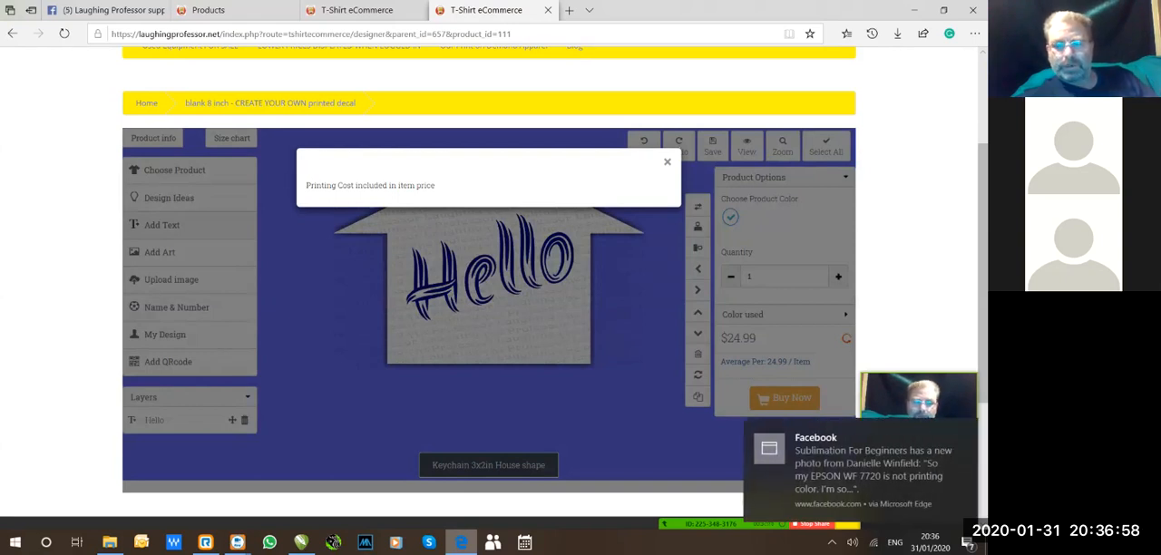
{"action": "left_click", "coordinate": [667, 162]}
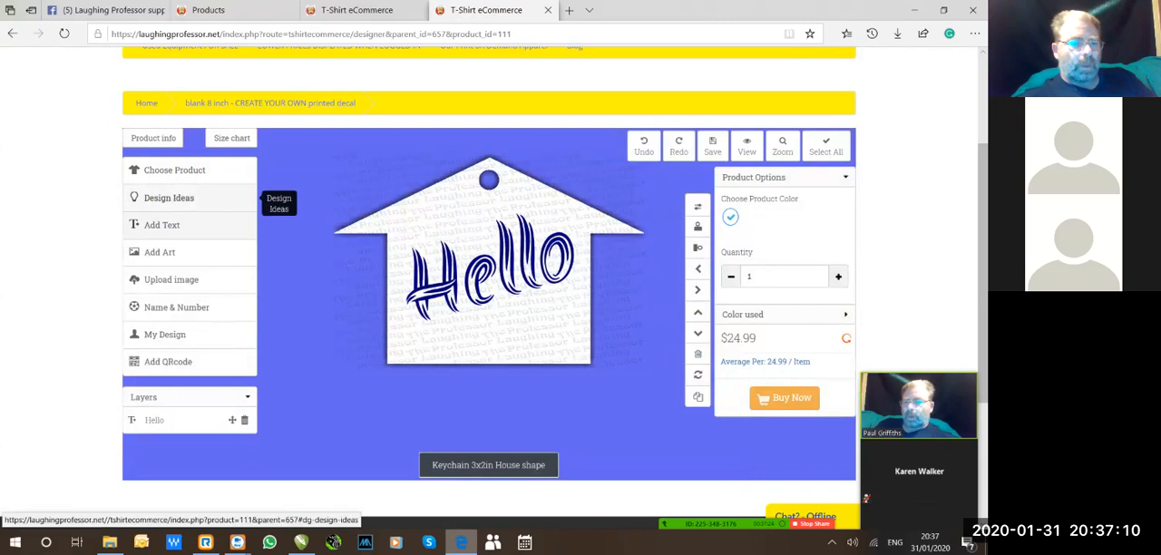
Browse the design ideas, load the Club Volleyball 2016 design onto the house keychain, and clear the selection.
{"action": "left_click", "coordinate": [168, 198]}
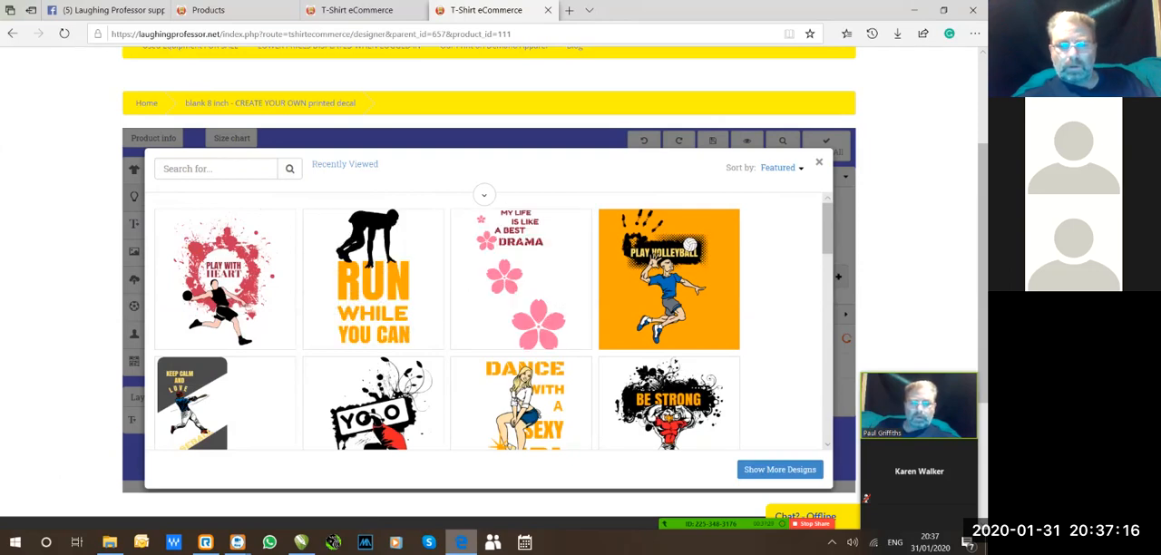
{"action": "scroll", "coordinate": [490, 322], "scroll_direction": "down", "scroll_amount": 10}
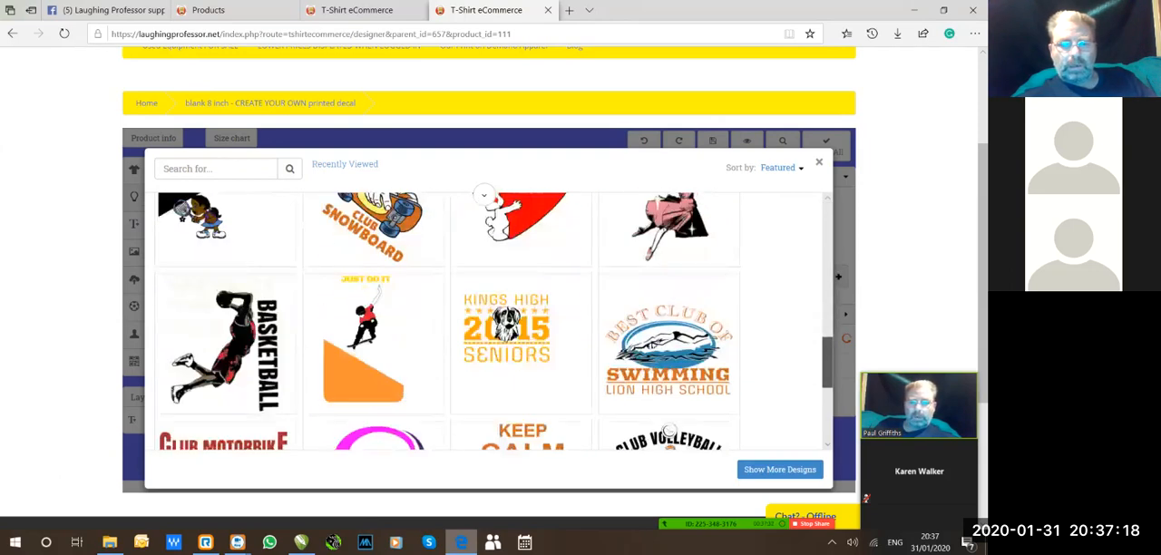
{"action": "left_click", "coordinate": [751, 471]}
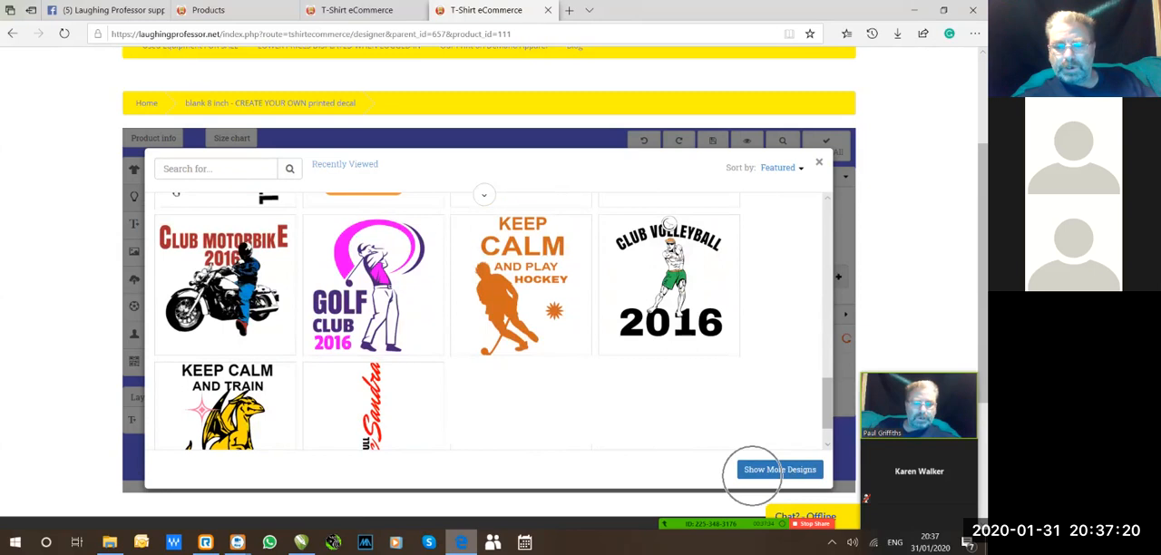
{"action": "left_click", "coordinate": [752, 470]}
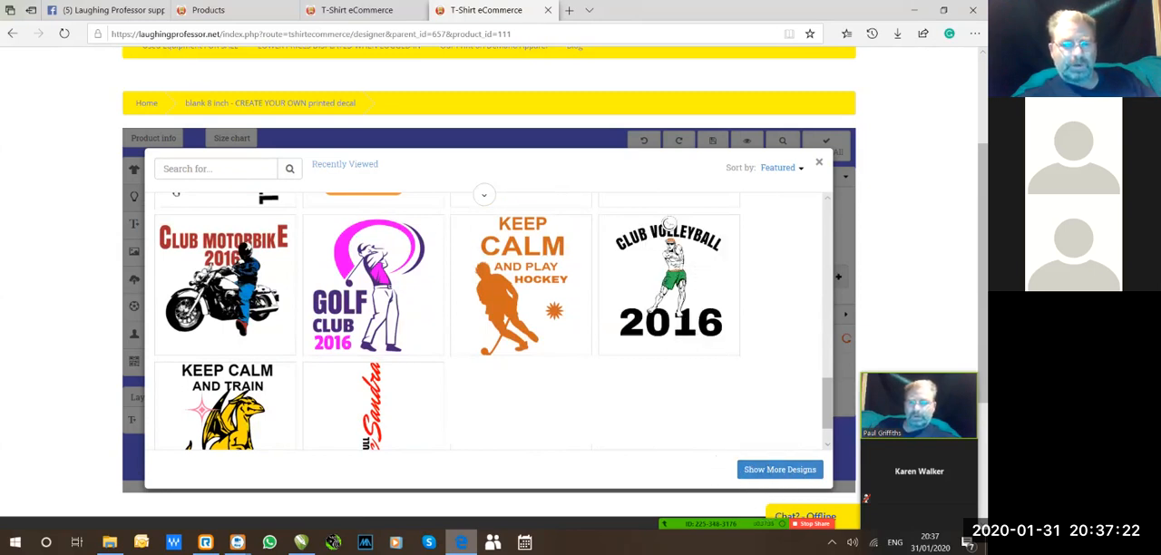
{"action": "left_click", "coordinate": [668, 225]}
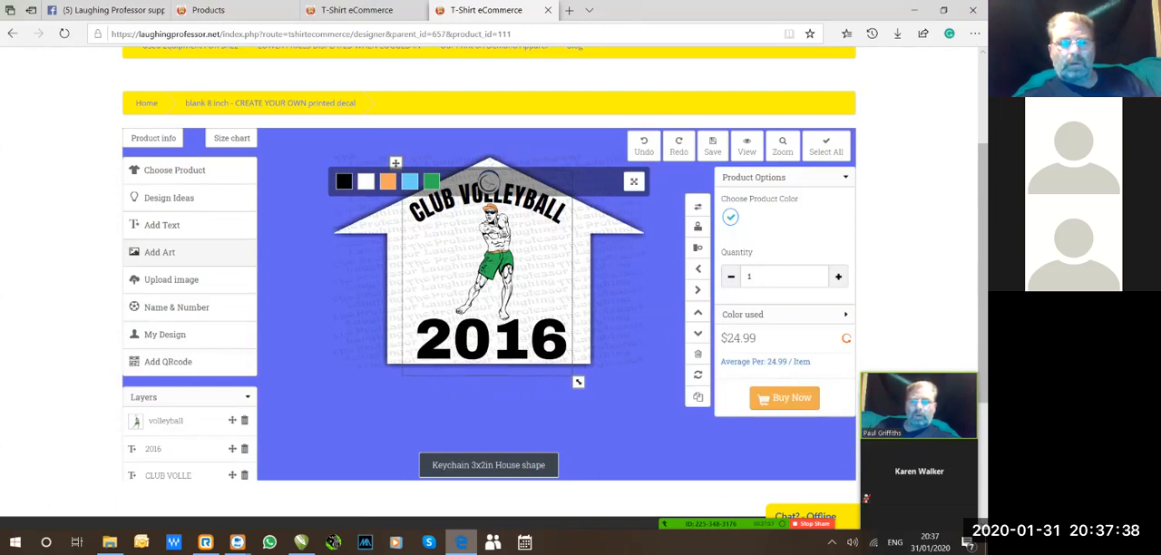
{"action": "key", "text": "ctrl+a"}
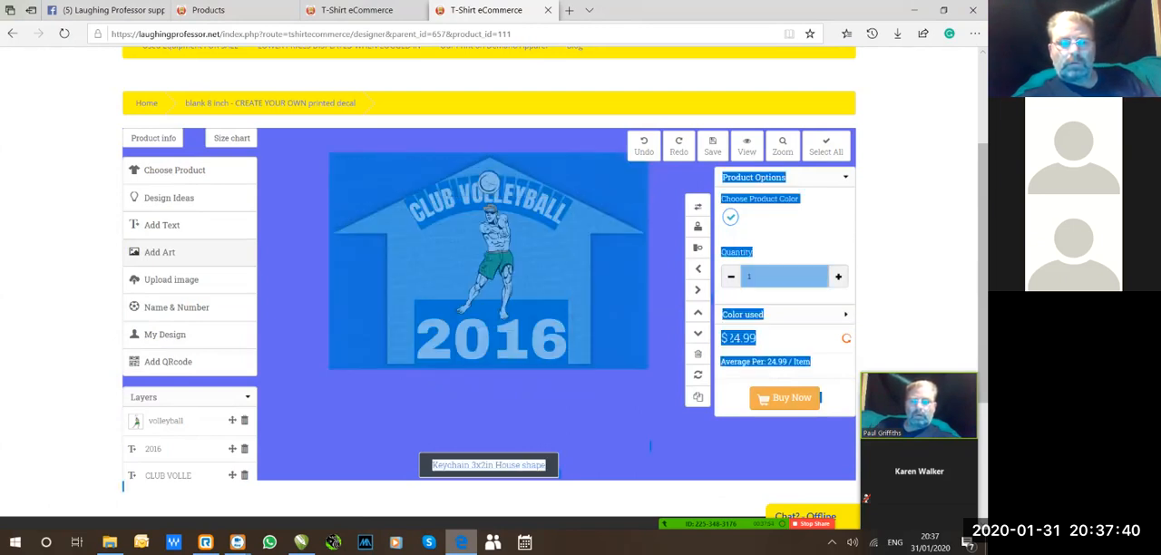
{"action": "left_click", "coordinate": [649, 444]}
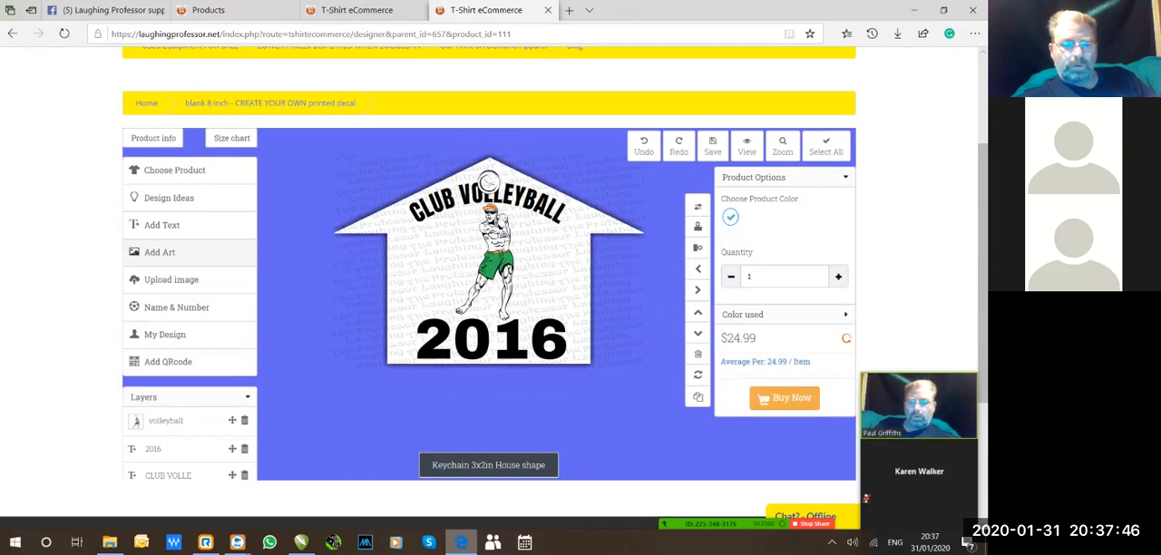
Move the volleyball player artwork down over the 2016 text, and lower the CLUB VOLLEYBALL text below the keyring hole.
{"action": "left_click", "coordinate": [494, 255]}
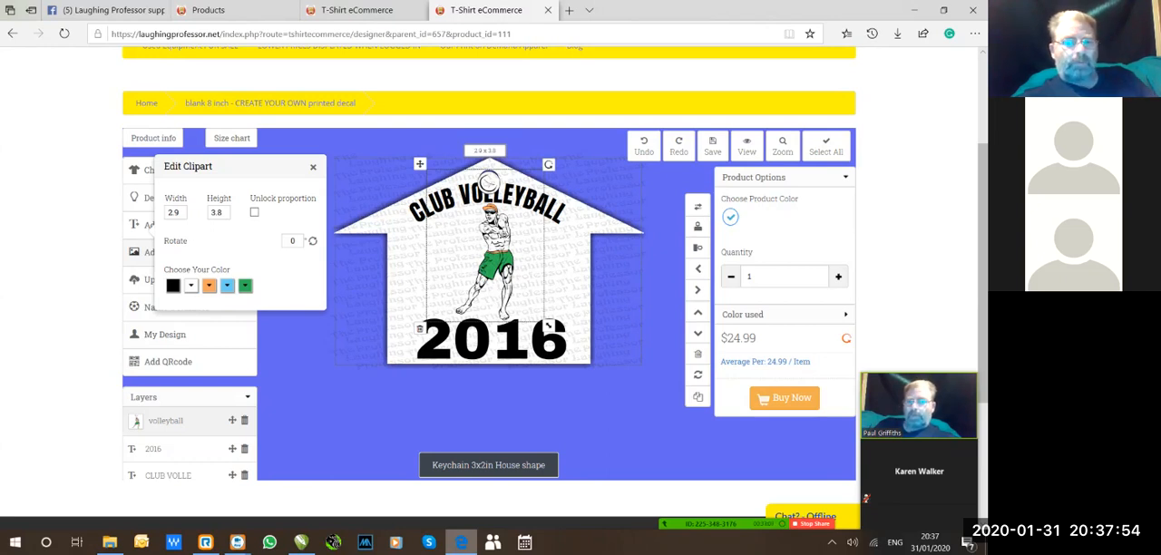
{"action": "left_click_drag", "start_coordinate": [495, 257], "coordinate": [483, 296]}
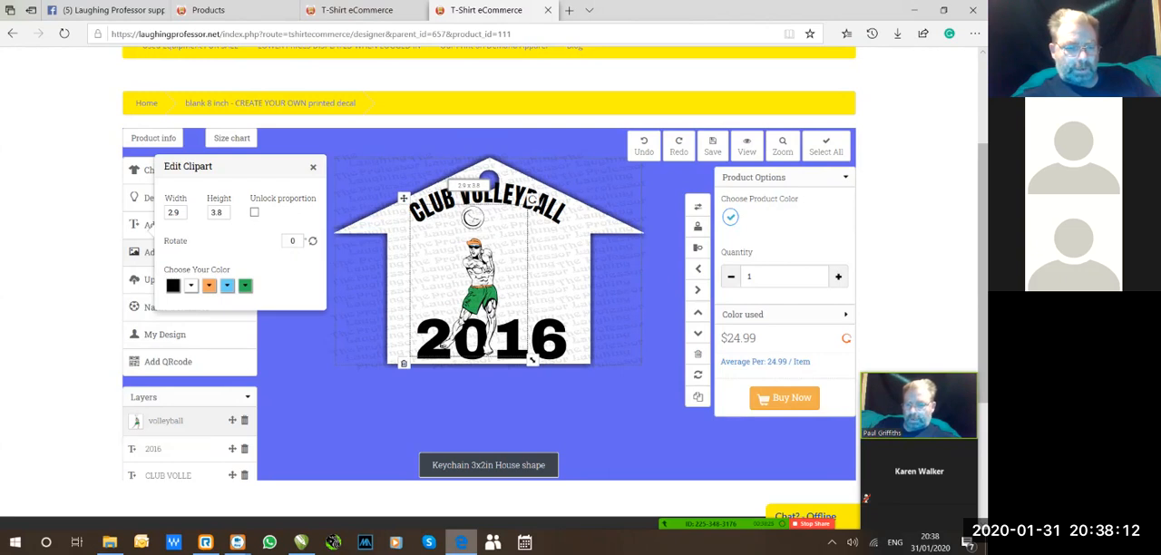
{"action": "left_click", "coordinate": [168, 475]}
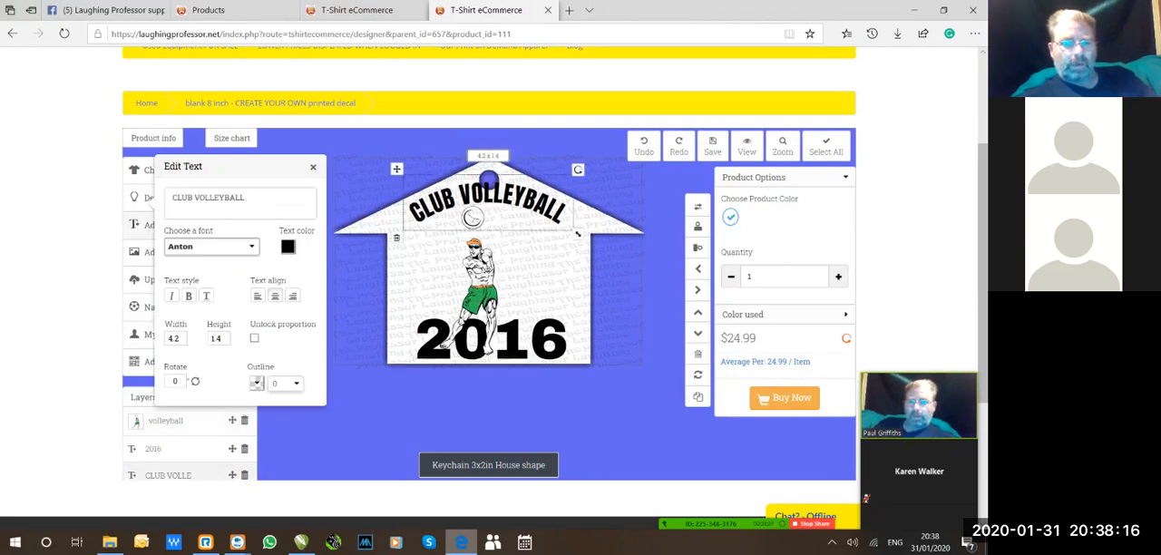
{"action": "left_click", "coordinate": [313, 167]}
{"action": "left_click_drag", "start_coordinate": [488, 204], "coordinate": [486, 223]}
{"action": "left_click_drag", "start_coordinate": [489, 221], "coordinate": [485, 230]}
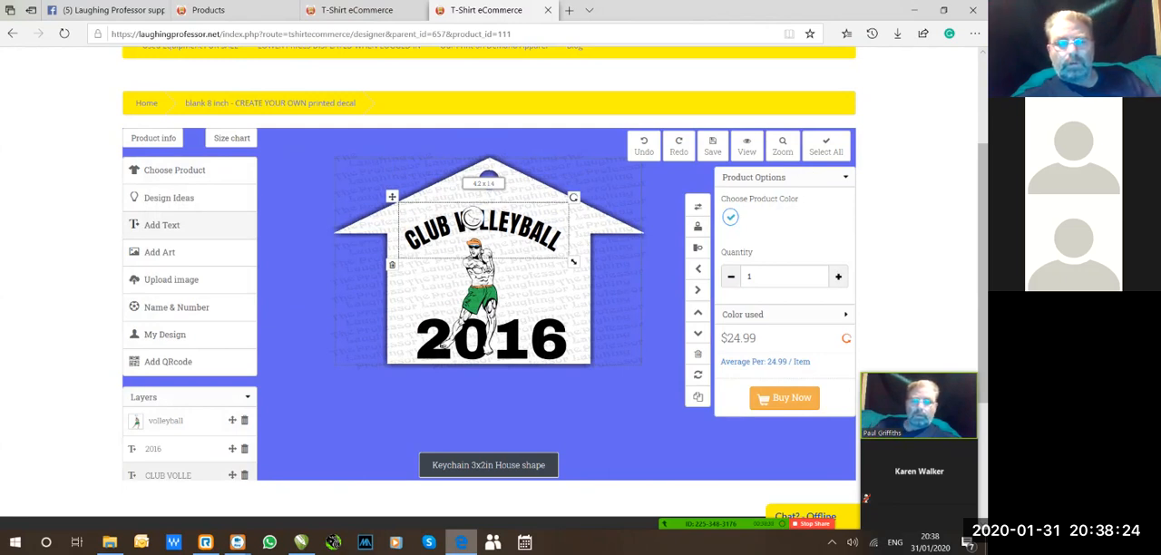
Rotate the CLUB VOLLEYBALL text to about 342°, move the volleyball player up and right over its end, and deselect.
{"action": "left_click_drag", "start_coordinate": [573, 197], "coordinate": [559, 170]}
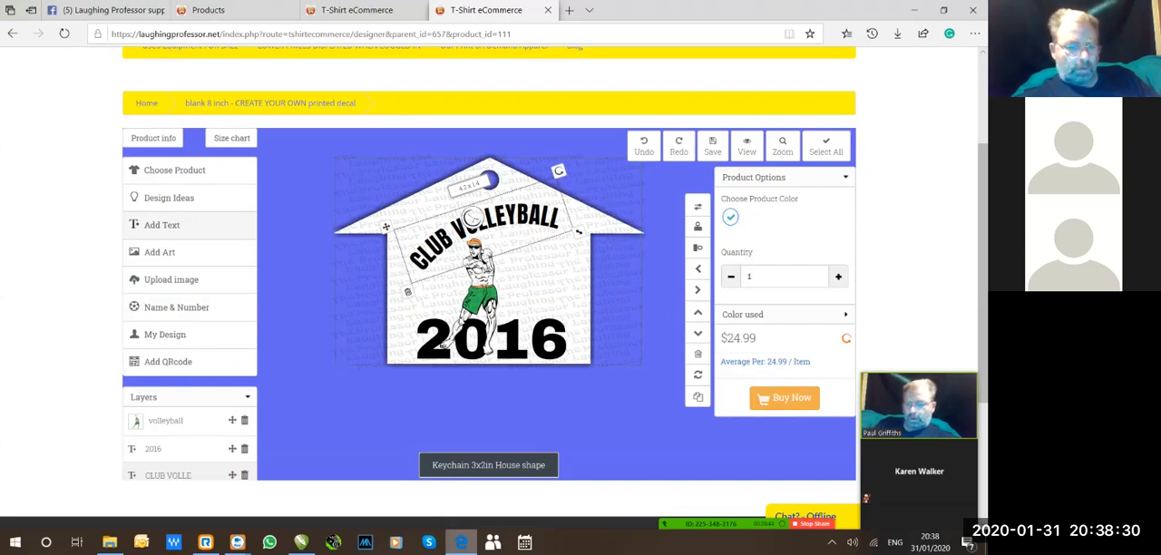
{"action": "left_click", "coordinate": [166, 421]}
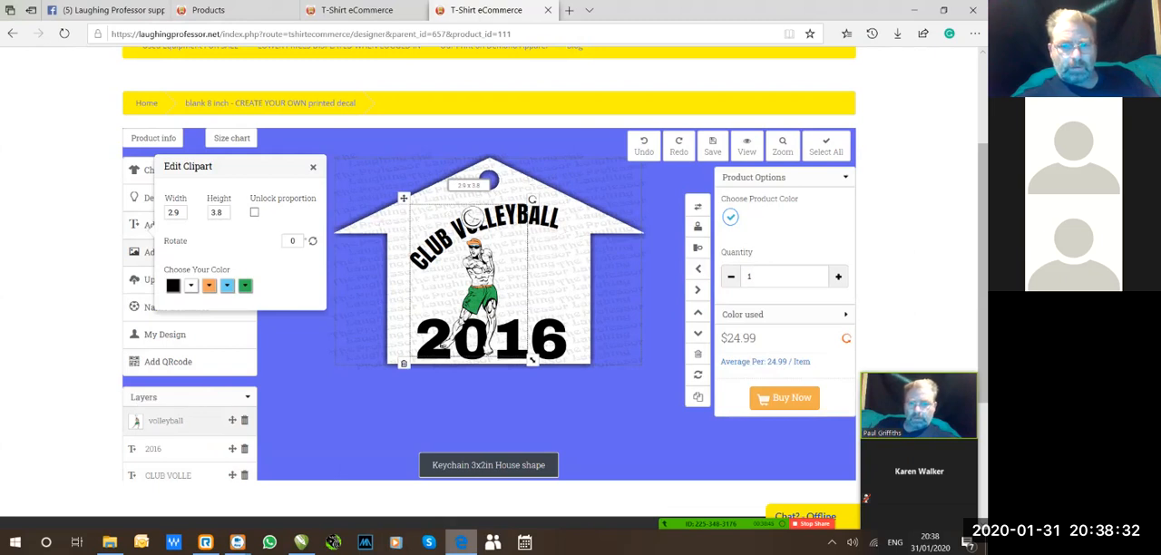
{"action": "left_click_drag", "start_coordinate": [468, 277], "coordinate": [508, 258]}
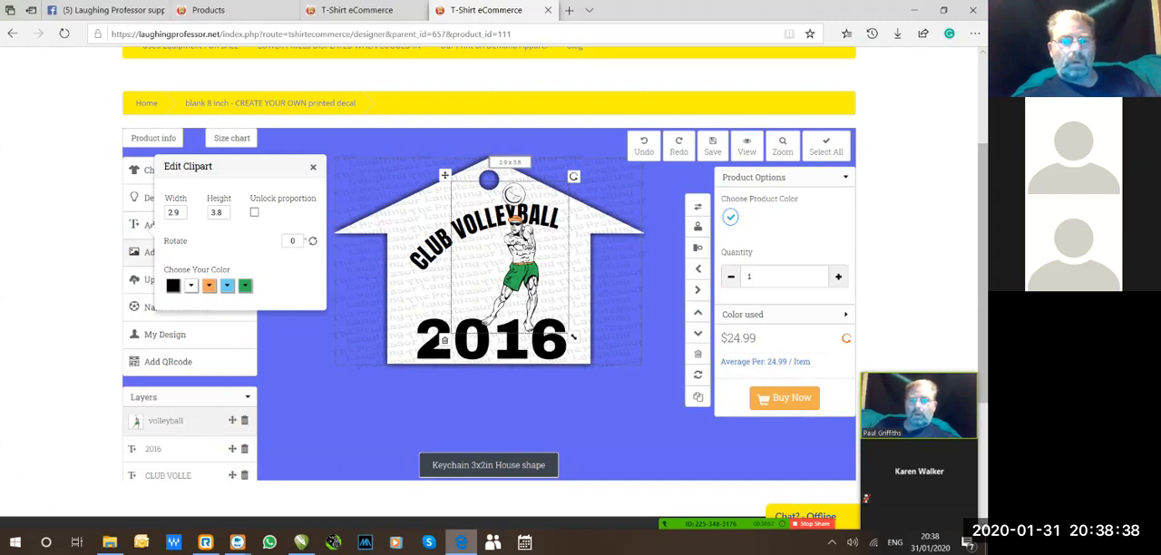
{"action": "left_click", "coordinate": [617, 408]}
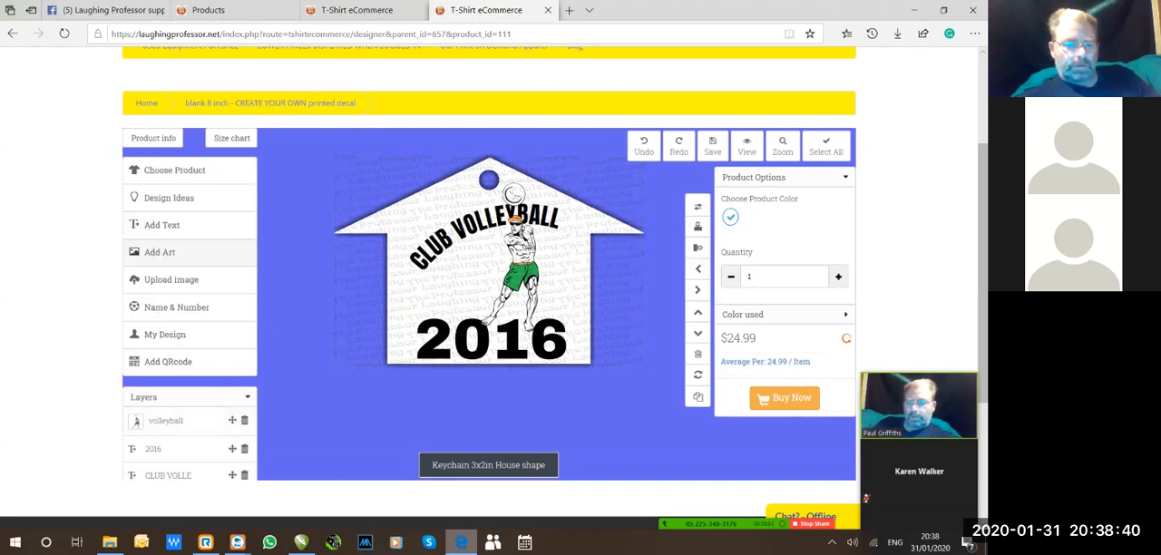
Move the CLUB VOLLEYBALL text partly outside the printable area, bring it back onto the house, and close its editor.
{"action": "left_click", "coordinate": [465, 227]}
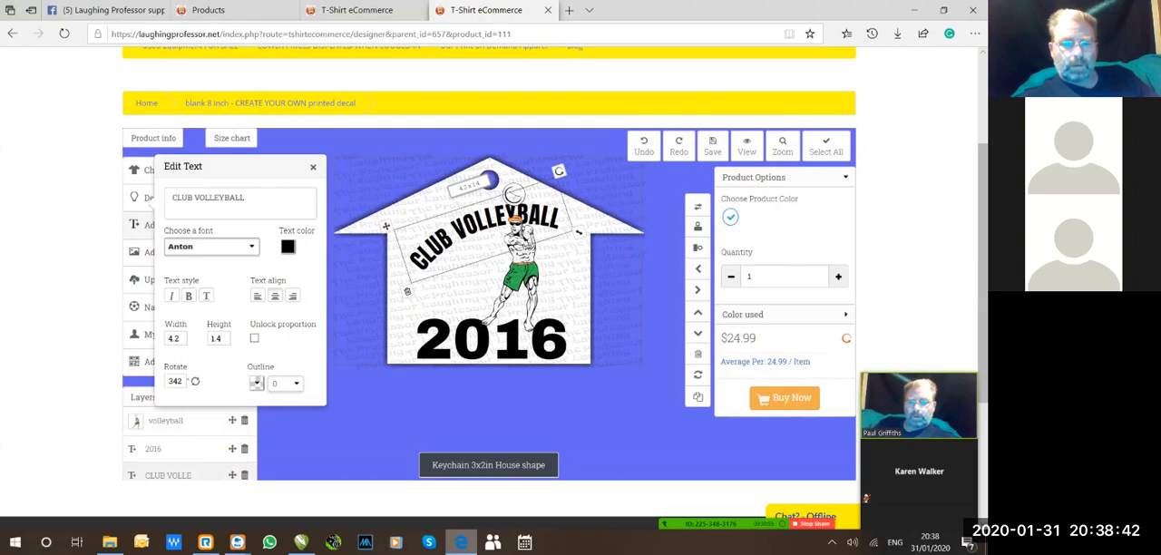
{"action": "left_click_drag", "start_coordinate": [464, 227], "coordinate": [278, 301]}
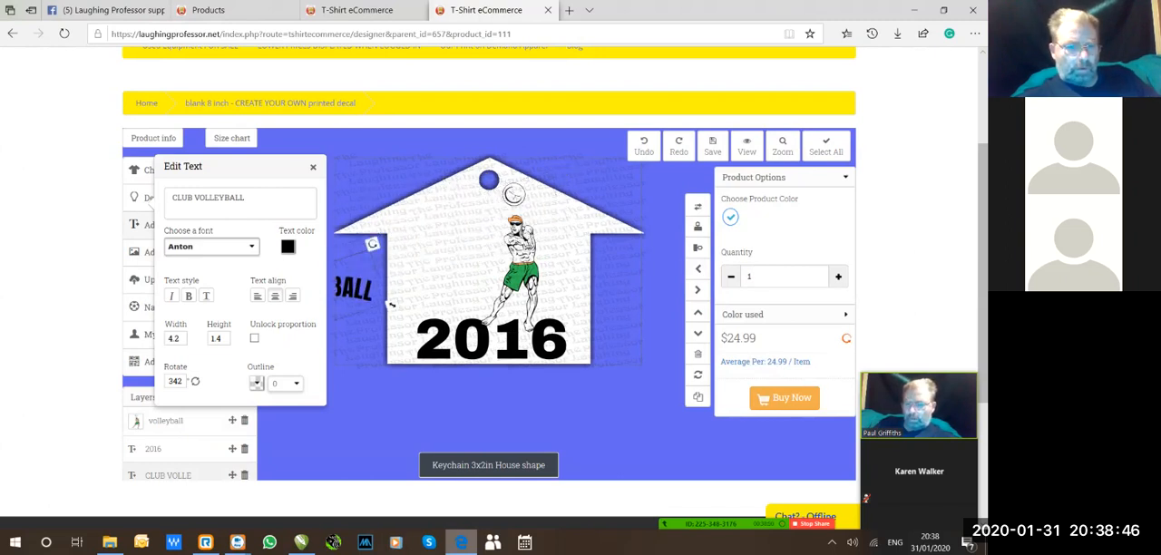
{"action": "left_click_drag", "start_coordinate": [392, 305], "coordinate": [579, 225]}
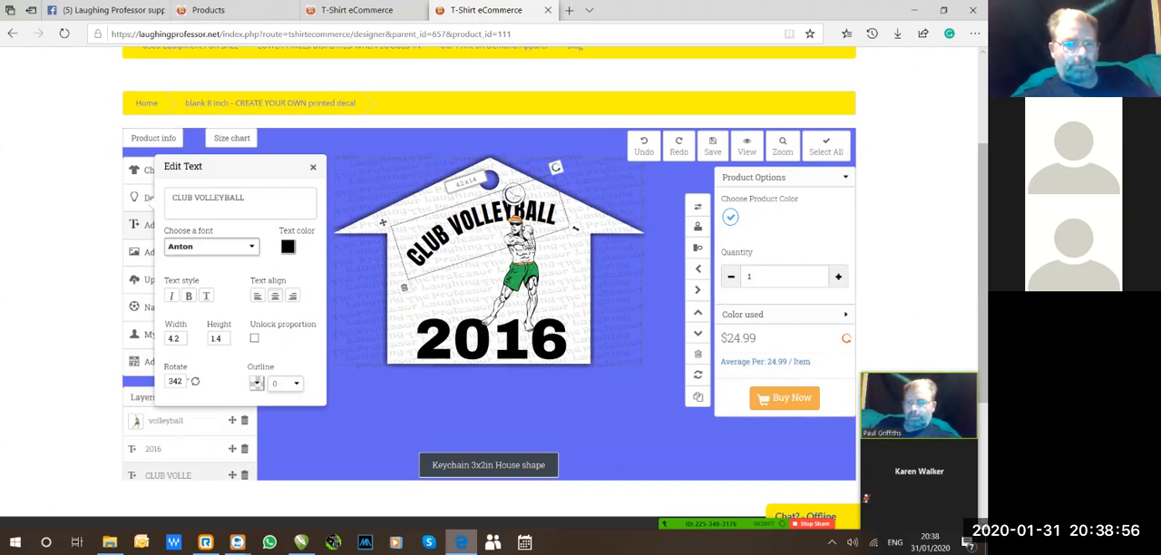
{"action": "left_click", "coordinate": [313, 166]}
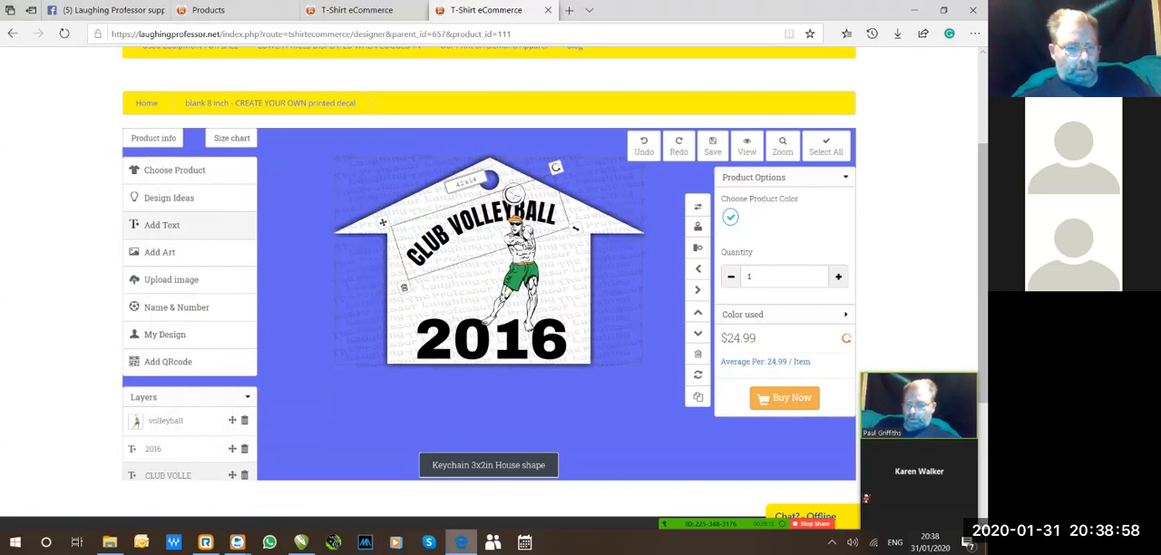
Reorder the CLUB VOLLEYBALL layer above, below and again above the volleyball layer, then clear the selection.
{"action": "left_click_drag", "start_coordinate": [233, 475], "coordinate": [235, 415]}
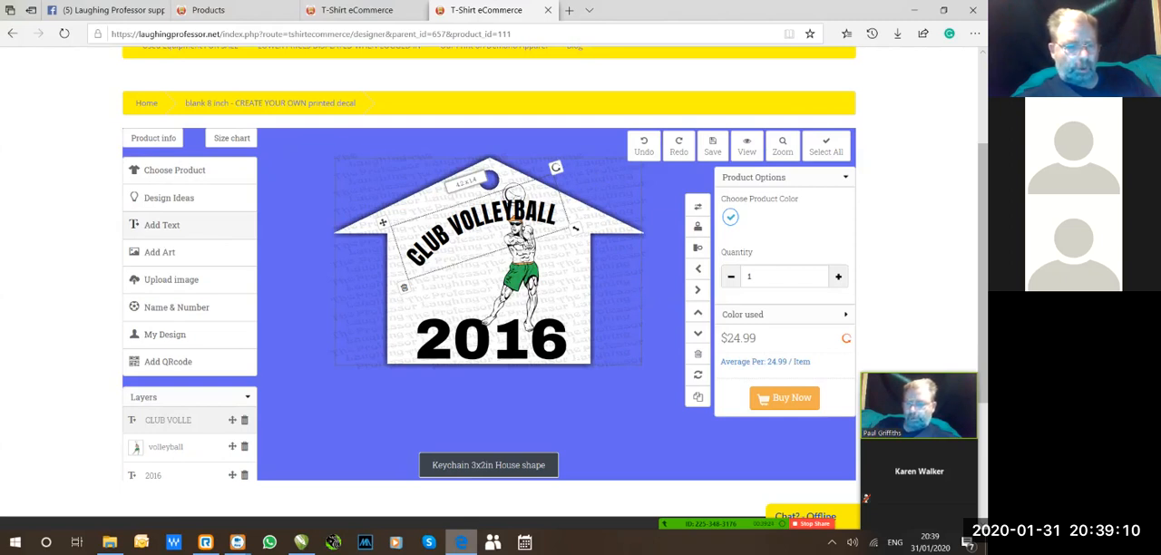
{"action": "left_click_drag", "start_coordinate": [232, 419], "coordinate": [232, 468]}
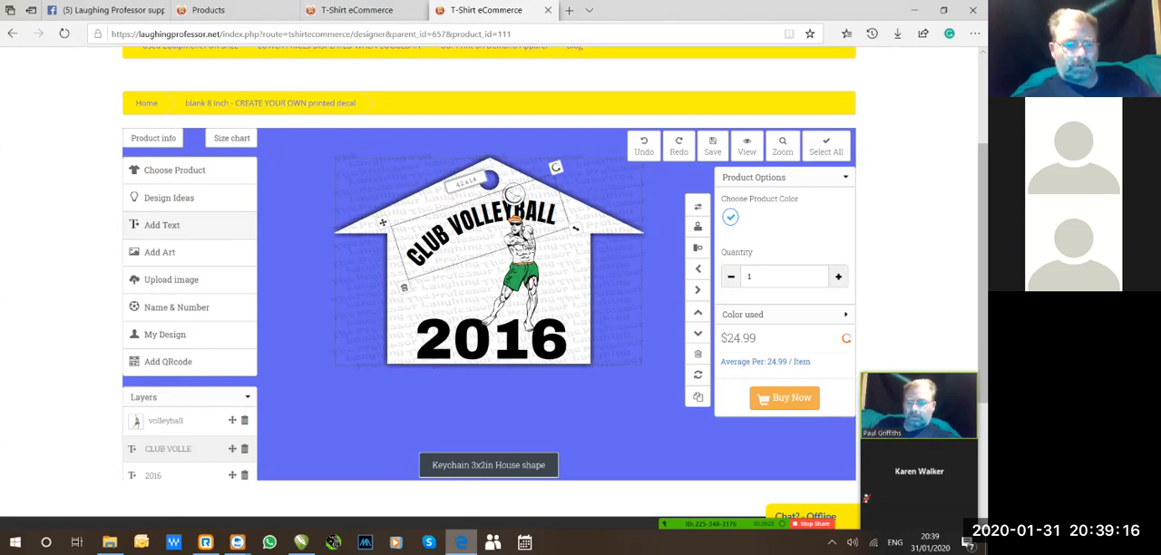
{"action": "left_click_drag", "start_coordinate": [232, 449], "coordinate": [232, 414]}
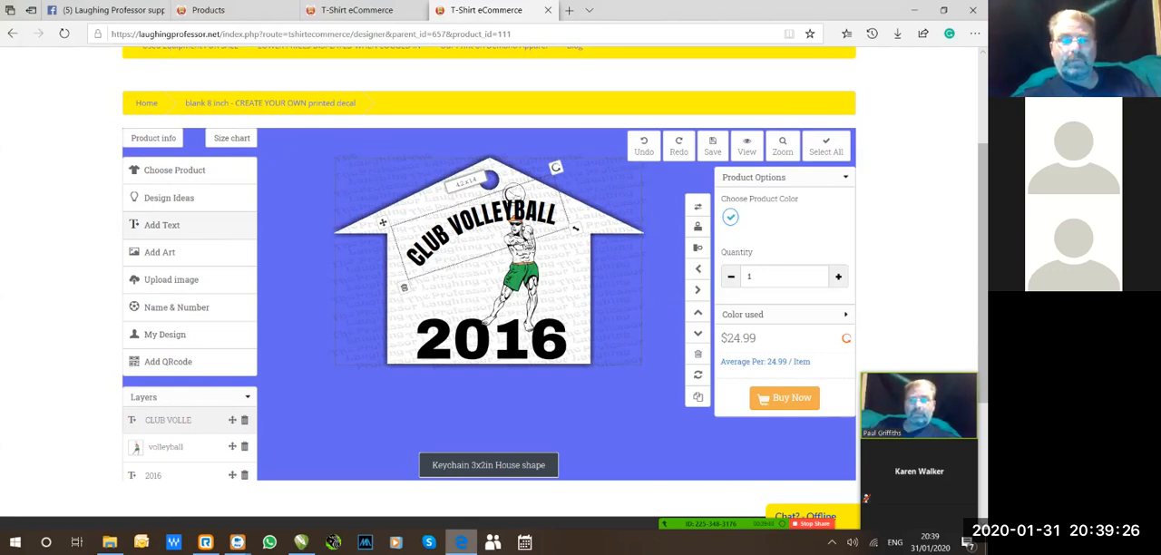
{"action": "key", "text": "Escape"}
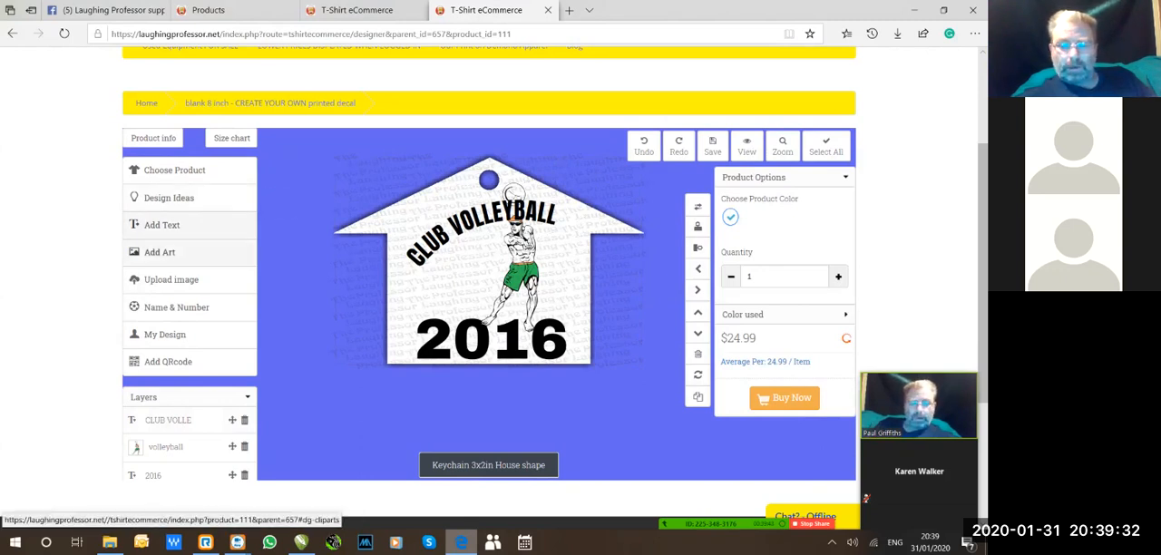
Add the Happy St. Valentine's Day heart clipart, enlarge it to about 3.5 by 2.8, and move it towards the house's centre.
{"action": "left_click", "coordinate": [172, 252]}
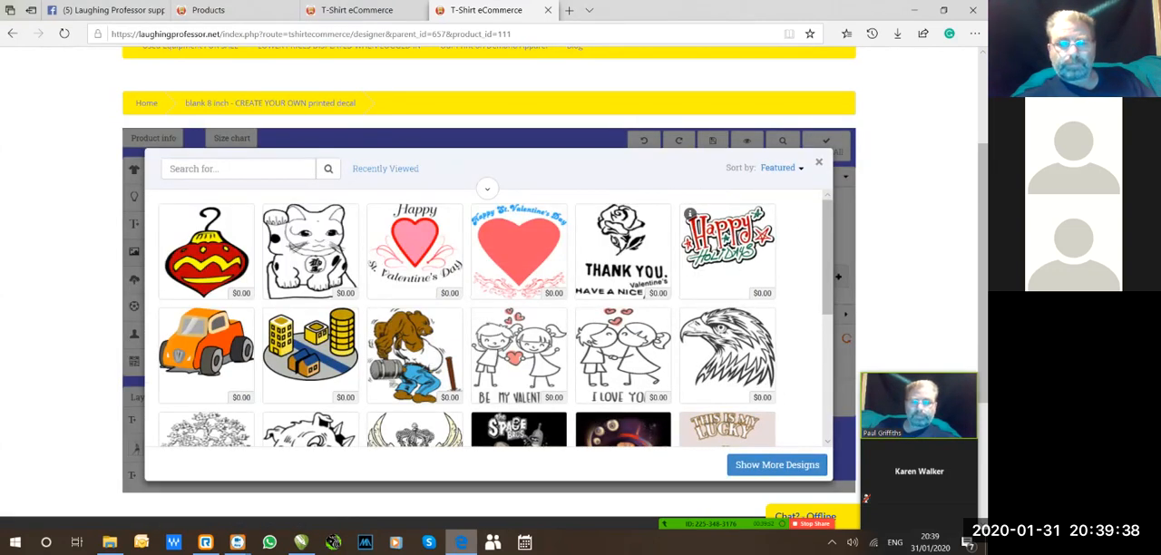
{"action": "left_click", "coordinate": [416, 256]}
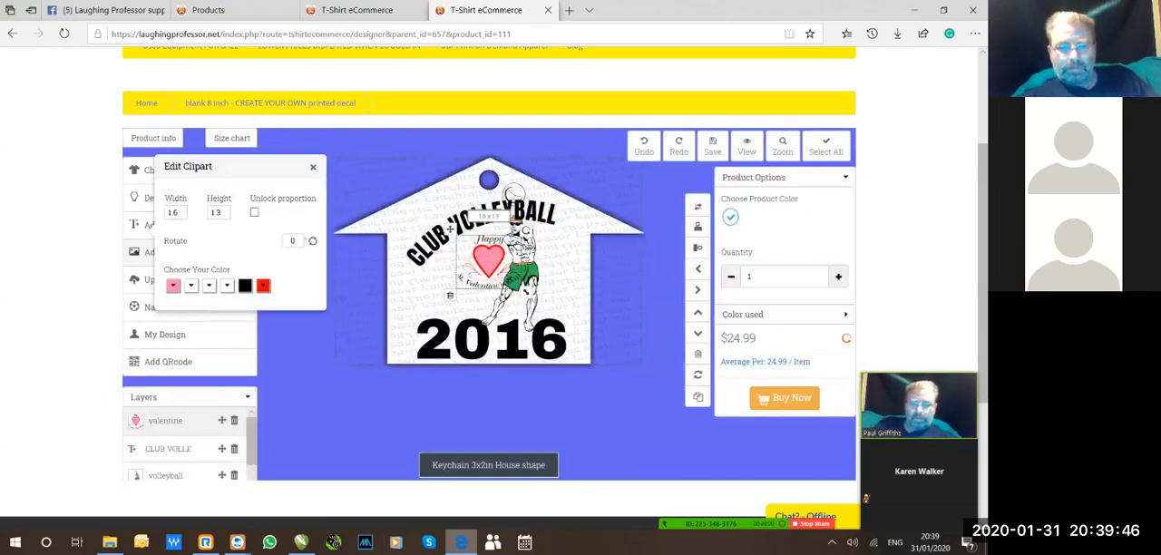
{"action": "left_click_drag", "start_coordinate": [526, 291], "coordinate": [604, 359]}
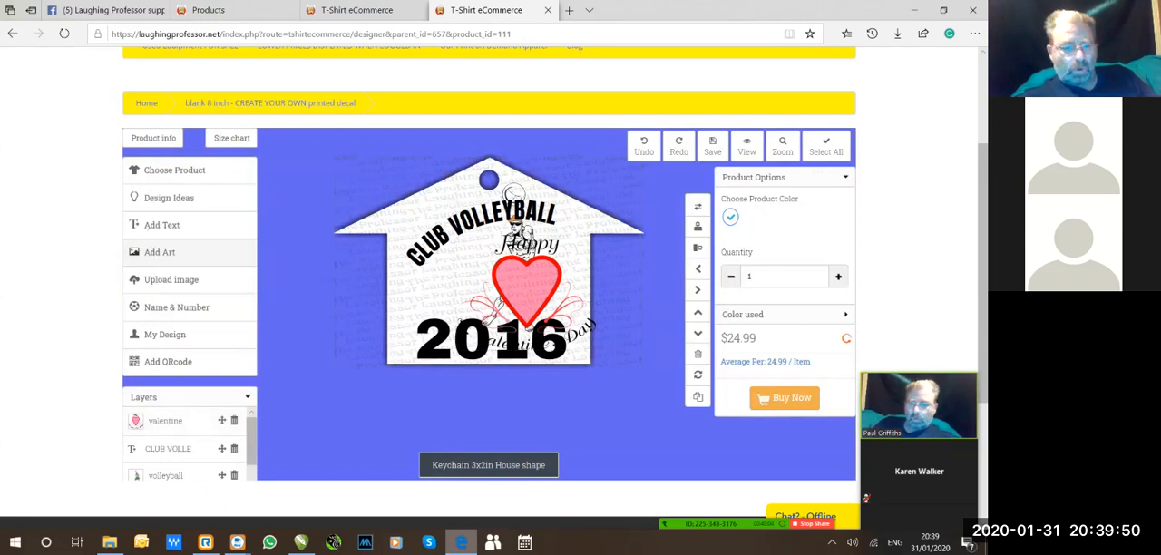
{"action": "left_click", "coordinate": [529, 292]}
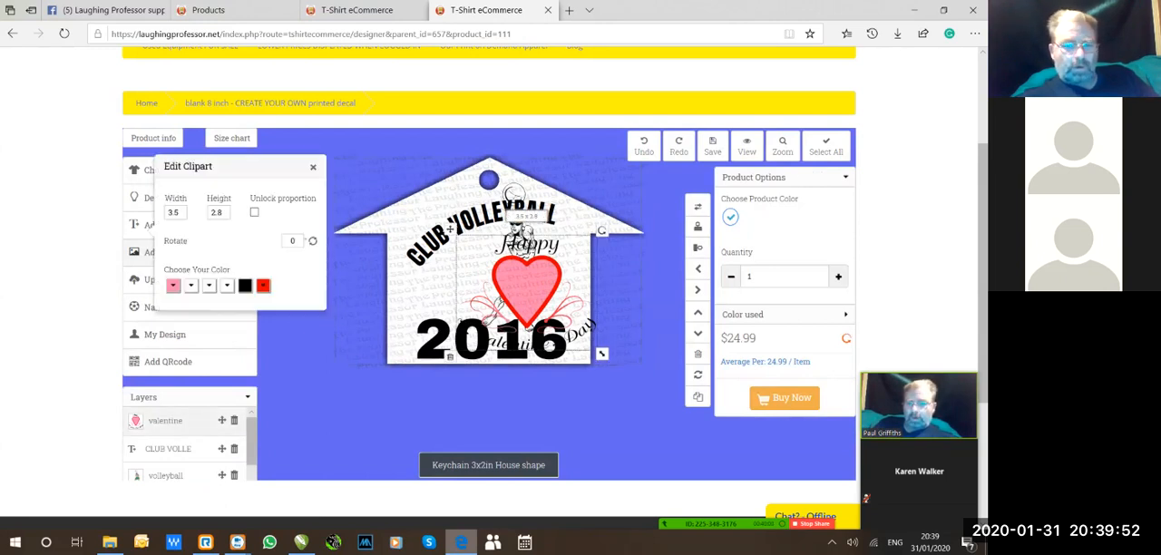
{"action": "left_click_drag", "start_coordinate": [529, 292], "coordinate": [478, 285]}
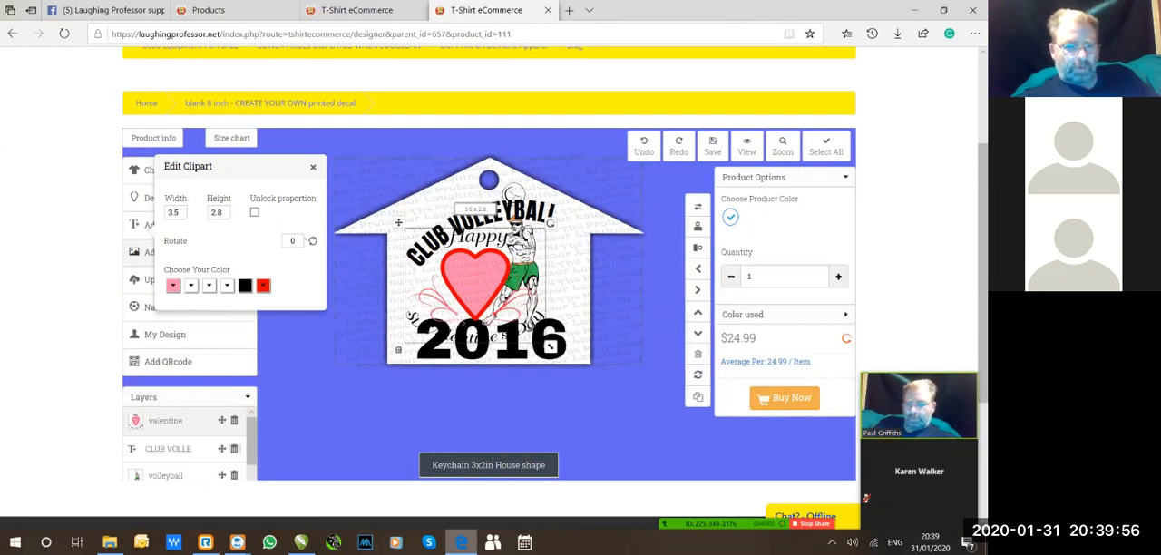
Delete the CLUB VOLLEYBALL, volleyball and 2016 layers, keeping only the valentine clipart.
{"action": "left_click", "coordinate": [234, 448]}
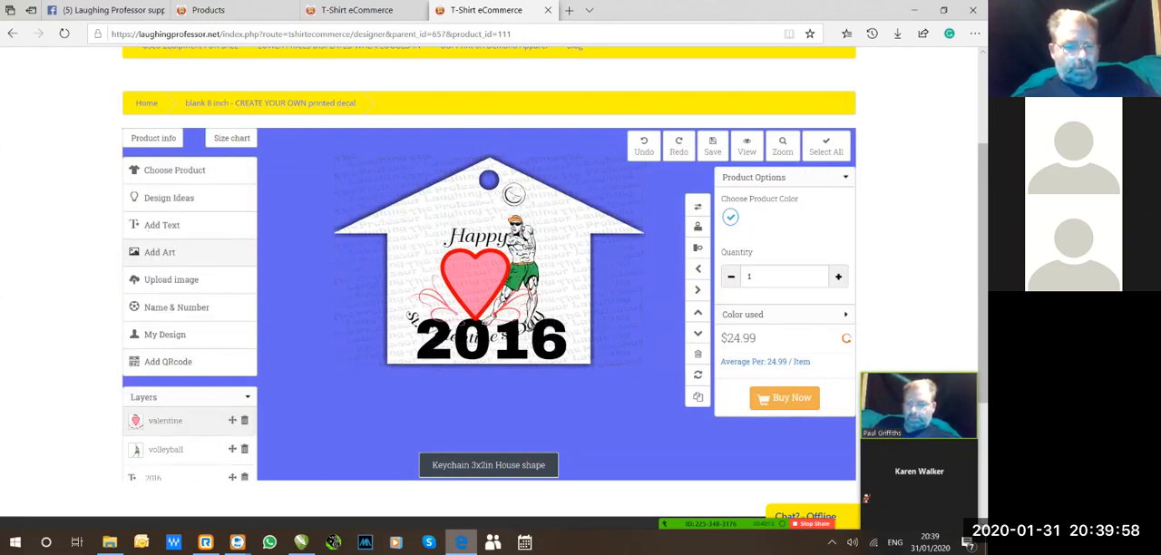
{"action": "left_click", "coordinate": [244, 449]}
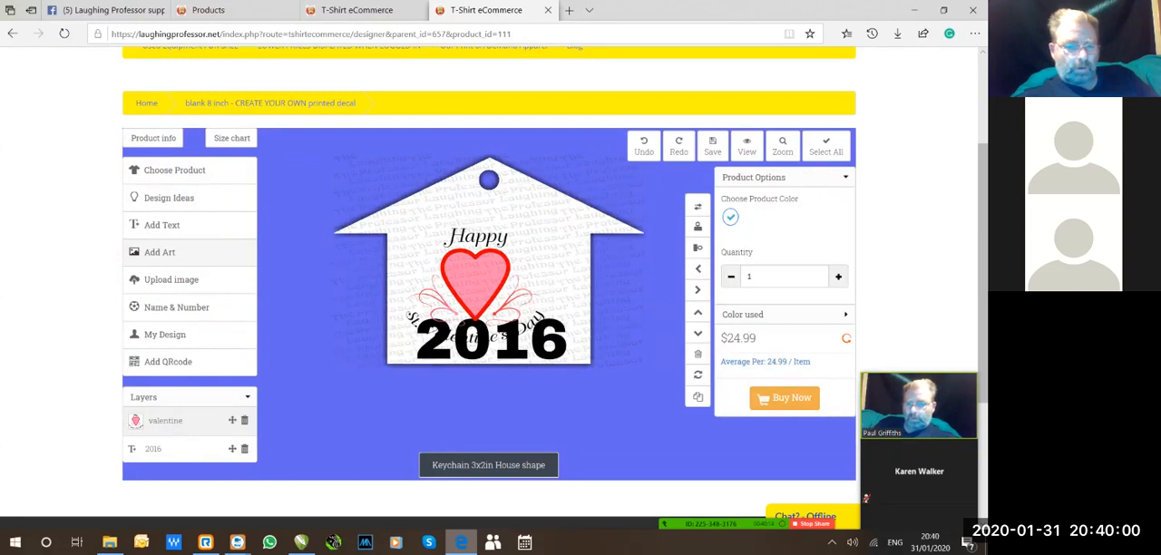
{"action": "left_click", "coordinate": [244, 448]}
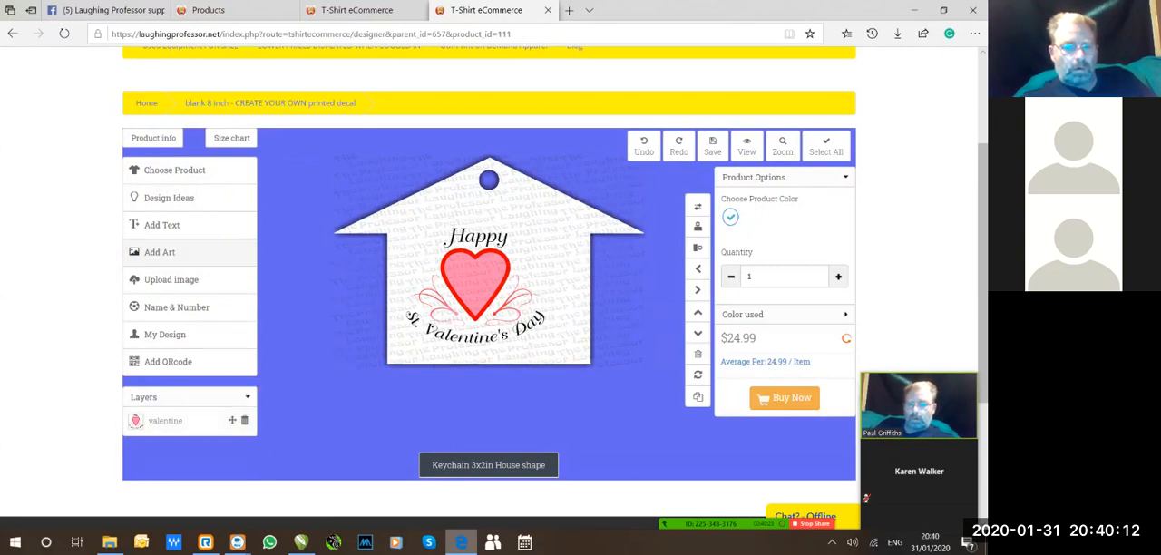
Enlarge the valentine clipart to about 4.5 by 3.6 and centre it on the house below the keyring hole.
{"action": "left_click", "coordinate": [167, 420]}
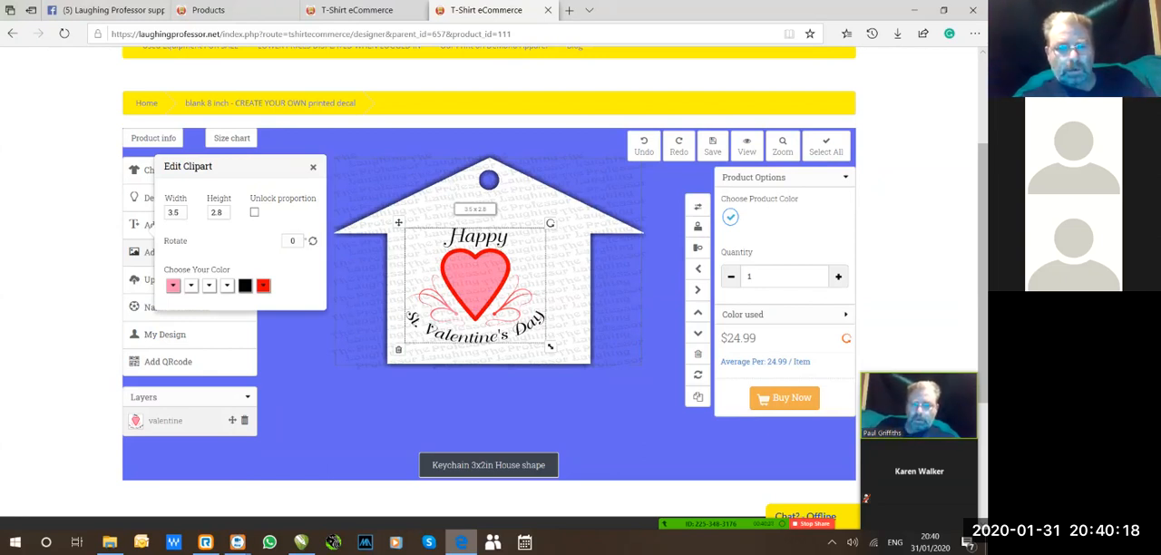
{"action": "left_click_drag", "start_coordinate": [475, 285], "coordinate": [472, 258]}
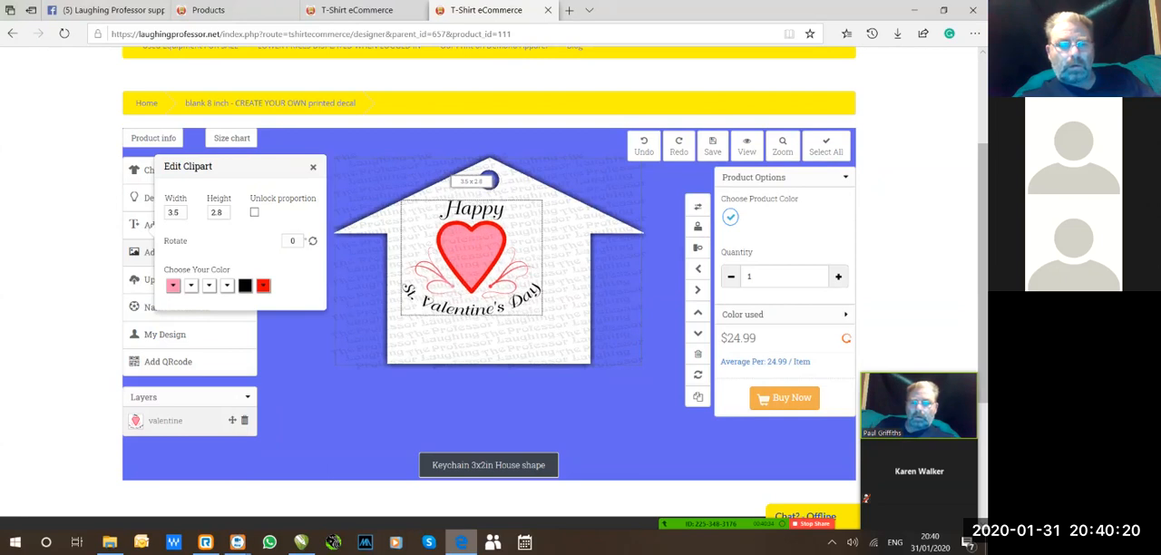
{"action": "left_click_drag", "start_coordinate": [546, 319], "coordinate": [586, 350]}
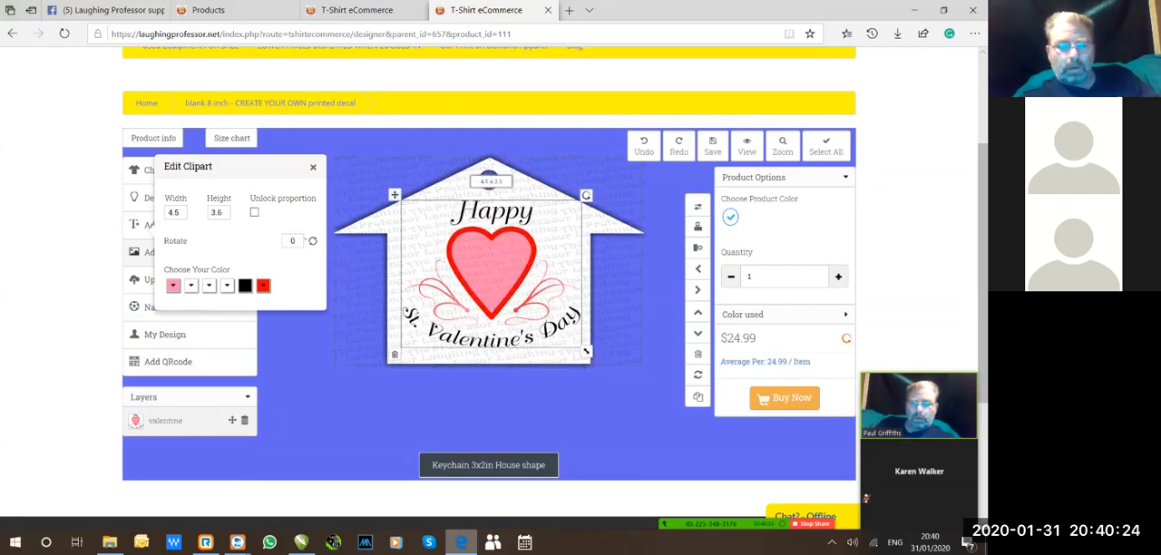
{"action": "left_click", "coordinate": [622, 396]}
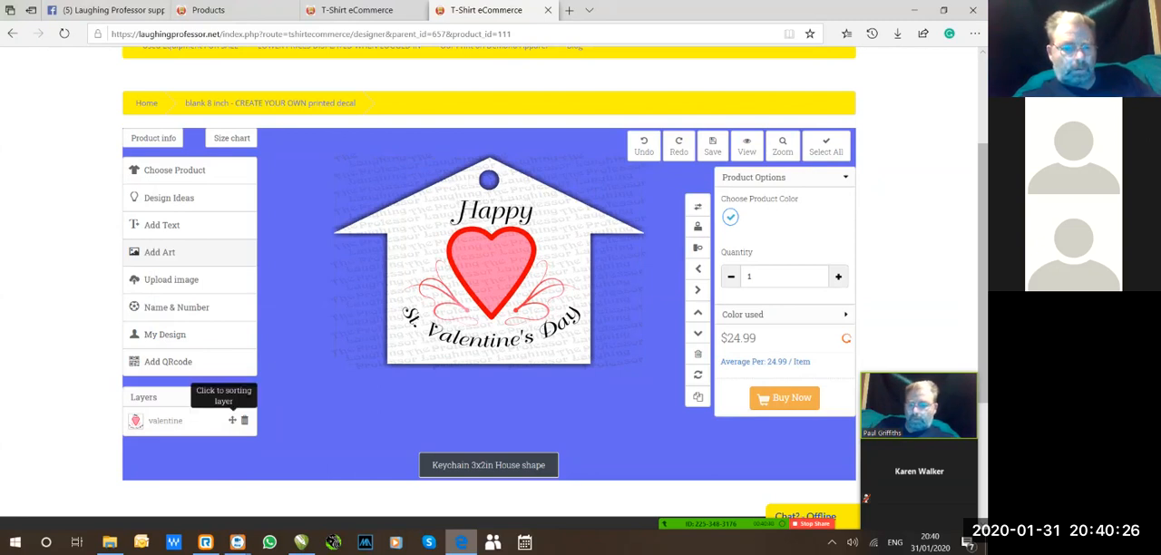
{"action": "left_click", "coordinate": [204, 420]}
{"action": "left_click_drag", "start_coordinate": [491, 274], "coordinate": [487, 281]}
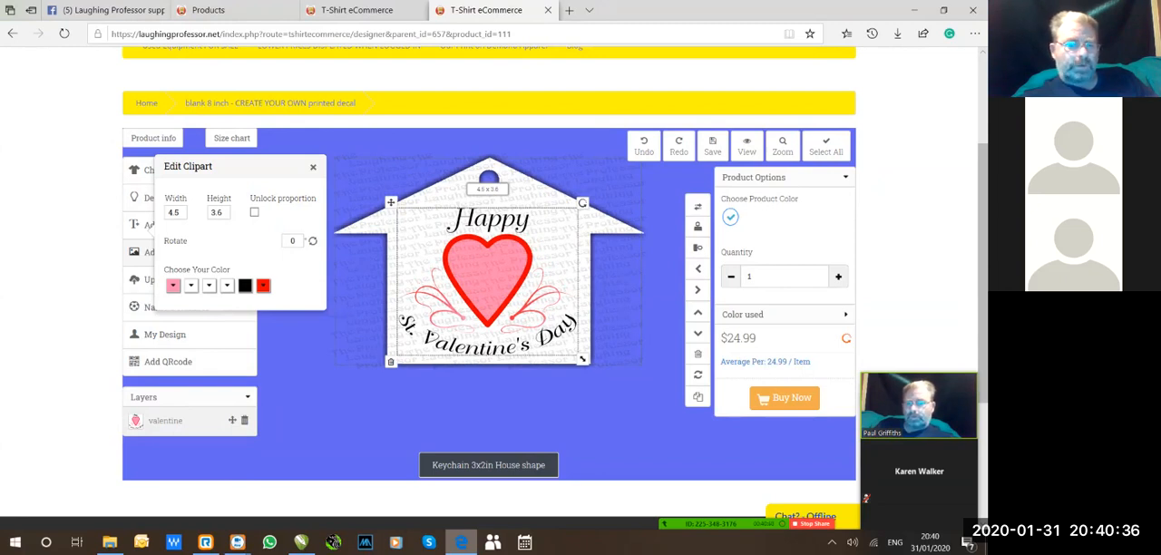
Recolour the valentine clipart's lettering green and its heart fill yellow.
{"action": "left_click", "coordinate": [245, 286]}
{"action": "left_click", "coordinate": [308, 339]}
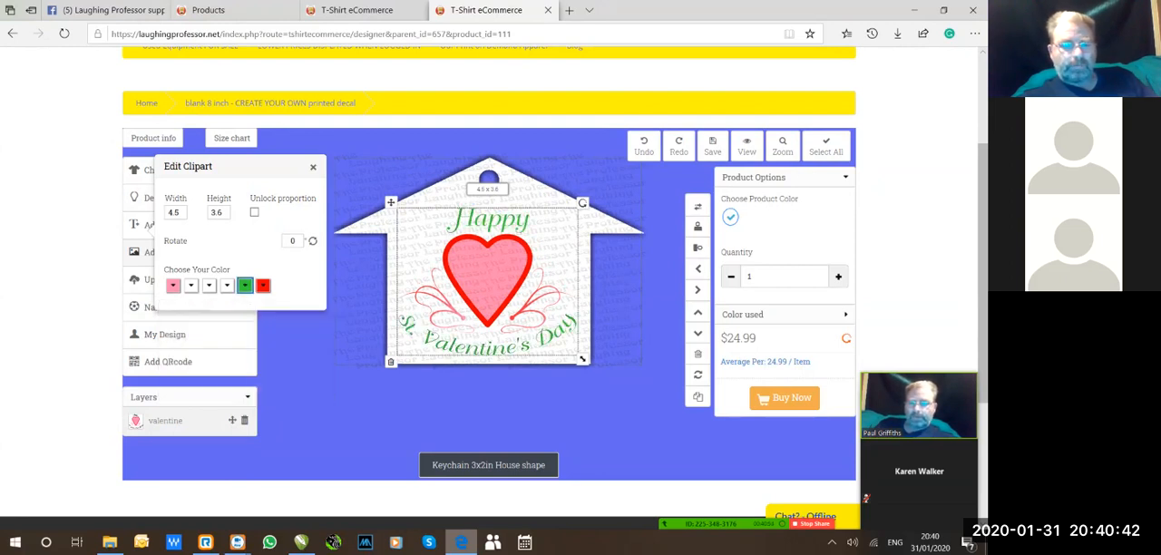
{"action": "left_click", "coordinate": [172, 286]}
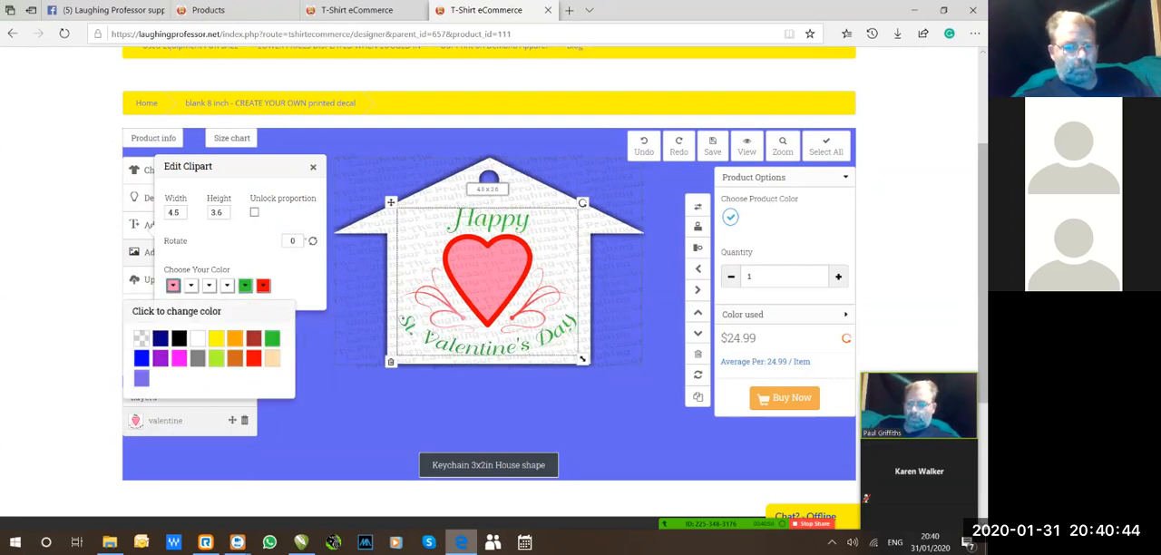
{"action": "left_click", "coordinate": [216, 338]}
Recolour the valentine clipart's heart outline magenta and change its fourth colour from white to brownish red.
{"action": "left_click", "coordinate": [172, 286]}
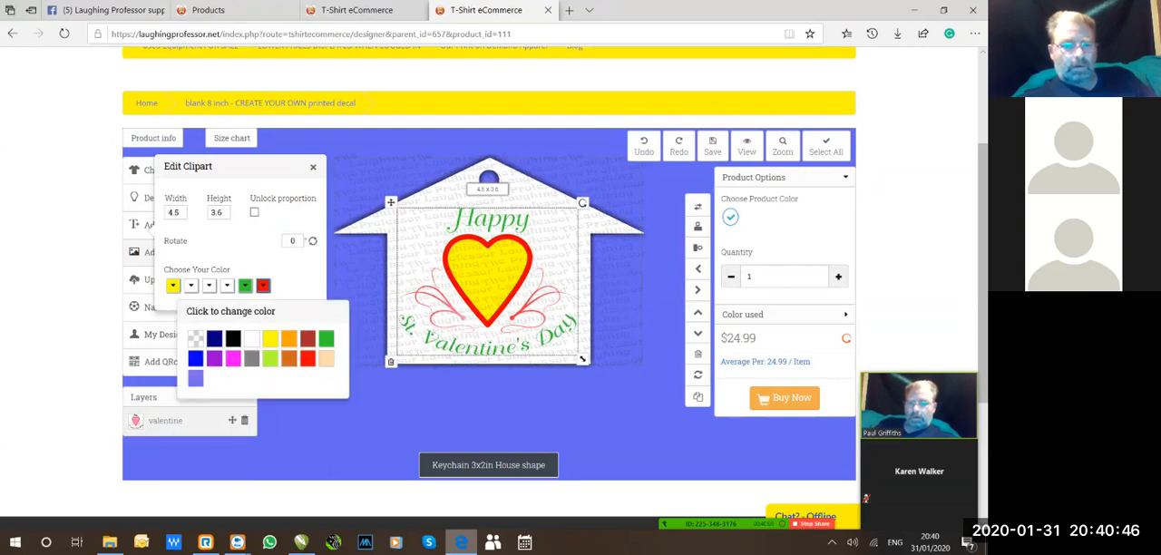
{"action": "left_click", "coordinate": [233, 358]}
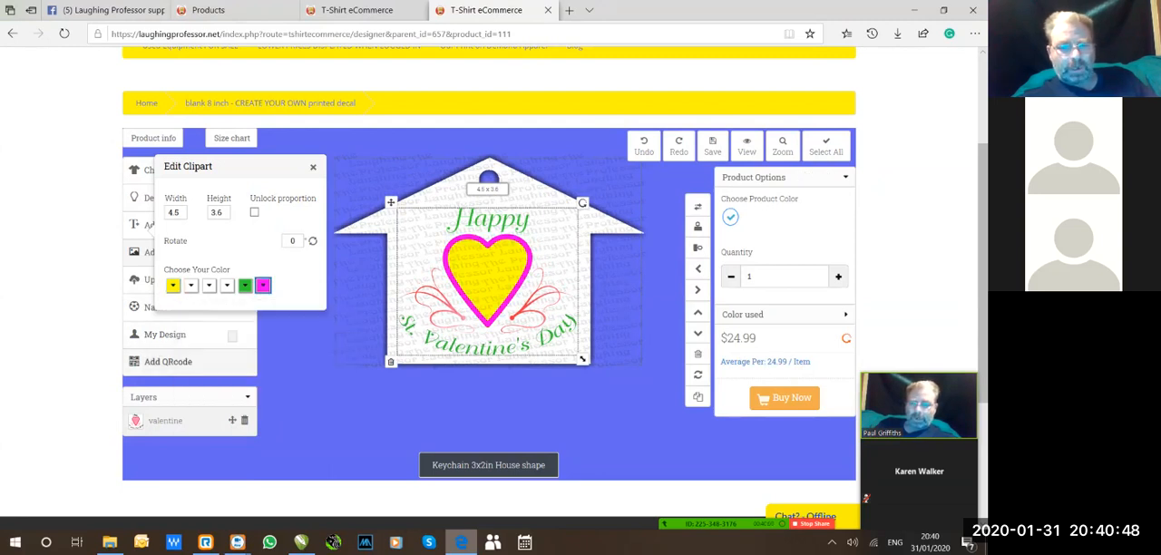
{"action": "left_click", "coordinate": [227, 286]}
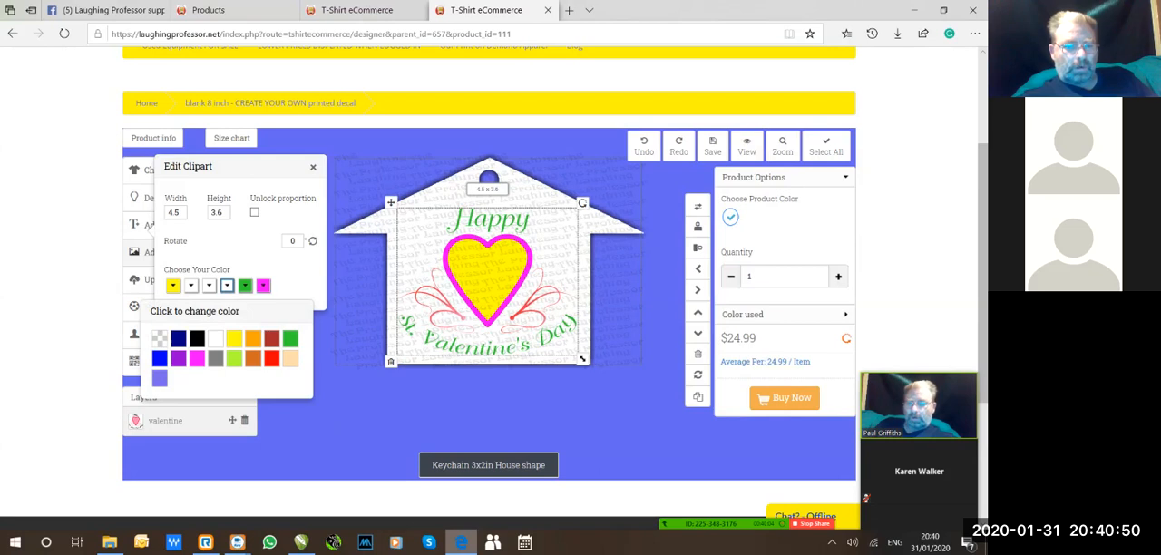
{"action": "left_click", "coordinate": [271, 338]}
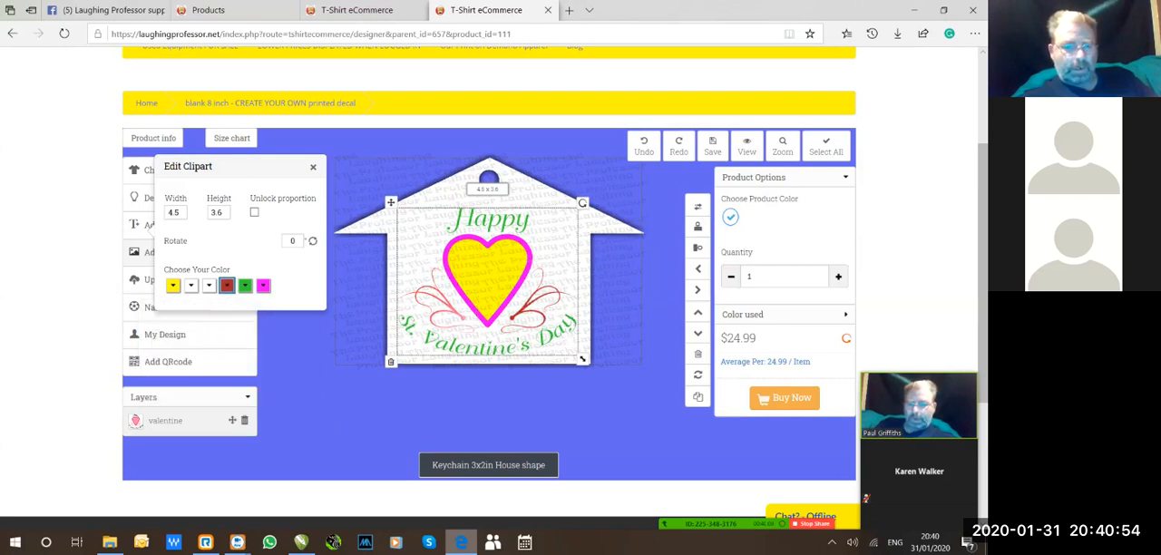
Recolour the valentine clipart's third colour, on the swirls, brownish red and its inner heart red.
{"action": "left_click", "coordinate": [208, 286]}
{"action": "left_click", "coordinate": [254, 338]}
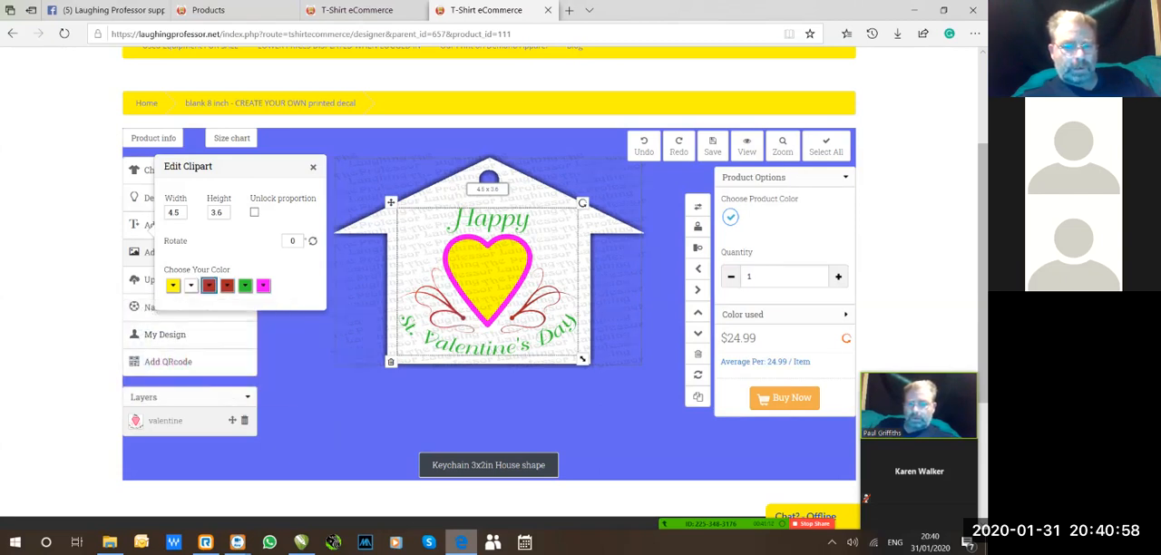
{"action": "left_click", "coordinate": [191, 286]}
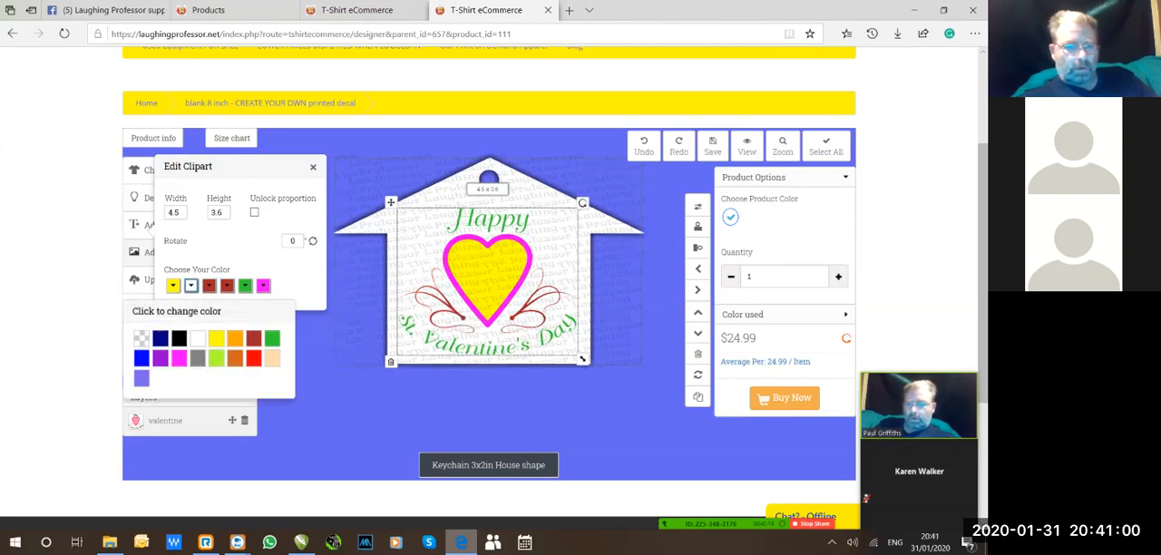
{"action": "left_click", "coordinate": [196, 358]}
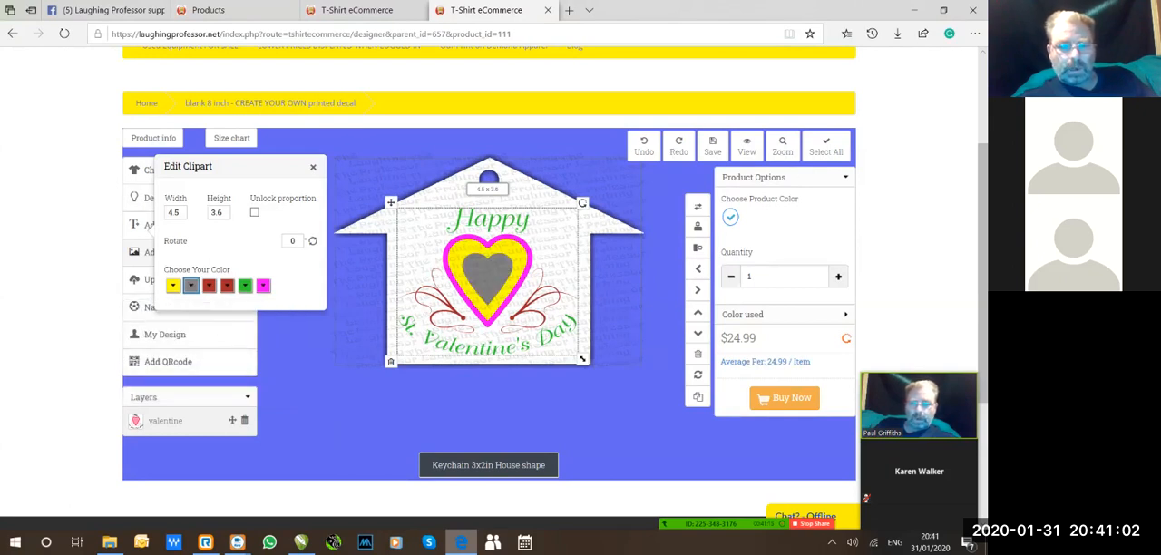
{"action": "left_click", "coordinate": [191, 285]}
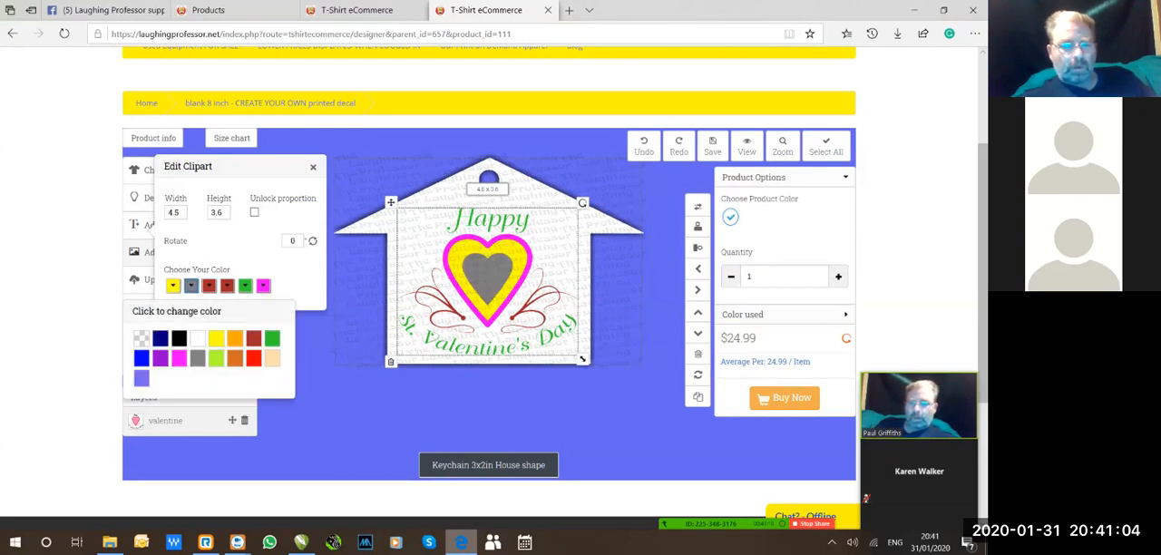
{"action": "left_click", "coordinate": [253, 358]}
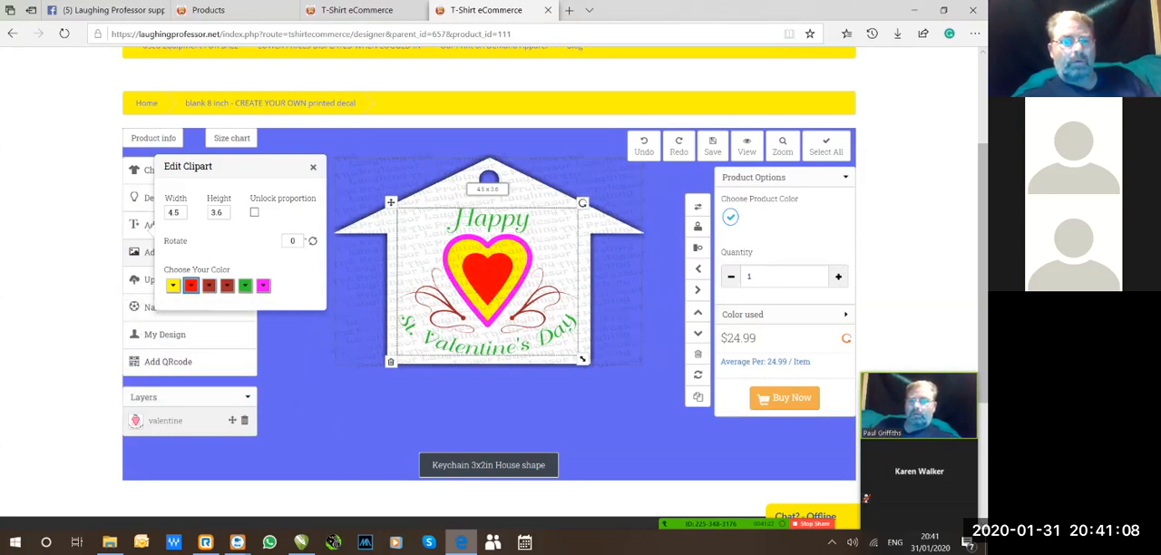
Finish editing the clipart, buy the customised house keychain and proceed from the shopping cart to checkout.
{"action": "left_click", "coordinate": [313, 167]}
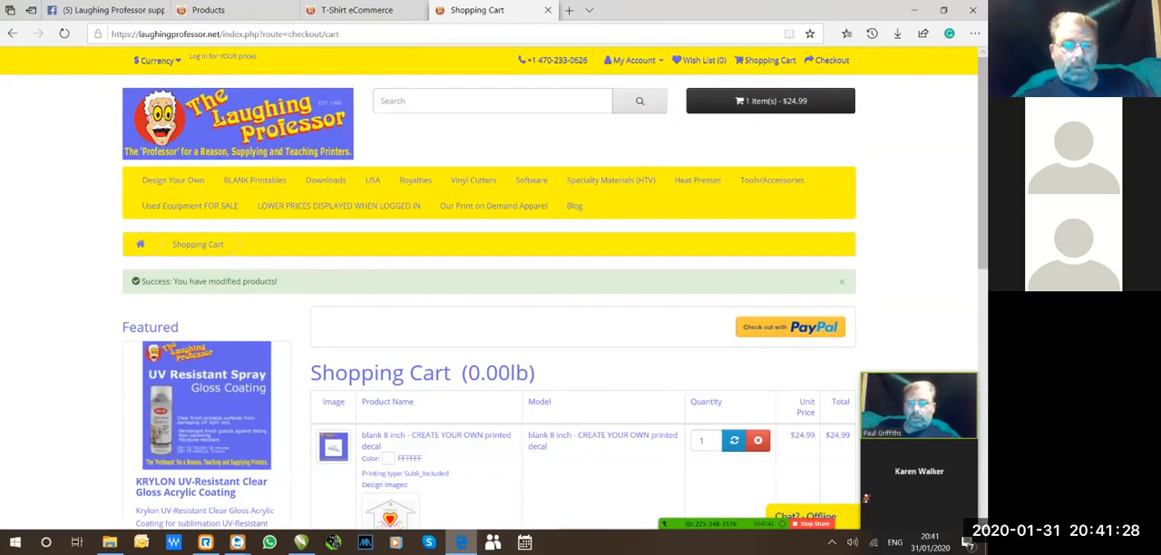
{"action": "scroll", "coordinate": [490, 317], "scroll_direction": "down", "scroll_amount": 3}
{"action": "scroll", "coordinate": [580, 272], "scroll_direction": "down", "scroll_amount": 1}
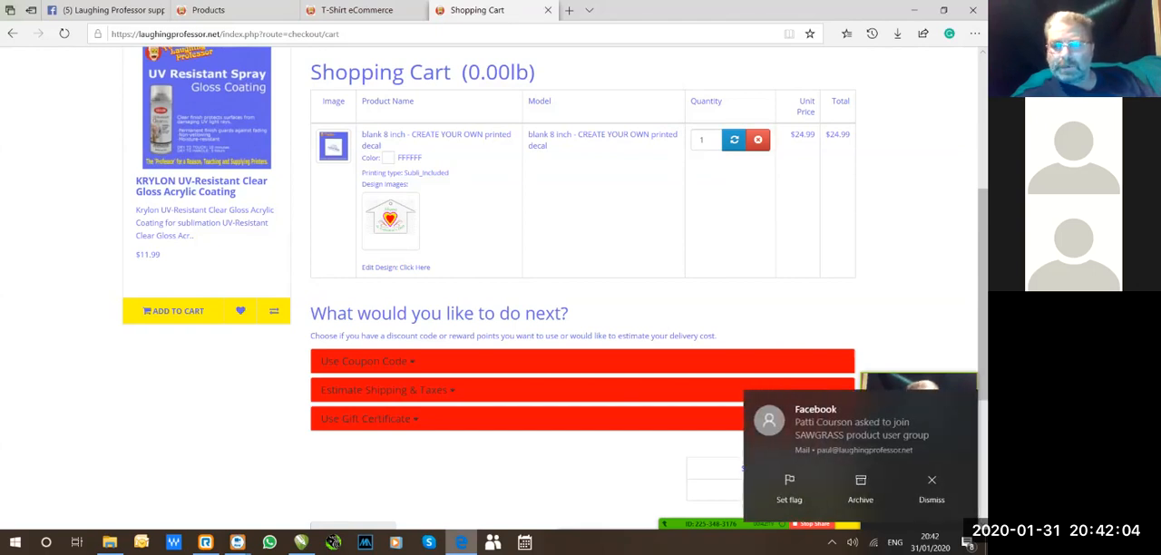
{"action": "scroll", "coordinate": [581, 288], "scroll_direction": "down", "scroll_amount": 3}
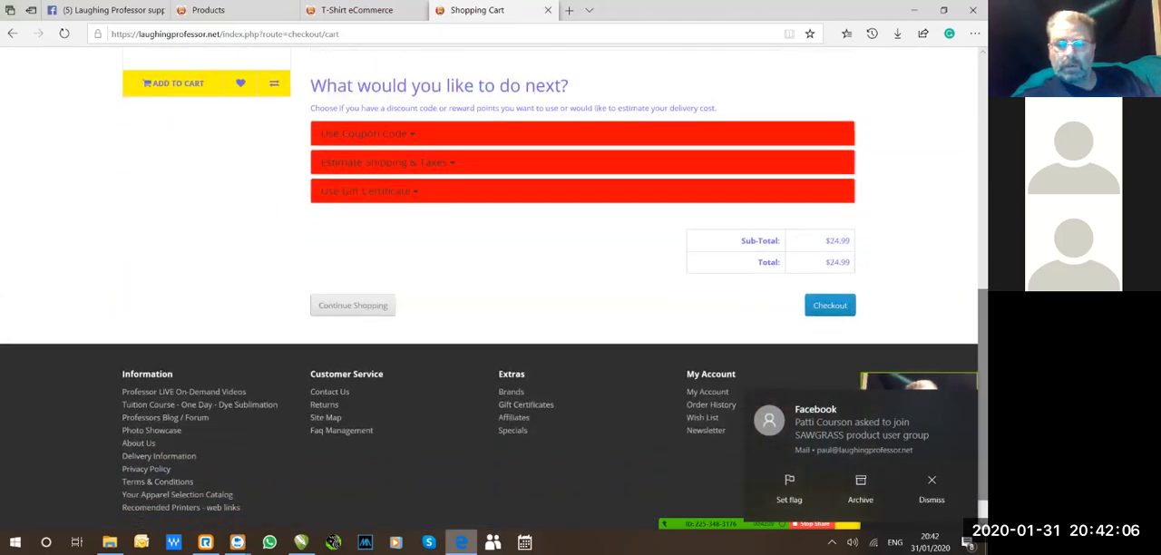
{"action": "left_click", "coordinate": [830, 305]}
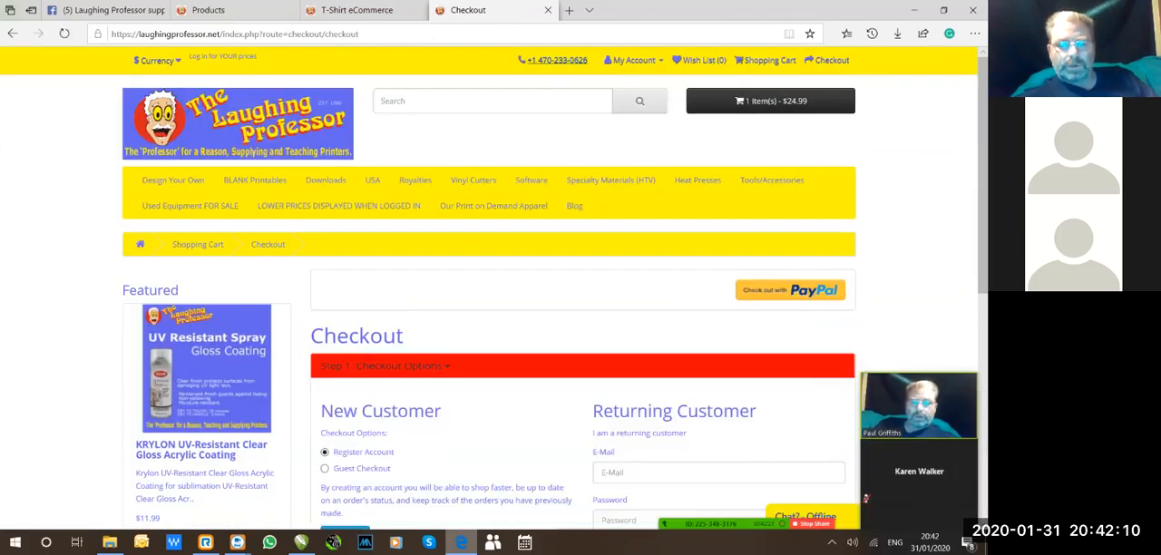
Log in at checkout as a returning customer with the account e-mail and password.
{"action": "scroll", "coordinate": [581, 288], "scroll_direction": "down", "scroll_amount": 3}
{"action": "left_click", "coordinate": [707, 292]}
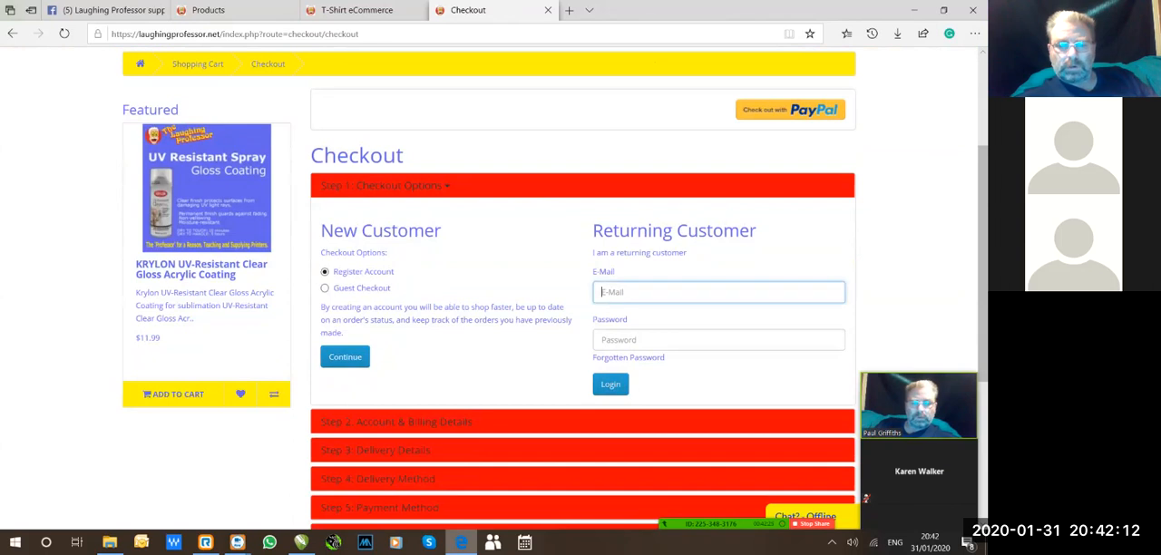
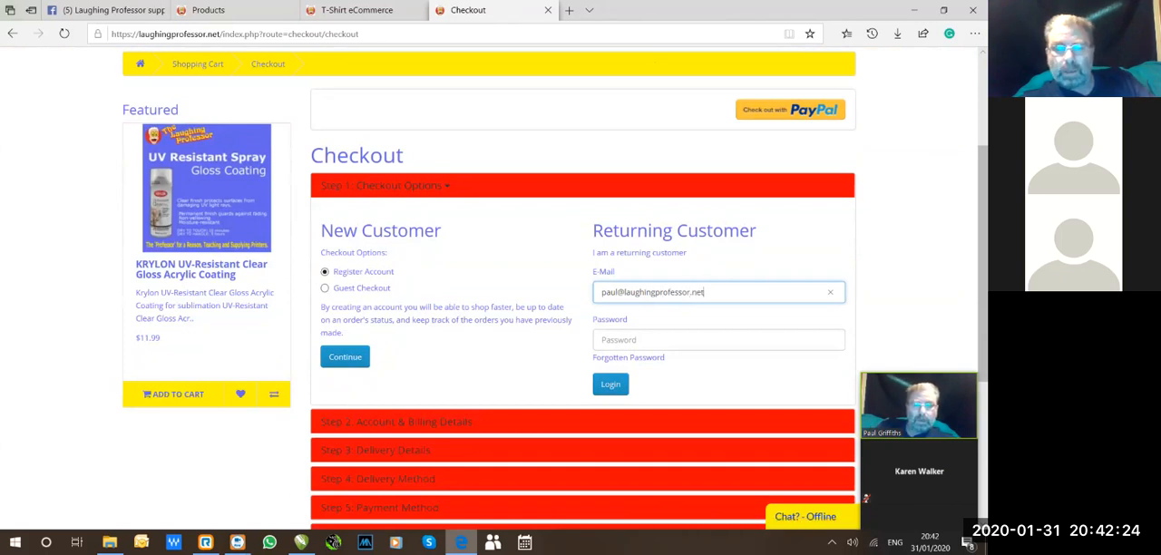
{"action": "key", "text": "Tab"}
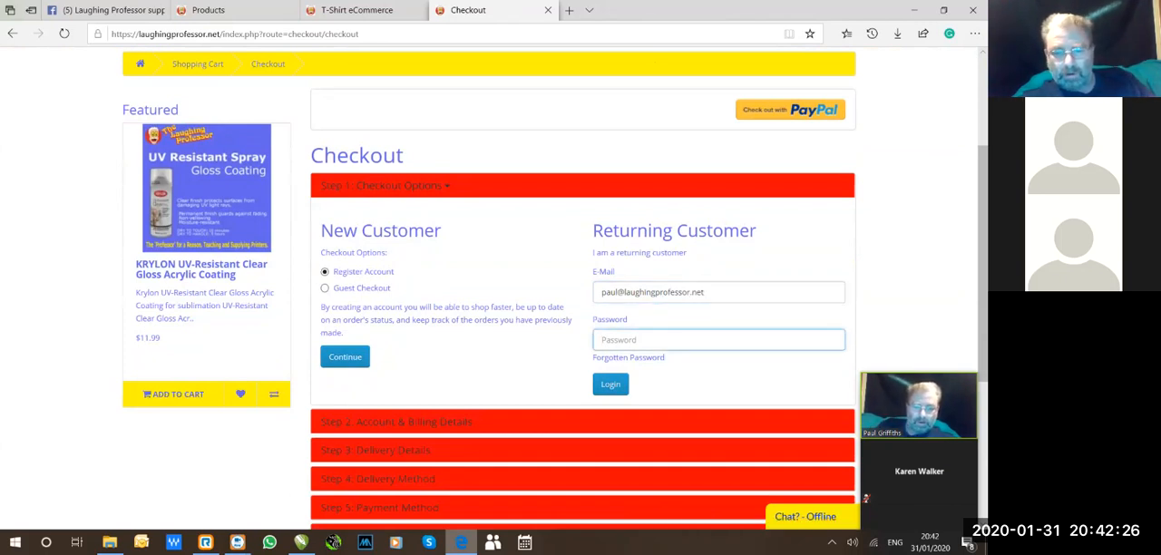
{"action": "type", "text": "•••••••"}
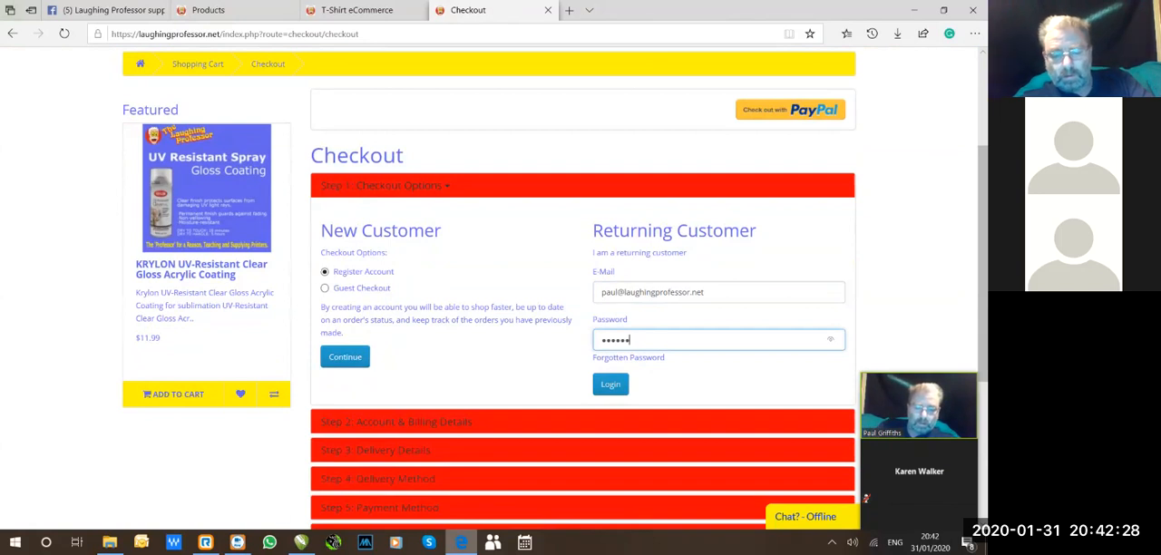
{"action": "type", "text": "•"}
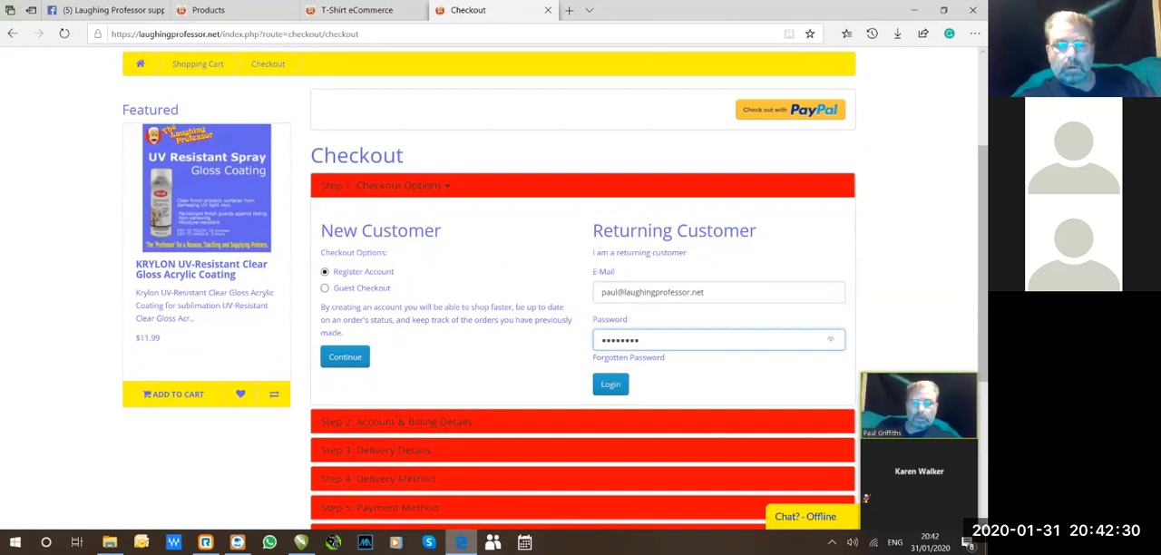
{"action": "key", "text": "Return"}
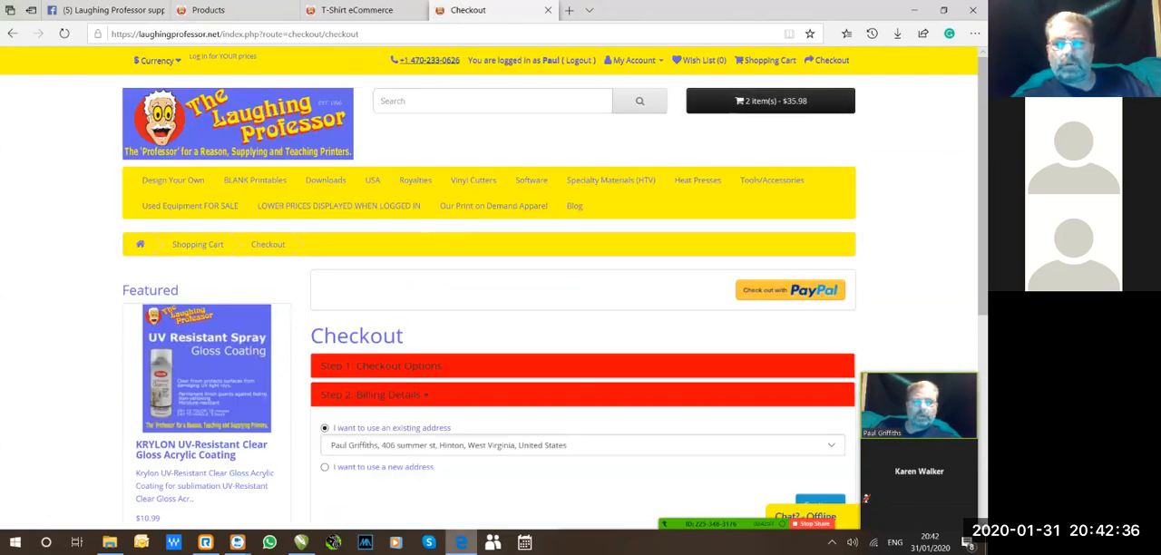
Remove the KRYLON UV-Resistant Clear Gloss Acrylic Coating from the cart and return to checkout.
{"action": "left_click", "coordinate": [770, 101]}
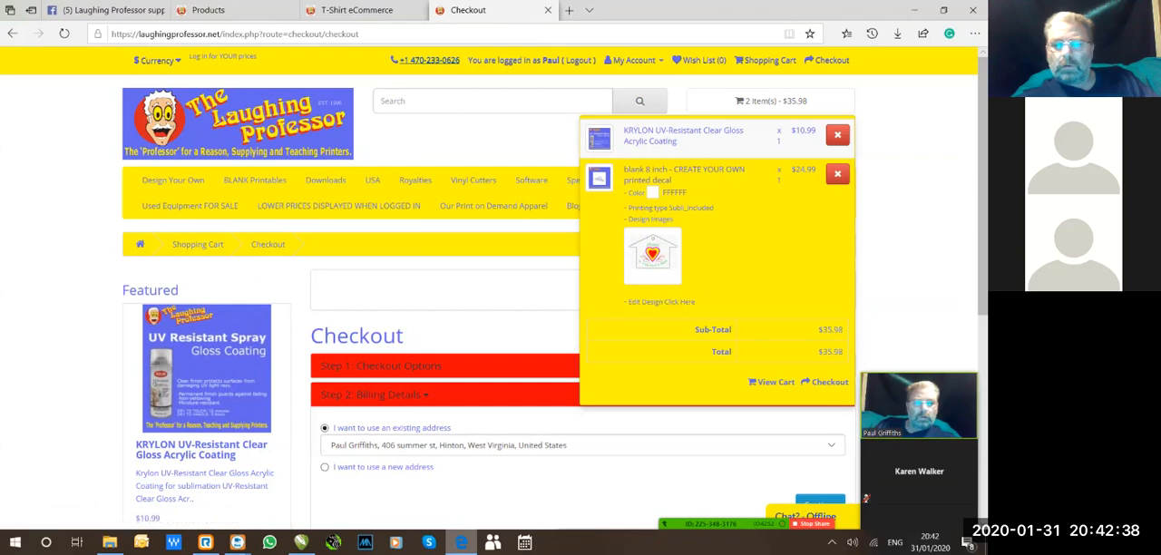
{"action": "left_click", "coordinate": [837, 134]}
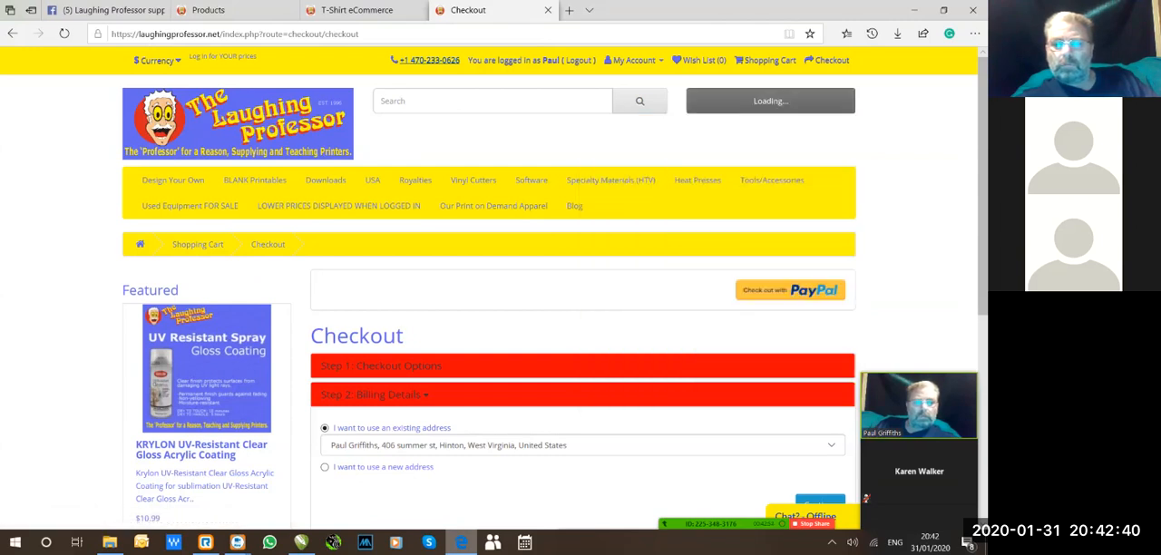
{"action": "left_click", "coordinate": [770, 101]}
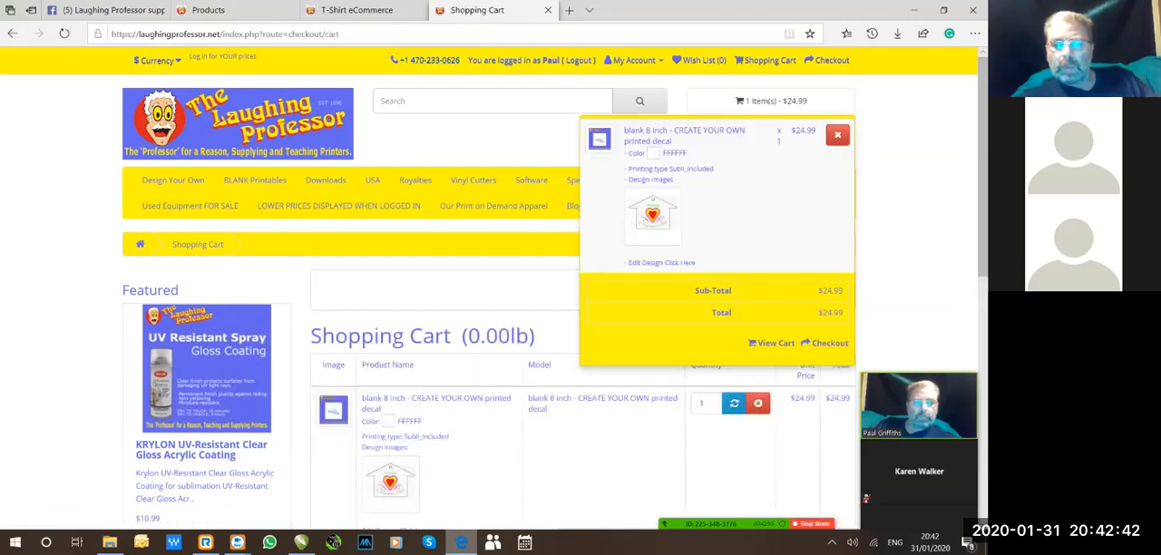
{"action": "left_click", "coordinate": [828, 344]}
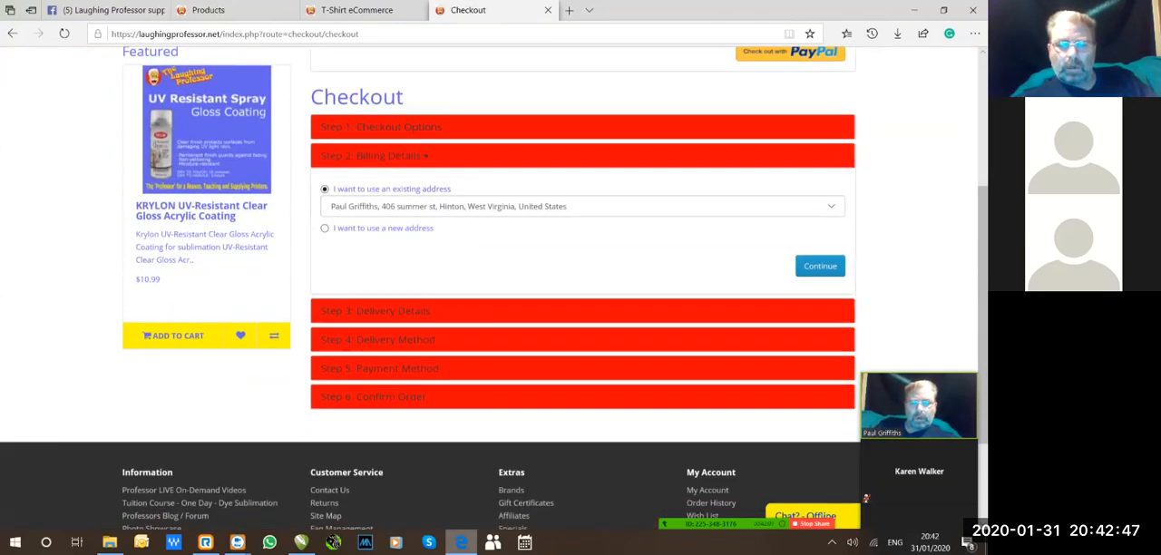
Accept the existing billing and delivery addresses, and continue to payment with Priority Mail 2-Day Small Flat Rate Box shipping.
{"action": "left_click", "coordinate": [820, 266]}
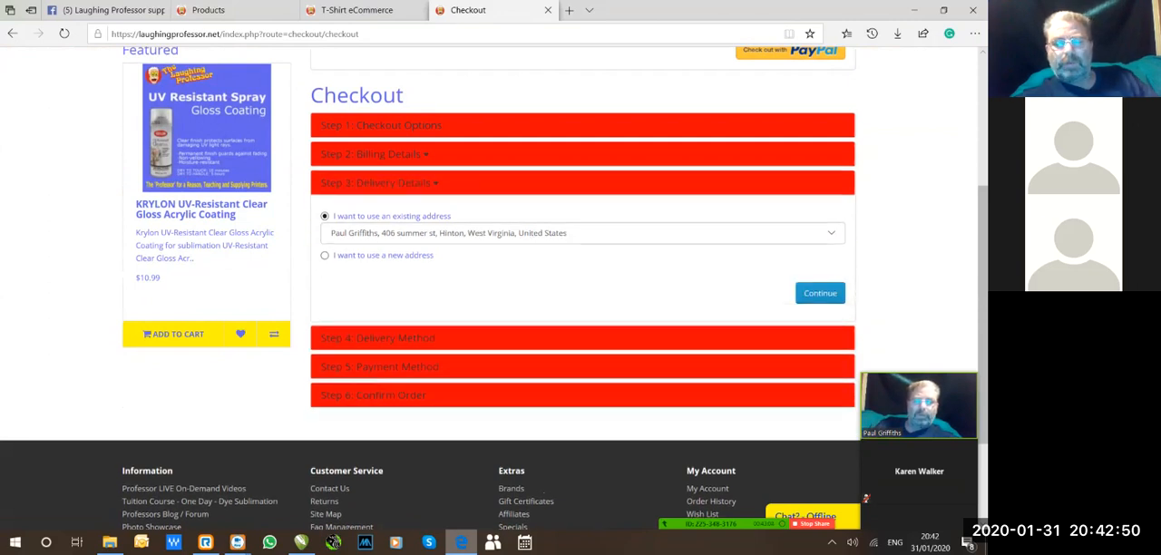
{"action": "left_click", "coordinate": [820, 293]}
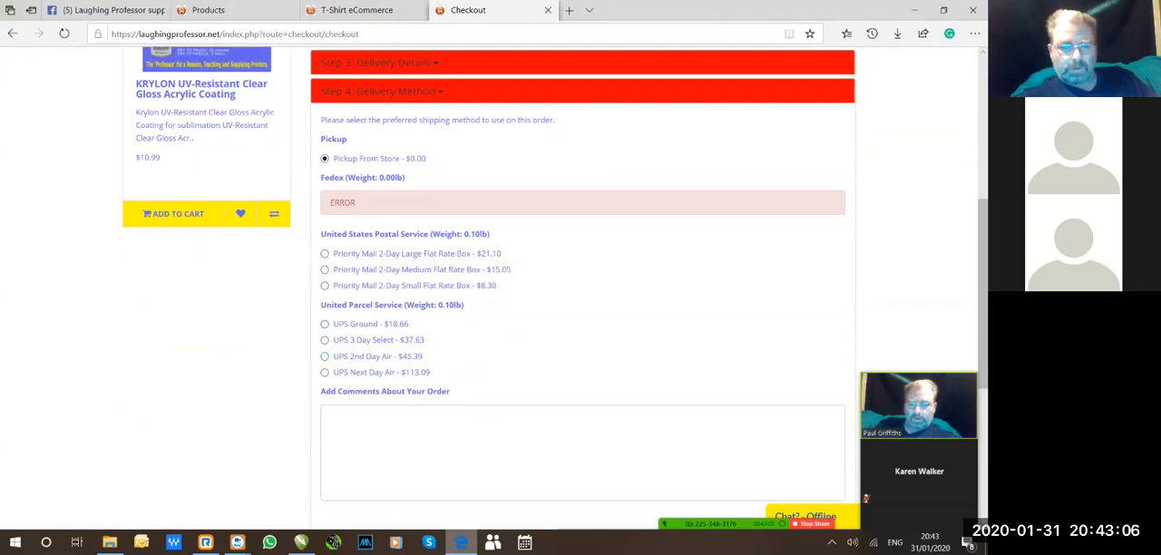
{"action": "left_click", "coordinate": [325, 285]}
{"action": "left_click", "coordinate": [329, 414]}
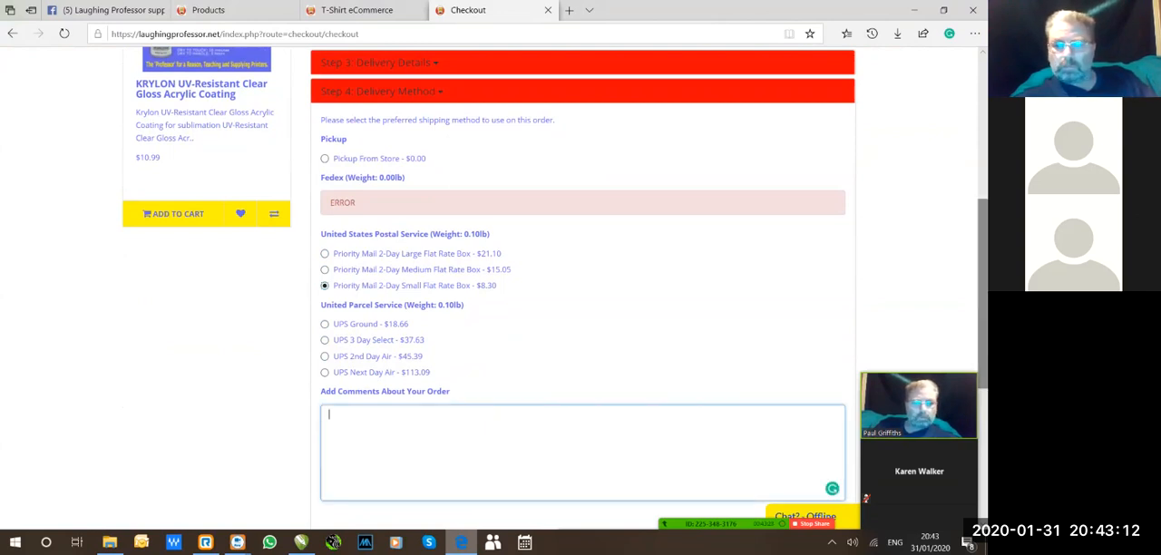
{"action": "scroll", "coordinate": [580, 272], "scroll_direction": "down", "scroll_amount": 3}
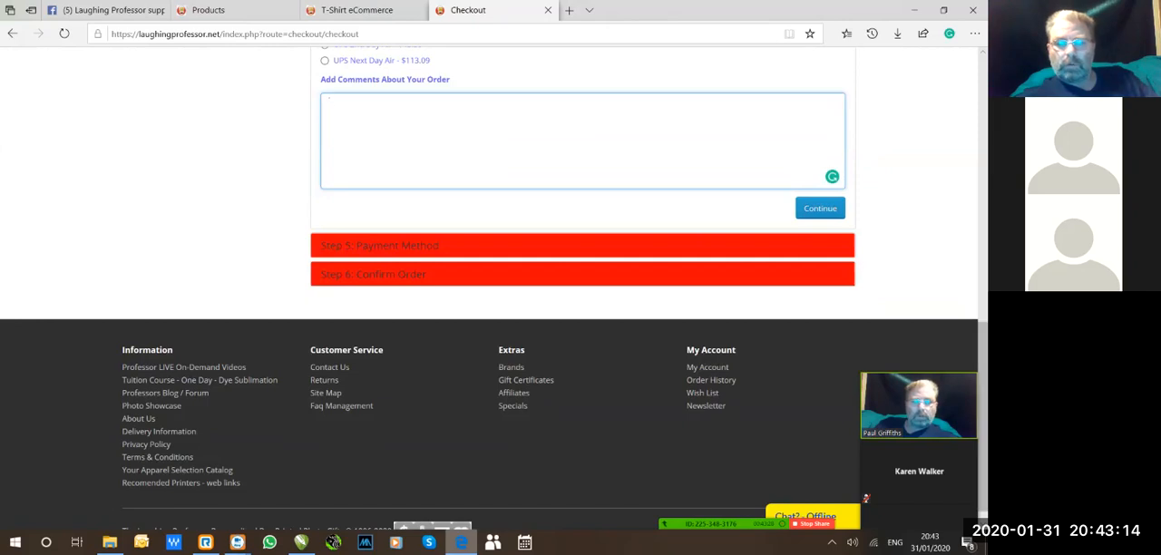
{"action": "left_click", "coordinate": [827, 209]}
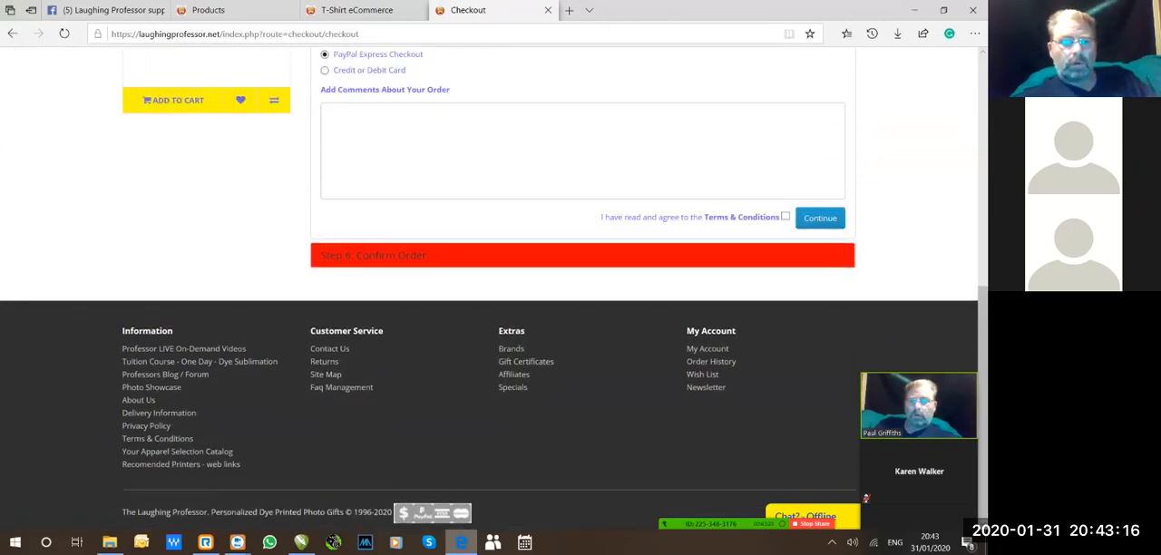
{"action": "left_click_drag", "start_coordinate": [983, 372], "coordinate": [983, 336]}
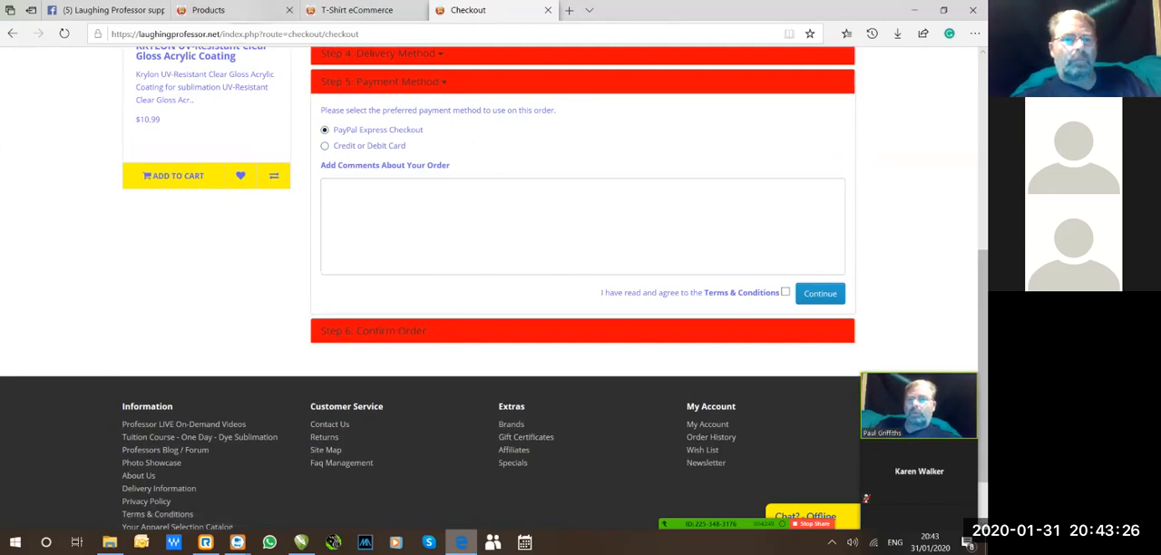
Switch to the OpenCart admin and view the store list in the system settings.
{"action": "left_click", "coordinate": [208, 10]}
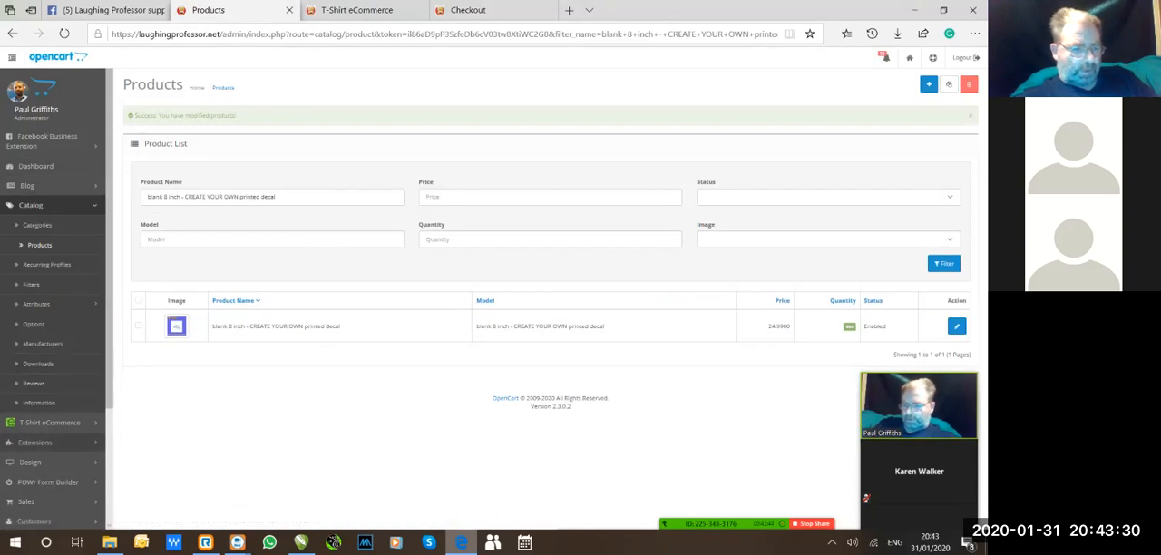
{"action": "scroll", "coordinate": [54, 299], "scroll_direction": "down", "scroll_amount": 3}
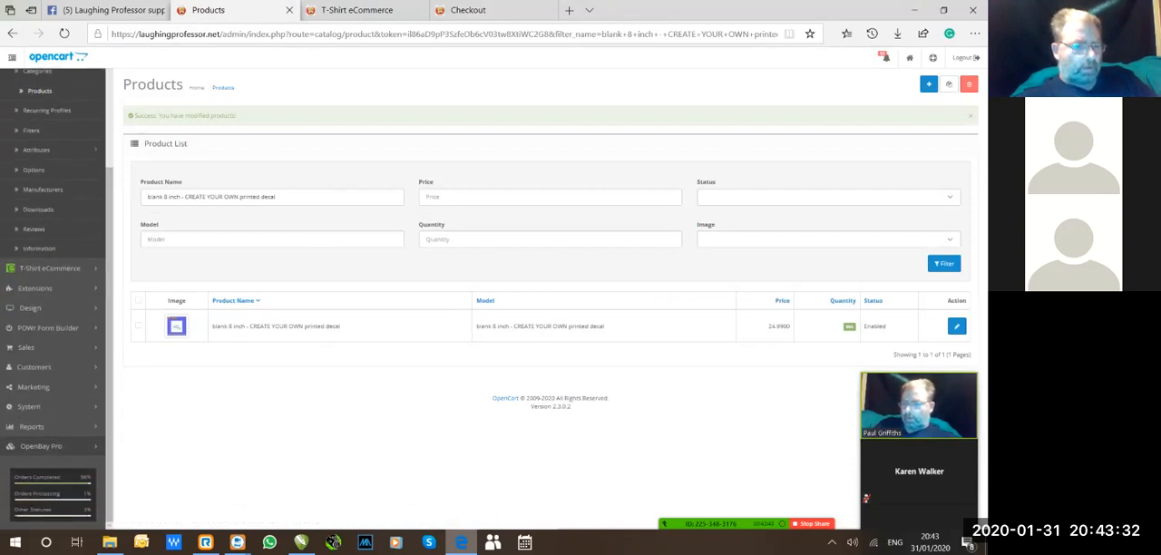
{"action": "left_click", "coordinate": [37, 407]}
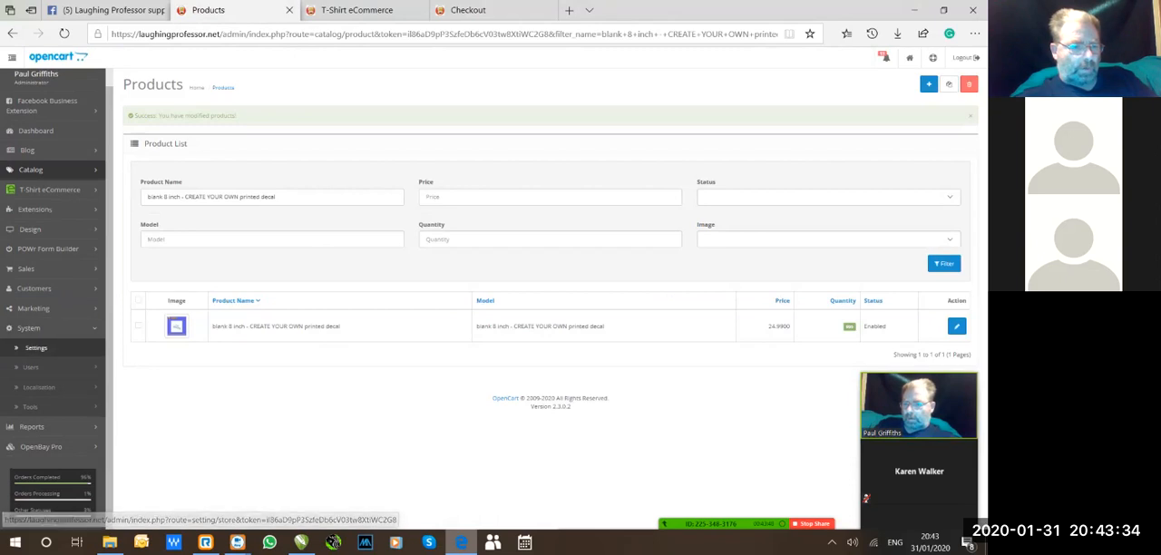
{"action": "left_click", "coordinate": [36, 347]}
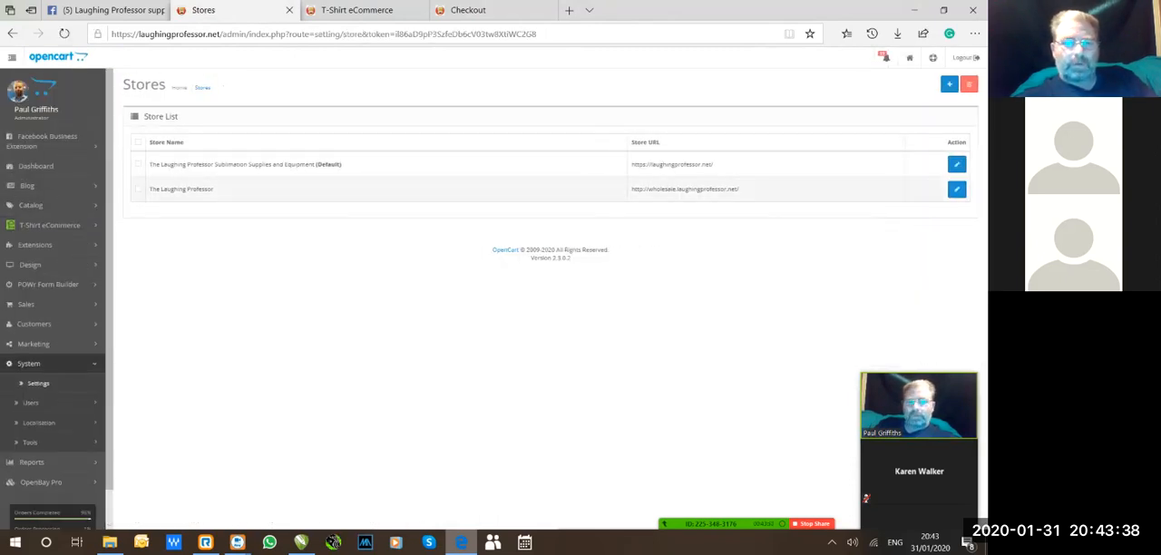
{"action": "left_click", "coordinate": [37, 363]}
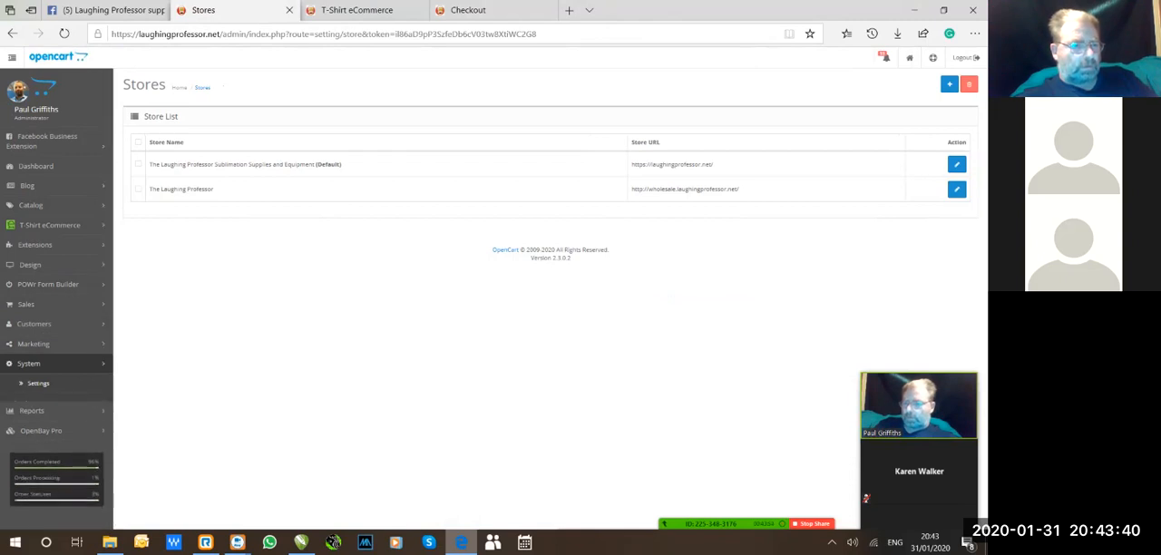
Filter the installed extensions by the Payments type and look through the payment methods.
{"action": "left_click", "coordinate": [36, 245]}
{"action": "left_click", "coordinate": [38, 284]}
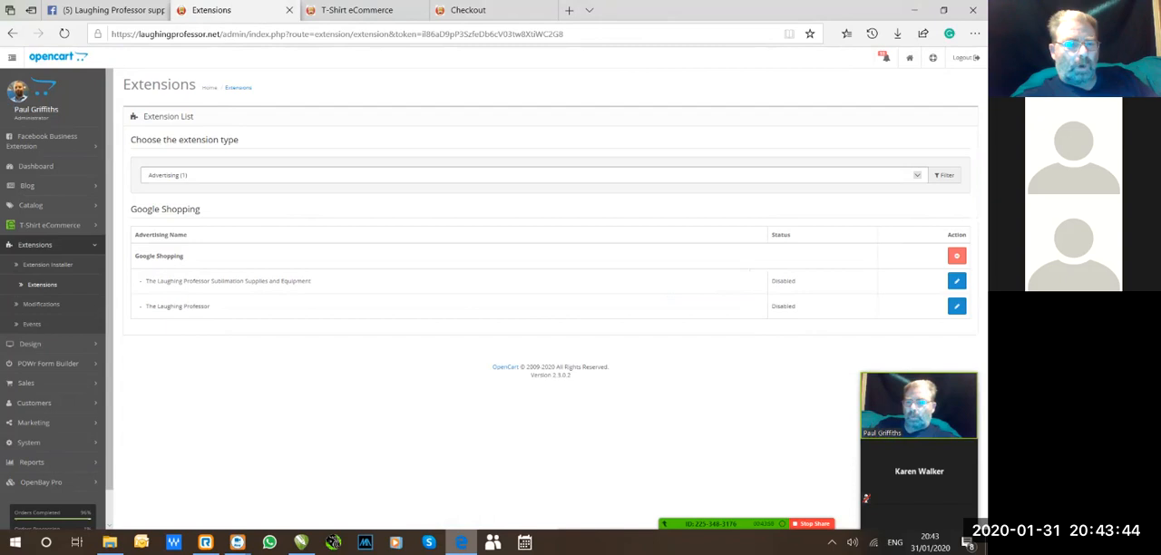
{"action": "left_click", "coordinate": [533, 175]}
{"action": "left_click", "coordinate": [533, 233]}
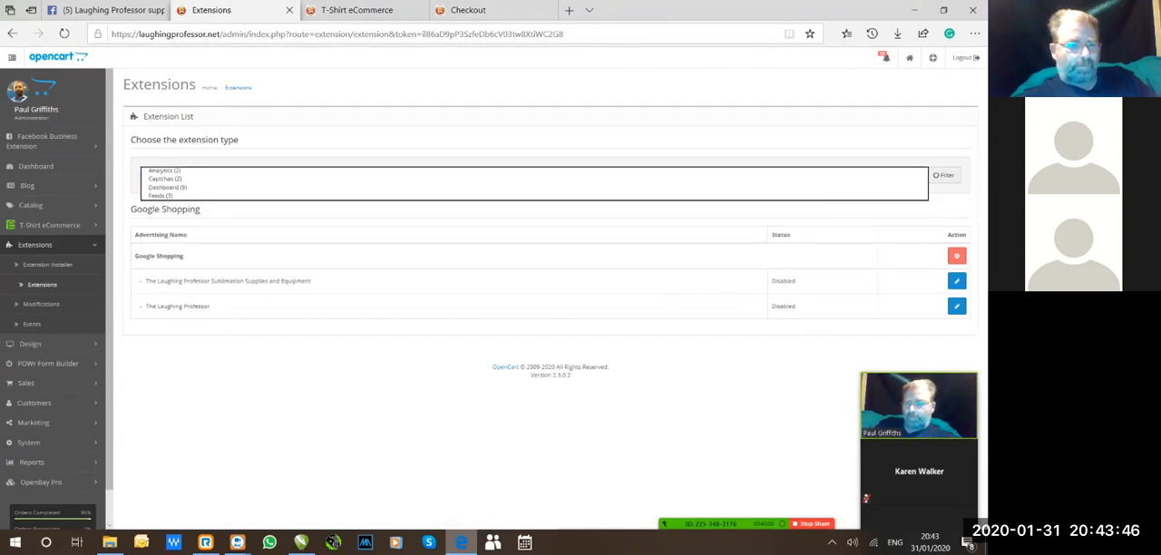
{"action": "scroll", "coordinate": [544, 291], "scroll_direction": "down", "scroll_amount": 1}
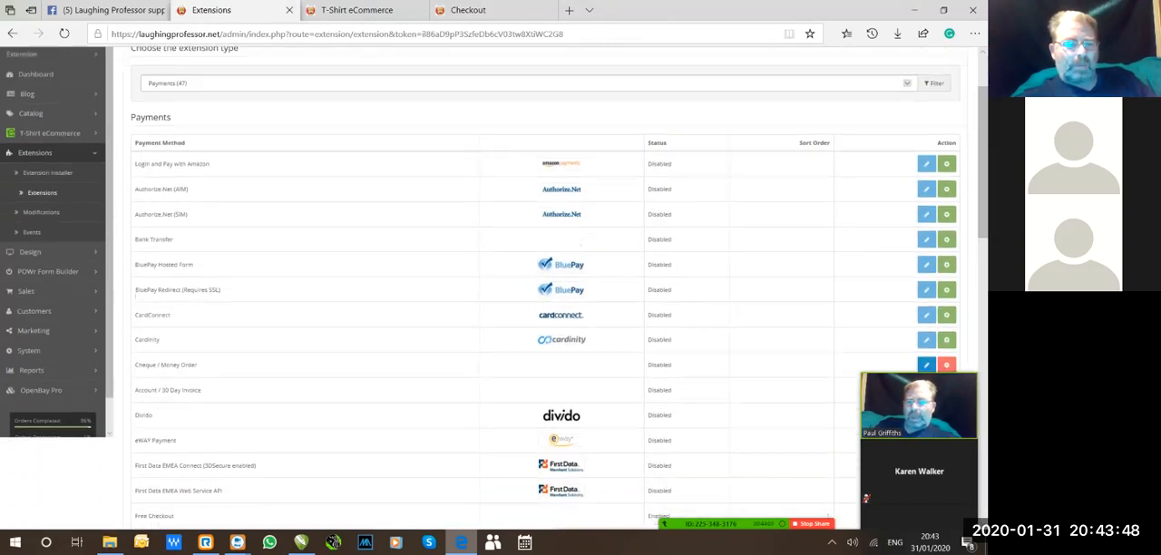
Check the payment options offered at checkout against the admin's payment list, and view the Cheque / Money Order settings.
{"action": "scroll", "coordinate": [581, 243], "scroll_direction": "down", "scroll_amount": 1}
{"action": "left_click", "coordinate": [470, 11]}
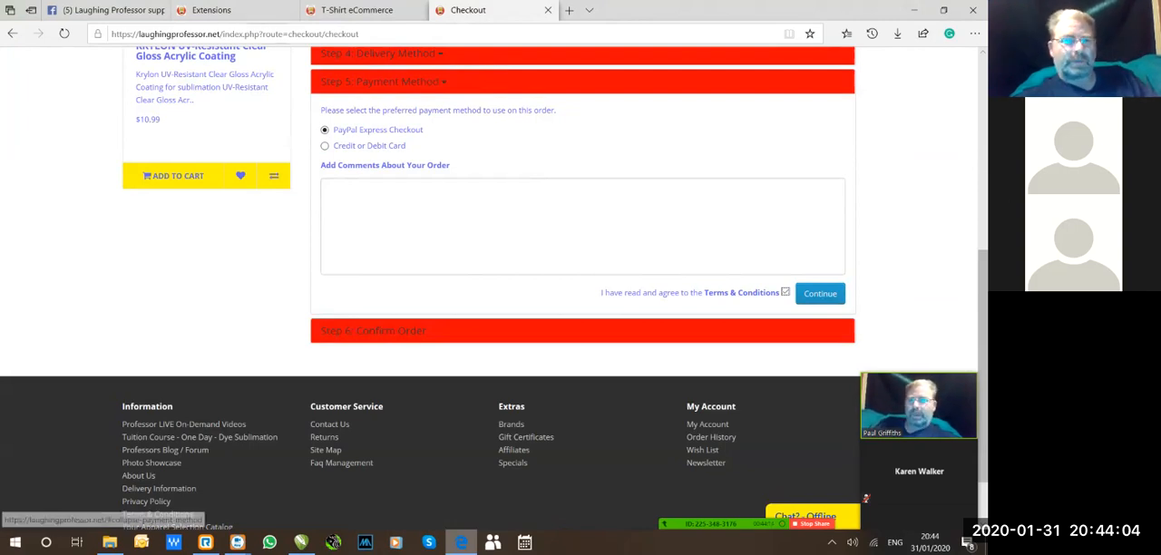
{"action": "left_click", "coordinate": [212, 10]}
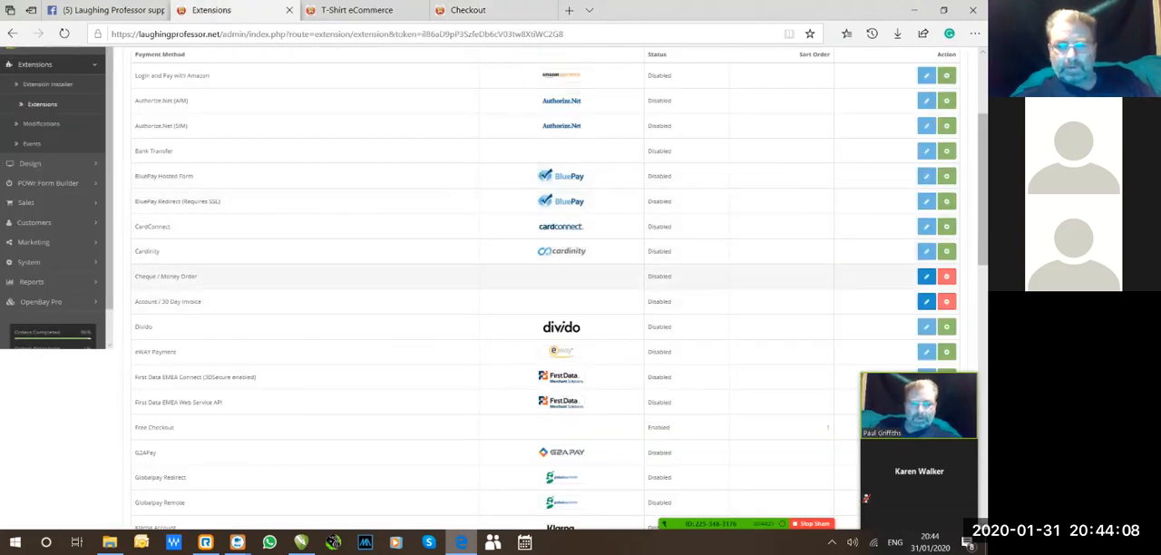
{"action": "left_click", "coordinate": [926, 277]}
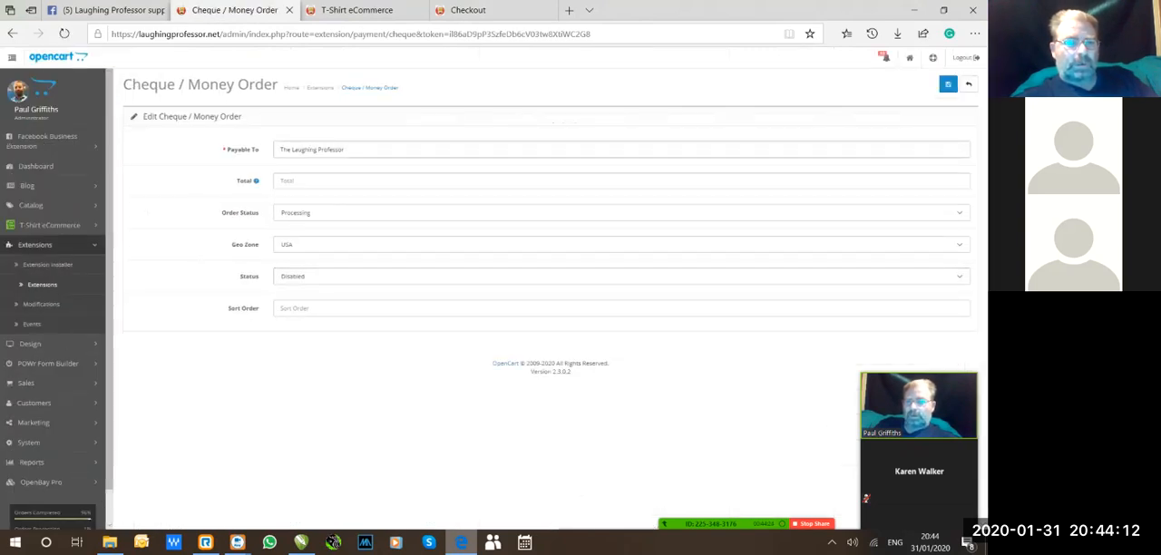
{"action": "left_click", "coordinate": [968, 83]}
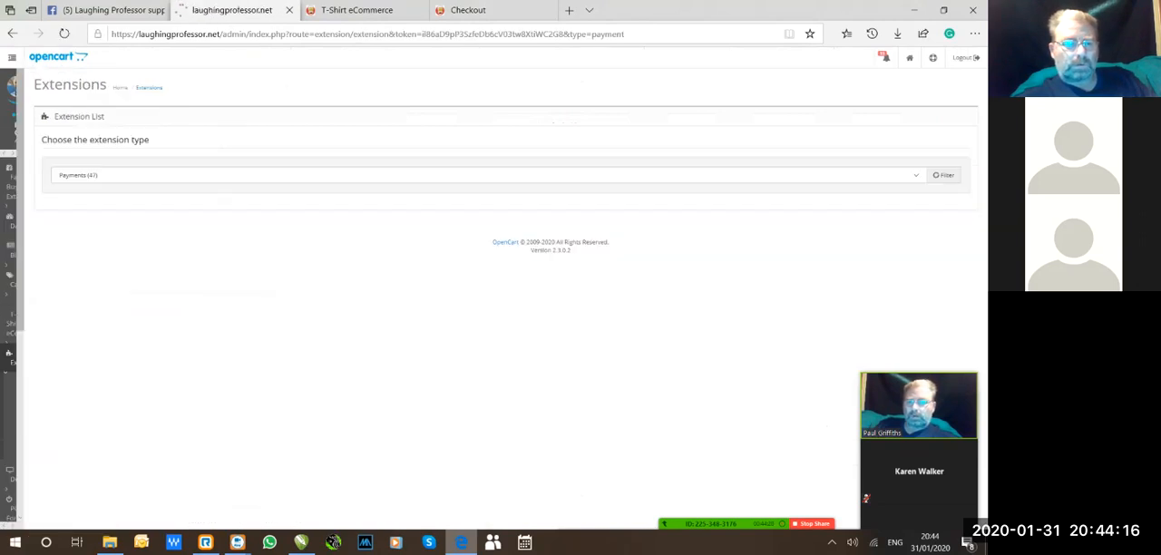
{"action": "scroll", "coordinate": [544, 299], "scroll_direction": "down", "scroll_amount": 4}
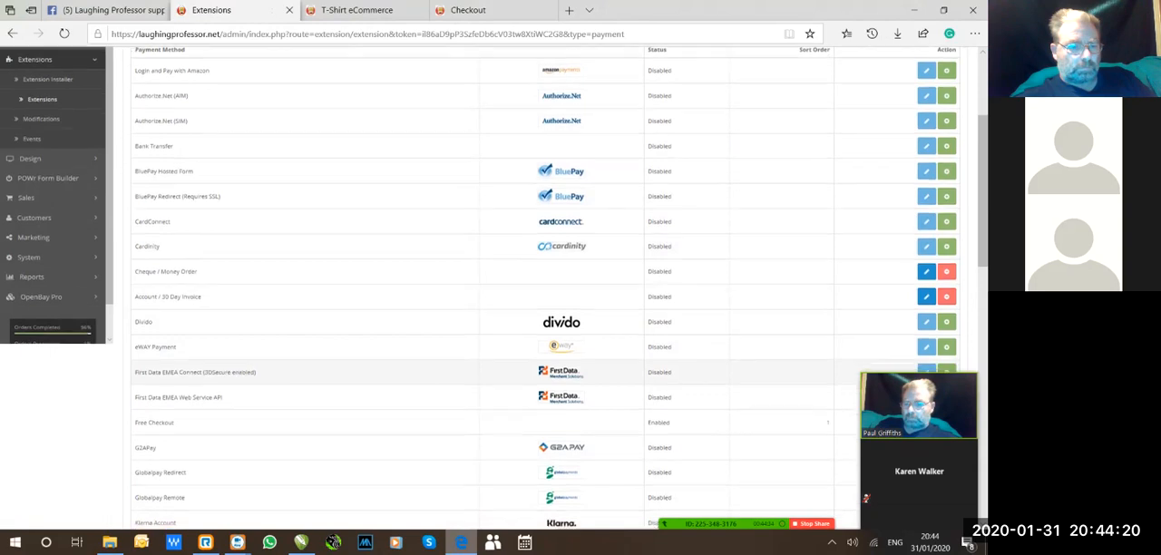
{"action": "scroll", "coordinate": [545, 299], "scroll_direction": "down", "scroll_amount": 4}
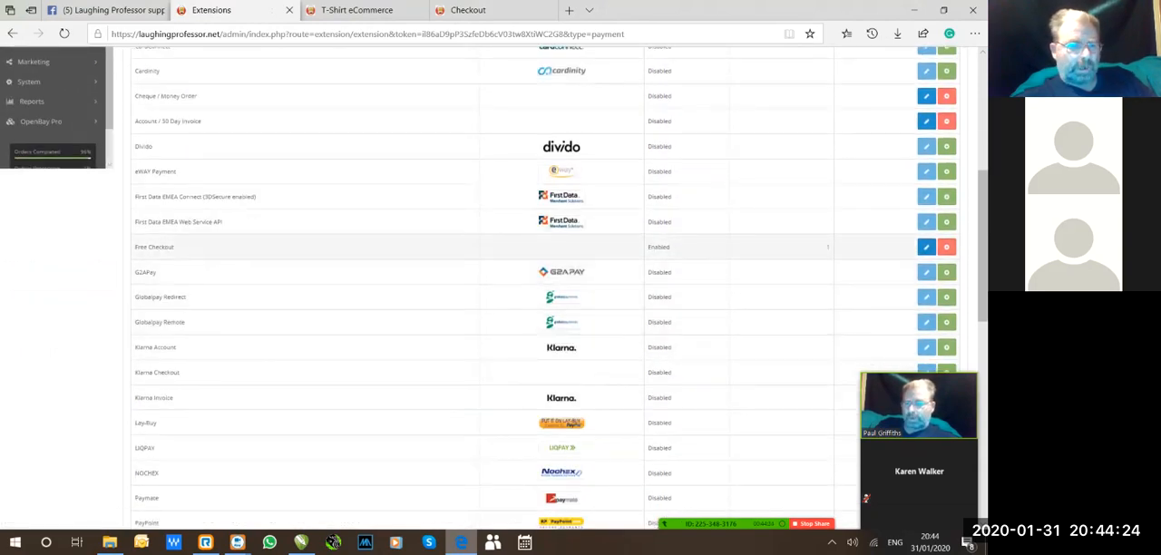
{"action": "scroll", "coordinate": [544, 272], "scroll_direction": "up", "scroll_amount": 4}
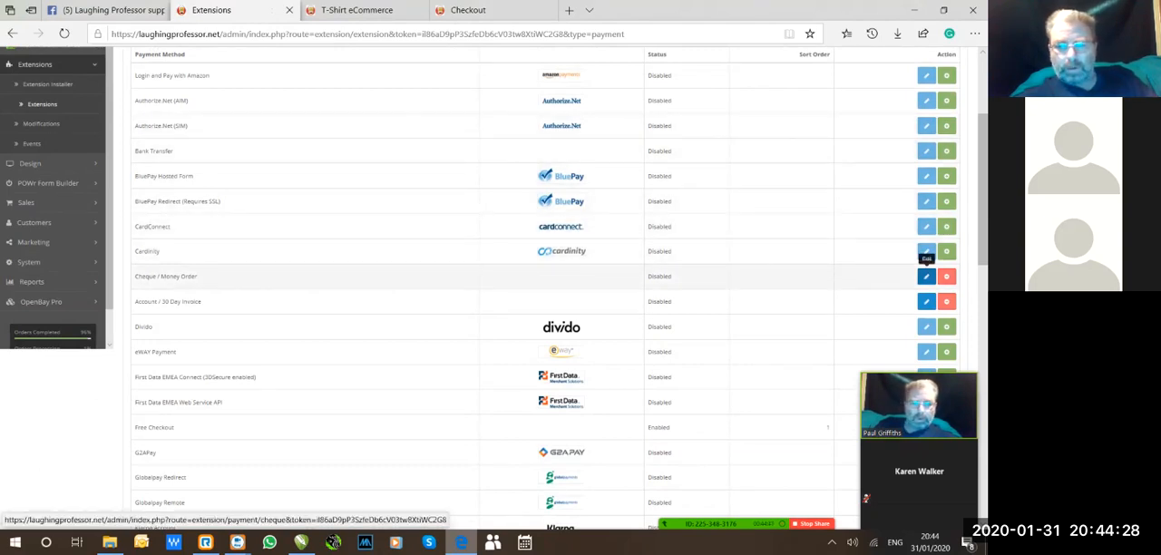
Set the status of the Cheque / Money Order payment method to Enabled and save it.
{"action": "left_click", "coordinate": [926, 275]}
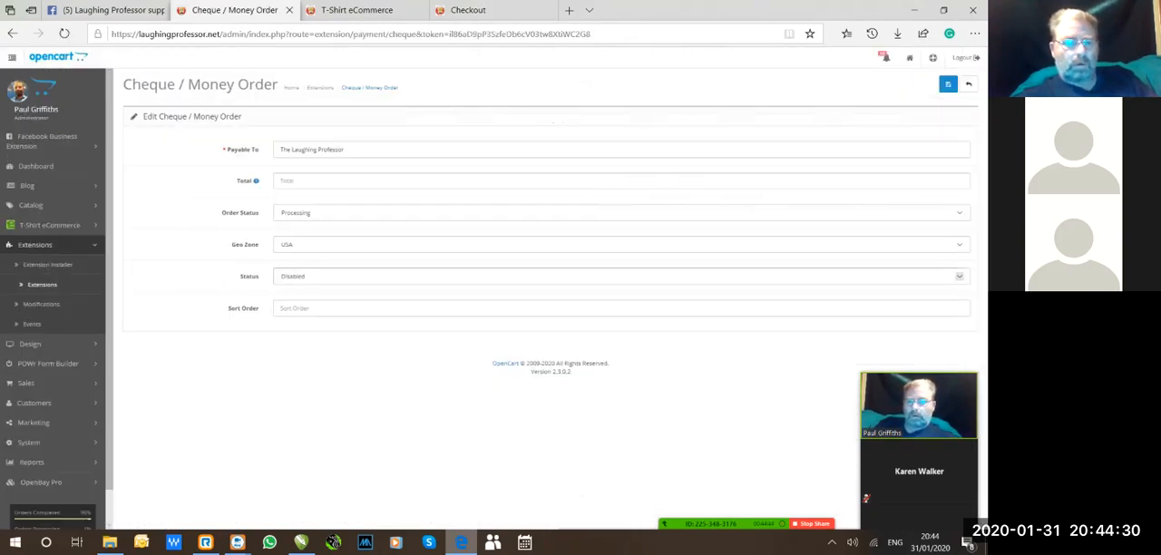
{"action": "left_click", "coordinate": [290, 275]}
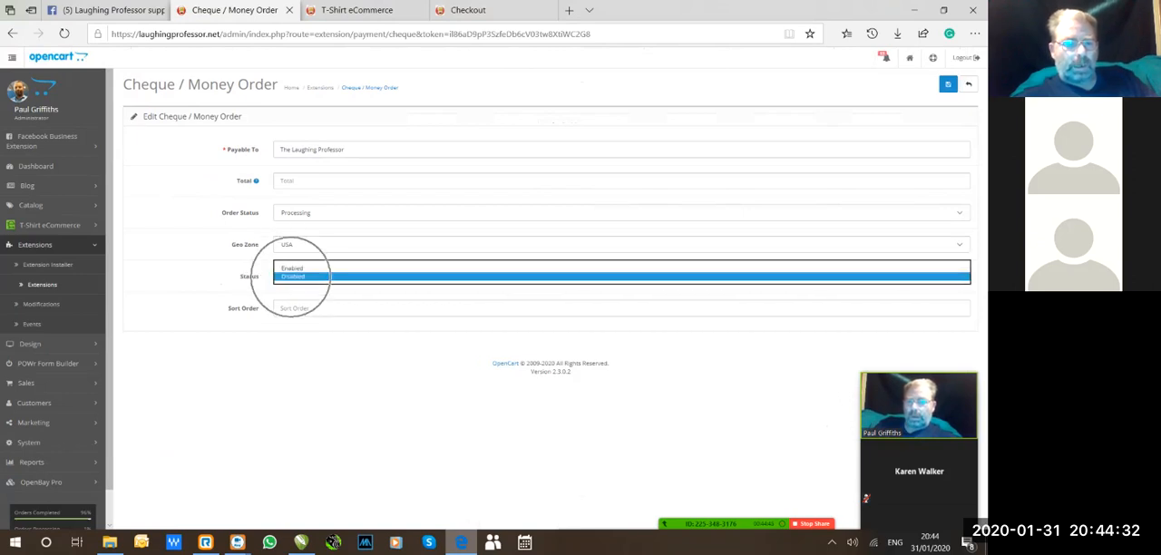
{"action": "left_click", "coordinate": [292, 269]}
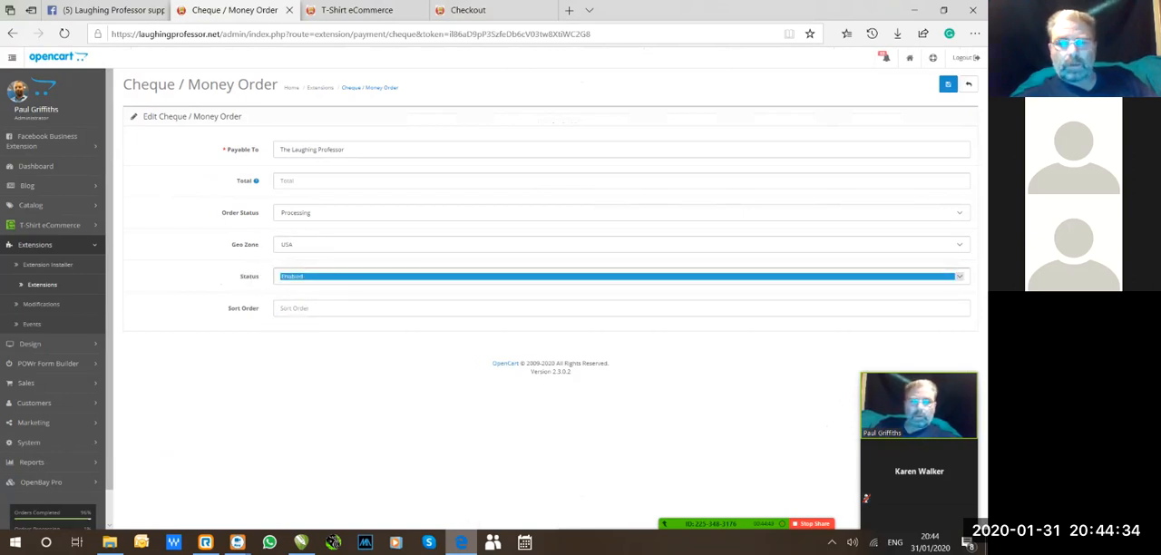
{"action": "left_click", "coordinate": [947, 84]}
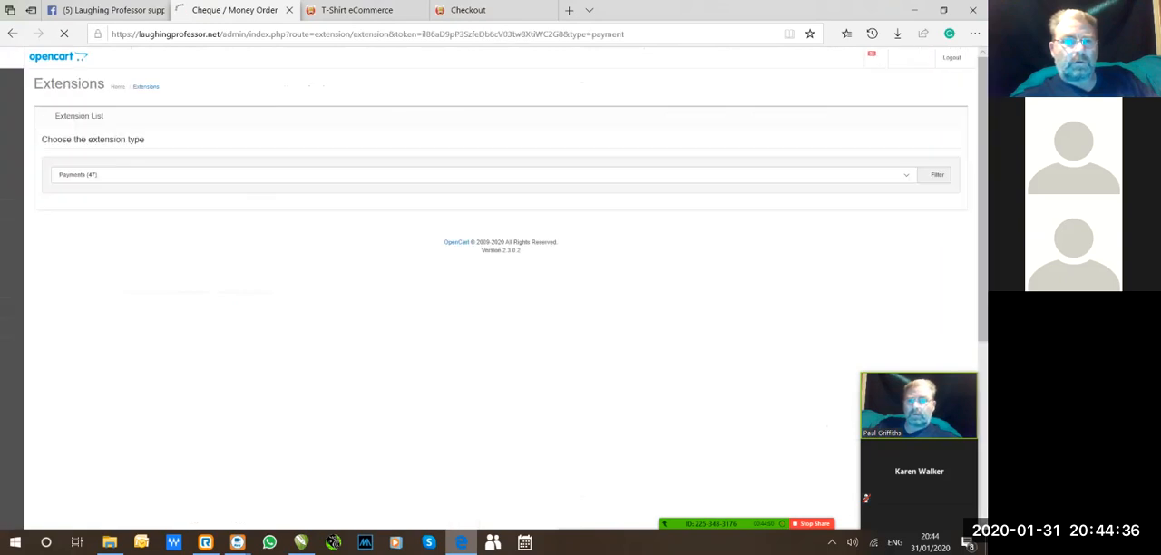
Reload the storefront checkout, accept the existing addresses, and continue to payment with Priority Mail 2-Day Small Flat Rate Box shipping.
{"action": "left_click", "coordinate": [470, 10]}
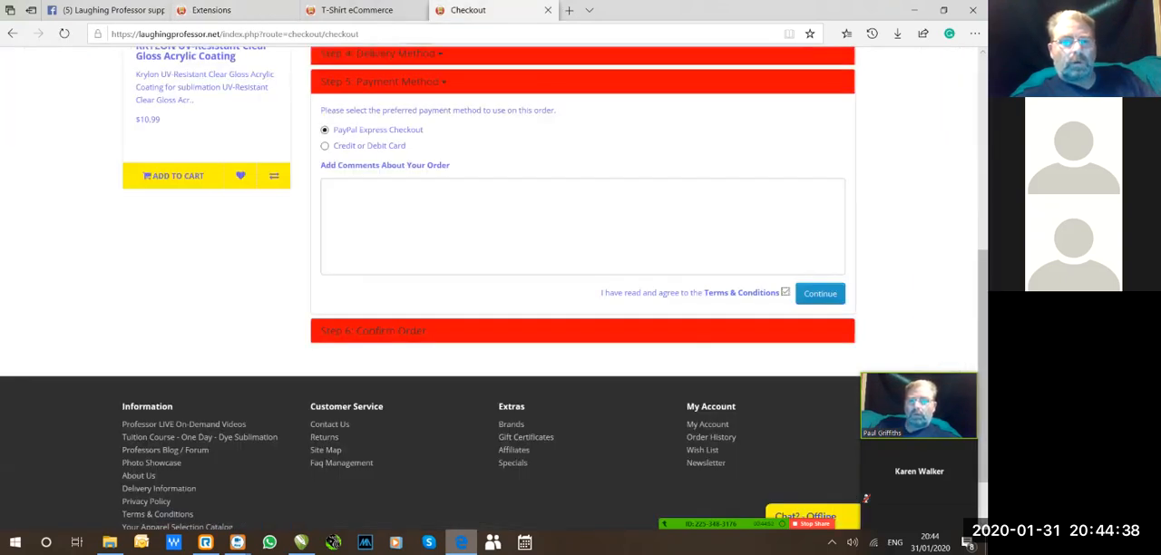
{"action": "left_click", "coordinate": [418, 35]}
{"action": "key", "text": "Return"}
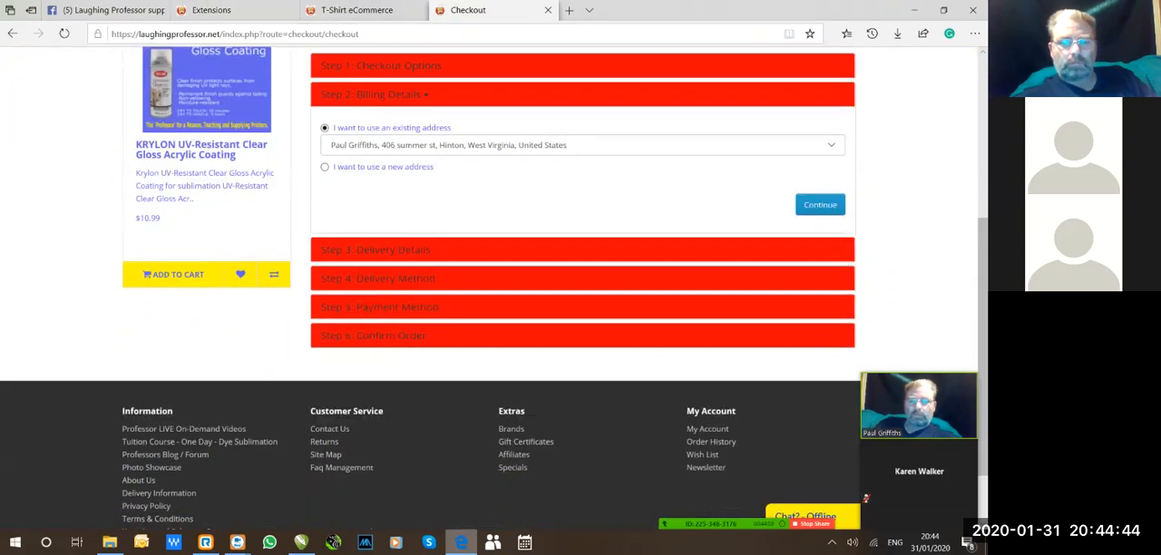
{"action": "left_click", "coordinate": [820, 204]}
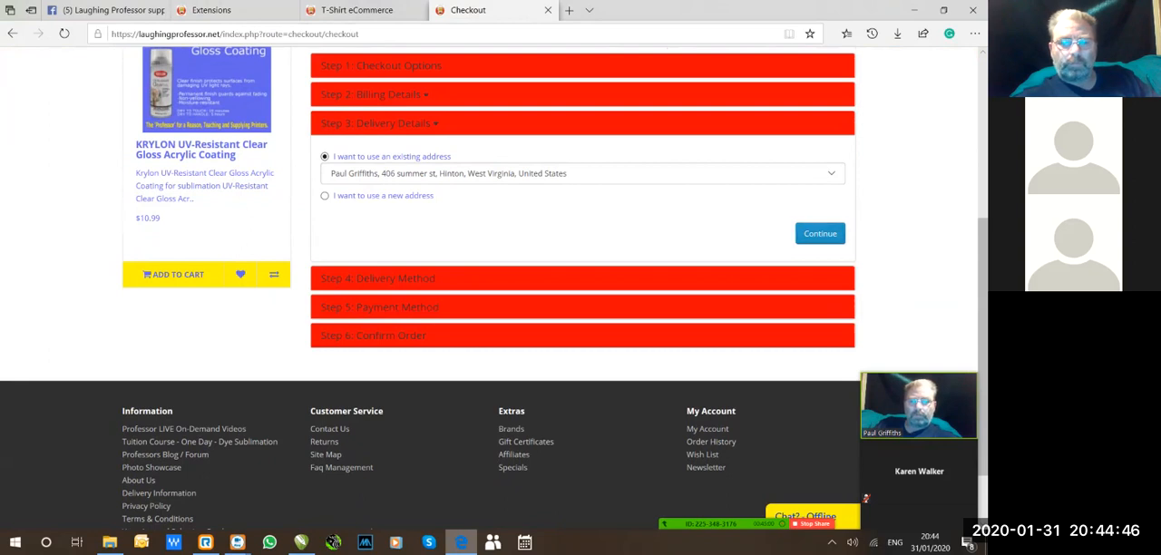
{"action": "left_click", "coordinate": [820, 233]}
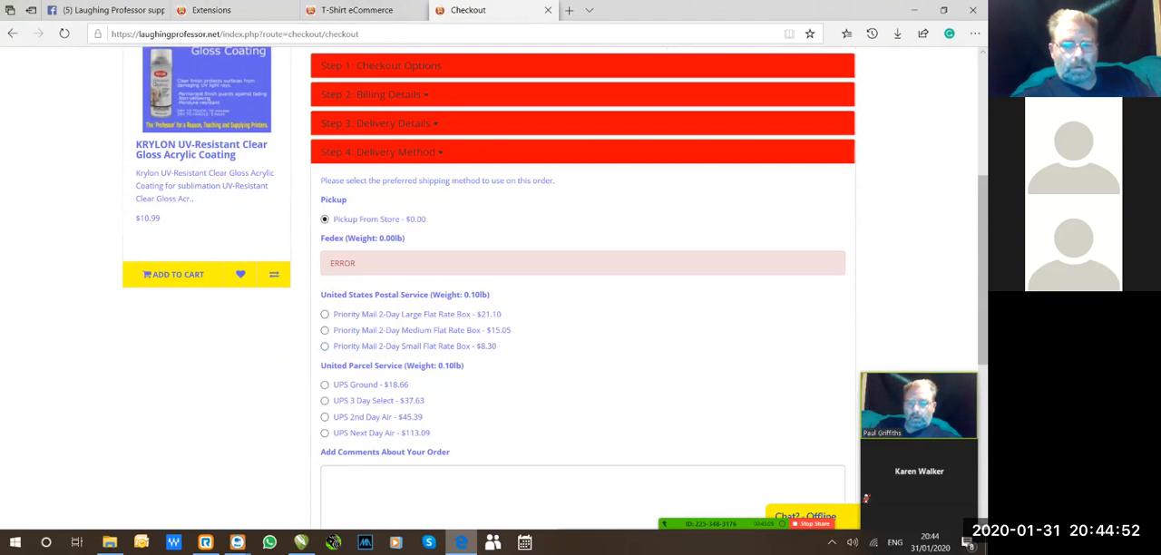
{"action": "scroll", "coordinate": [582, 299], "scroll_direction": "down", "scroll_amount": 2}
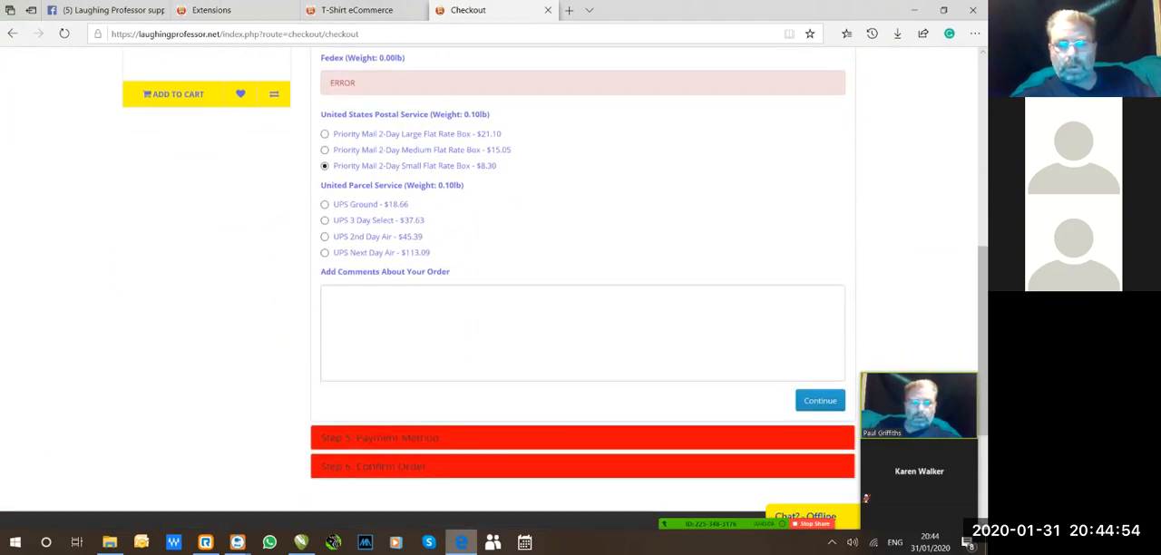
{"action": "left_click", "coordinate": [820, 400]}
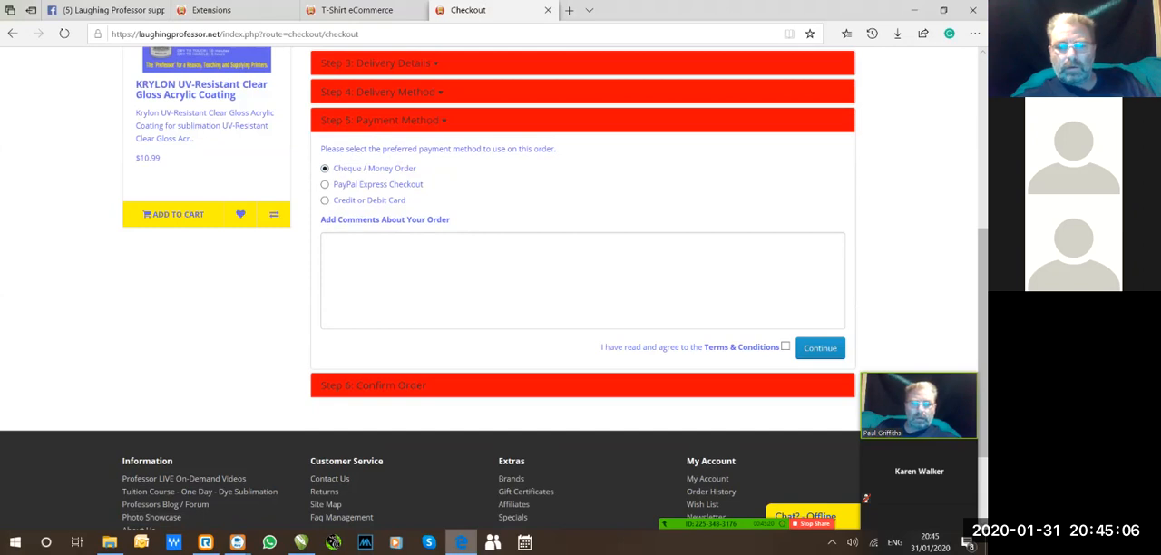
Accept the terms and continue with Cheque / Money Order as payment, then read through the payment instructions.
{"action": "left_click", "coordinate": [785, 346]}
{"action": "left_click", "coordinate": [819, 348]}
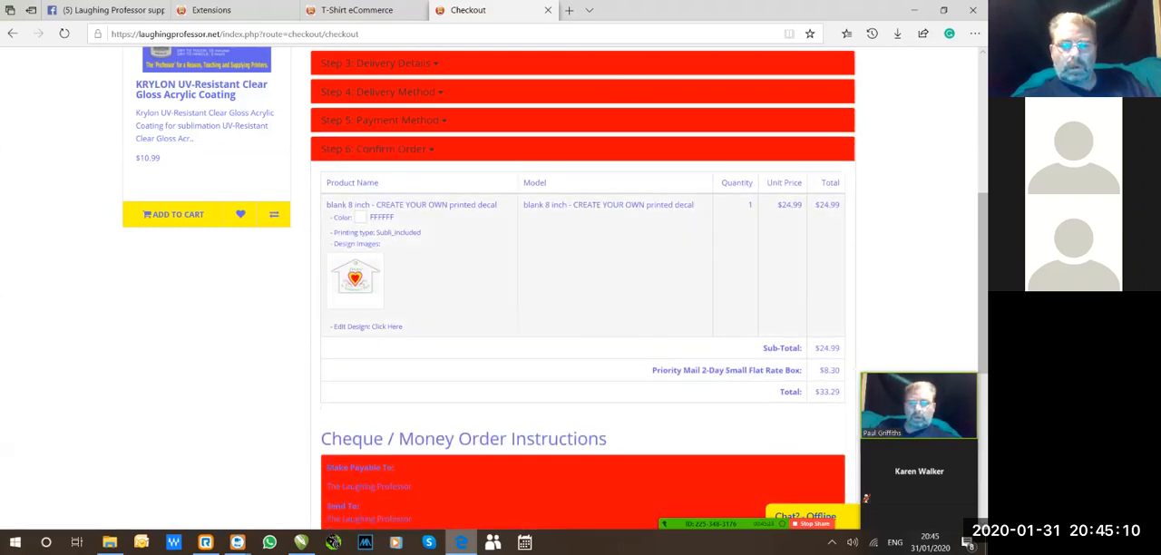
{"action": "scroll", "coordinate": [580, 290], "scroll_direction": "down", "scroll_amount": 2}
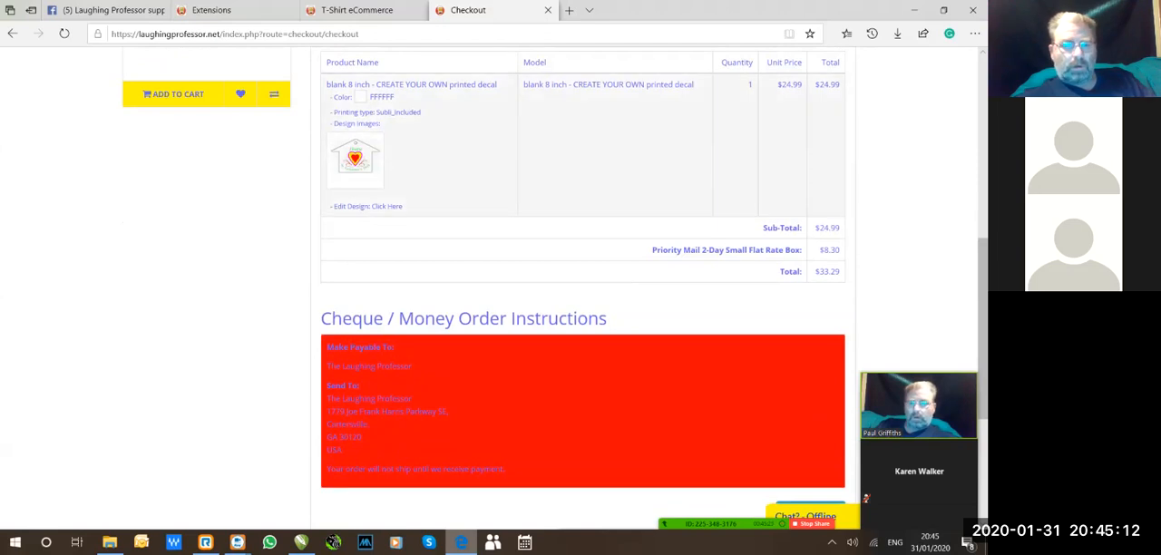
{"action": "scroll", "coordinate": [580, 290], "scroll_direction": "down", "scroll_amount": 3}
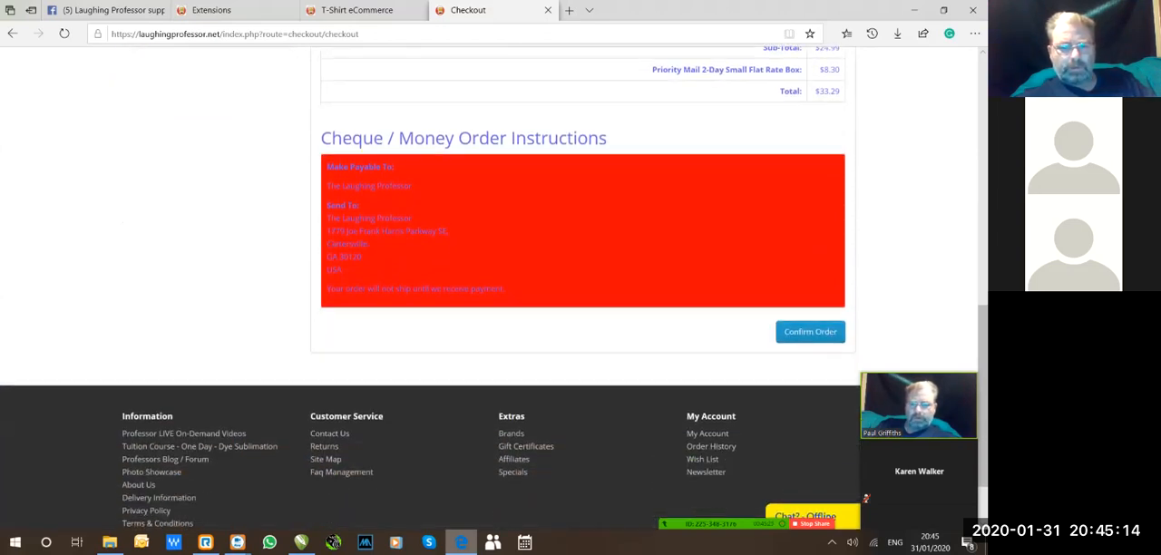
{"action": "left_click_drag", "start_coordinate": [506, 288], "coordinate": [327, 166]}
{"action": "left_click", "coordinate": [581, 231]}
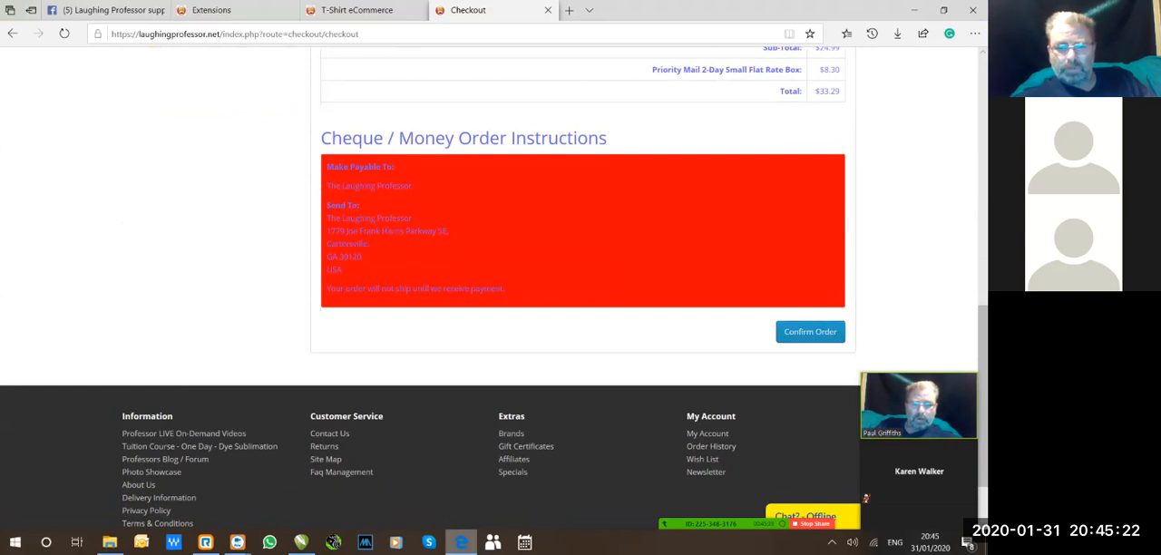
Recheck the order summary and confirm the order.
{"action": "scroll", "coordinate": [580, 272], "scroll_direction": "up", "scroll_amount": 2}
{"action": "scroll", "coordinate": [581, 273], "scroll_direction": "up", "scroll_amount": 1}
{"action": "scroll", "coordinate": [580, 272], "scroll_direction": "down", "scroll_amount": 2}
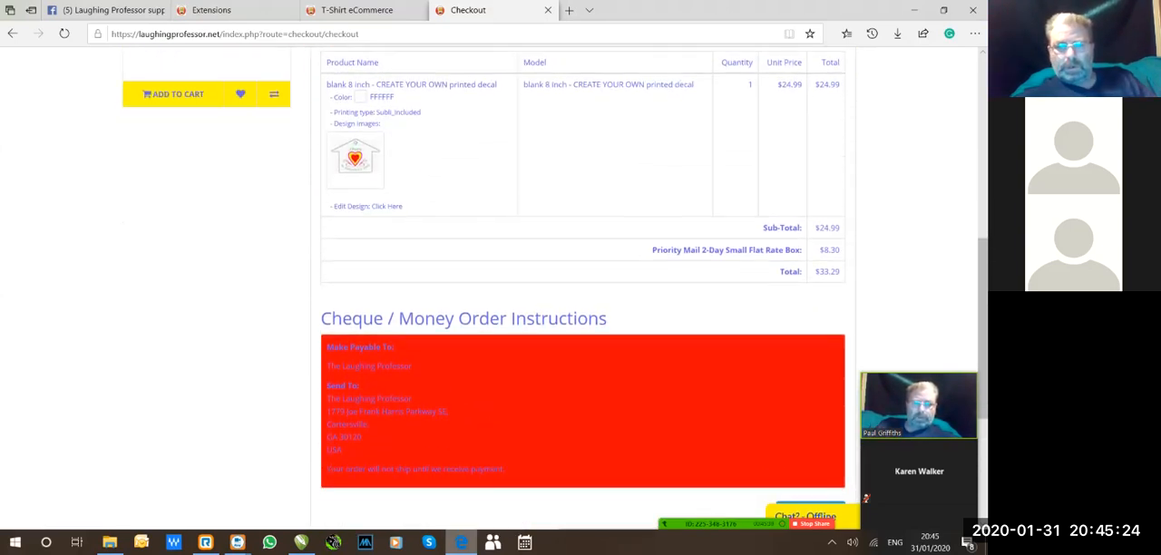
{"action": "left_click", "coordinate": [809, 392]}
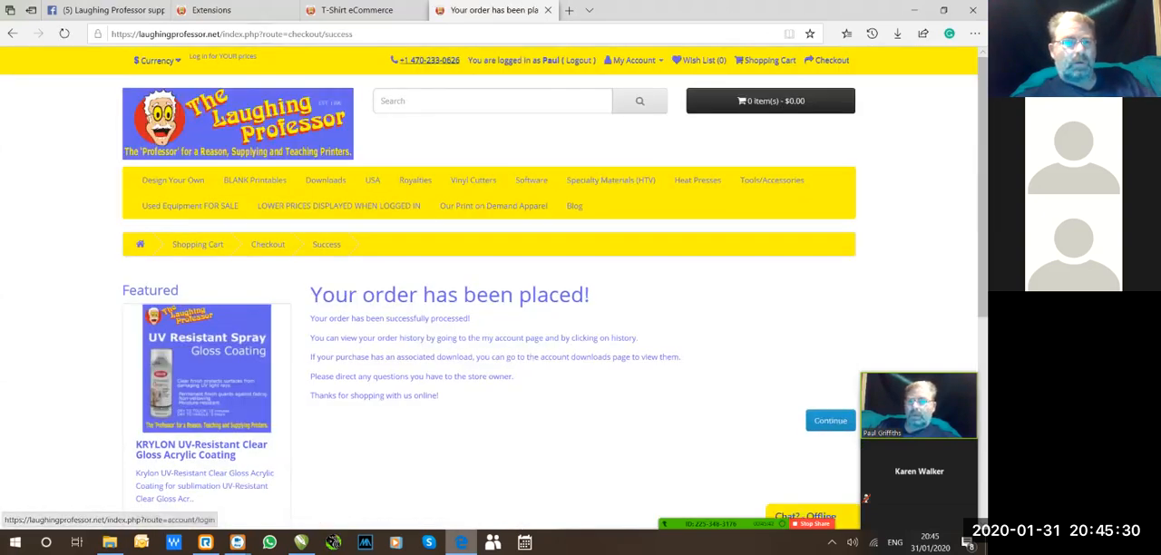
Switch to the OpenCart admin and open the details of the newest sales order.
{"action": "left_click", "coordinate": [232, 10]}
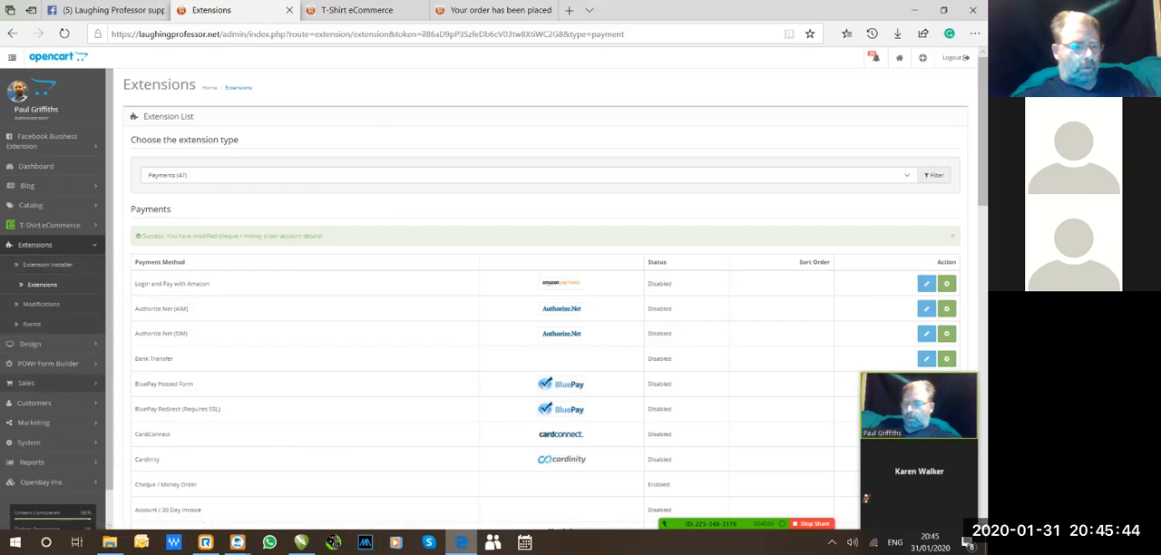
{"action": "left_click", "coordinate": [26, 383]}
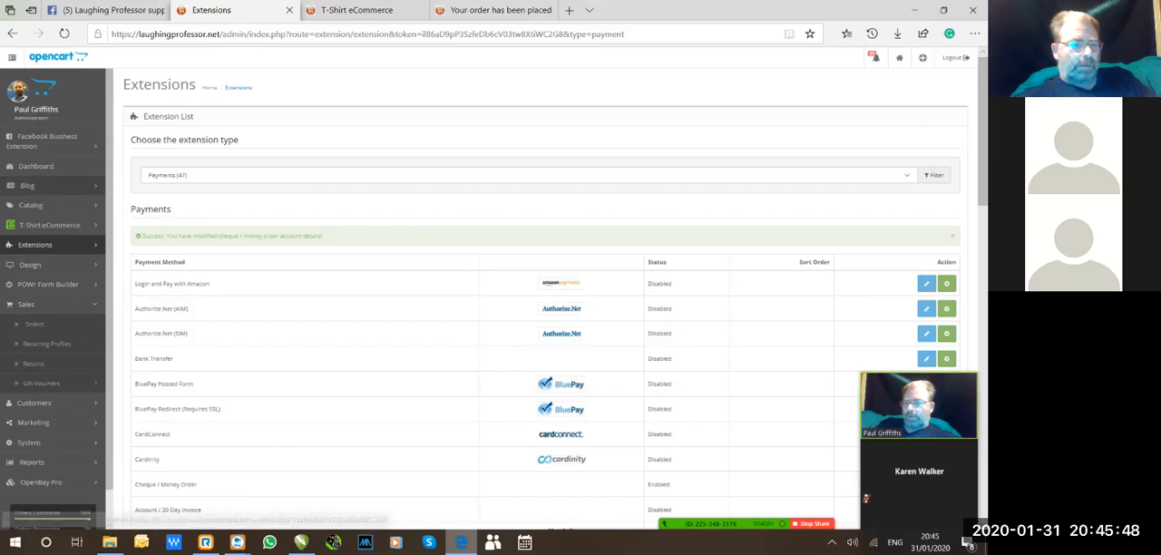
{"action": "left_click", "coordinate": [33, 324]}
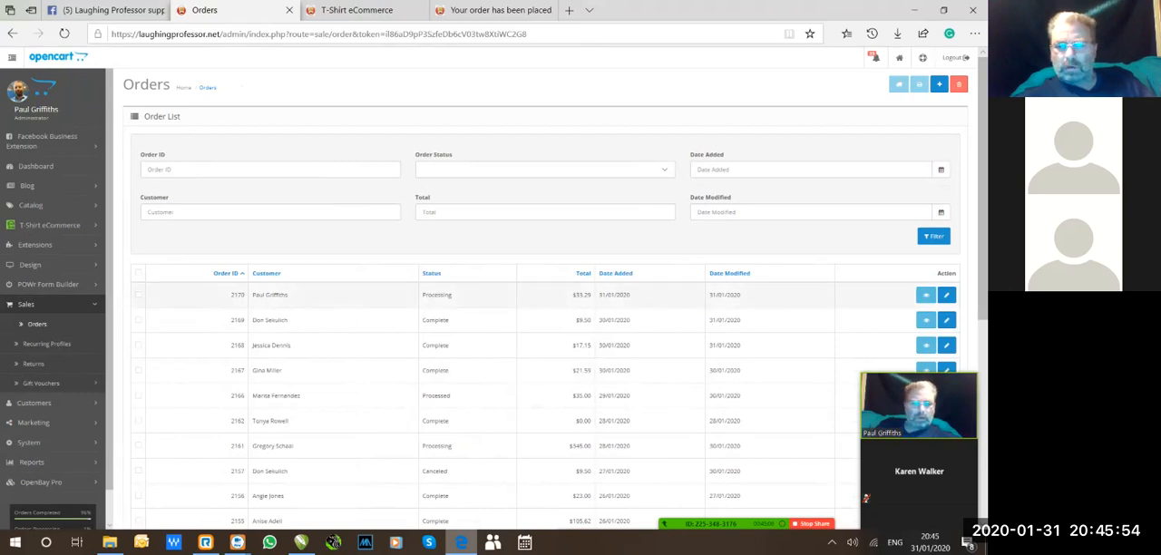
{"action": "left_click", "coordinate": [925, 295]}
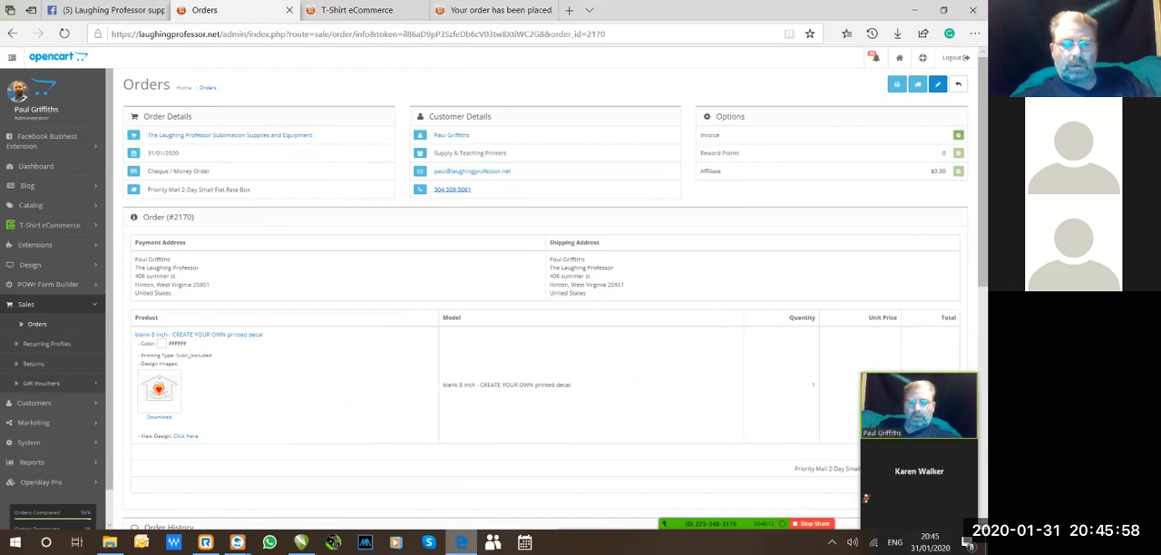
Examine the order's payment and shipping details, ordered product, totals and order history.
{"action": "scroll", "coordinate": [544, 300], "scroll_direction": "down", "scroll_amount": 1}
{"action": "scroll", "coordinate": [544, 299], "scroll_direction": "up", "scroll_amount": 1}
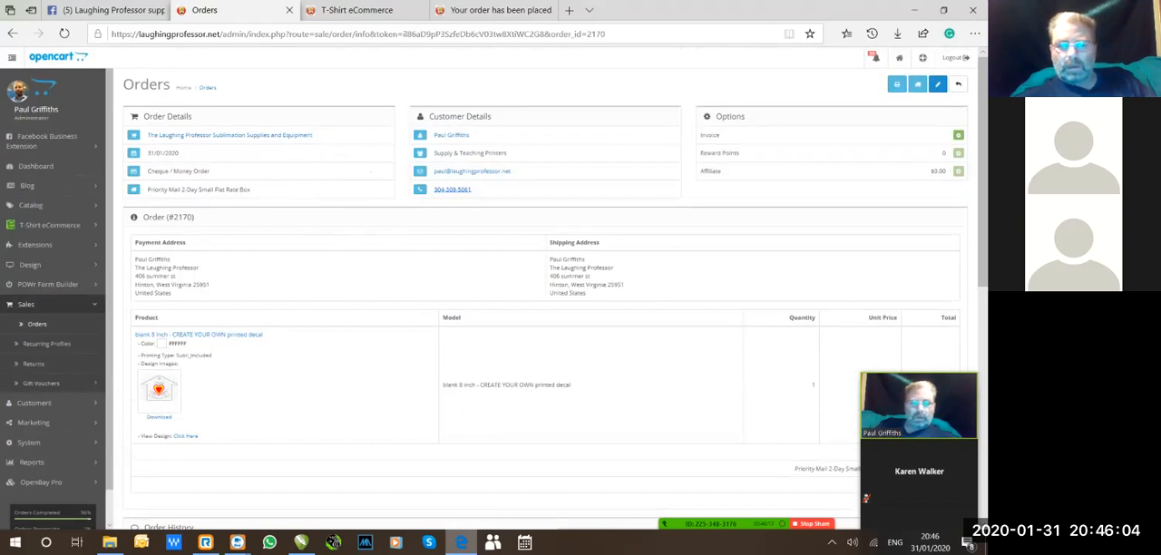
{"action": "scroll", "coordinate": [544, 299], "scroll_direction": "down", "scroll_amount": 2}
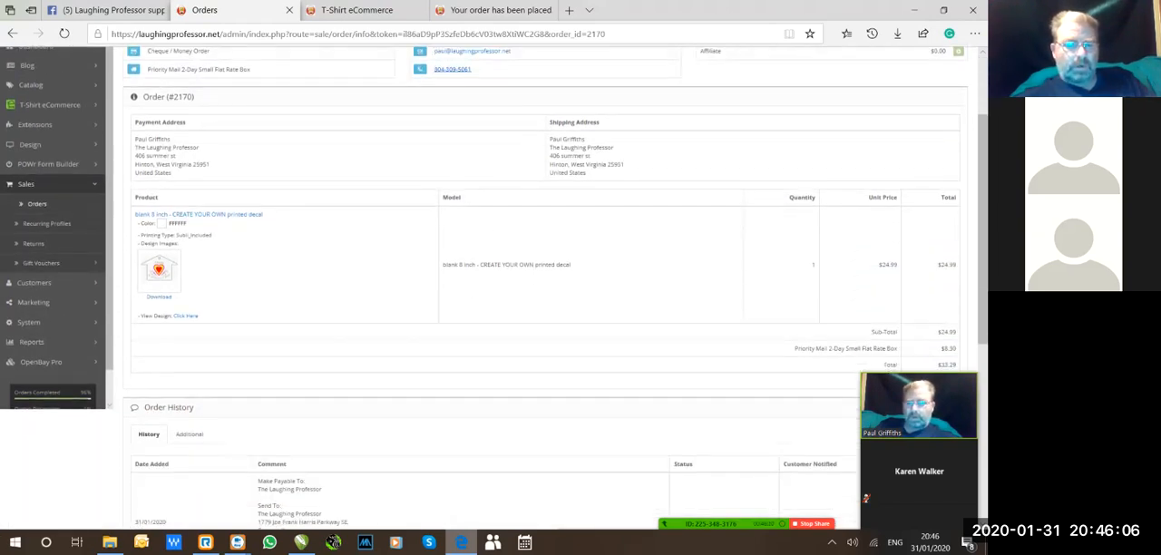
{"action": "scroll", "coordinate": [544, 299], "scroll_direction": "down", "scroll_amount": 2}
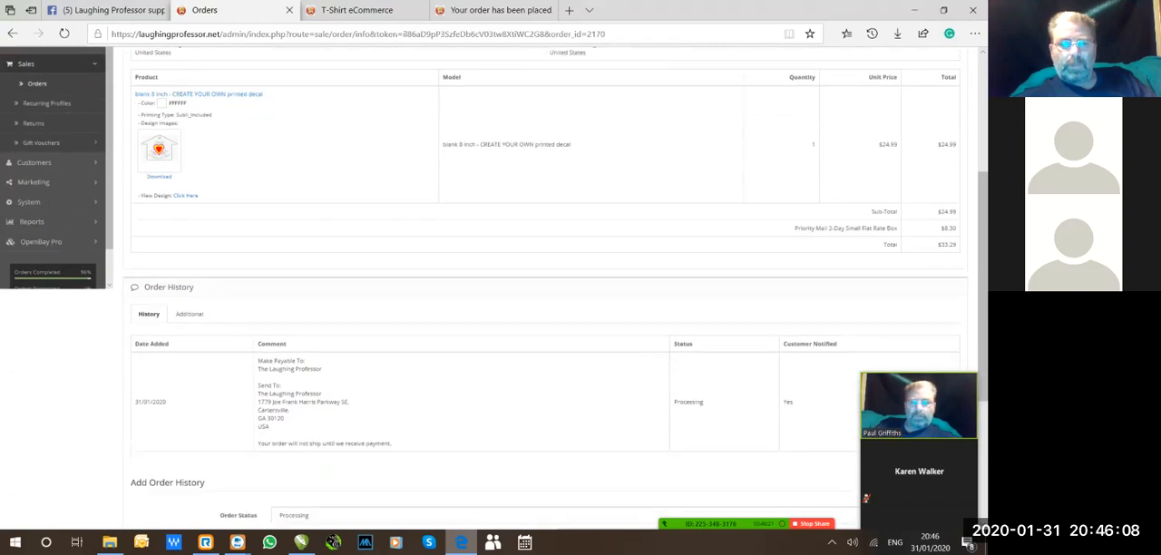
{"action": "scroll", "coordinate": [544, 300], "scroll_direction": "up", "scroll_amount": 1}
{"action": "scroll", "coordinate": [545, 299], "scroll_direction": "up", "scroll_amount": 3}
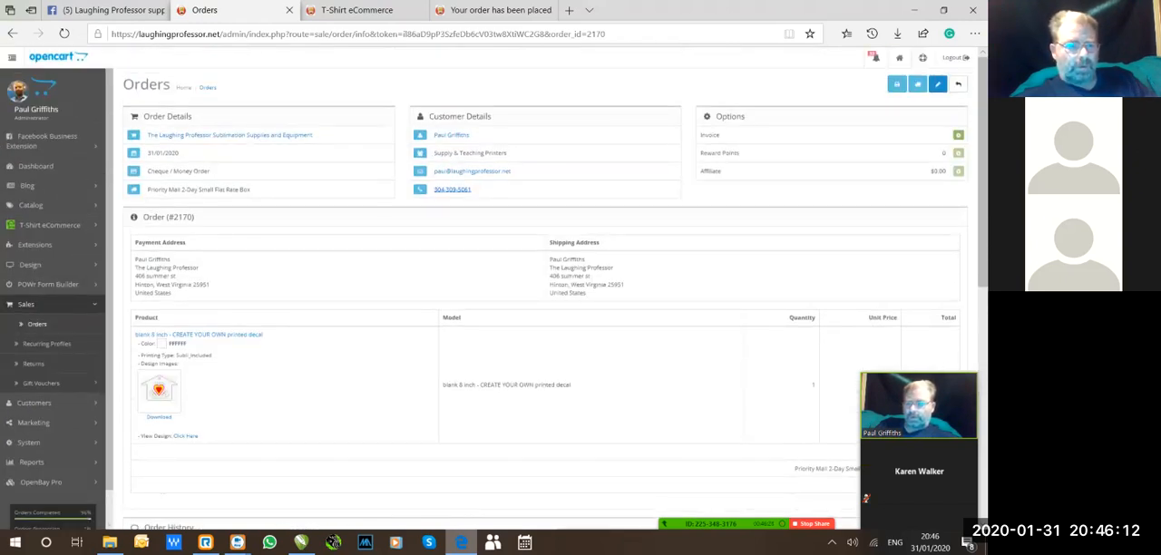
{"action": "scroll", "coordinate": [544, 299], "scroll_direction": "down", "scroll_amount": 5}
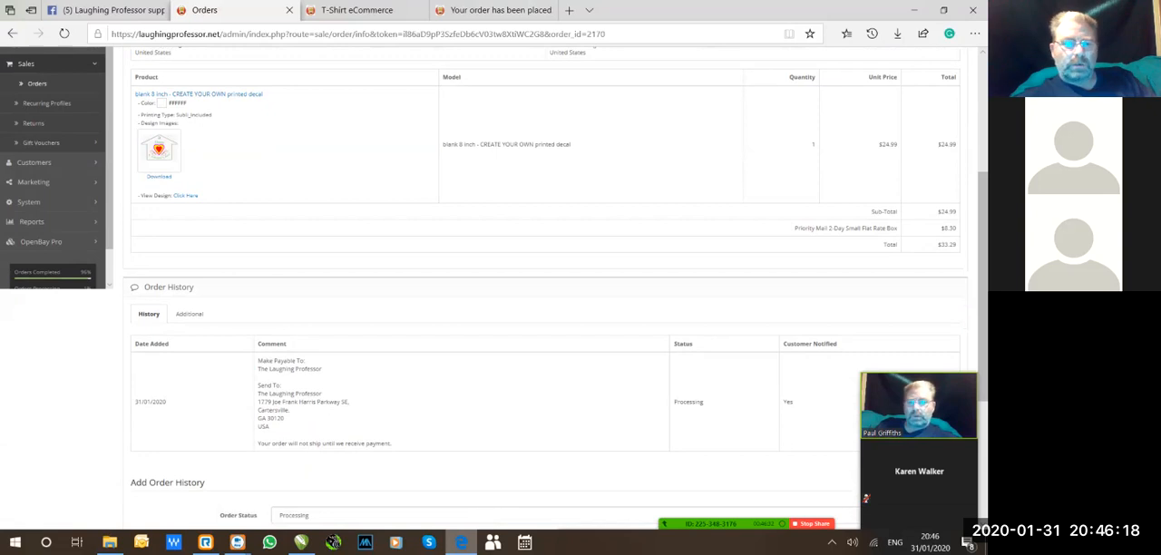
View the ordered house-shaped keychain design in the product designer, and close that page again.
{"action": "left_click", "coordinate": [185, 195]}
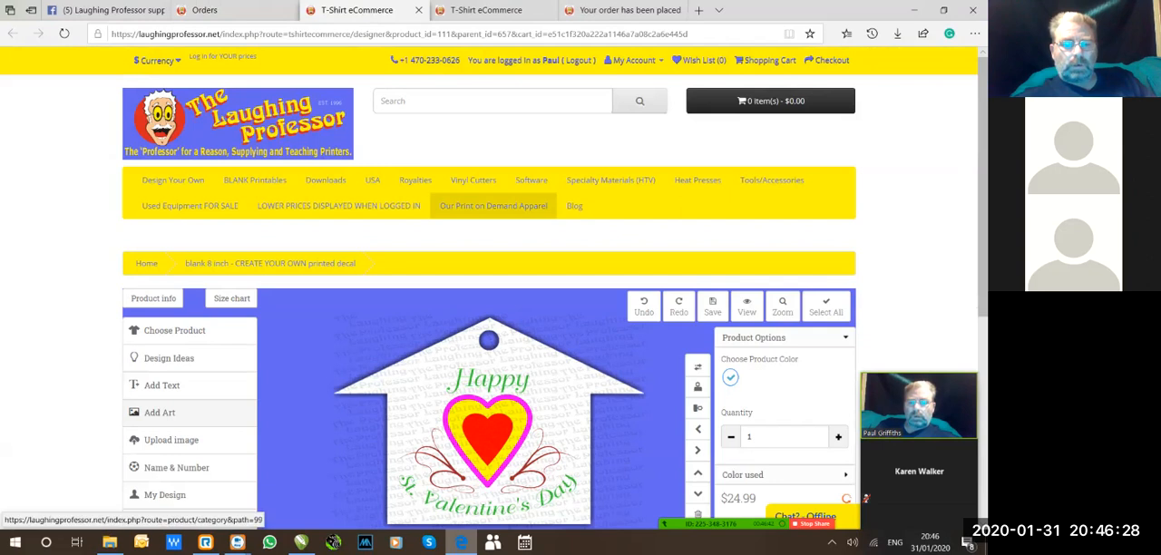
{"action": "scroll", "coordinate": [493, 272], "scroll_direction": "down", "scroll_amount": 2}
{"action": "scroll", "coordinate": [493, 272], "scroll_direction": "down", "scroll_amount": 1}
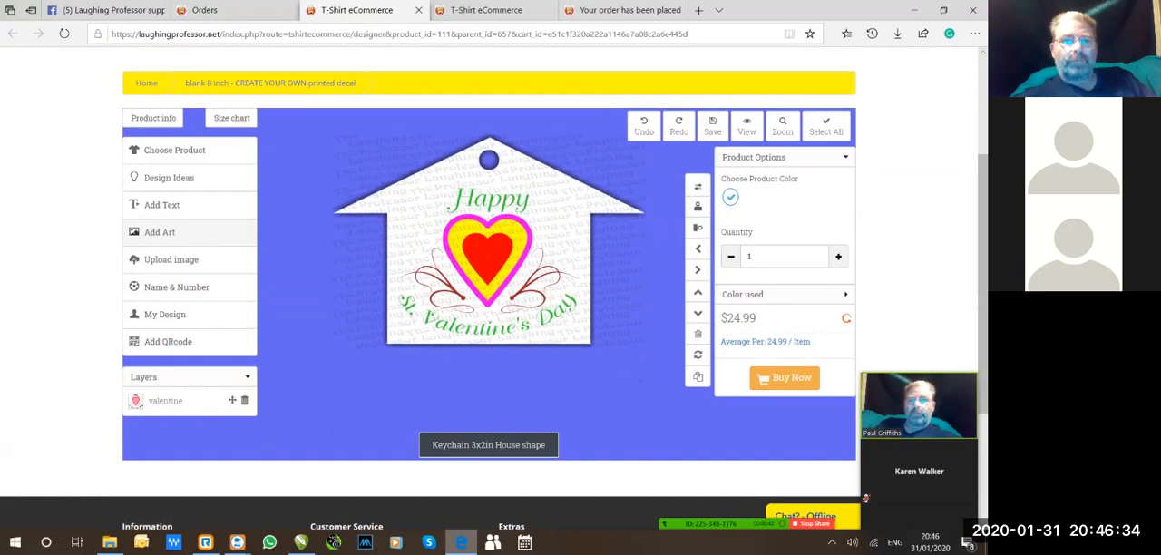
{"action": "key", "text": "ctrl+w"}
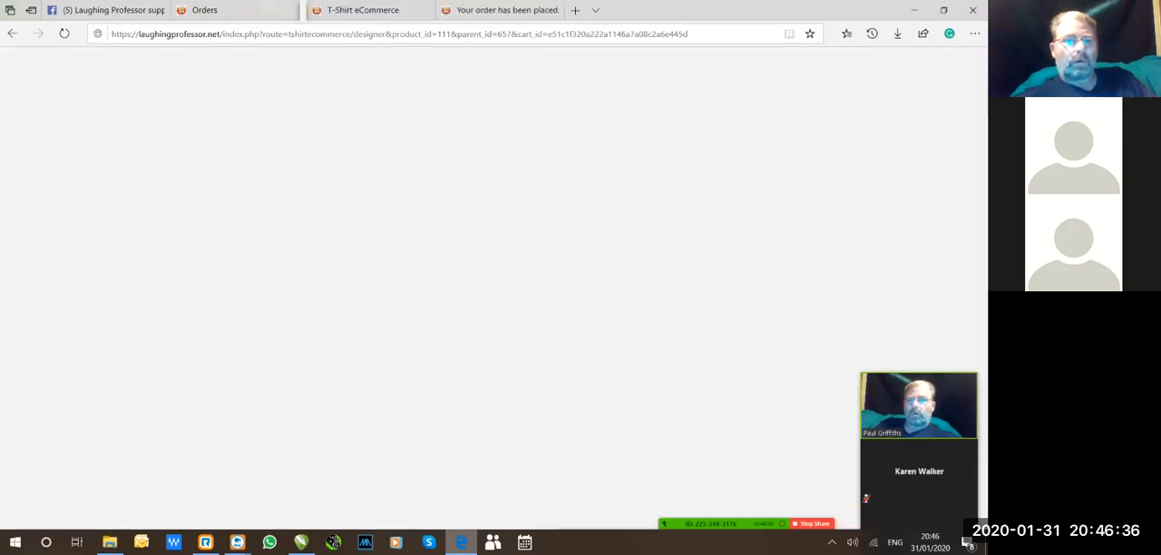
Open the output download page for the ordered keychain's front design and examine its area, size, colours and art details.
{"action": "left_click", "coordinate": [185, 195]}
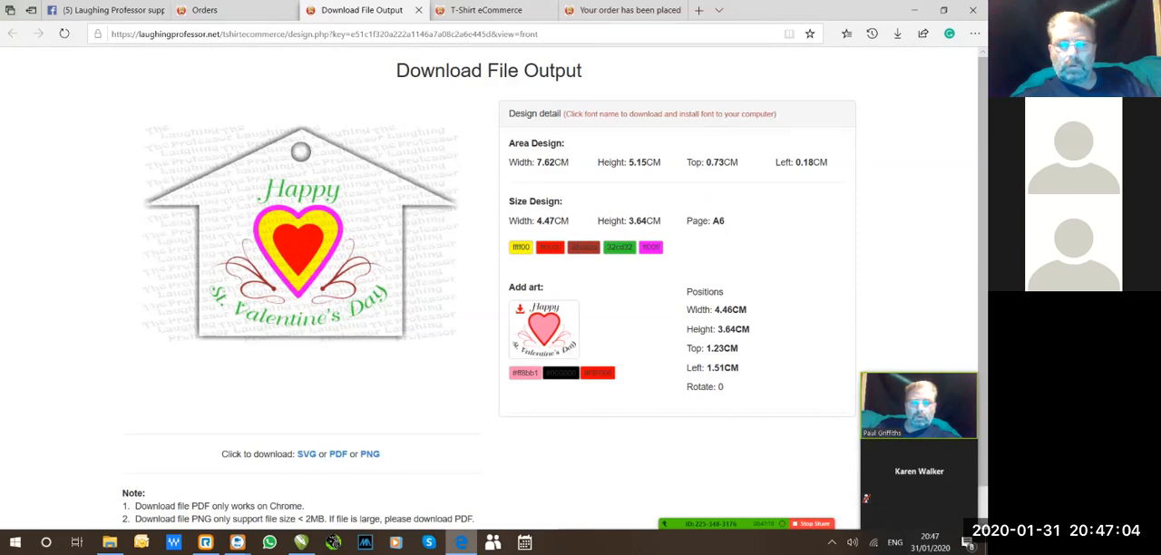
{"action": "scroll", "coordinate": [490, 290], "scroll_direction": "down", "scroll_amount": 1}
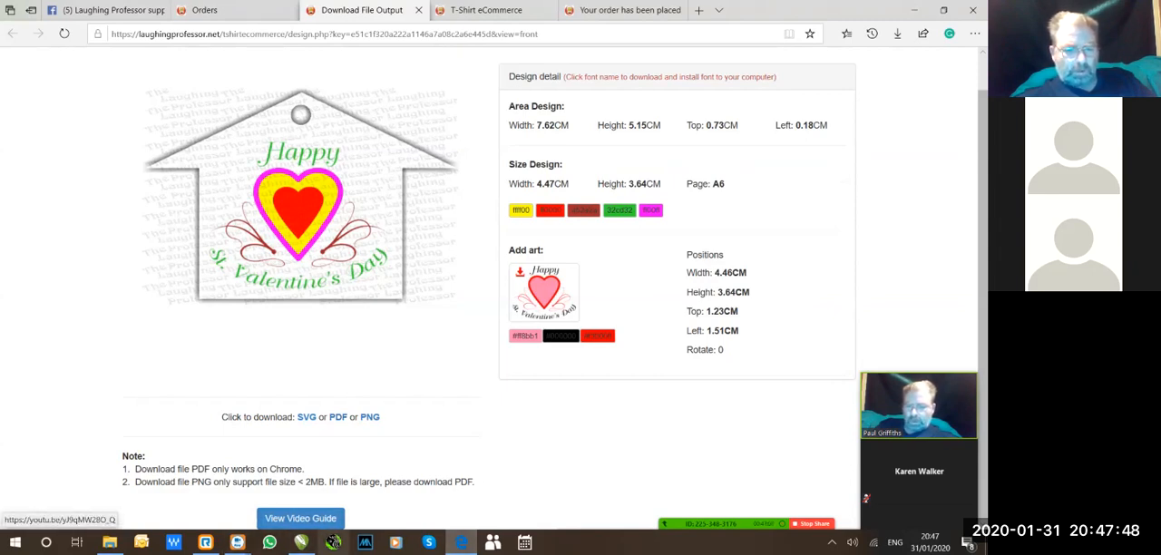
Preview the design's PDF output with Microsoft Print to PDF as the printer, and dismiss the print dialog without printing.
{"action": "left_click", "coordinate": [338, 417]}
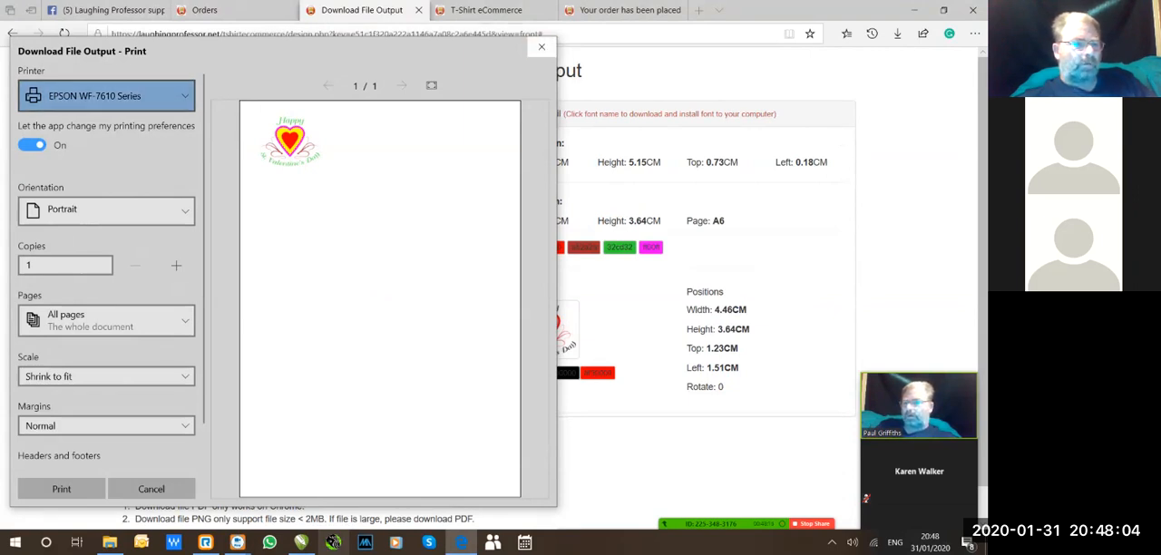
{"action": "left_click", "coordinate": [106, 95]}
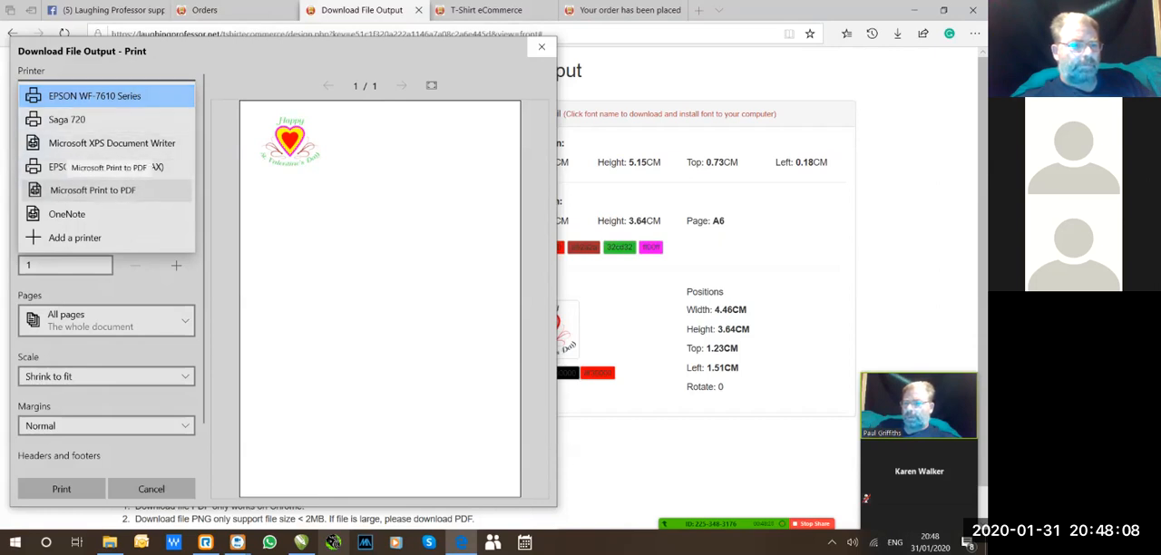
{"action": "left_click", "coordinate": [92, 190]}
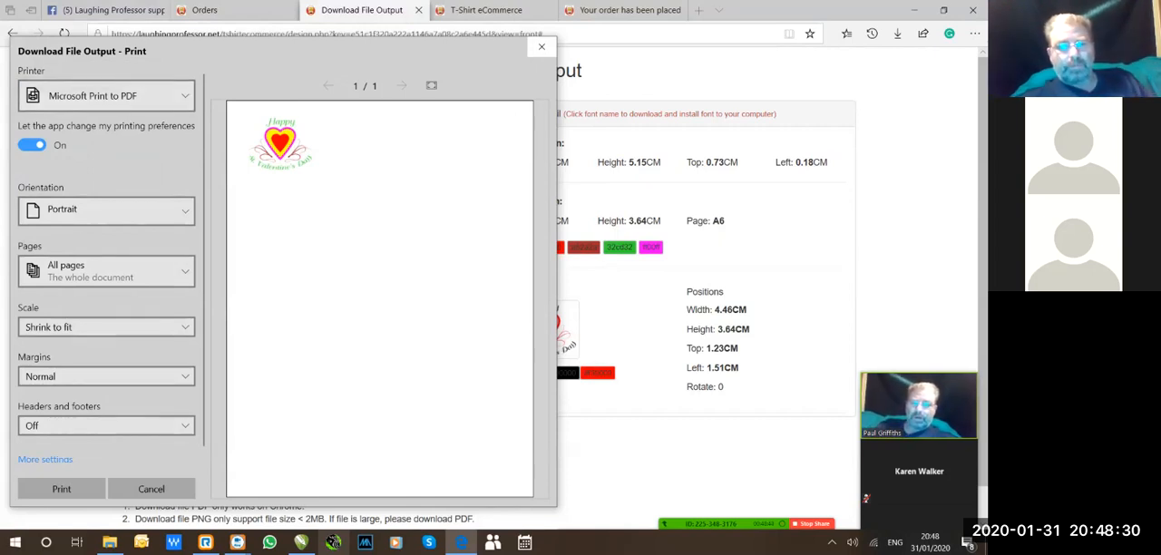
{"action": "left_click", "coordinate": [542, 46]}
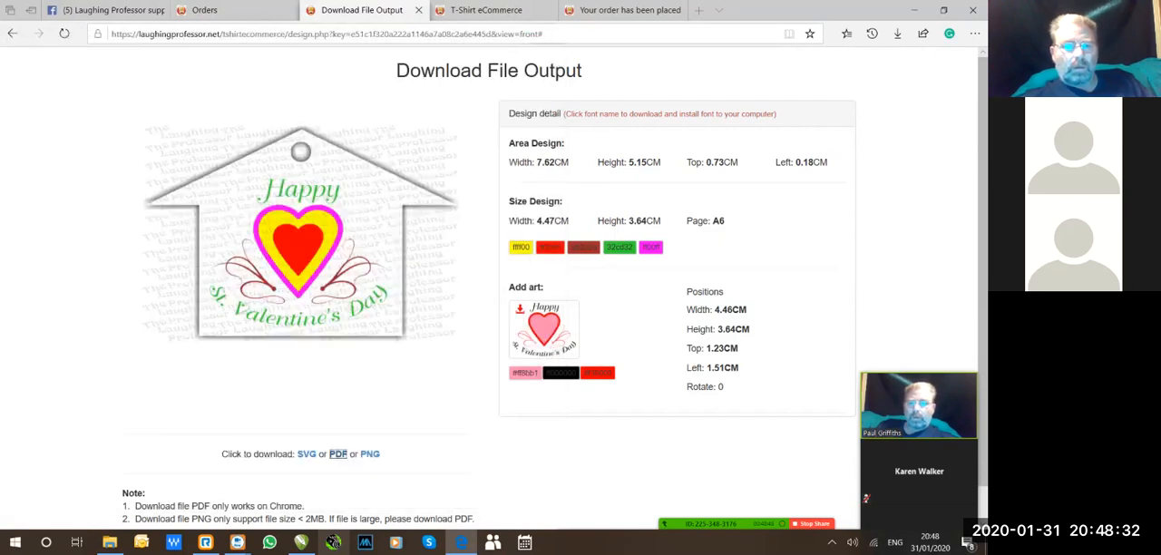
Download the front design as SVG, save the zip file, and show it in the Downloads folder.
{"action": "scroll", "coordinate": [337, 453], "scroll_direction": "down", "scroll_amount": 1}
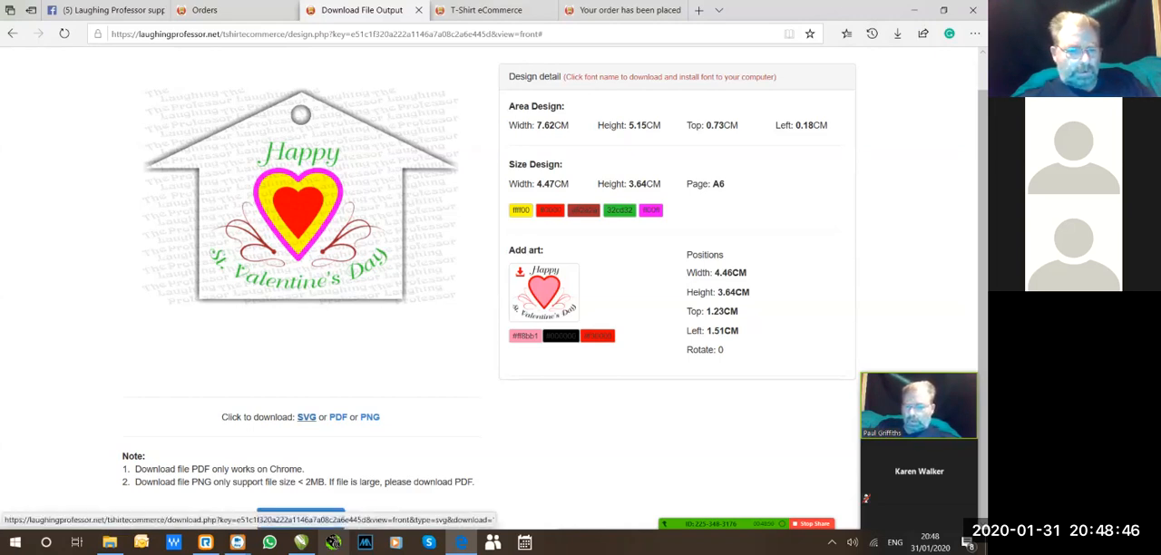
{"action": "left_click", "coordinate": [306, 416]}
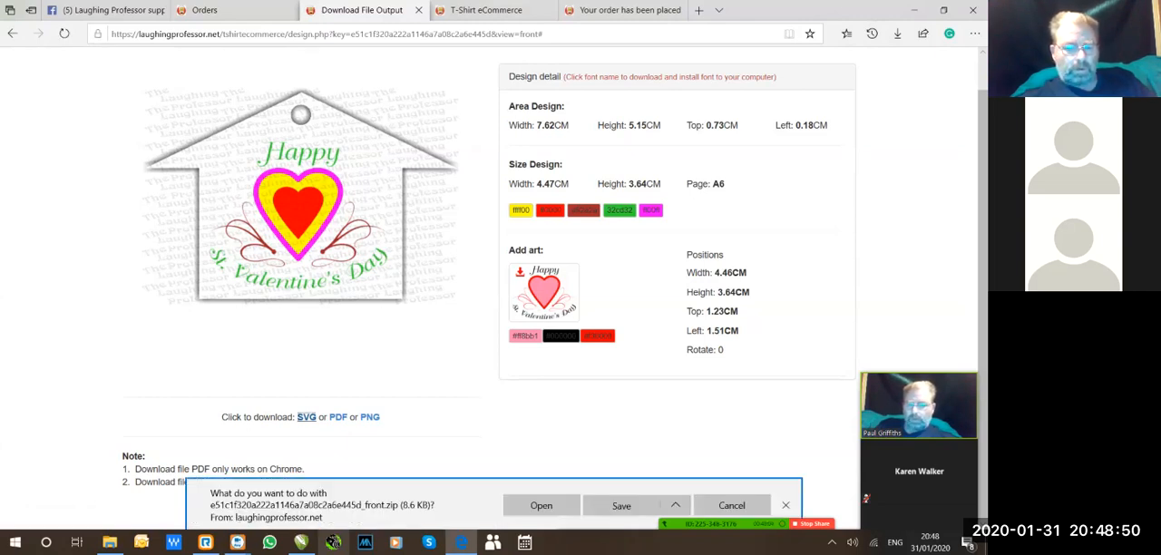
{"action": "left_click", "coordinate": [621, 505]}
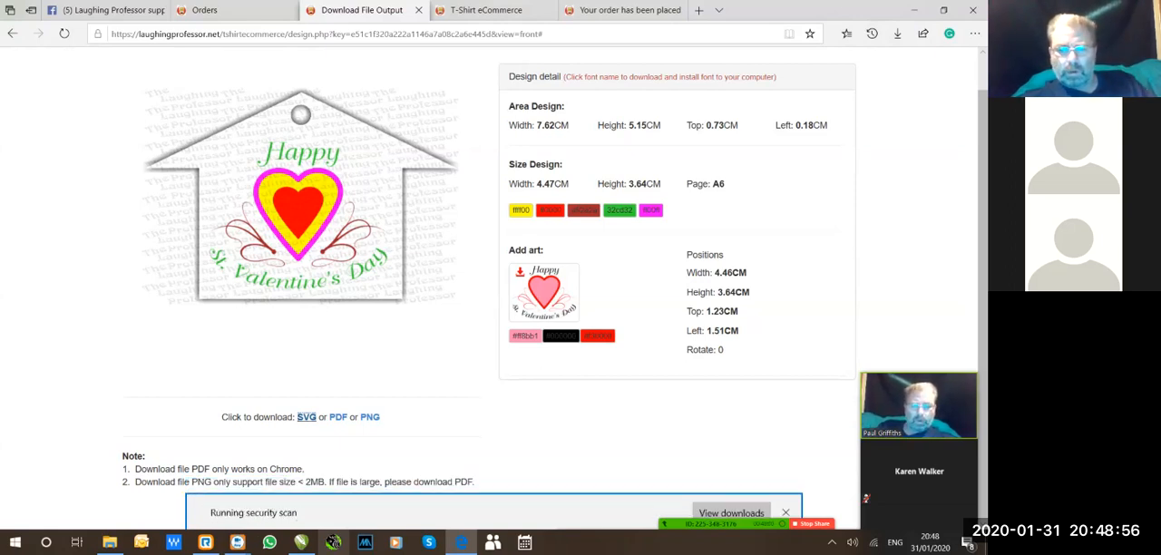
{"action": "key", "text": "Tab"}
{"action": "key", "text": "Return"}
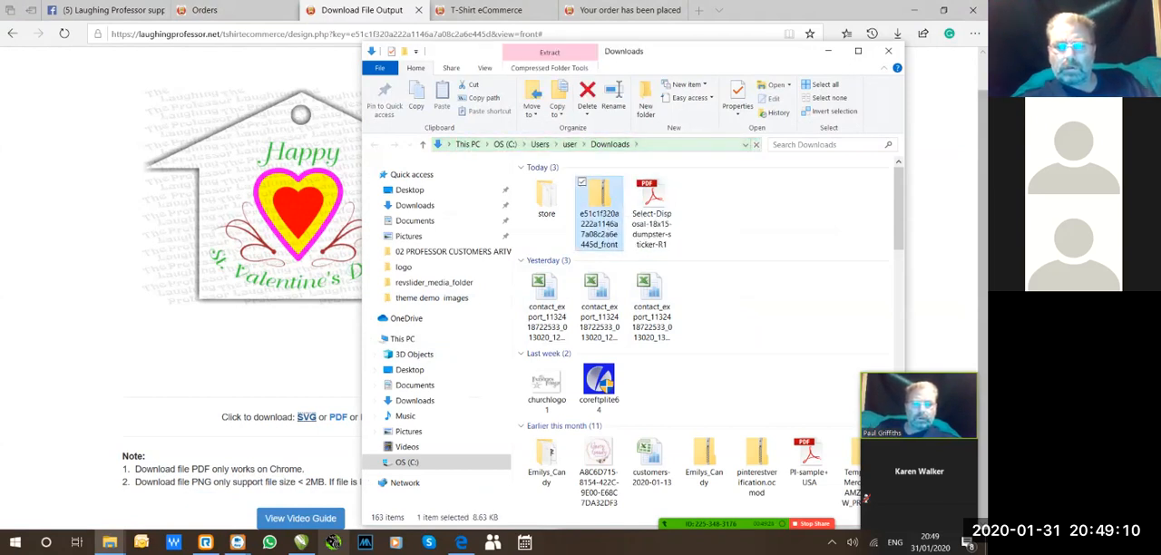
Extract the downloaded front design zip to its suggested folder in Downloads, showing the extracted files when complete.
{"action": "right_click", "coordinate": [604, 206]}
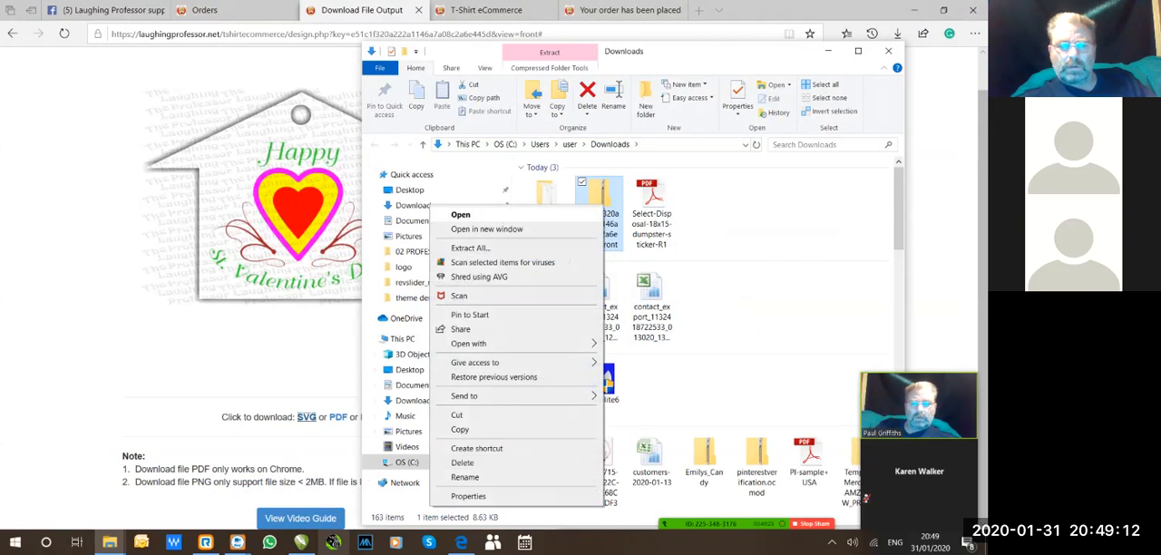
{"action": "left_click", "coordinate": [471, 248]}
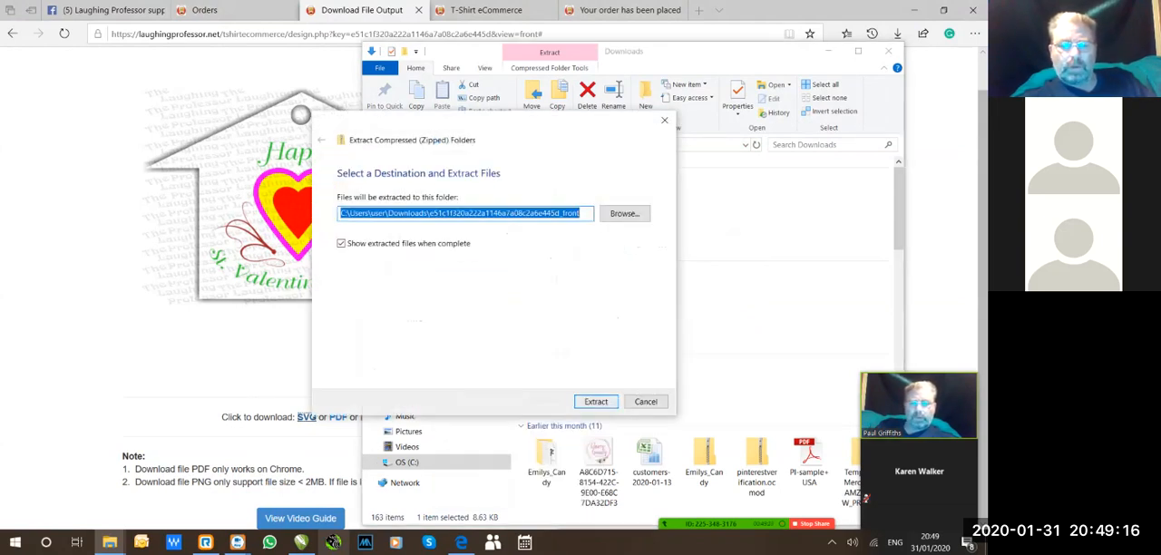
{"action": "left_click", "coordinate": [597, 401]}
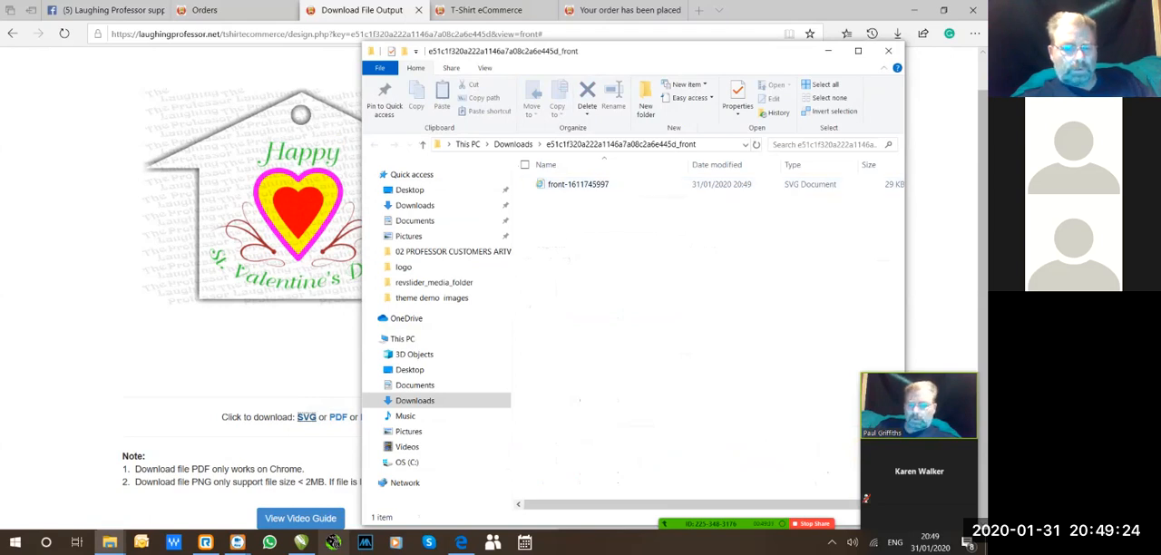
{"action": "left_click", "coordinate": [301, 543]}
{"action": "left_click", "coordinate": [204, 399]}
{"action": "left_click", "coordinate": [110, 542]}
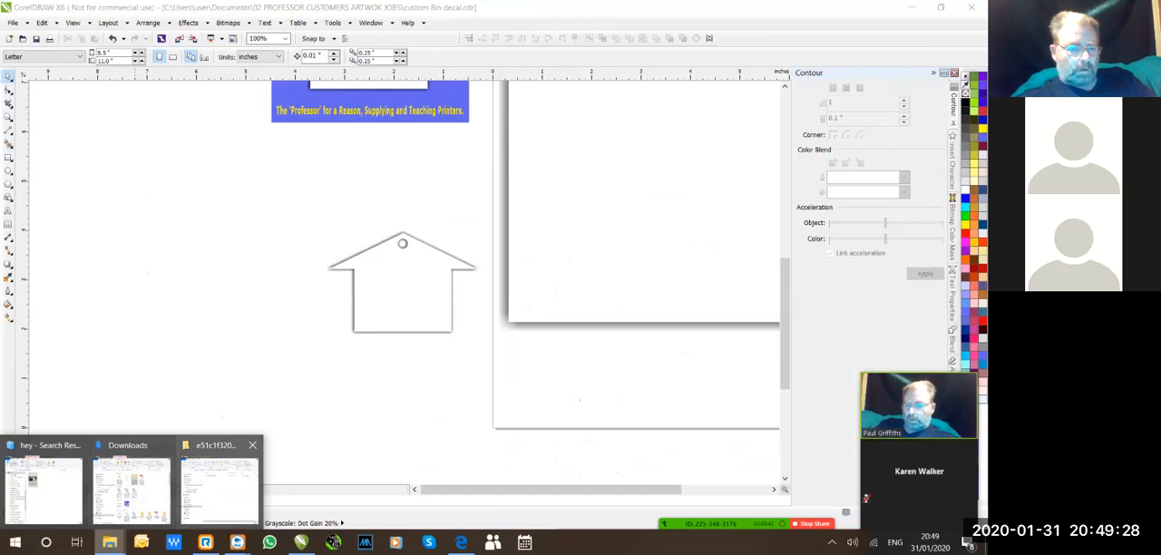
{"action": "left_click", "coordinate": [218, 485]}
{"action": "left_click_drag", "start_coordinate": [564, 184], "coordinate": [308, 237]}
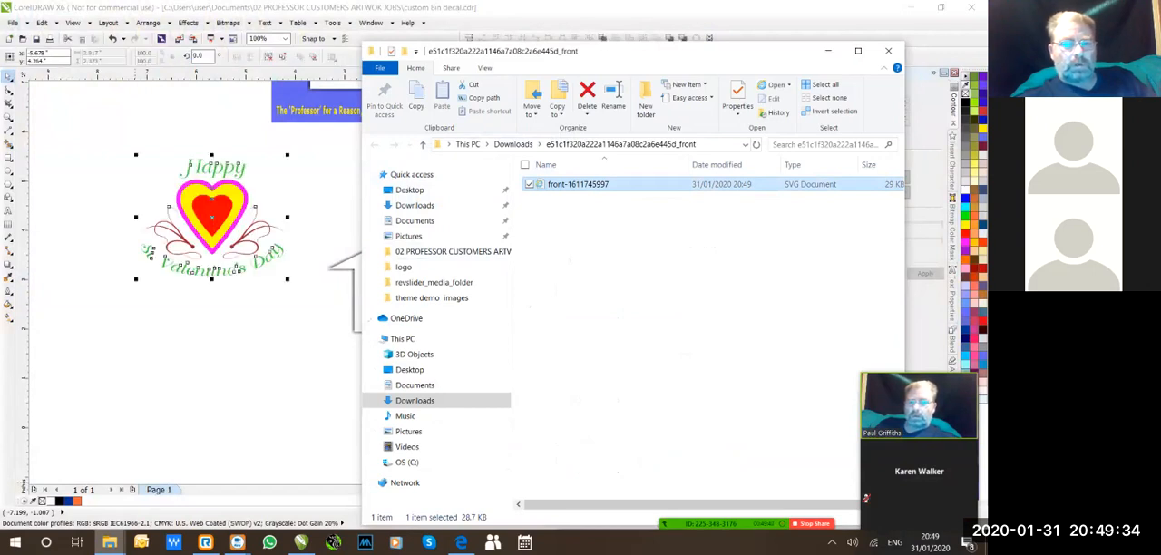
{"action": "left_click", "coordinate": [212, 217]}
{"action": "left_click_drag", "start_coordinate": [209, 219], "coordinate": [232, 264]}
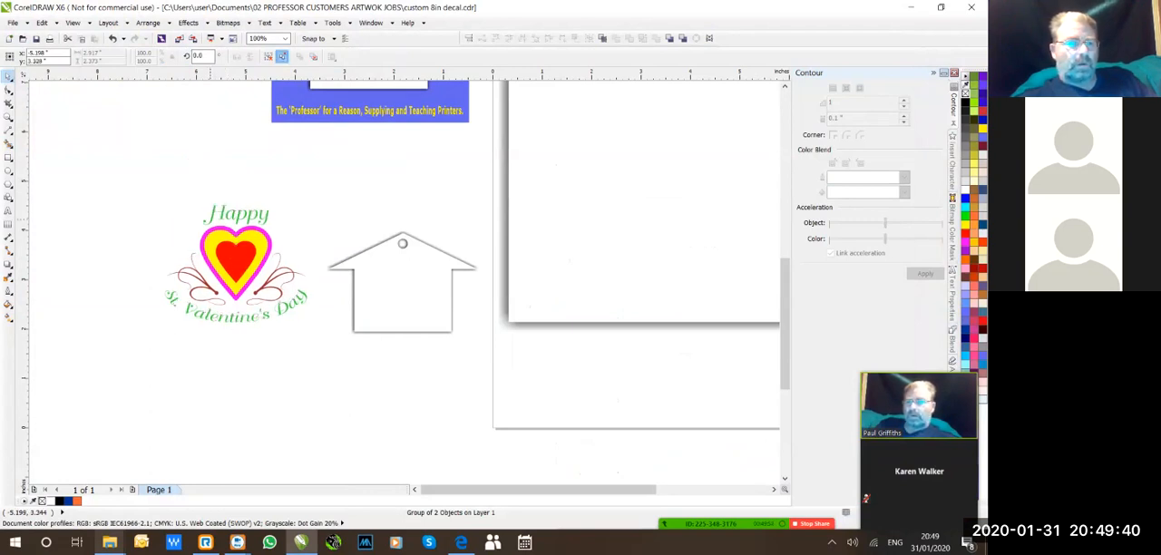
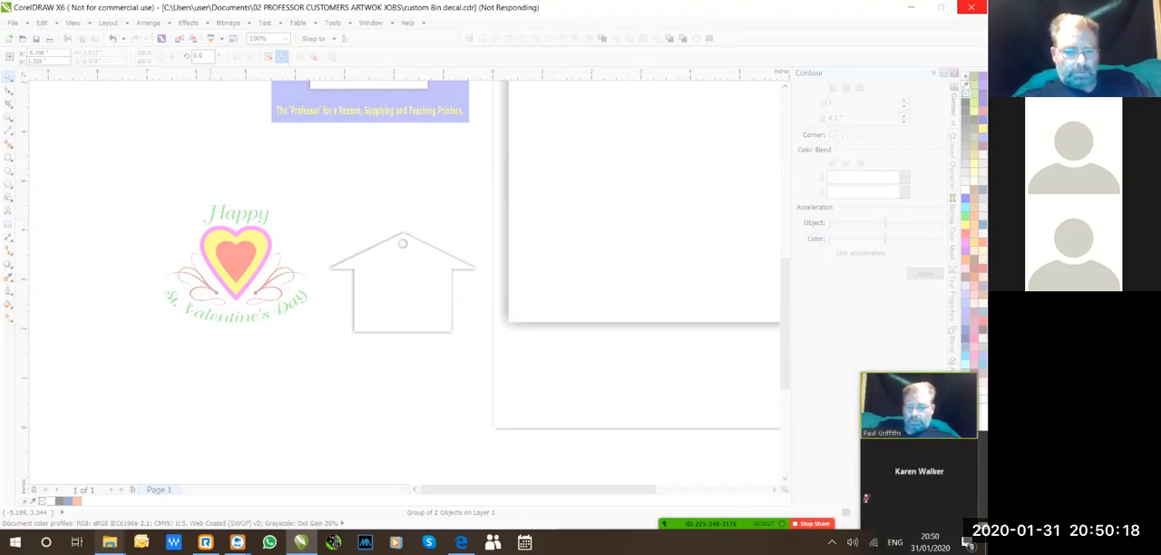
Switch to the Edge browser and close the Download File Output page and the order confirmation page.
{"action": "mouse_move", "coordinate": [461, 542]}
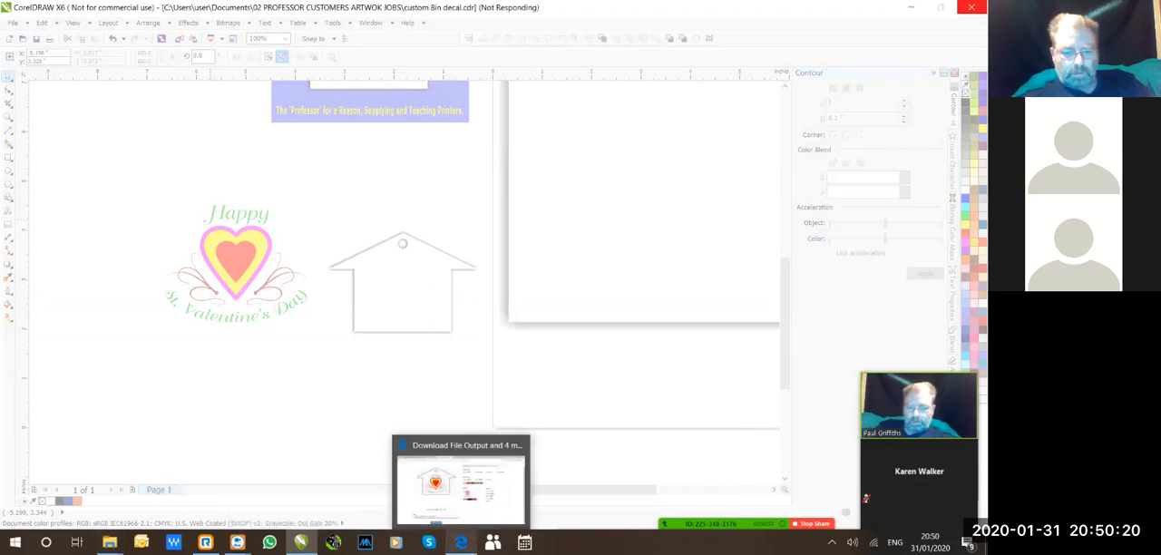
{"action": "left_click", "coordinate": [459, 483]}
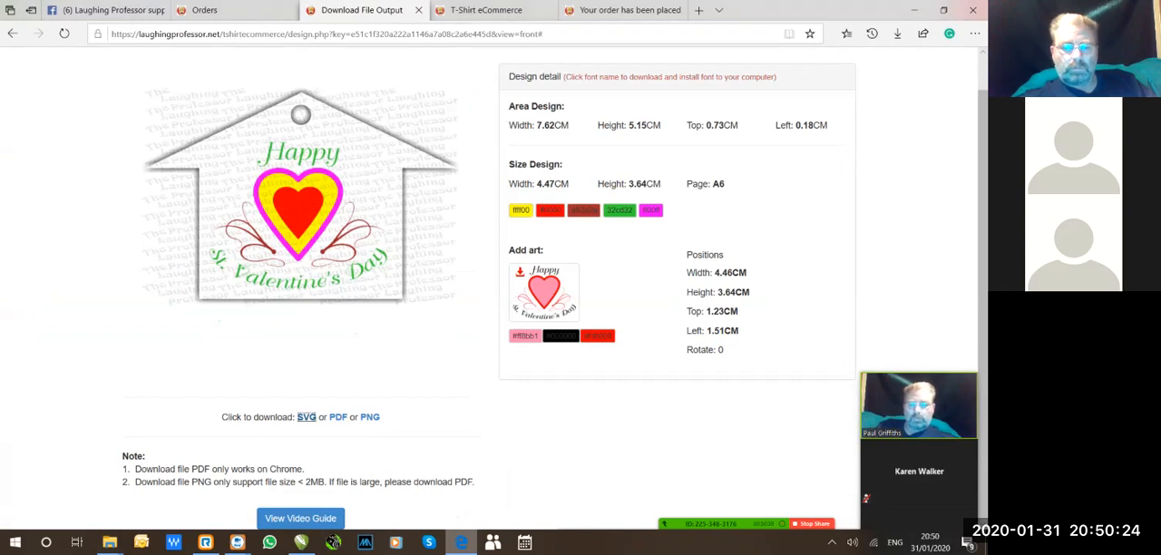
{"action": "scroll", "coordinate": [306, 416], "scroll_direction": "up", "scroll_amount": 1}
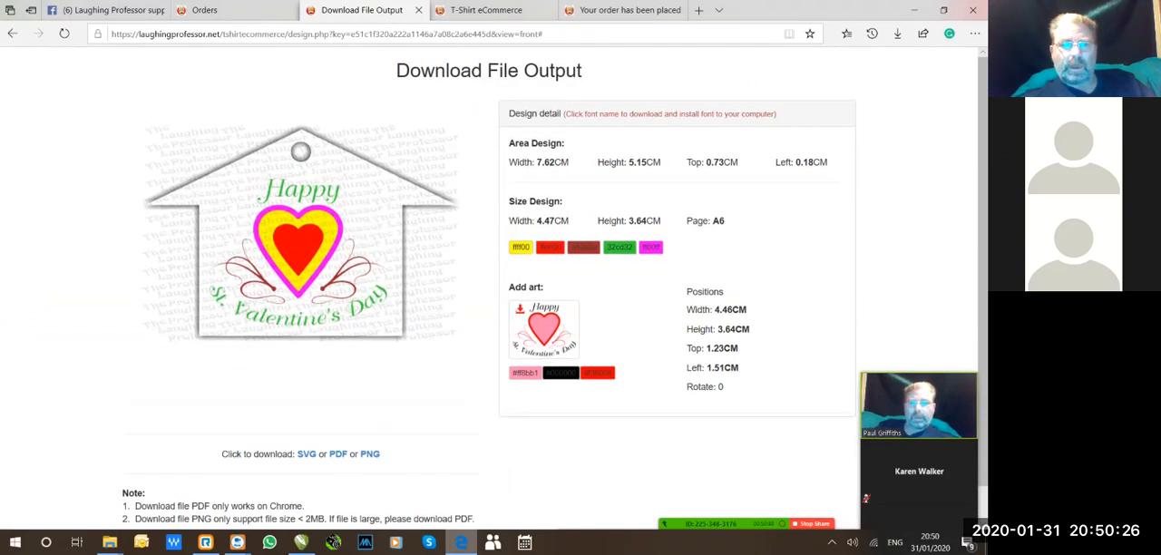
{"action": "left_click", "coordinate": [418, 10]}
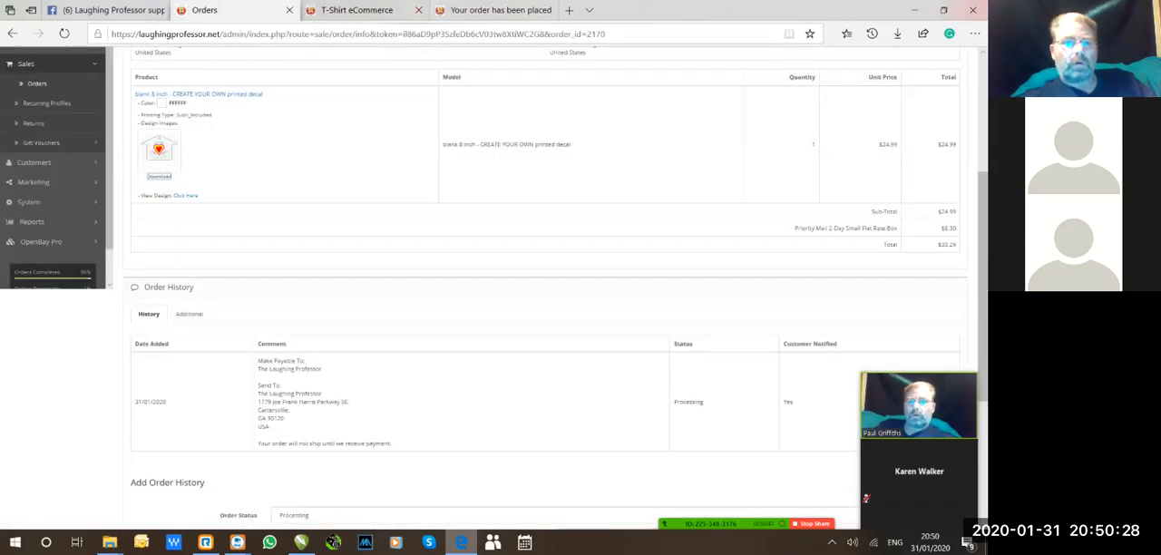
{"action": "left_click", "coordinate": [357, 10]}
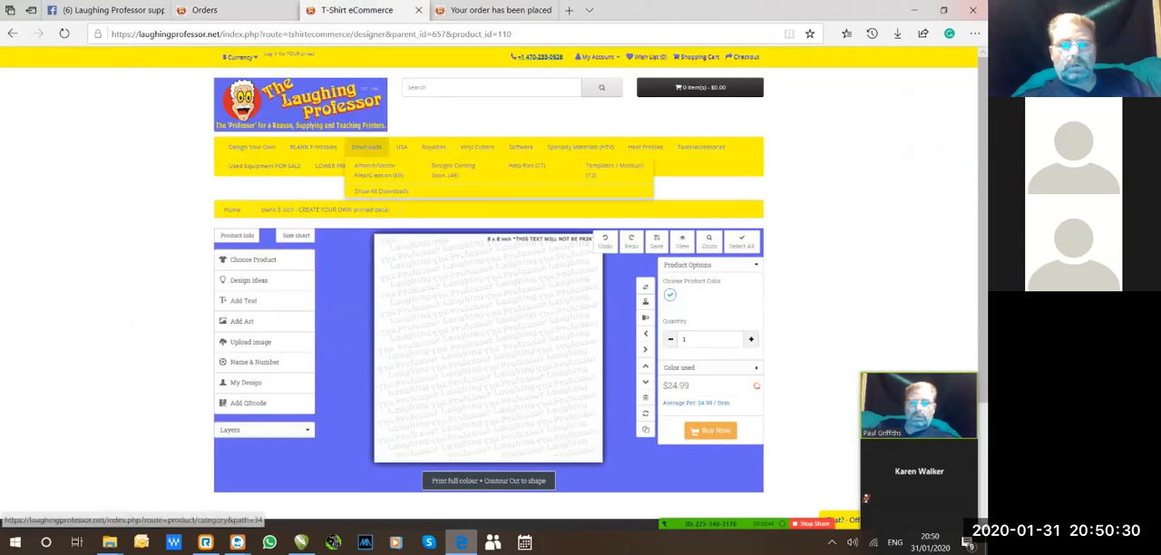
{"action": "left_click", "coordinate": [499, 10]}
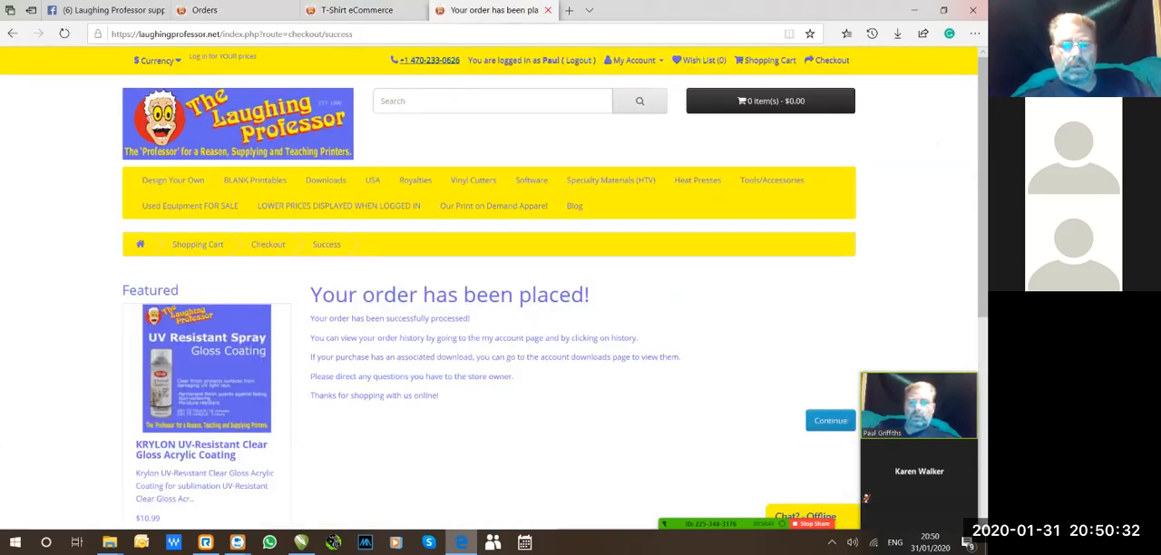
{"action": "left_click", "coordinate": [548, 10]}
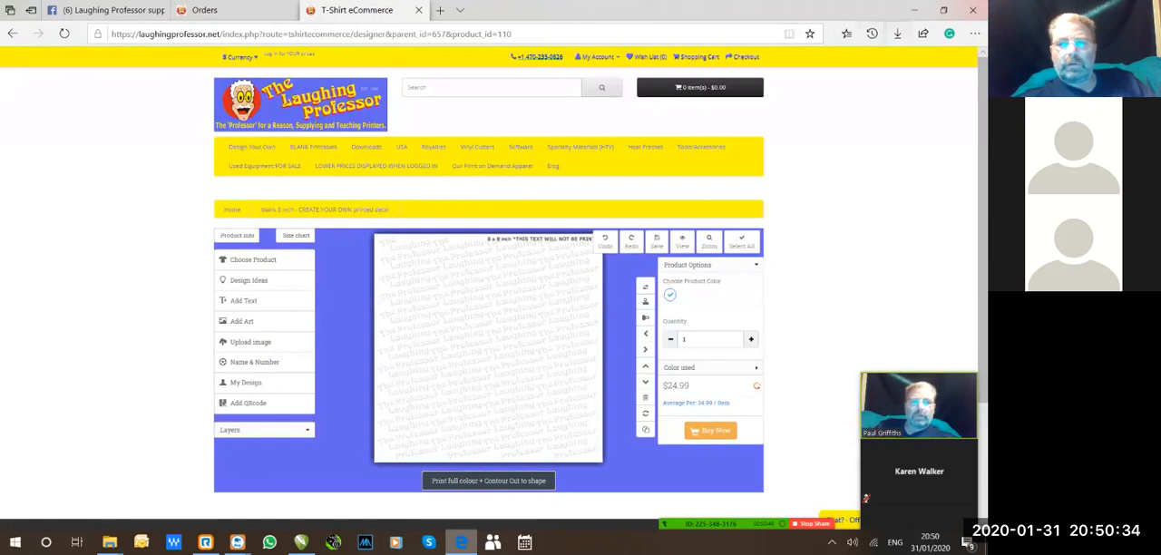
Minimize the browser and close all the open File Explorer windows, including Downloads and the extracted front design folder.
{"action": "left_click", "coordinate": [915, 10]}
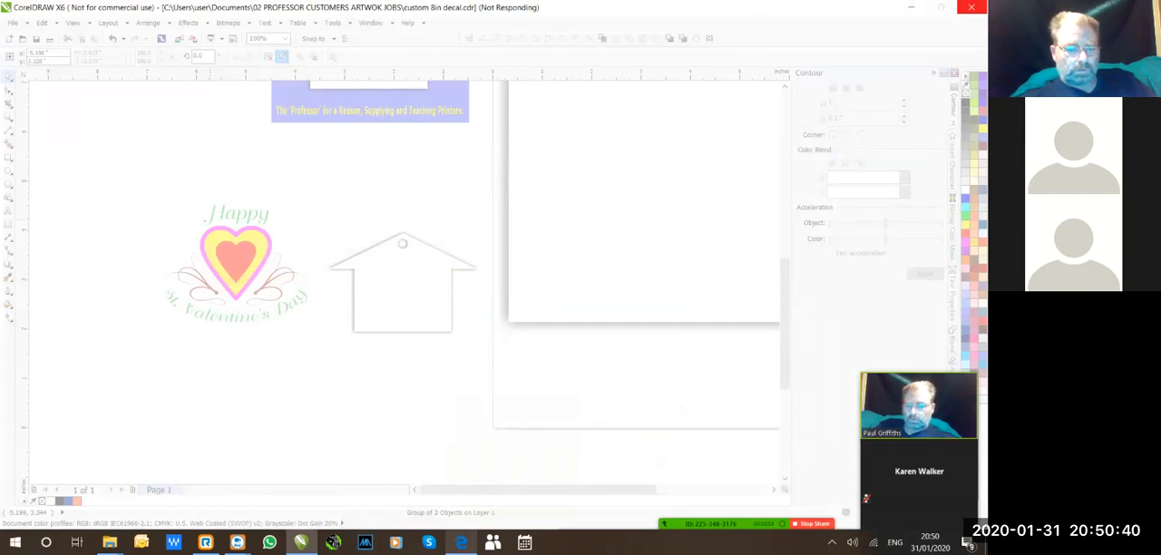
{"action": "mouse_move", "coordinate": [109, 542]}
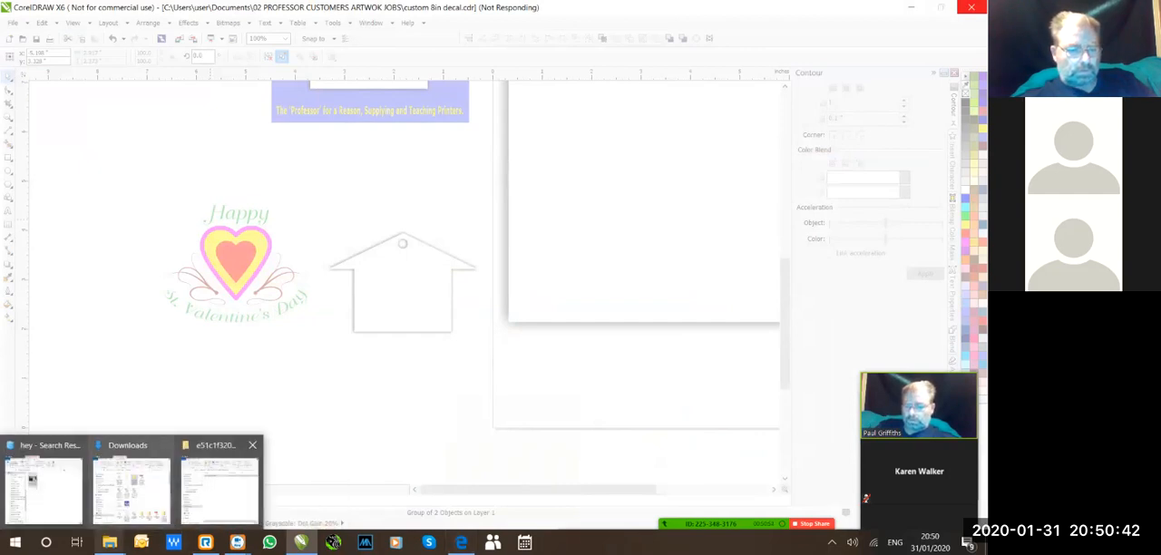
{"action": "left_click", "coordinate": [252, 444]}
{"action": "left_click", "coordinate": [187, 444]}
{"action": "left_click", "coordinate": [142, 445]}
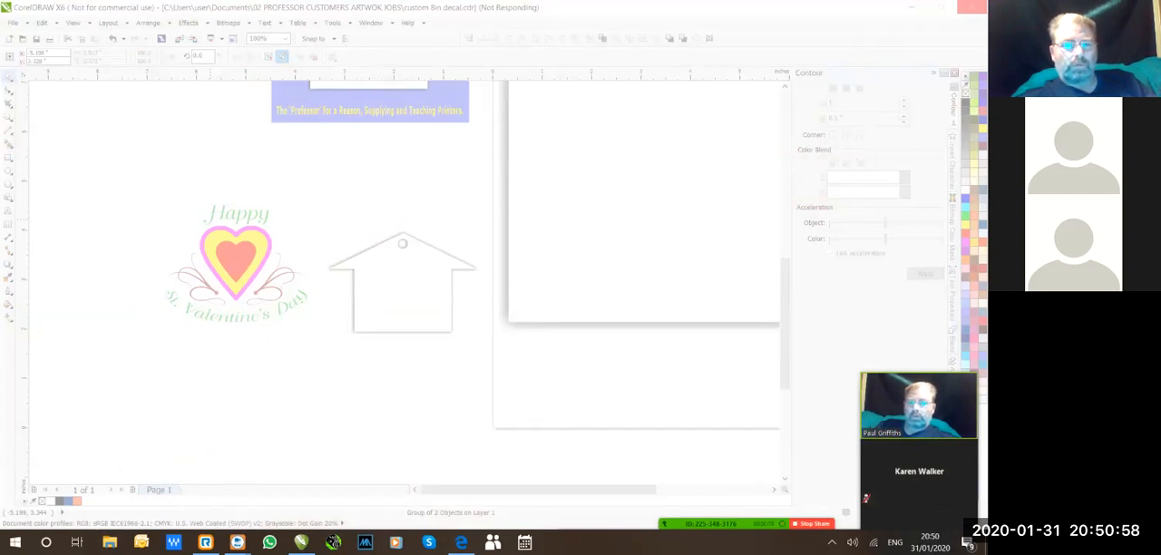
Check the custom 8in decal drawing window in CorelDRAW, and return to the Edge browser.
{"action": "mouse_move", "coordinate": [301, 542]}
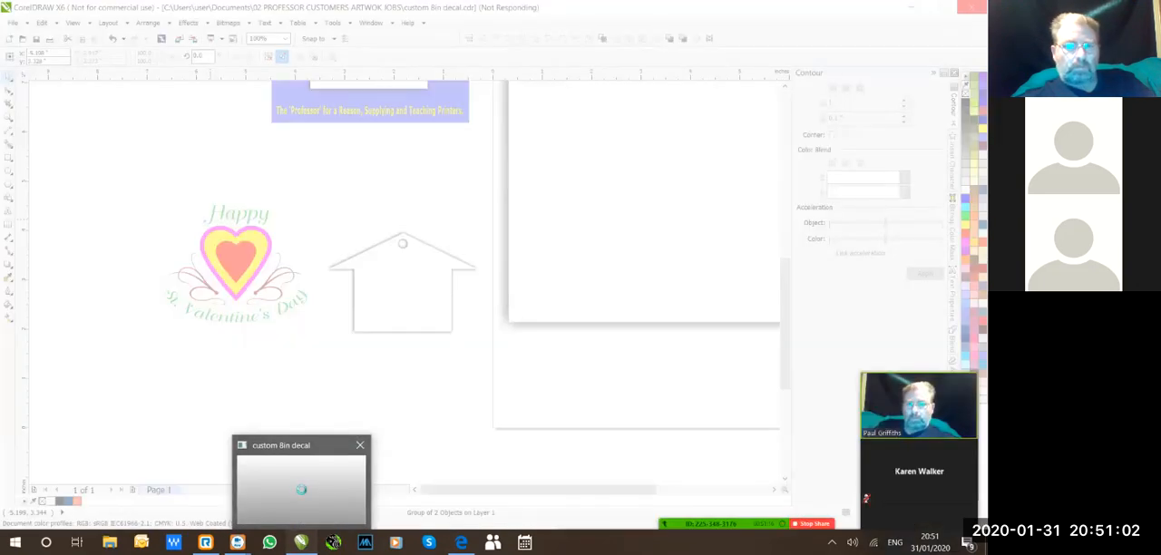
{"action": "left_click", "coordinate": [301, 489]}
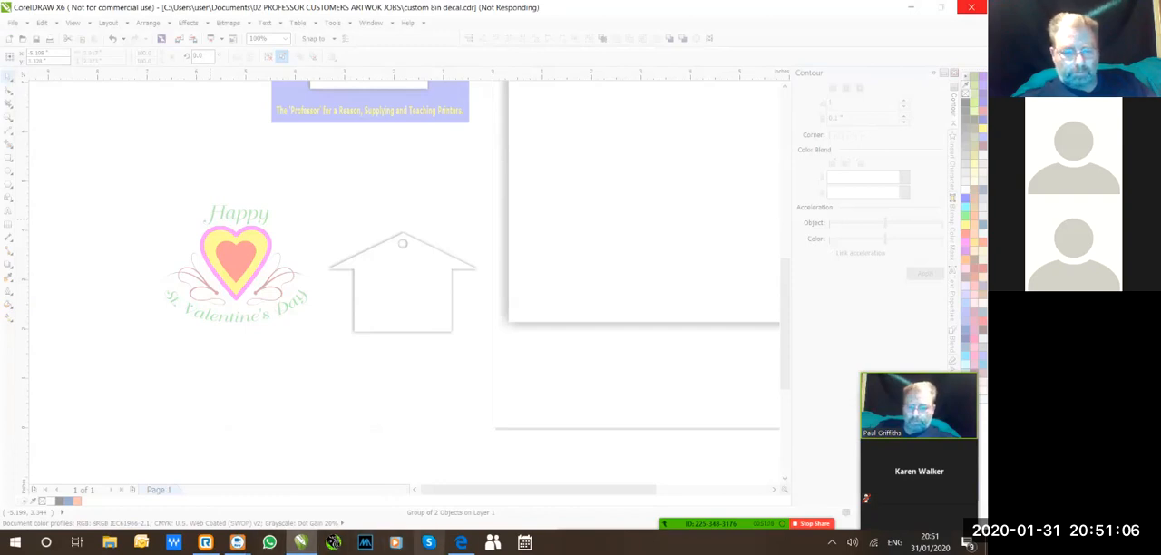
{"action": "left_click", "coordinate": [461, 542]}
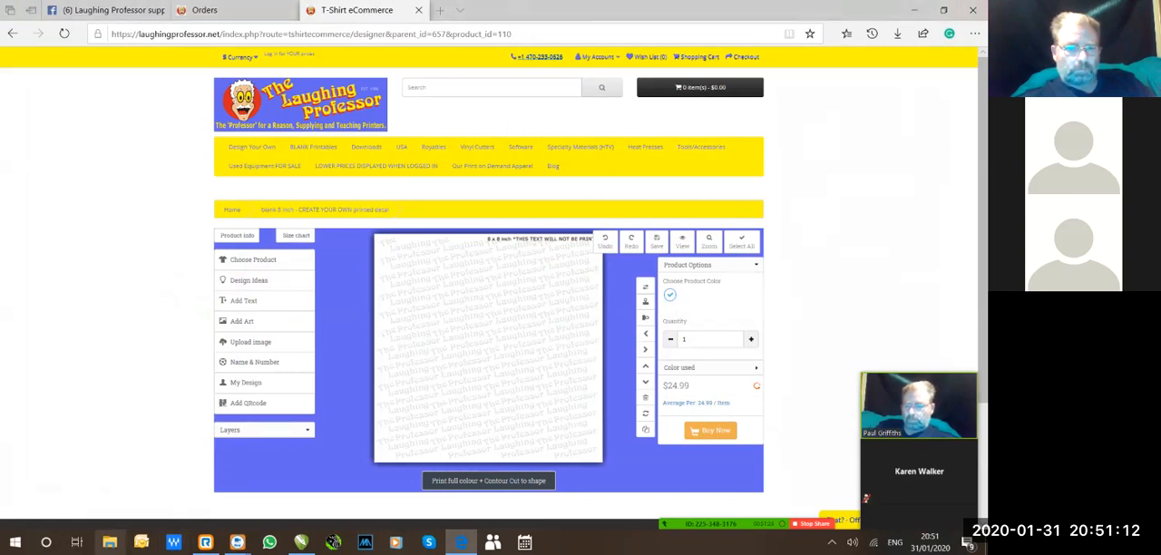
{"action": "left_click", "coordinate": [110, 542]}
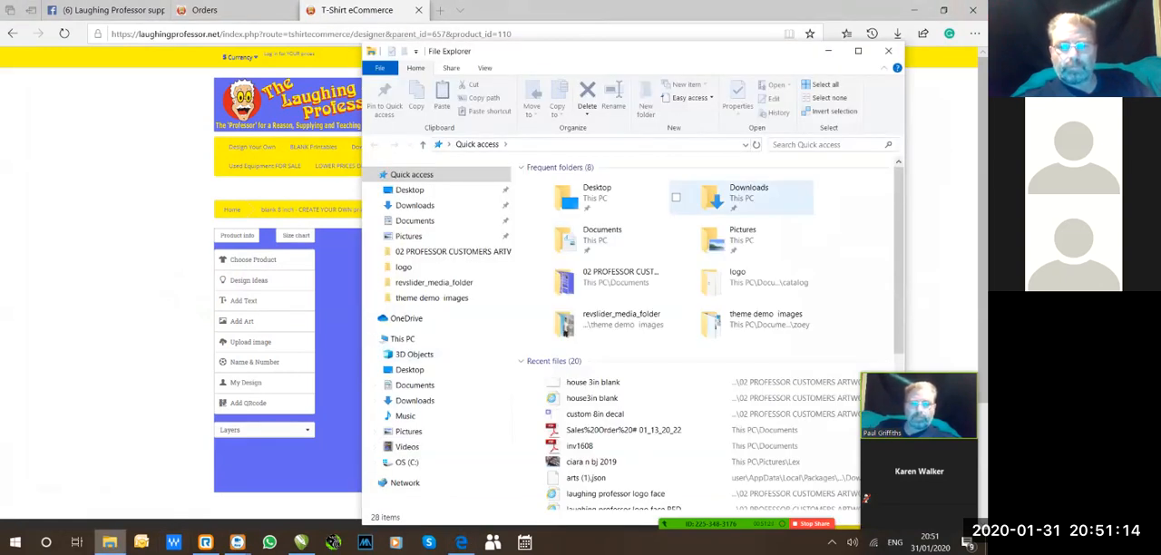
{"action": "double_click", "coordinate": [721, 195]}
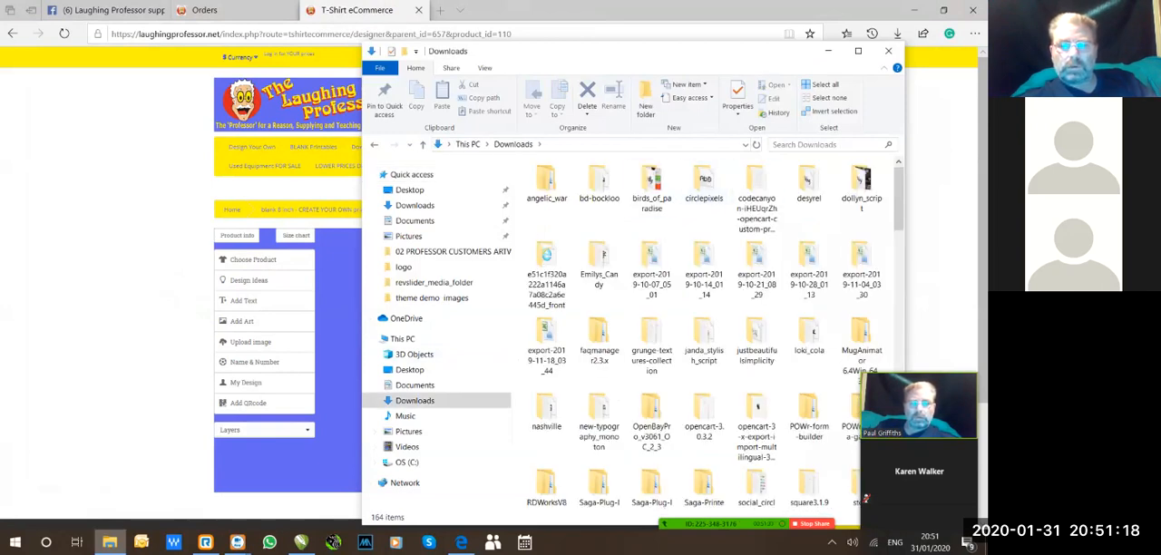
{"action": "type", "text": "front"}
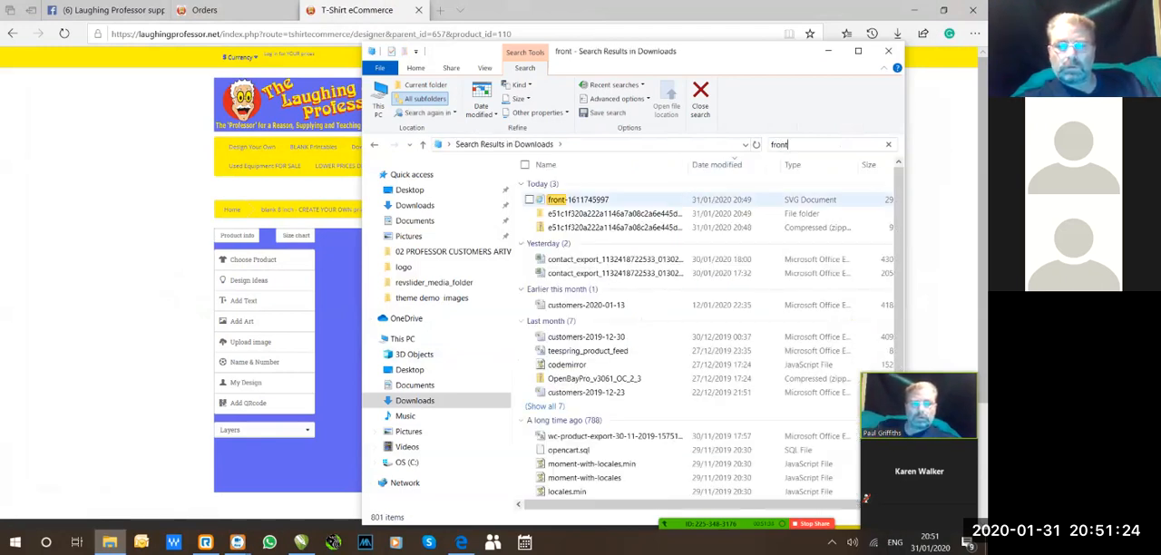
{"action": "right_click", "coordinate": [575, 199]}
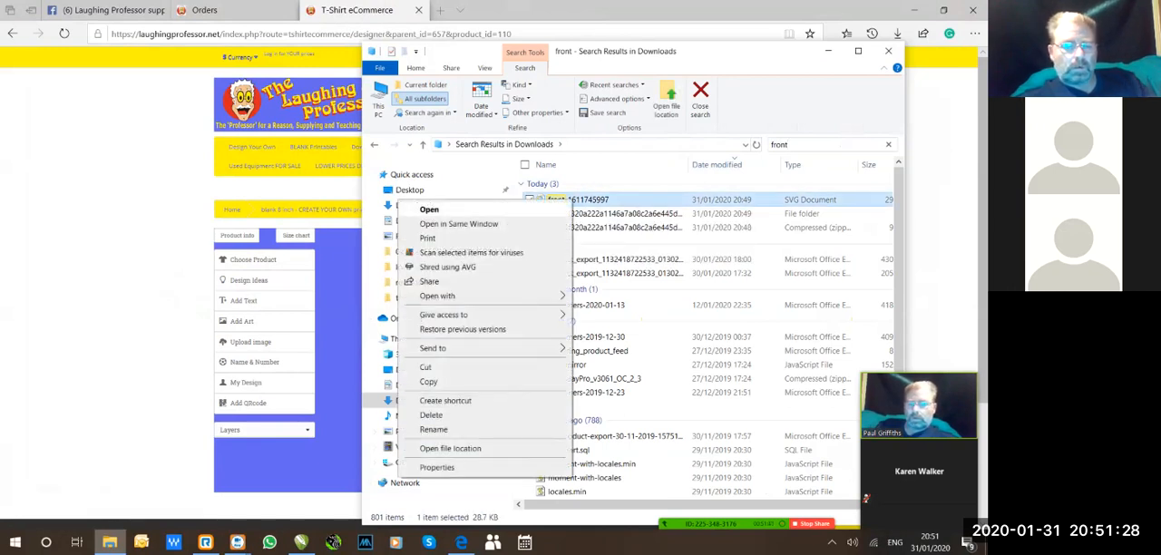
{"action": "left_click", "coordinate": [430, 209]}
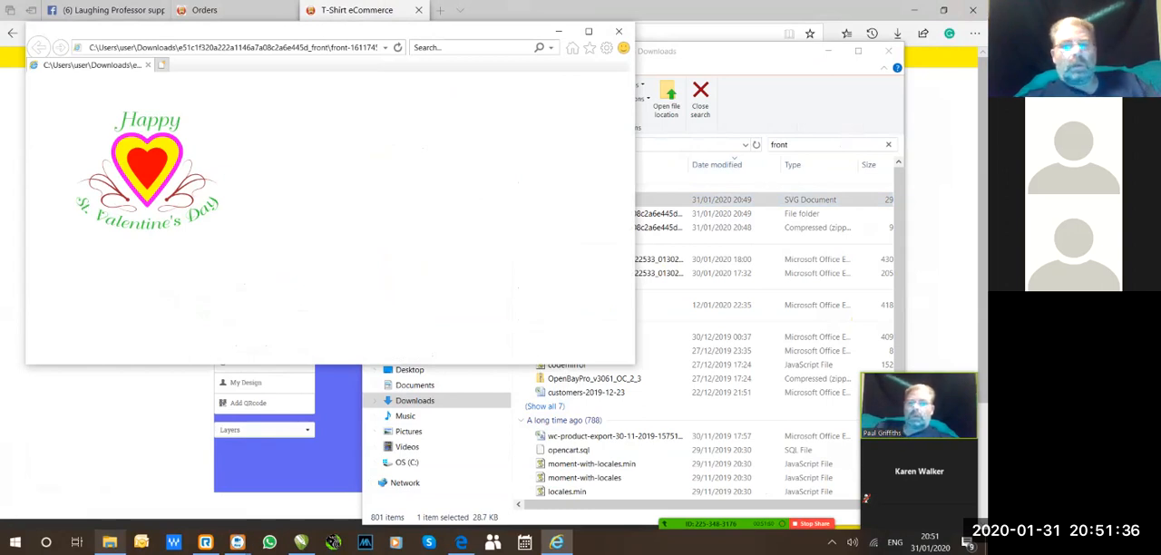
{"action": "left_click_drag", "start_coordinate": [346, 39], "coordinate": [535, 81]}
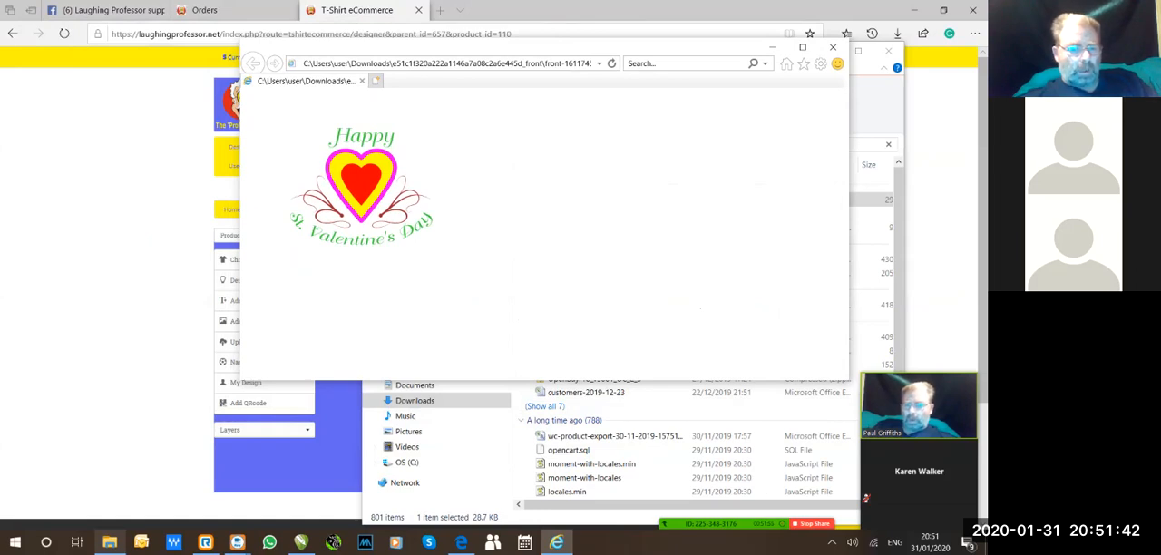
Bring up CorelDRAW and minimize it, and close the SVG preview and the Downloads search window.
{"action": "left_click", "coordinate": [300, 542]}
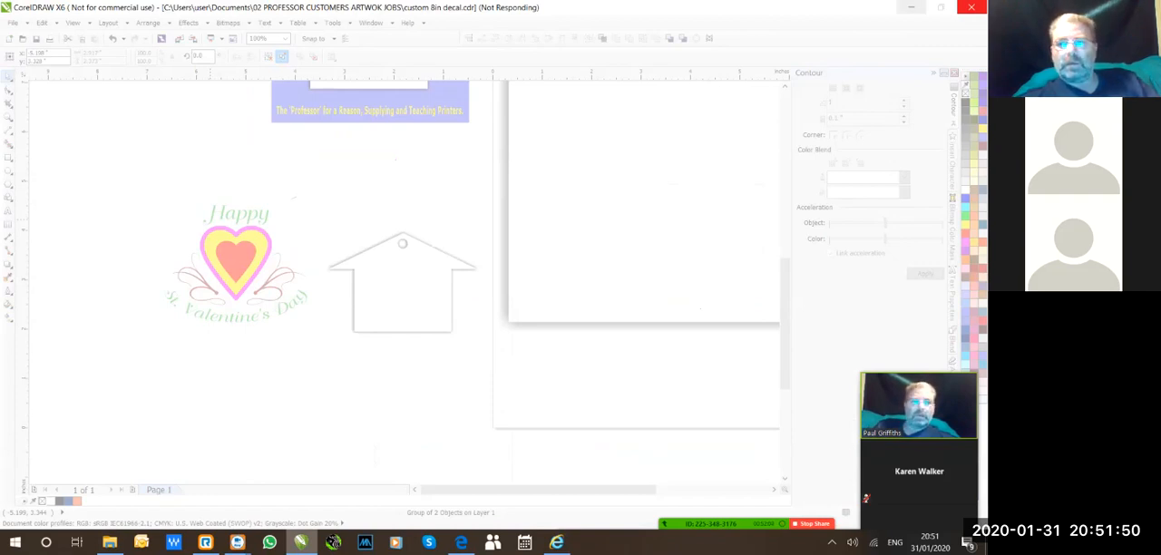
{"action": "left_click", "coordinate": [912, 7]}
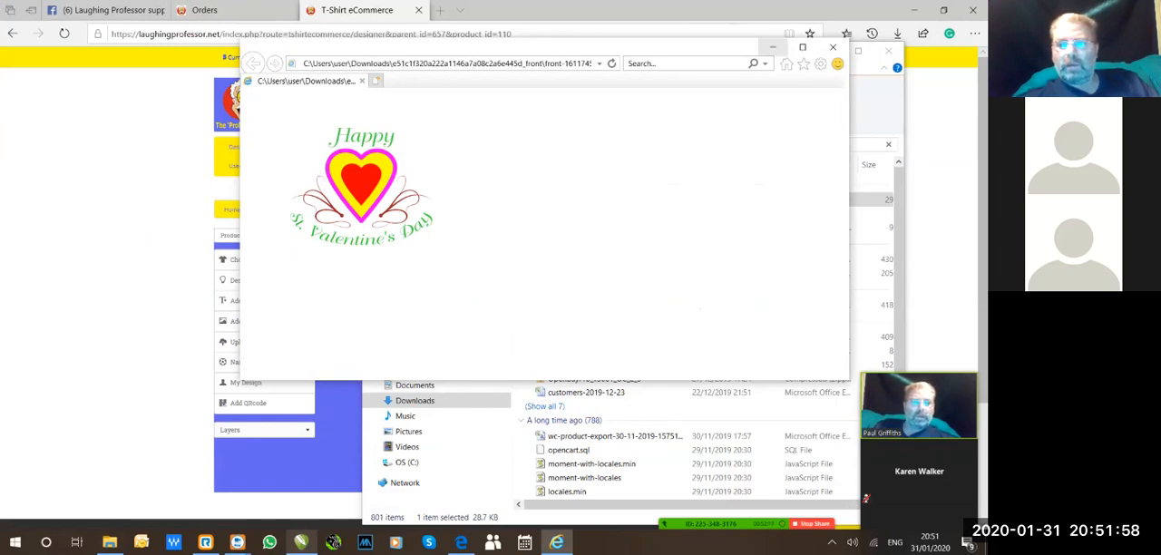
{"action": "left_click", "coordinate": [833, 47]}
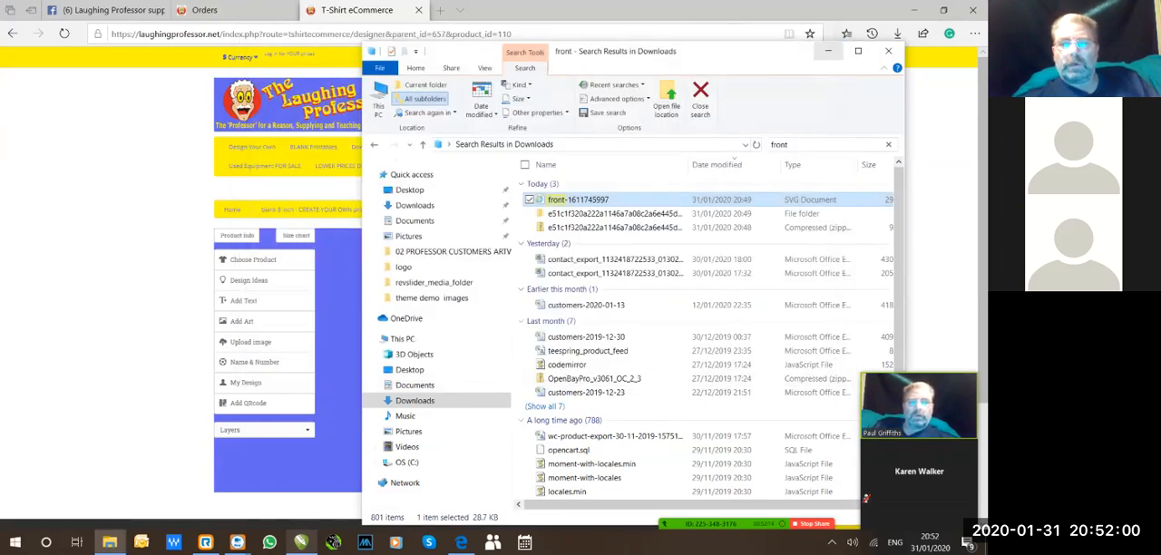
{"action": "left_click", "coordinate": [887, 51]}
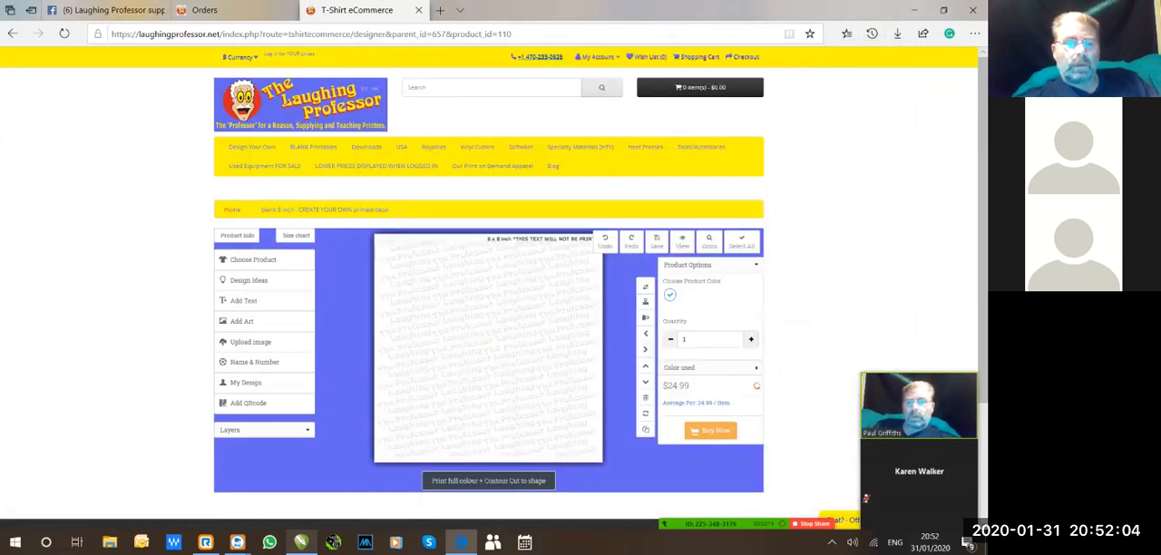
Leave the blank 8 inch decal designer for the store's home page and view its featured products.
{"action": "scroll", "coordinate": [489, 290], "scroll_direction": "down", "scroll_amount": 1}
{"action": "scroll", "coordinate": [489, 272], "scroll_direction": "down", "scroll_amount": 1}
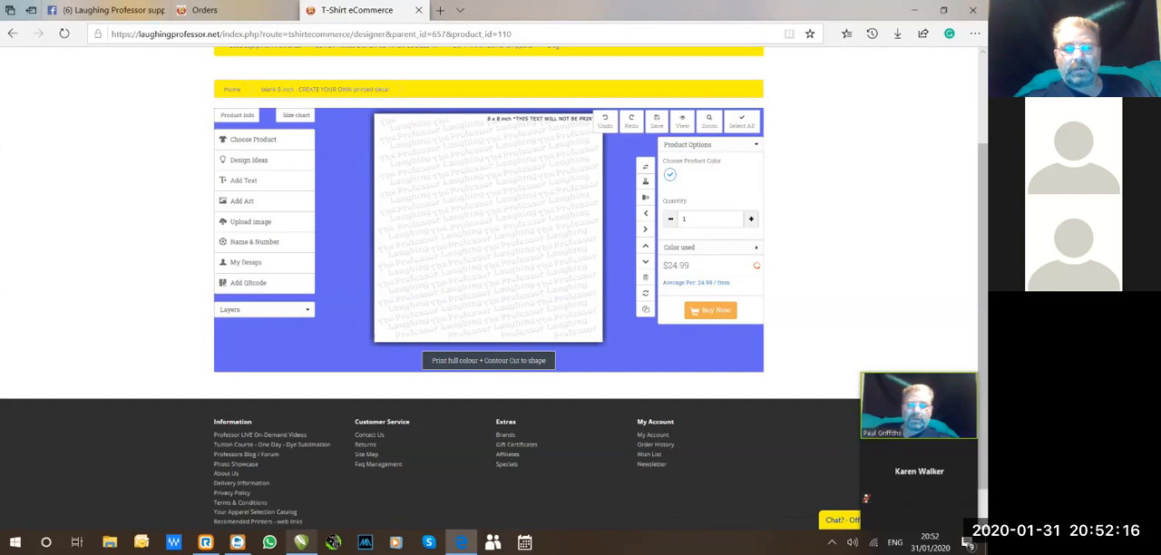
{"action": "scroll", "coordinate": [490, 272], "scroll_direction": "up", "scroll_amount": 1}
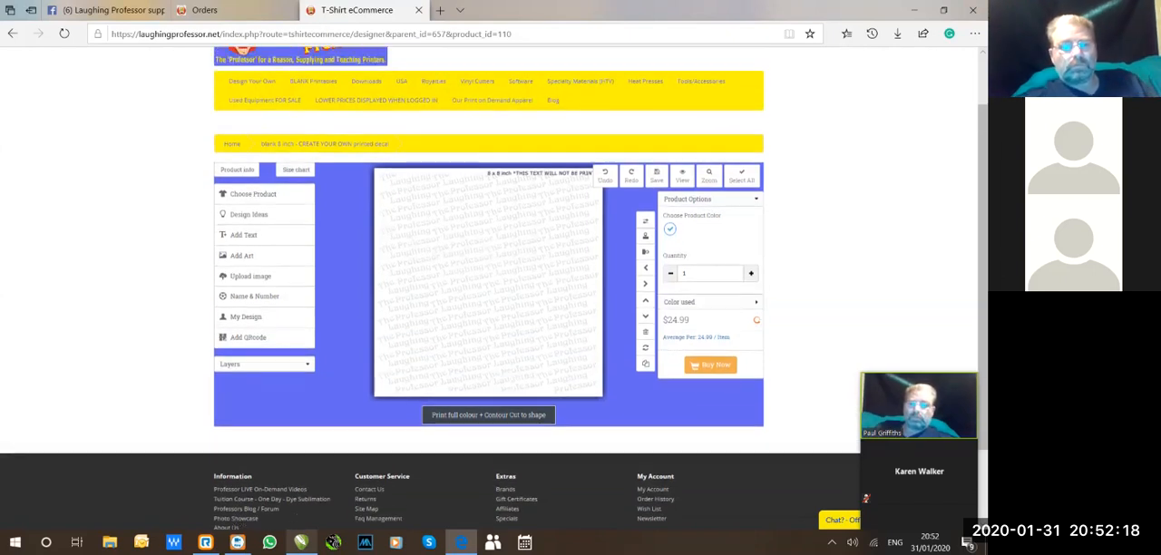
{"action": "scroll", "coordinate": [489, 272], "scroll_direction": "up", "scroll_amount": 1}
{"action": "scroll", "coordinate": [490, 272], "scroll_direction": "down", "scroll_amount": 1}
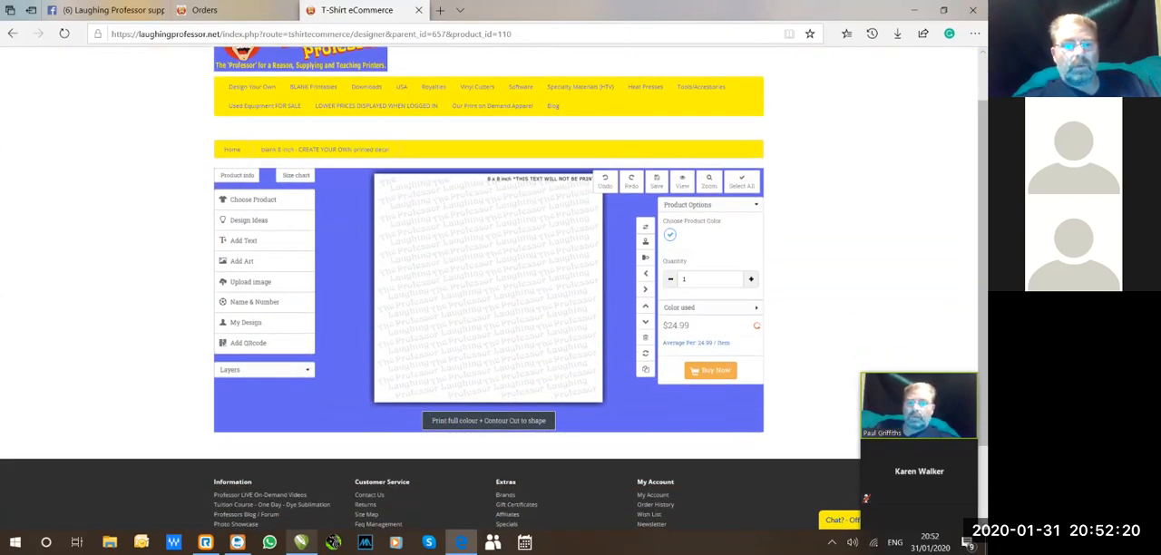
{"action": "left_click", "coordinate": [235, 149]}
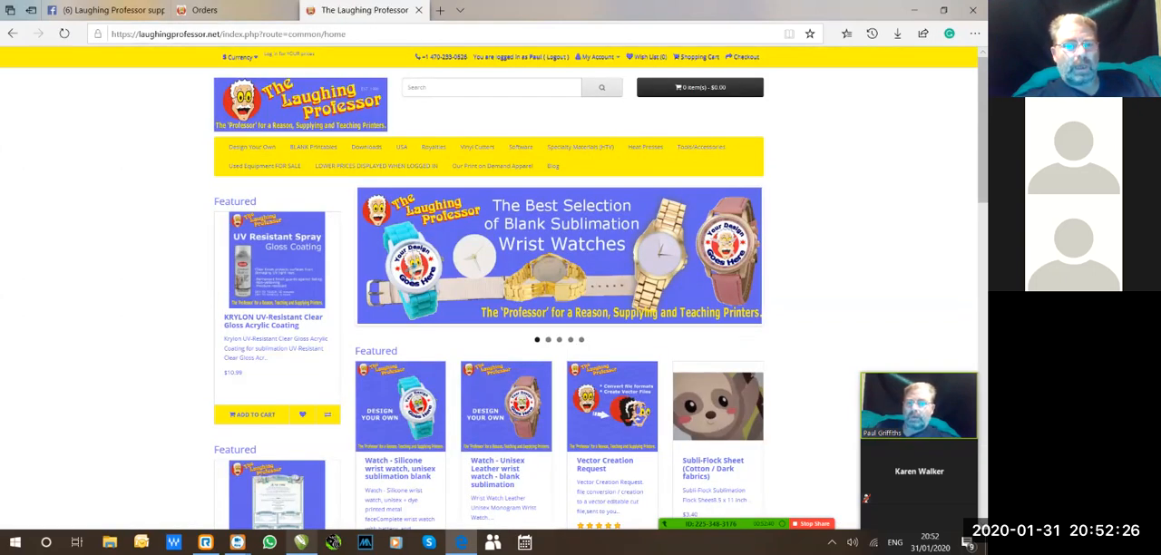
{"action": "scroll", "coordinate": [580, 272], "scroll_direction": "down", "scroll_amount": 2}
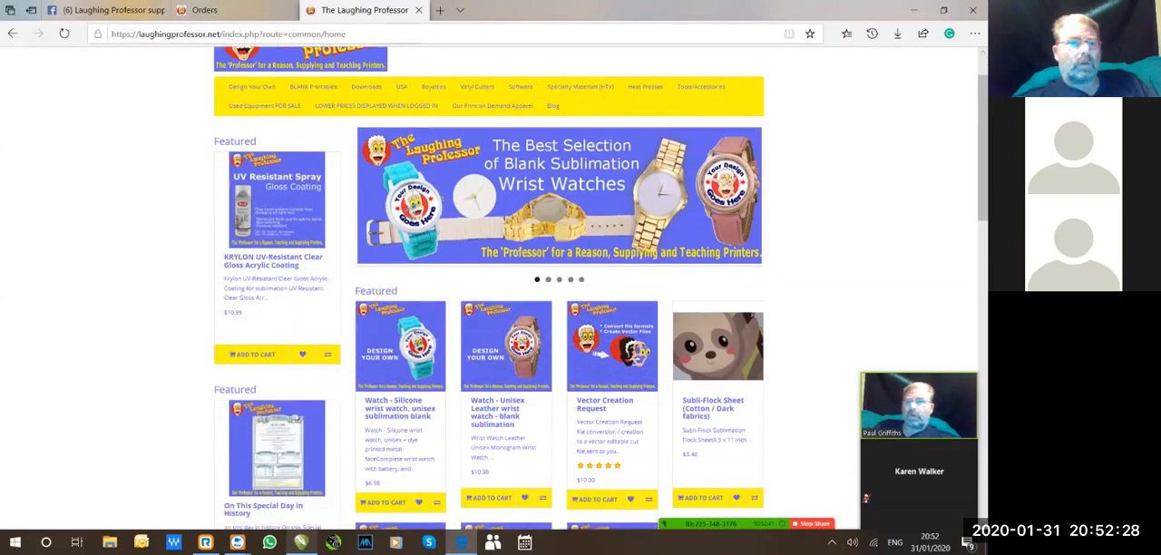
Review the keychain order in the store admin, covering the order, customer and address details, the product design and the totals.
{"action": "left_click", "coordinate": [233, 10]}
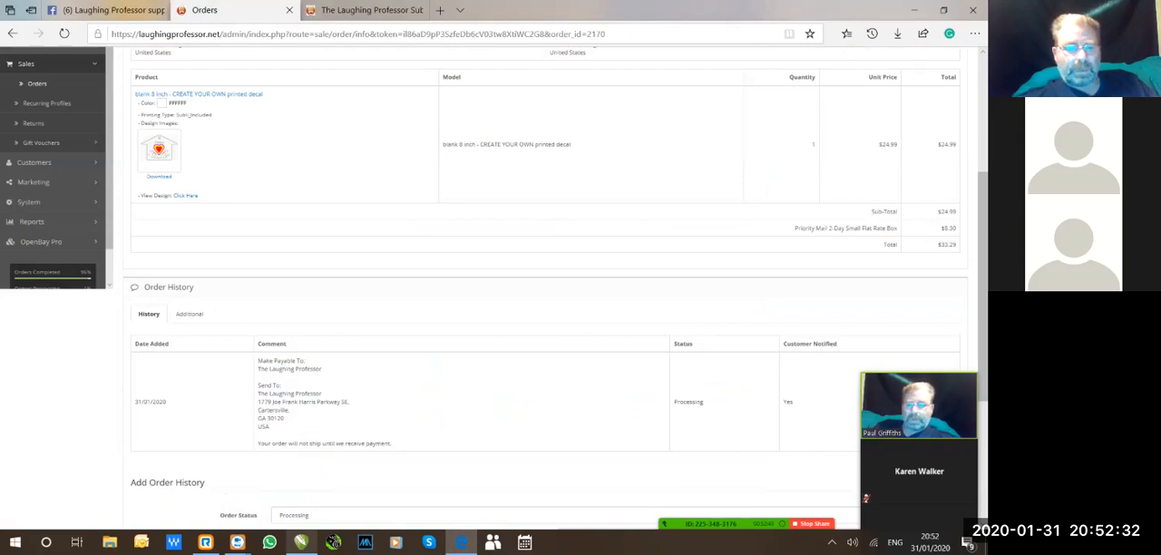
{"action": "scroll", "coordinate": [544, 272], "scroll_direction": "up", "scroll_amount": 3}
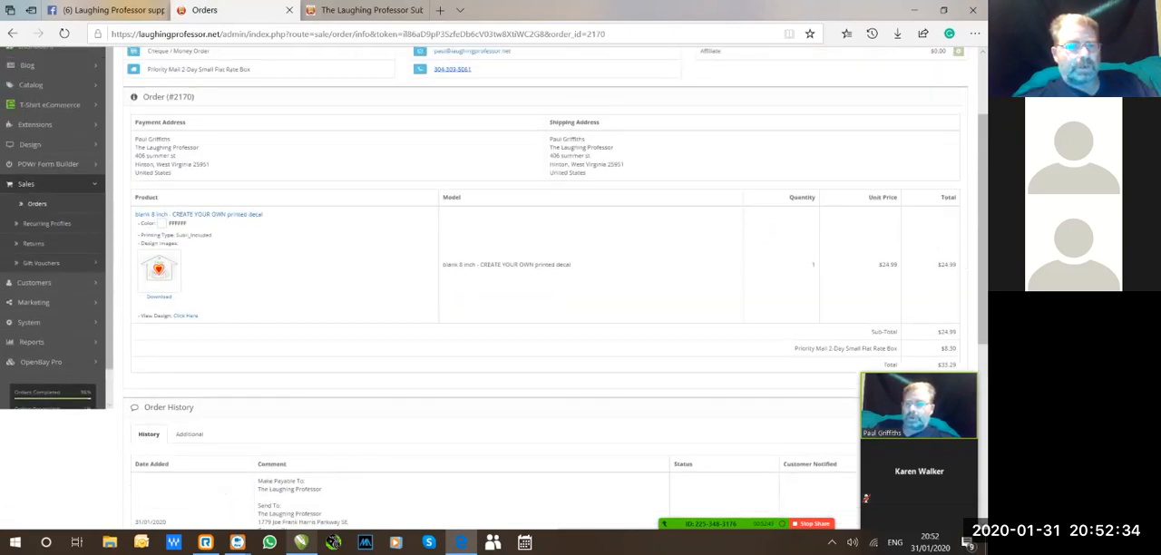
{"action": "scroll", "coordinate": [544, 272], "scroll_direction": "up", "scroll_amount": 2}
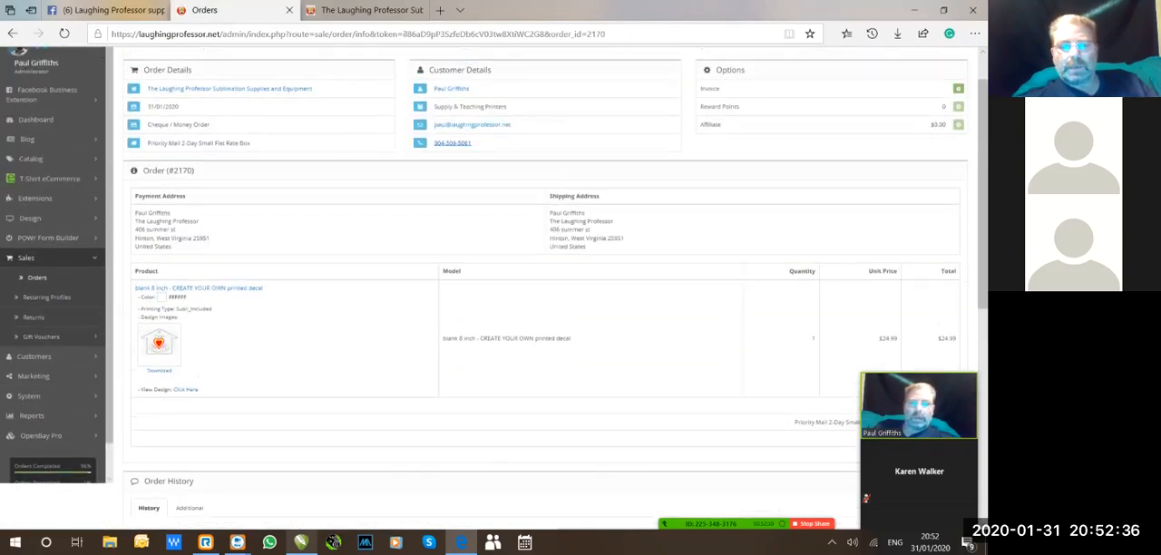
{"action": "scroll", "coordinate": [544, 272], "scroll_direction": "up", "scroll_amount": 1}
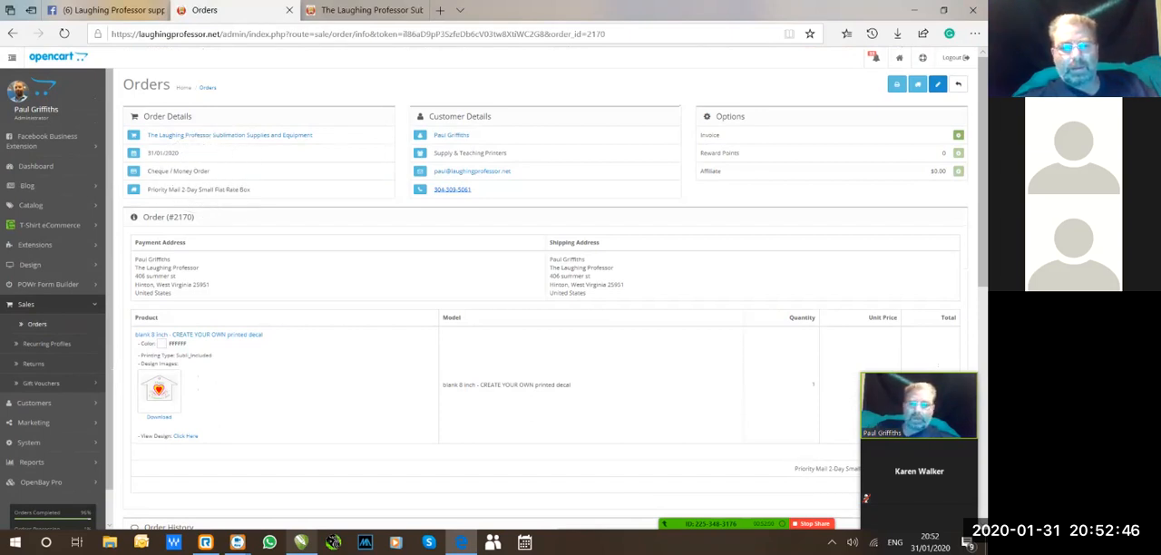
{"action": "scroll", "coordinate": [544, 272], "scroll_direction": "down", "scroll_amount": 1}
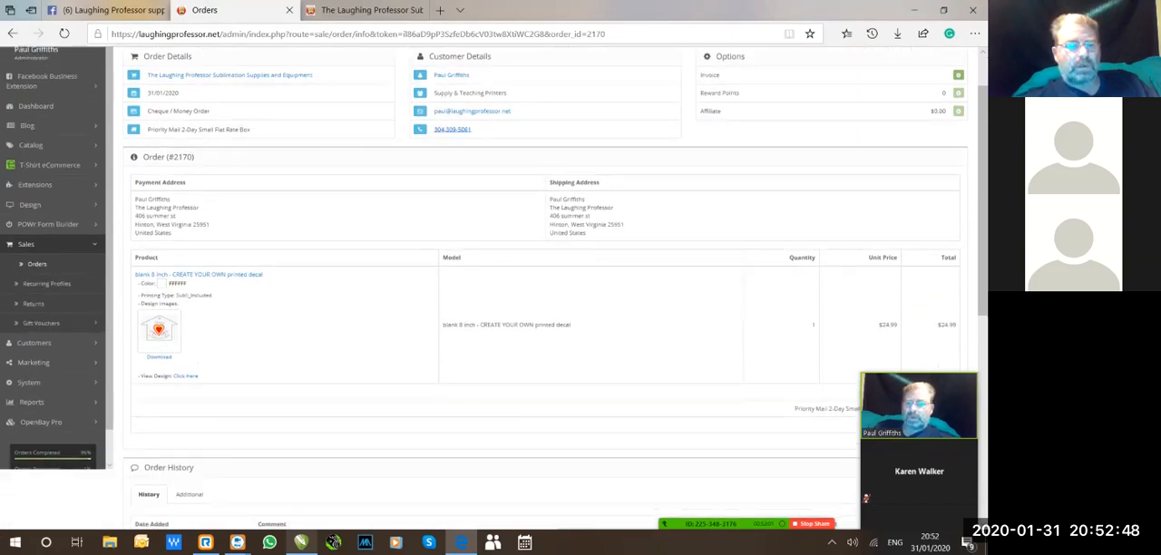
{"action": "scroll", "coordinate": [544, 272], "scroll_direction": "down", "scroll_amount": 1}
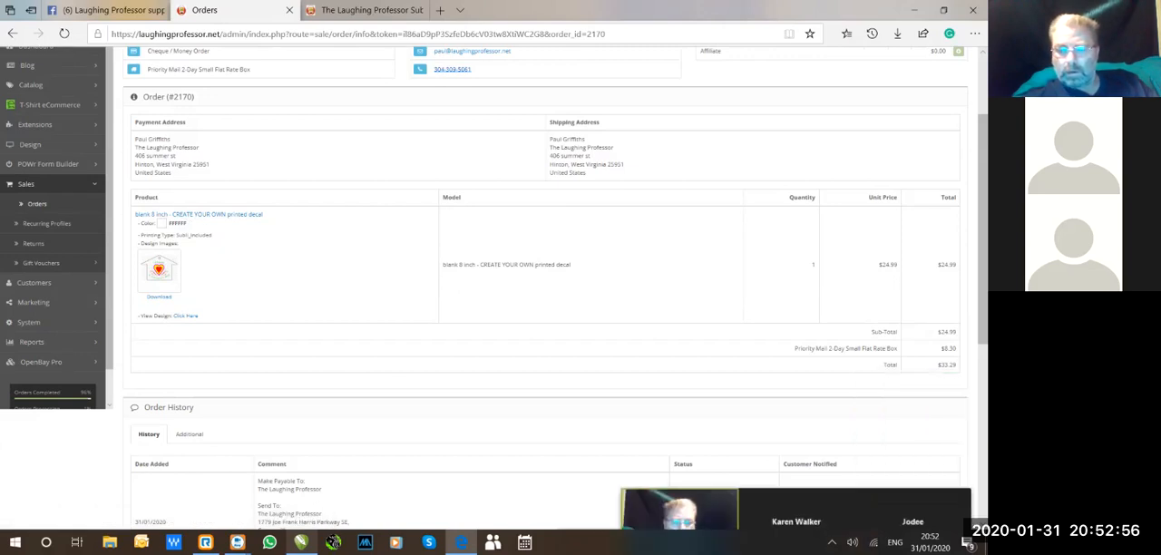
{"action": "left_click", "coordinate": [826, 496]}
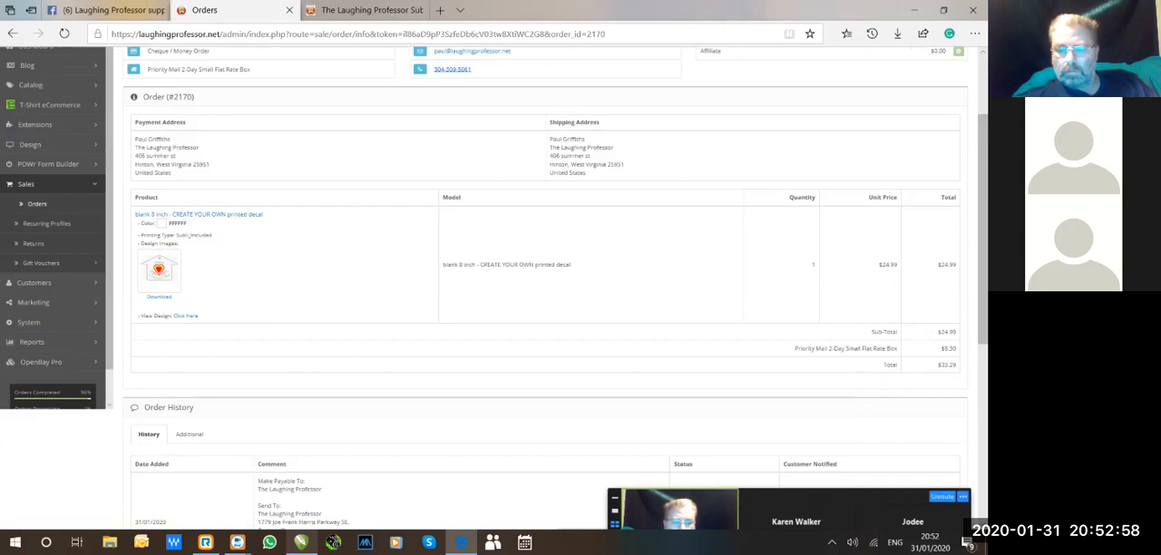
Try to unmute the muted meeting participant and reposition the participant video panel over the order page.
{"action": "left_click", "coordinate": [943, 496]}
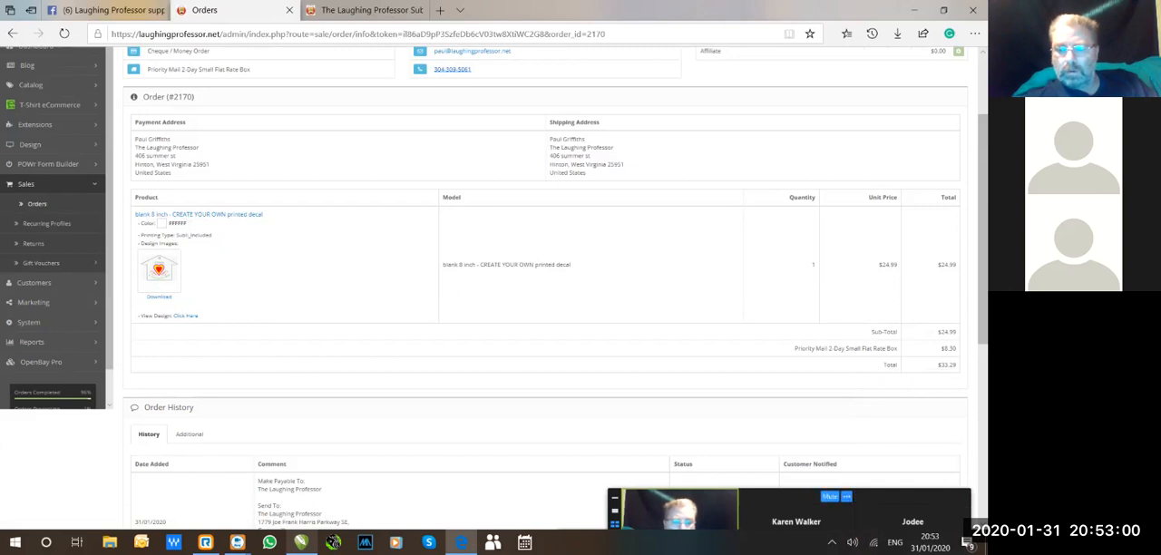
{"action": "left_click", "coordinate": [942, 496]}
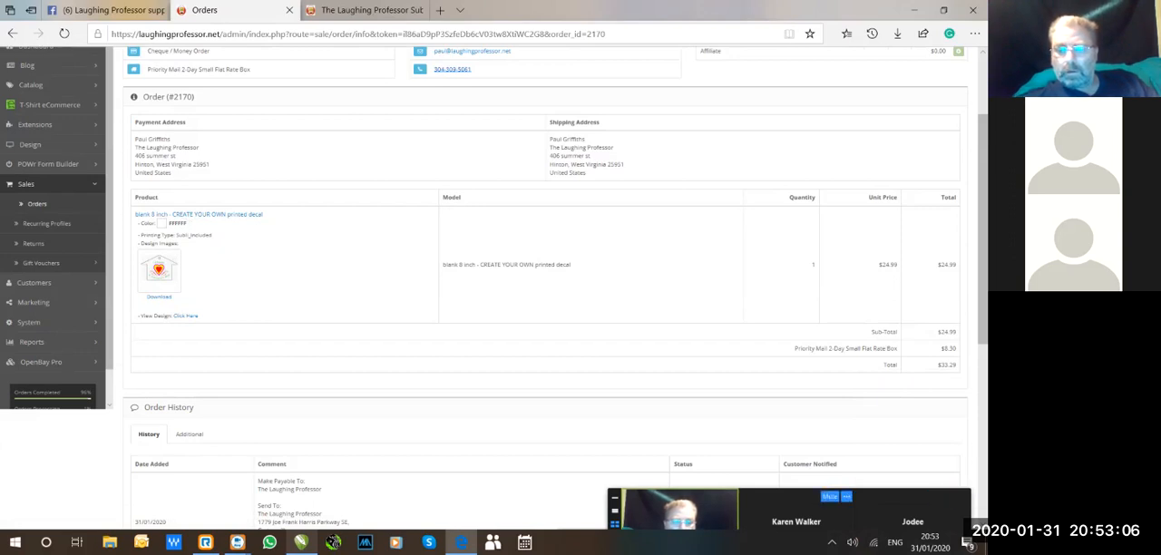
{"action": "left_click_drag", "start_coordinate": [808, 510], "coordinate": [815, 418]}
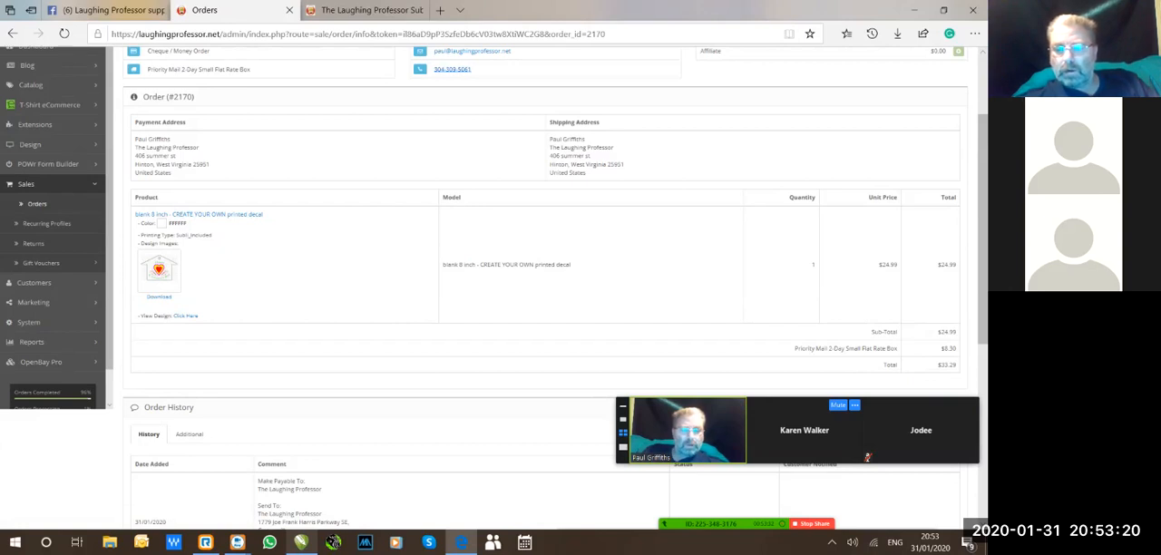
{"action": "left_click_drag", "start_coordinate": [798, 419], "coordinate": [799, 480]}
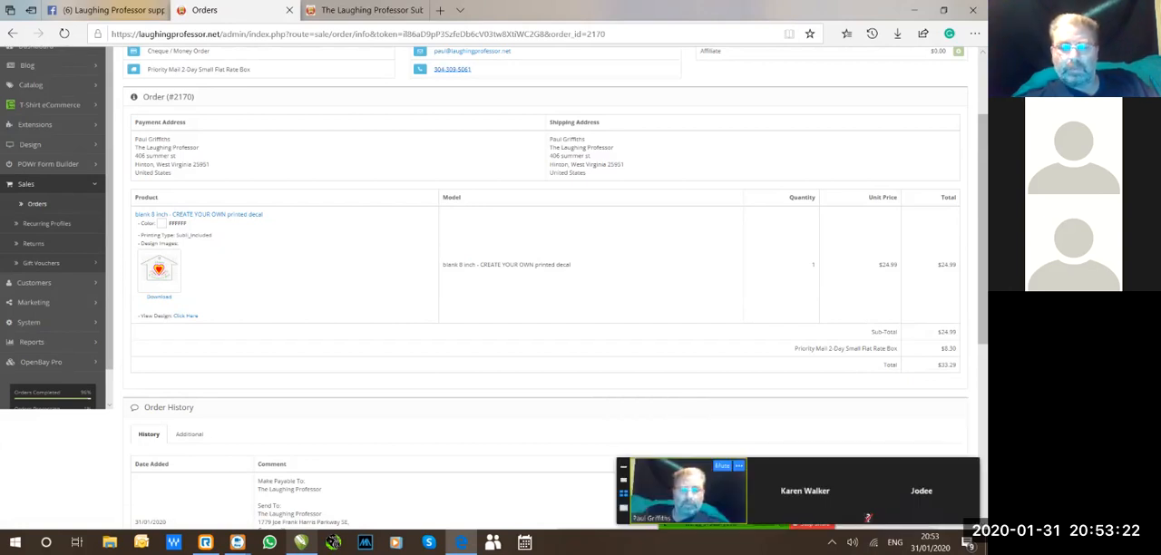
Switch from the admin order to the storefront home page and search the store for "custom".
{"action": "scroll", "coordinate": [545, 273], "scroll_direction": "up", "scroll_amount": 1}
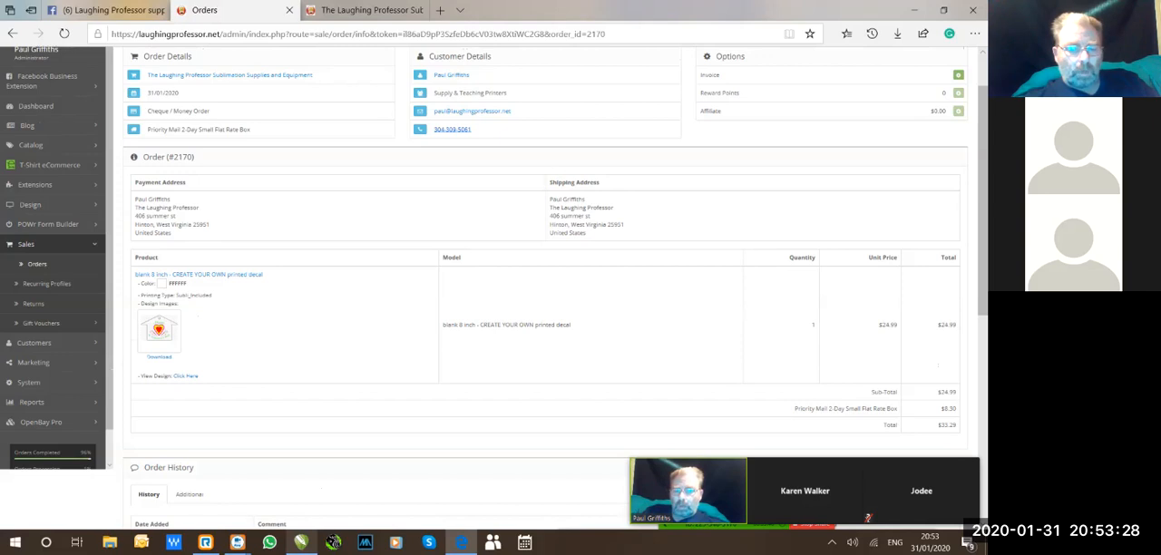
{"action": "left_click", "coordinate": [363, 10]}
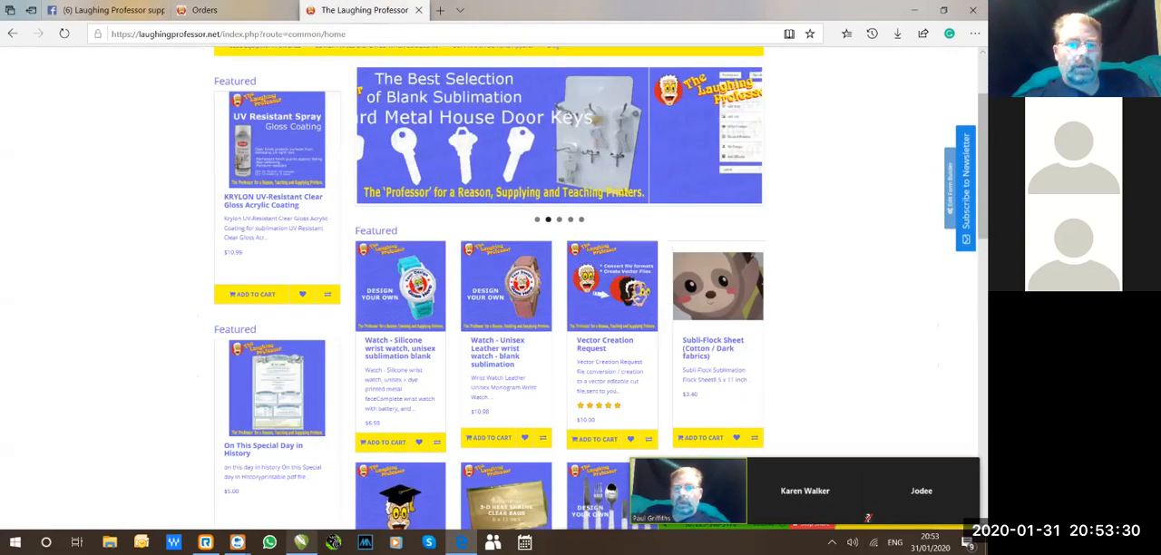
{"action": "scroll", "coordinate": [580, 272], "scroll_direction": "up", "scroll_amount": 2}
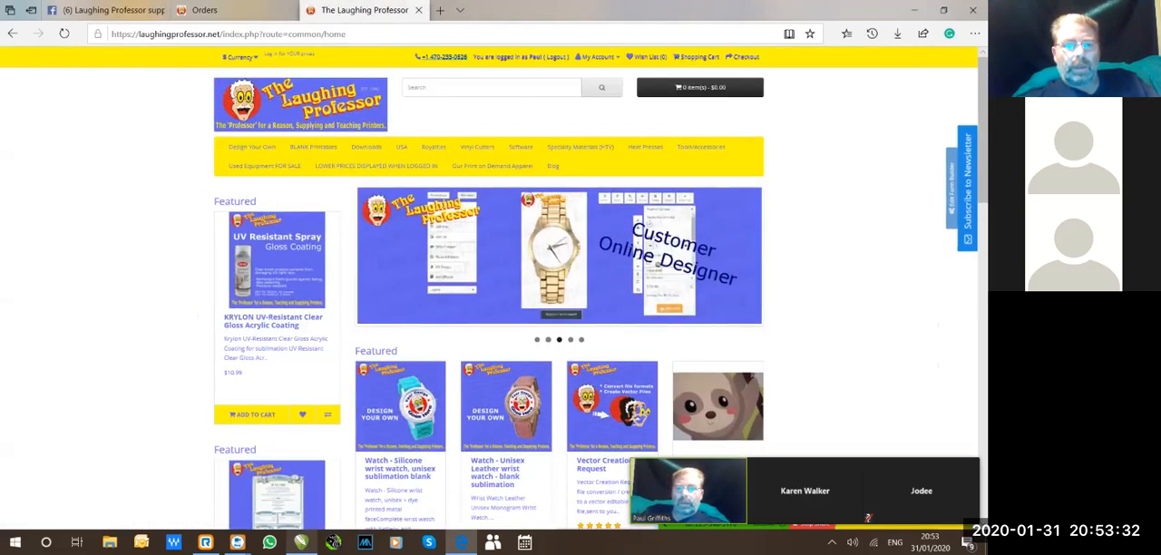
{"action": "left_click", "coordinate": [491, 88]}
{"action": "type", "text": "custom"}
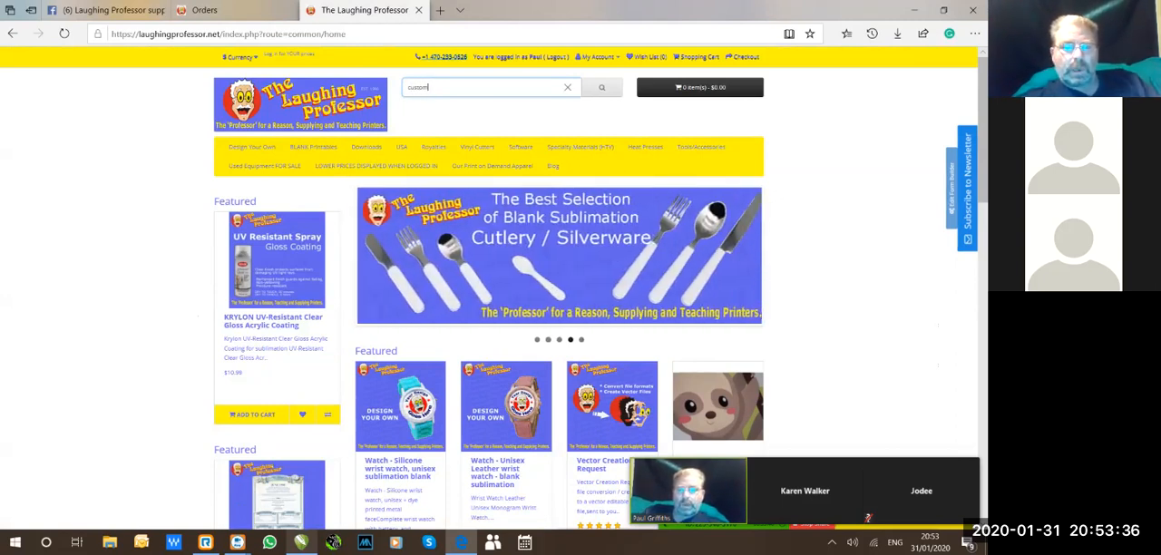
{"action": "key", "text": "Return"}
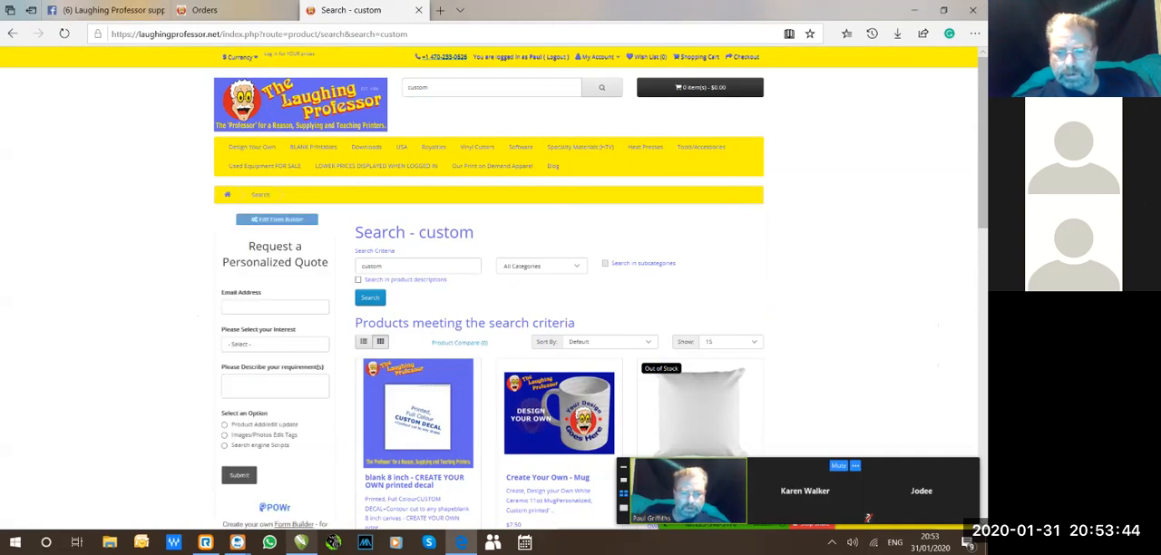
Move the participant video panel up the page and bring up the RingCentral Meetings windows.
{"action": "left_click_drag", "start_coordinate": [868, 517], "coordinate": [876, 436]}
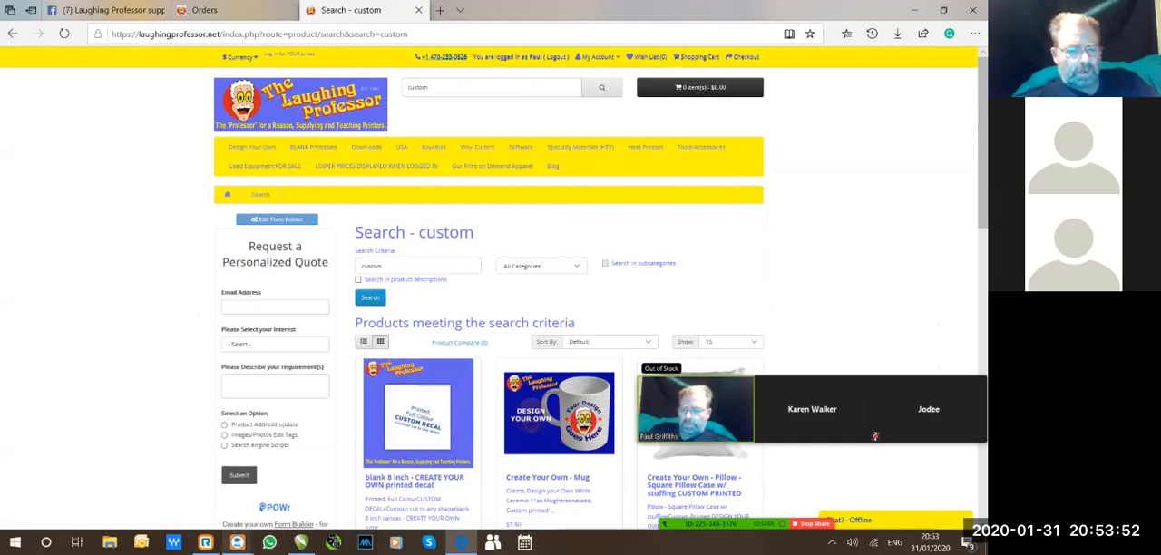
{"action": "left_click", "coordinate": [237, 543]}
{"action": "left_click", "coordinate": [168, 487]}
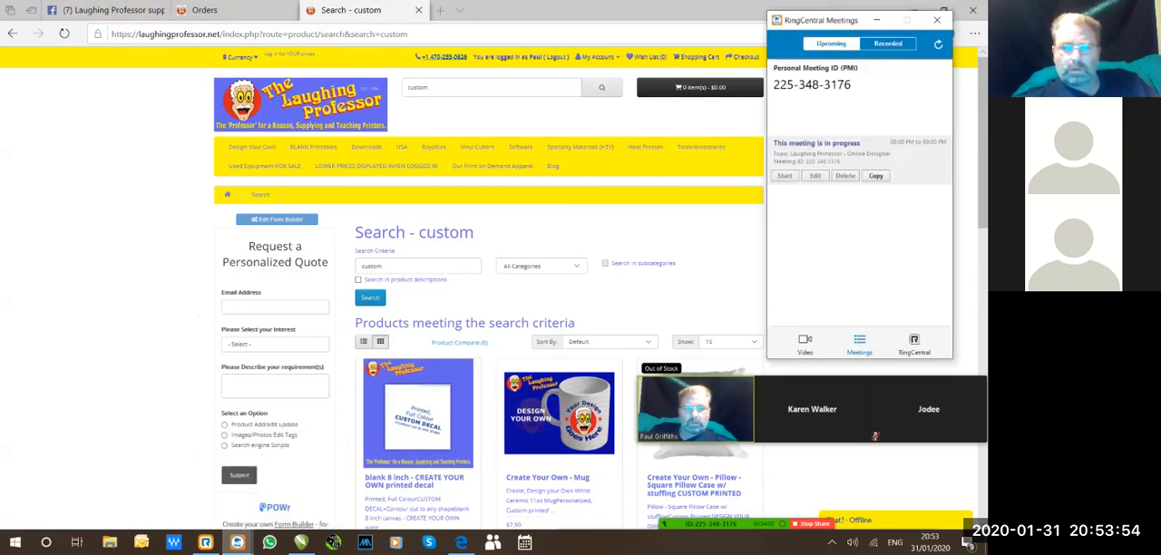
{"action": "mouse_move", "coordinate": [237, 543]}
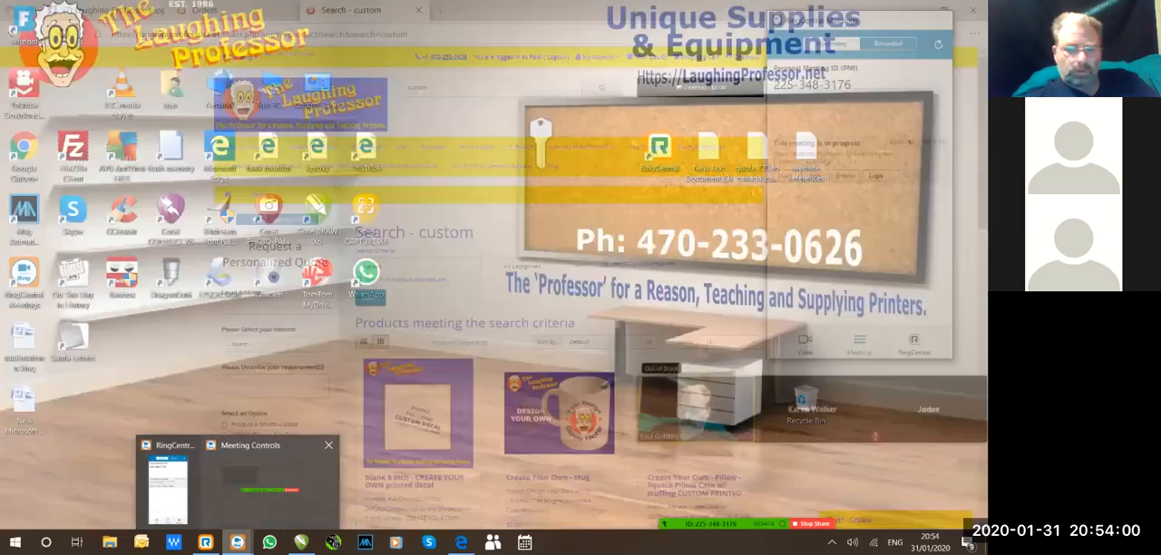
{"action": "left_click", "coordinate": [270, 490]}
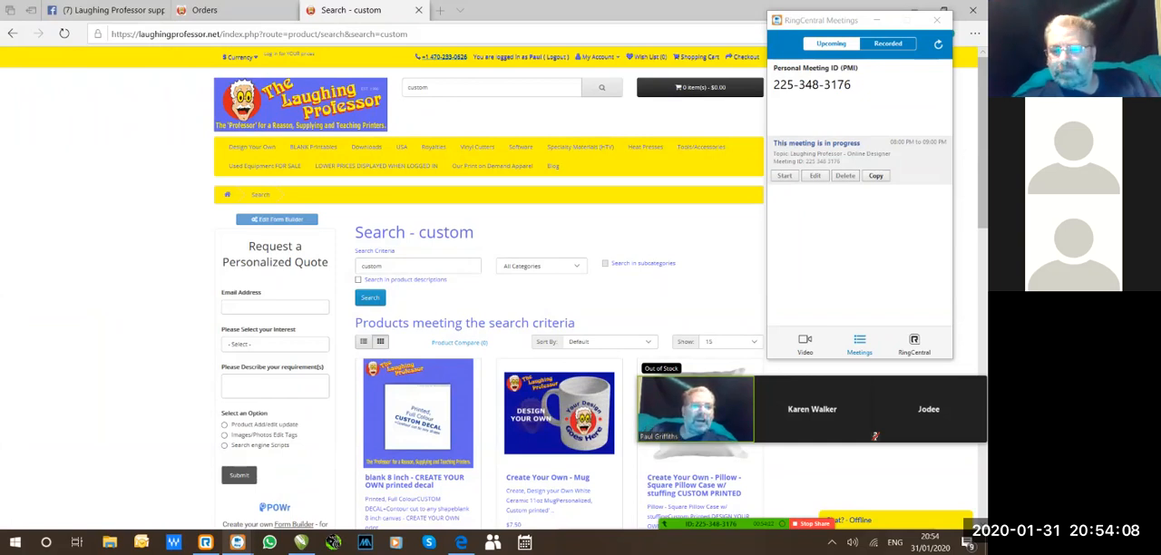
Open the meeting chat and minimize the main RingCentral Meetings window.
{"action": "mouse_move", "coordinate": [744, 523]}
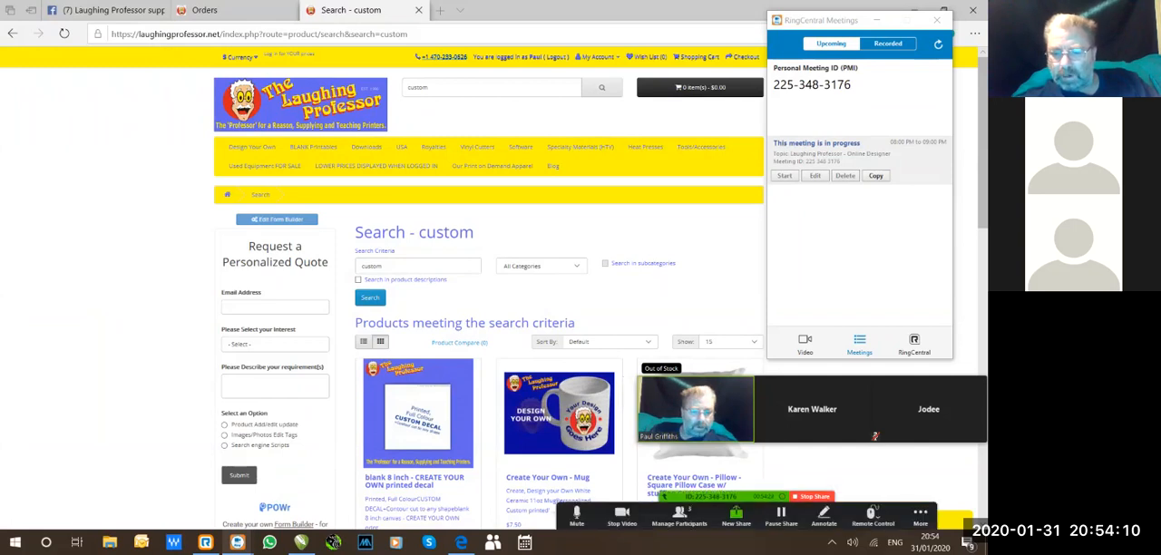
{"action": "left_click", "coordinate": [921, 515]}
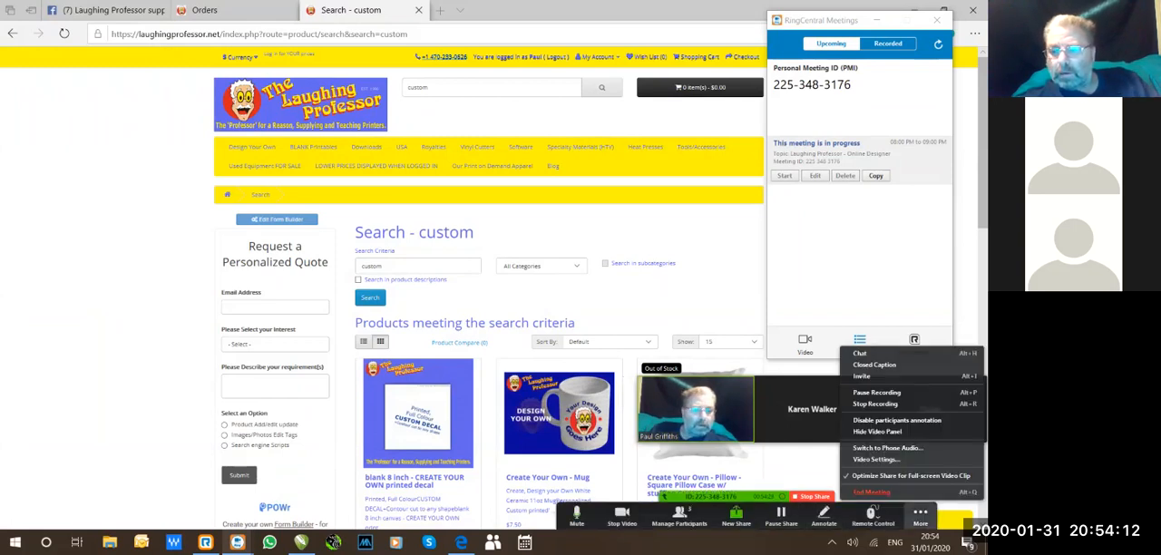
{"action": "left_click", "coordinate": [860, 354]}
{"action": "left_click", "coordinate": [920, 515]}
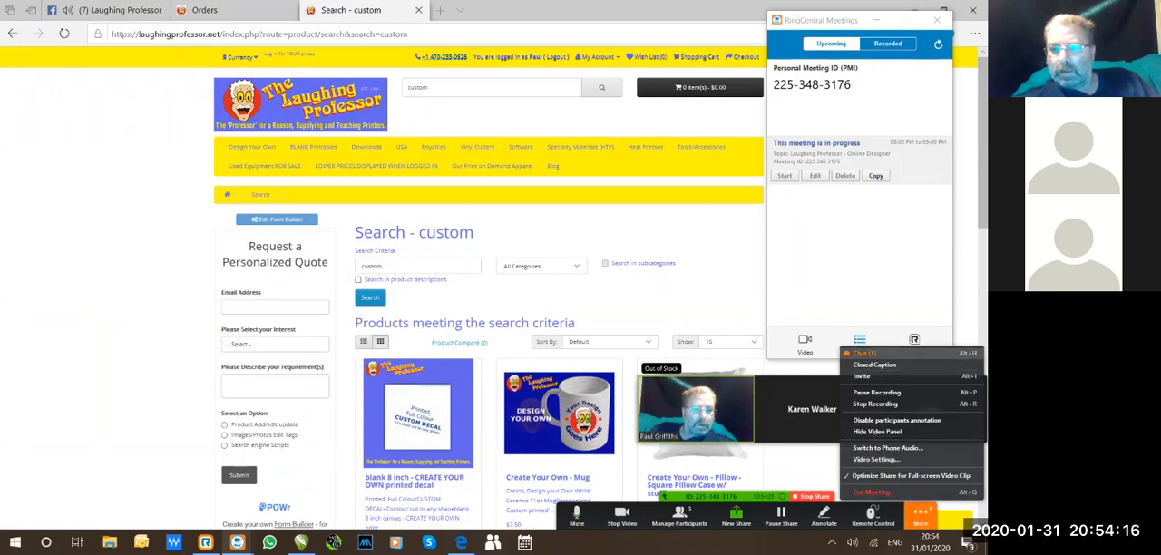
{"action": "left_click", "coordinate": [864, 353]}
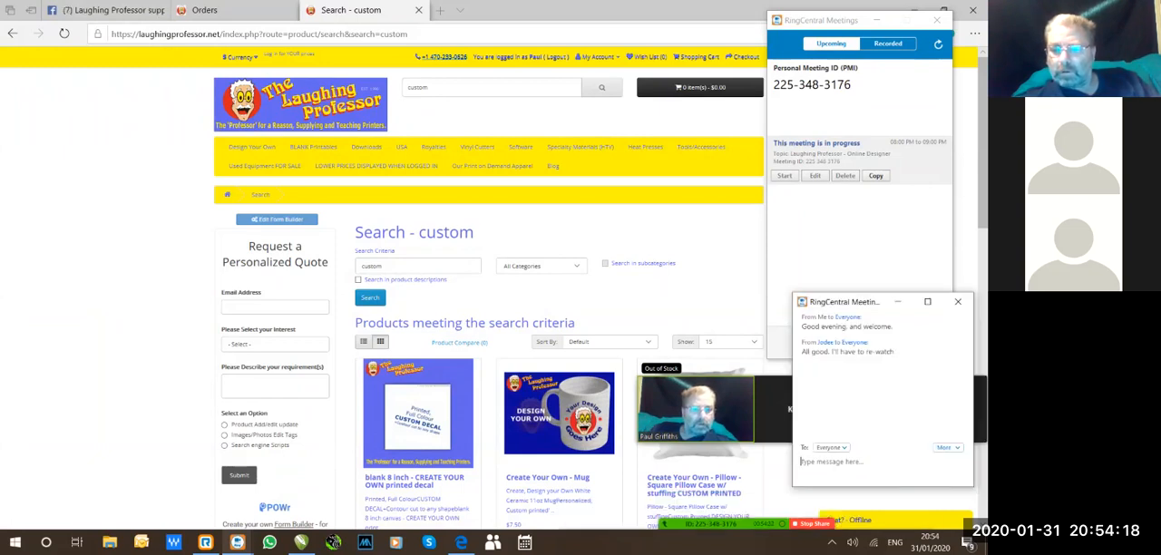
{"action": "left_click", "coordinate": [877, 20]}
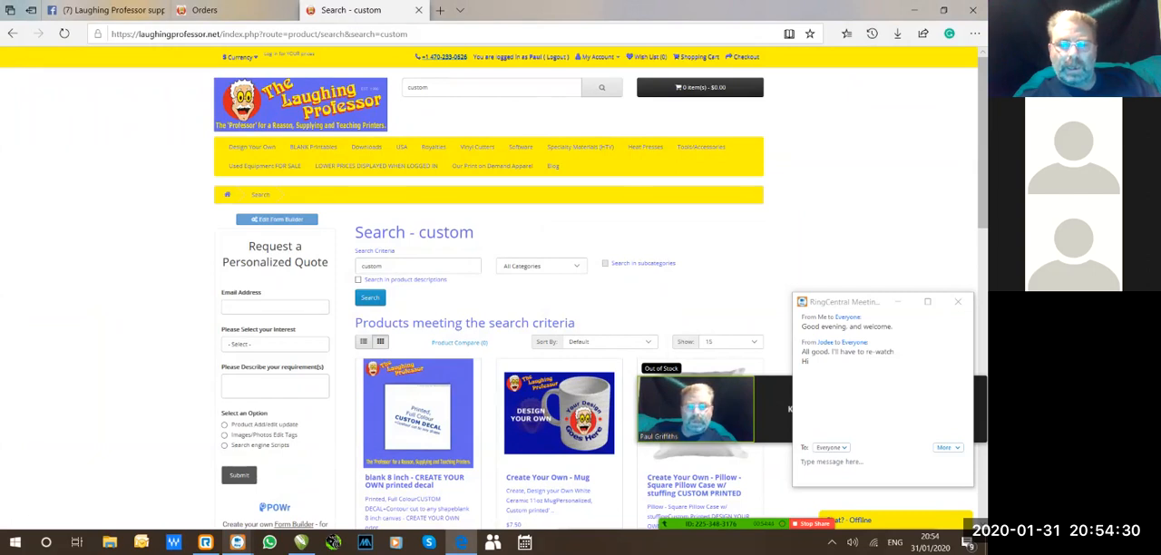
Look over the "custom" product results and rearrange the participant video panel into a vertical stack.
{"action": "scroll", "coordinate": [495, 288], "scroll_direction": "down", "scroll_amount": 2}
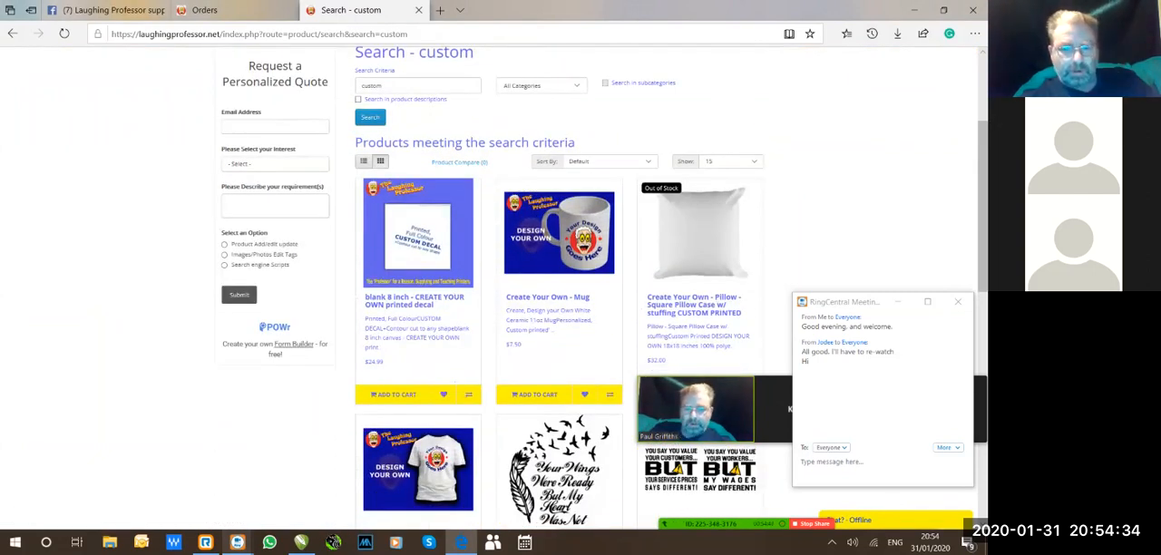
{"action": "scroll", "coordinate": [494, 288], "scroll_direction": "up", "scroll_amount": 1}
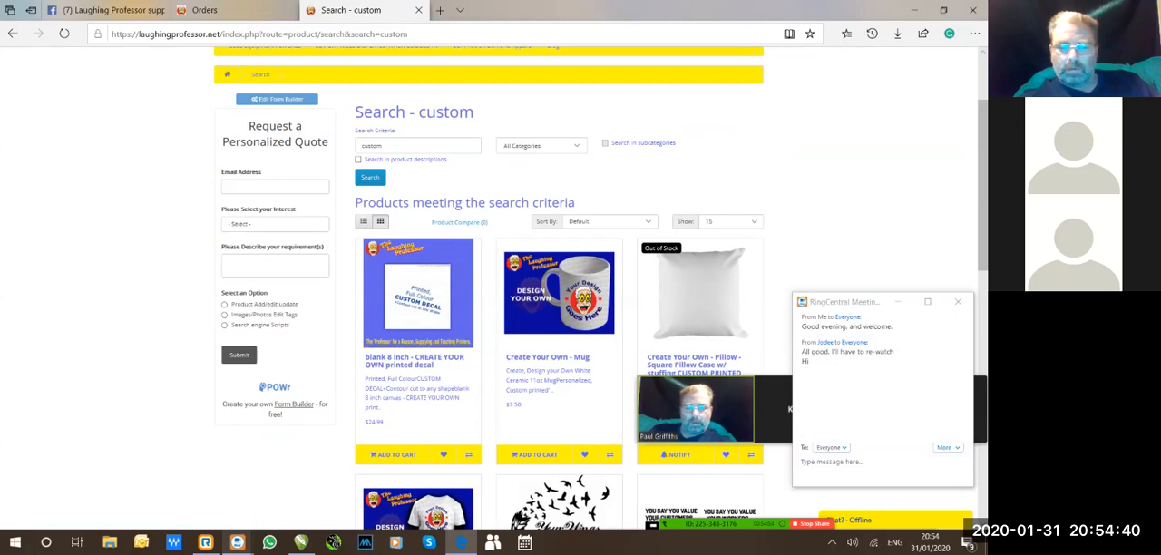
{"action": "scroll", "coordinate": [490, 272], "scroll_direction": "up", "scroll_amount": 1}
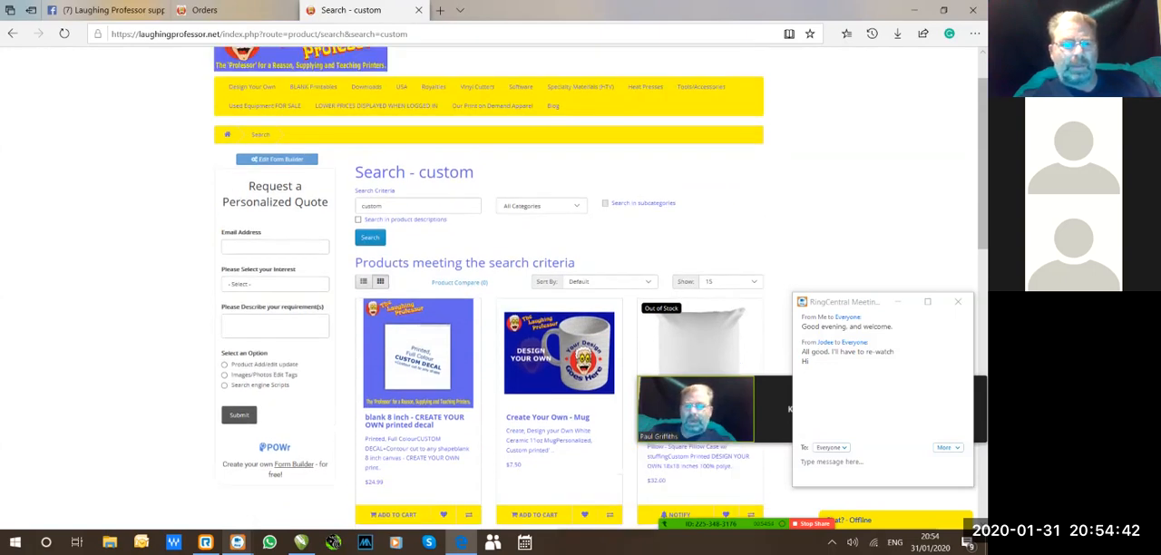
{"action": "scroll", "coordinate": [490, 287], "scroll_direction": "up", "scroll_amount": 1}
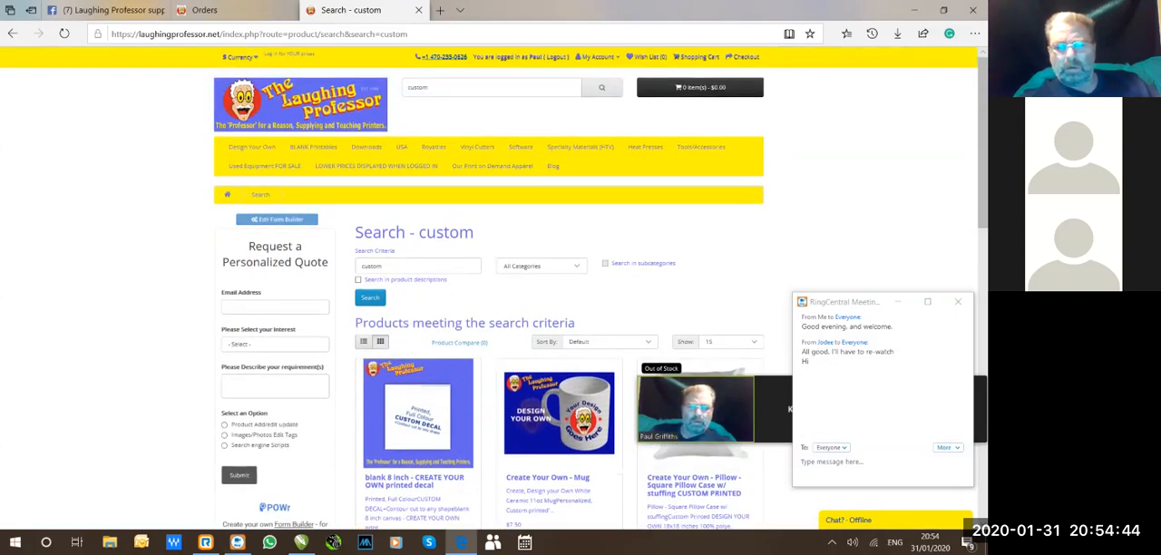
{"action": "scroll", "coordinate": [490, 286], "scroll_direction": "down", "scroll_amount": 3}
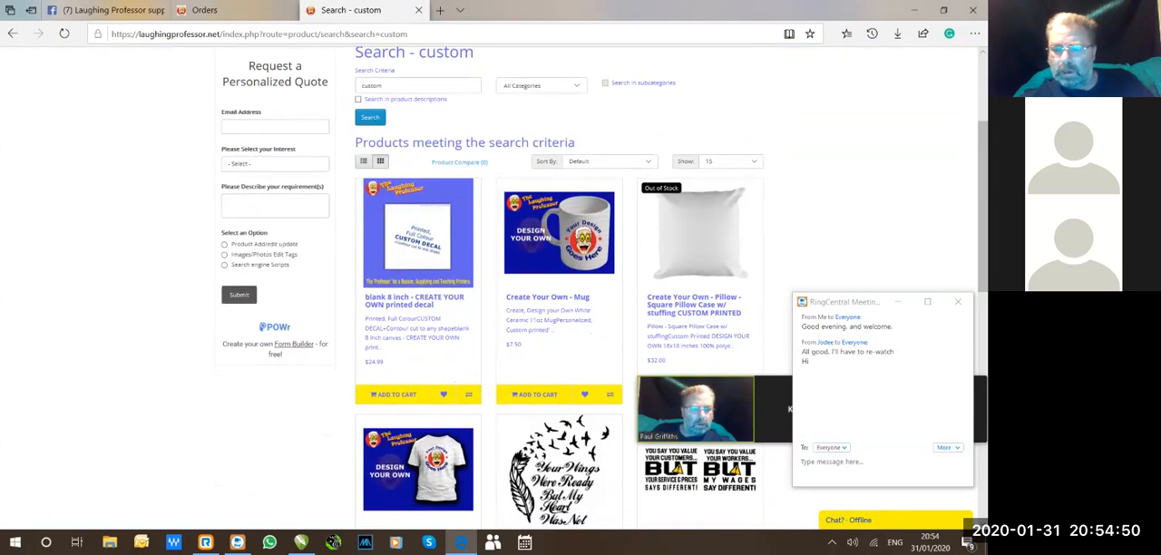
{"action": "mouse_move", "coordinate": [461, 541]}
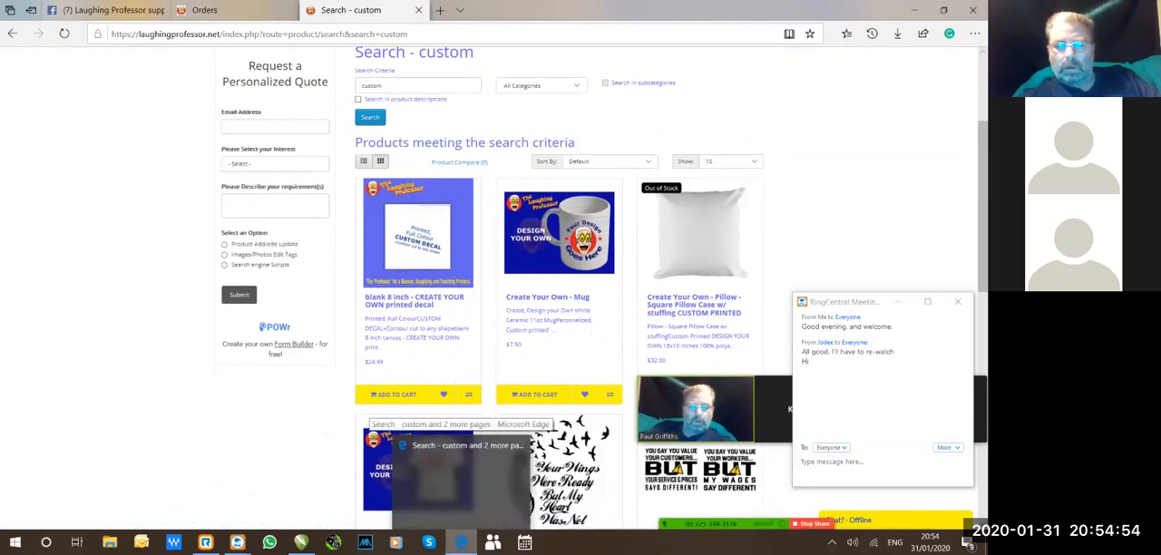
{"action": "left_click", "coordinate": [631, 398]}
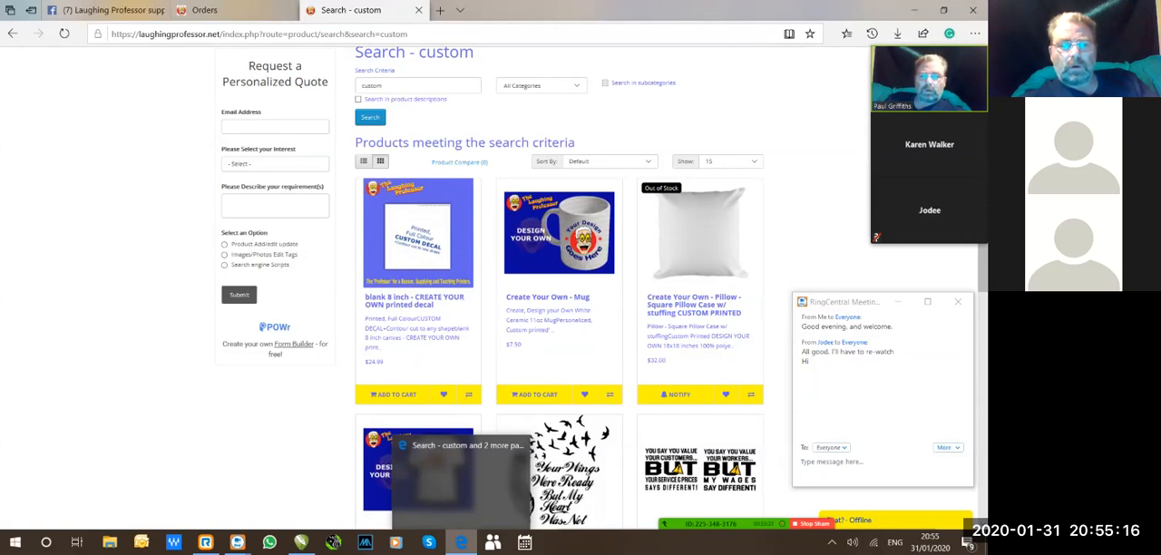
Open the blank 8 inch CREATE YOUR OWN printed decal product from the search results and review its description.
{"action": "scroll", "coordinate": [580, 291], "scroll_direction": "up", "scroll_amount": 3}
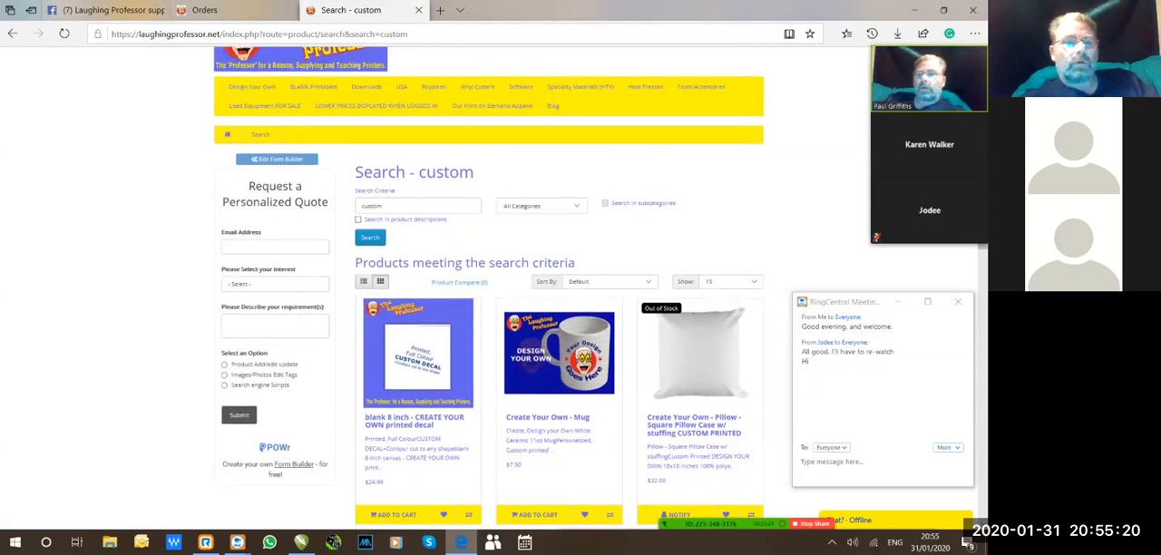
{"action": "scroll", "coordinate": [417, 293], "scroll_direction": "down", "scroll_amount": 1}
{"action": "left_click", "coordinate": [417, 293]}
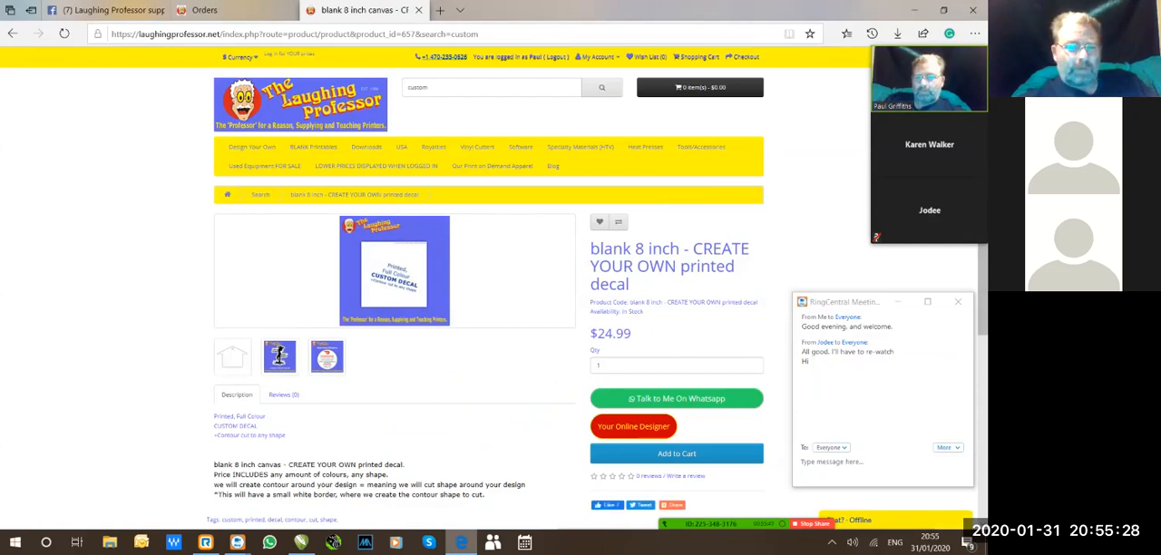
{"action": "scroll", "coordinate": [279, 355], "scroll_direction": "down", "scroll_amount": 1}
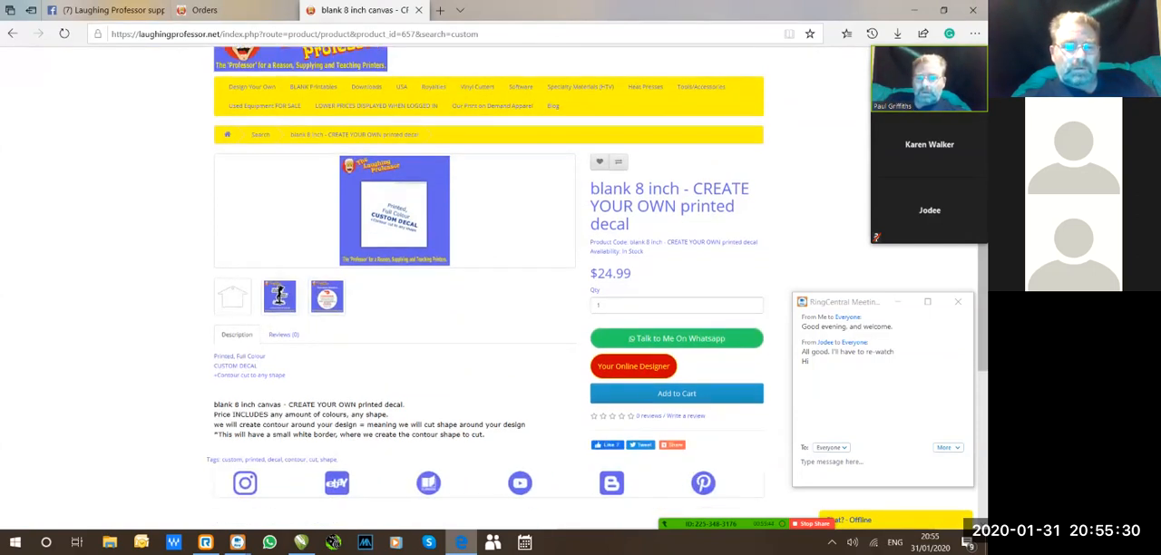
{"action": "scroll", "coordinate": [488, 290], "scroll_direction": "down", "scroll_amount": 1}
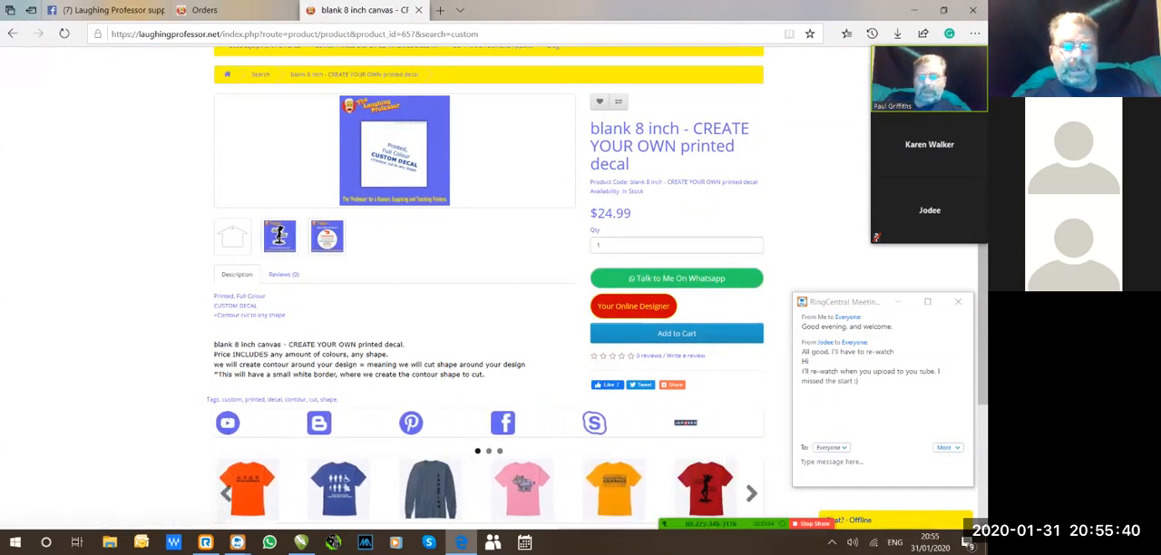
Switch to the custom 8in decal drawing in CorelDRAW X6 and force the unresponsive program to close.
{"action": "mouse_move", "coordinate": [301, 543]}
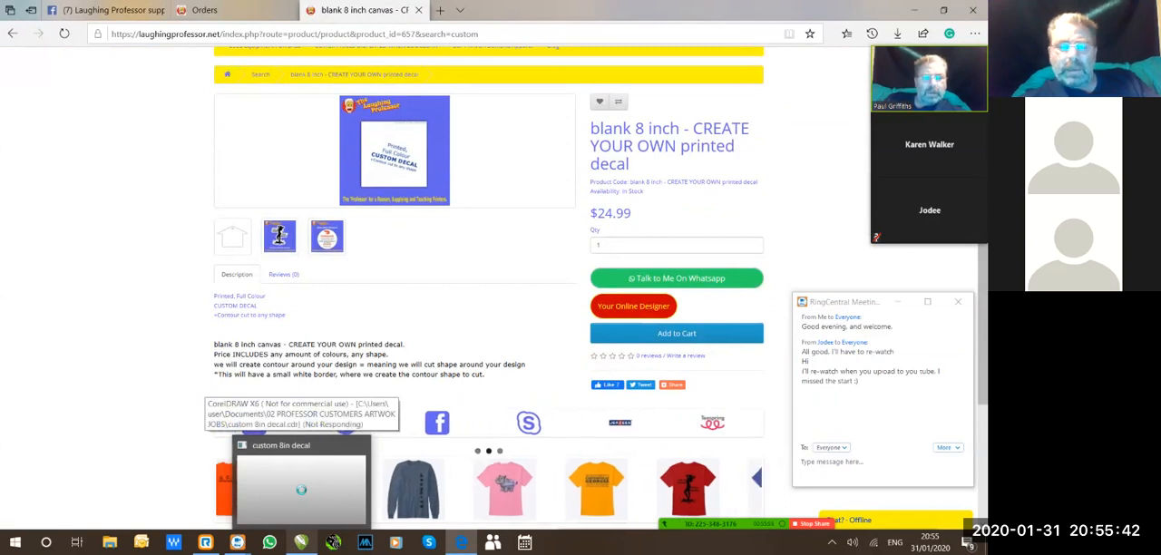
{"action": "left_click", "coordinate": [301, 489]}
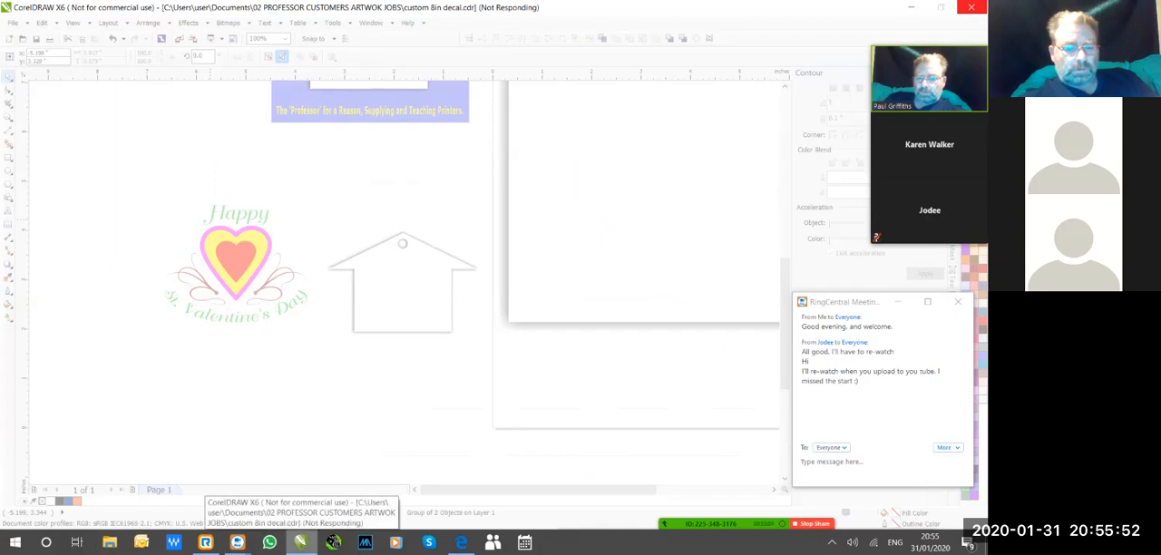
{"action": "left_click", "coordinate": [972, 7]}
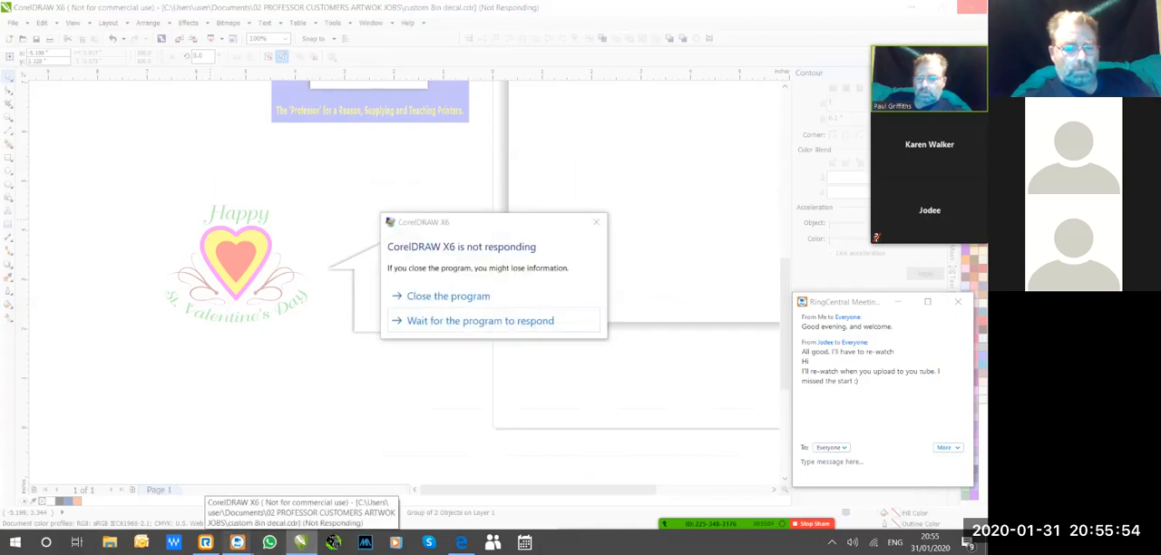
{"action": "left_click", "coordinate": [448, 296]}
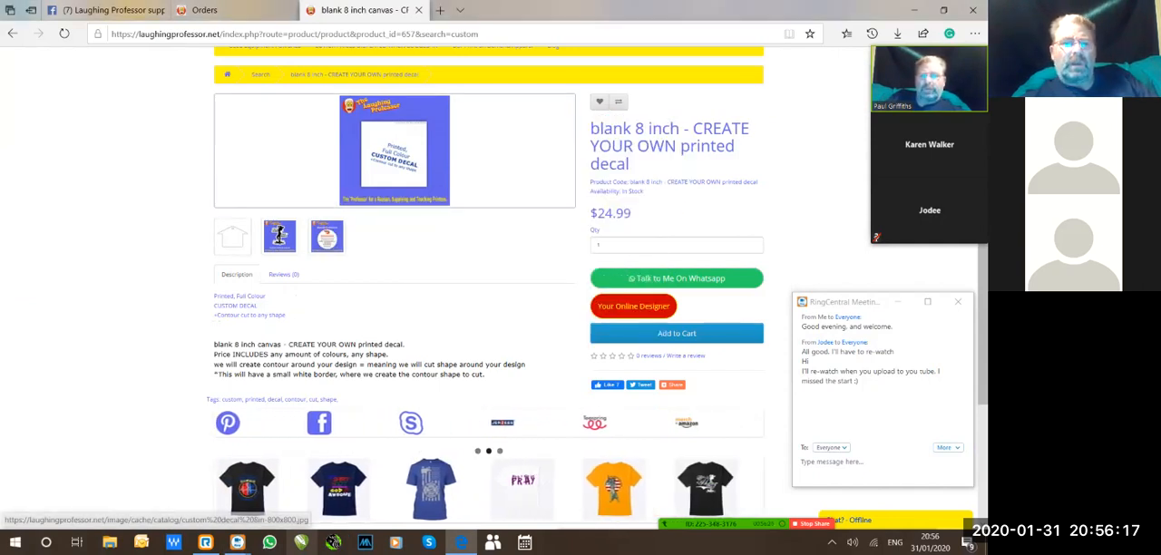
Leave the decal product page and return to the keychain order in the store admin.
{"action": "scroll", "coordinate": [489, 273], "scroll_direction": "up", "scroll_amount": 2}
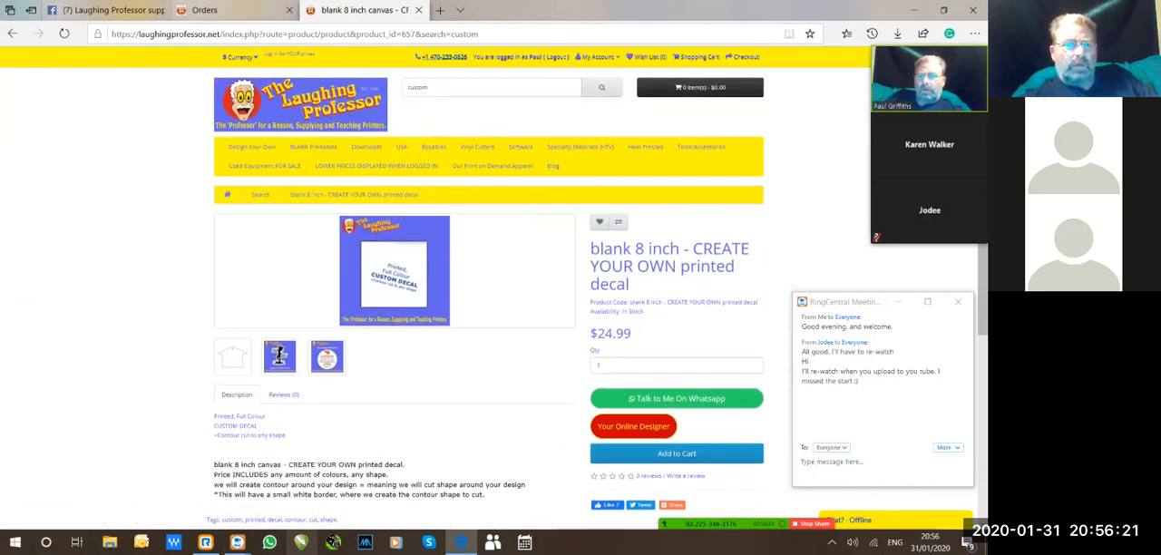
{"action": "left_click", "coordinate": [204, 10]}
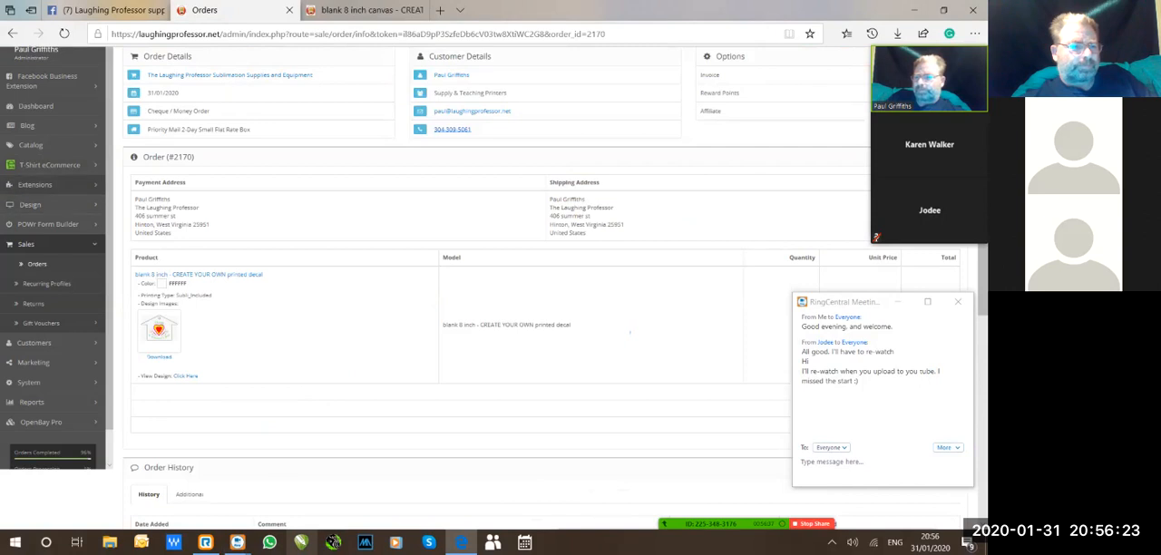
Open the store's product list and filter it by the product name "blank 8 inch - CREATE YOUR OWN printed decal".
{"action": "left_click", "coordinate": [32, 145]}
{"action": "left_click", "coordinate": [35, 185]}
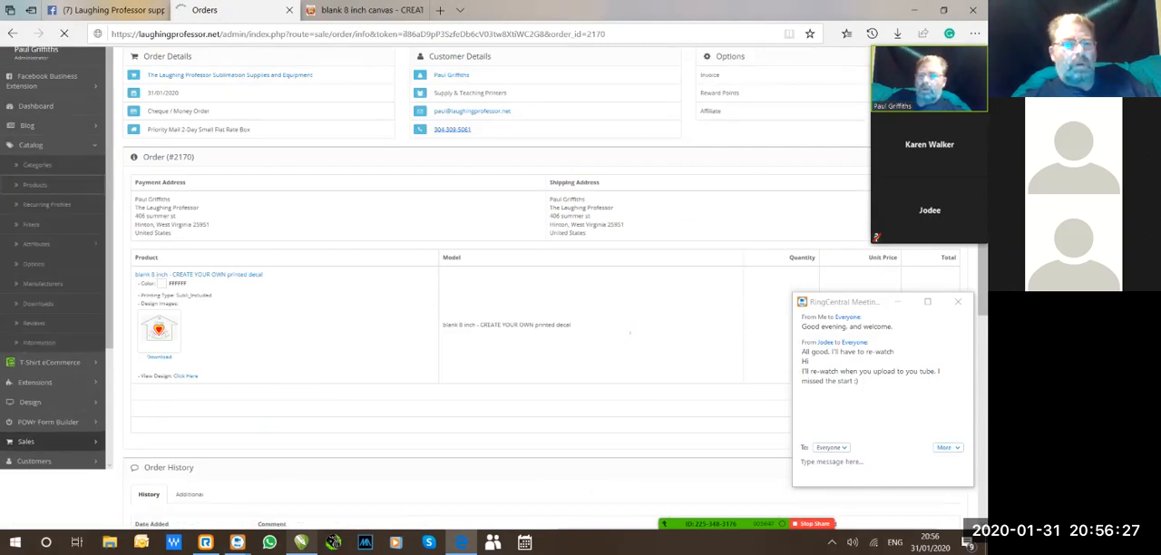
{"action": "left_click", "coordinate": [185, 169]}
{"action": "type", "text": "klank"}
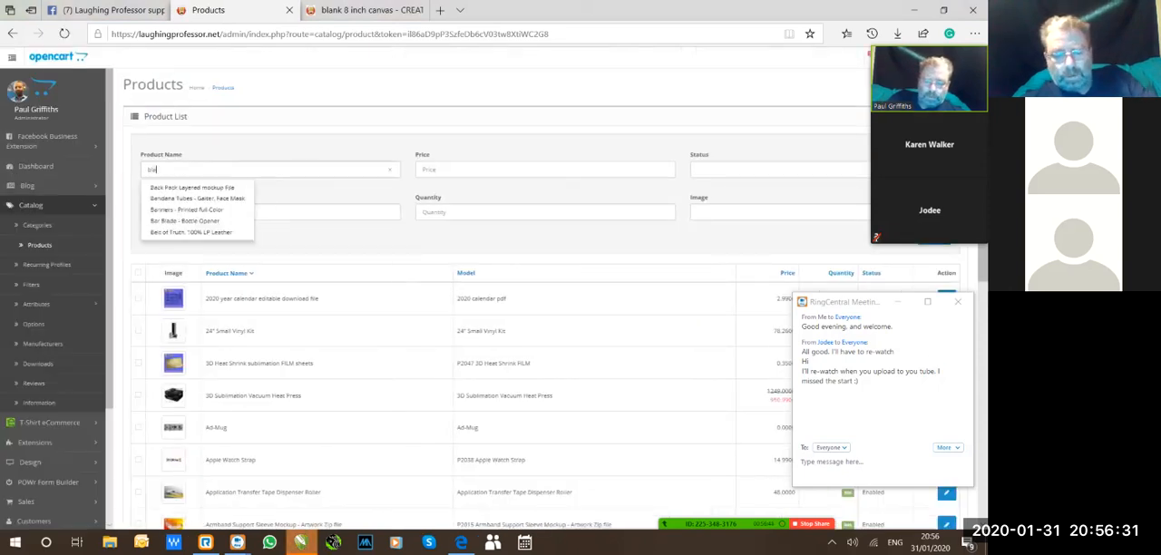
{"action": "left_click", "coordinate": [214, 187]}
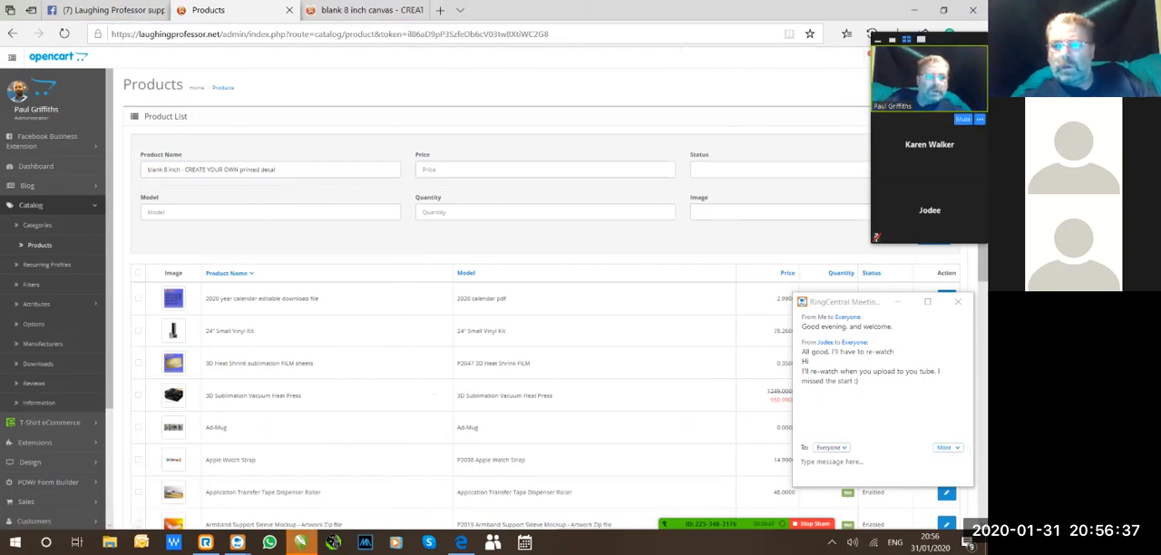
{"action": "left_click_drag", "start_coordinate": [888, 40], "coordinate": [980, 141]}
{"action": "left_click", "coordinate": [934, 236]}
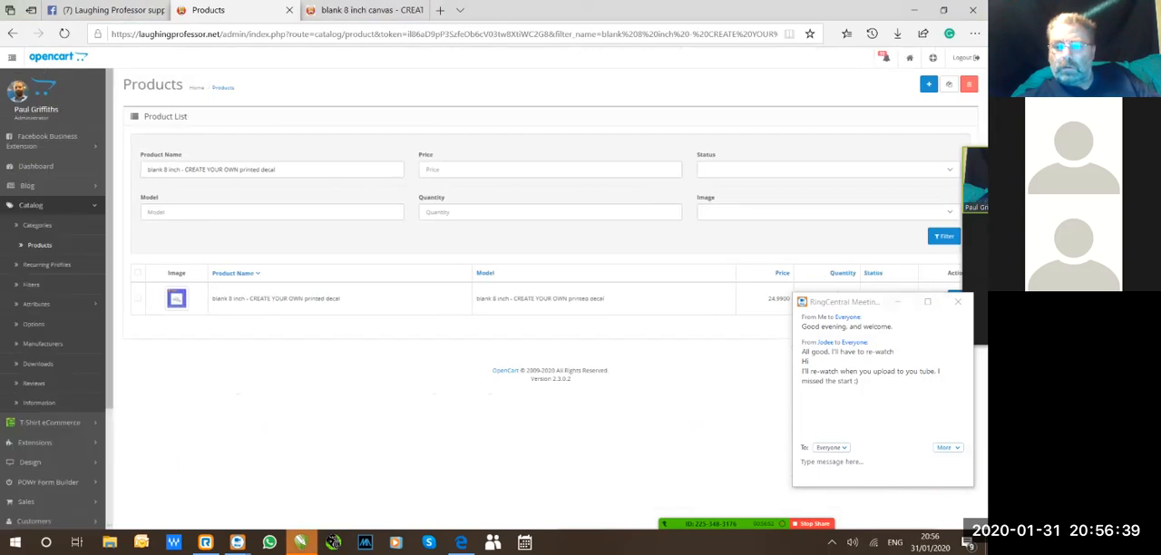
Open the filtered decal product for editing and look through its General, Data, Links and T-Shirt eCommerce settings.
{"action": "left_click", "coordinate": [853, 302]}
{"action": "left_click_drag", "start_coordinate": [853, 302], "coordinate": [864, 356]}
{"action": "left_click", "coordinate": [955, 298]}
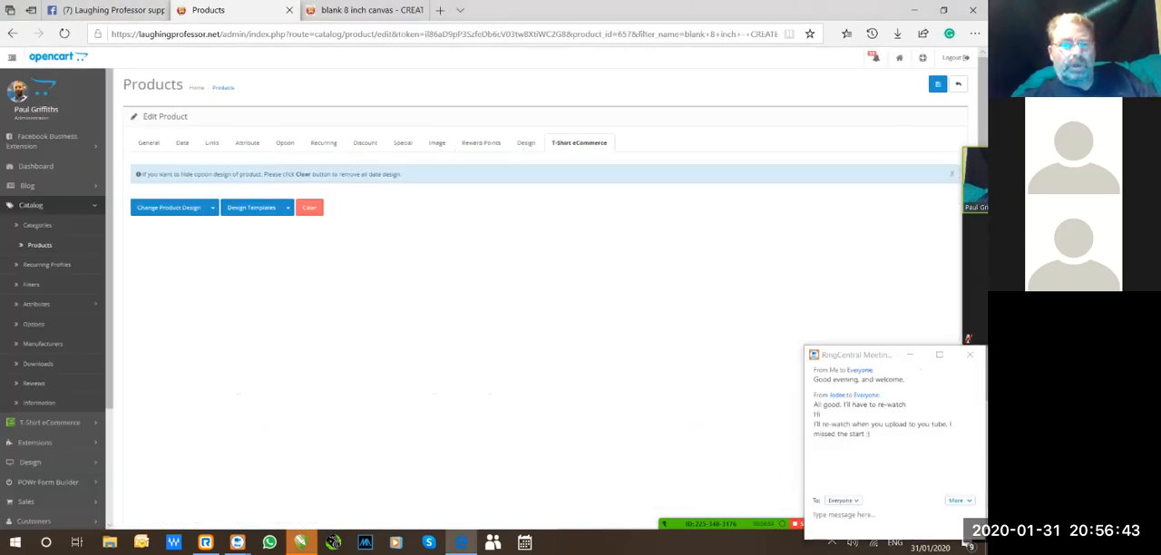
{"action": "left_click", "coordinate": [149, 142]}
{"action": "left_click", "coordinate": [182, 142]}
{"action": "left_click", "coordinate": [212, 142]}
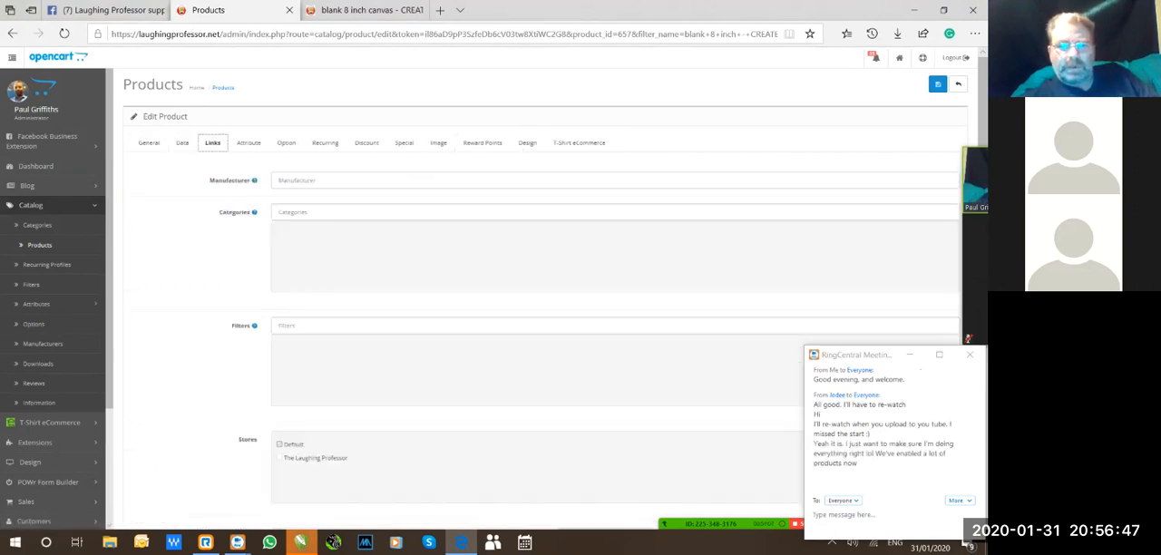
{"action": "left_click", "coordinate": [579, 143]}
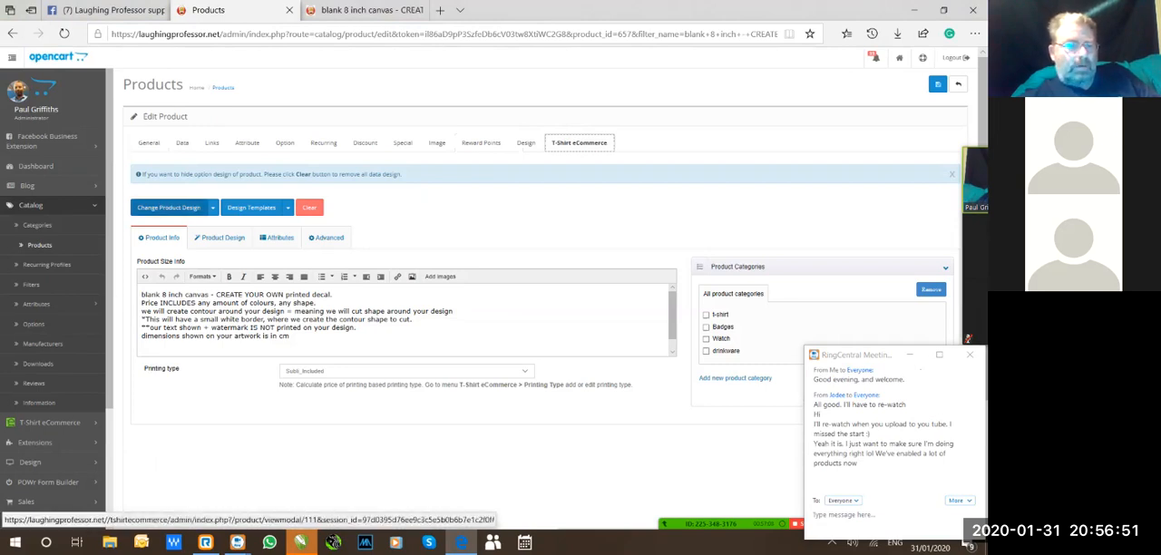
Review the options for changing the product design and the design area setup of the Keychain 3x2in House shape view.
{"action": "left_click", "coordinate": [212, 207]}
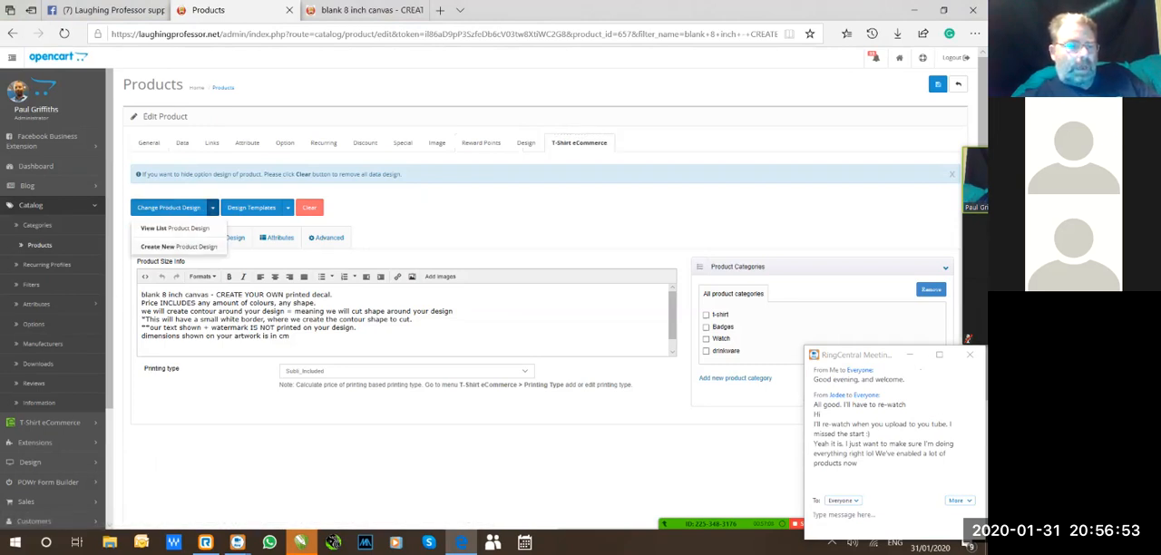
{"action": "key", "text": "ctrl"}
{"action": "key", "text": "ctrl"}
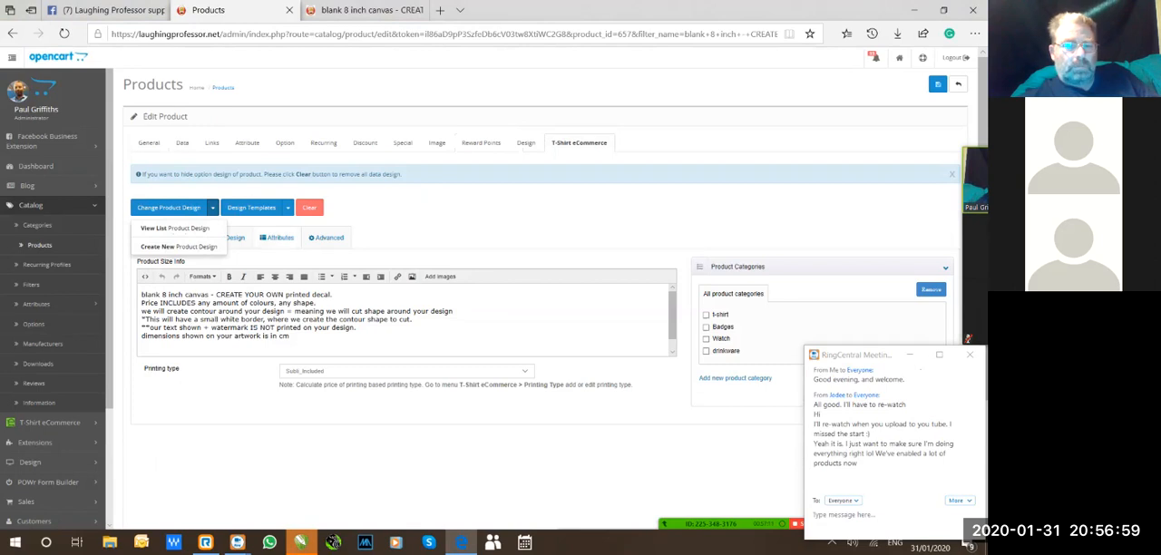
{"action": "left_click", "coordinate": [213, 207]}
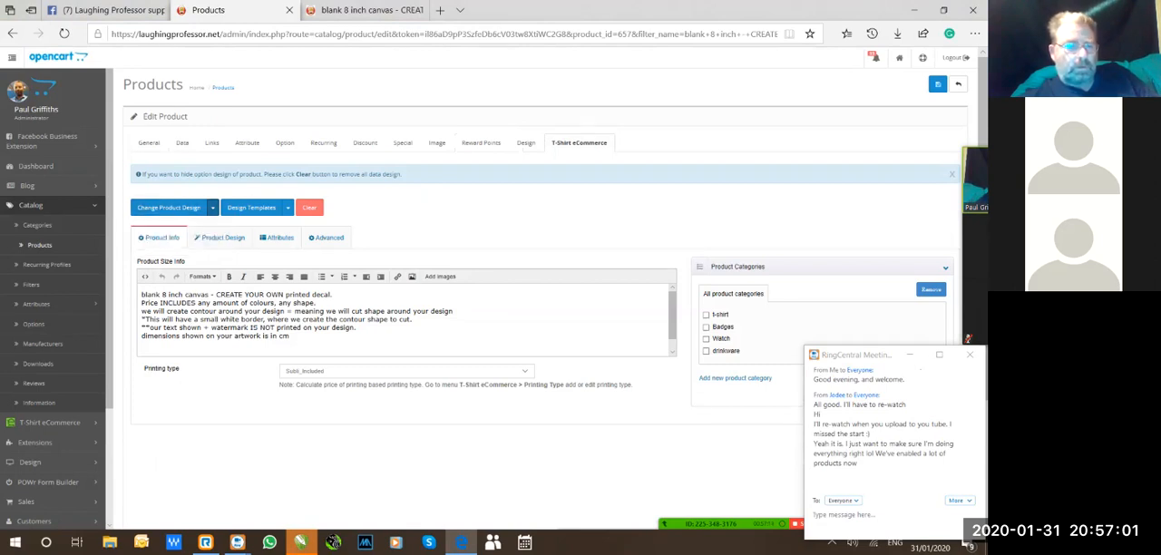
{"action": "left_click", "coordinate": [219, 237]}
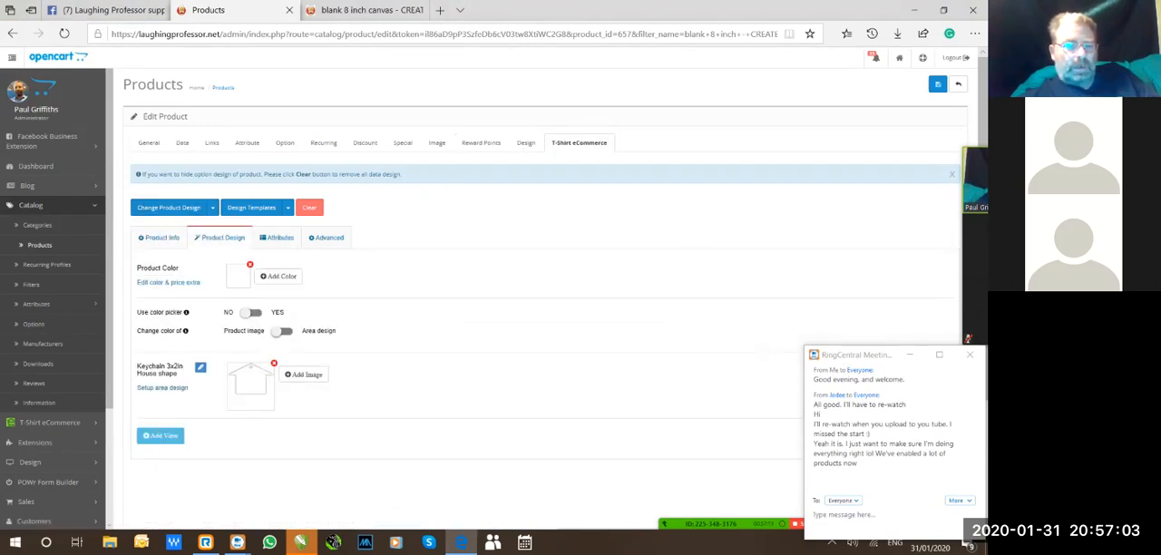
{"action": "scroll", "coordinate": [545, 272], "scroll_direction": "down", "scroll_amount": 2}
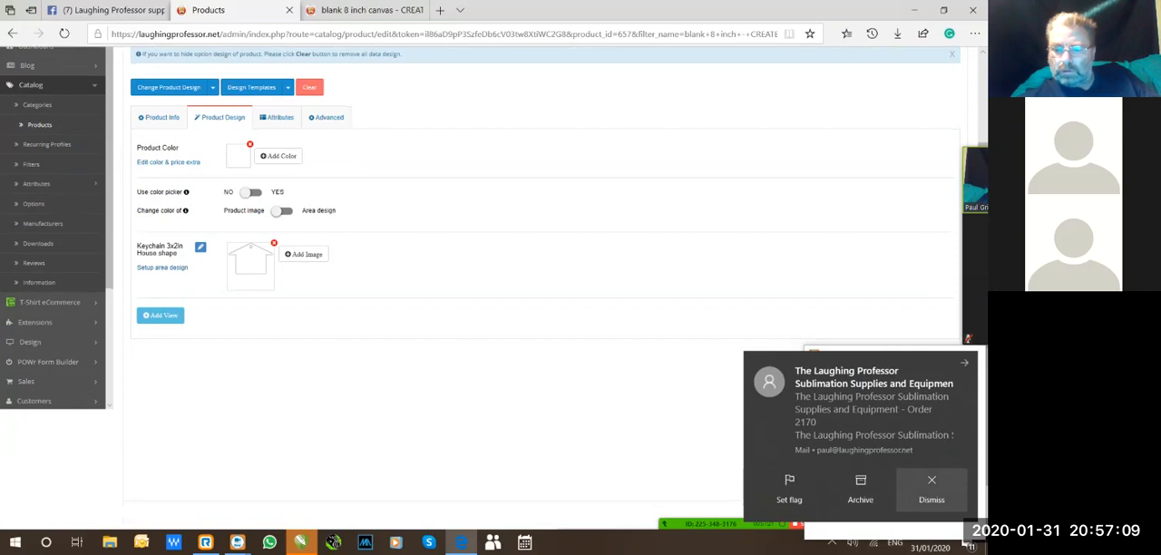
{"action": "left_click", "coordinate": [931, 490]}
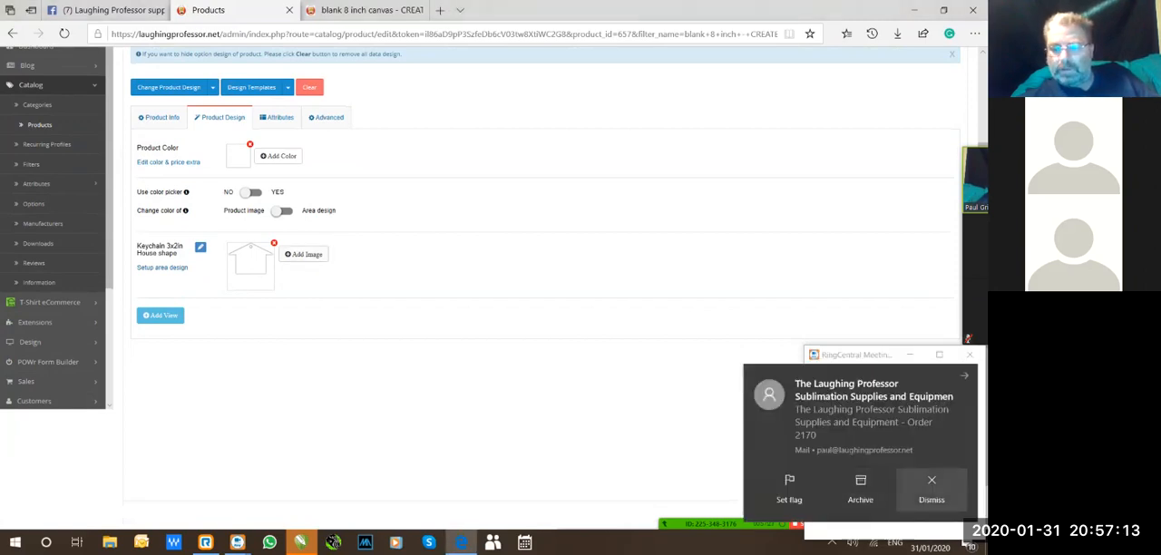
{"action": "left_click", "coordinate": [931, 489]}
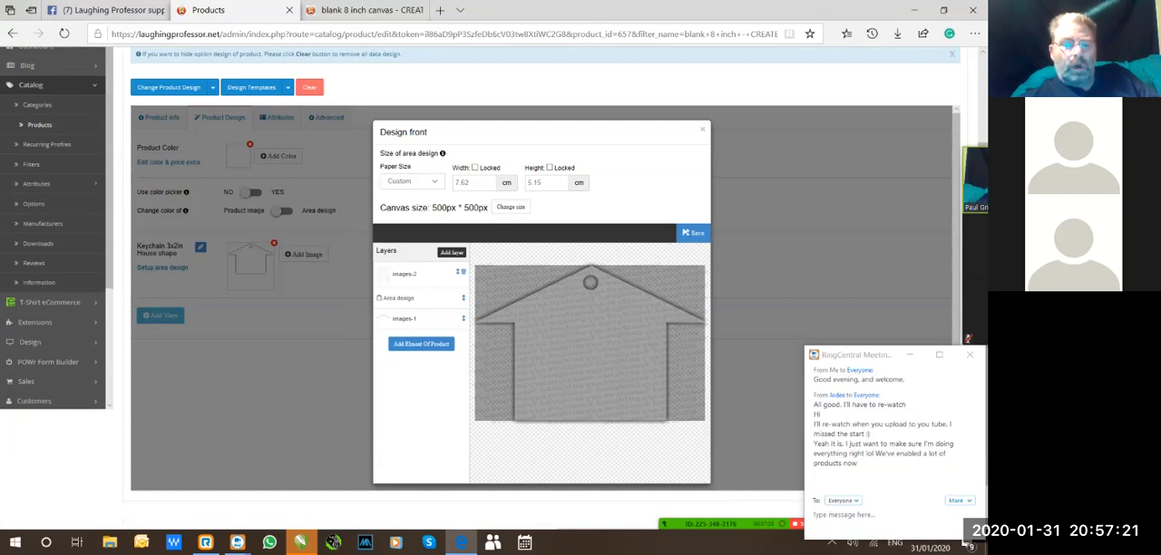
{"action": "key", "text": "Escape"}
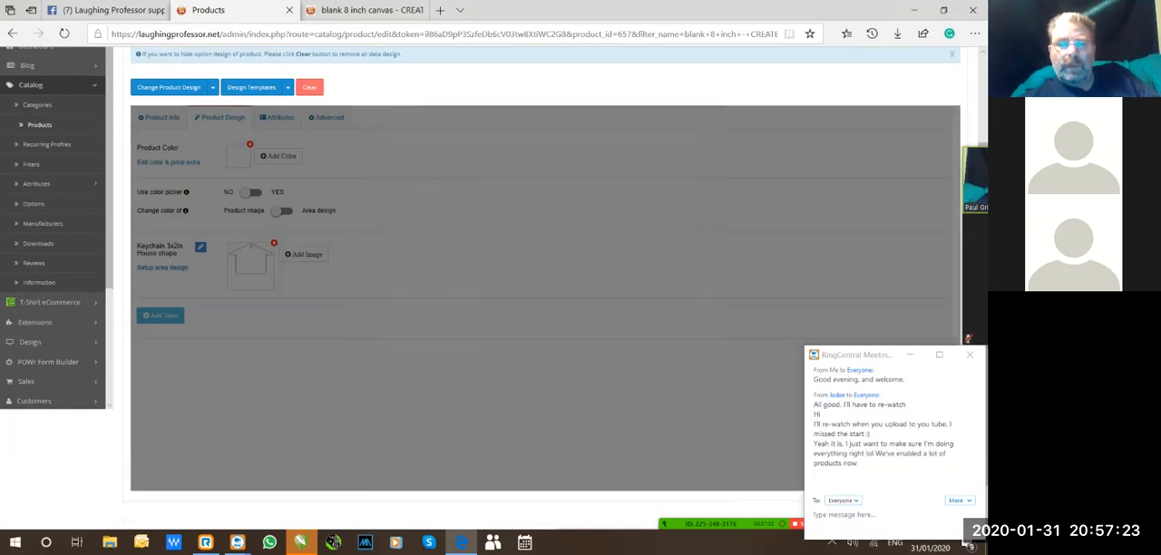
{"action": "scroll", "coordinate": [938, 84], "scroll_direction": "up", "scroll_amount": 3}
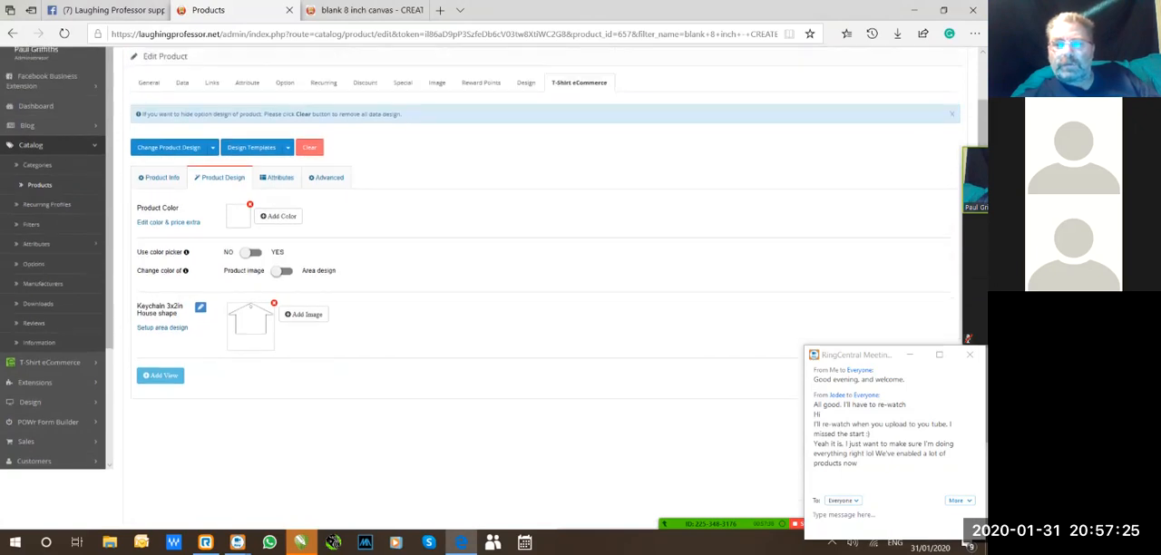
Save the decal product and load its online designer from the storefront product page.
{"action": "left_click", "coordinate": [937, 83]}
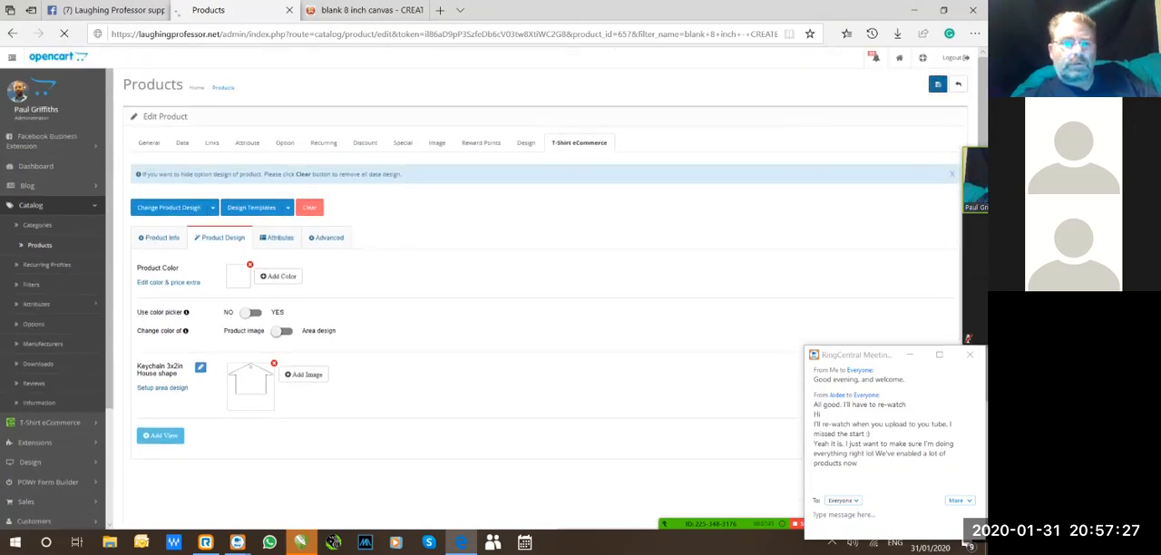
{"action": "left_click", "coordinate": [372, 10]}
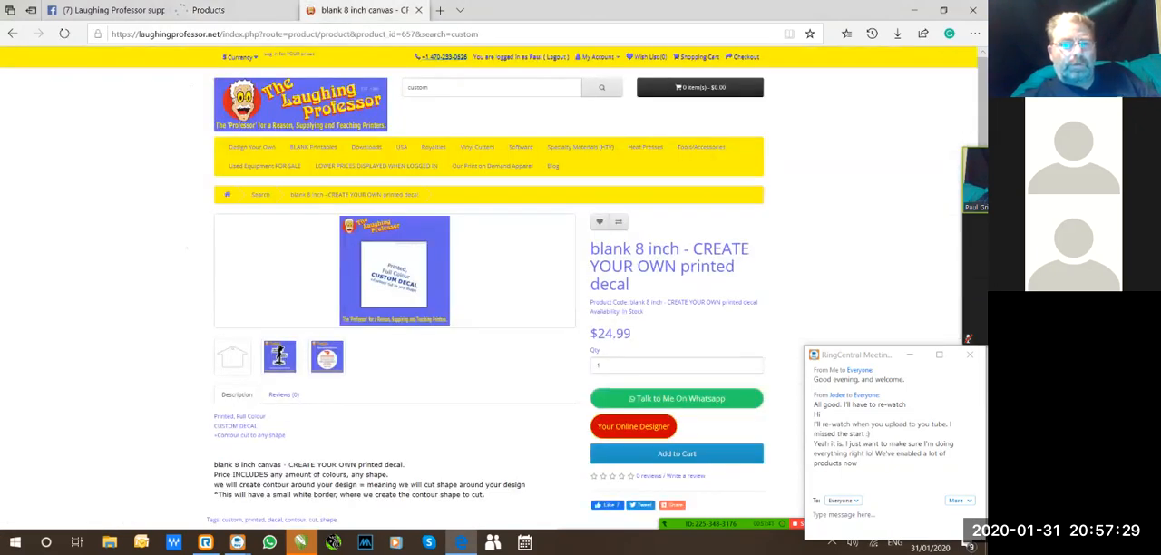
{"action": "scroll", "coordinate": [279, 356], "scroll_direction": "down", "scroll_amount": 2}
{"action": "left_click", "coordinate": [633, 306]}
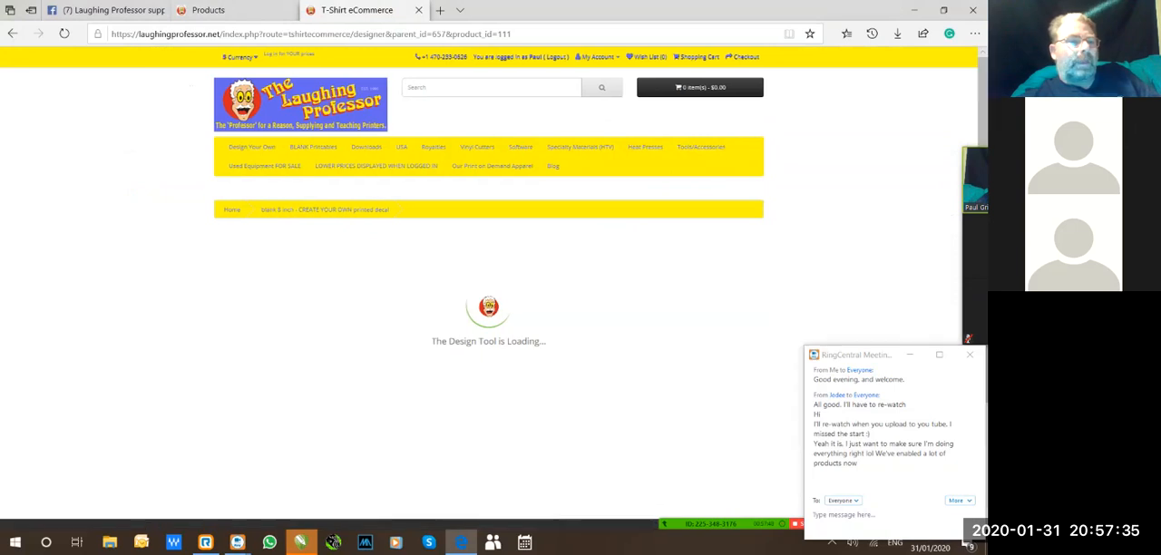
{"action": "left_click", "coordinate": [232, 10]}
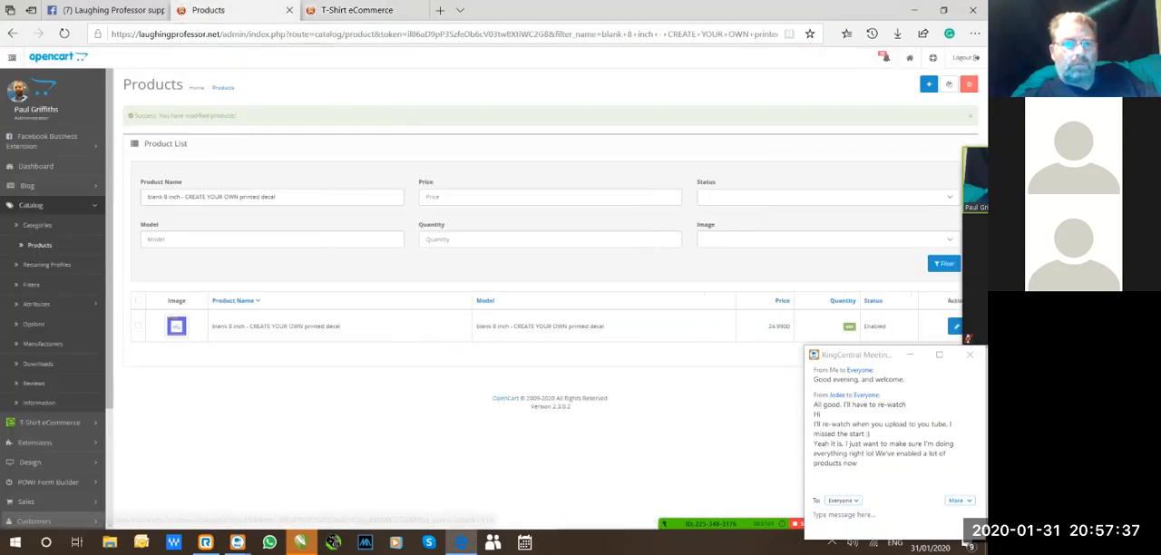
{"action": "left_click", "coordinate": [358, 10]}
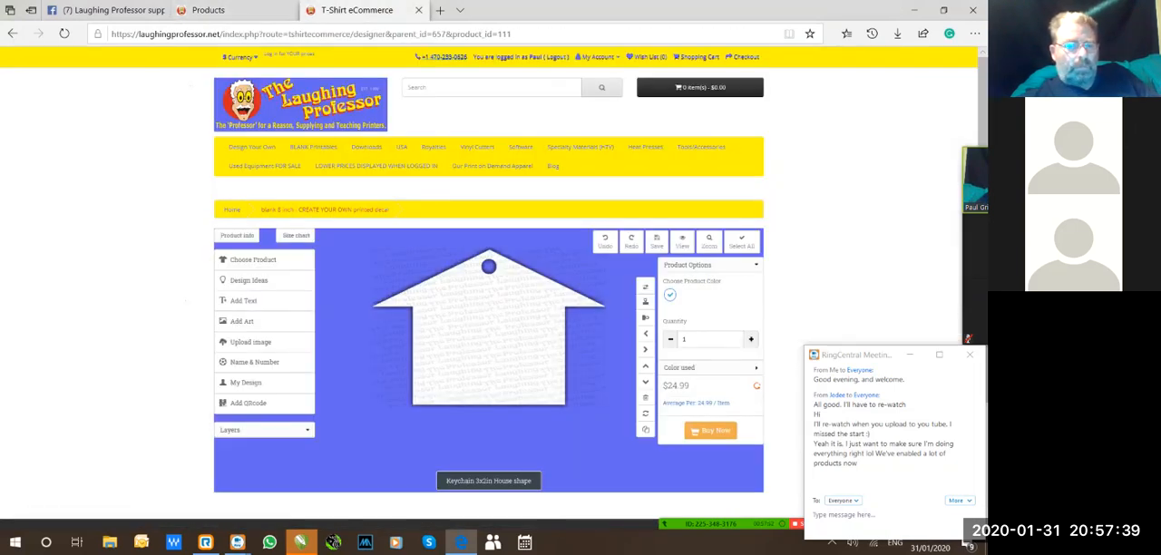
Return to the decal's storefront product page and review its images, description and purchase options.
{"action": "left_click", "coordinate": [324, 210]}
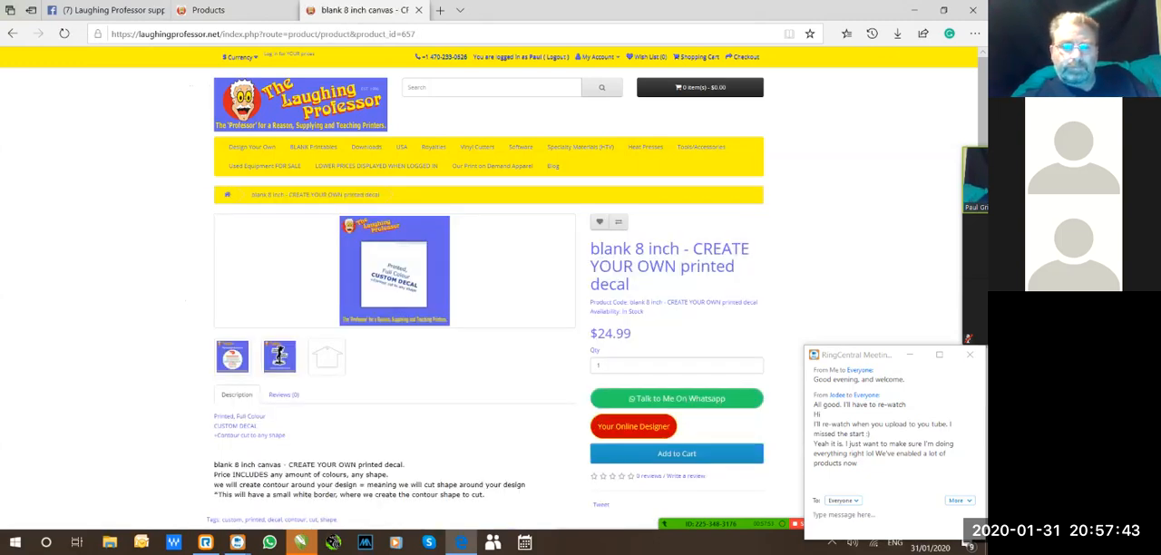
{"action": "scroll", "coordinate": [490, 290], "scroll_direction": "down", "scroll_amount": 2}
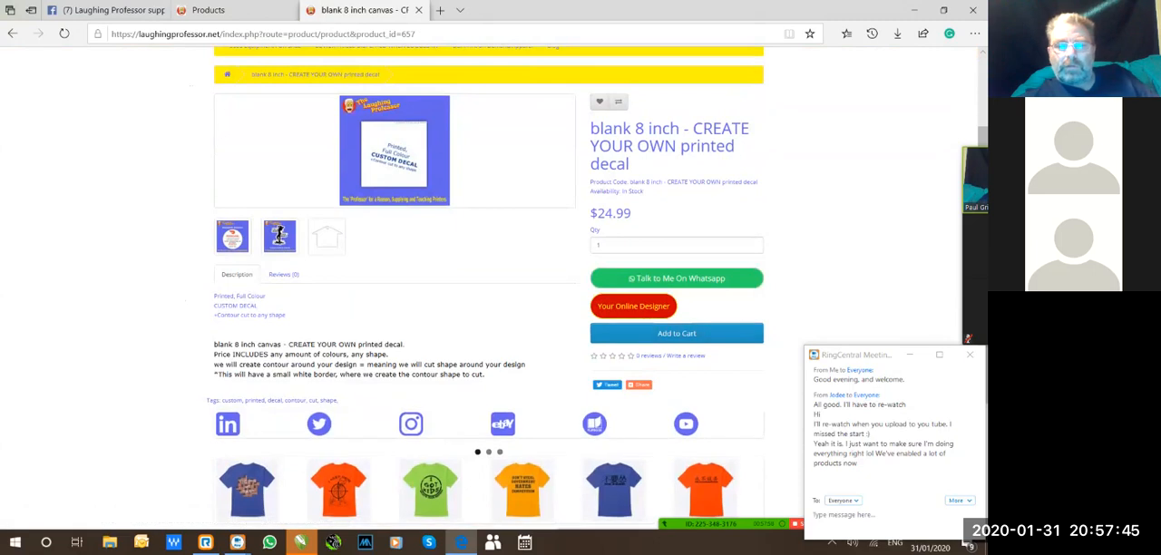
{"action": "scroll", "coordinate": [490, 290], "scroll_direction": "up", "scroll_amount": 2}
{"action": "scroll", "coordinate": [489, 290], "scroll_direction": "down", "scroll_amount": 2}
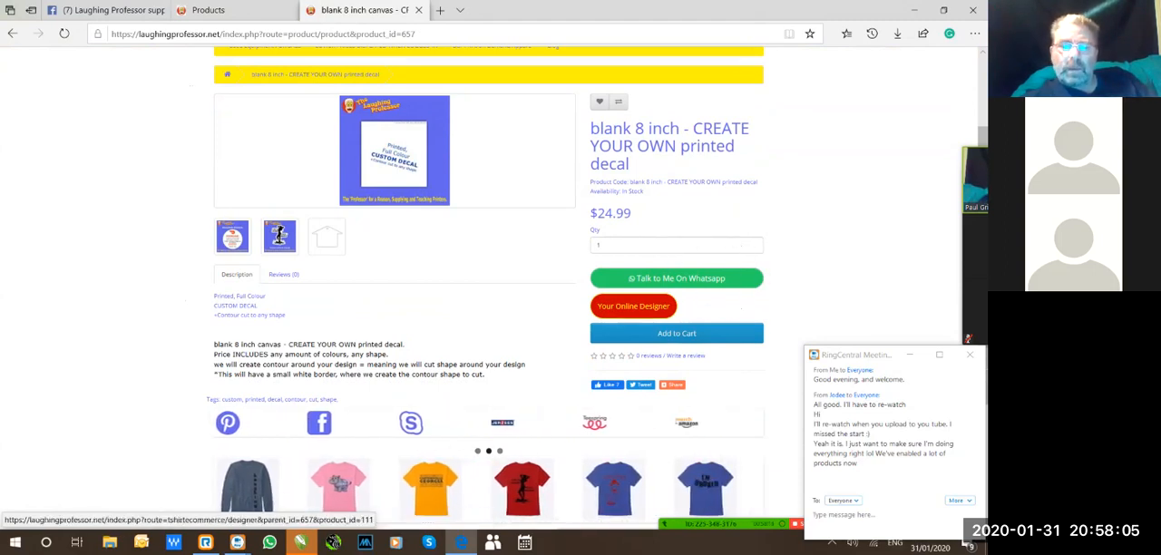
{"action": "key", "text": "ctrl"}
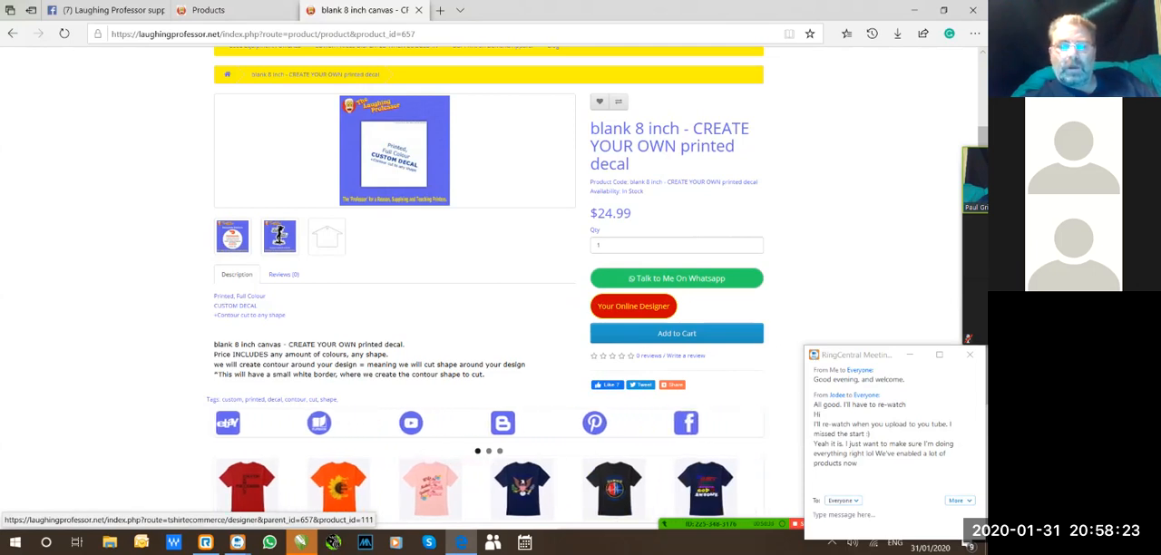
Reopen the online designer for the decal product and read its size chart and product info.
{"action": "left_click", "coordinate": [633, 306]}
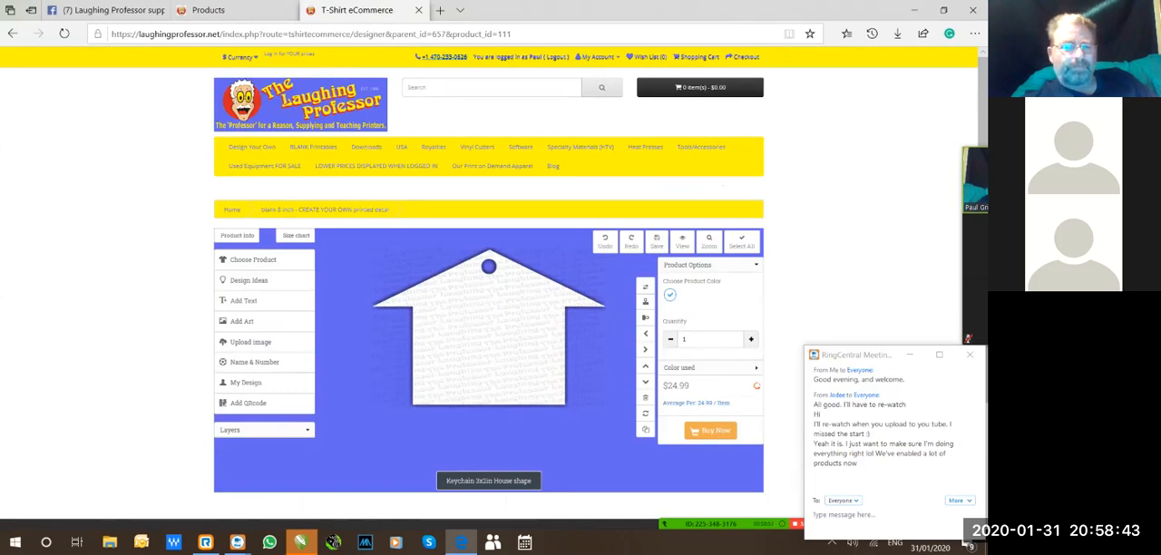
{"action": "scroll", "coordinate": [489, 290], "scroll_direction": "down", "scroll_amount": 2}
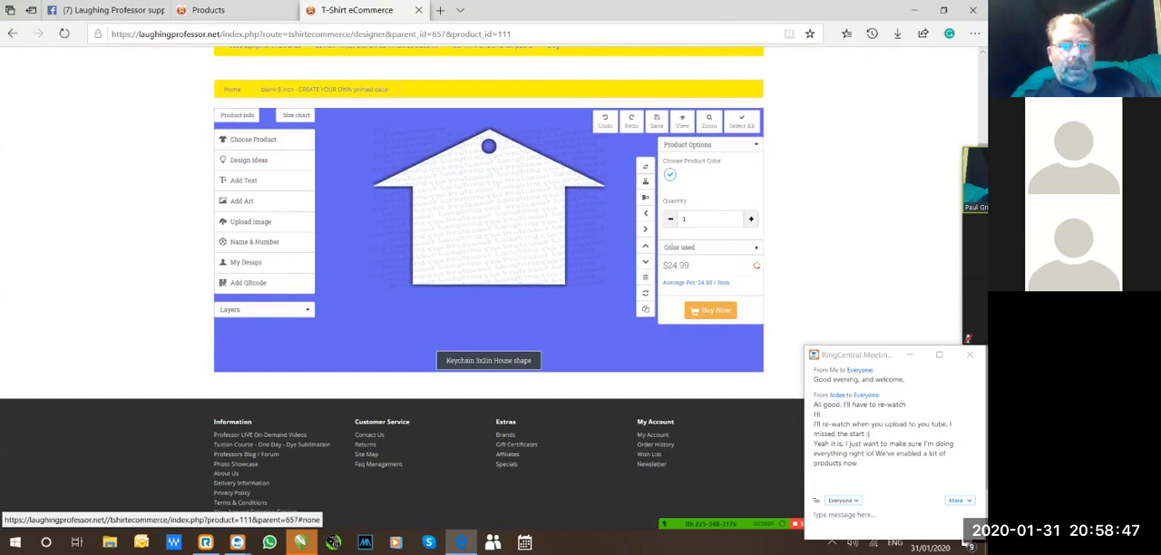
{"action": "left_click", "coordinate": [295, 115]}
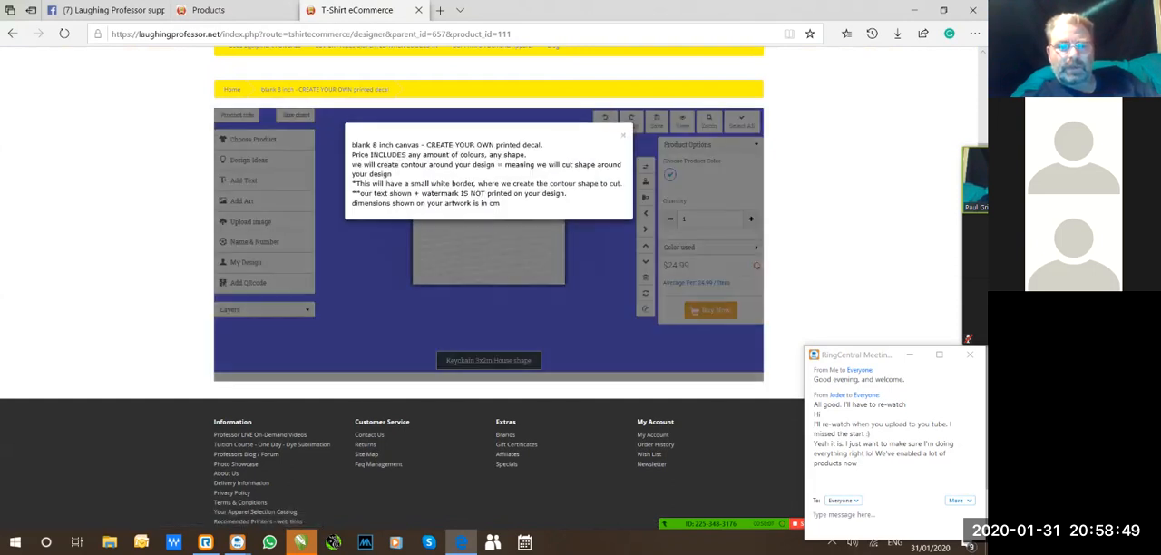
{"action": "left_click", "coordinate": [623, 135]}
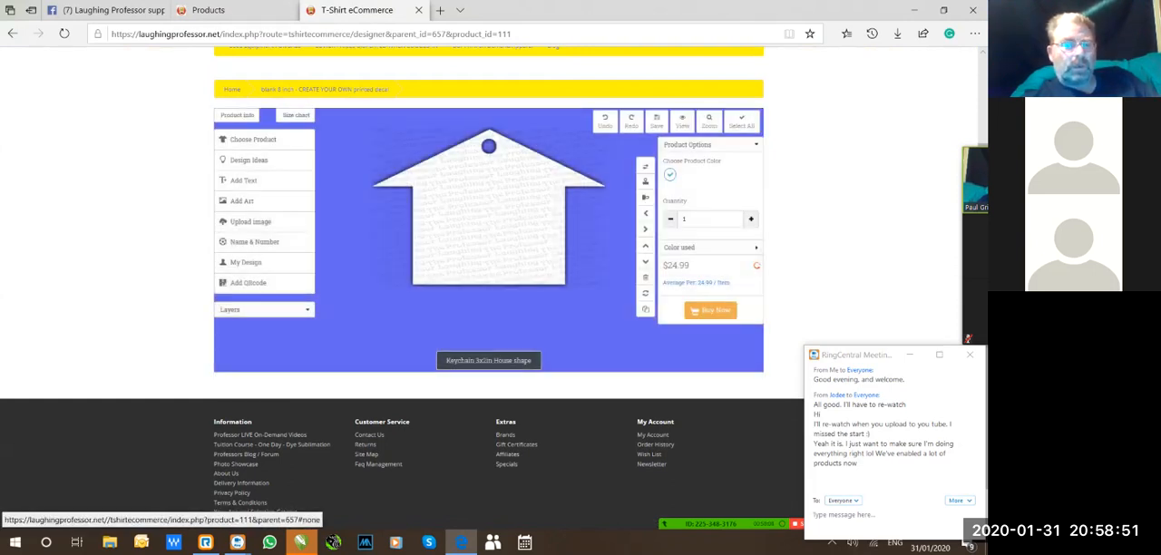
{"action": "left_click", "coordinate": [237, 115]}
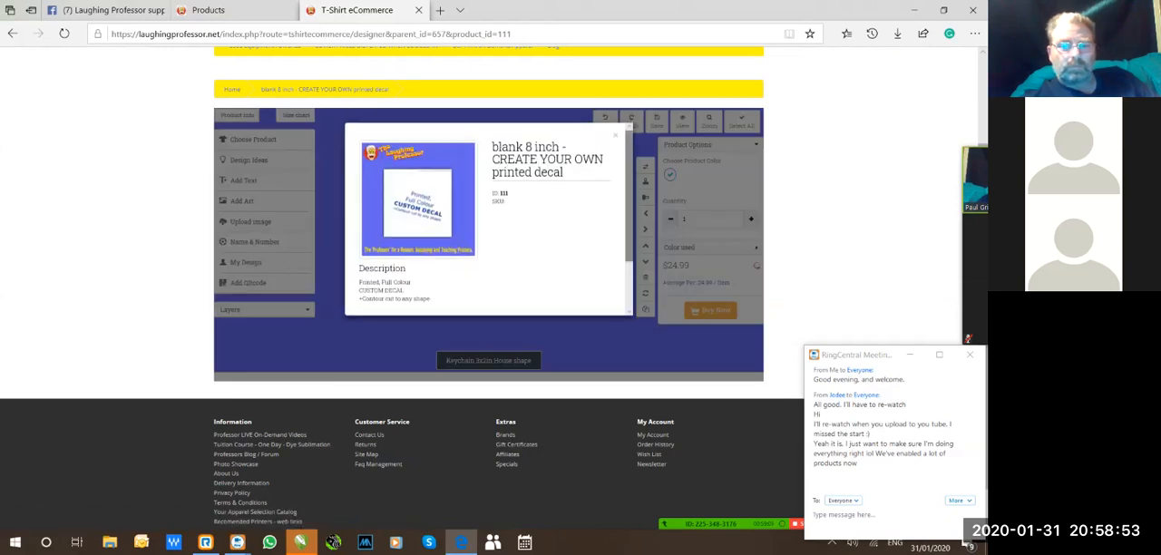
{"action": "left_click", "coordinate": [615, 135]}
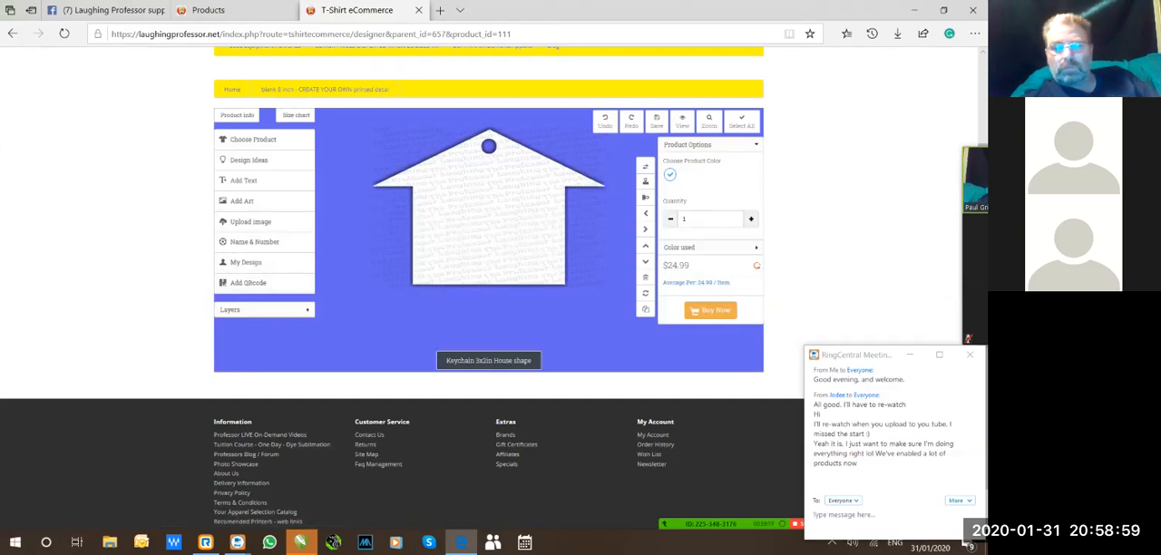
Switch to CorelDRAW X6 and open the Auto-Backup file of the decal drawing.
{"action": "scroll", "coordinate": [491, 70], "scroll_direction": "up", "scroll_amount": 3}
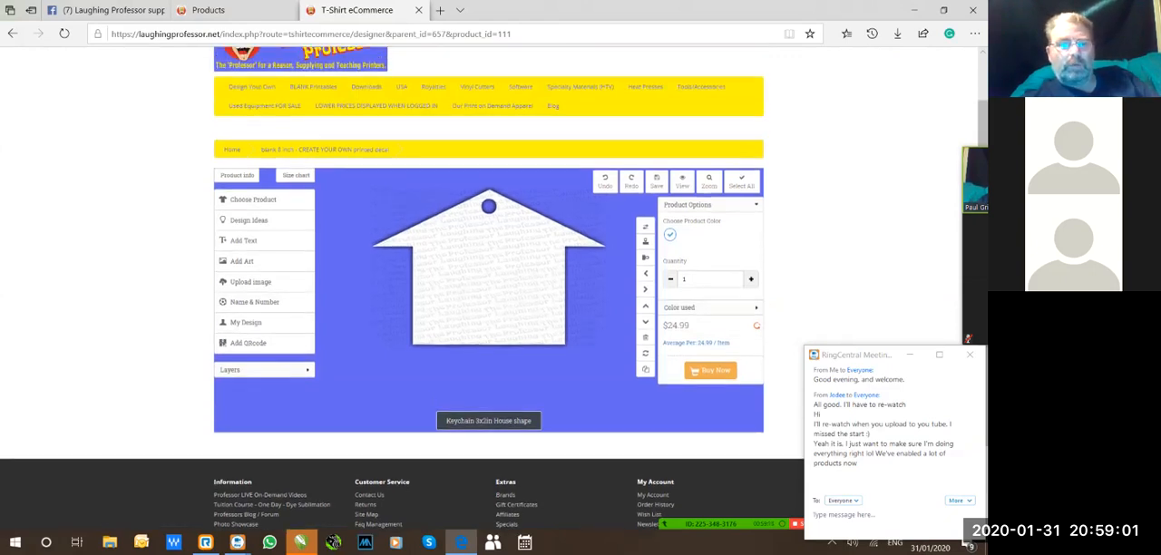
{"action": "scroll", "coordinate": [491, 70], "scroll_direction": "down", "scroll_amount": 1}
{"action": "scroll", "coordinate": [491, 70], "scroll_direction": "down", "scroll_amount": 1}
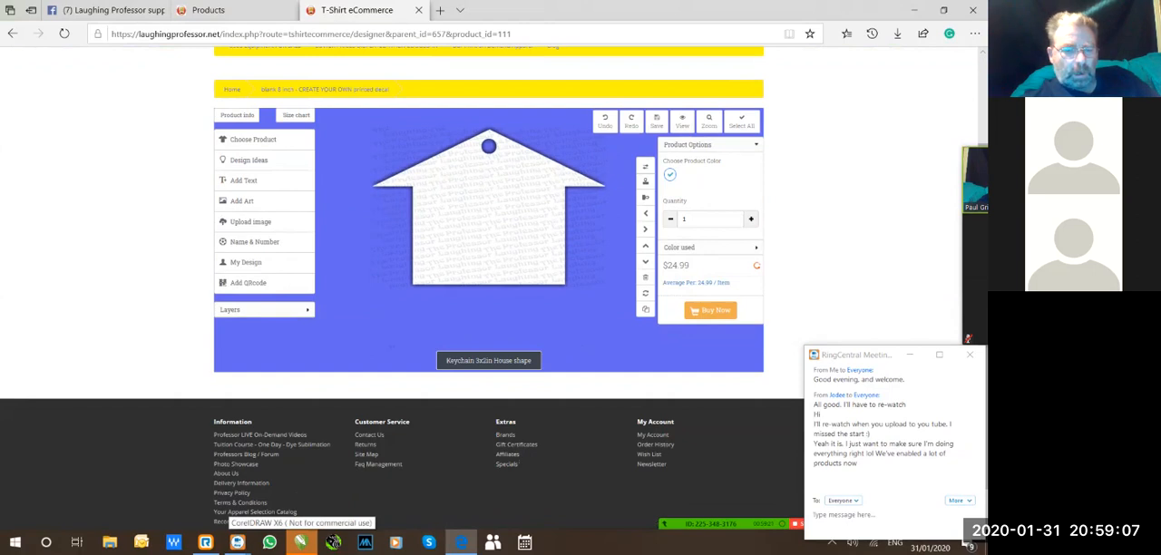
{"action": "left_click", "coordinate": [300, 541]}
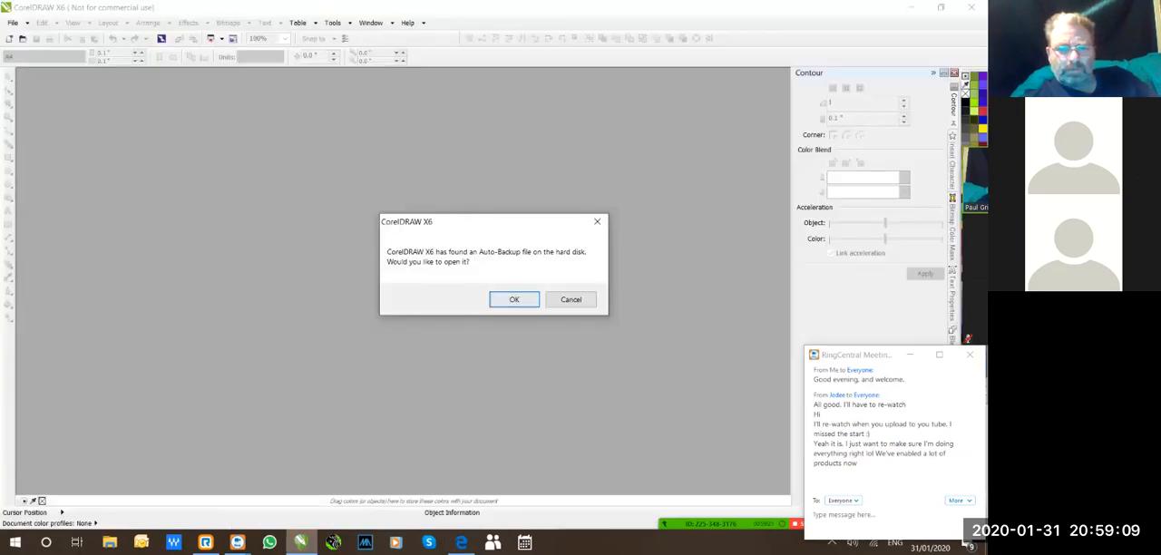
{"action": "left_click", "coordinate": [514, 299]}
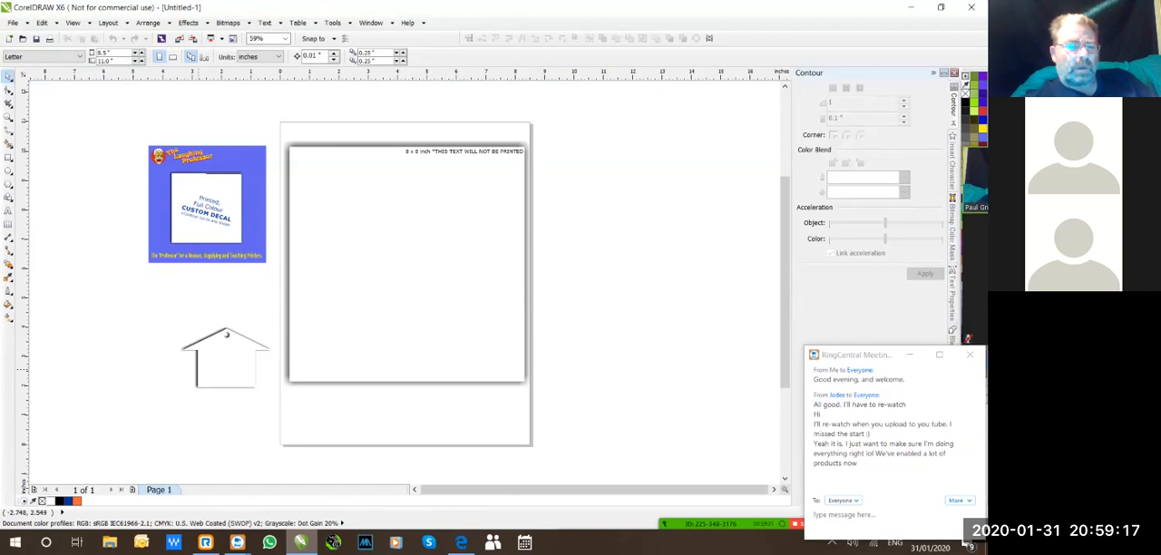
Zoom in on the house keychain shape at 200% and move it about 0.5 inch further from the page.
{"action": "left_click", "coordinate": [227, 335]}
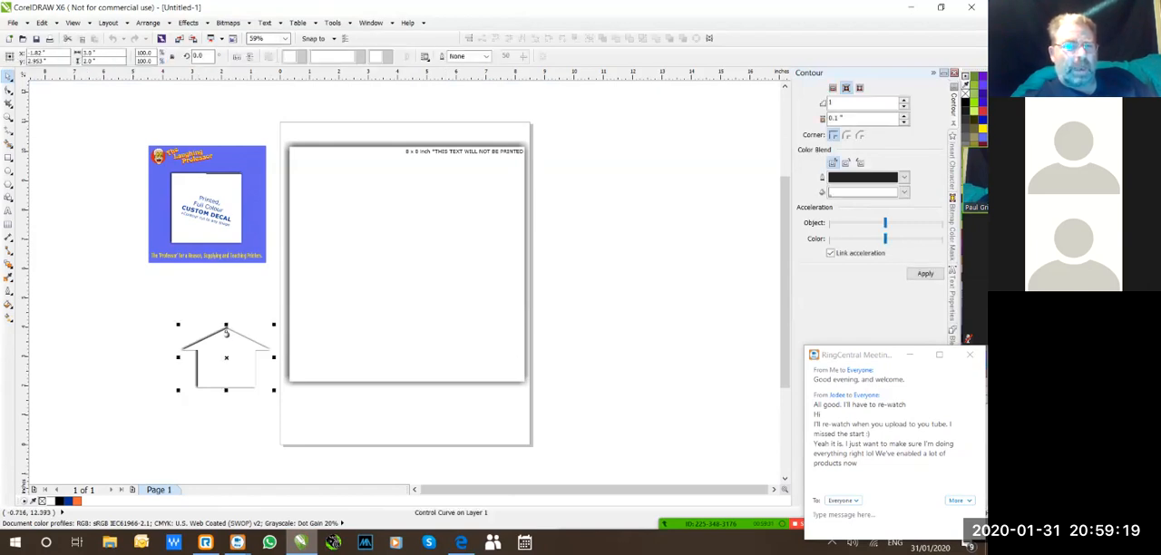
{"action": "left_click", "coordinate": [285, 38]}
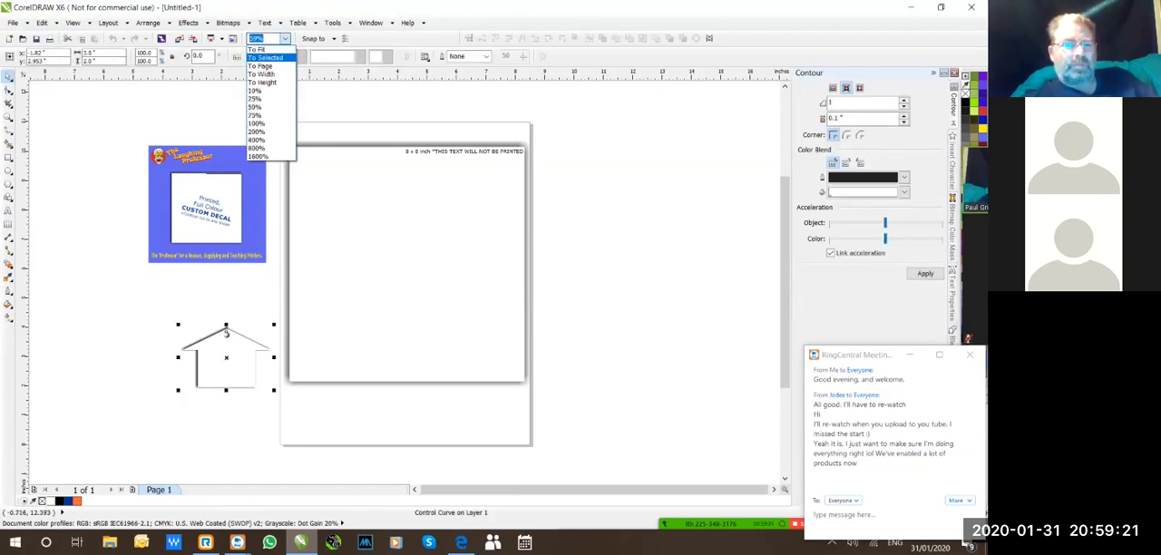
{"action": "left_click", "coordinate": [265, 57]}
{"action": "left_click", "coordinate": [285, 38]}
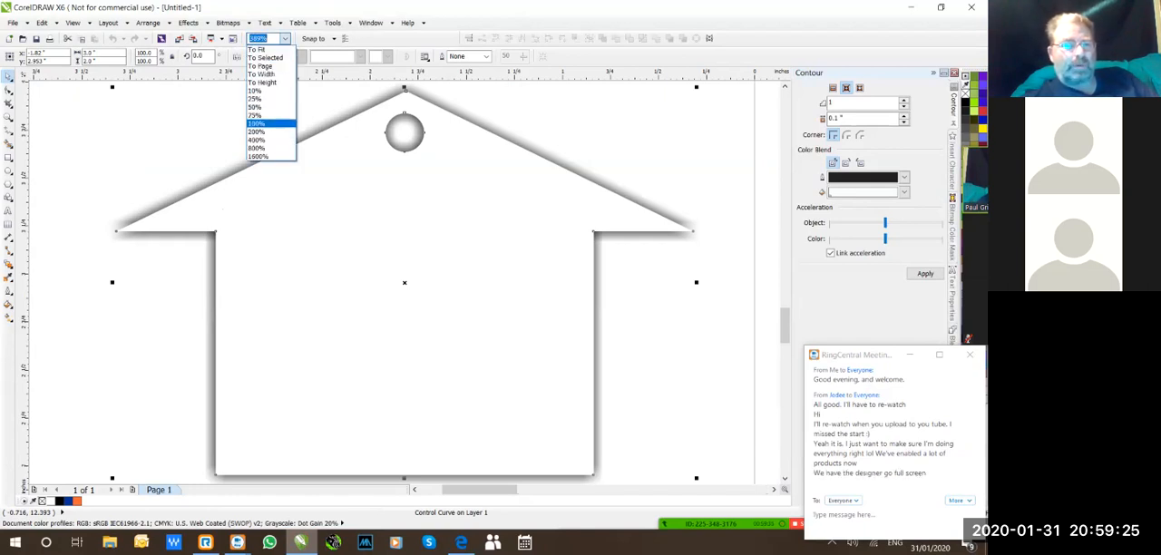
{"action": "left_click", "coordinate": [257, 132]}
{"action": "left_click_drag", "start_coordinate": [363, 272], "coordinate": [311, 241]}
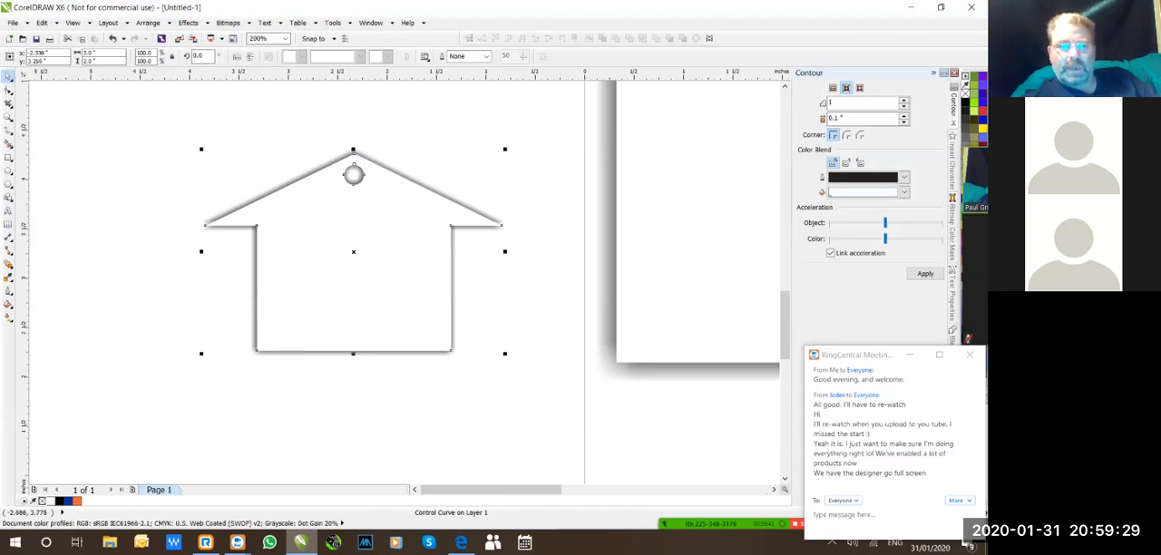
{"action": "key", "text": "Escape"}
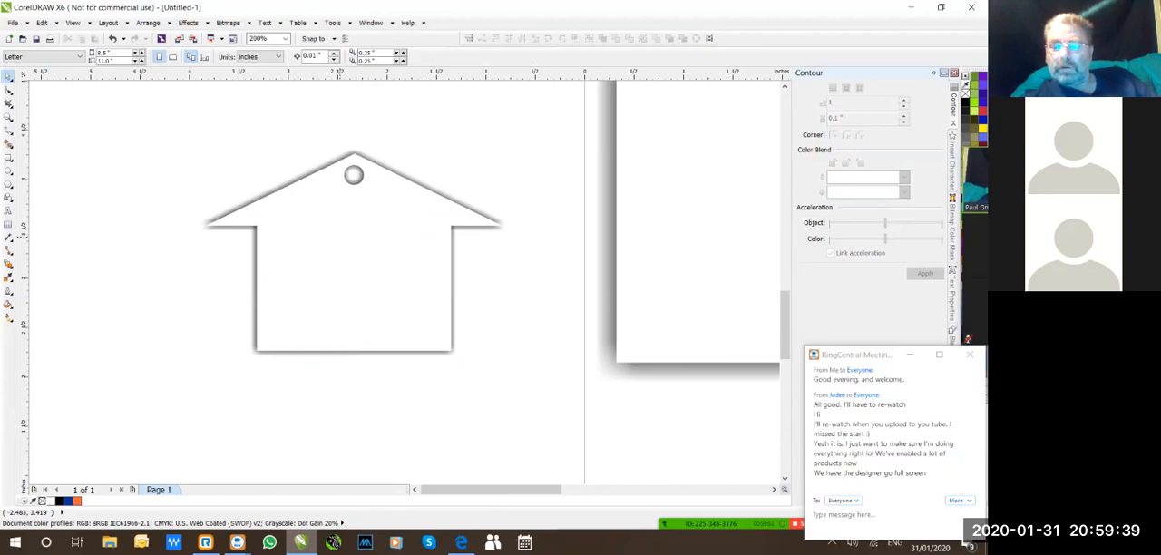
{"action": "left_click", "coordinate": [339, 237]}
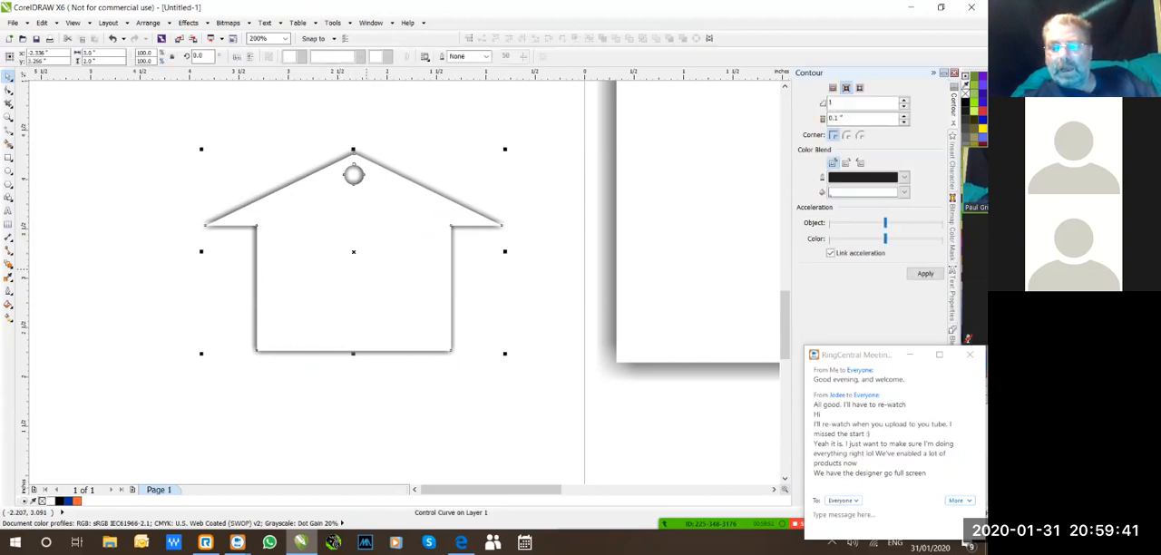
Switch to the Edge browser and review the house keychain in the online designer page.
{"action": "left_click", "coordinate": [460, 542]}
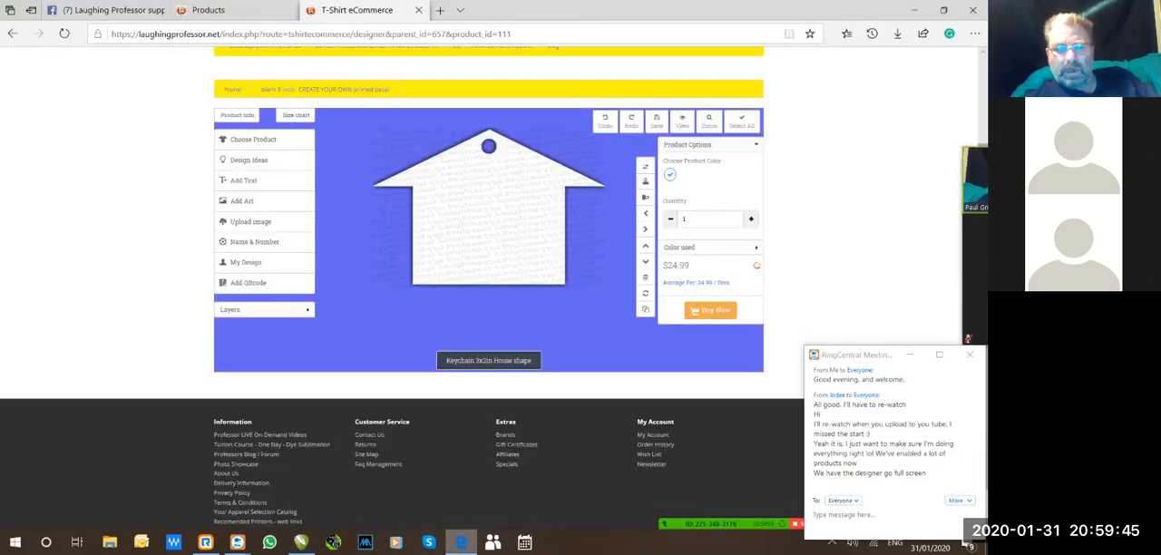
{"action": "scroll", "coordinate": [489, 272], "scroll_direction": "up", "scroll_amount": 1}
{"action": "scroll", "coordinate": [489, 272], "scroll_direction": "down", "scroll_amount": 1}
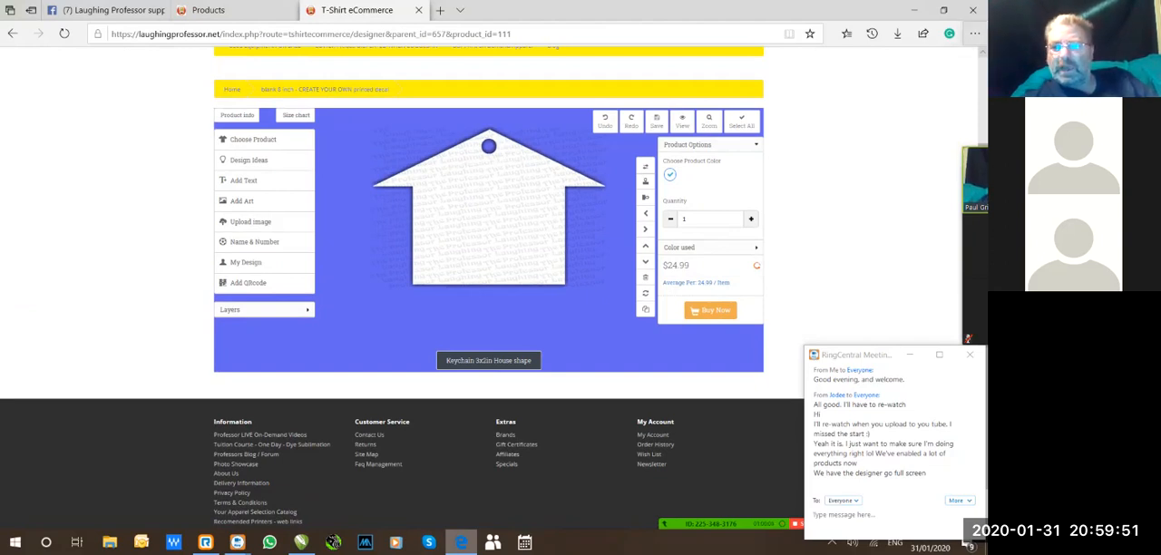
Enlarge the designer page beyond 100% to inspect the keychain layout, and restore the browser zoom to 75%.
{"action": "left_click", "coordinate": [974, 33]}
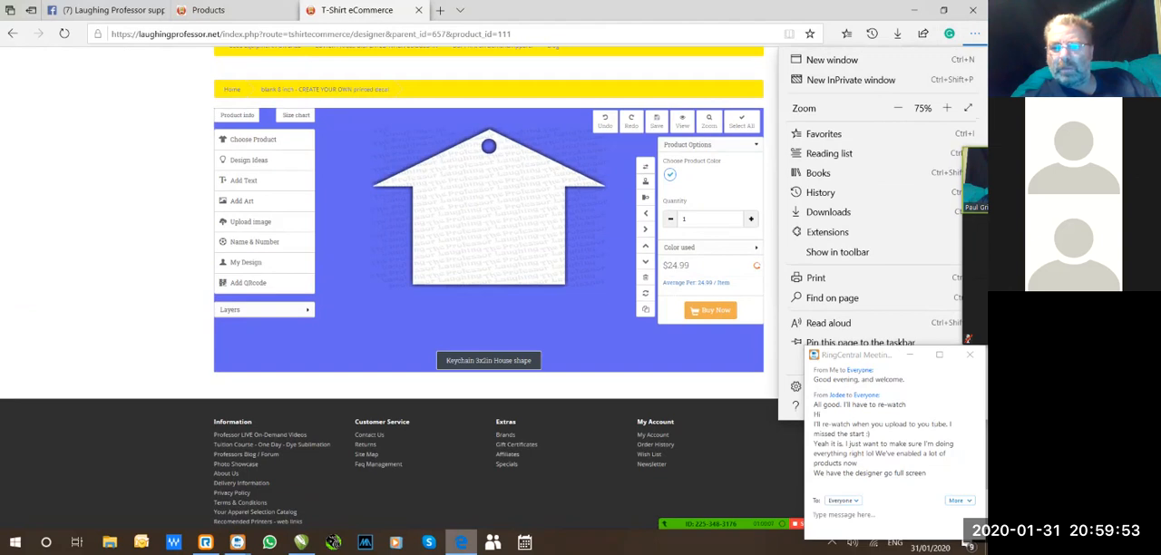
{"action": "key", "text": "Escape"}
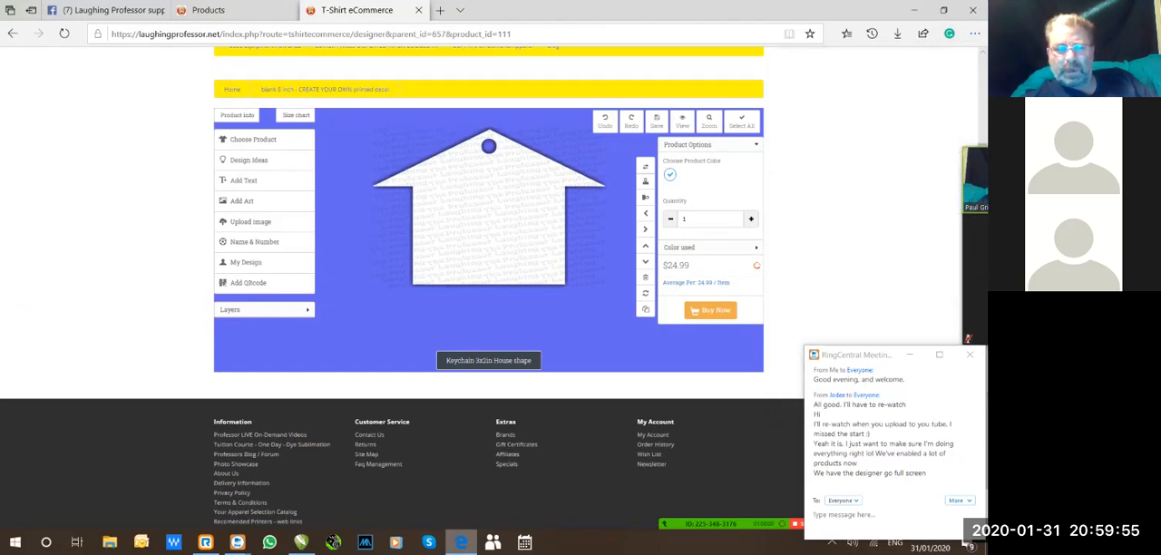
{"action": "left_click", "coordinate": [974, 34]}
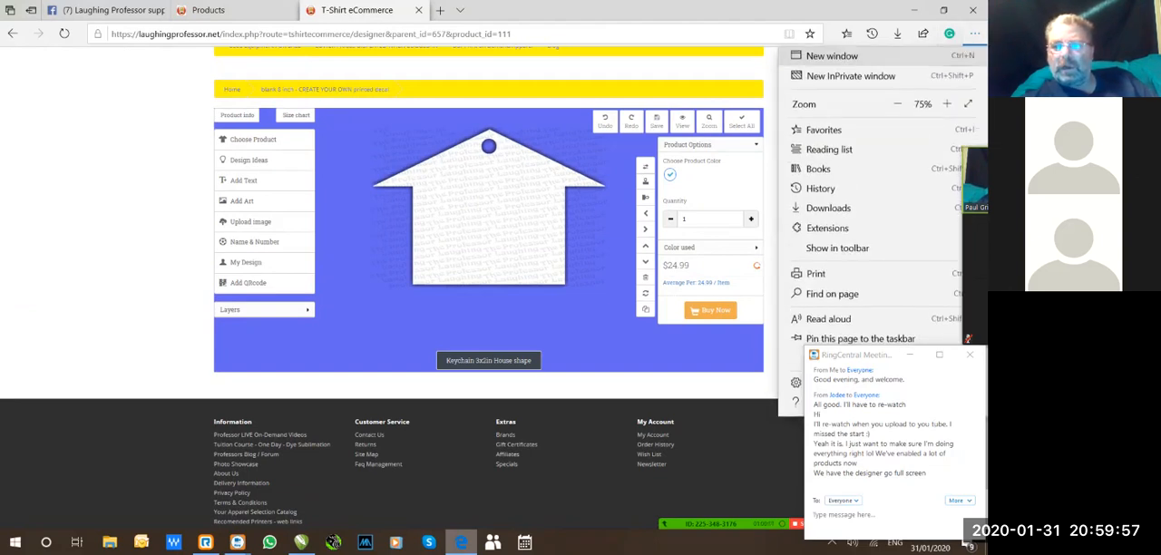
{"action": "left_click", "coordinate": [946, 107]}
{"action": "left_click", "coordinate": [946, 108]}
{"action": "left_click", "coordinate": [946, 108]}
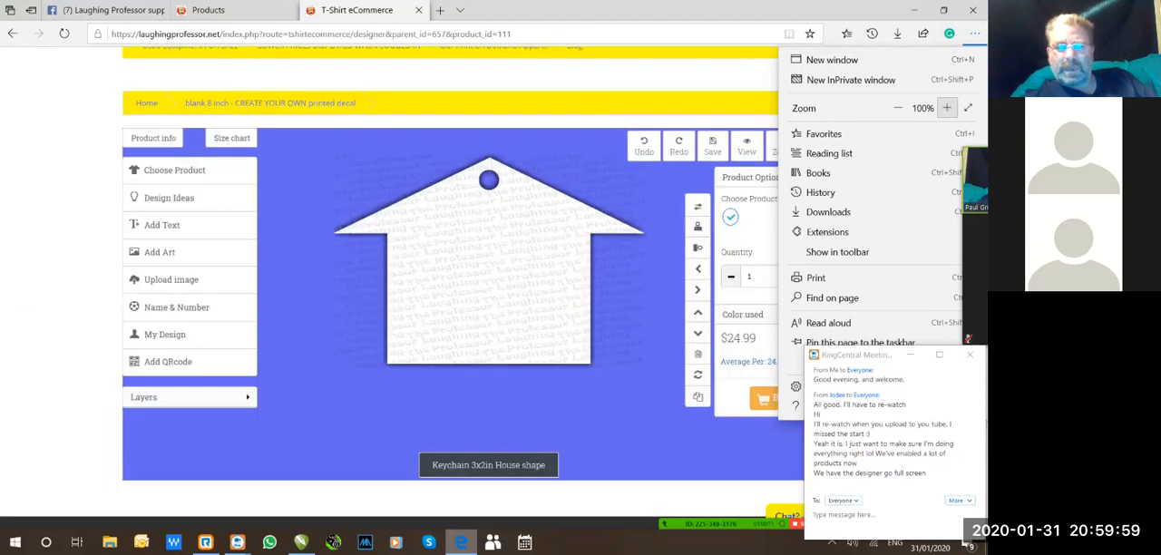
{"action": "left_click", "coordinate": [946, 108]}
{"action": "left_click", "coordinate": [946, 108]}
{"action": "left_click", "coordinate": [898, 108]}
{"action": "left_click", "coordinate": [897, 108]}
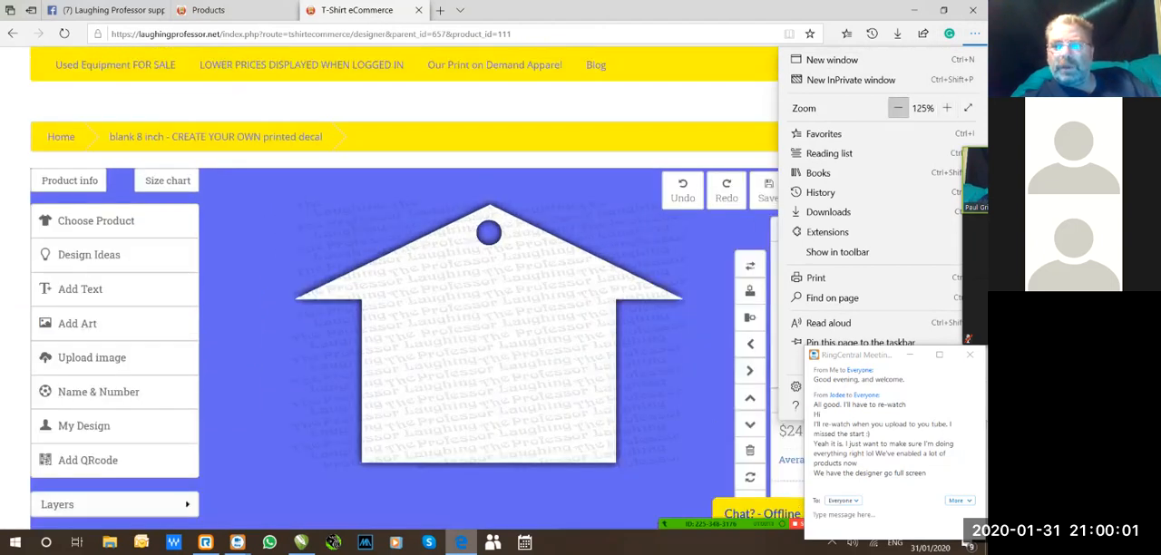
{"action": "left_click", "coordinate": [897, 108]}
{"action": "left_click", "coordinate": [974, 33]}
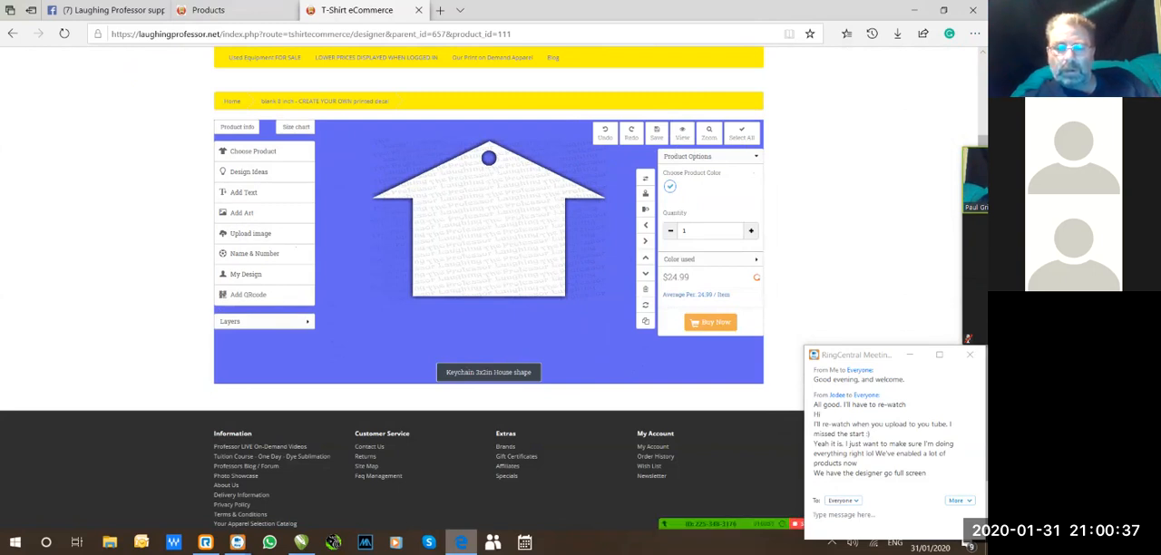
Bring up the RingCentral meeting's screen-sharing controls and reposition them higher over the shared designer page.
{"action": "mouse_move", "coordinate": [731, 523]}
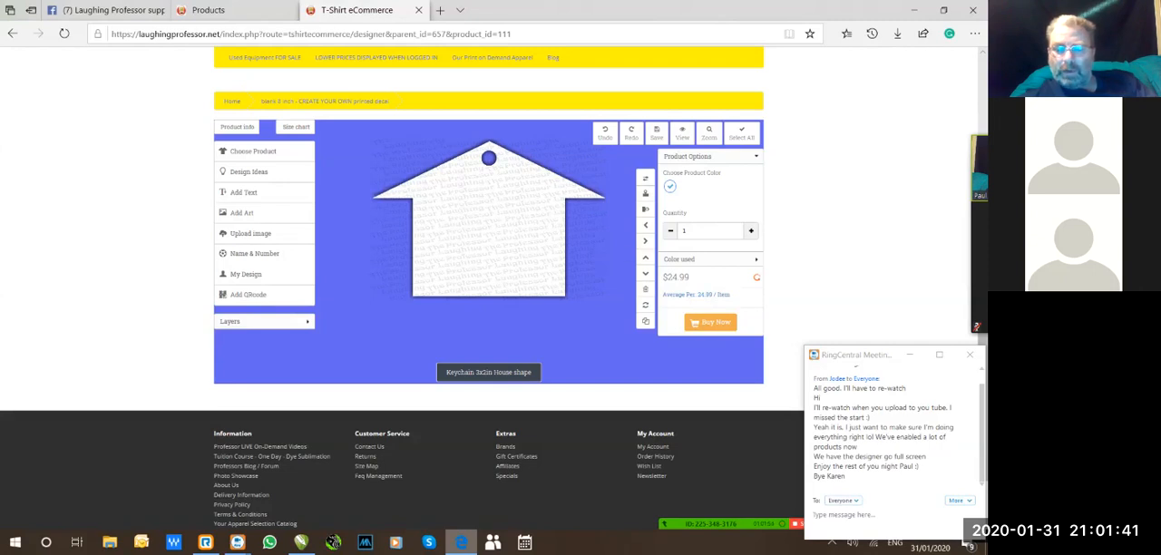
{"action": "mouse_move", "coordinate": [762, 523]}
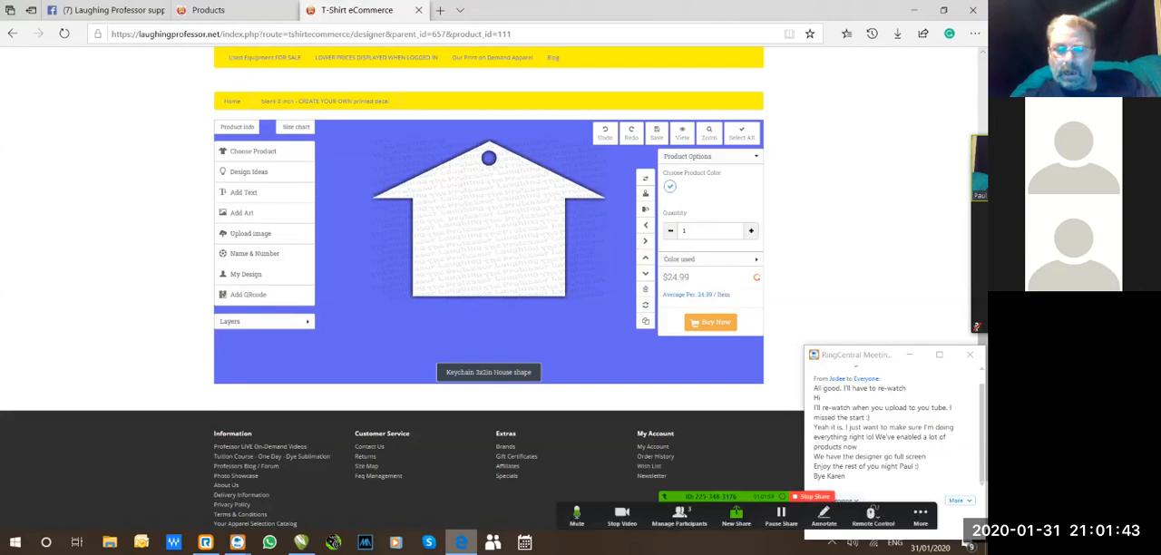
{"action": "left_click", "coordinate": [811, 497]}
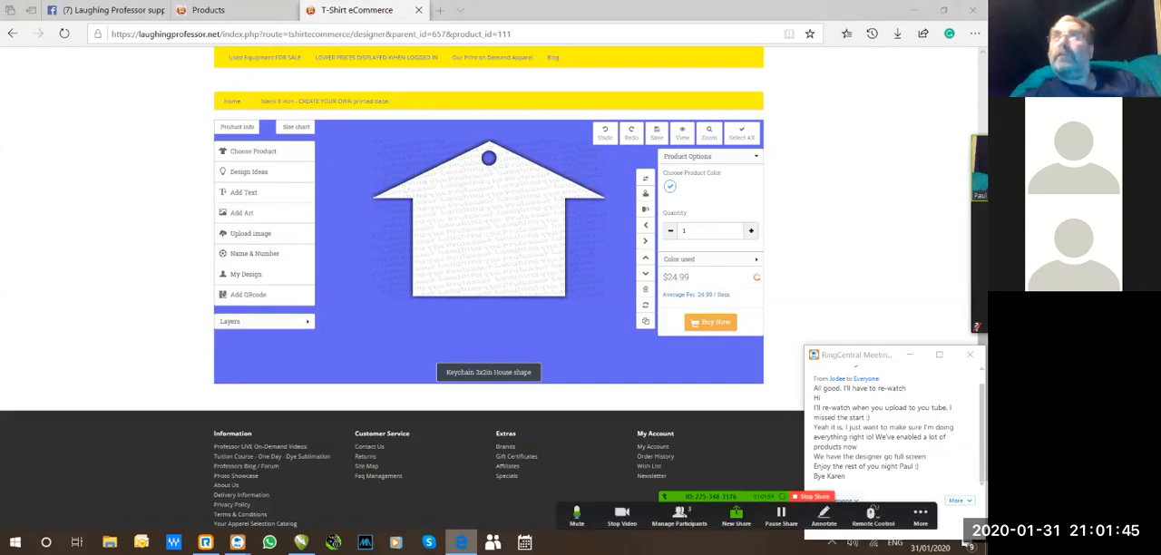
{"action": "left_click_drag", "start_coordinate": [711, 497], "coordinate": [709, 452]}
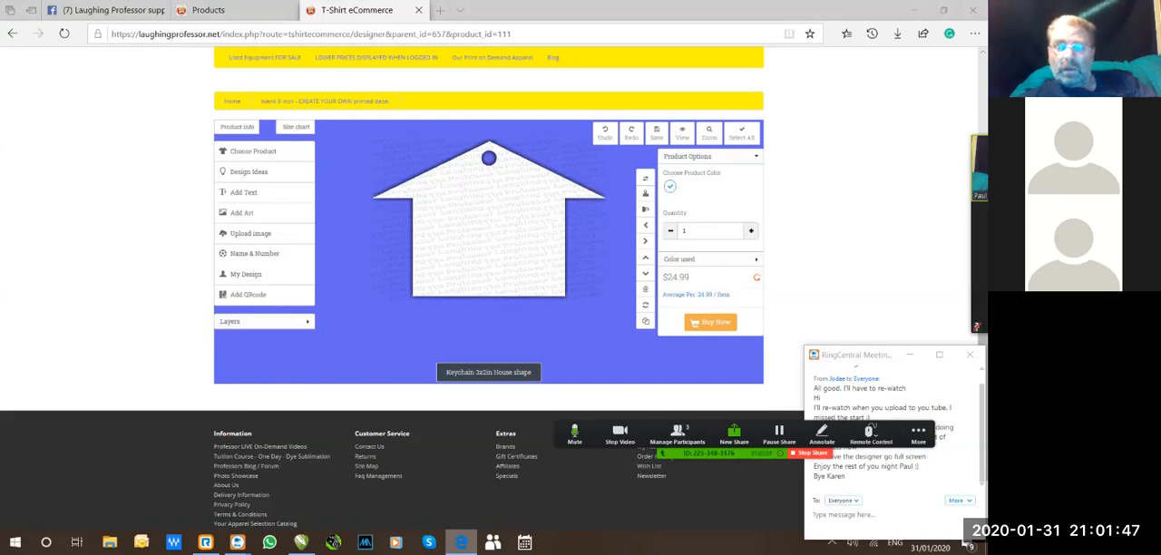